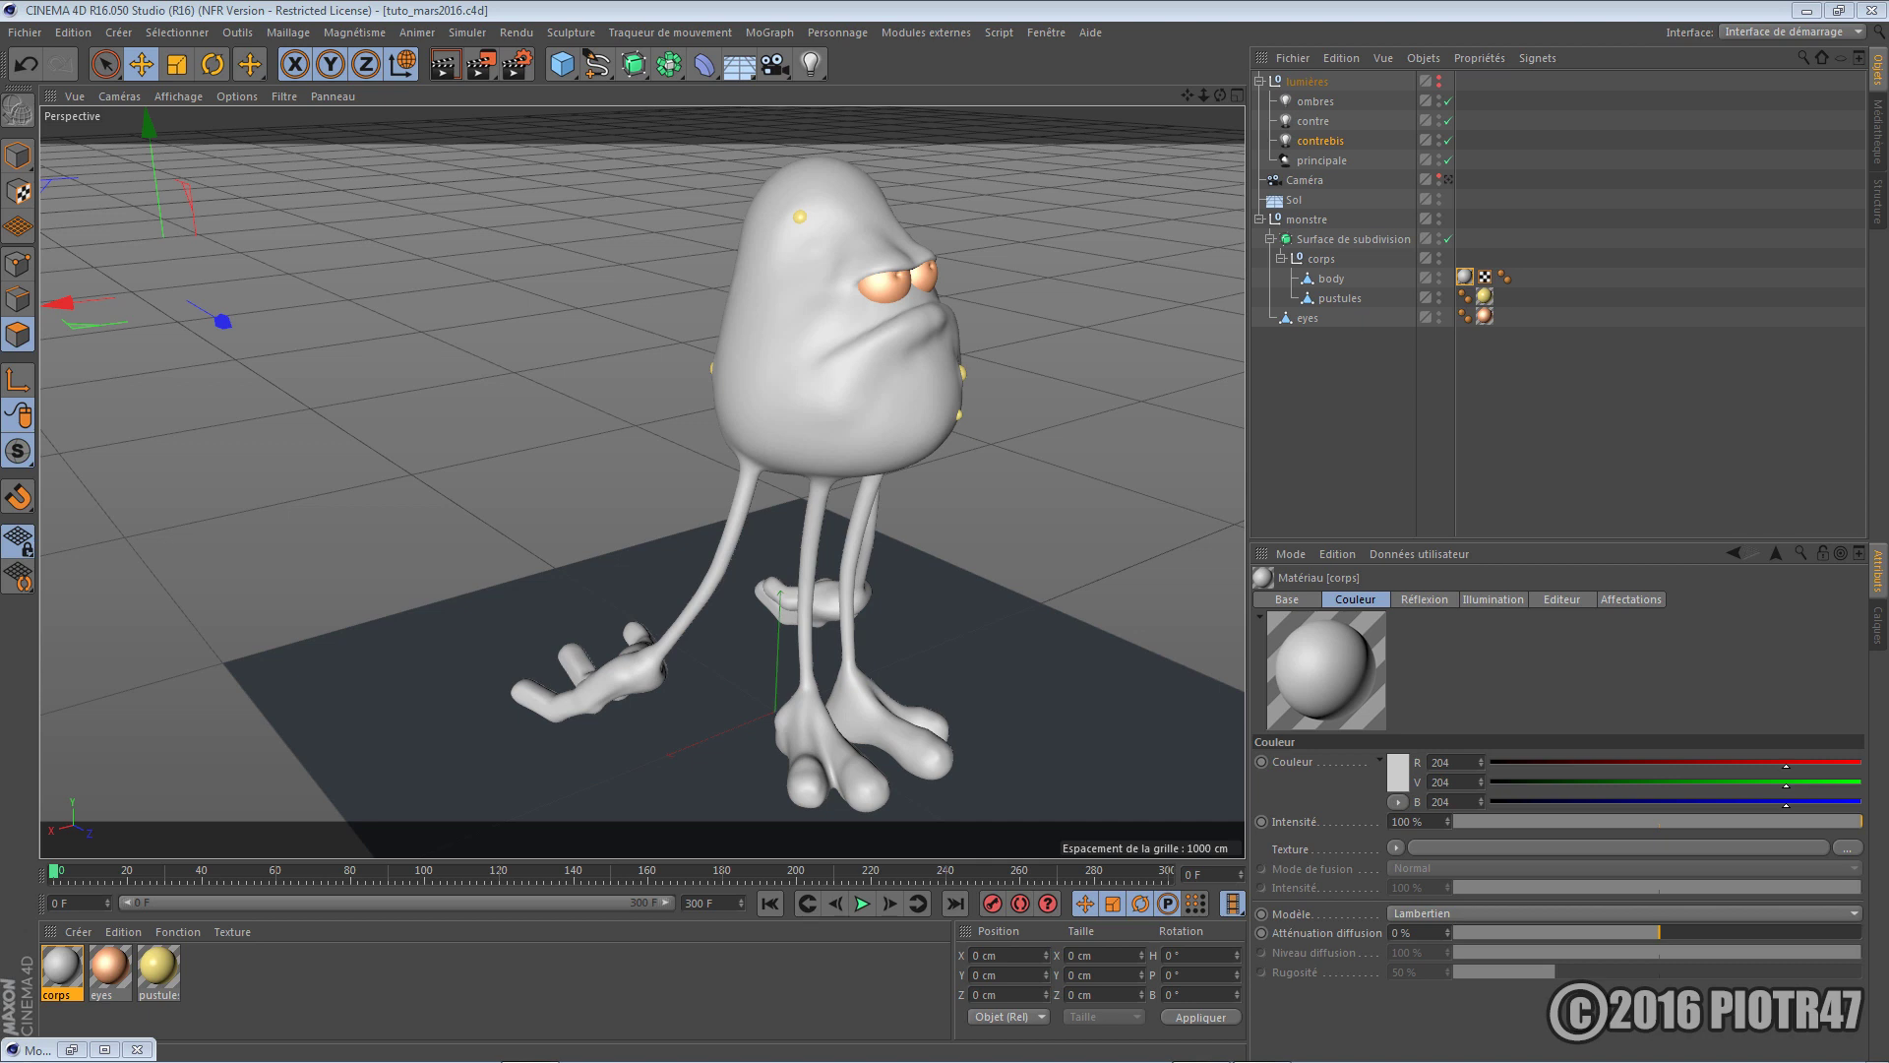
Inspect the monster's subdivision surface, body and pustules objects one after another, leaving nothing selected
click(1372, 242)
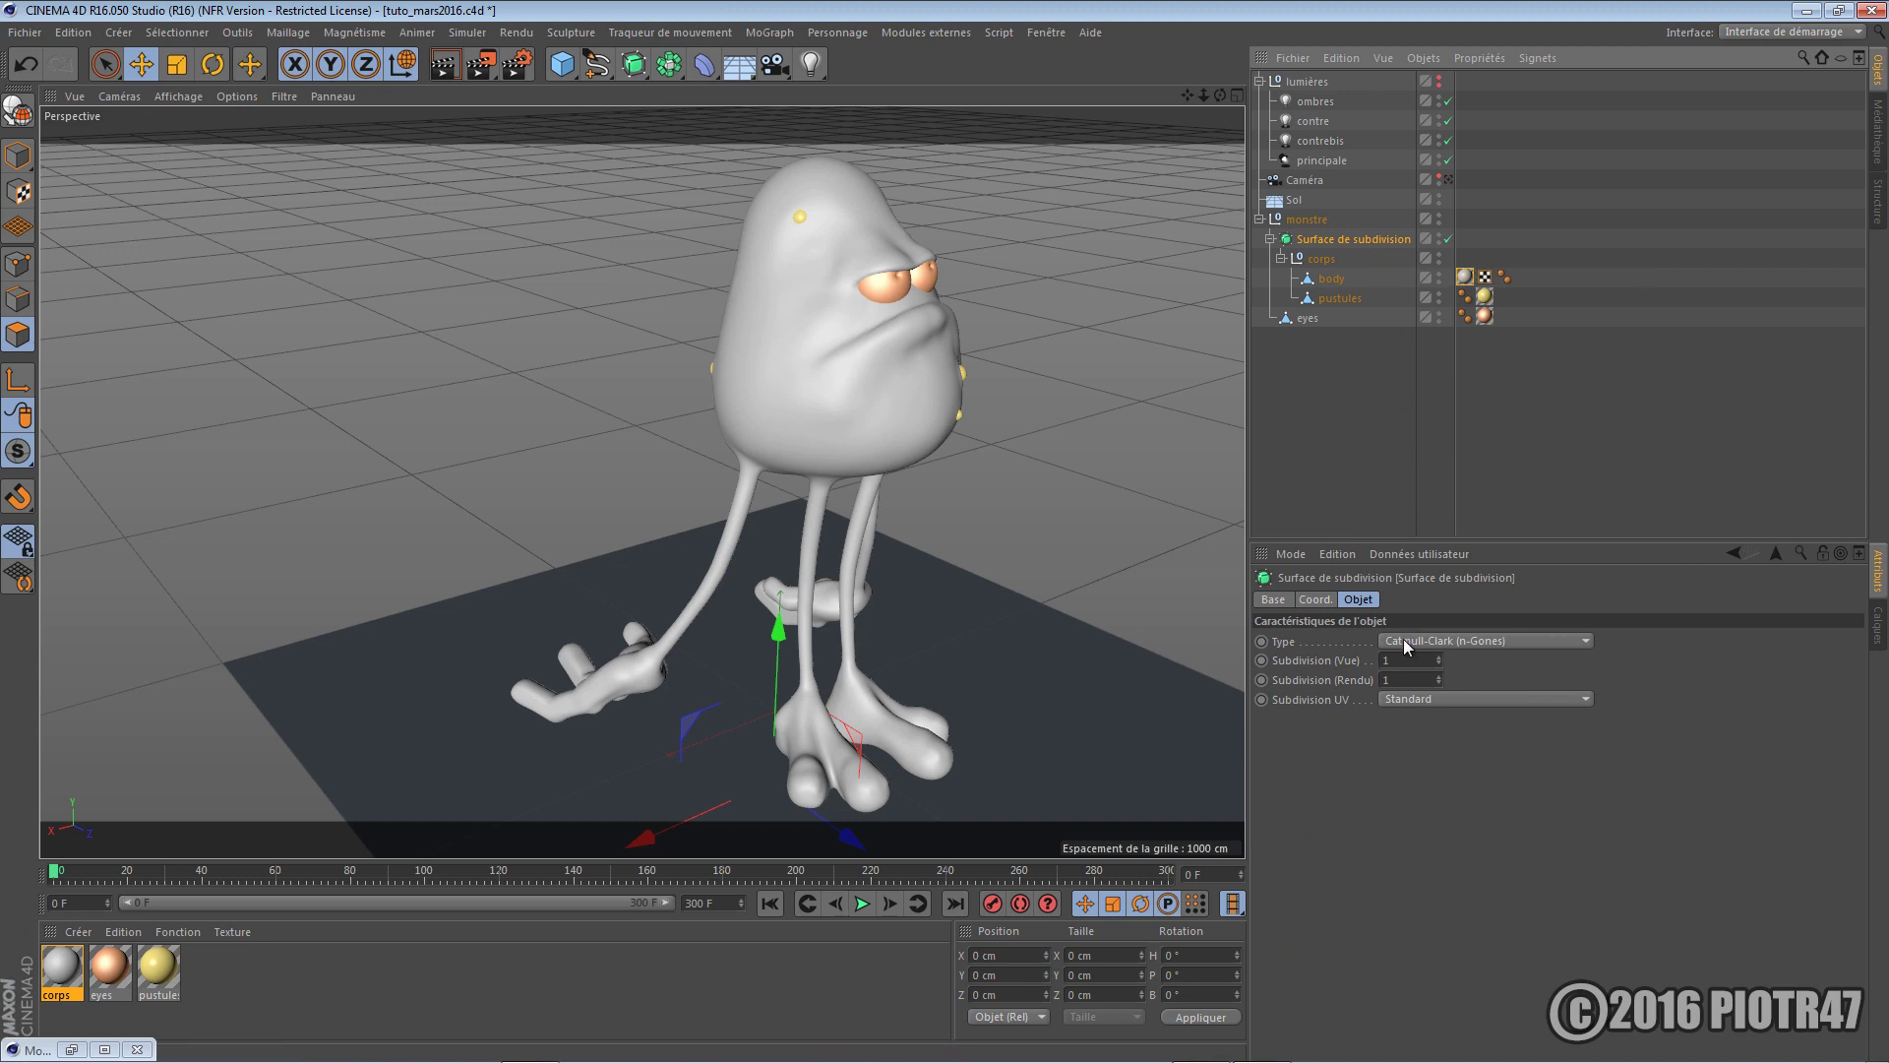
click(1336, 281)
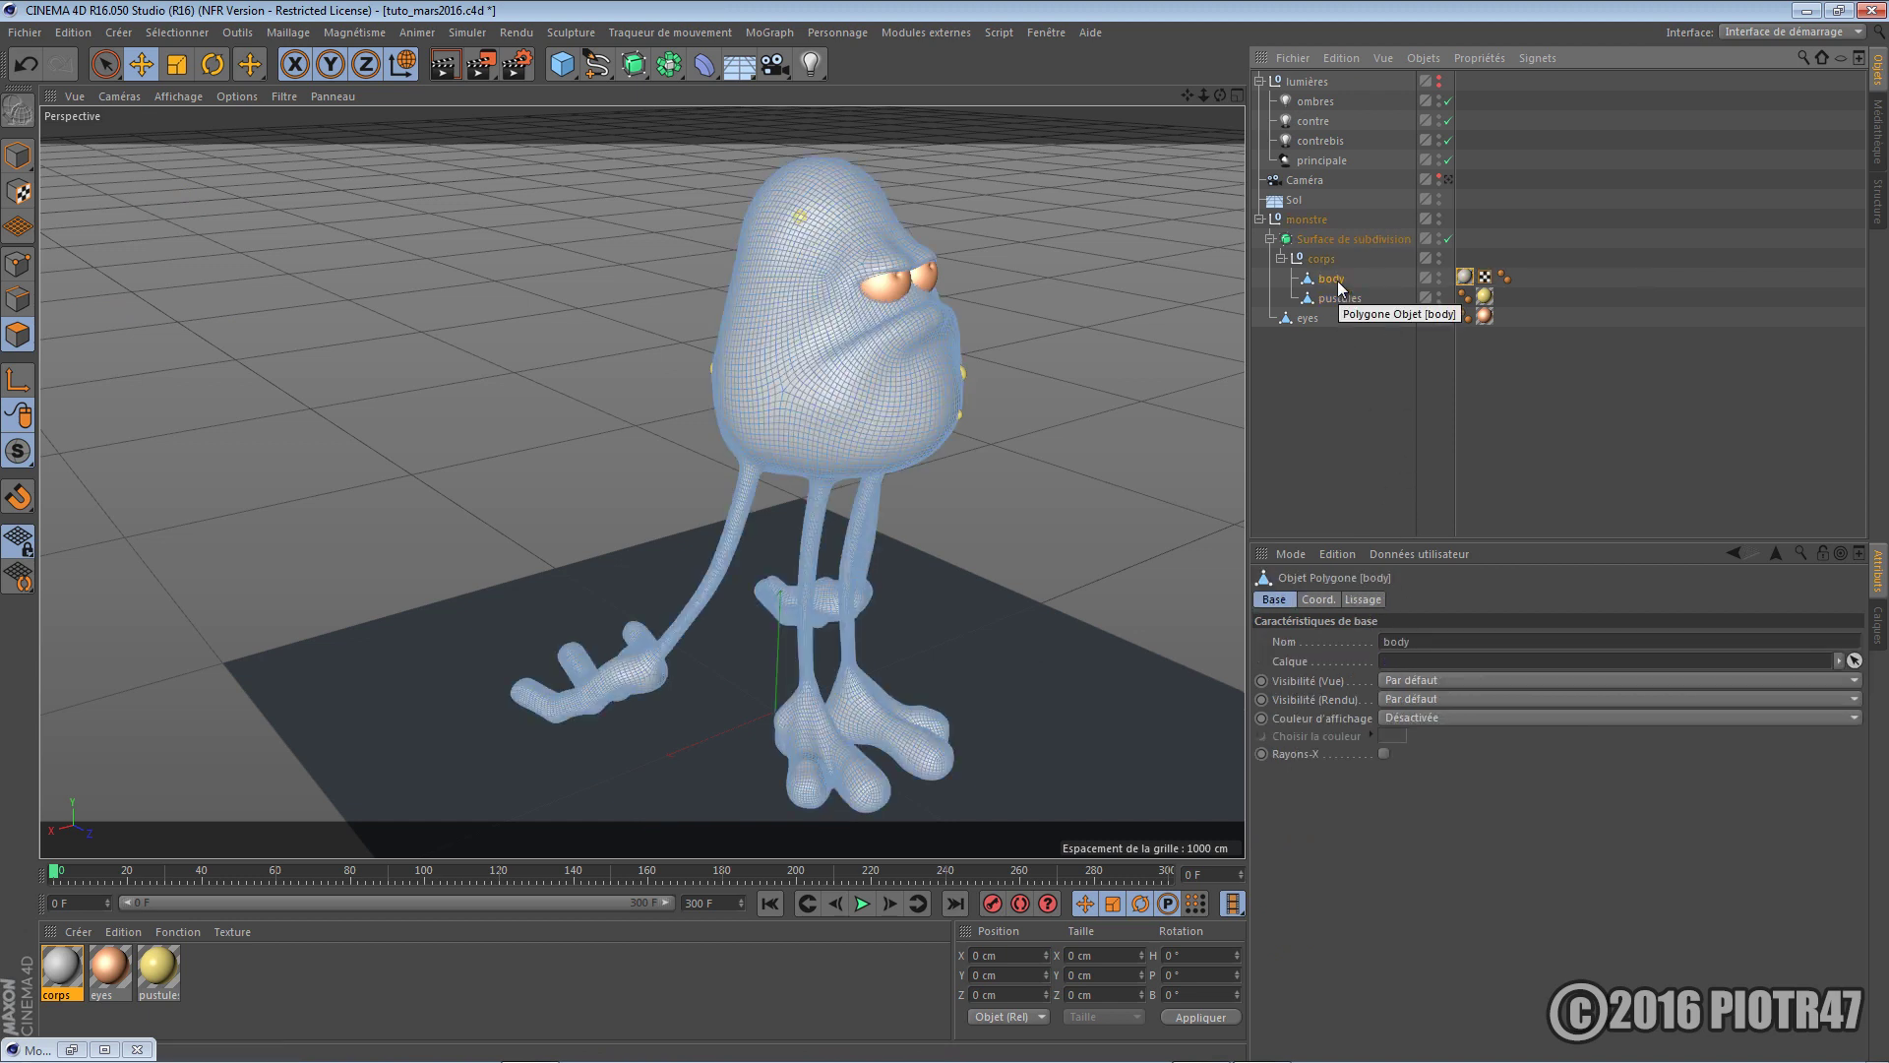
click(1342, 299)
click(1331, 280)
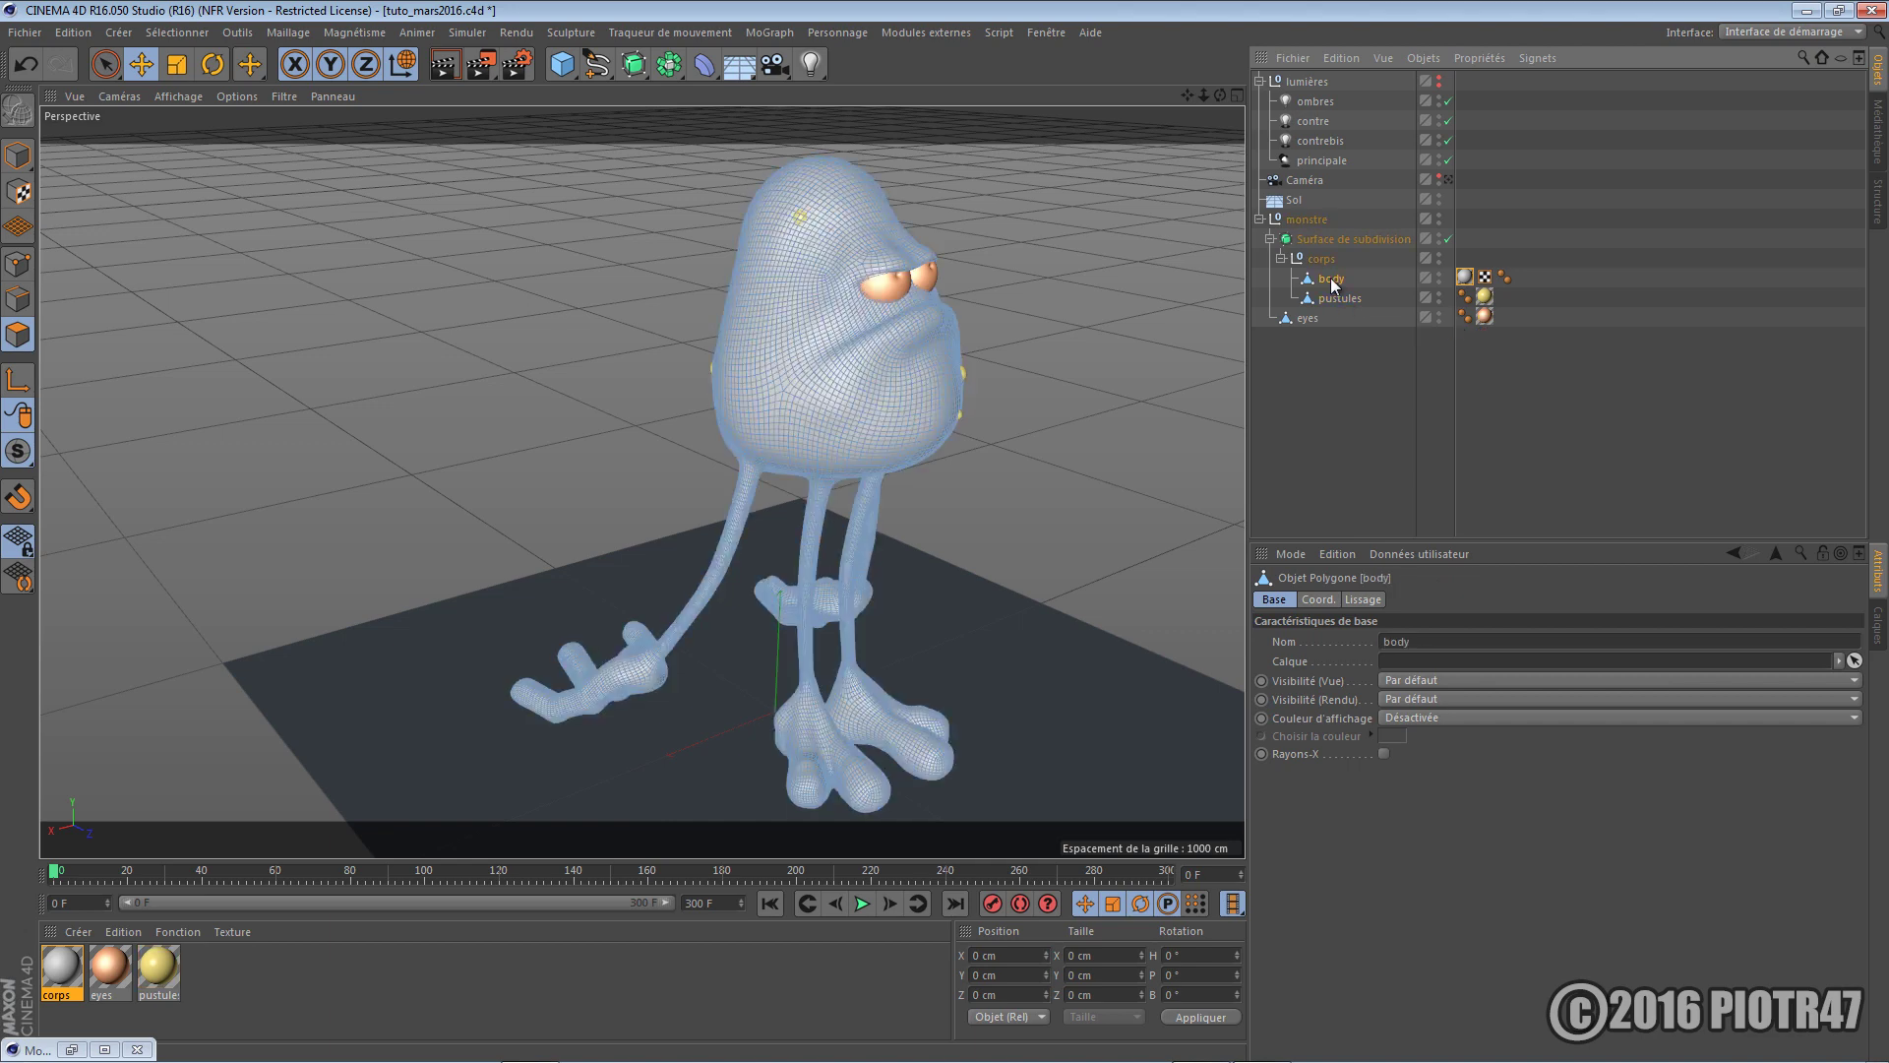
click(1331, 399)
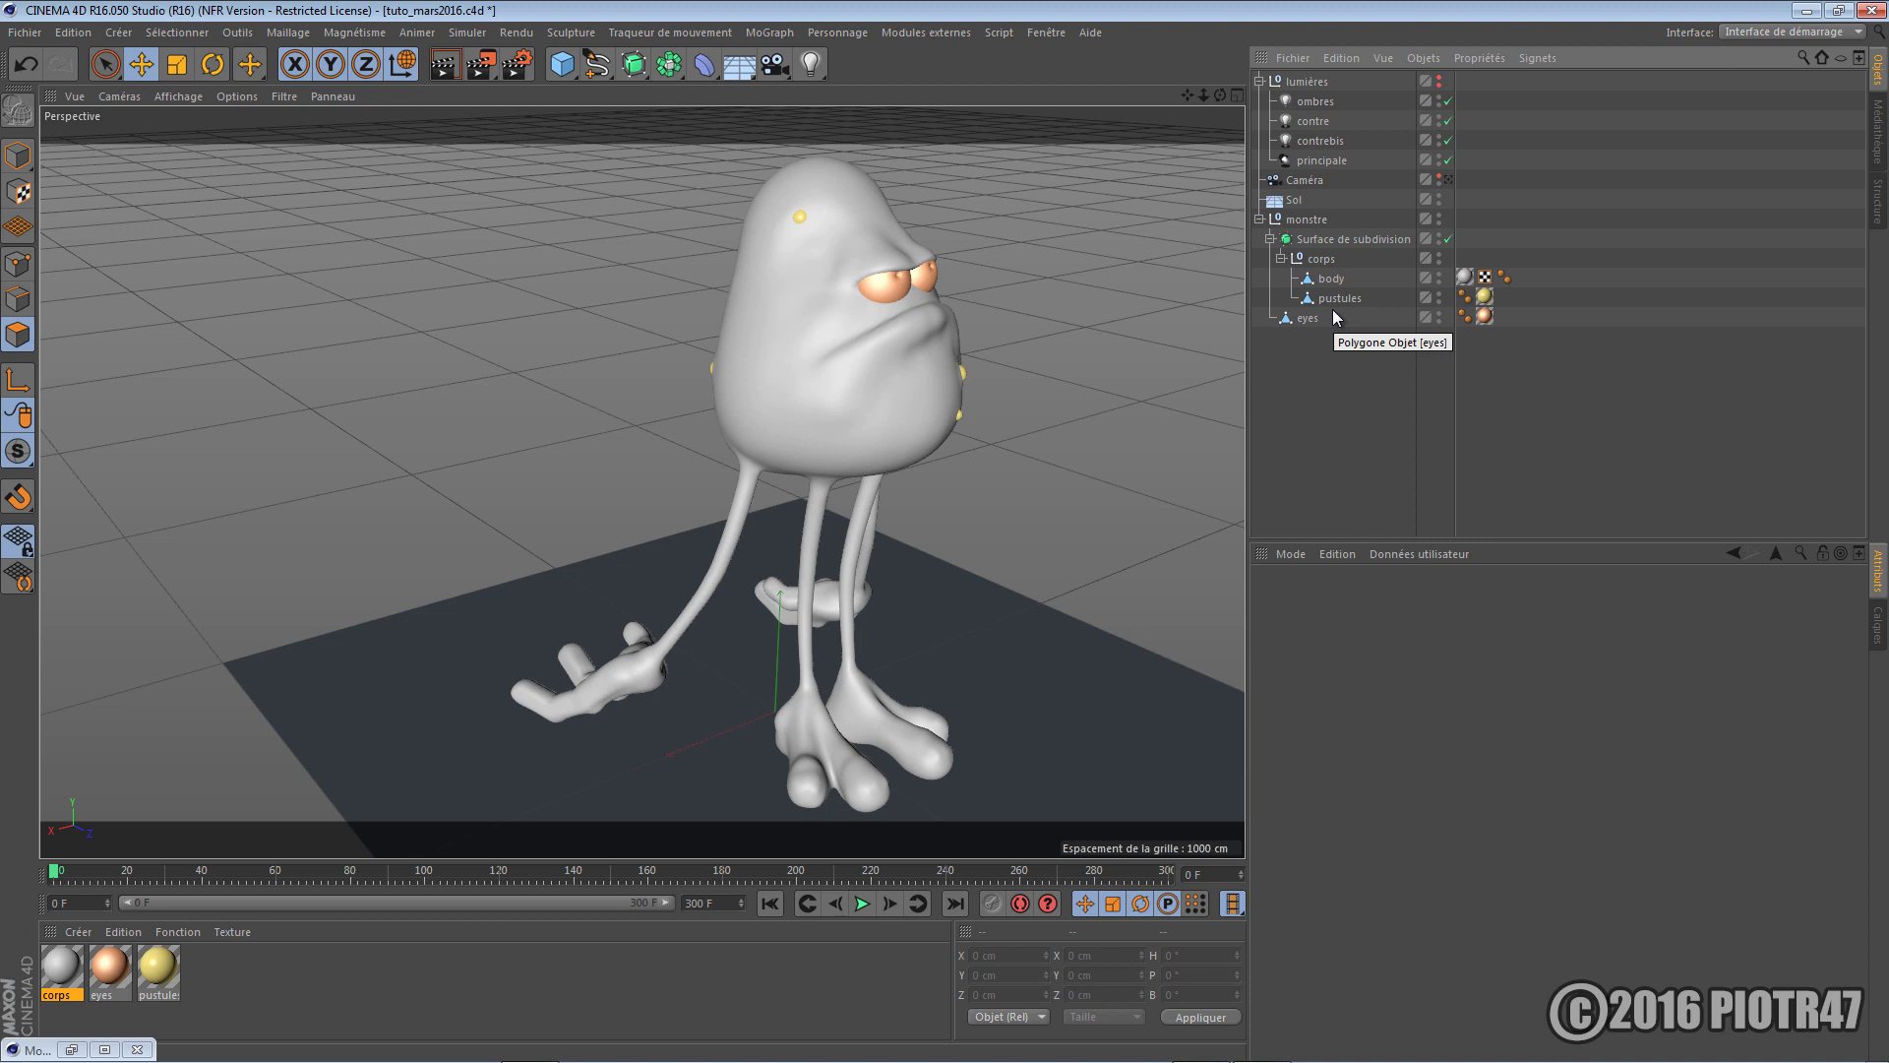
Open the corps material for editing, enable its Normales channel, and move the editor clear of the monster
double_click(61, 975)
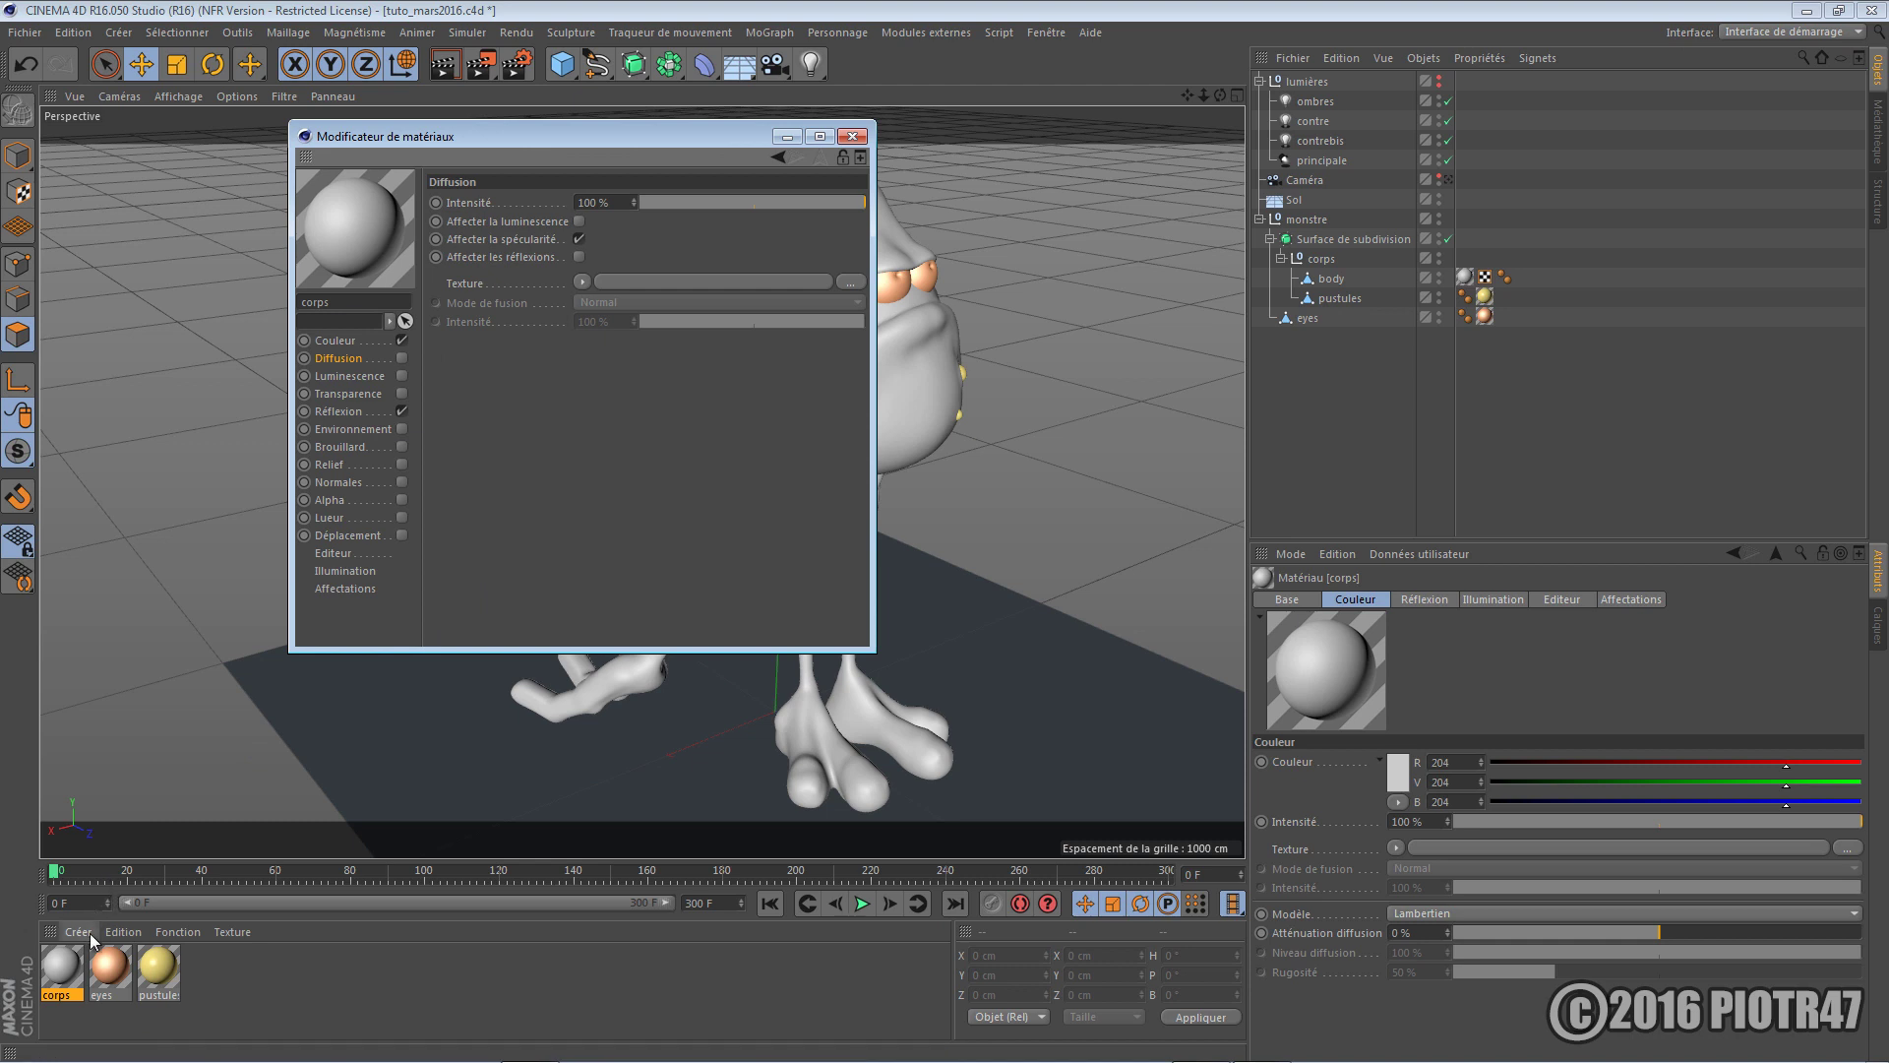
click(339, 411)
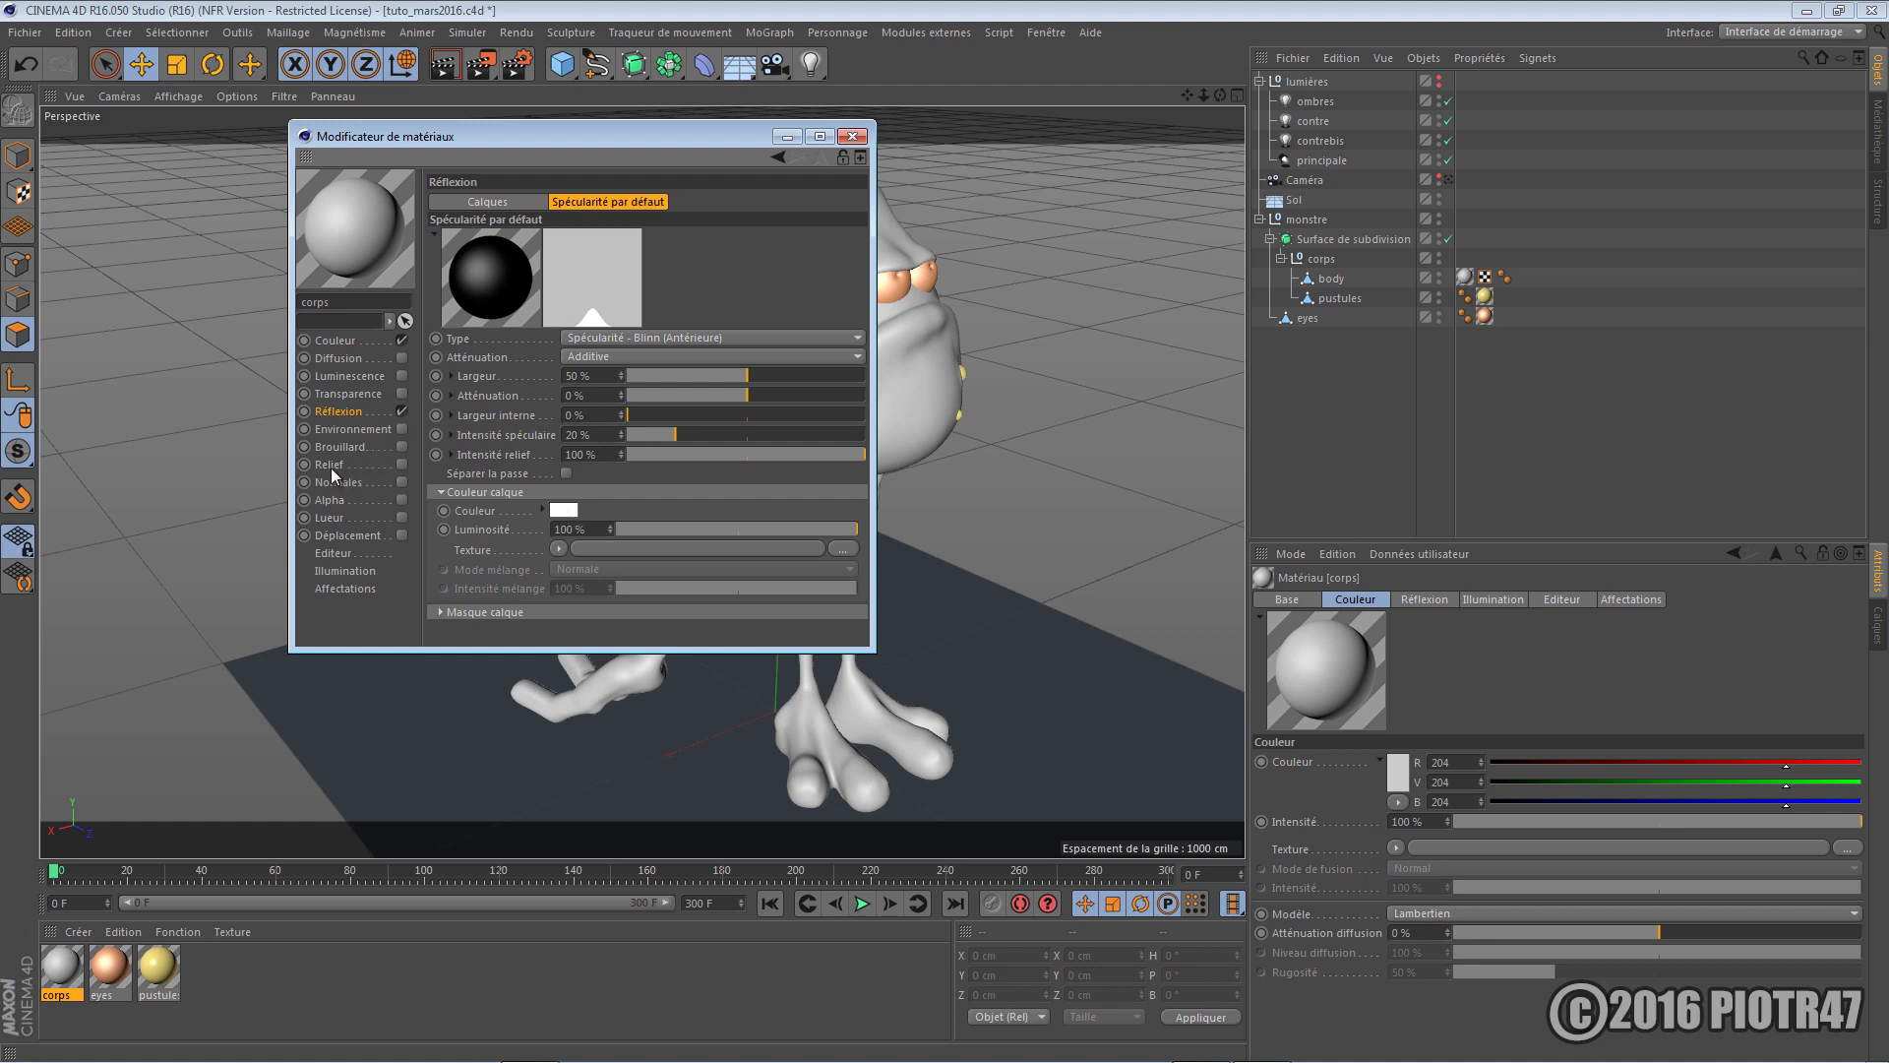
click(402, 482)
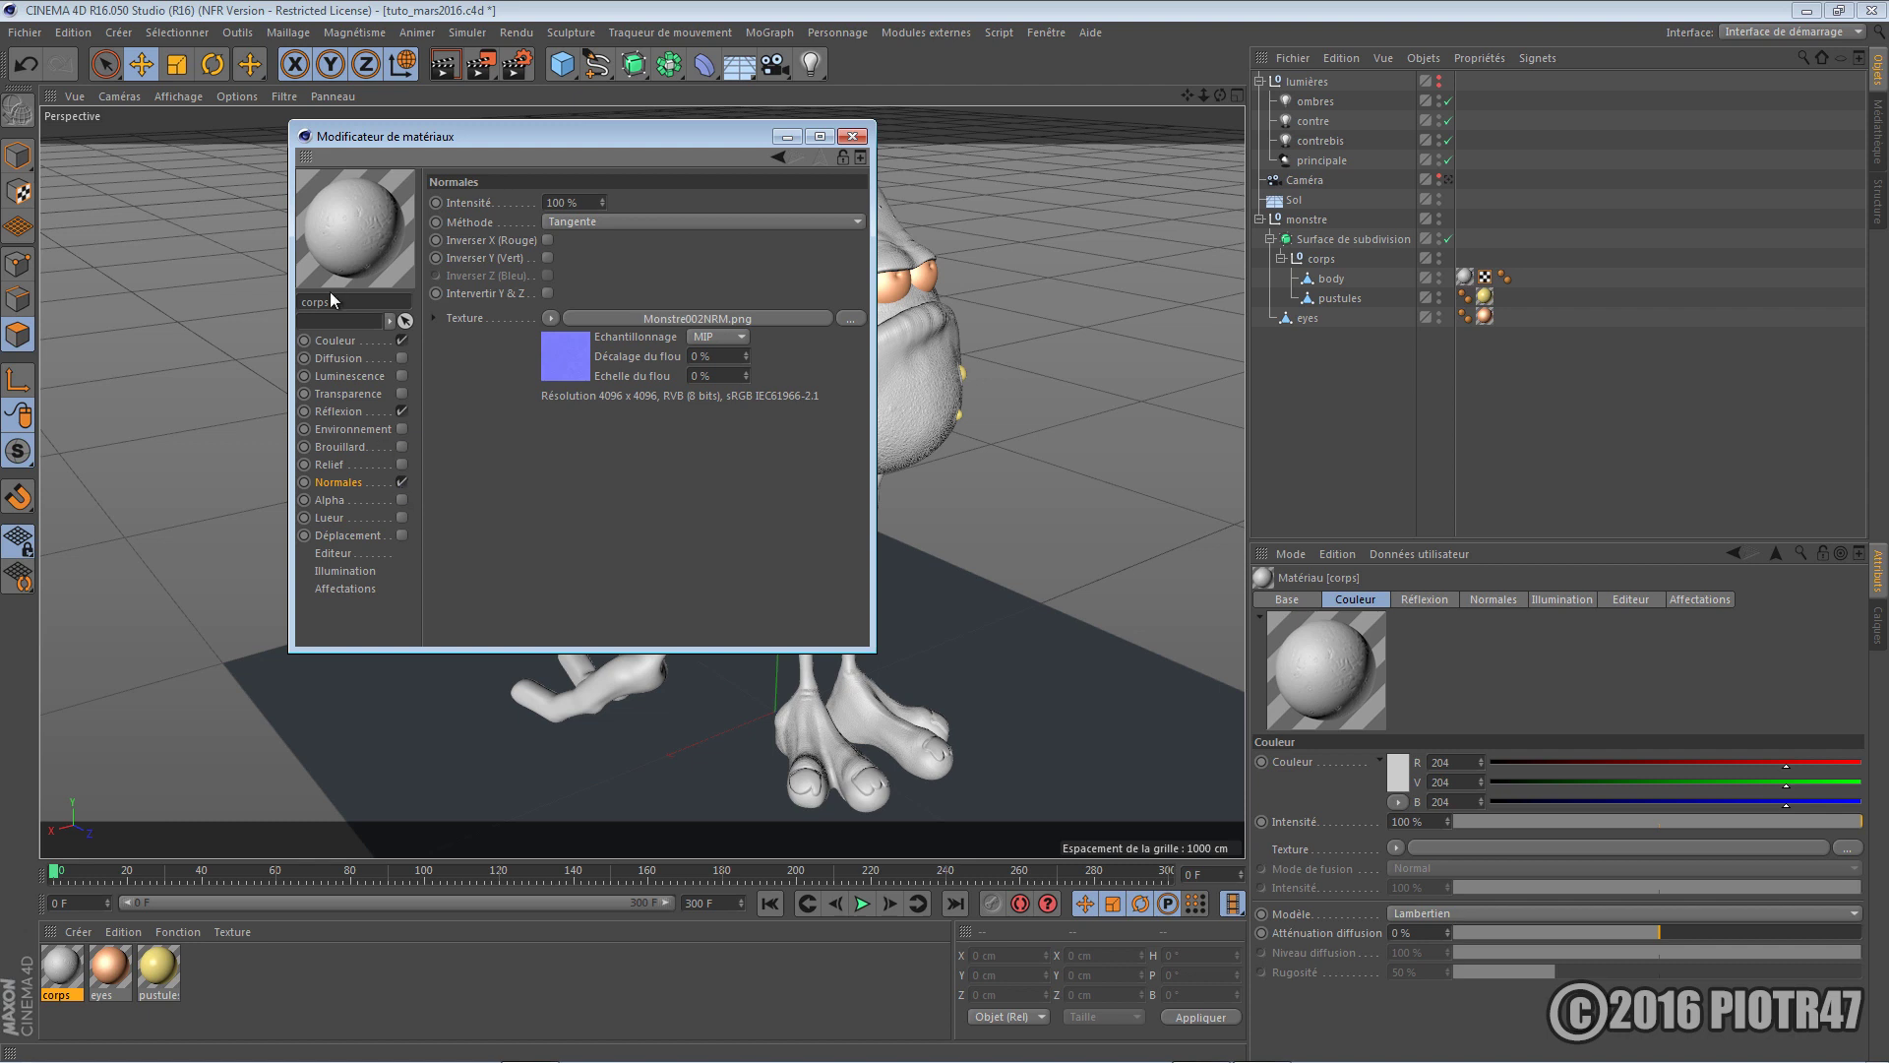
drag(612, 134, 1401, 120)
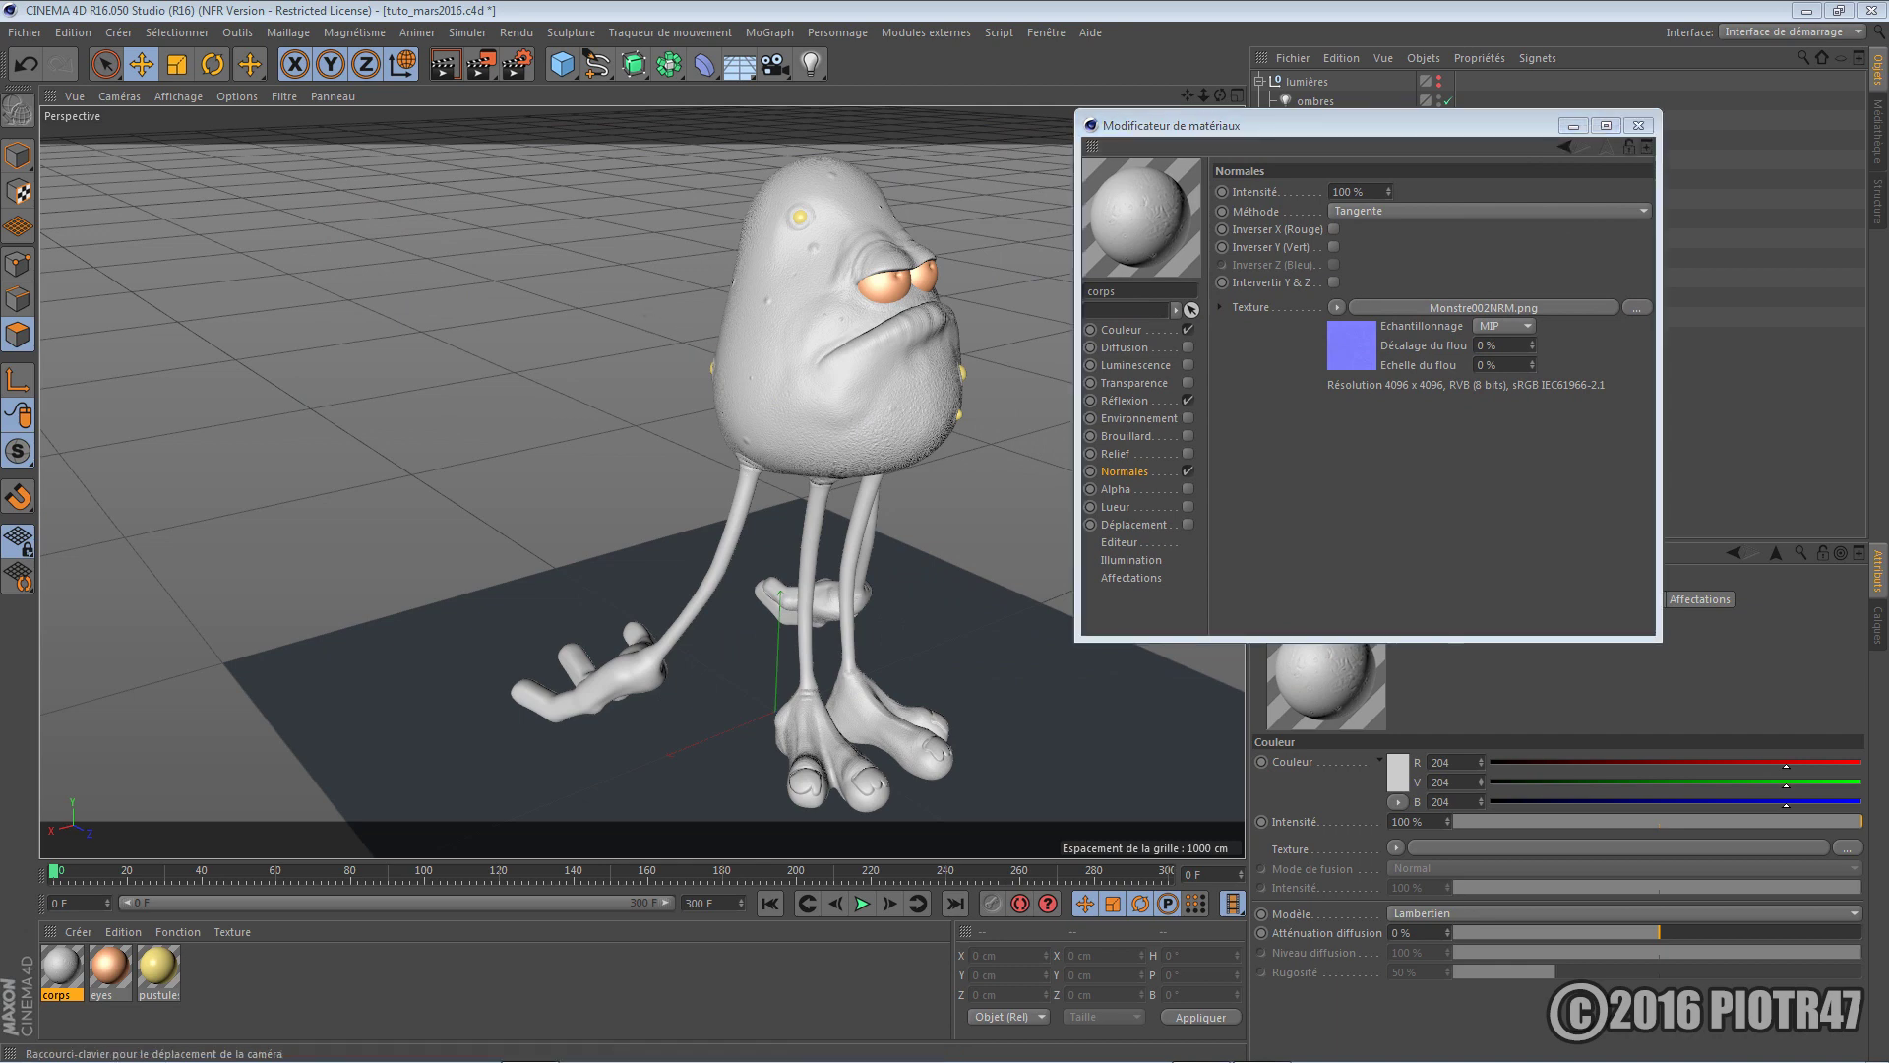
Examine the render of the monster with the normal map in the Visualiseur, and return to the scene
drag(0, 132, 1124, 49)
double_click(1124, 49)
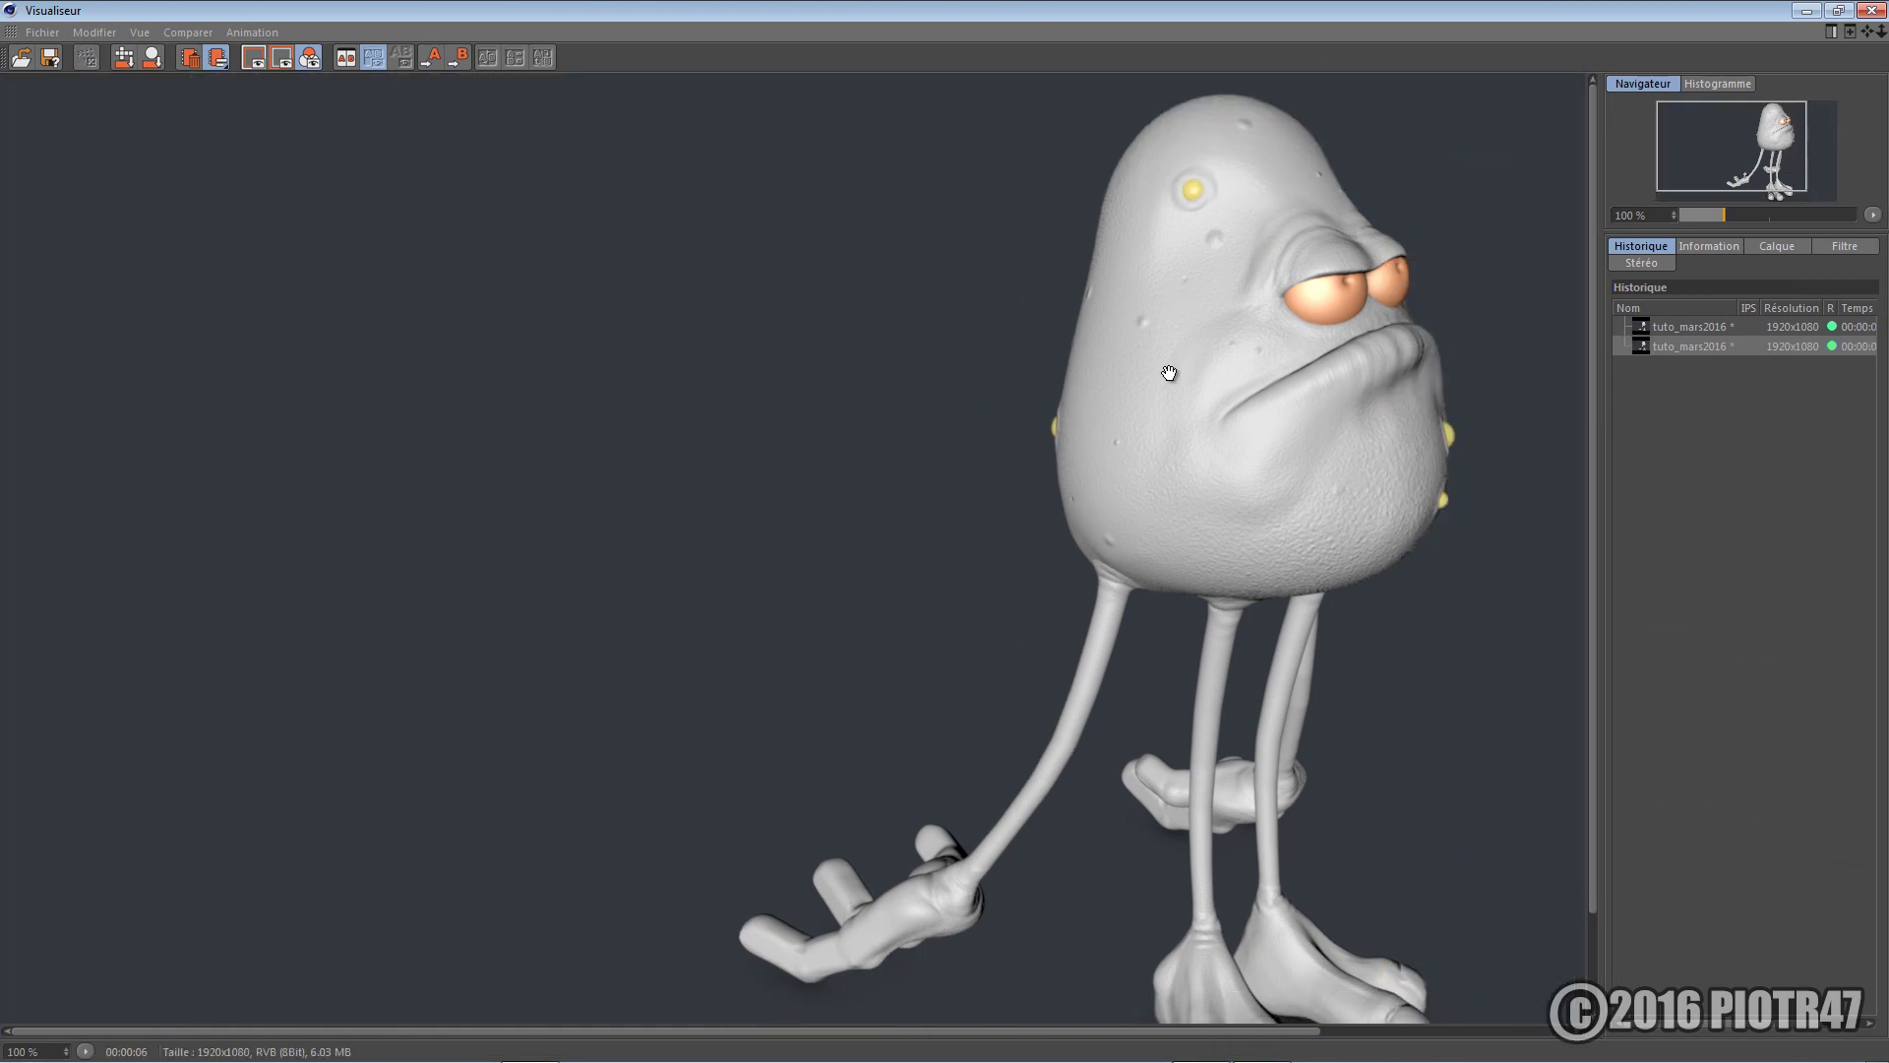
click(1807, 11)
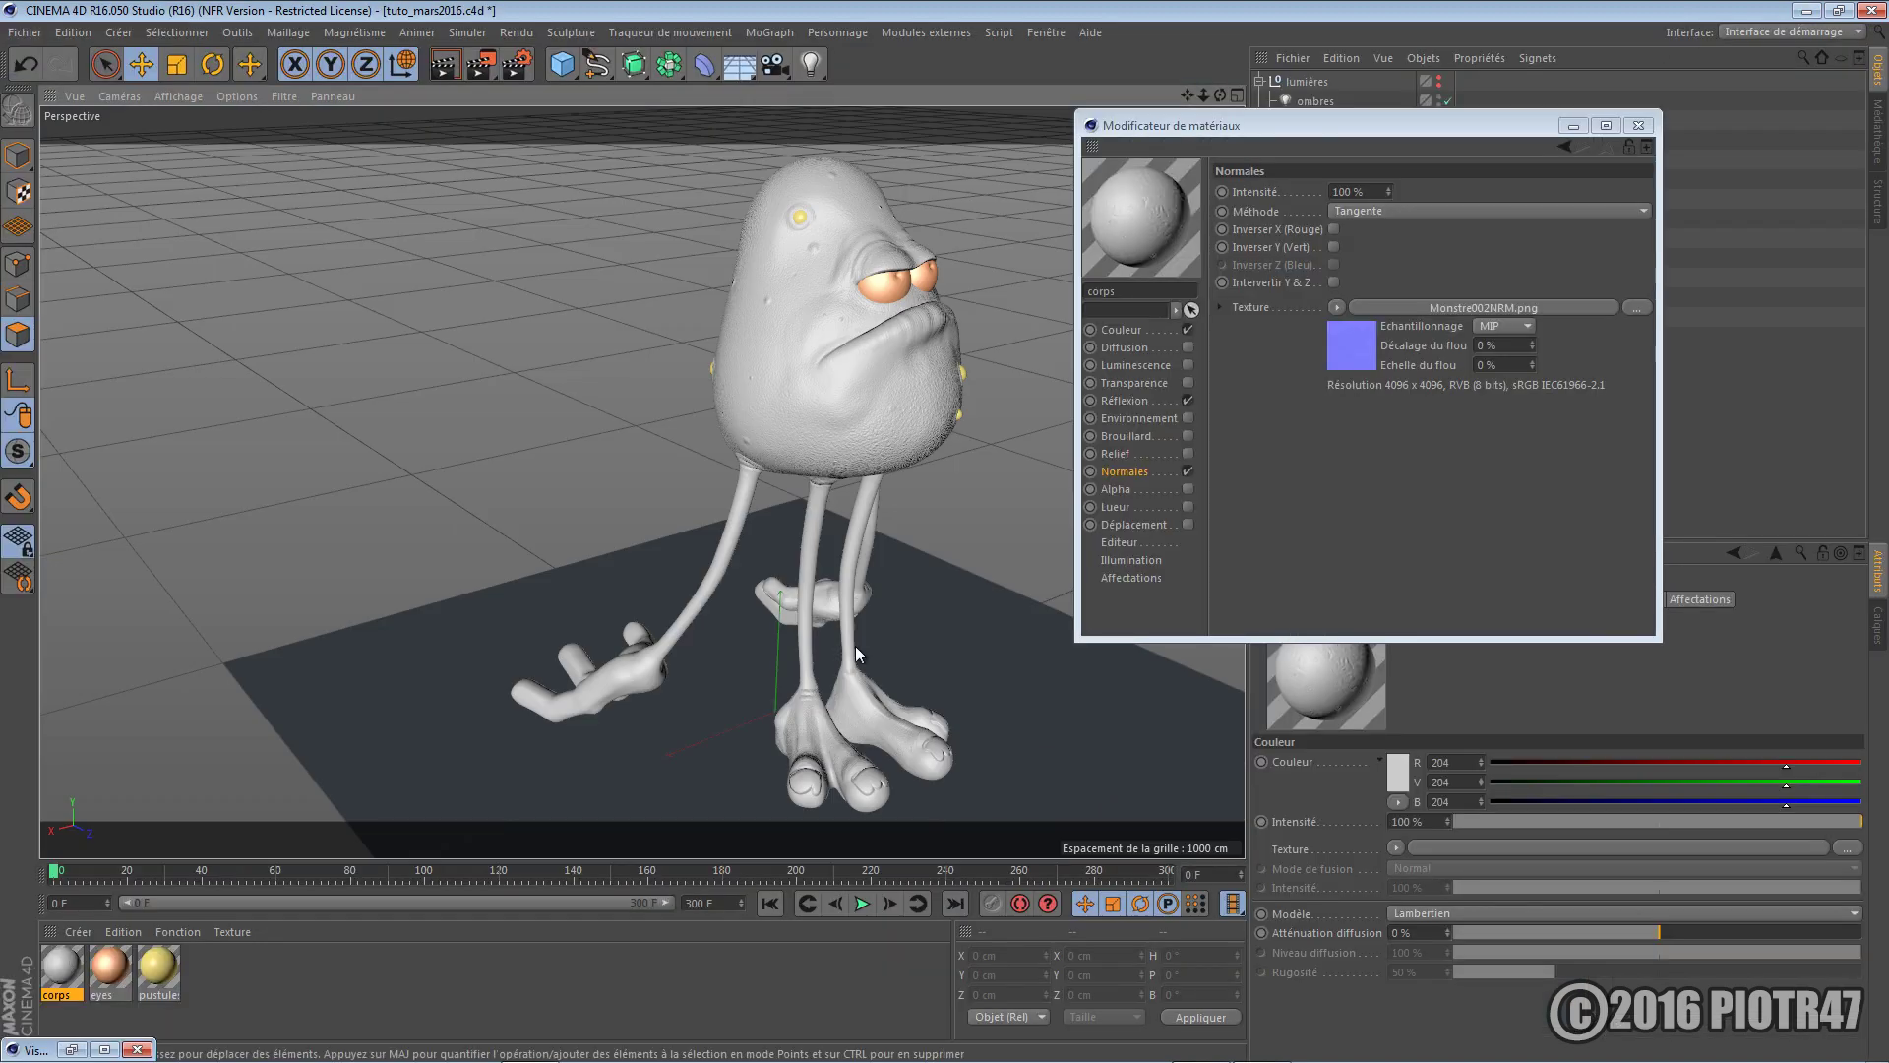
Turn off the Normales channel of the corps material
click(1186, 472)
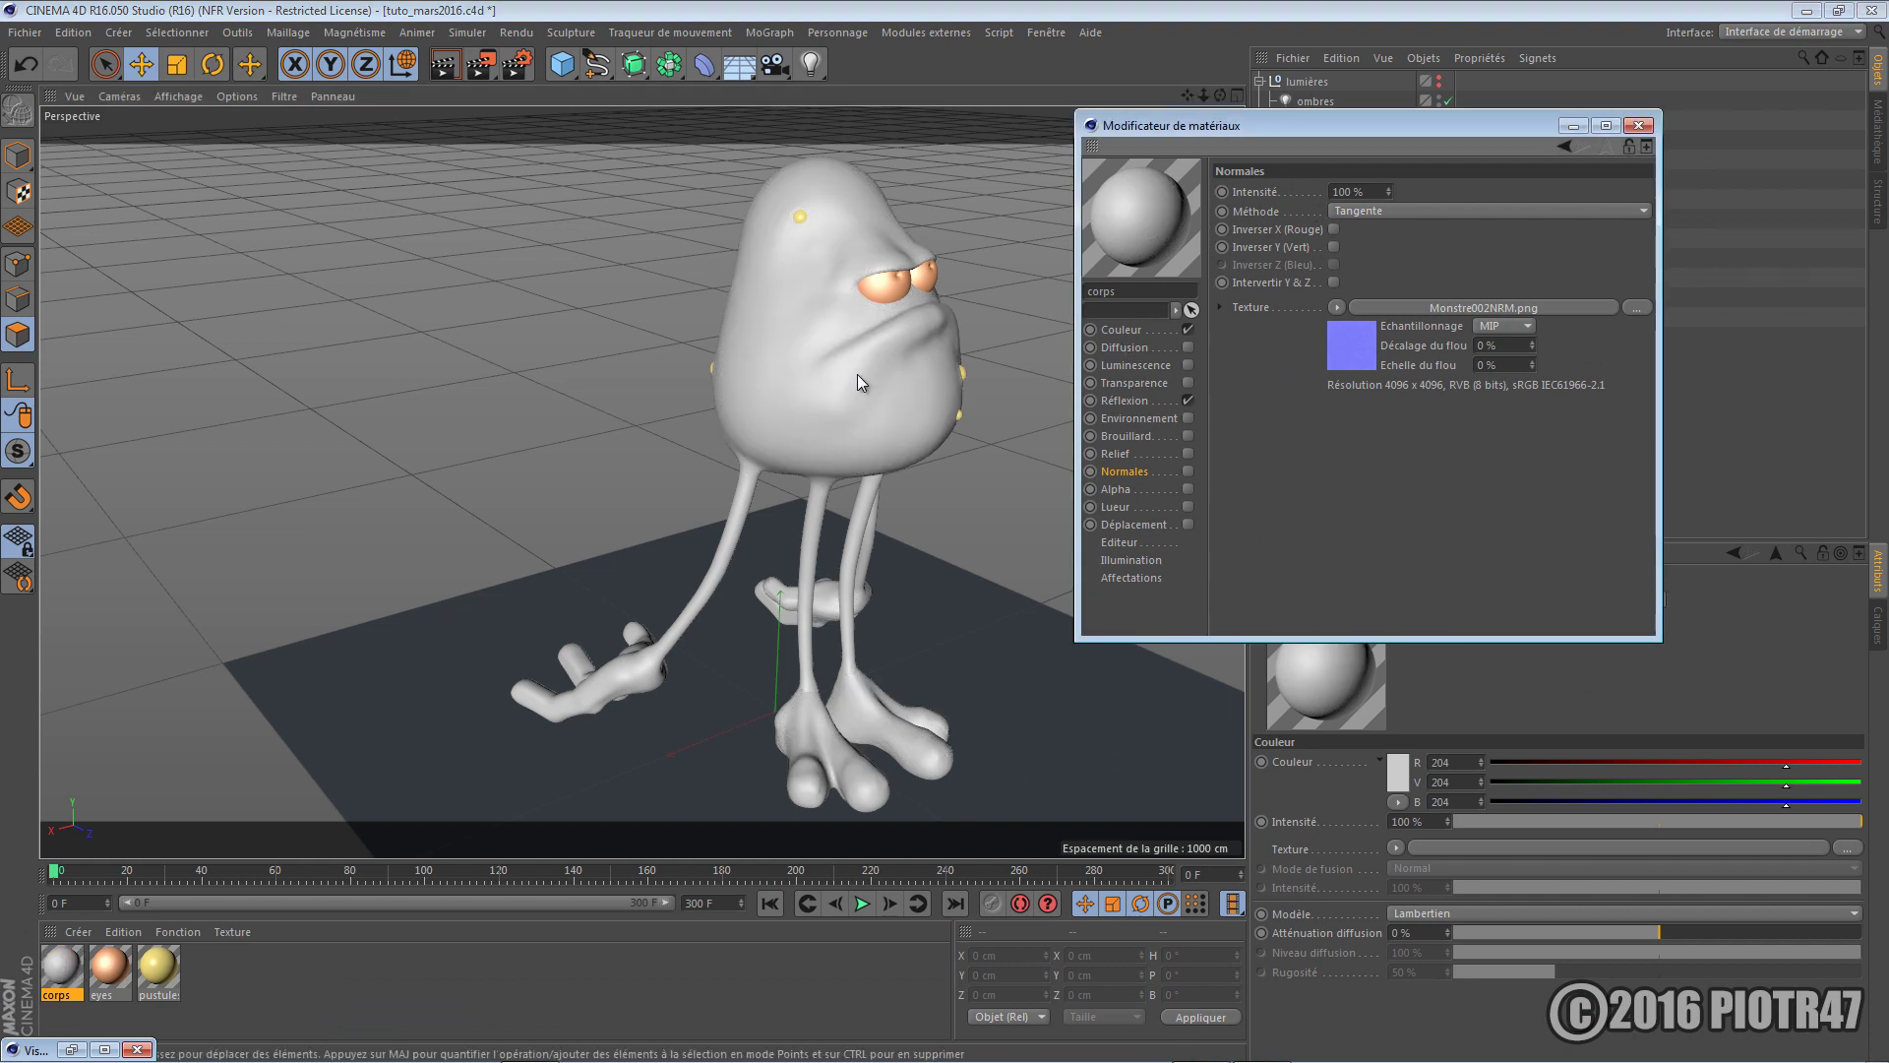
scroll(858, 374, up, 4)
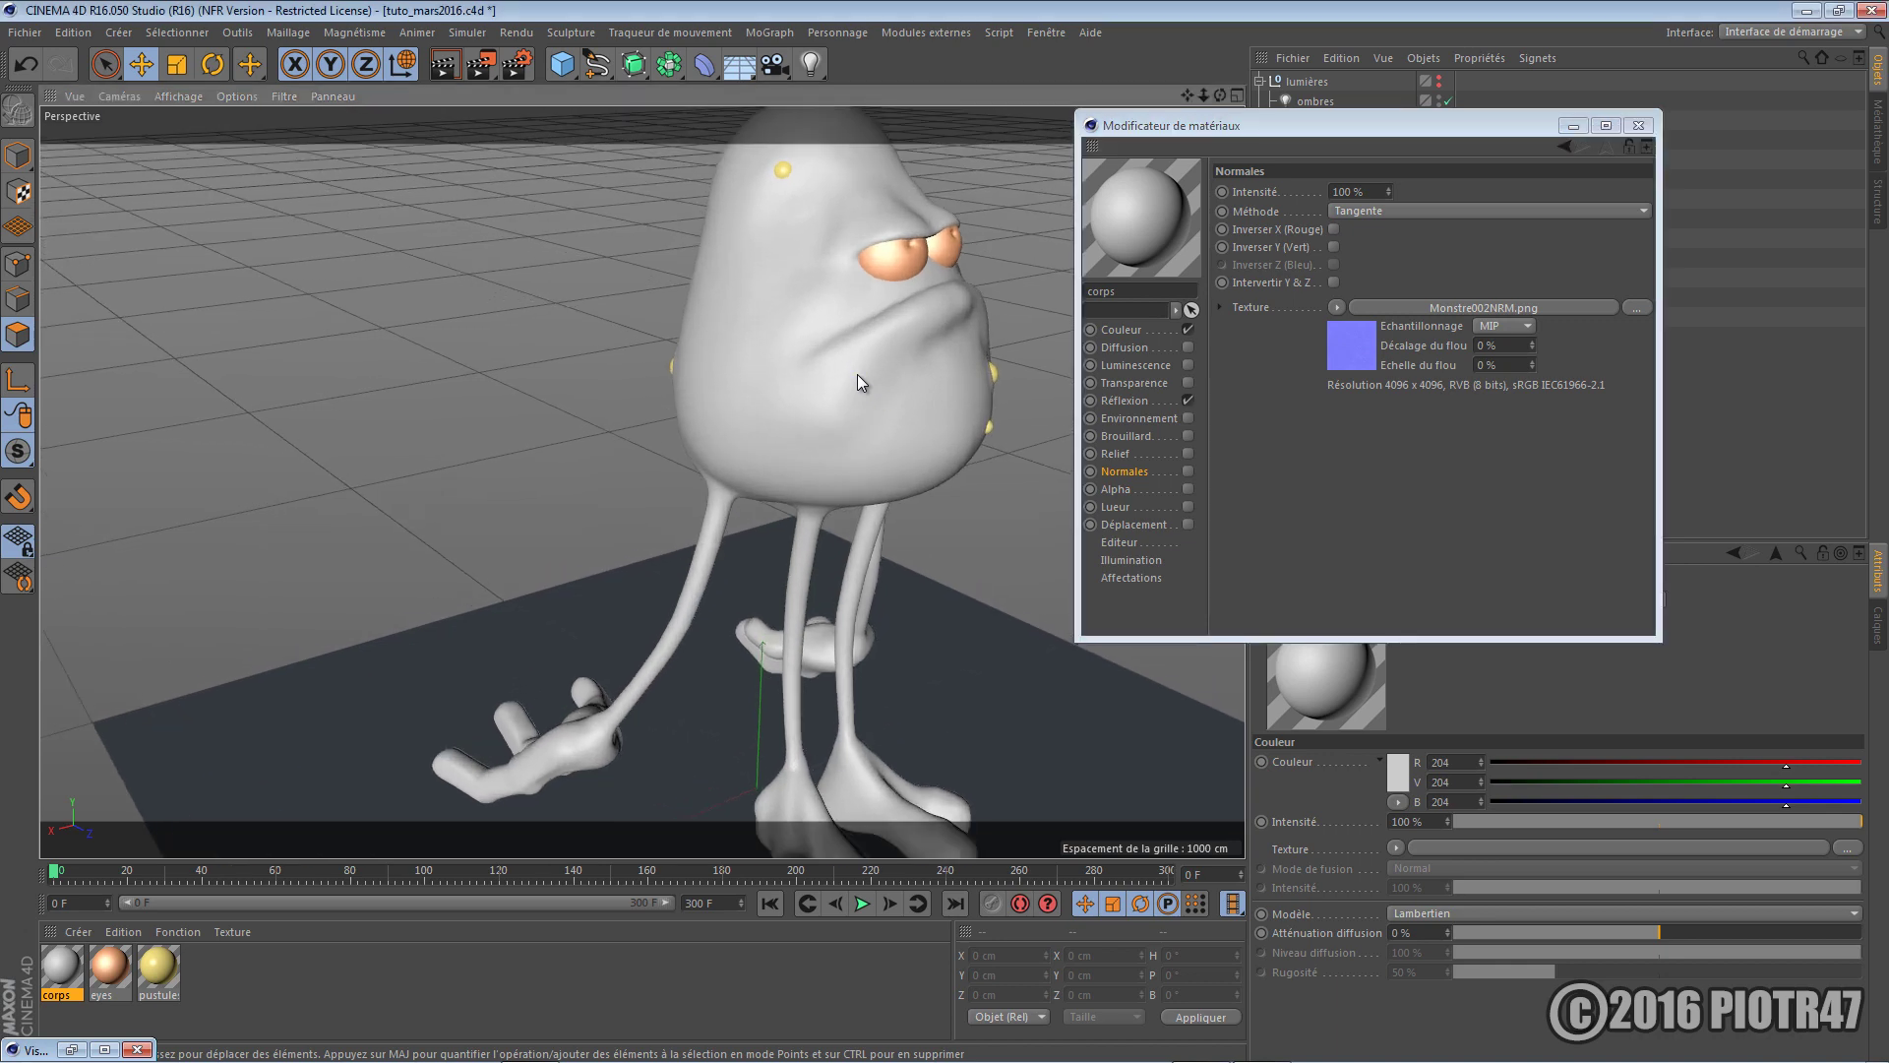
alt+middle_drag(866, 323, 764, 523)
scroll(820, 469, up, 2)
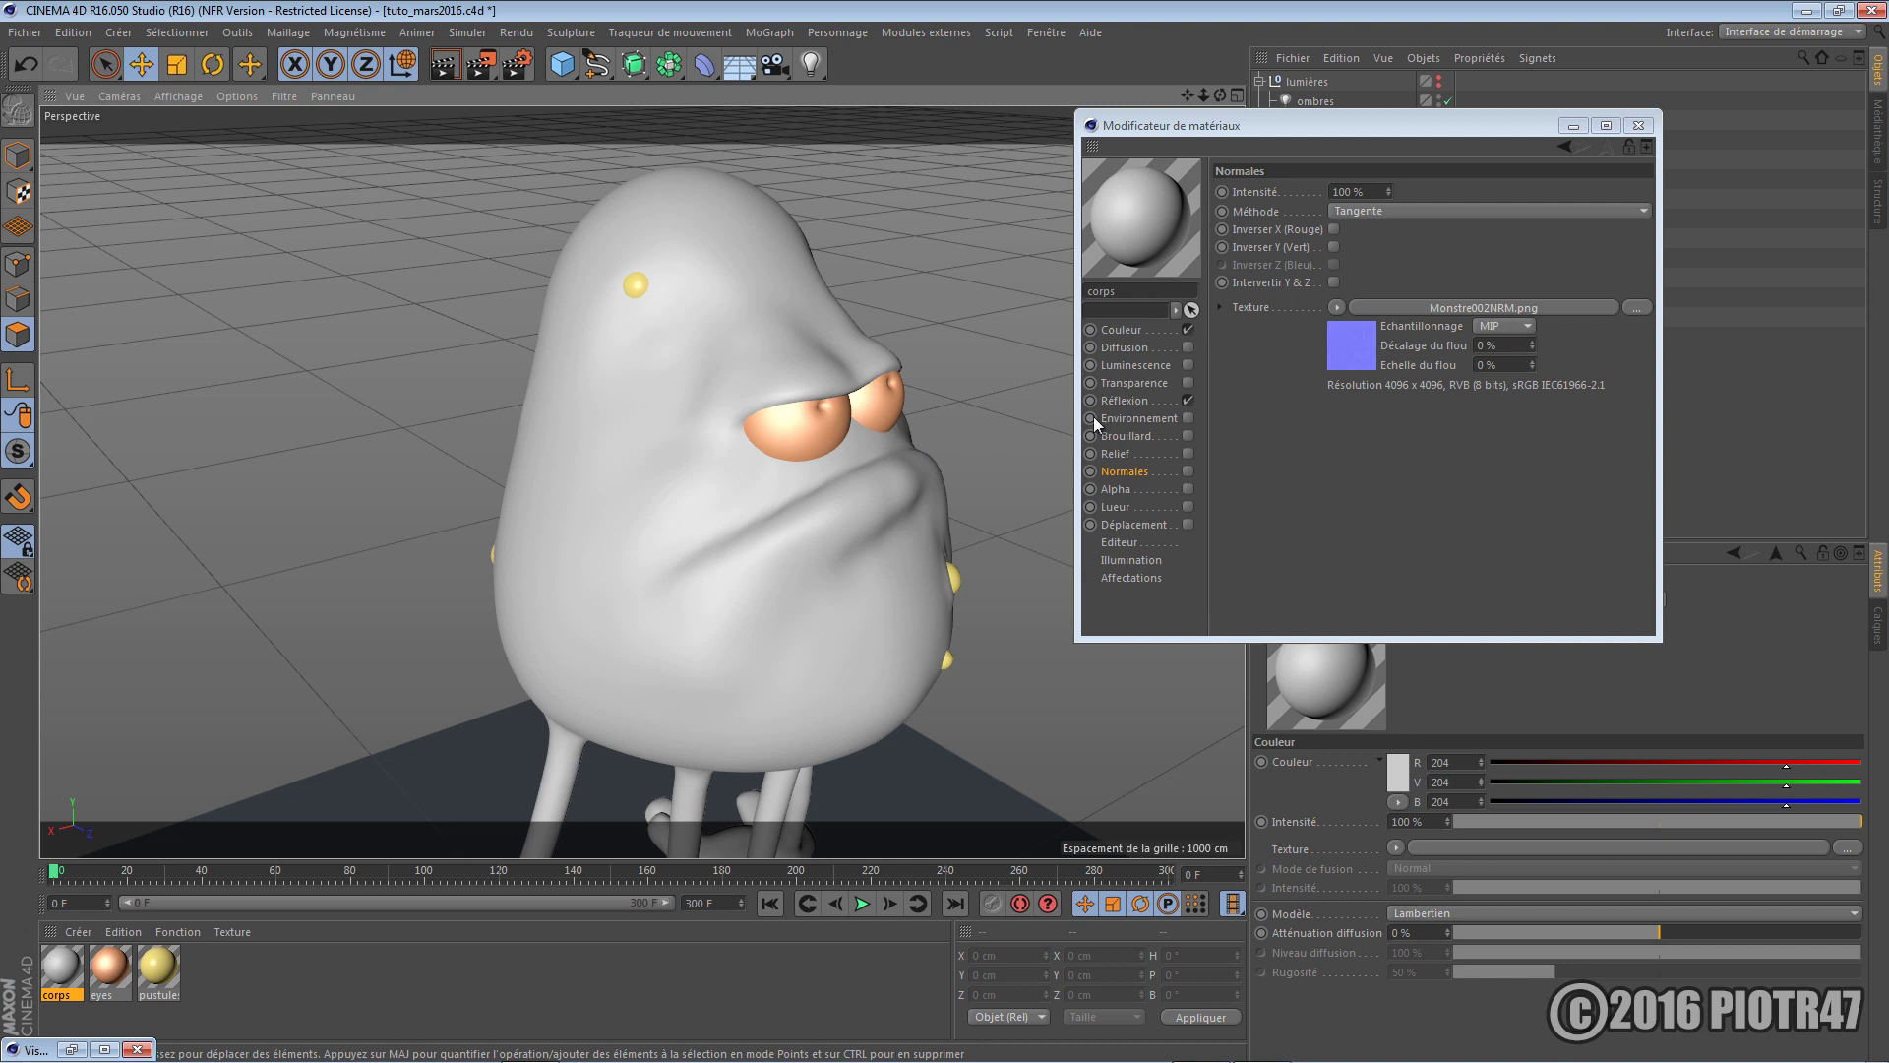
Set the texture of the corps material's Couleur channel to a Calque shader
click(1136, 331)
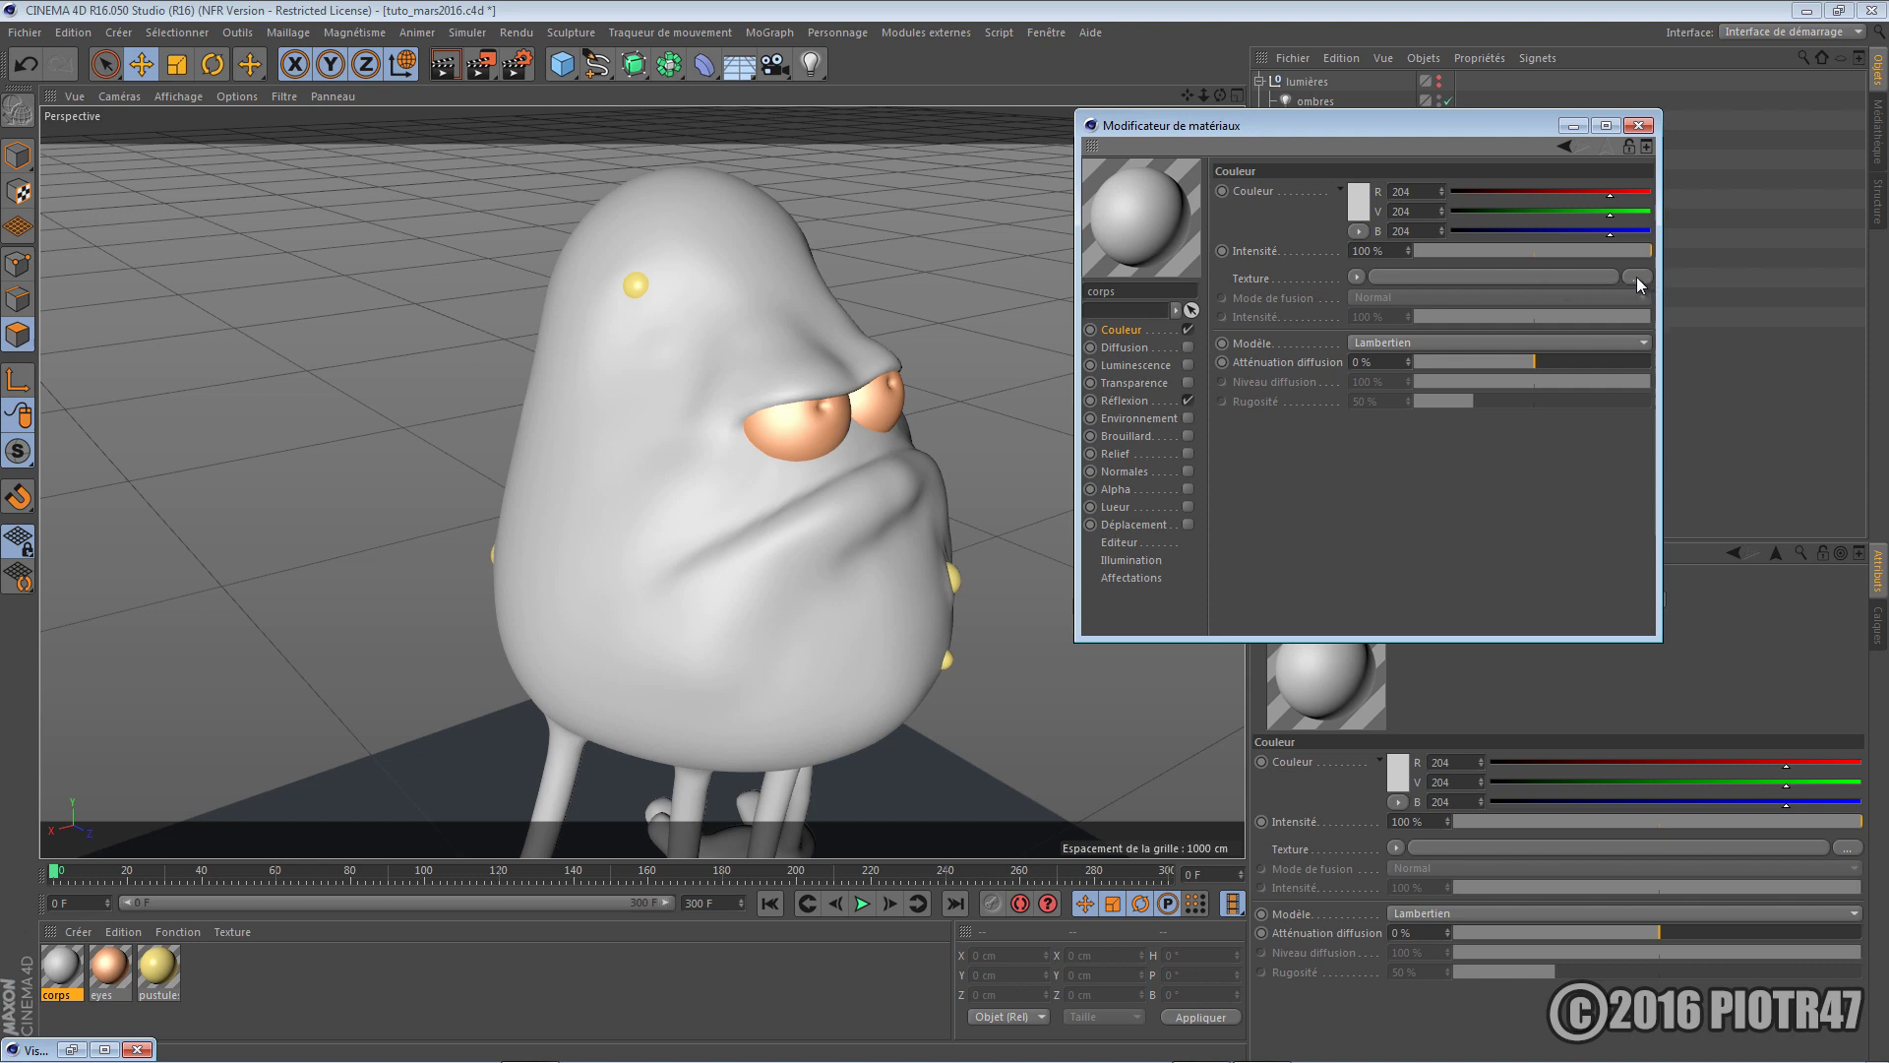
click(1356, 278)
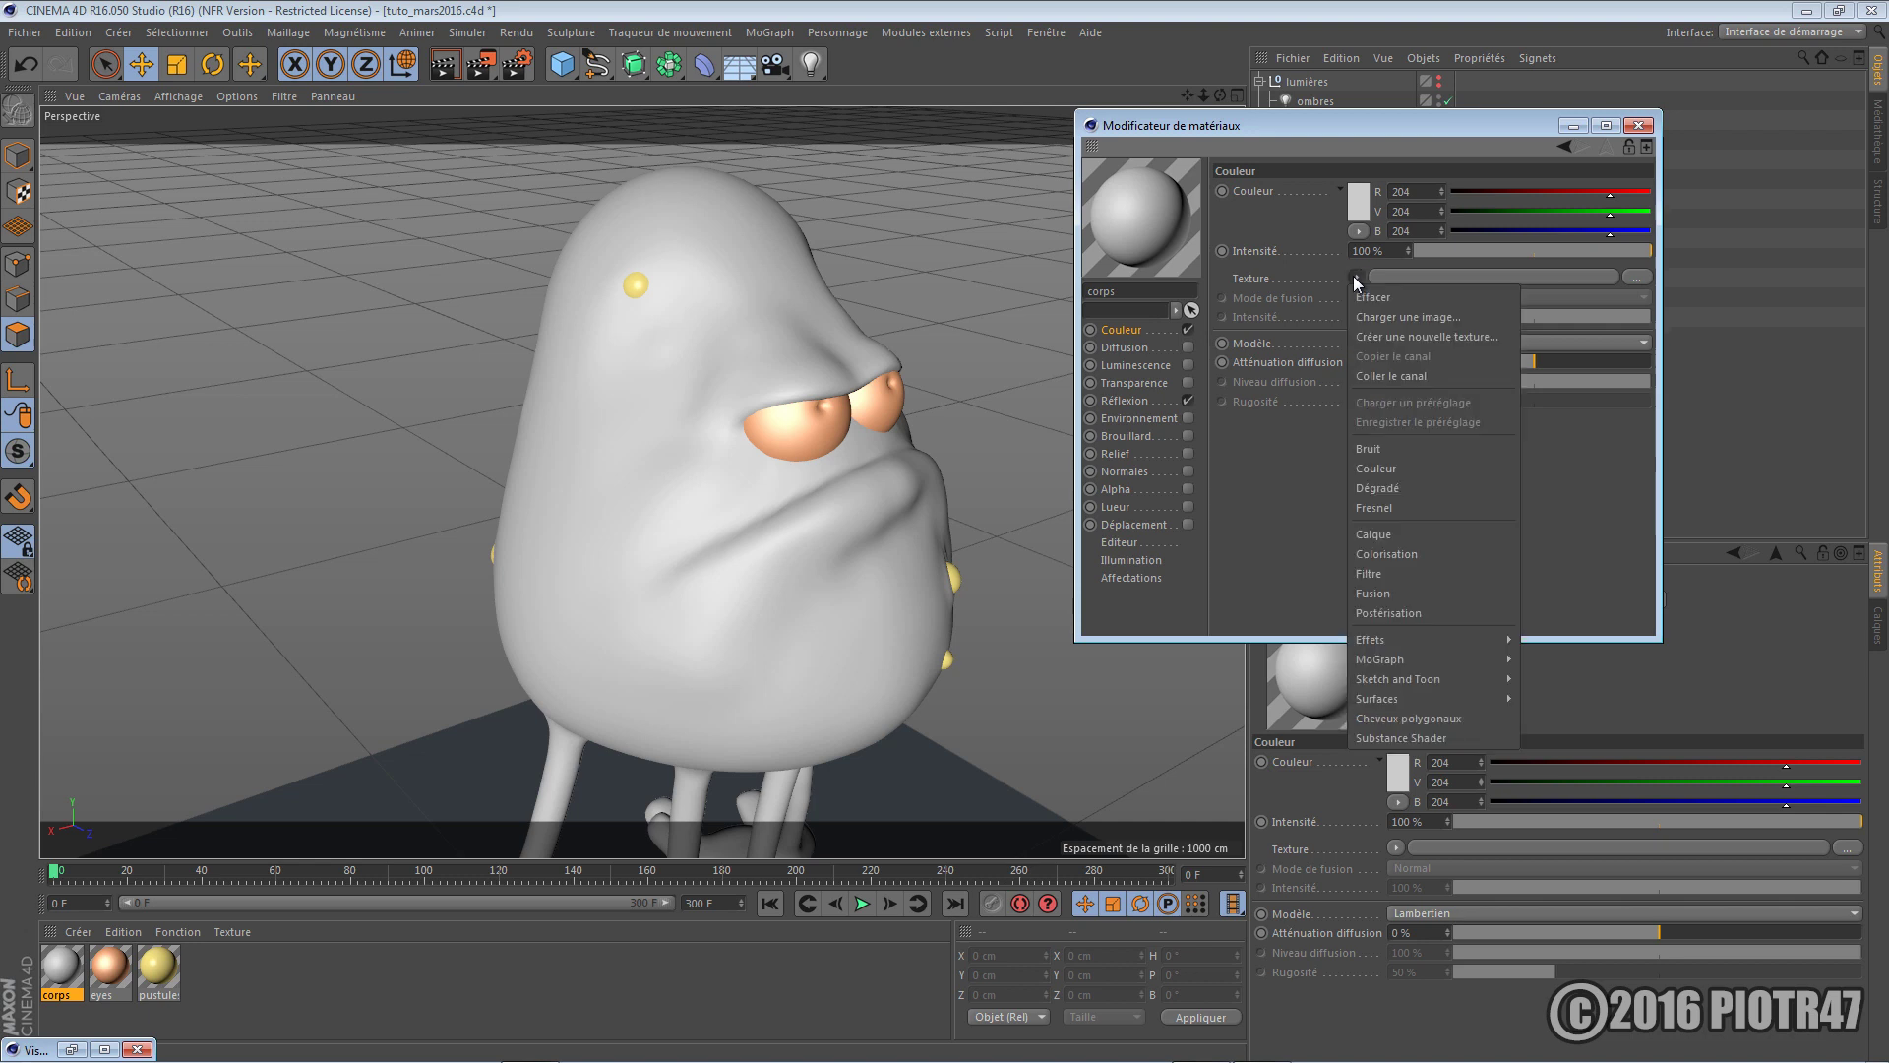
click(1377, 534)
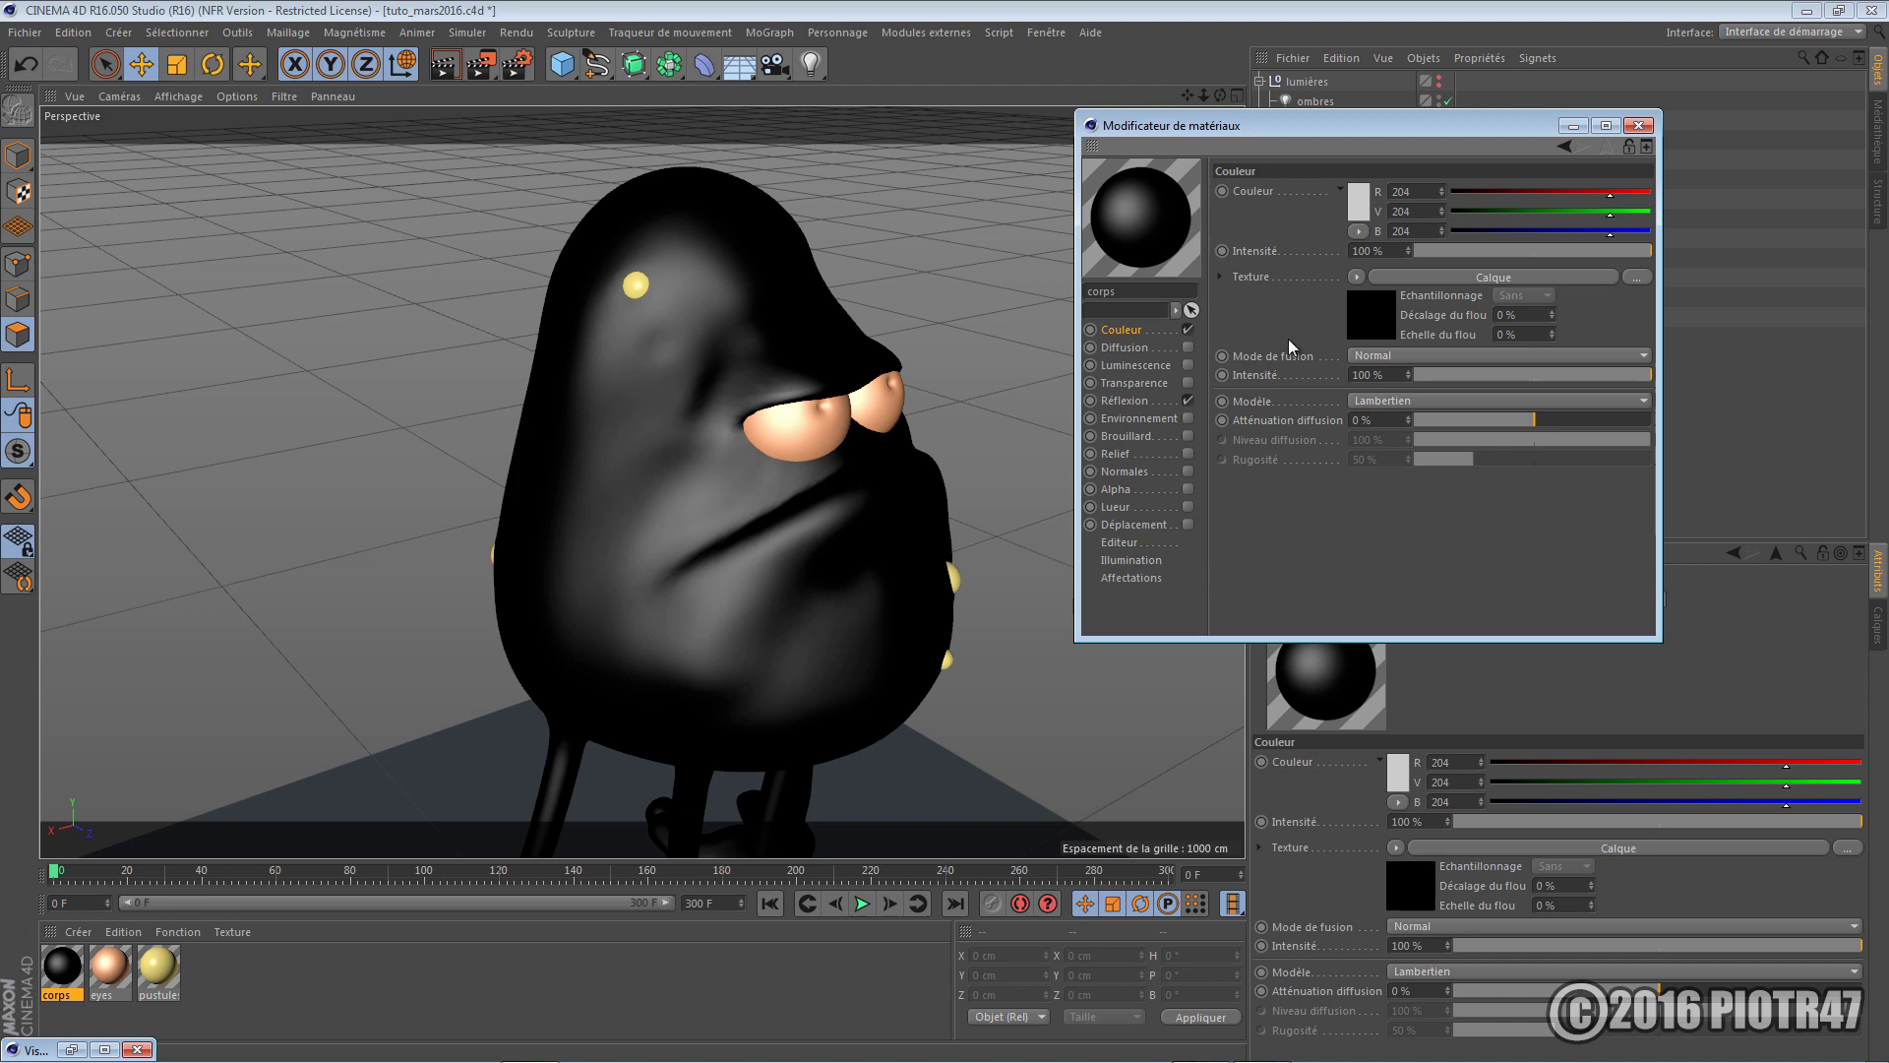
Add a Couleur layer inside the Calque shader and set it to green, RGB 136, 192, 88
click(1379, 315)
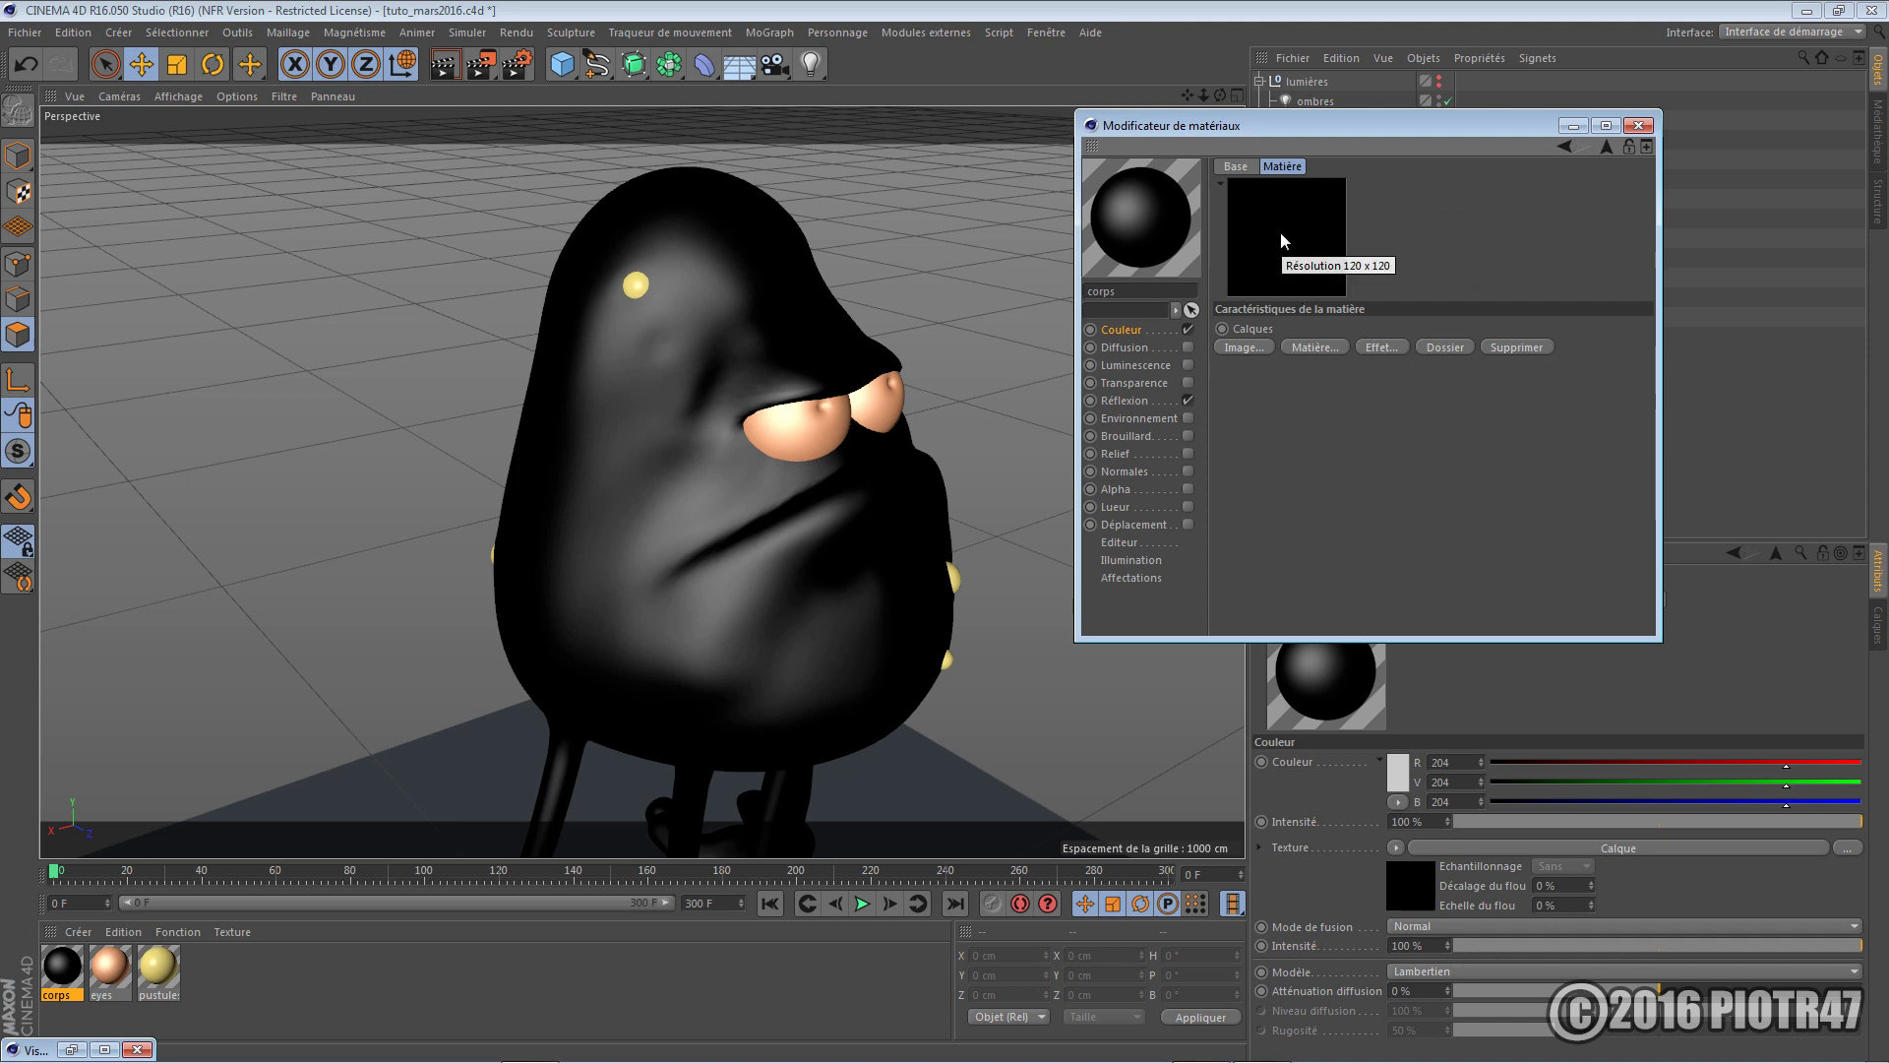
click(1318, 347)
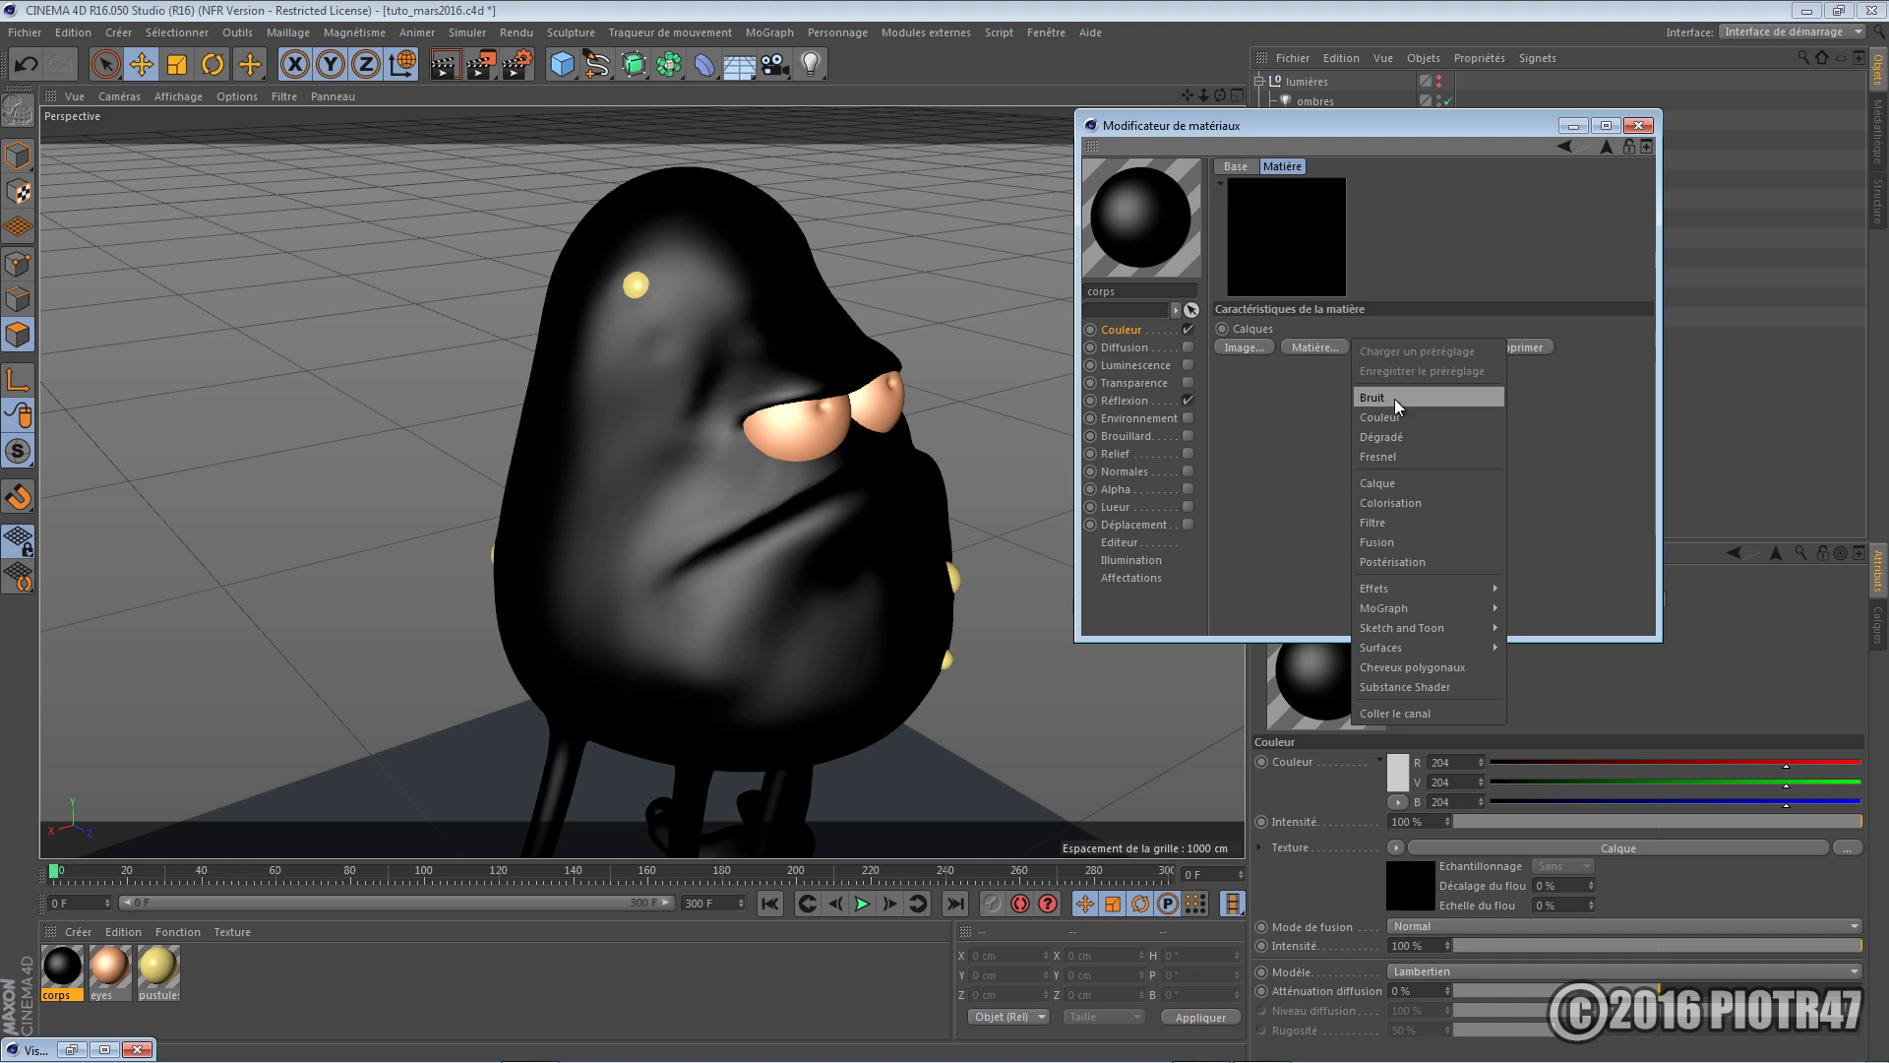
click(1405, 423)
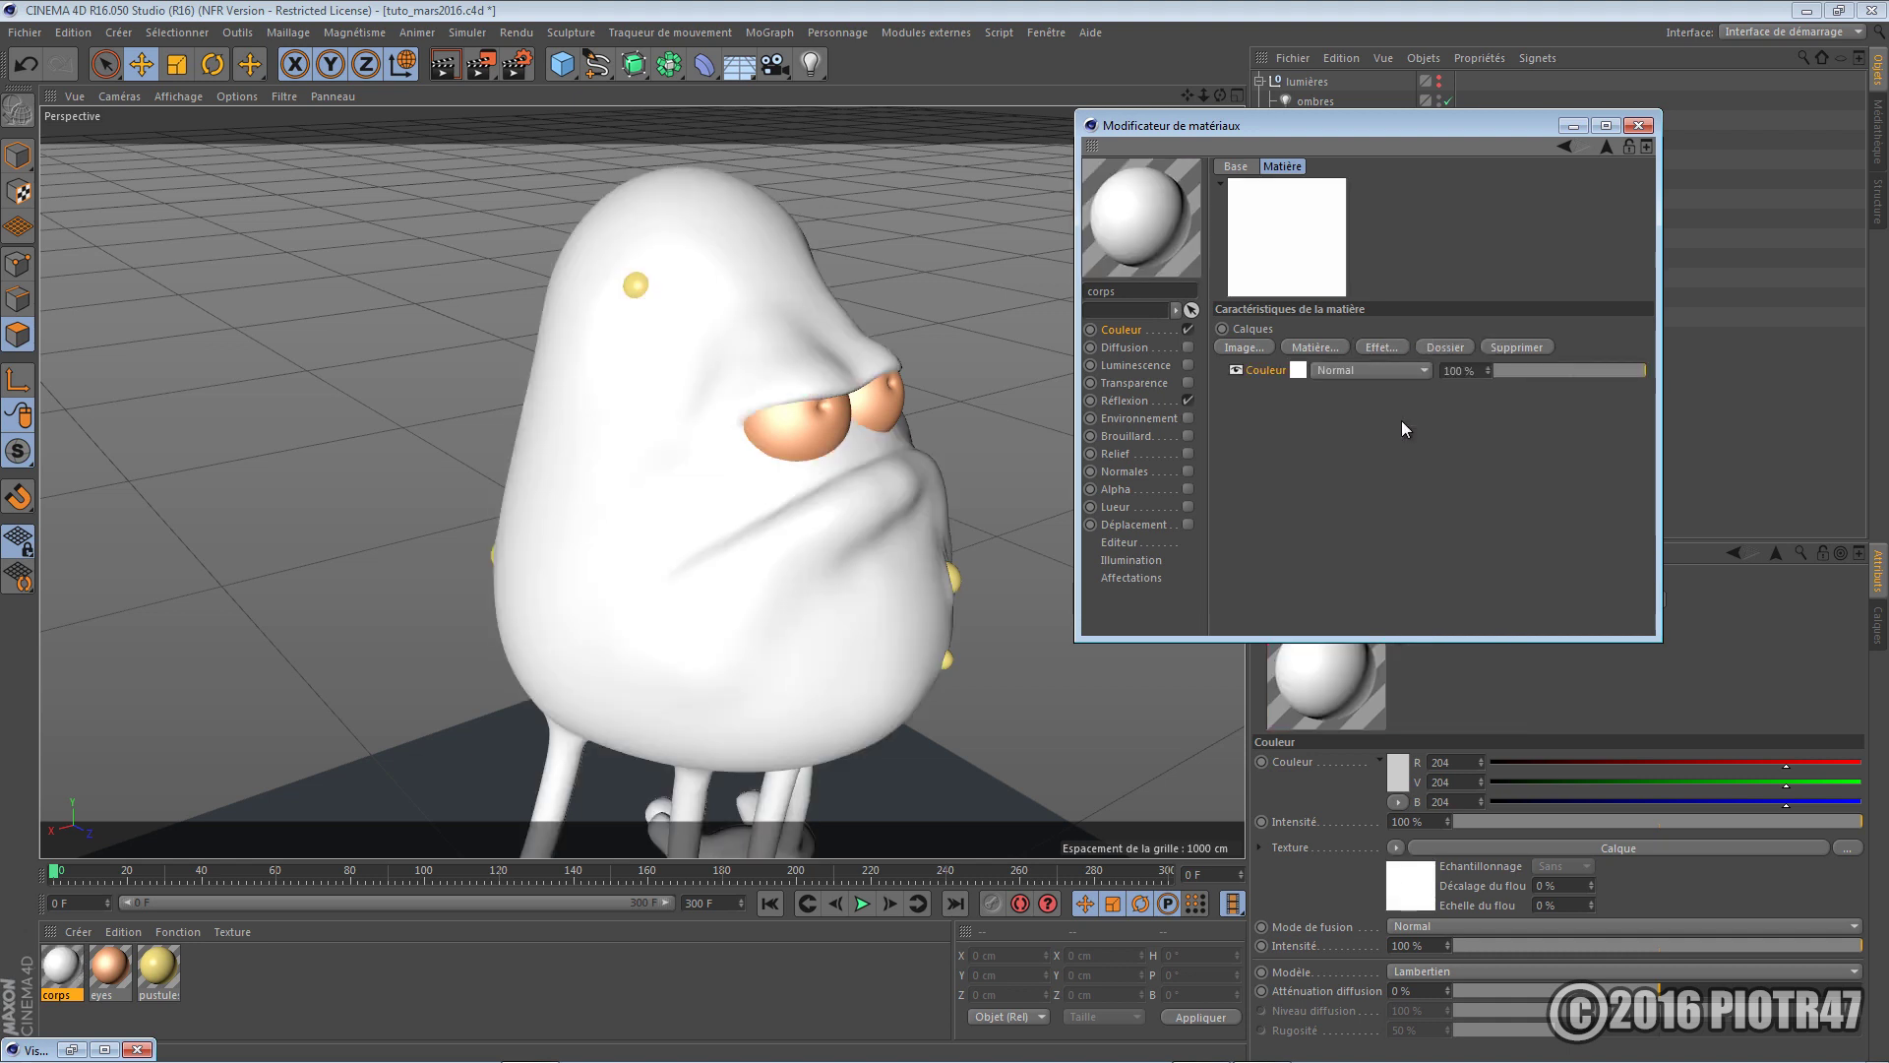
click(1301, 369)
click(1301, 342)
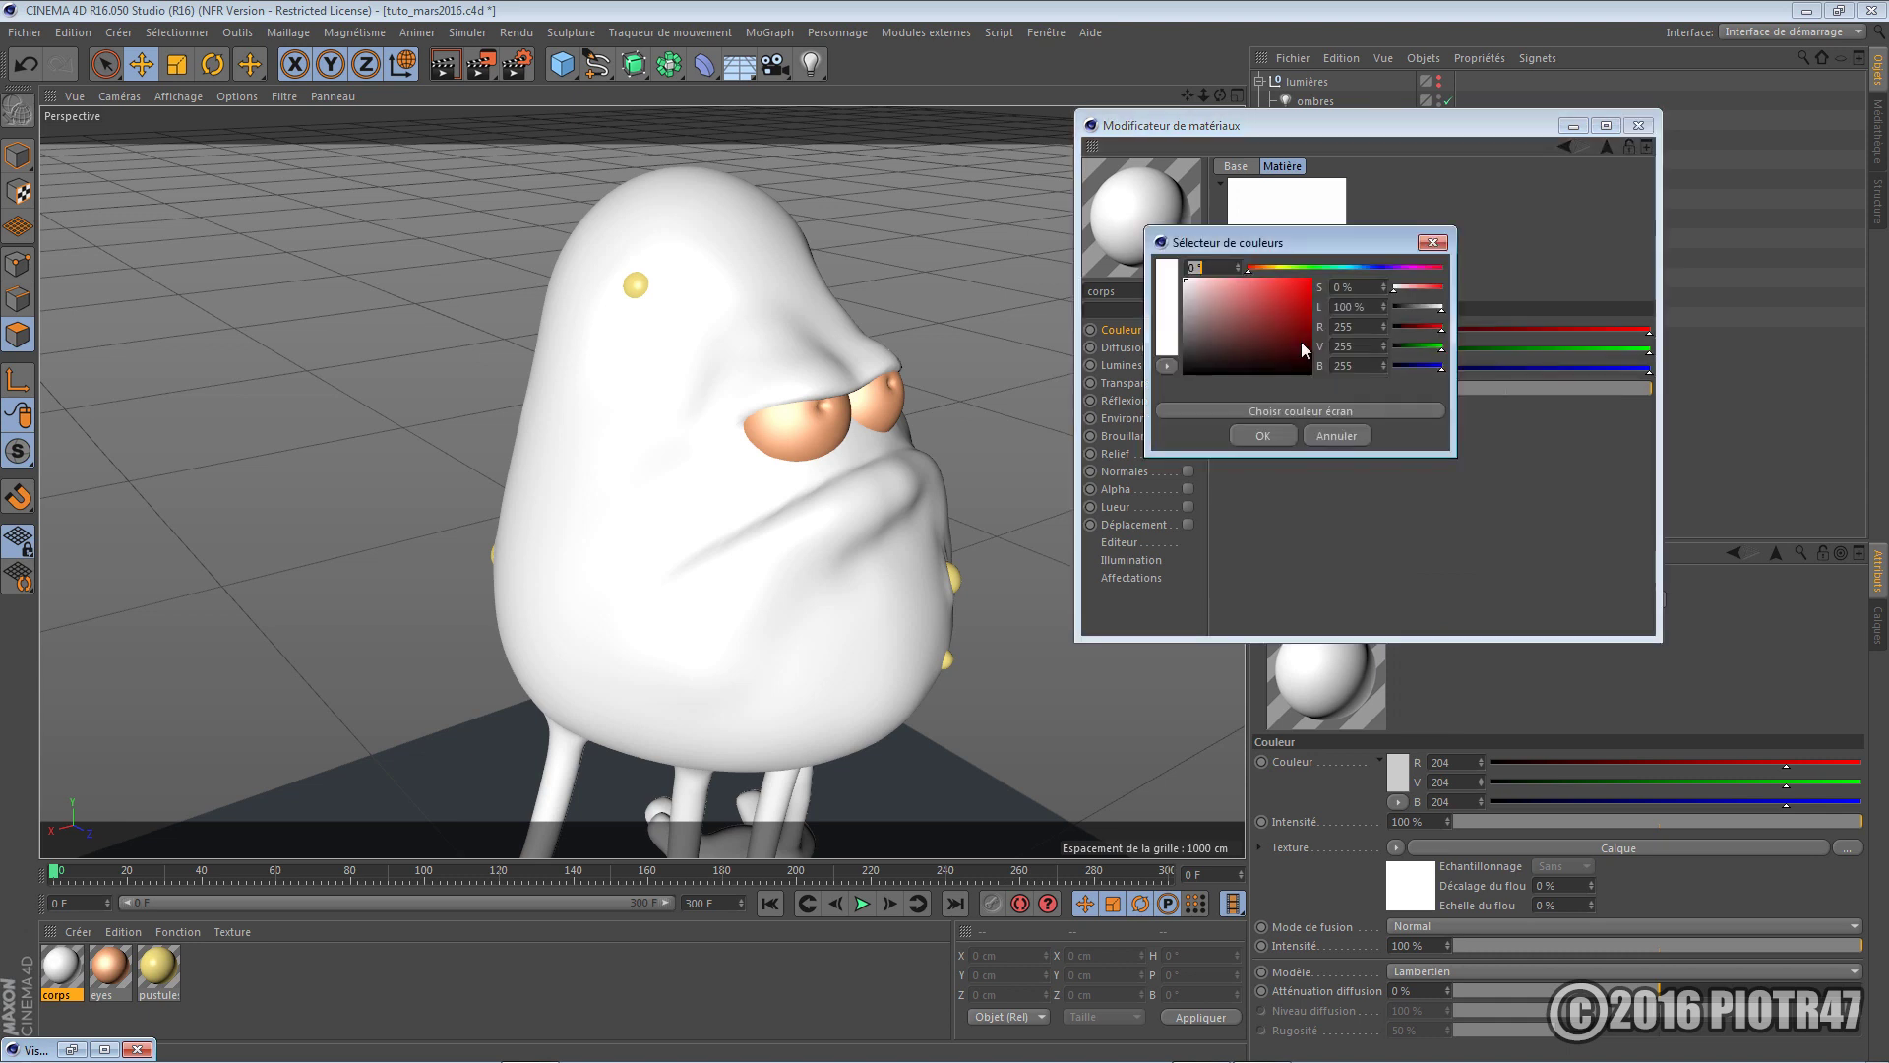
click(1297, 268)
drag(1266, 285, 1253, 301)
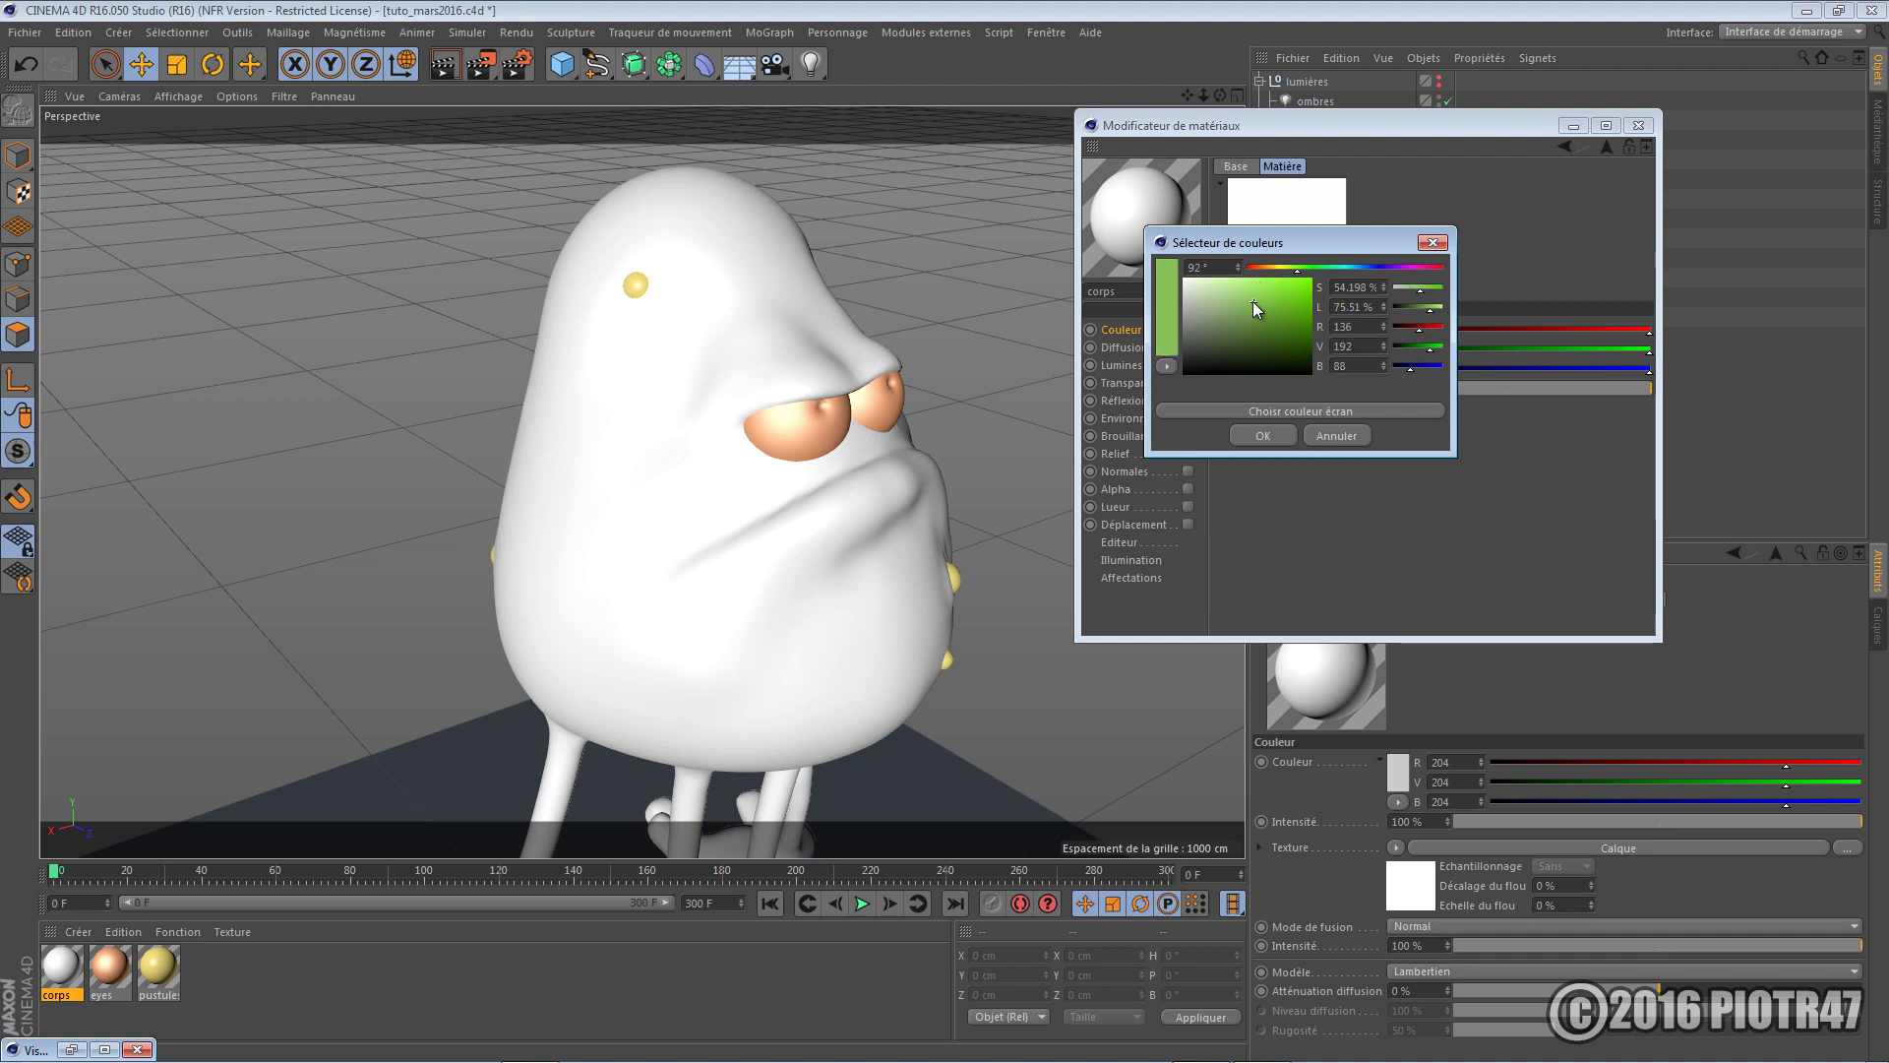
click(1277, 433)
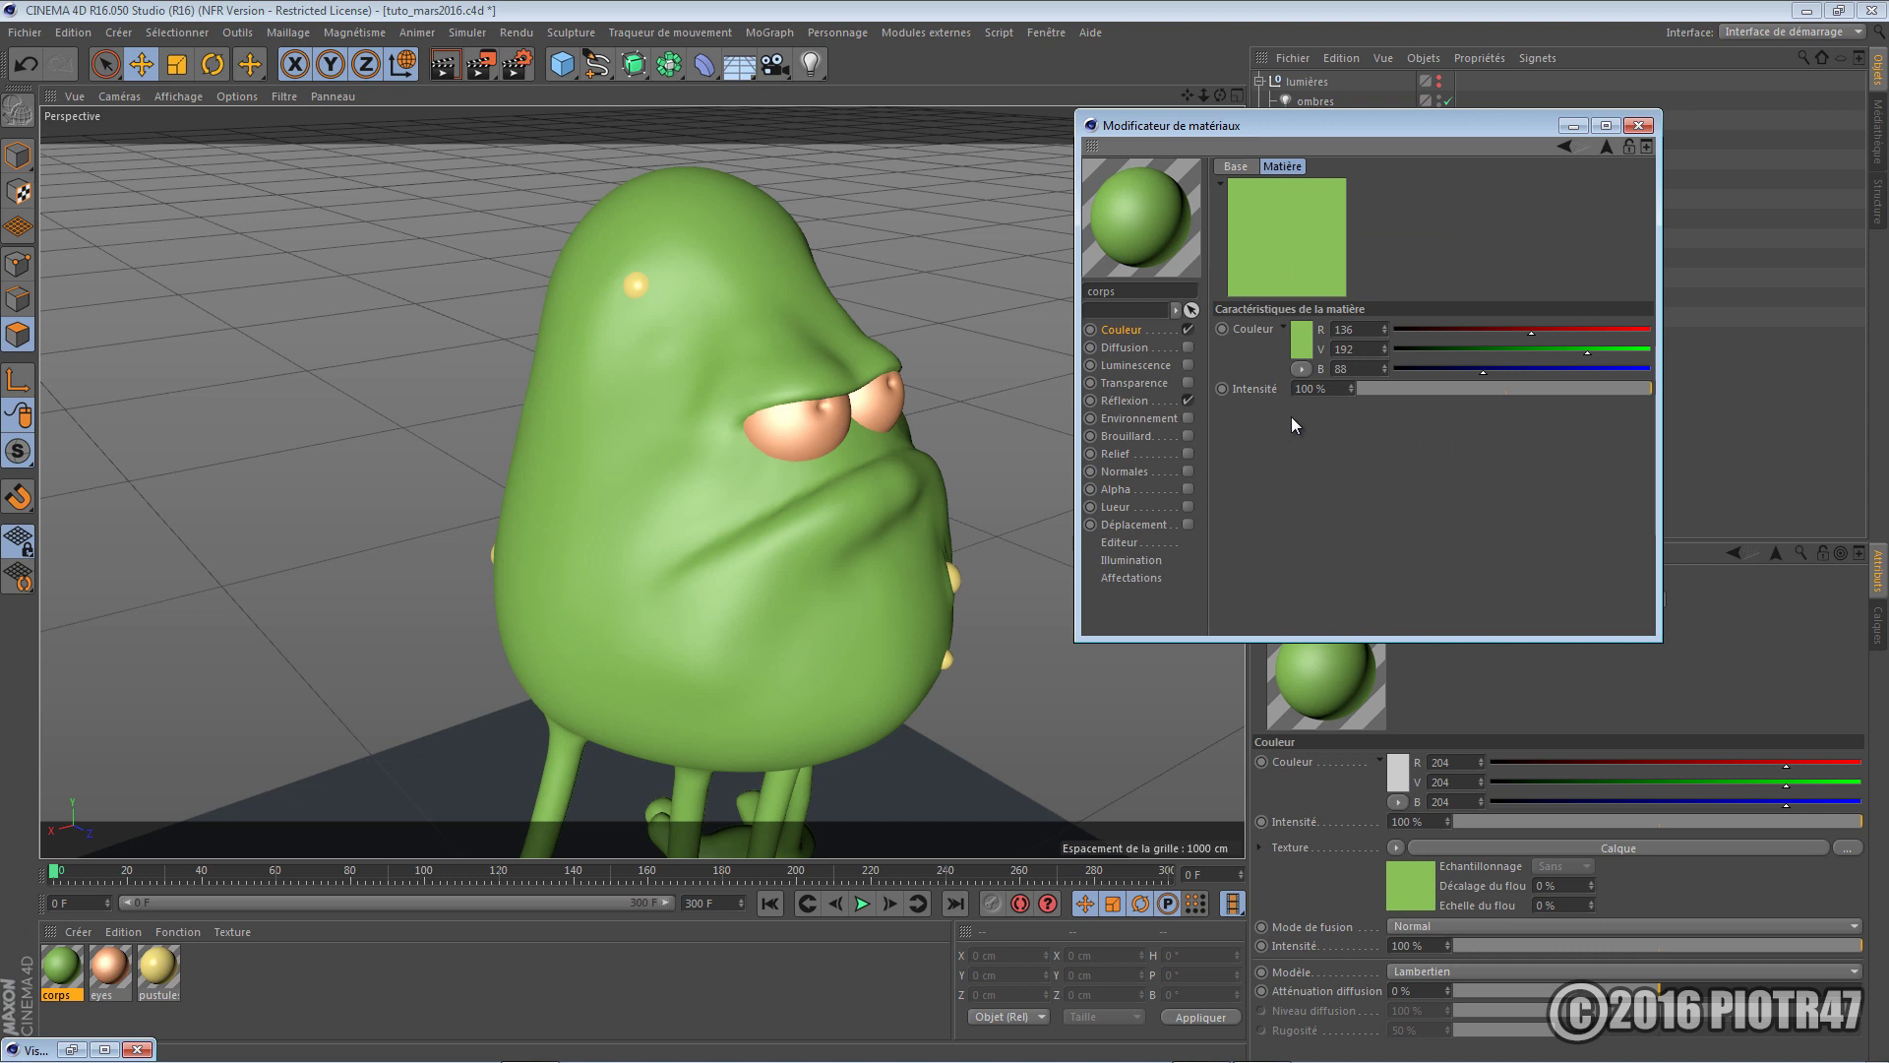
click(1565, 146)
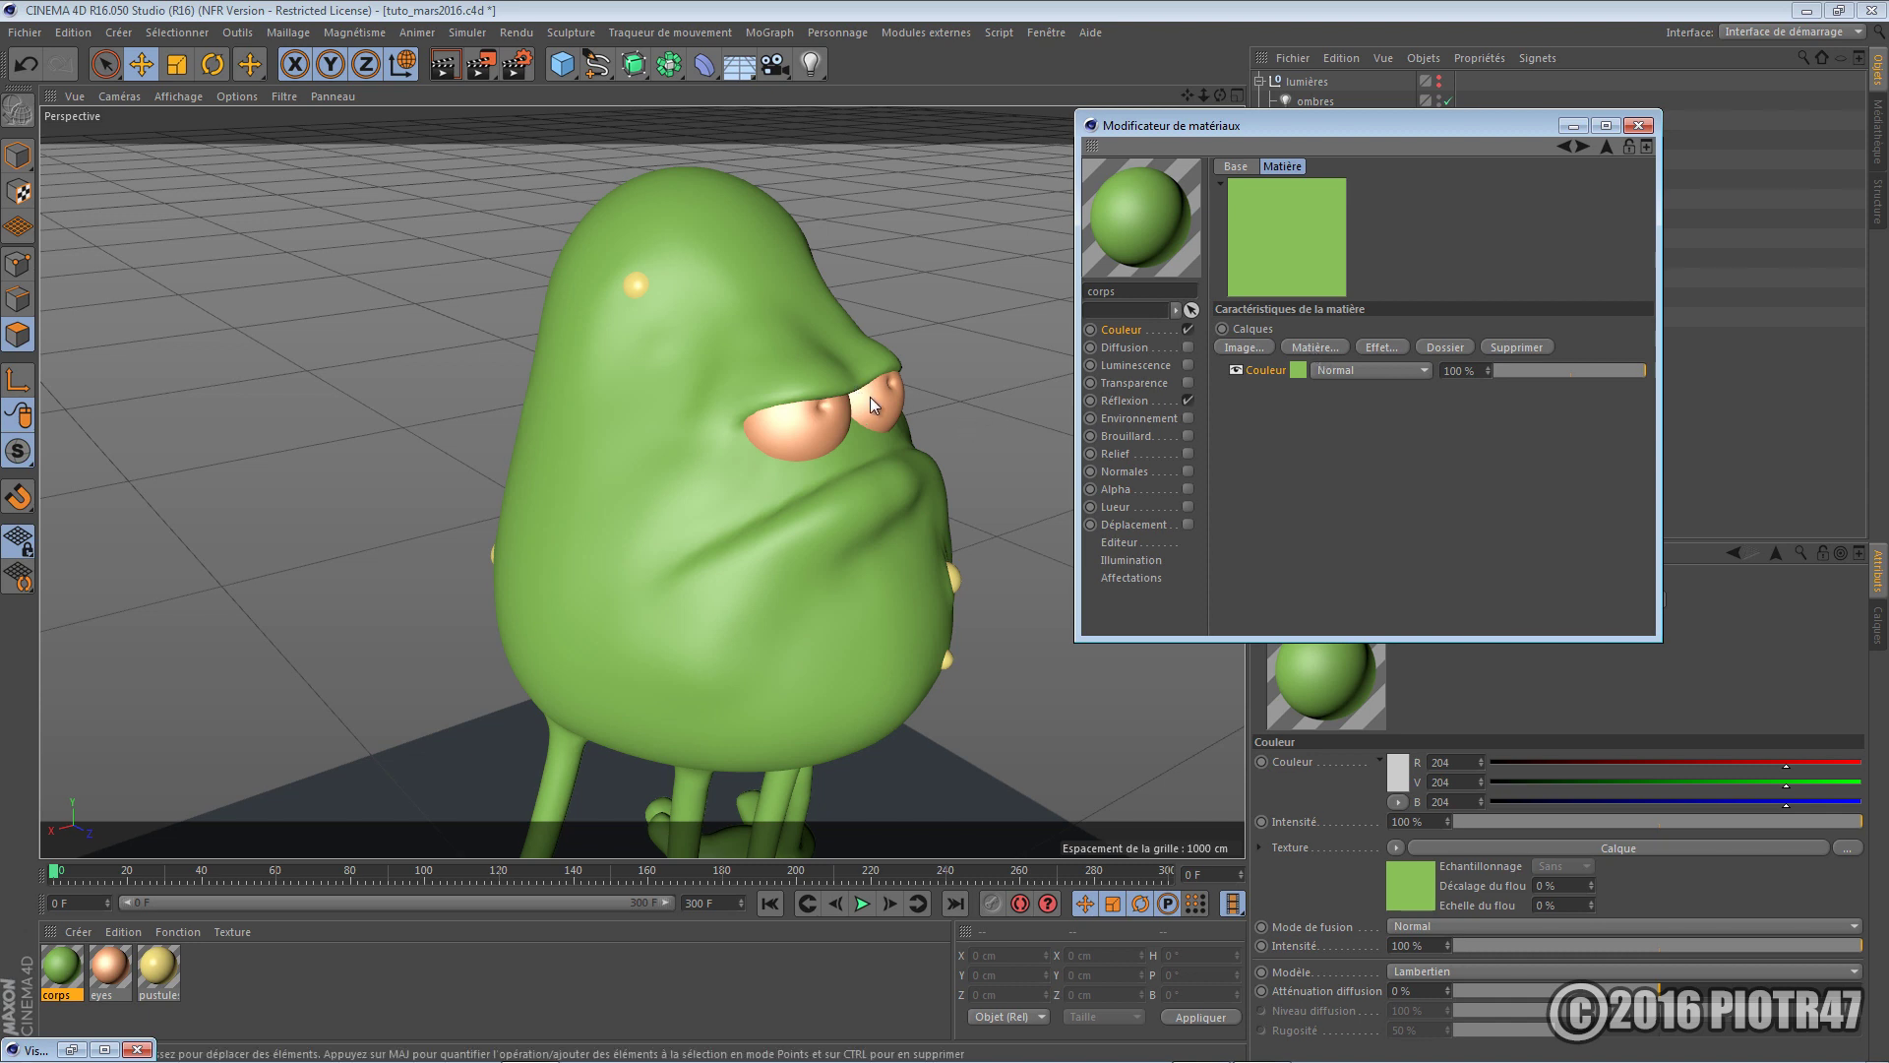
Add a Bruit layer above the green Couleur layer and set its noise type to Gazeux
click(1315, 347)
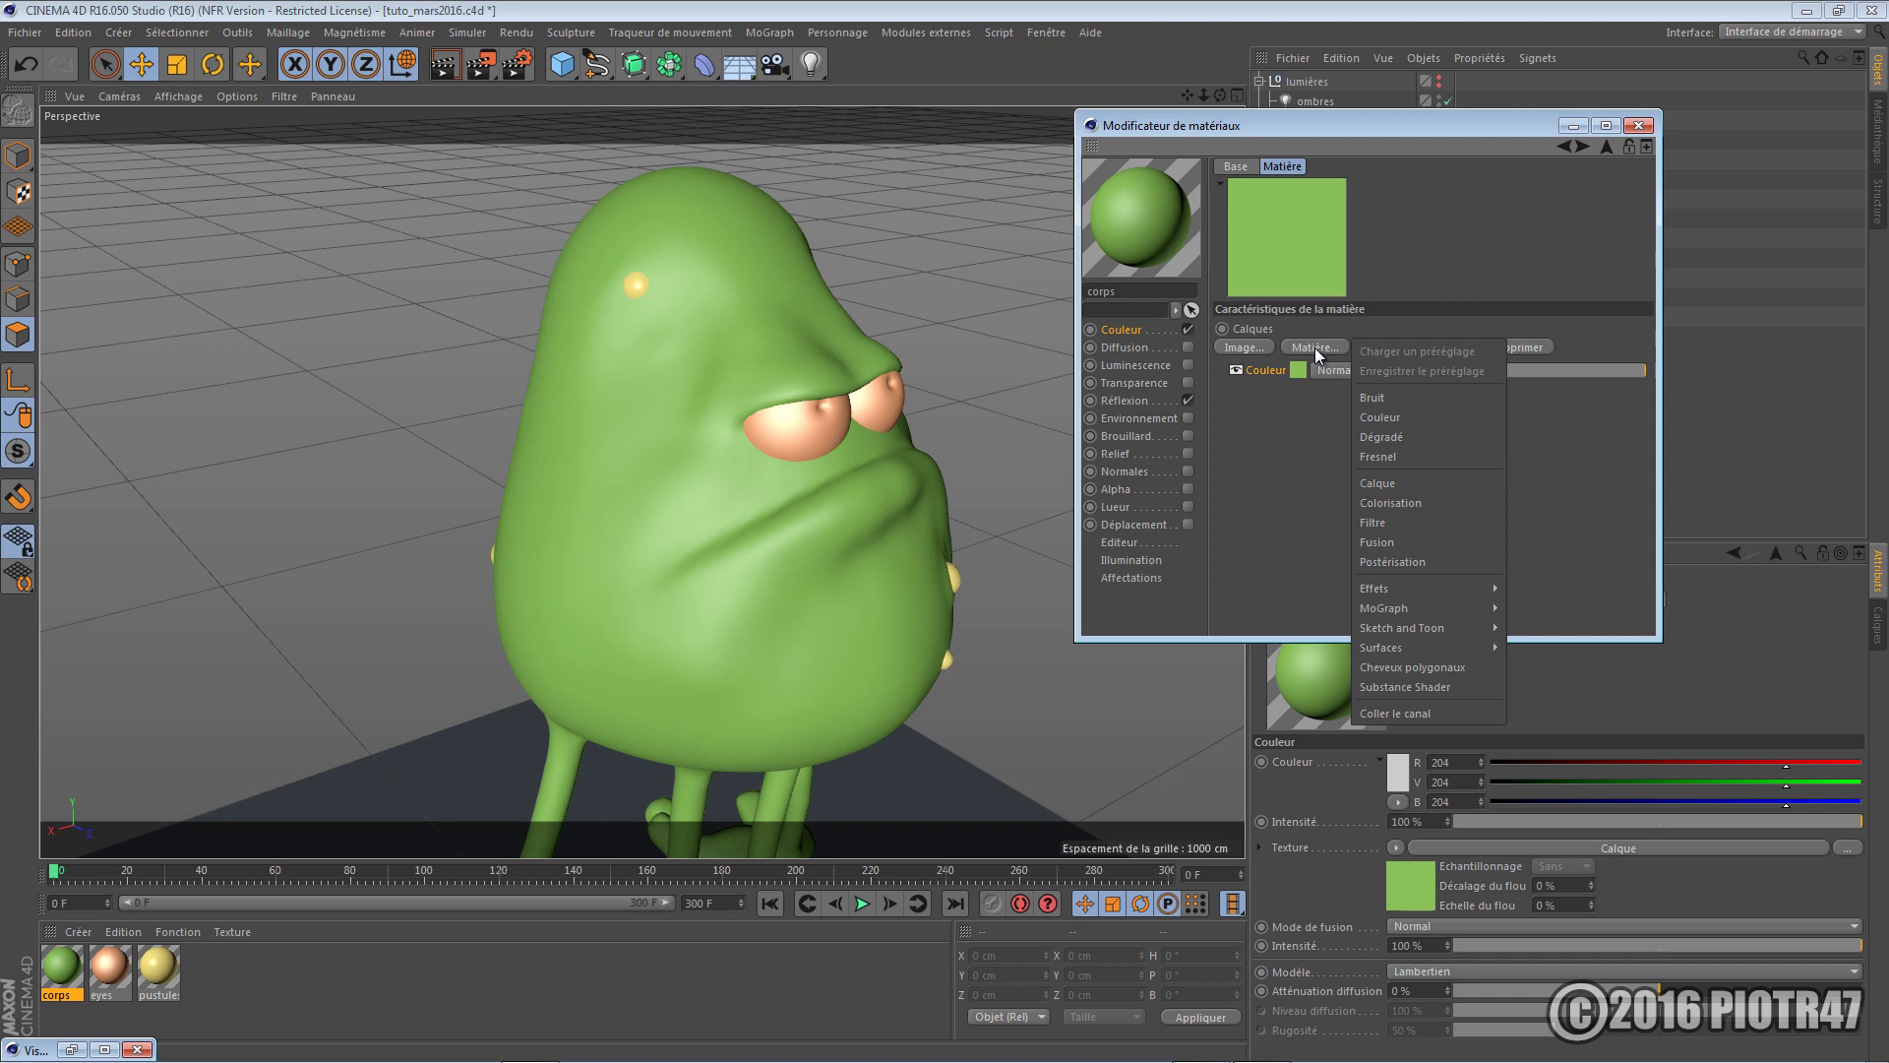
click(1381, 399)
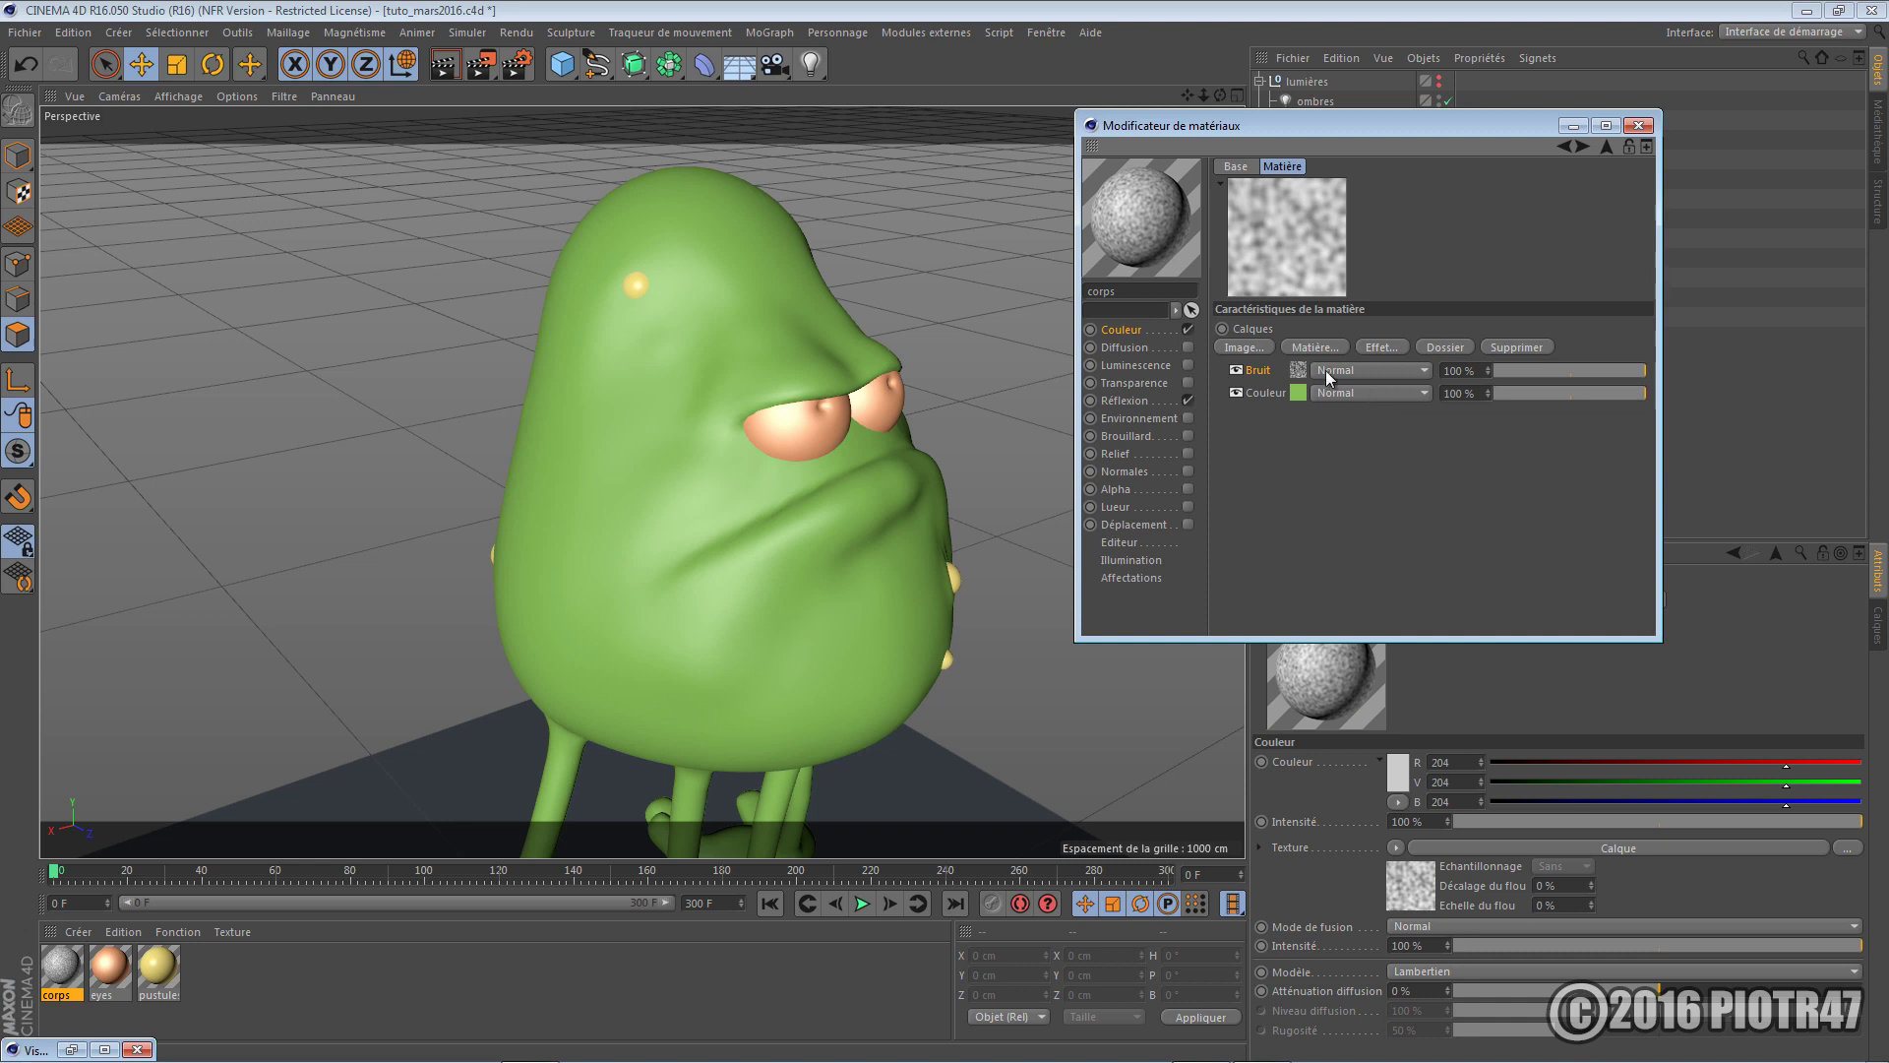
click(1299, 371)
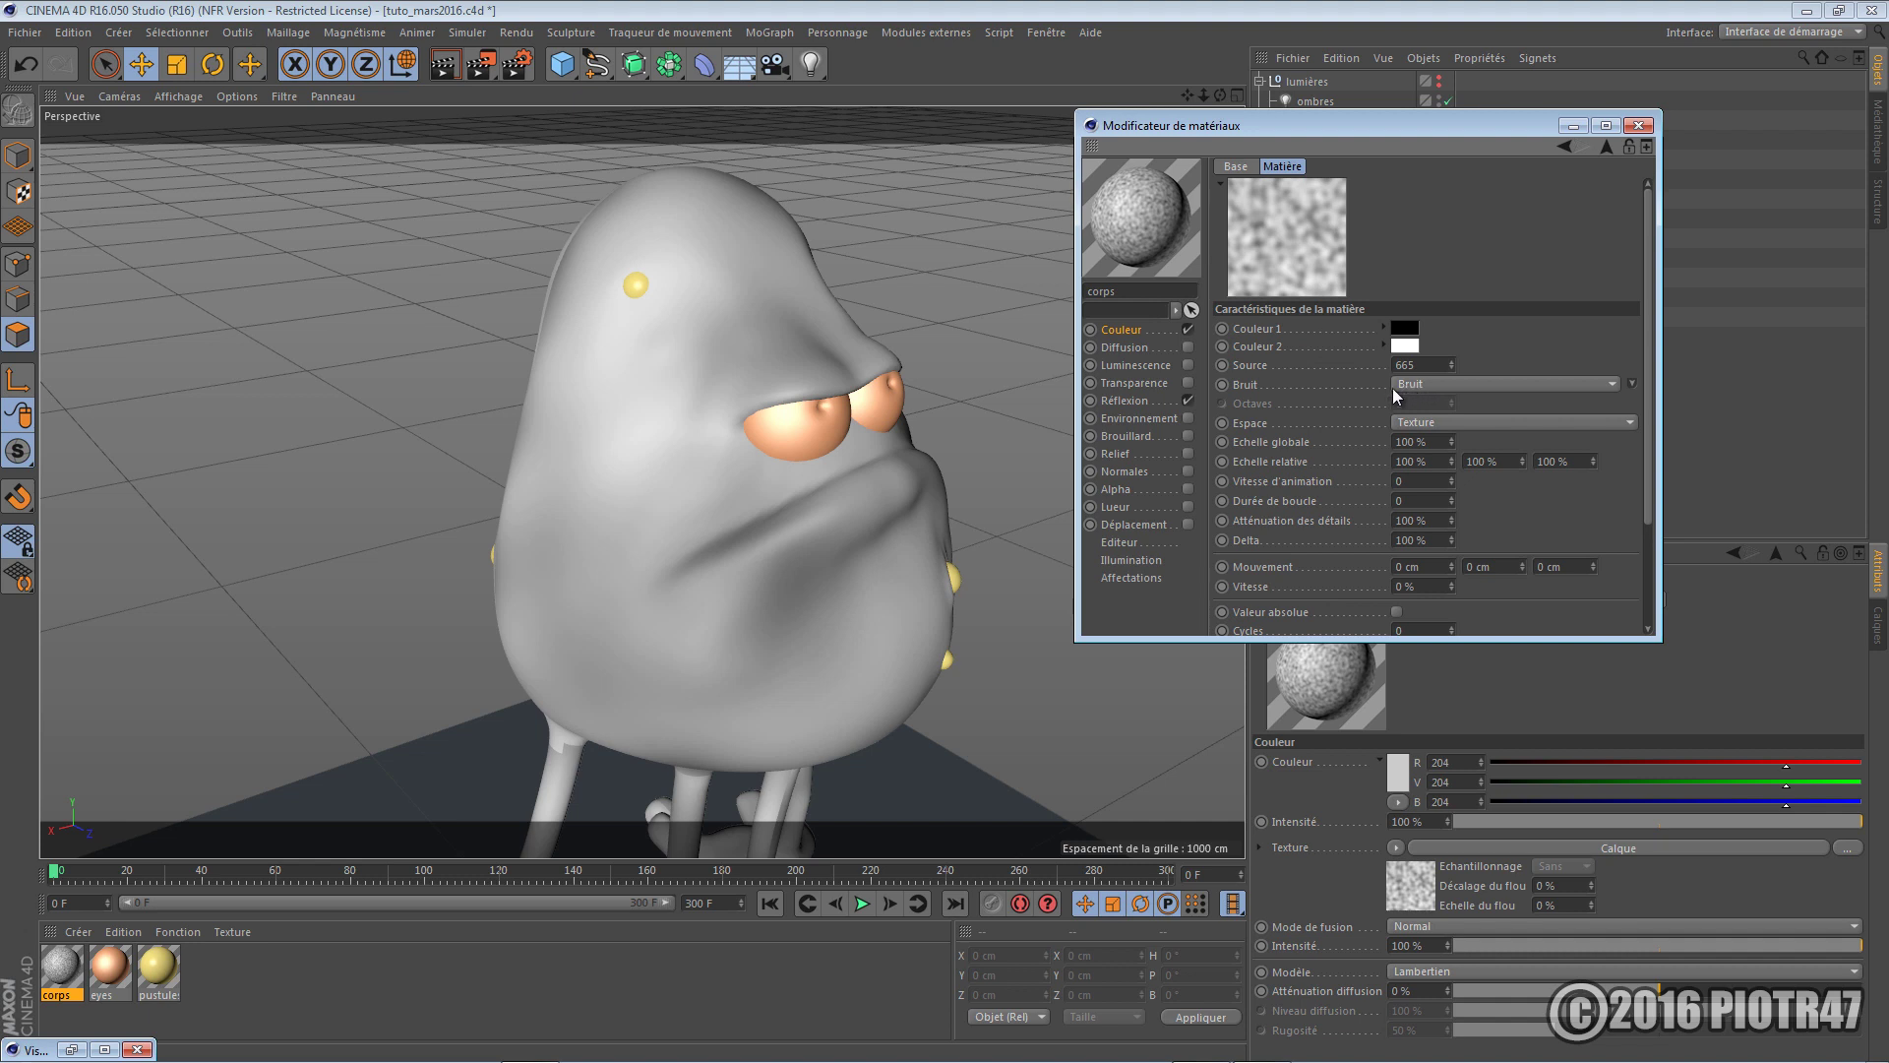
click(1429, 382)
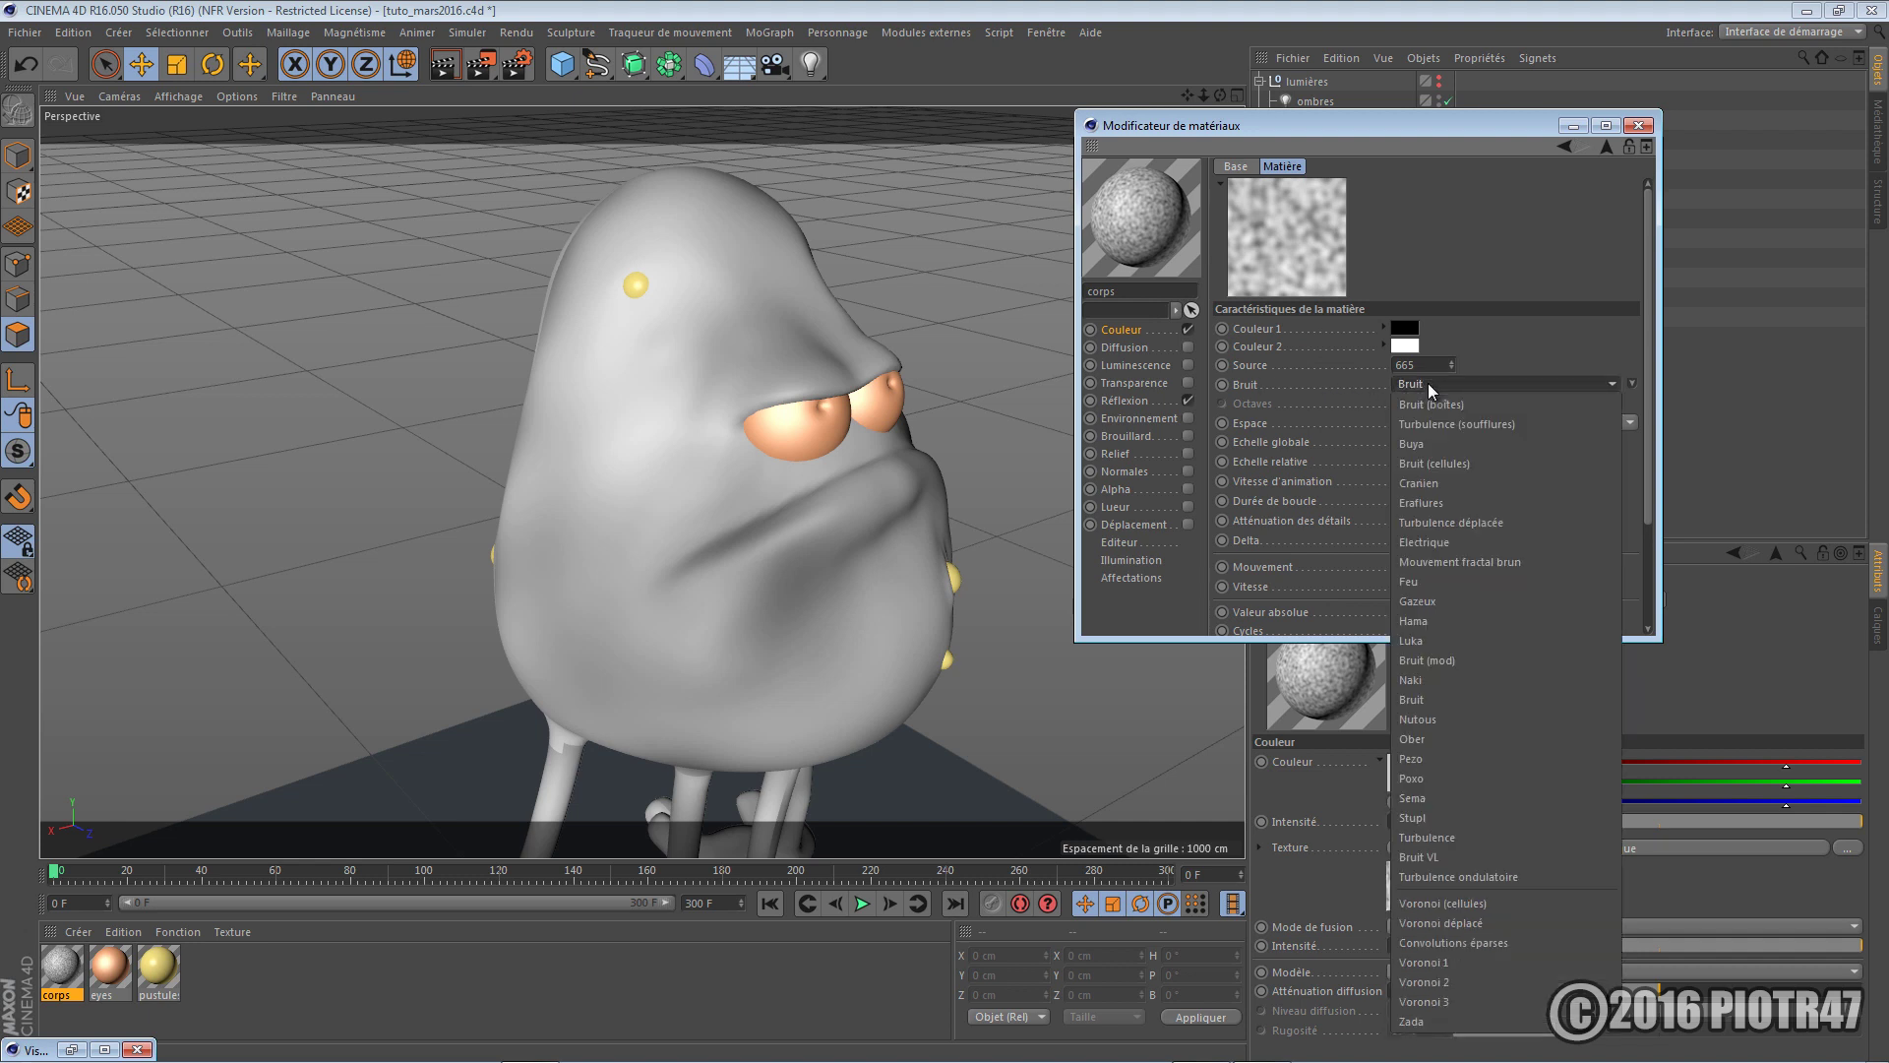
click(1446, 601)
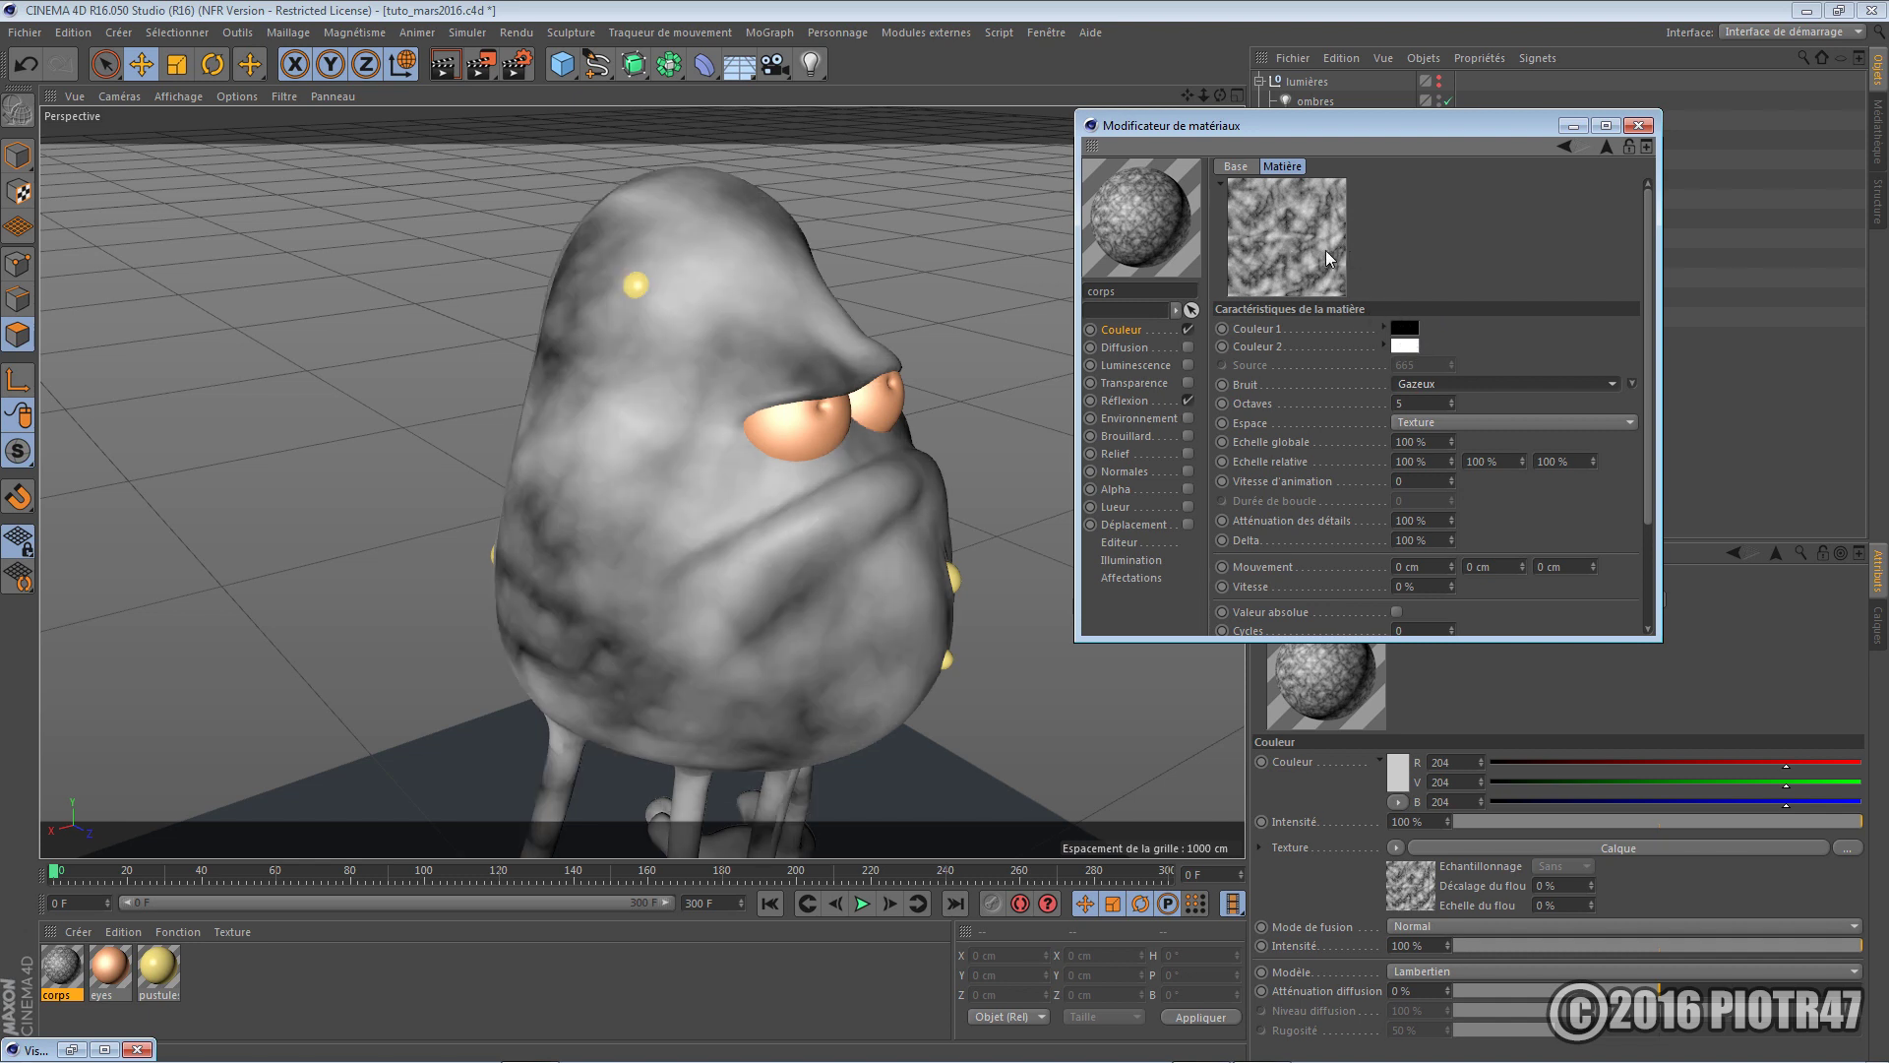
Set the noise's Couleur 1 to a muted reddish brown, about RGB 104, 77, 77, and test-render the monster
click(1407, 333)
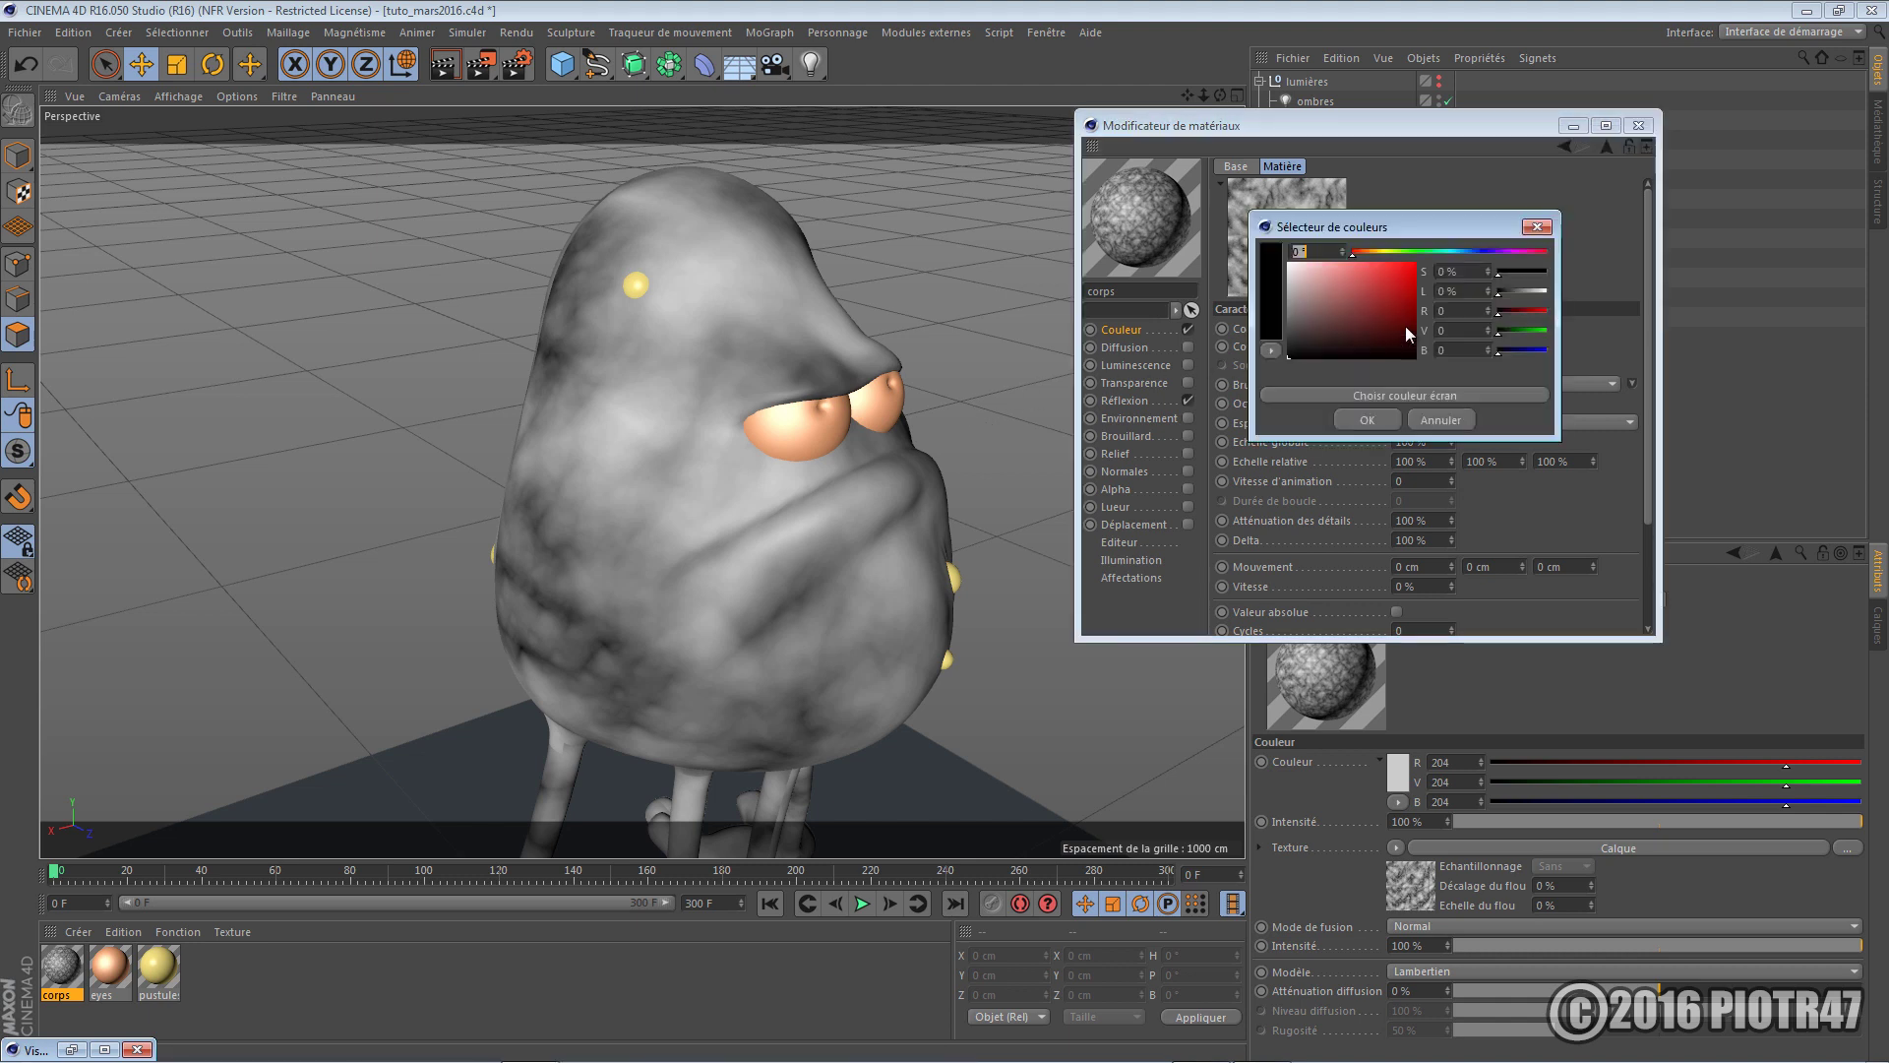
click(1320, 319)
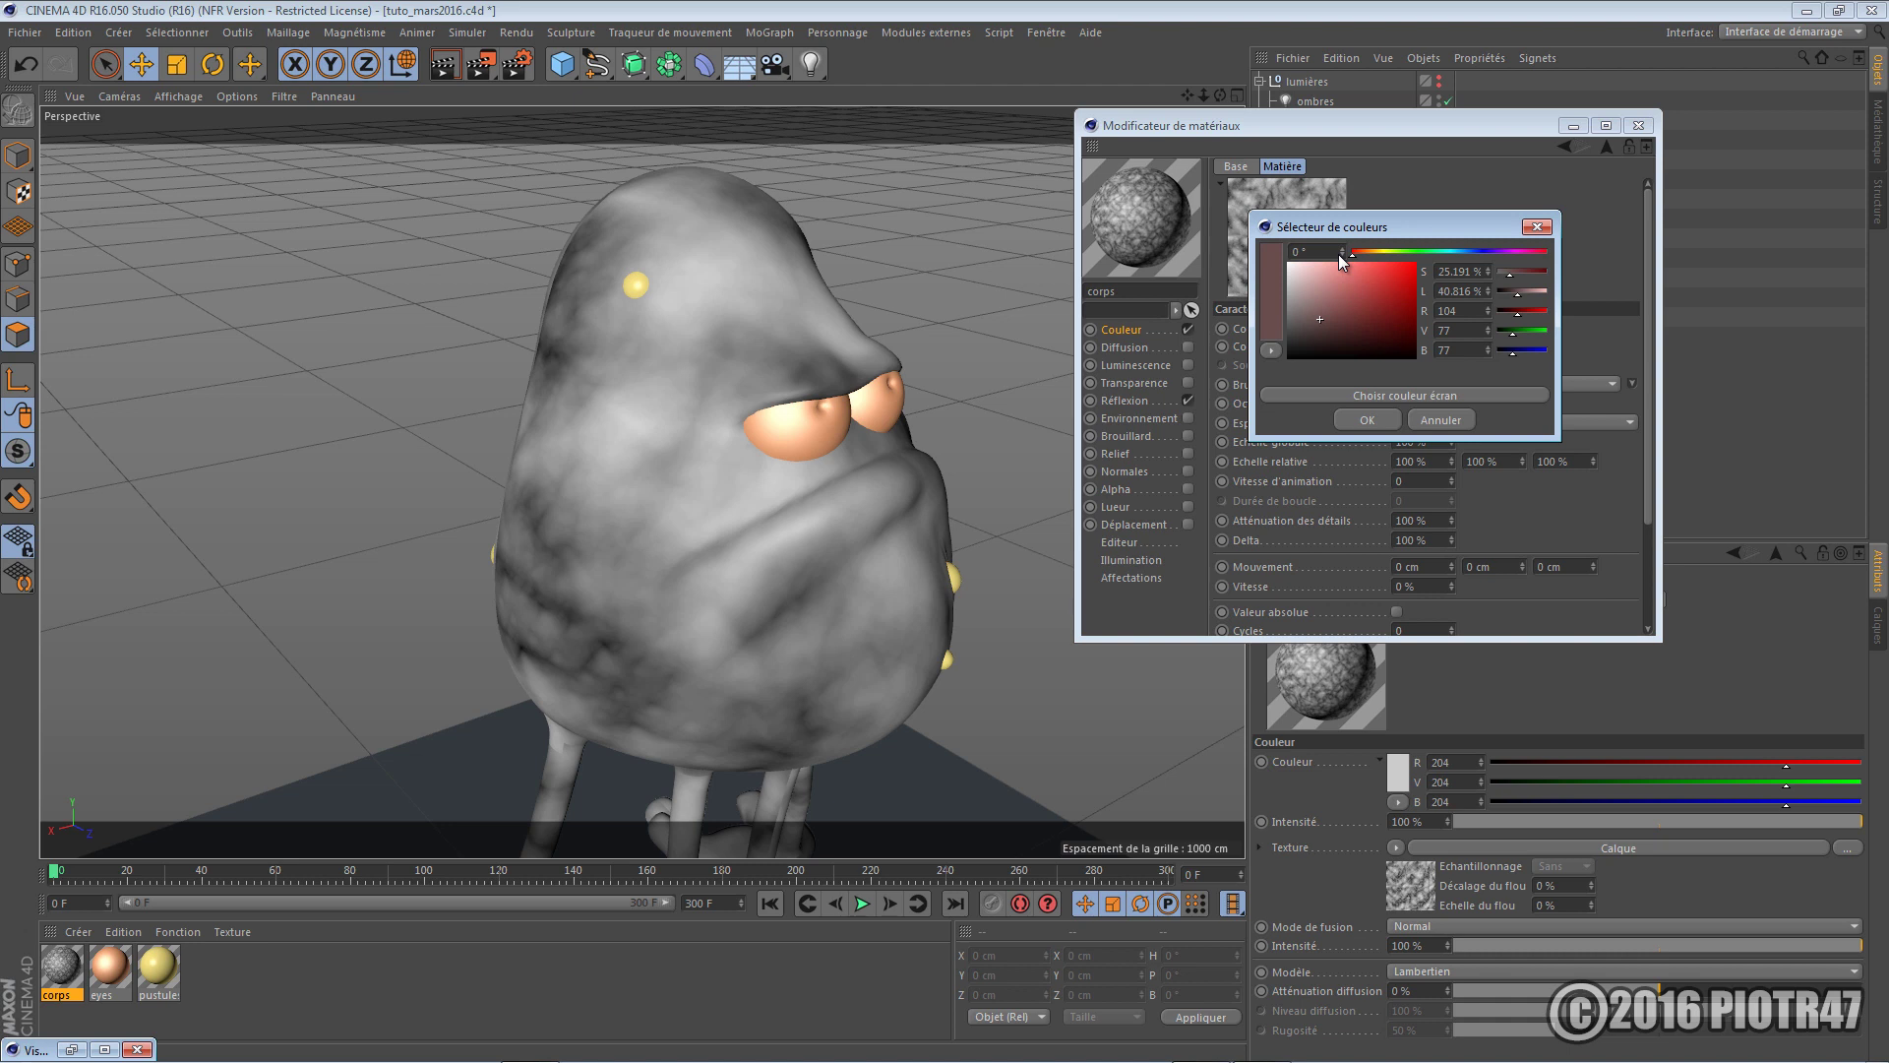
click(1382, 418)
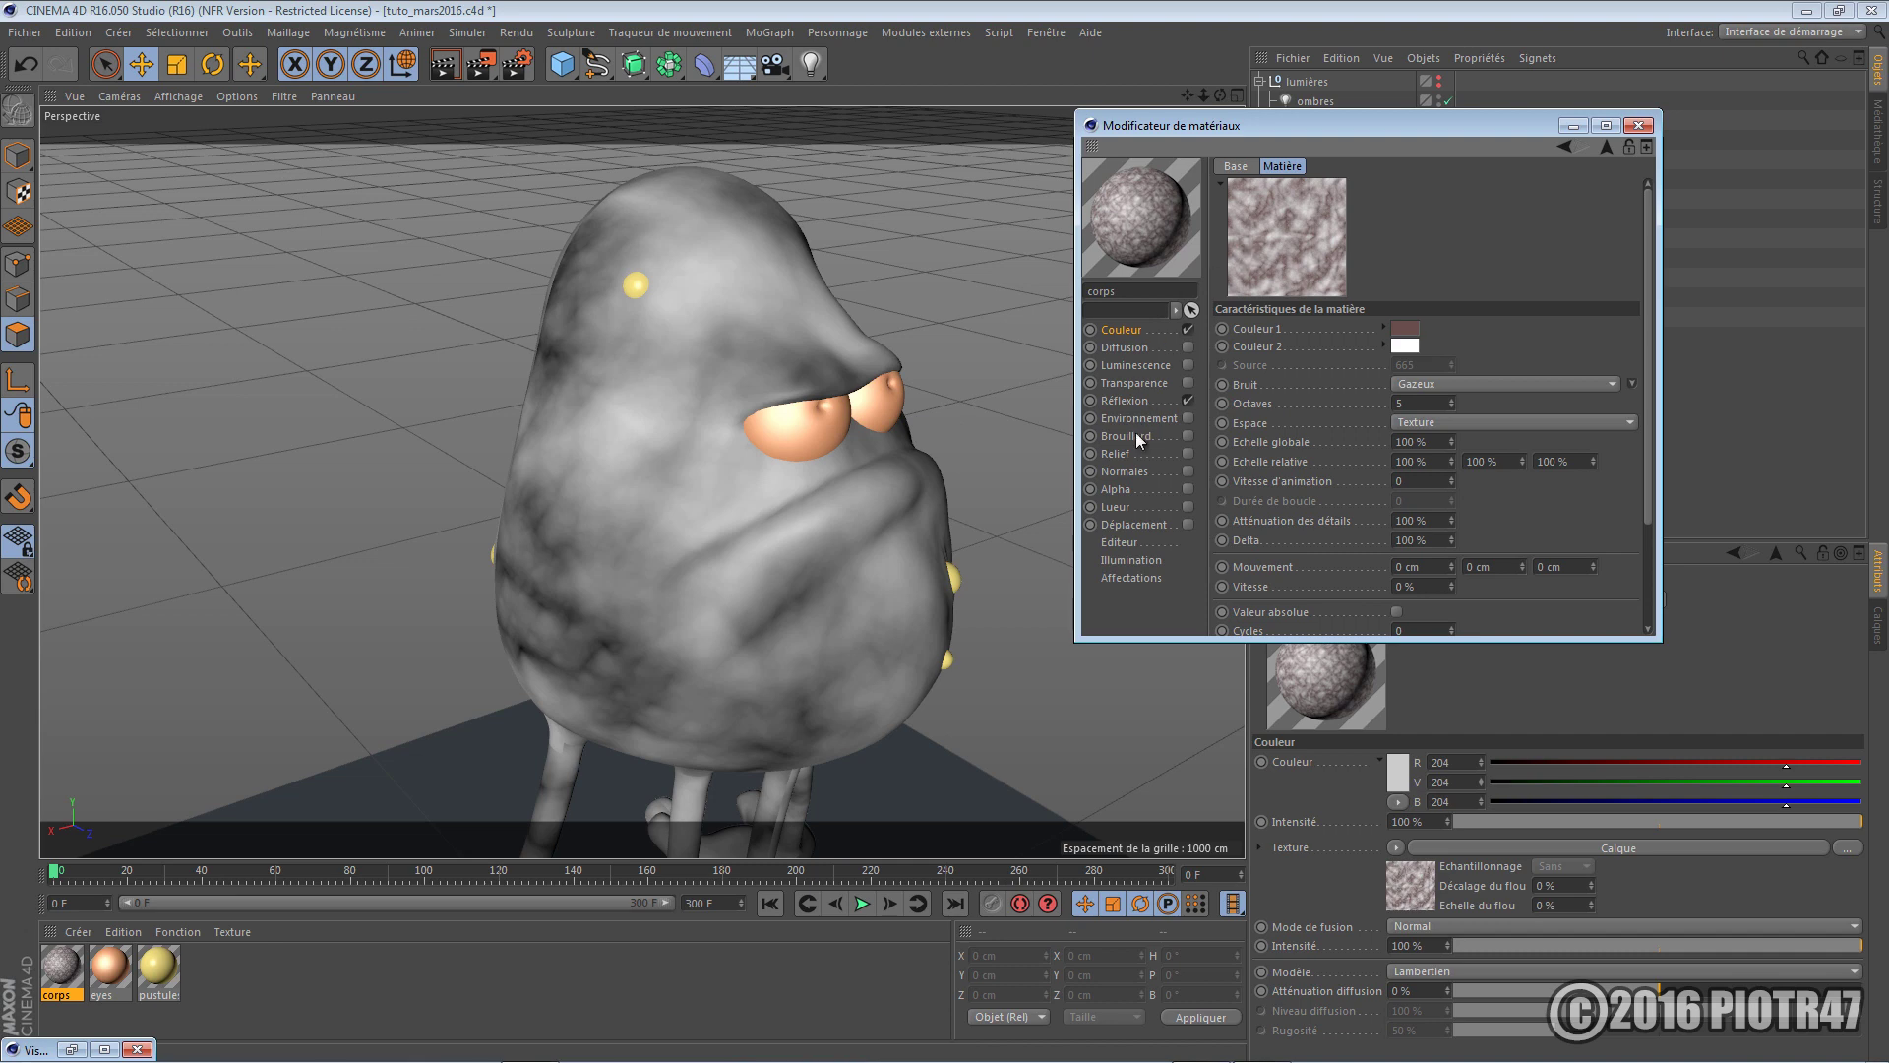
key(shift+r)
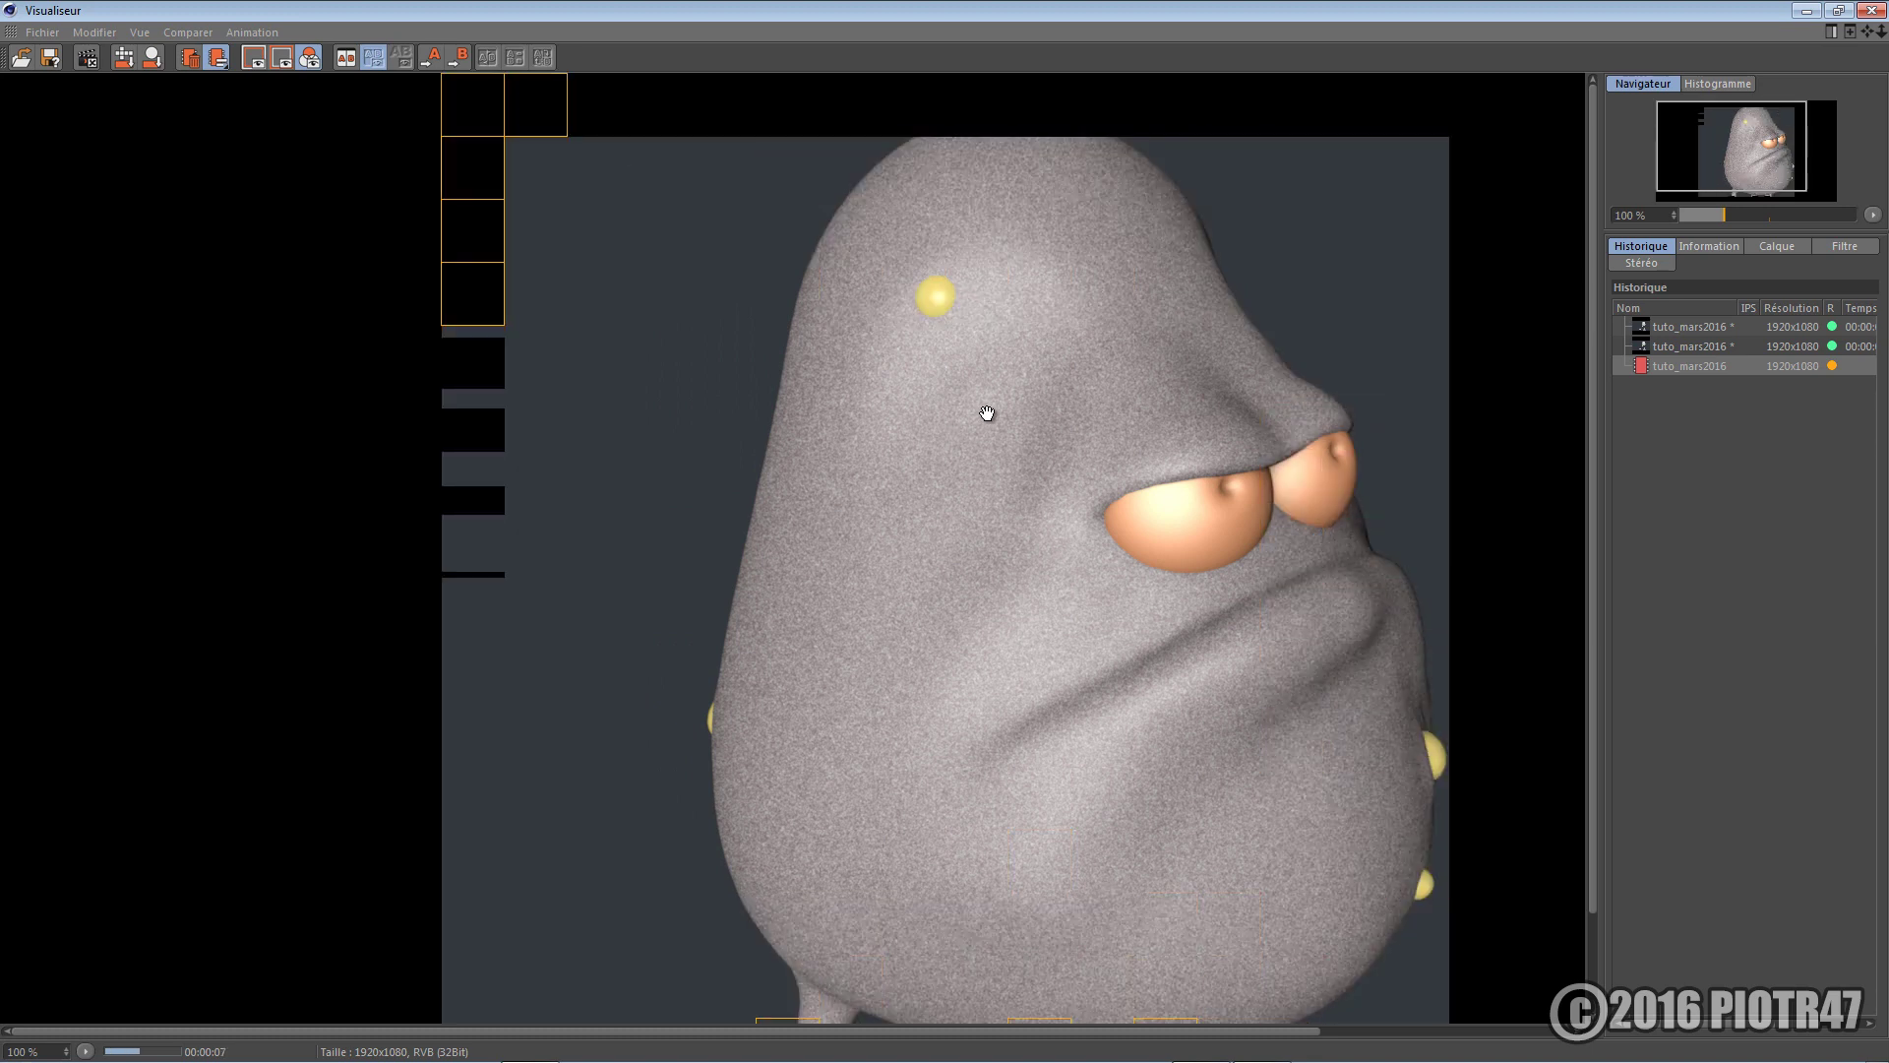
click(1807, 12)
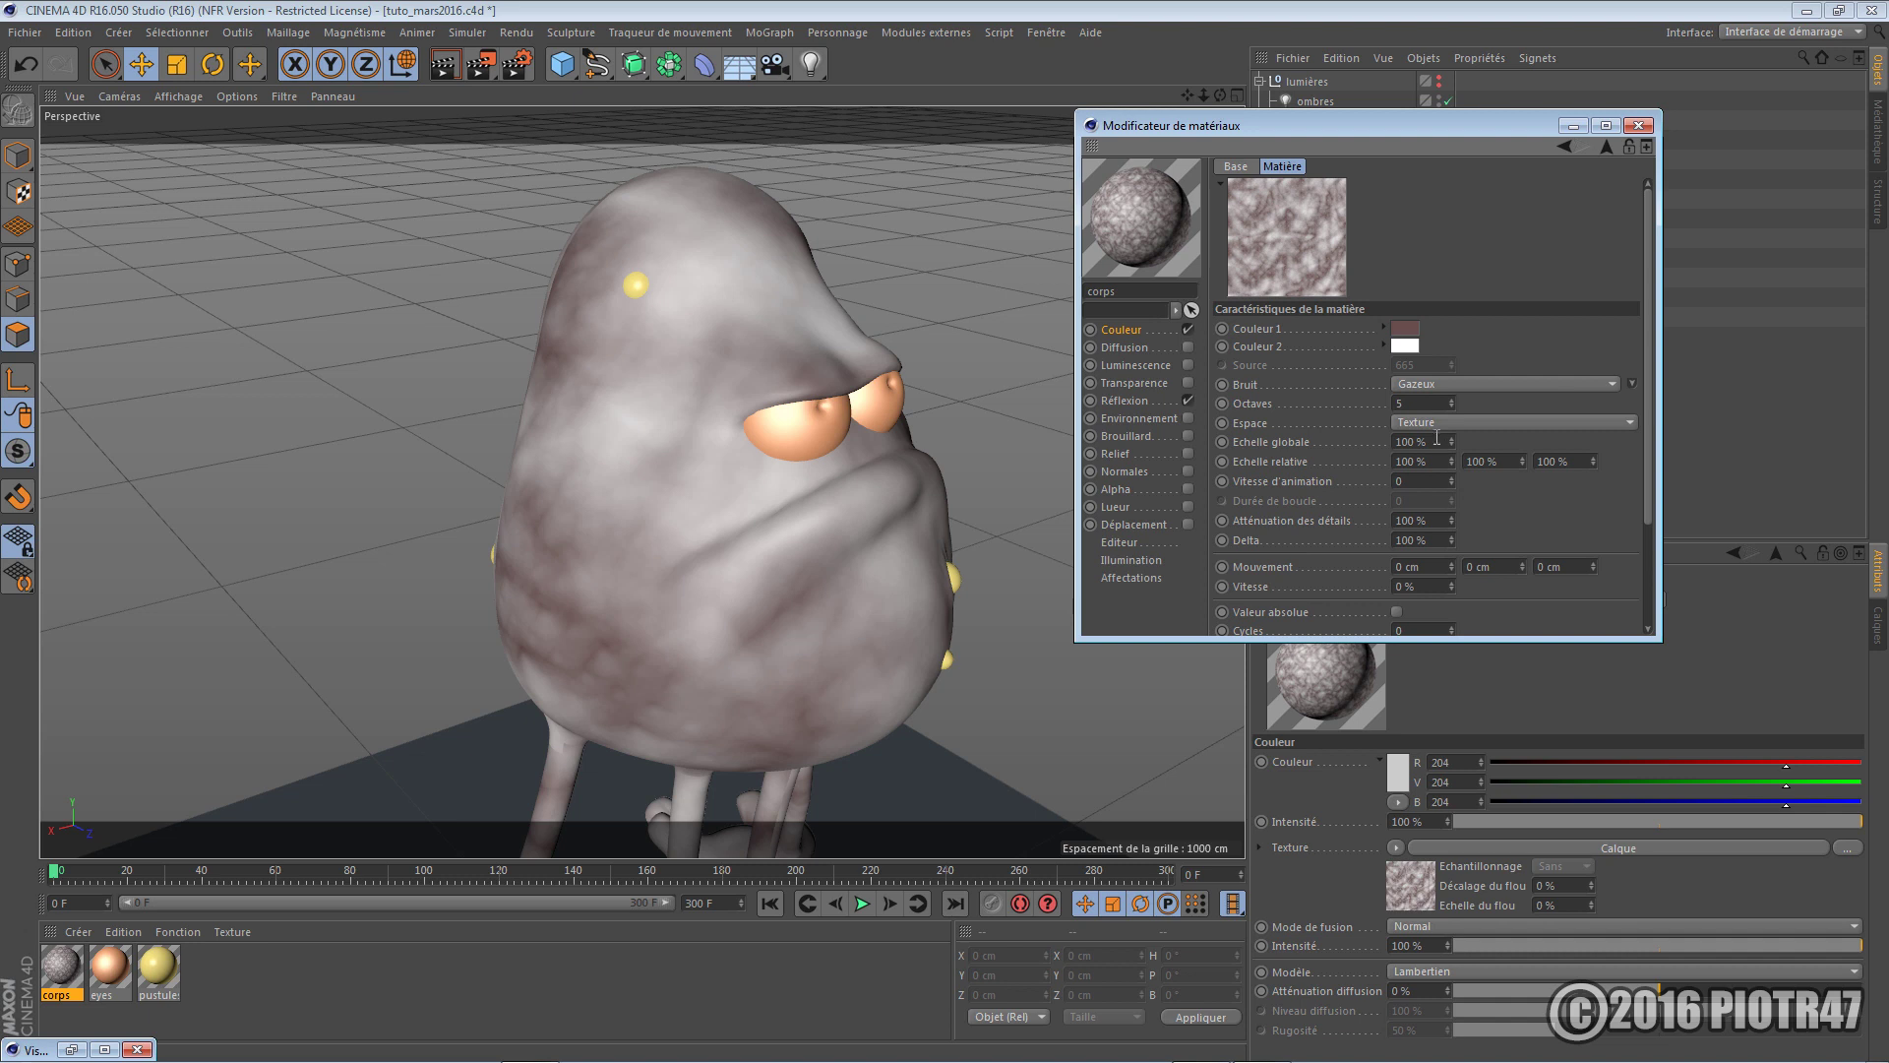
Set the noise's Echelle globale to 500 % and render the monster again
click(1439, 443)
text(500)
key(Return)
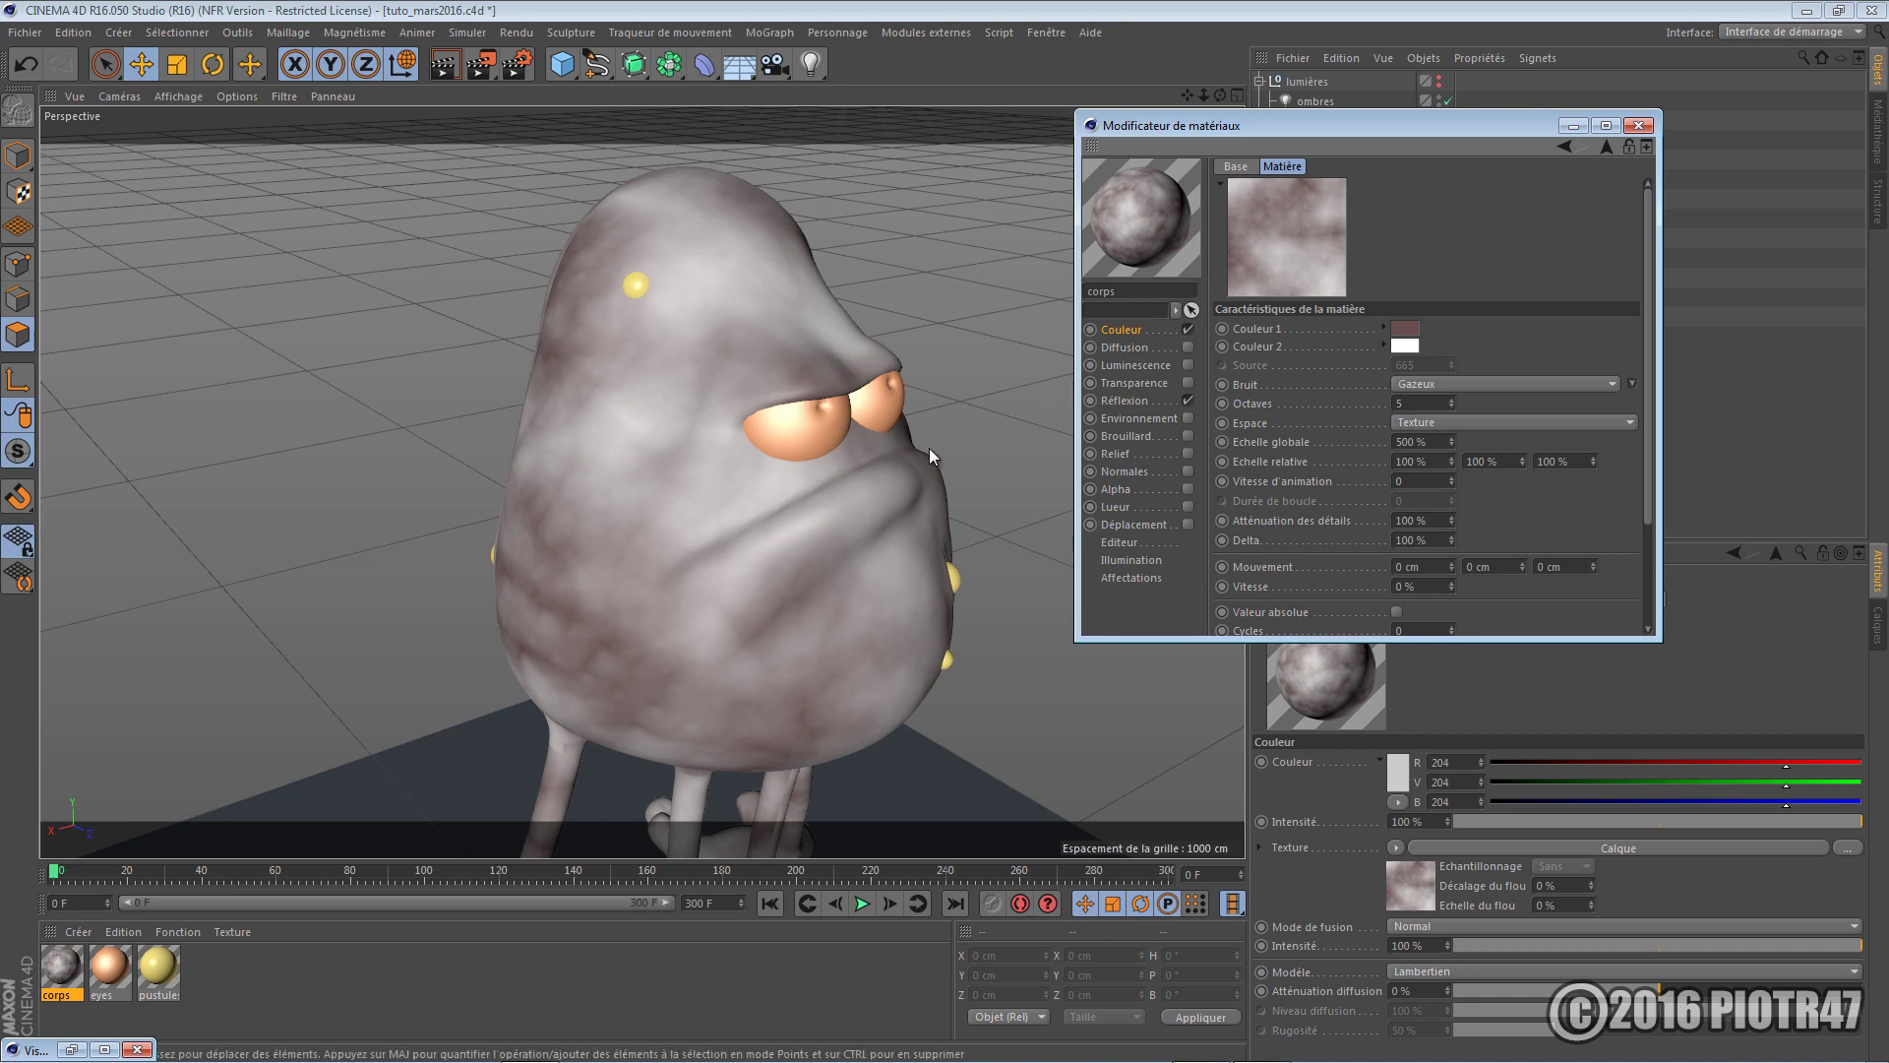
key(shift+r)
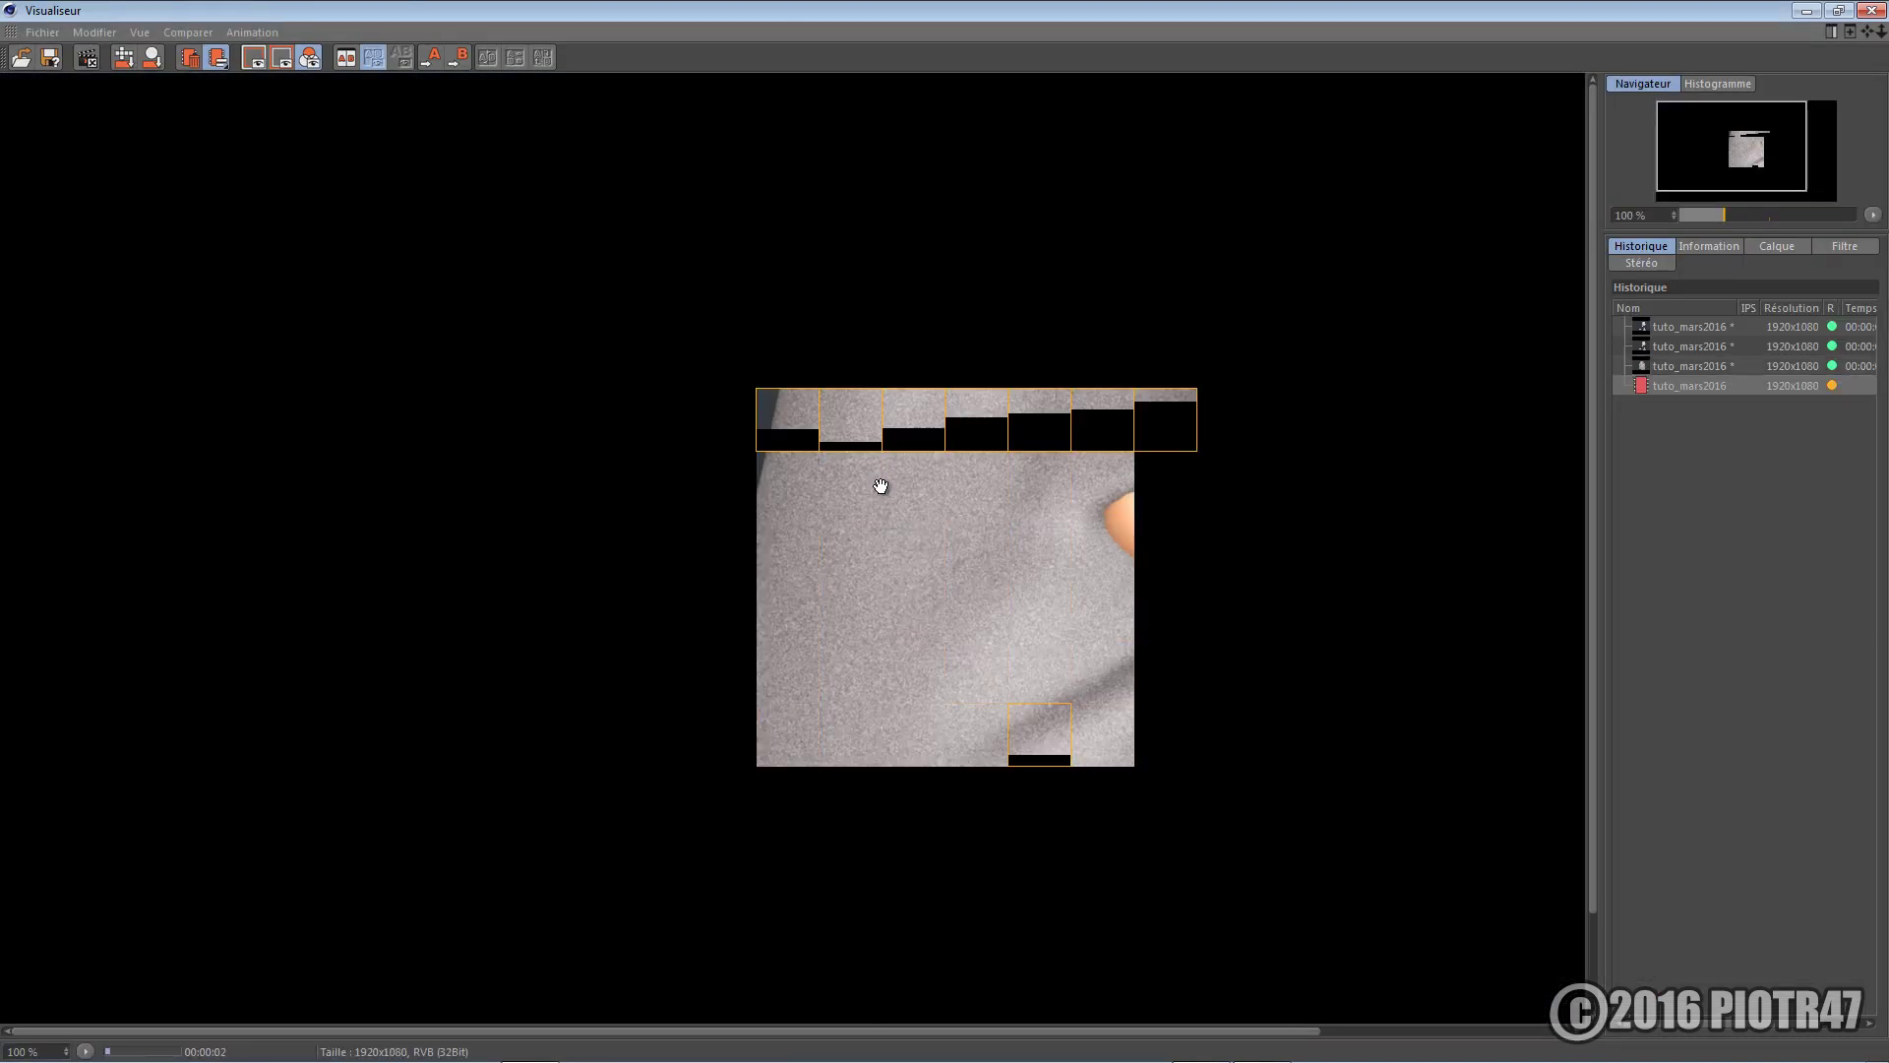
Compare the 500 % noise render with the previous render in the render history
click(1671, 367)
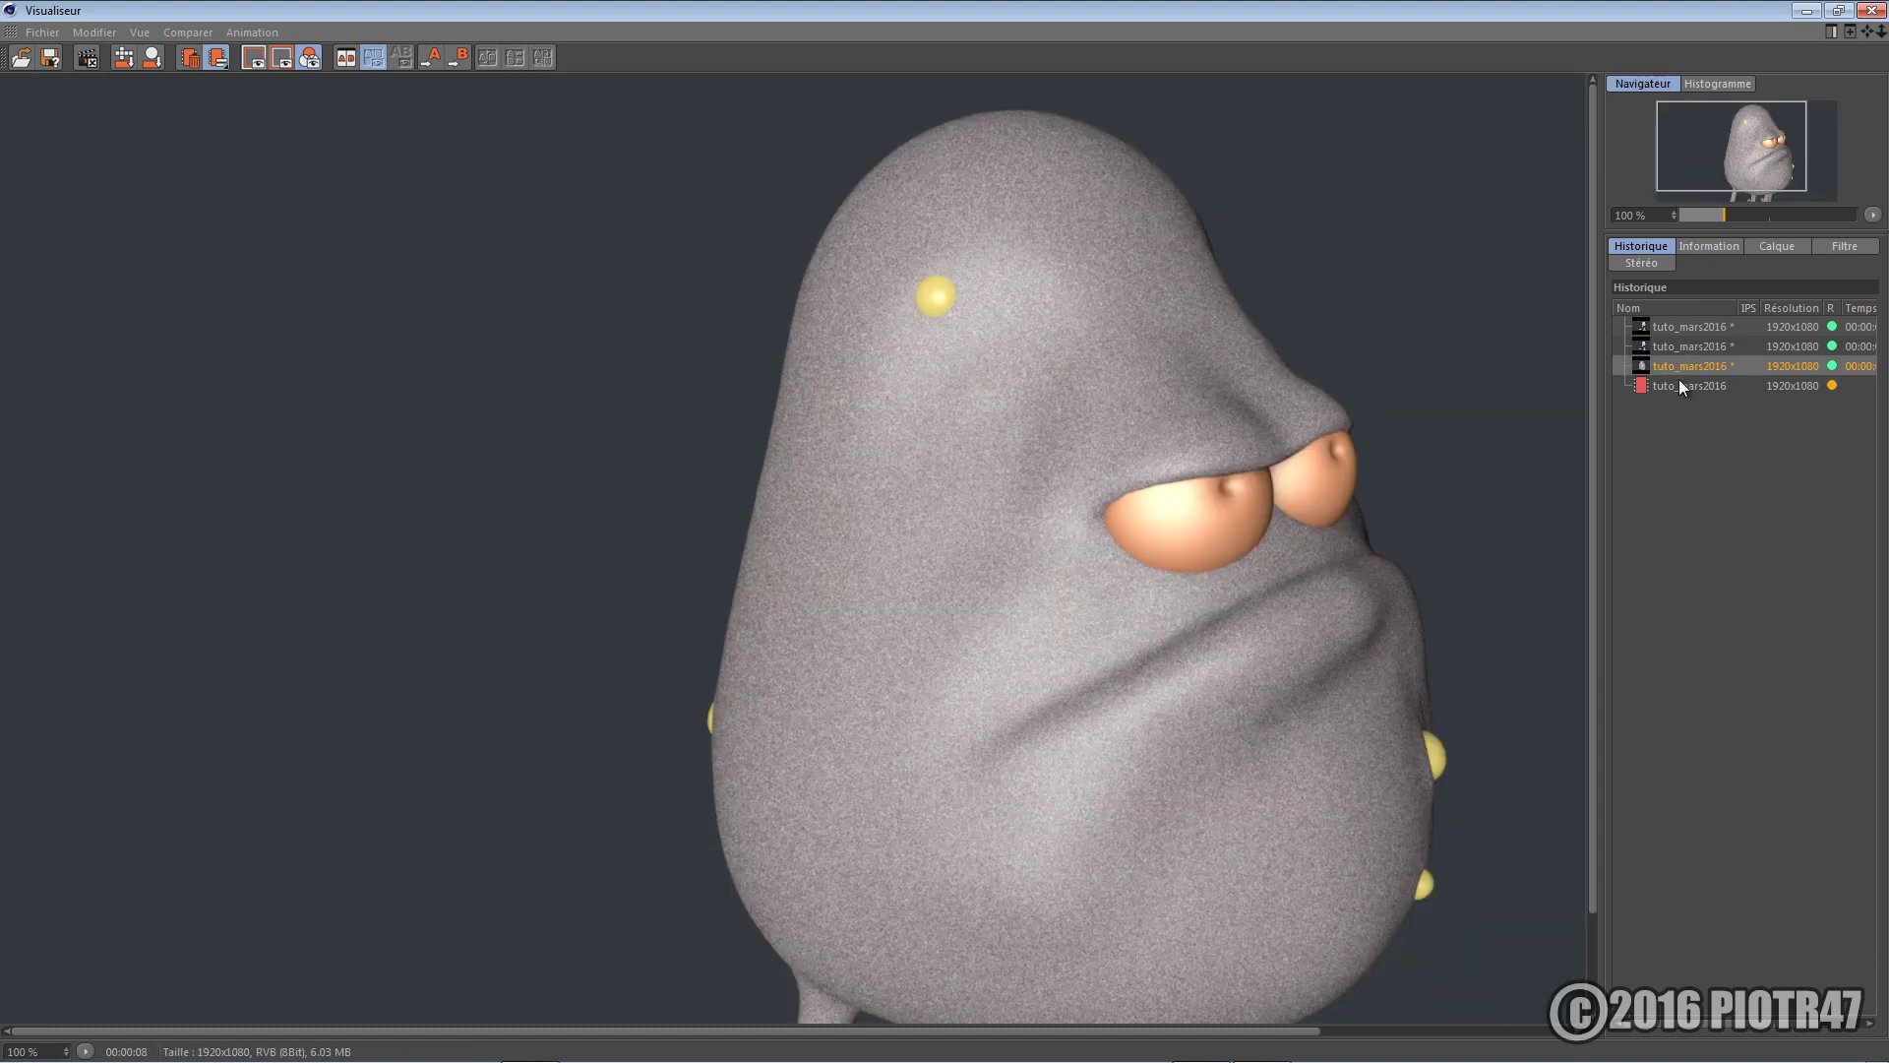
click(1678, 386)
click(1681, 365)
click(1683, 382)
click(1684, 360)
click(1682, 385)
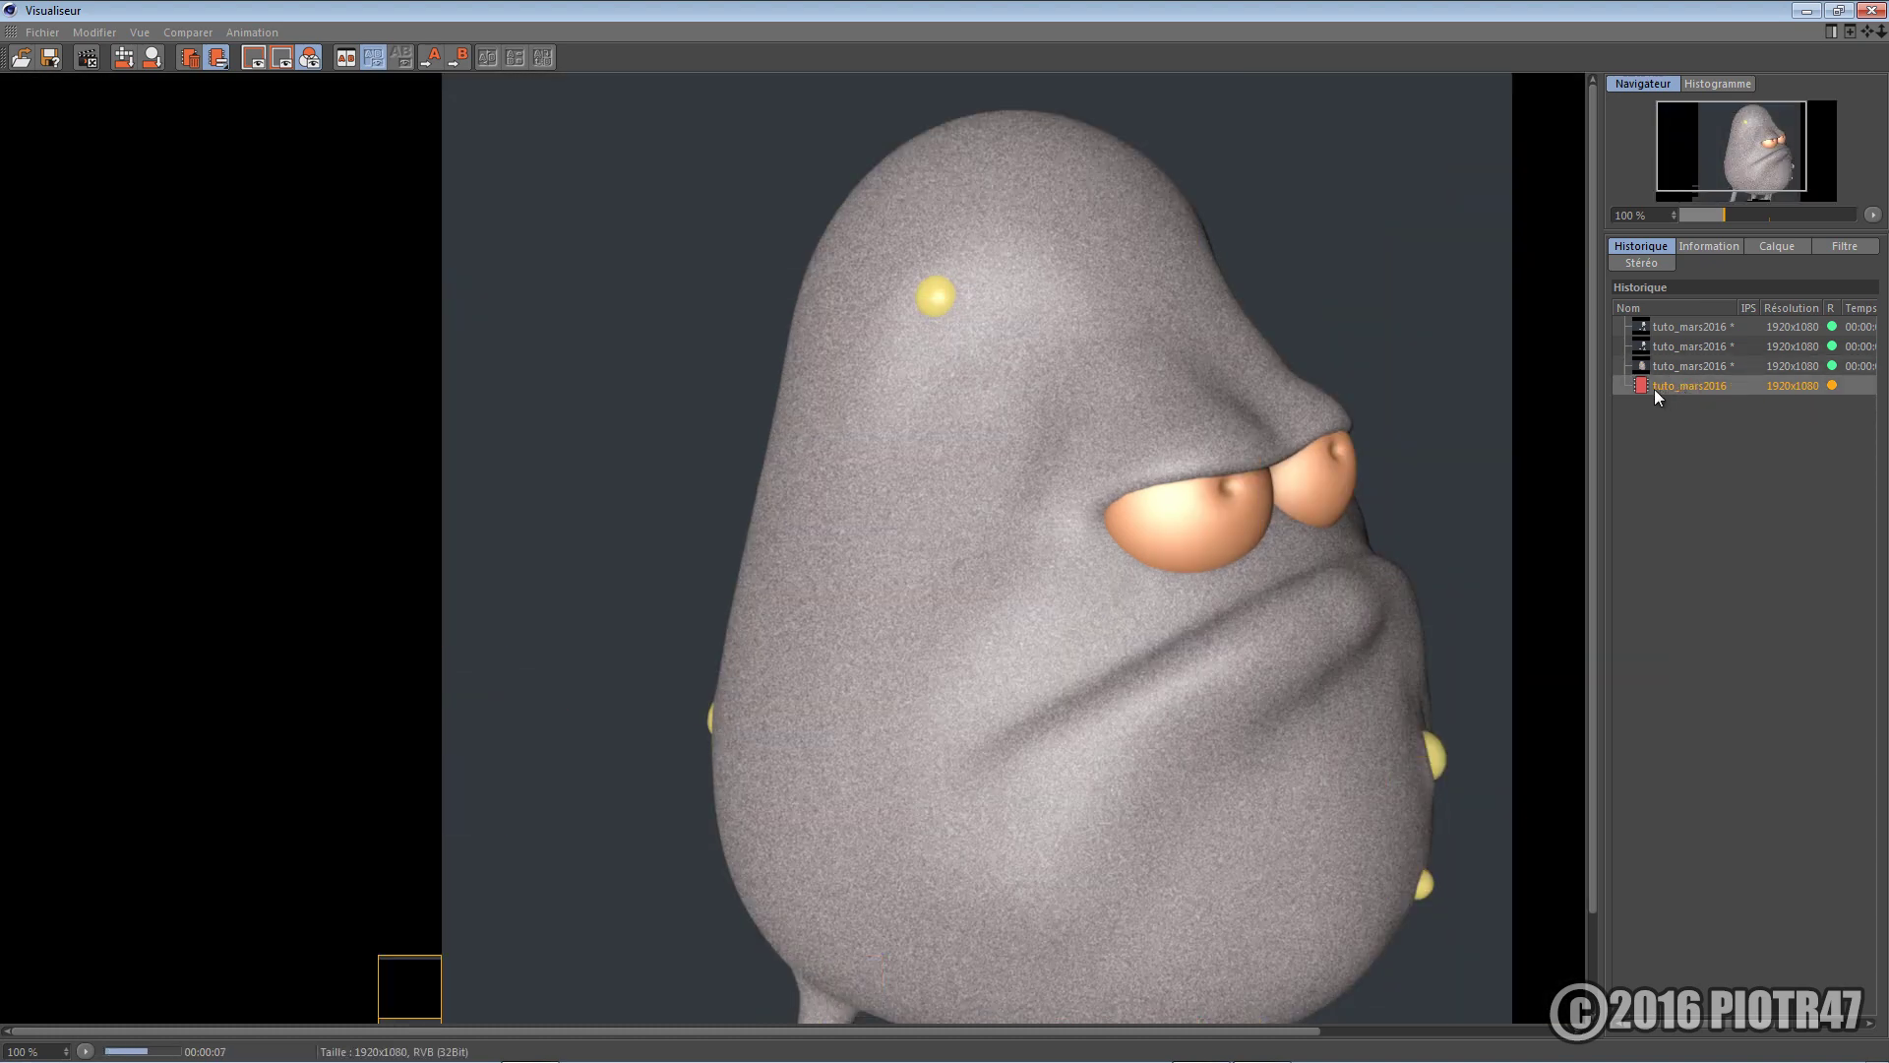
click(1813, 14)
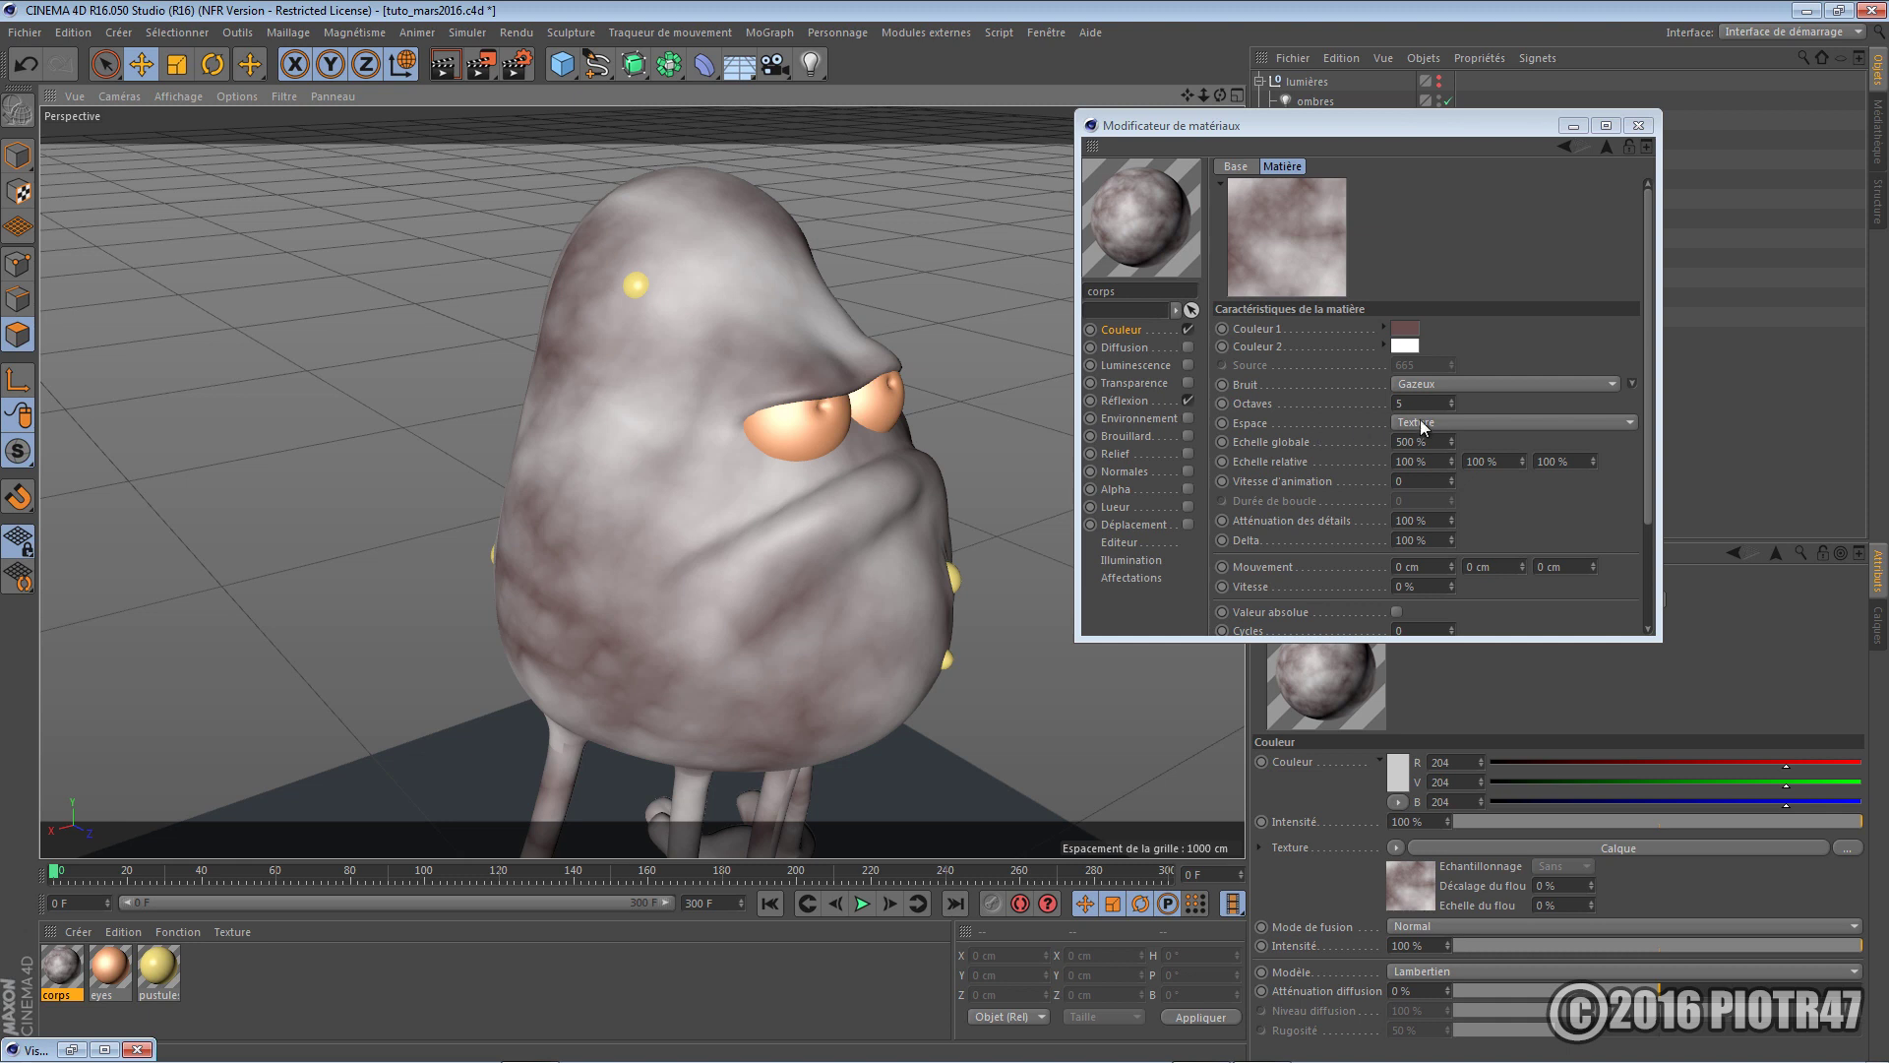
Set the noise's Echelle globale to 100 % and its Espace to Objet, and render the monster
drag(1433, 441, 1289, 451)
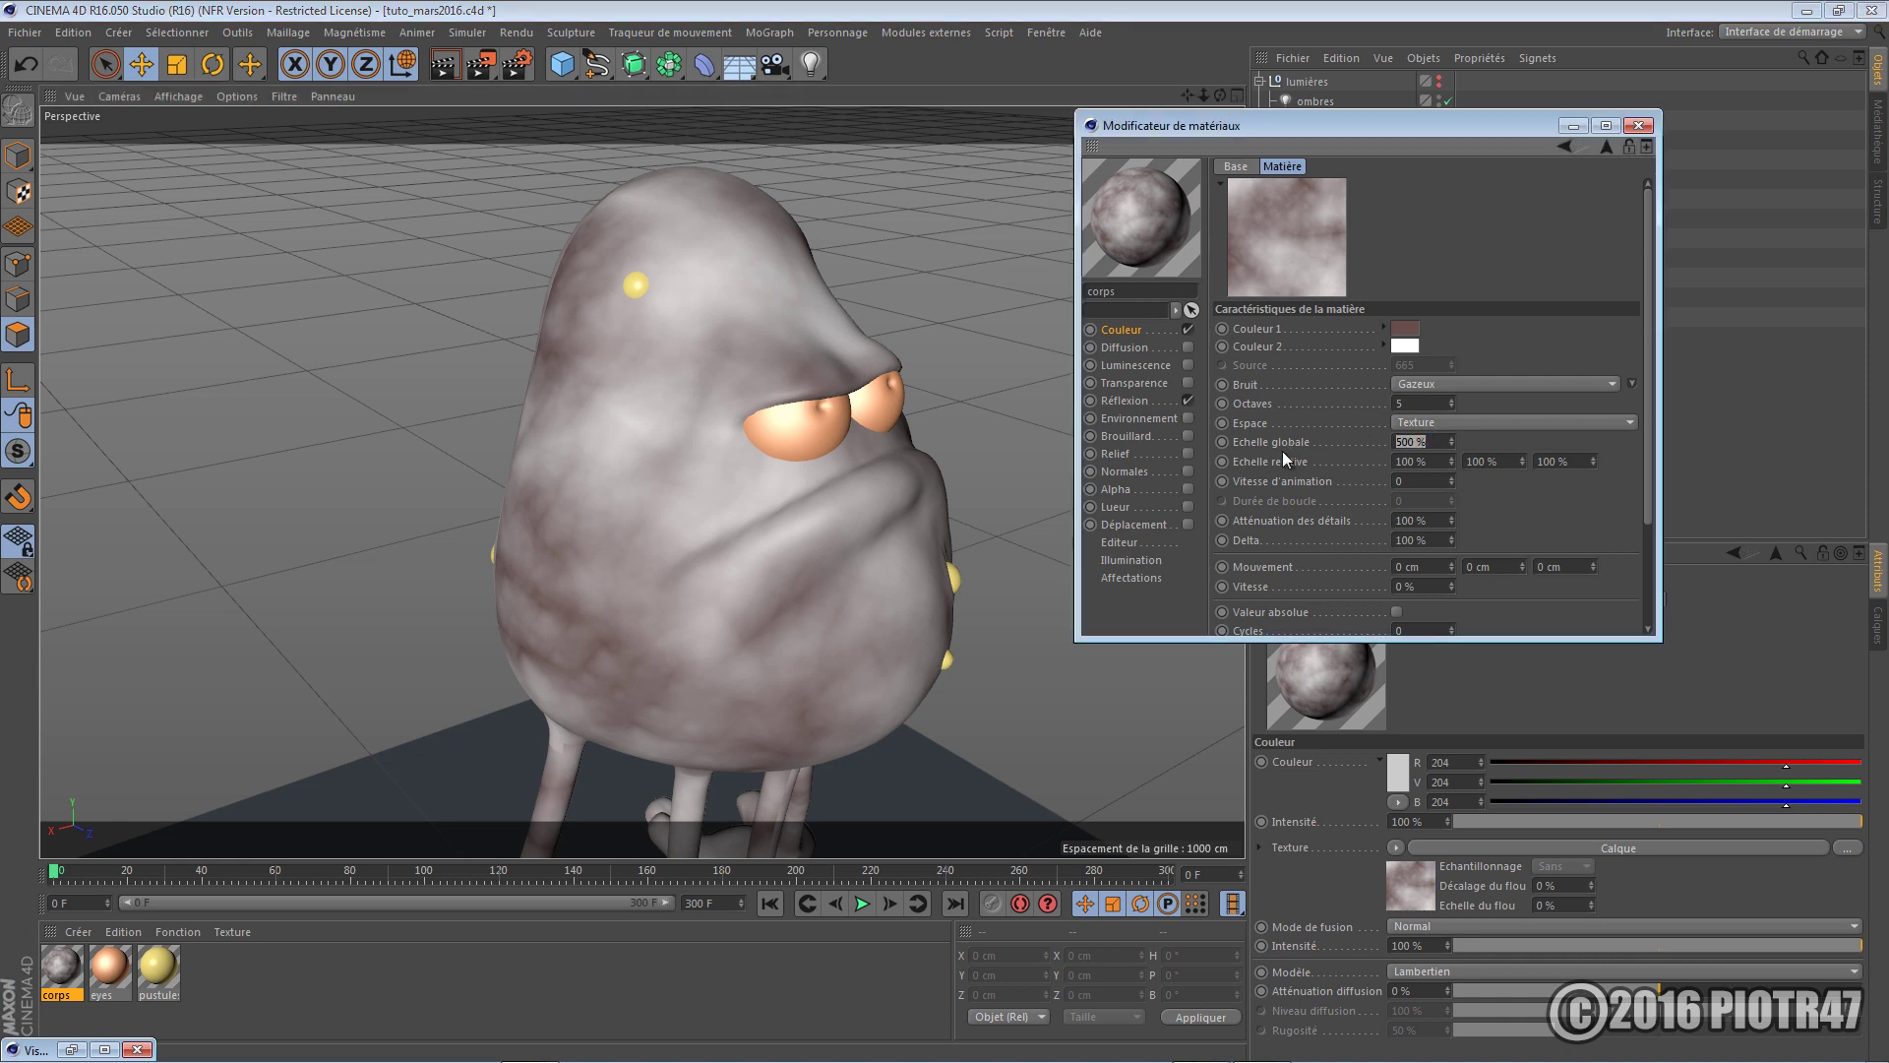
text(100)
key(Return)
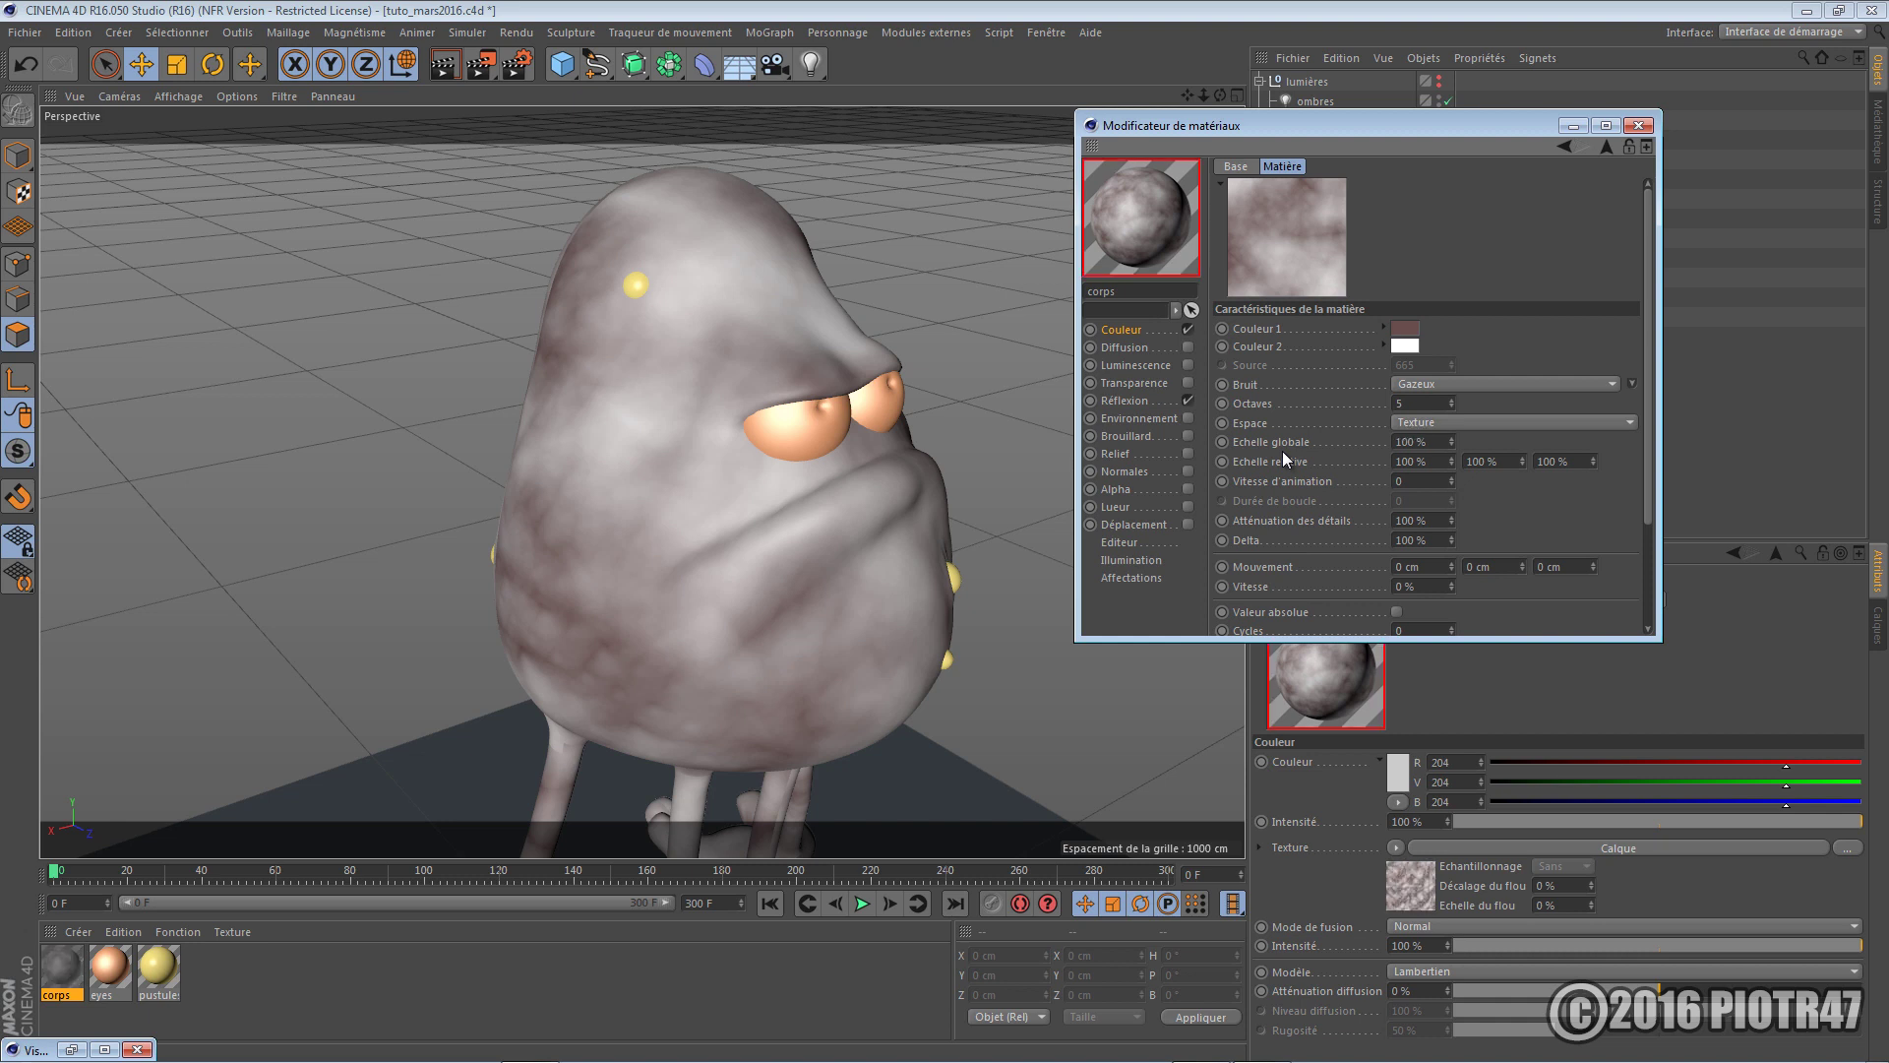
click(1420, 423)
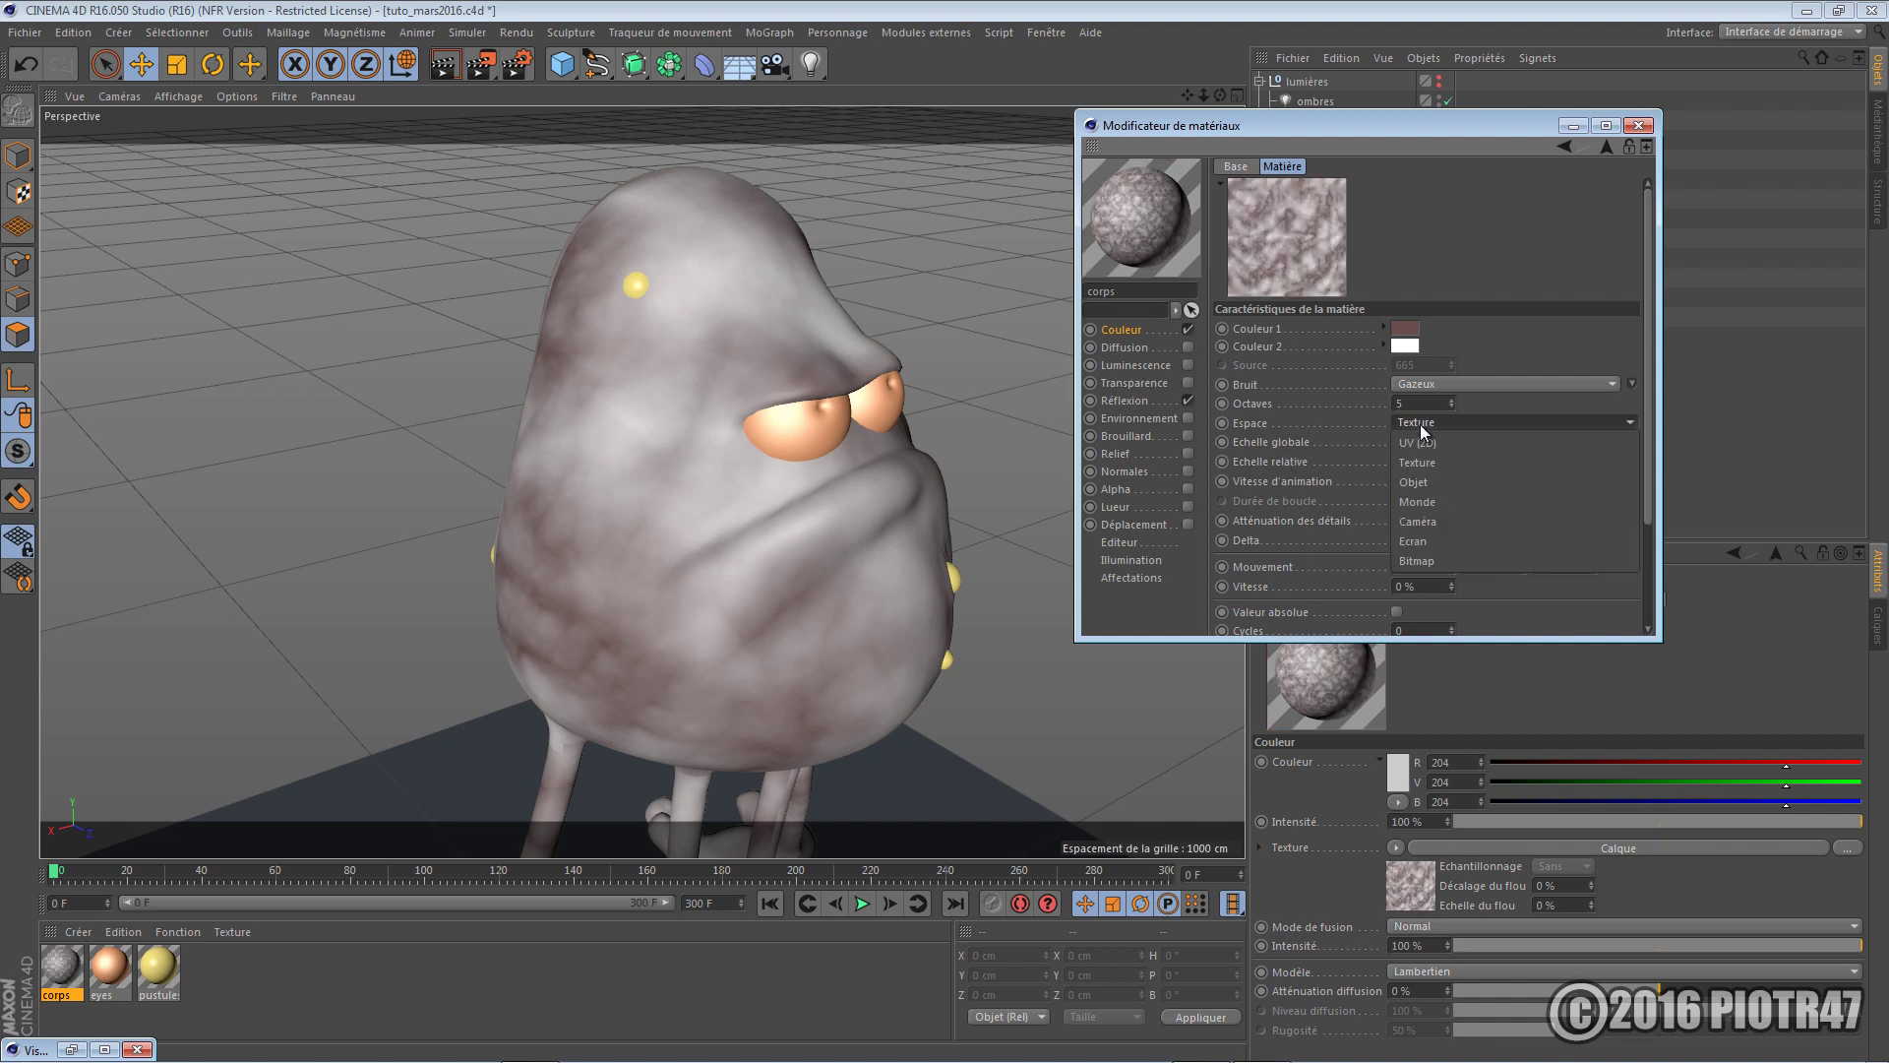
click(1435, 480)
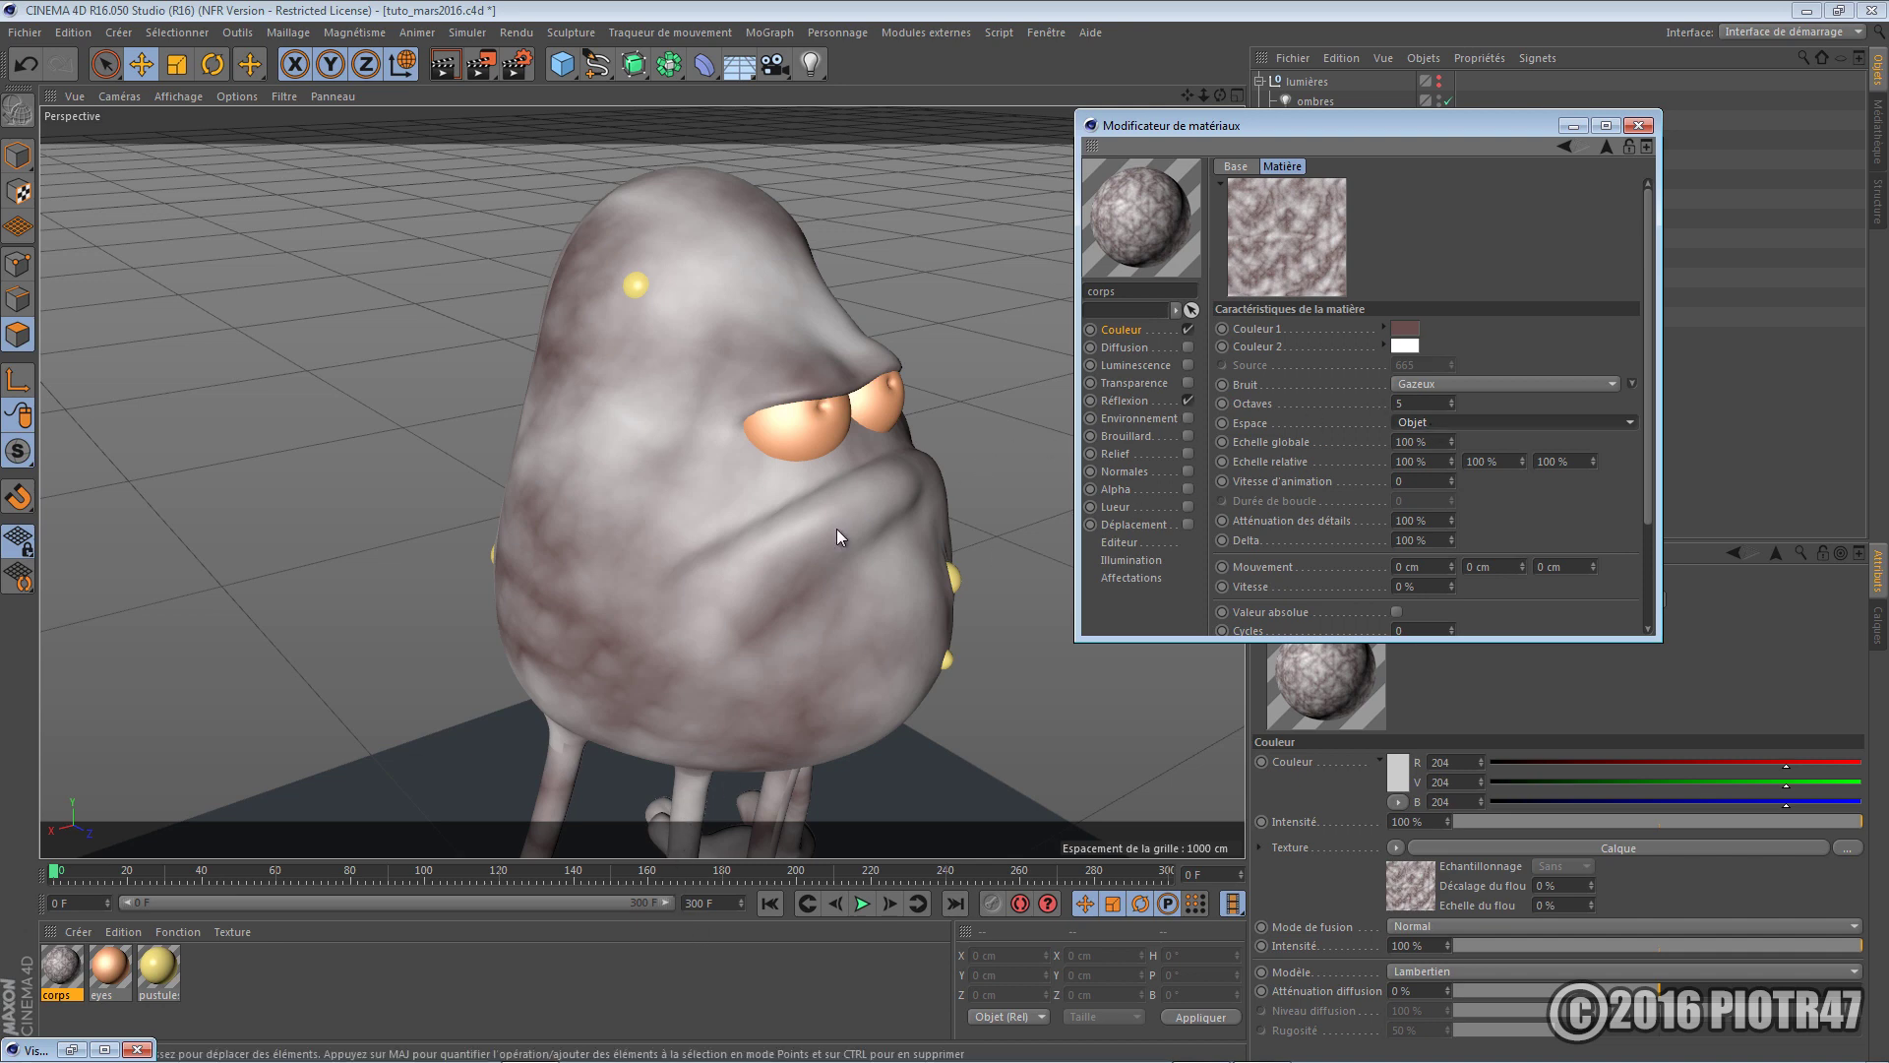
key(shift+r)
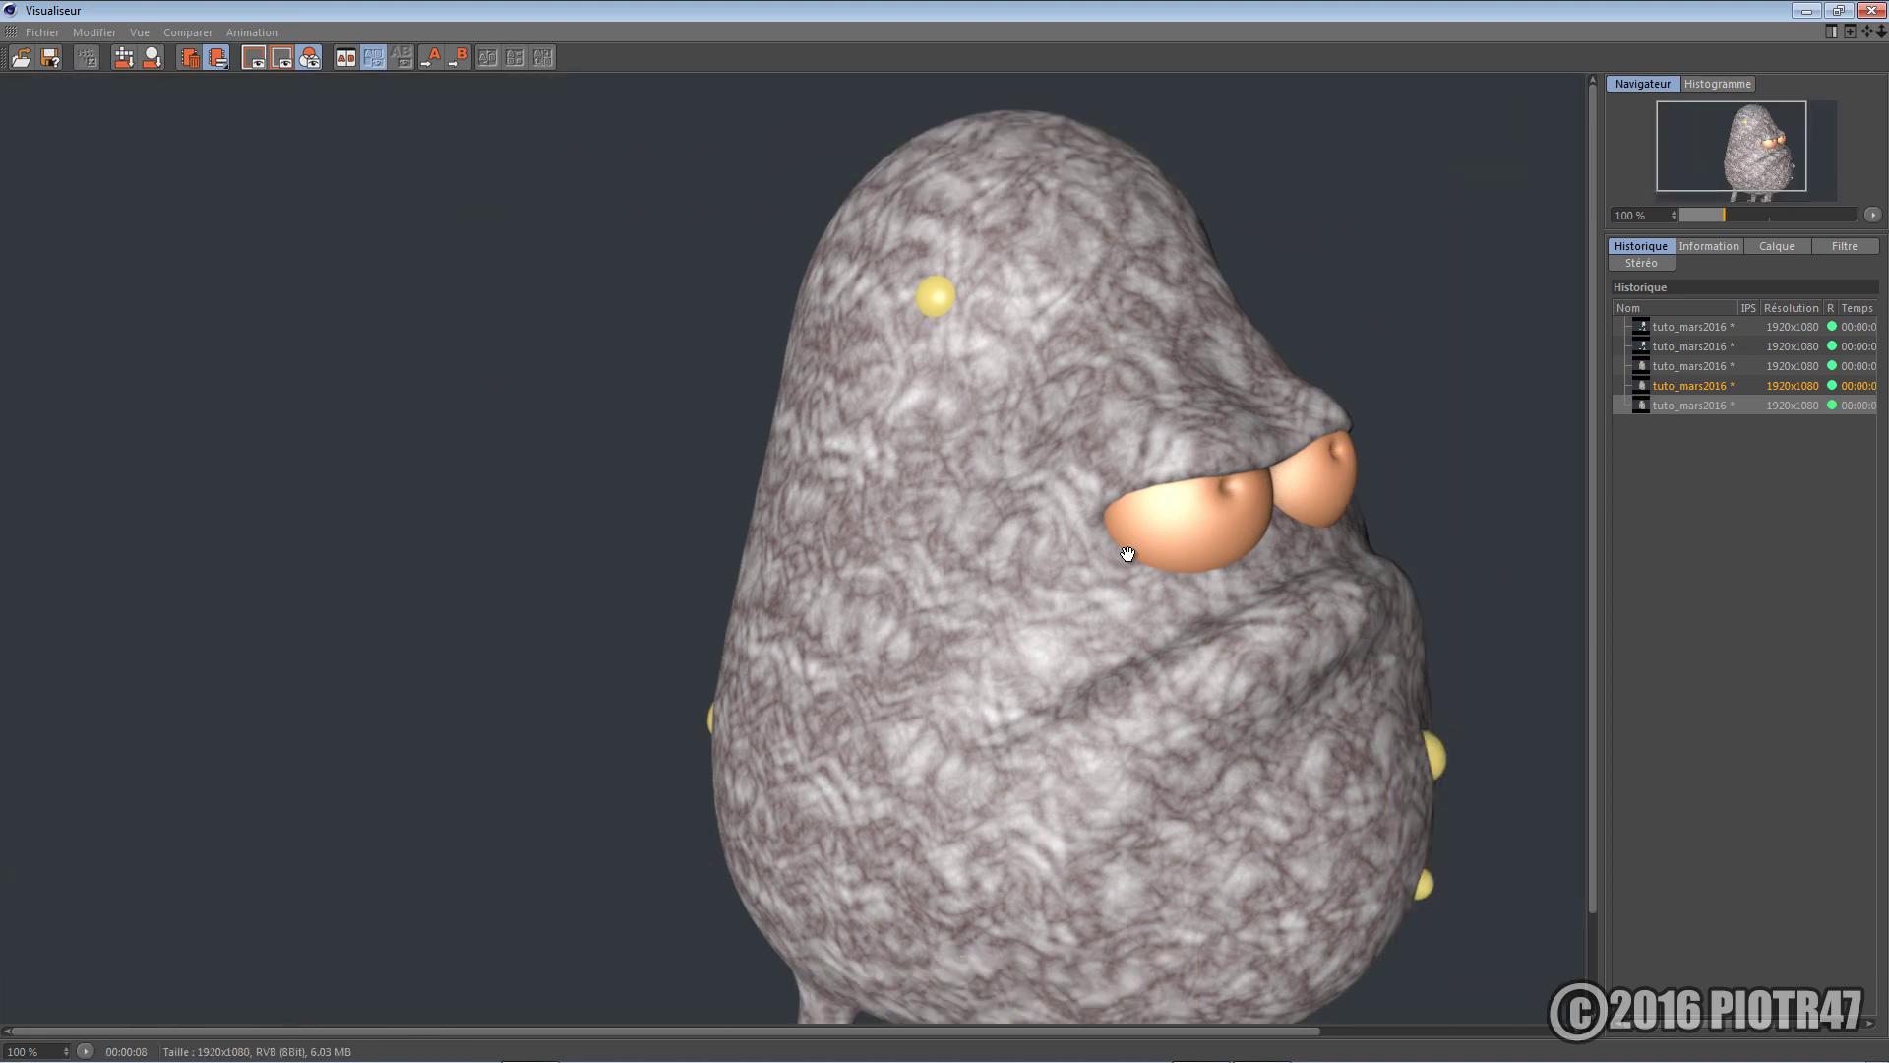
click(1807, 11)
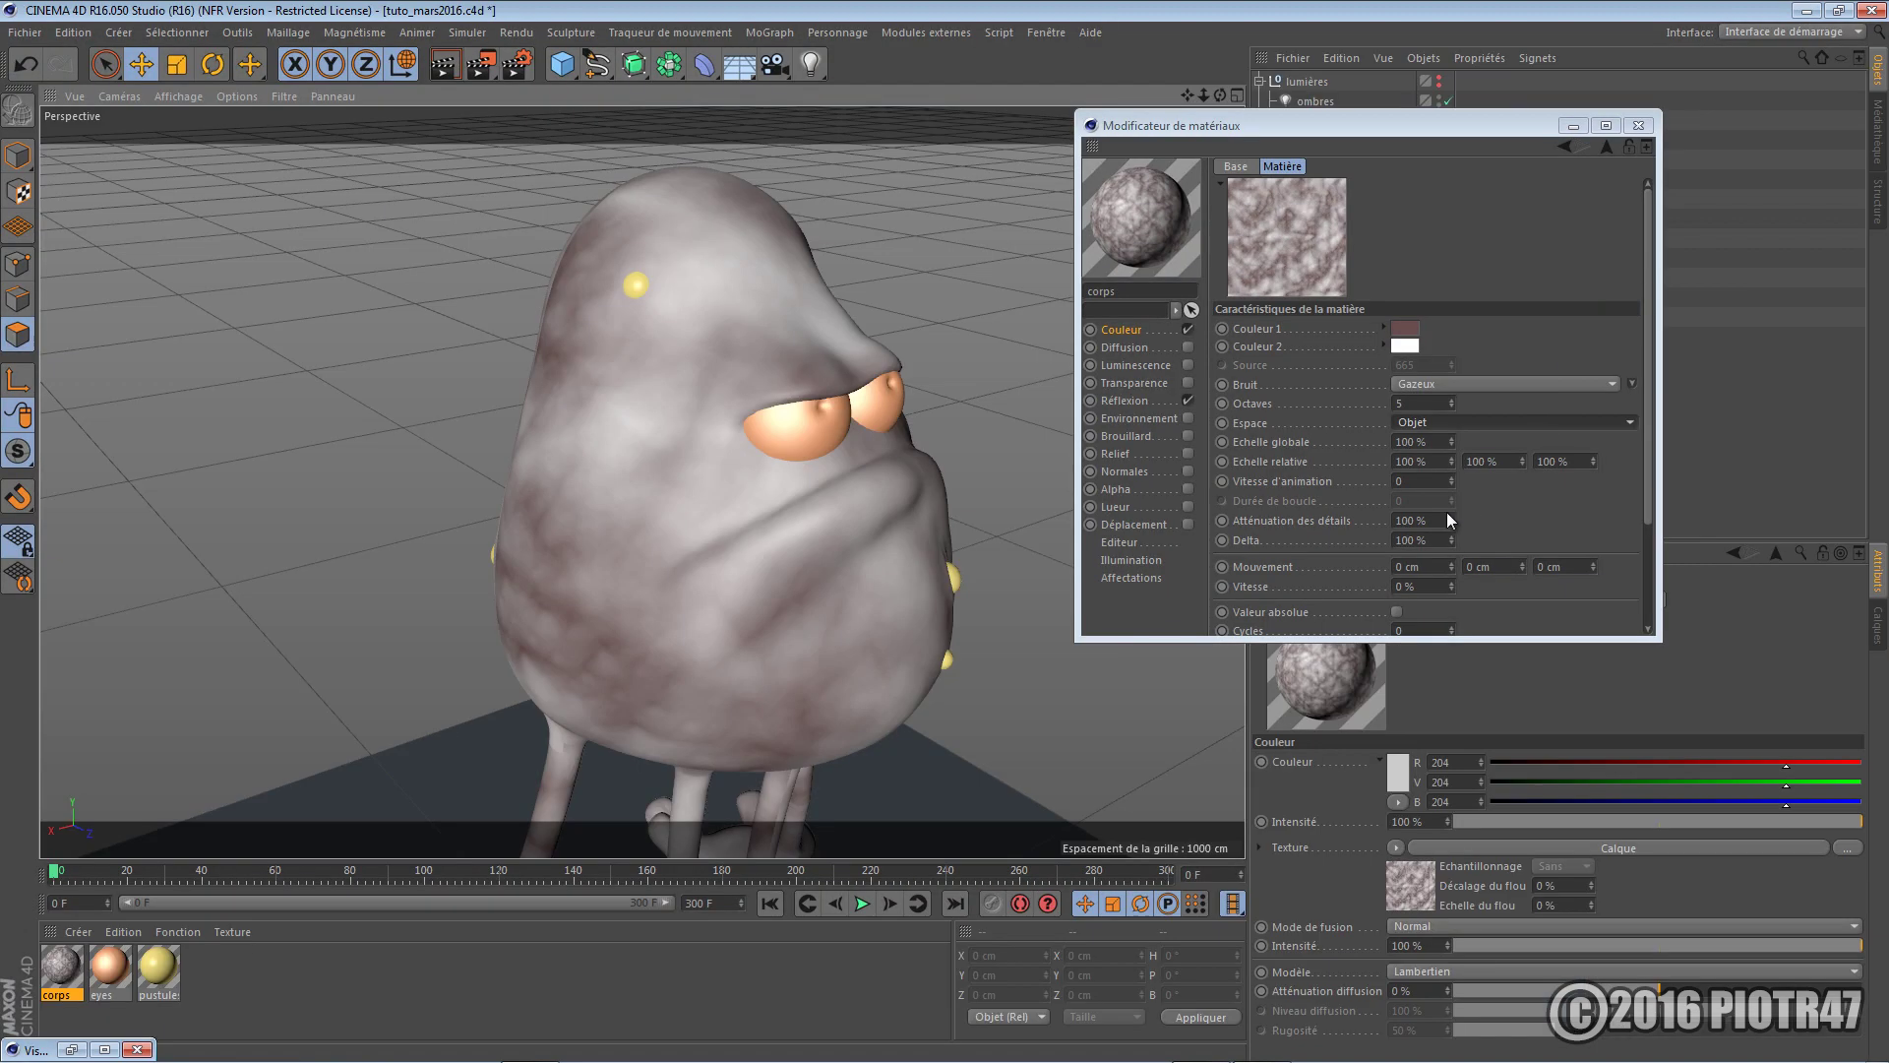
Set the noise's Echelle globale to 300 % and render the monster again
click(1440, 439)
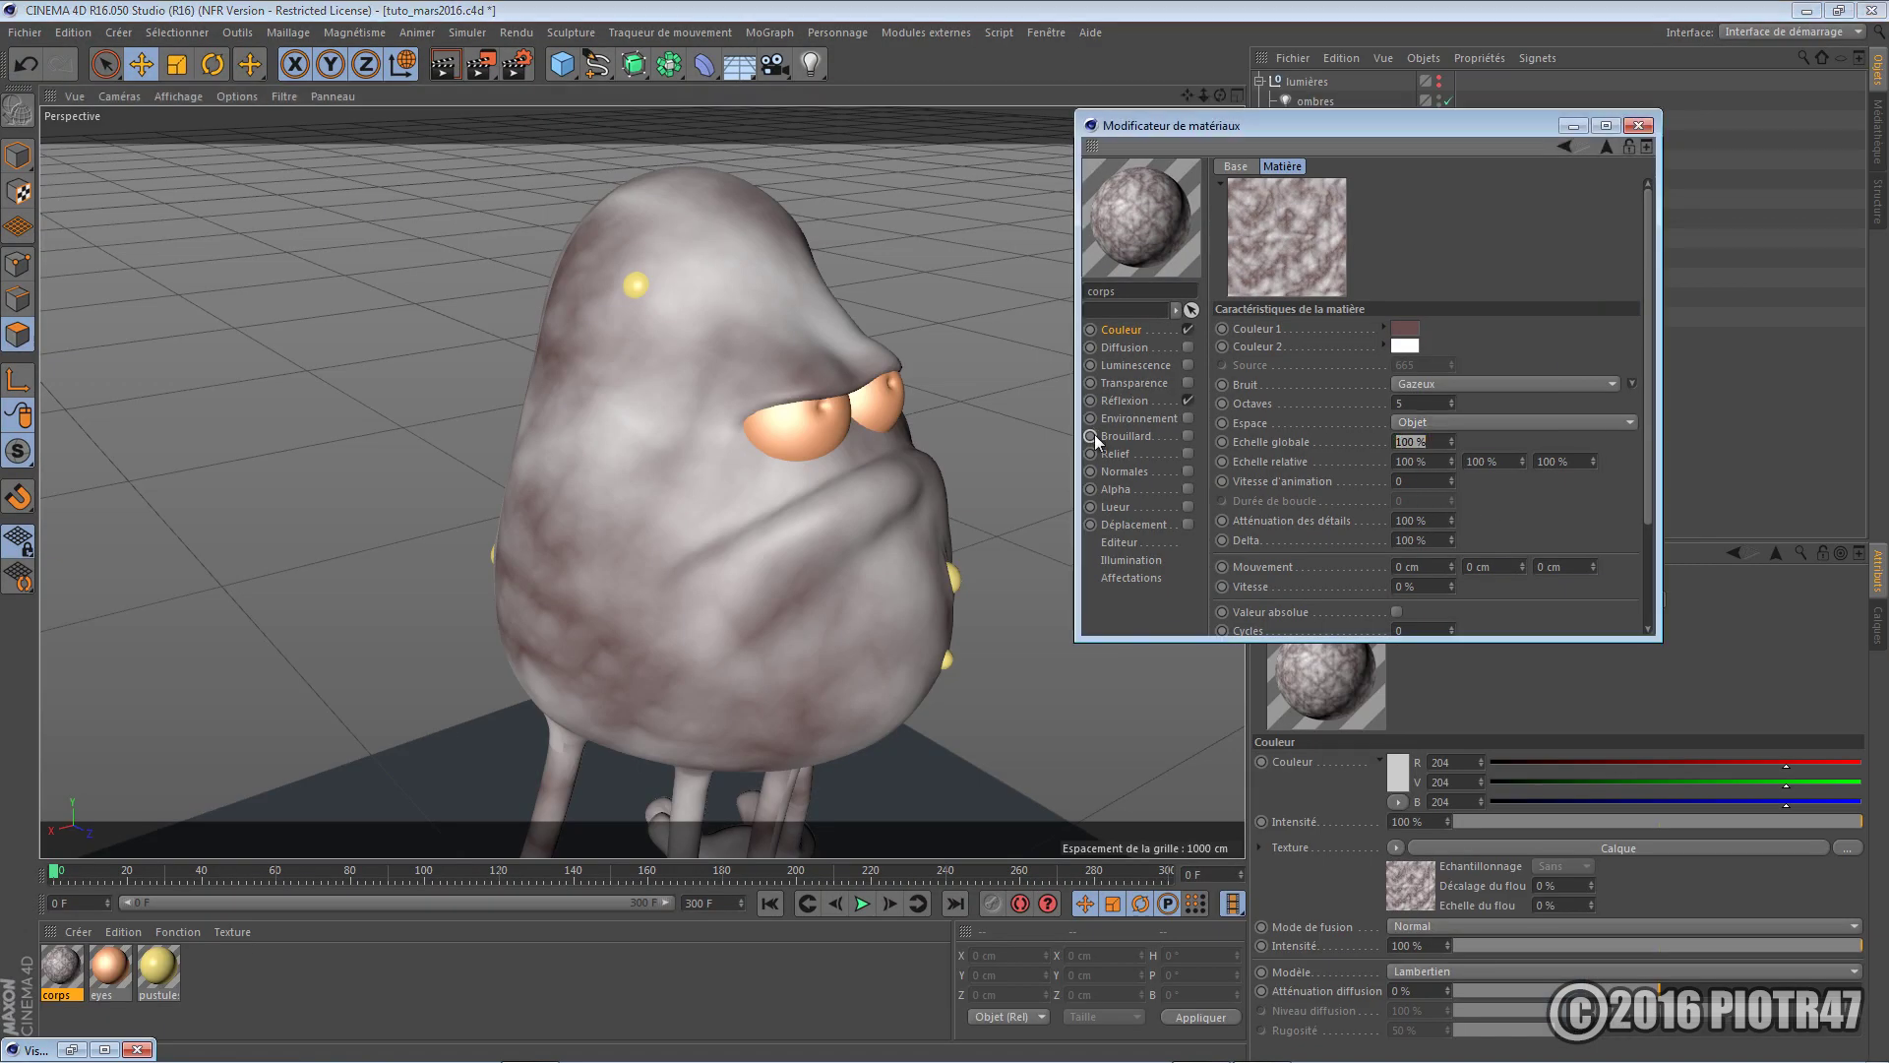
text(300)
key(Return)
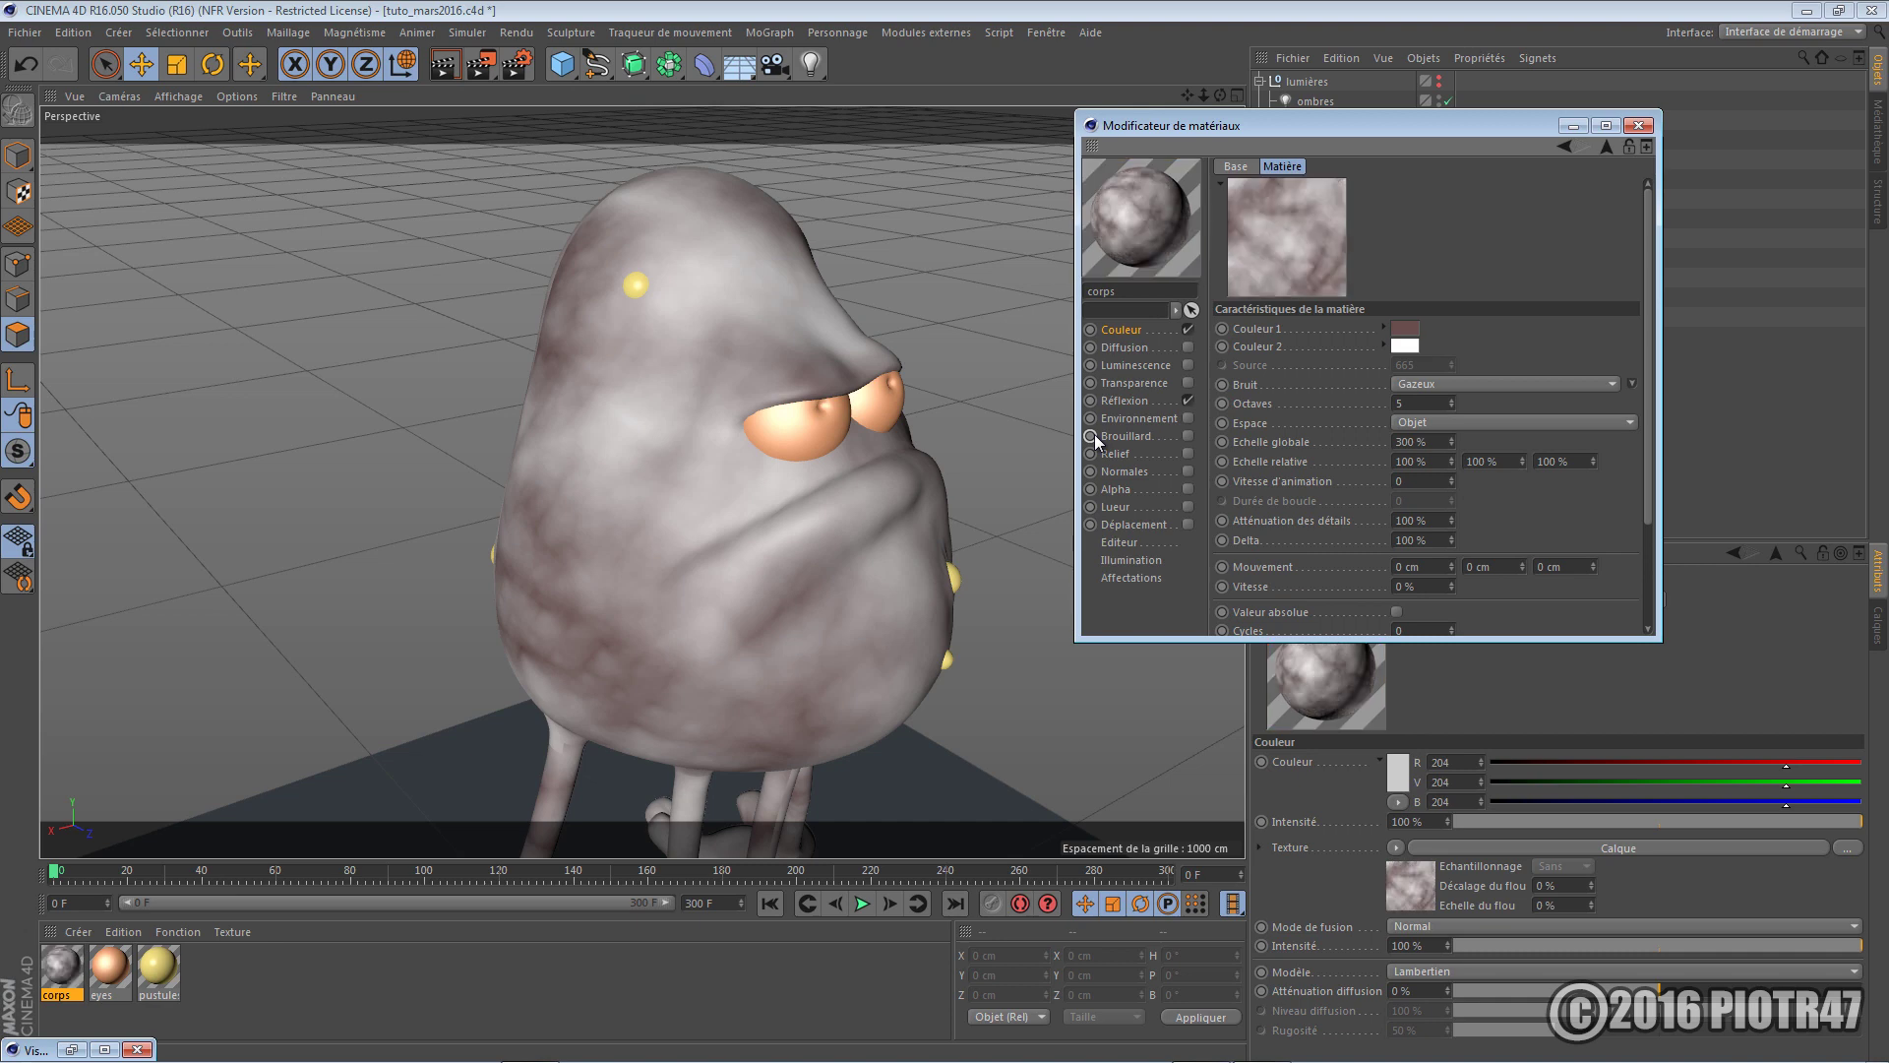
key(shift+r)
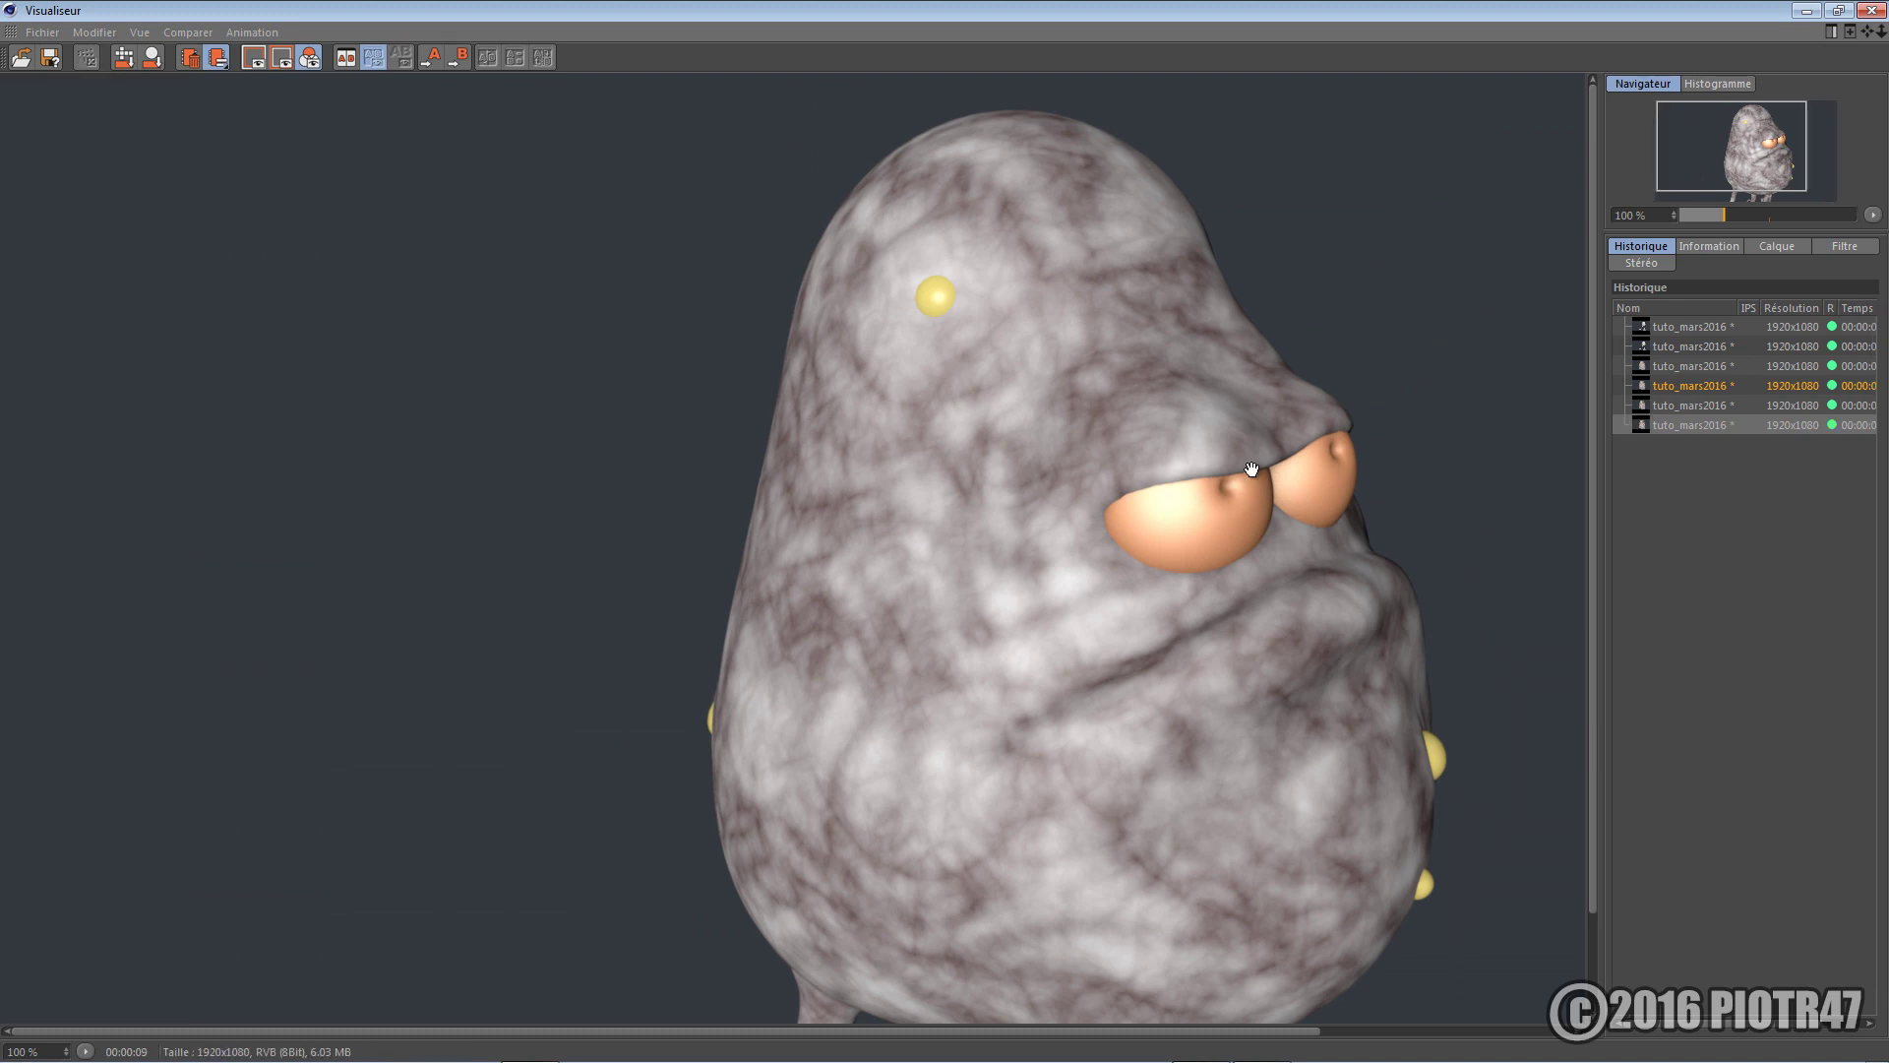
click(1808, 12)
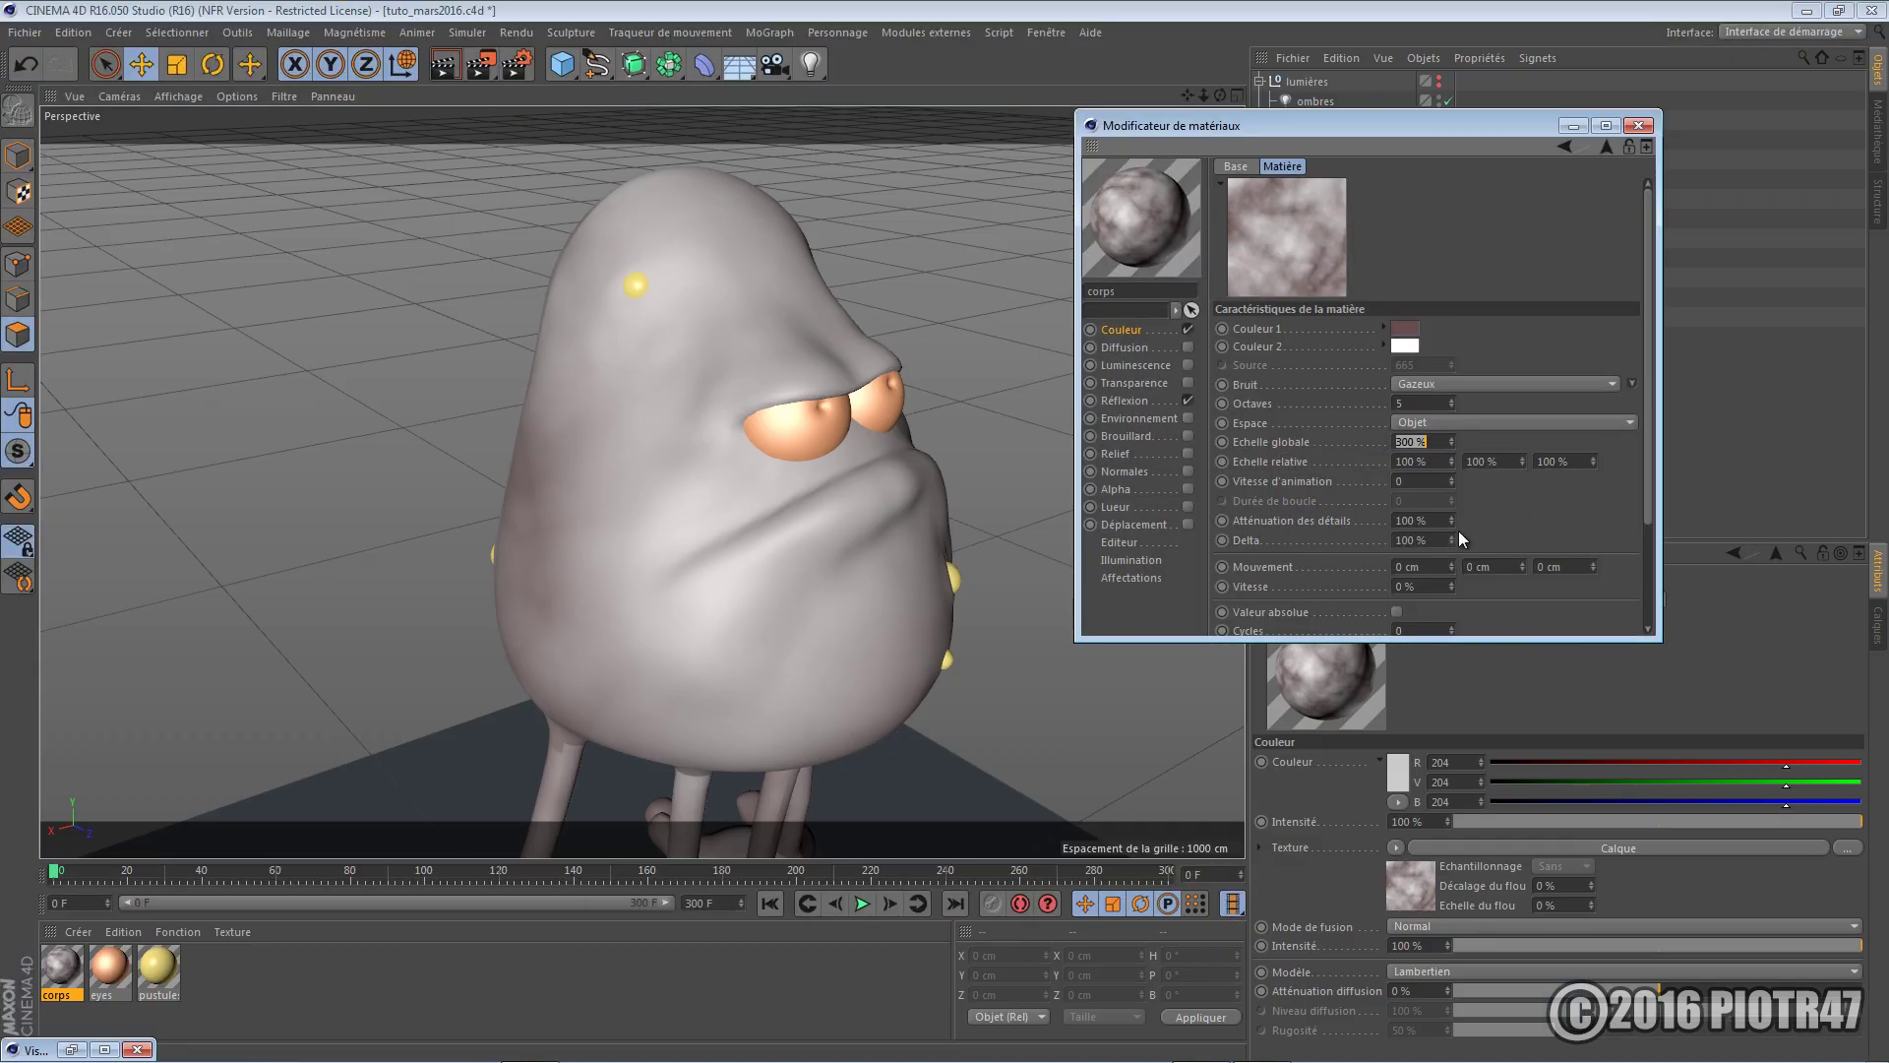
Set the Bruit layer's blend mode to Produit over the green Couleur layer and render the result
click(1564, 146)
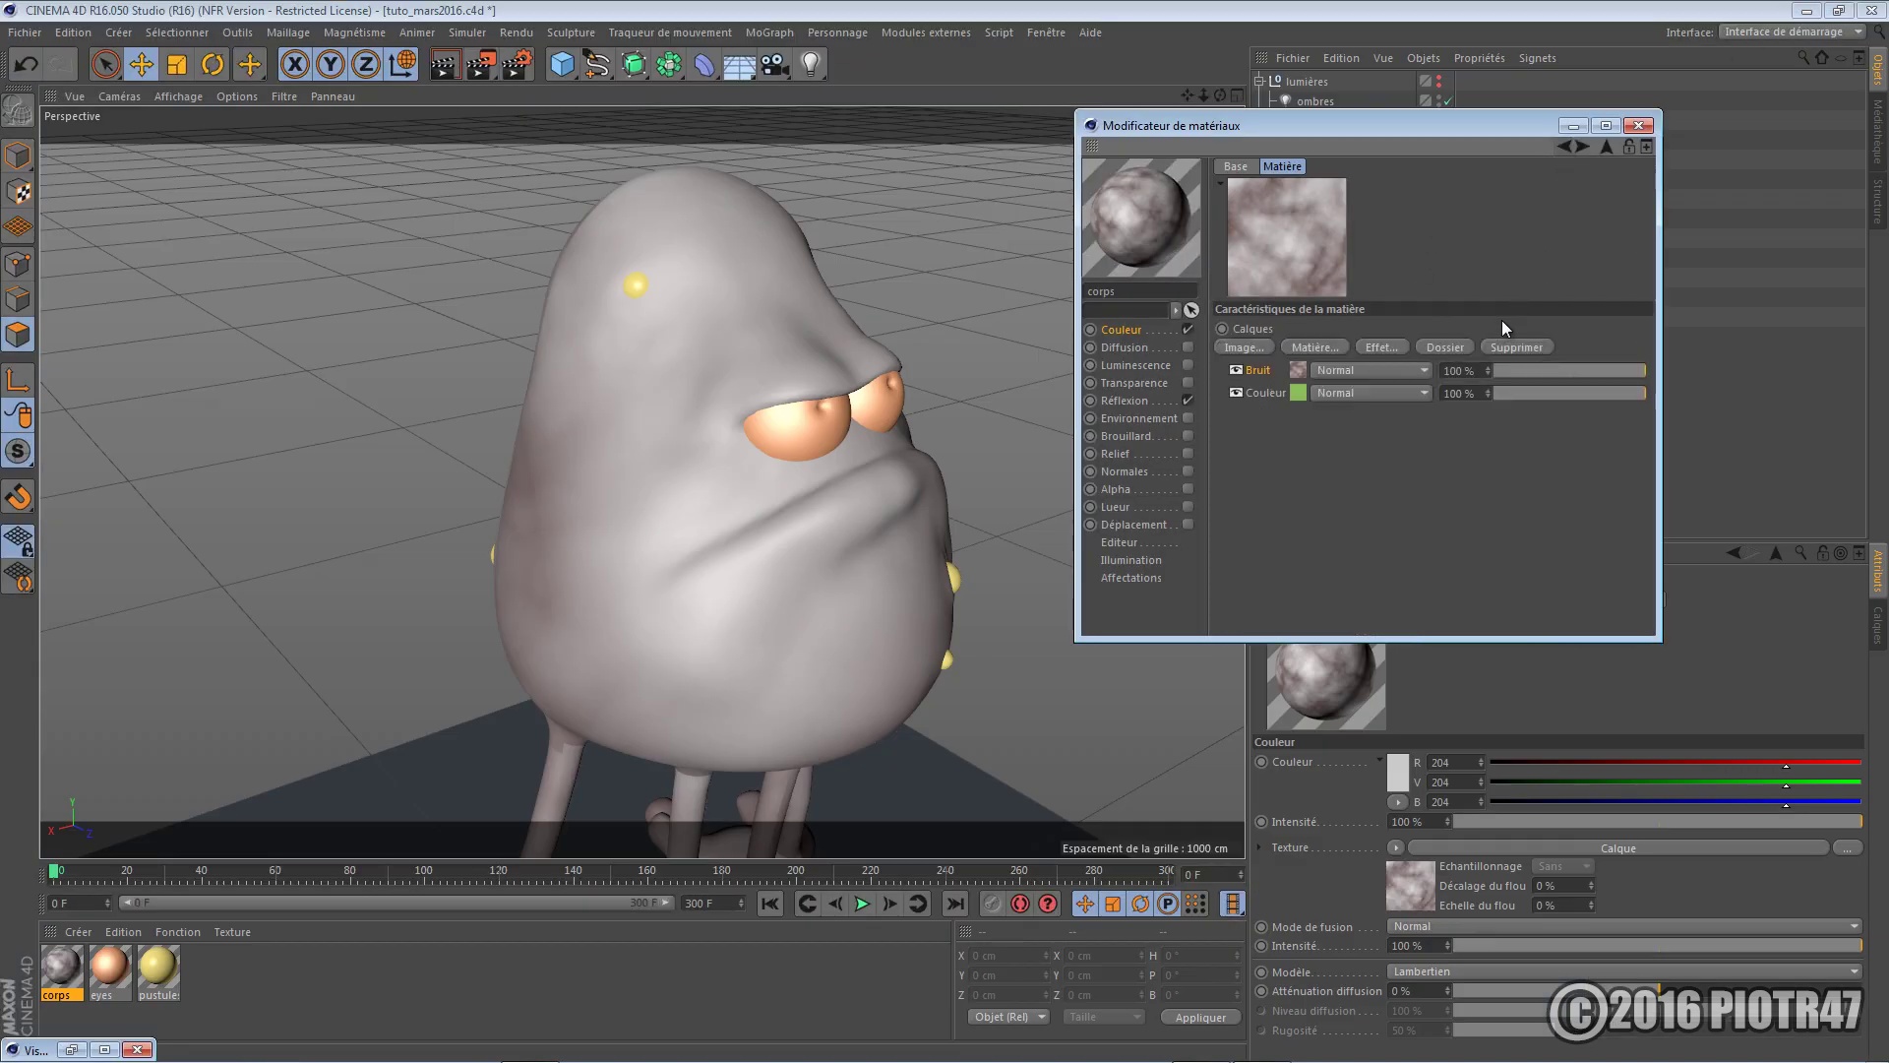
click(1344, 374)
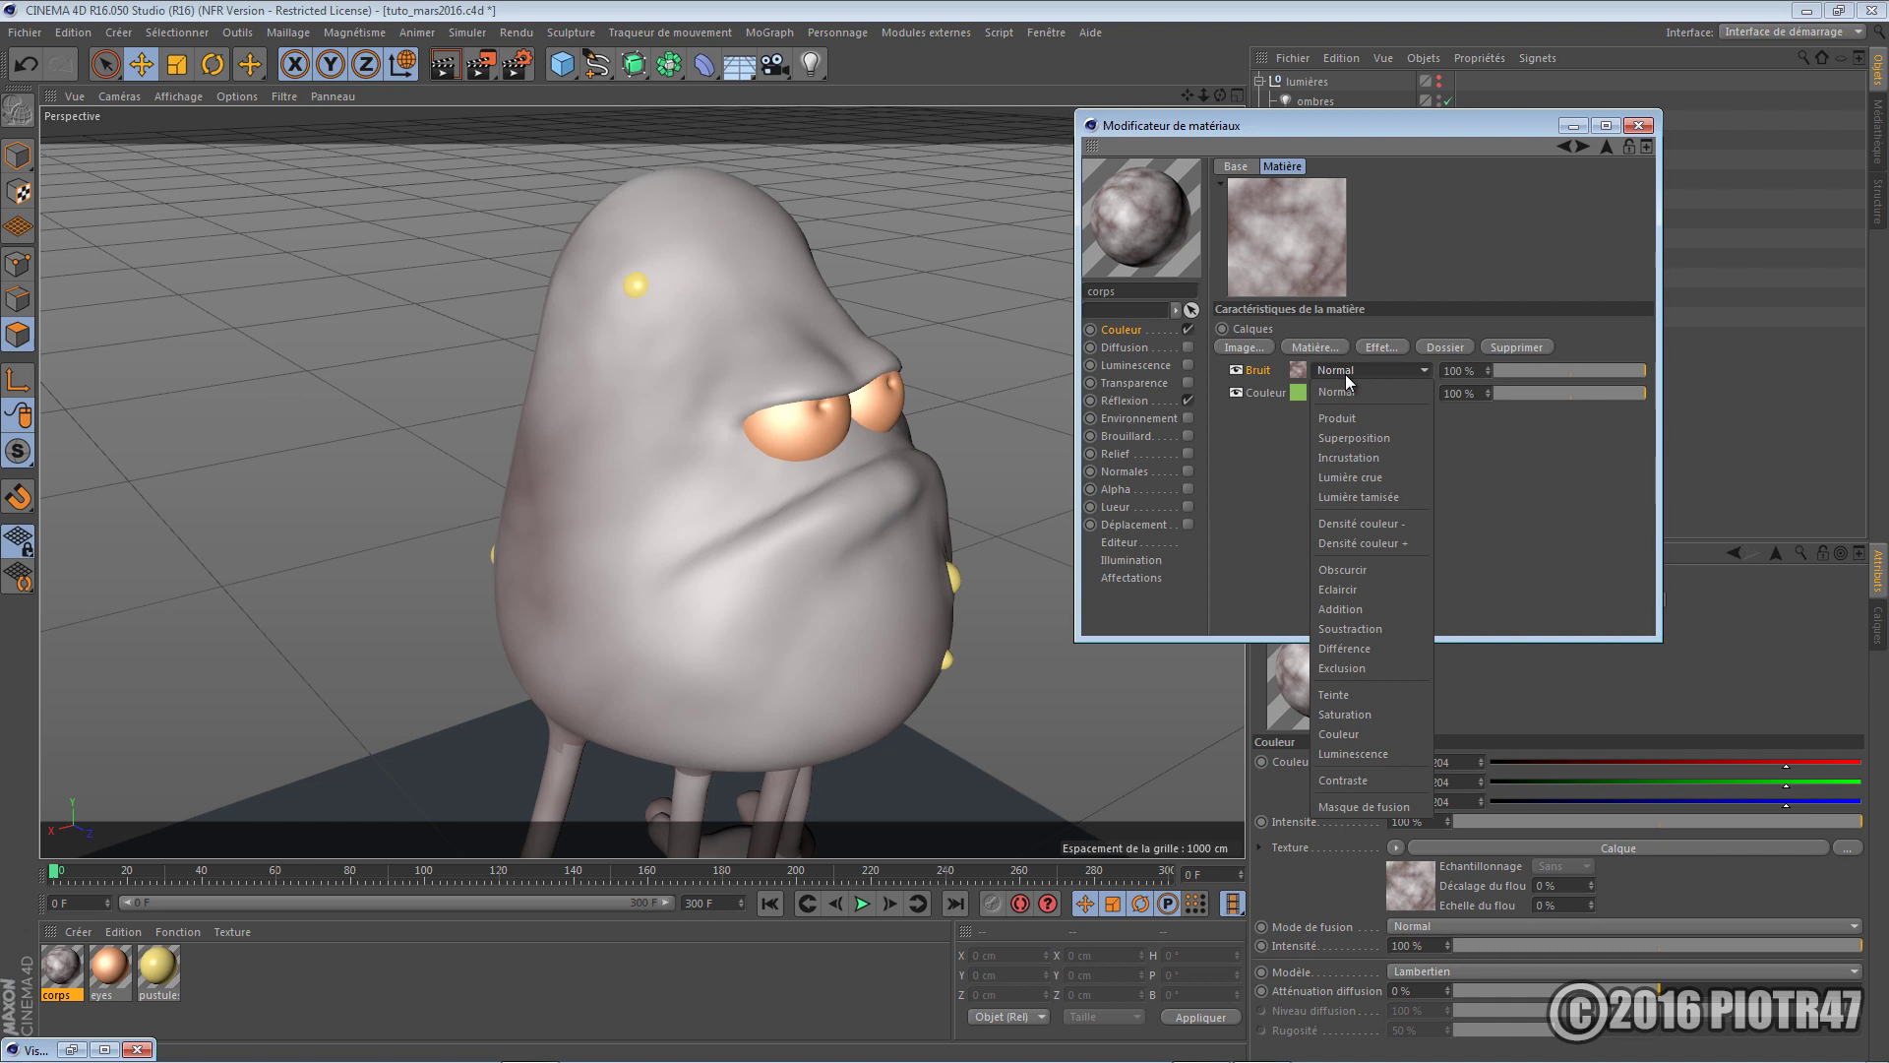
click(1279, 459)
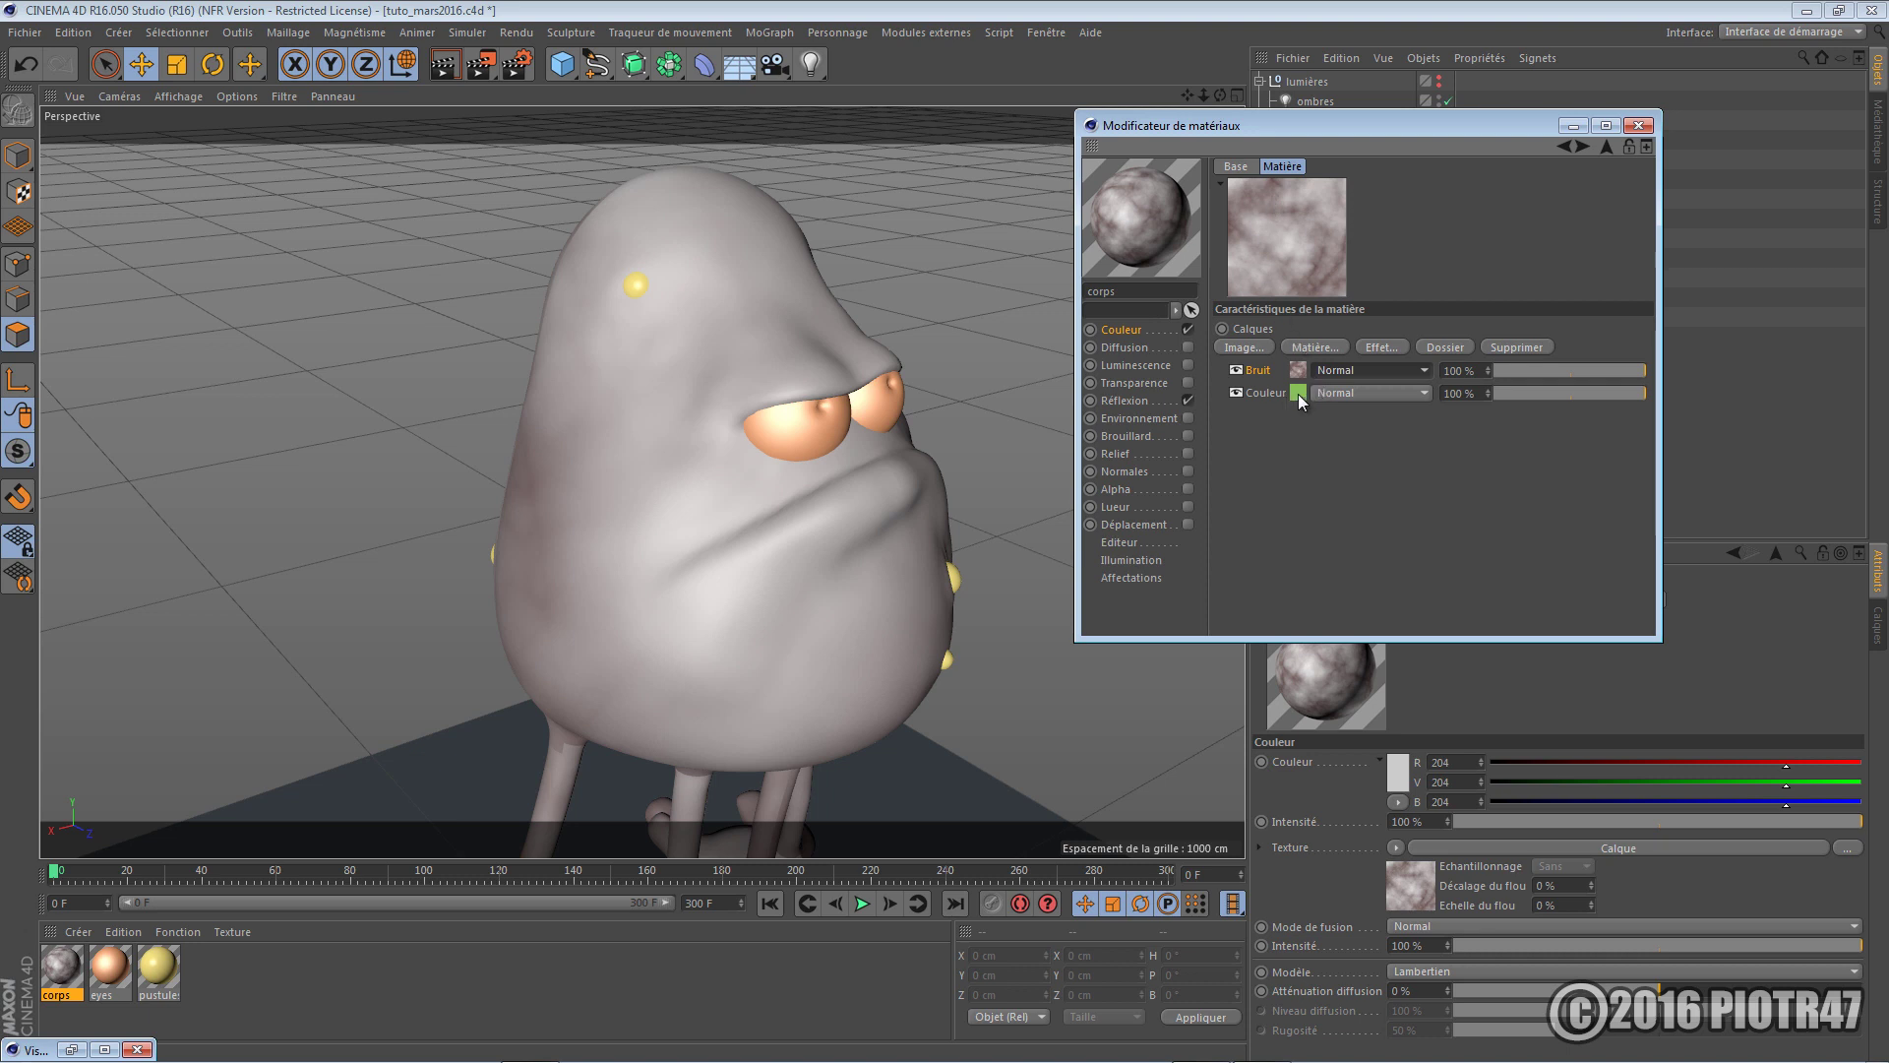
click(1339, 370)
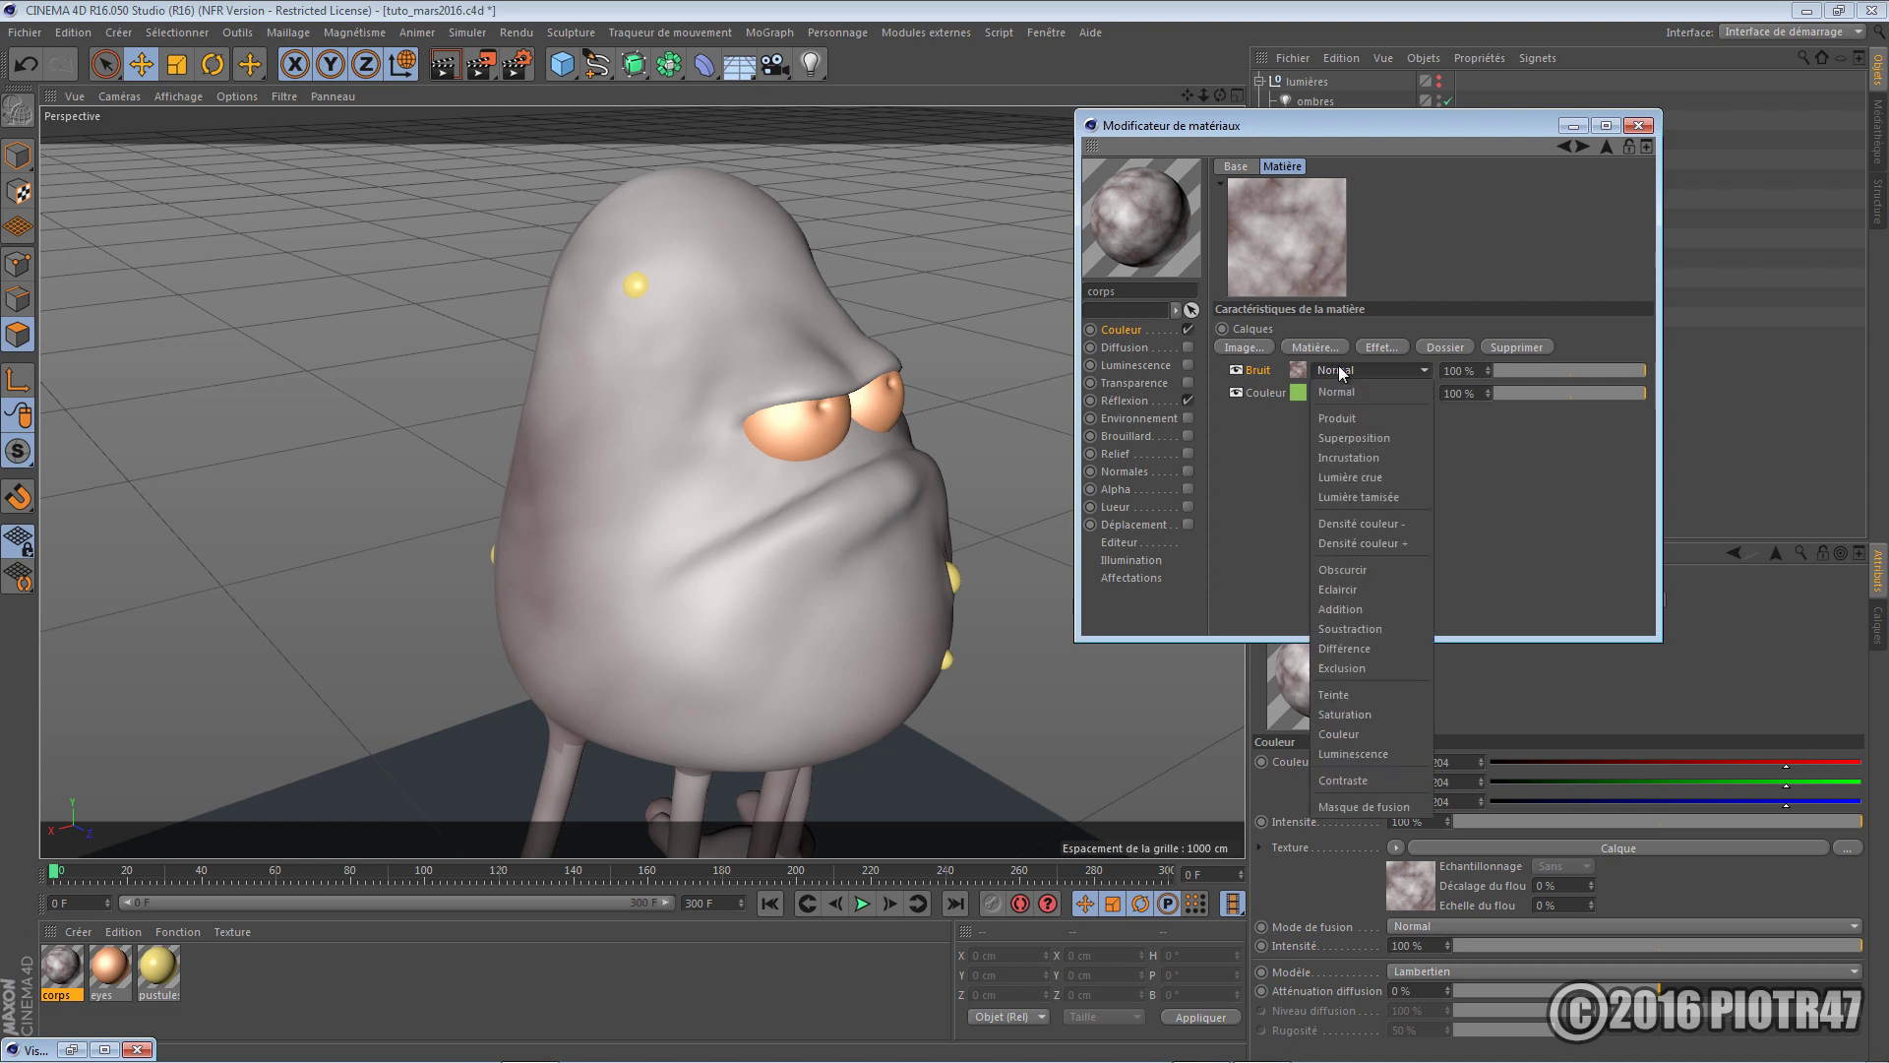
click(1344, 420)
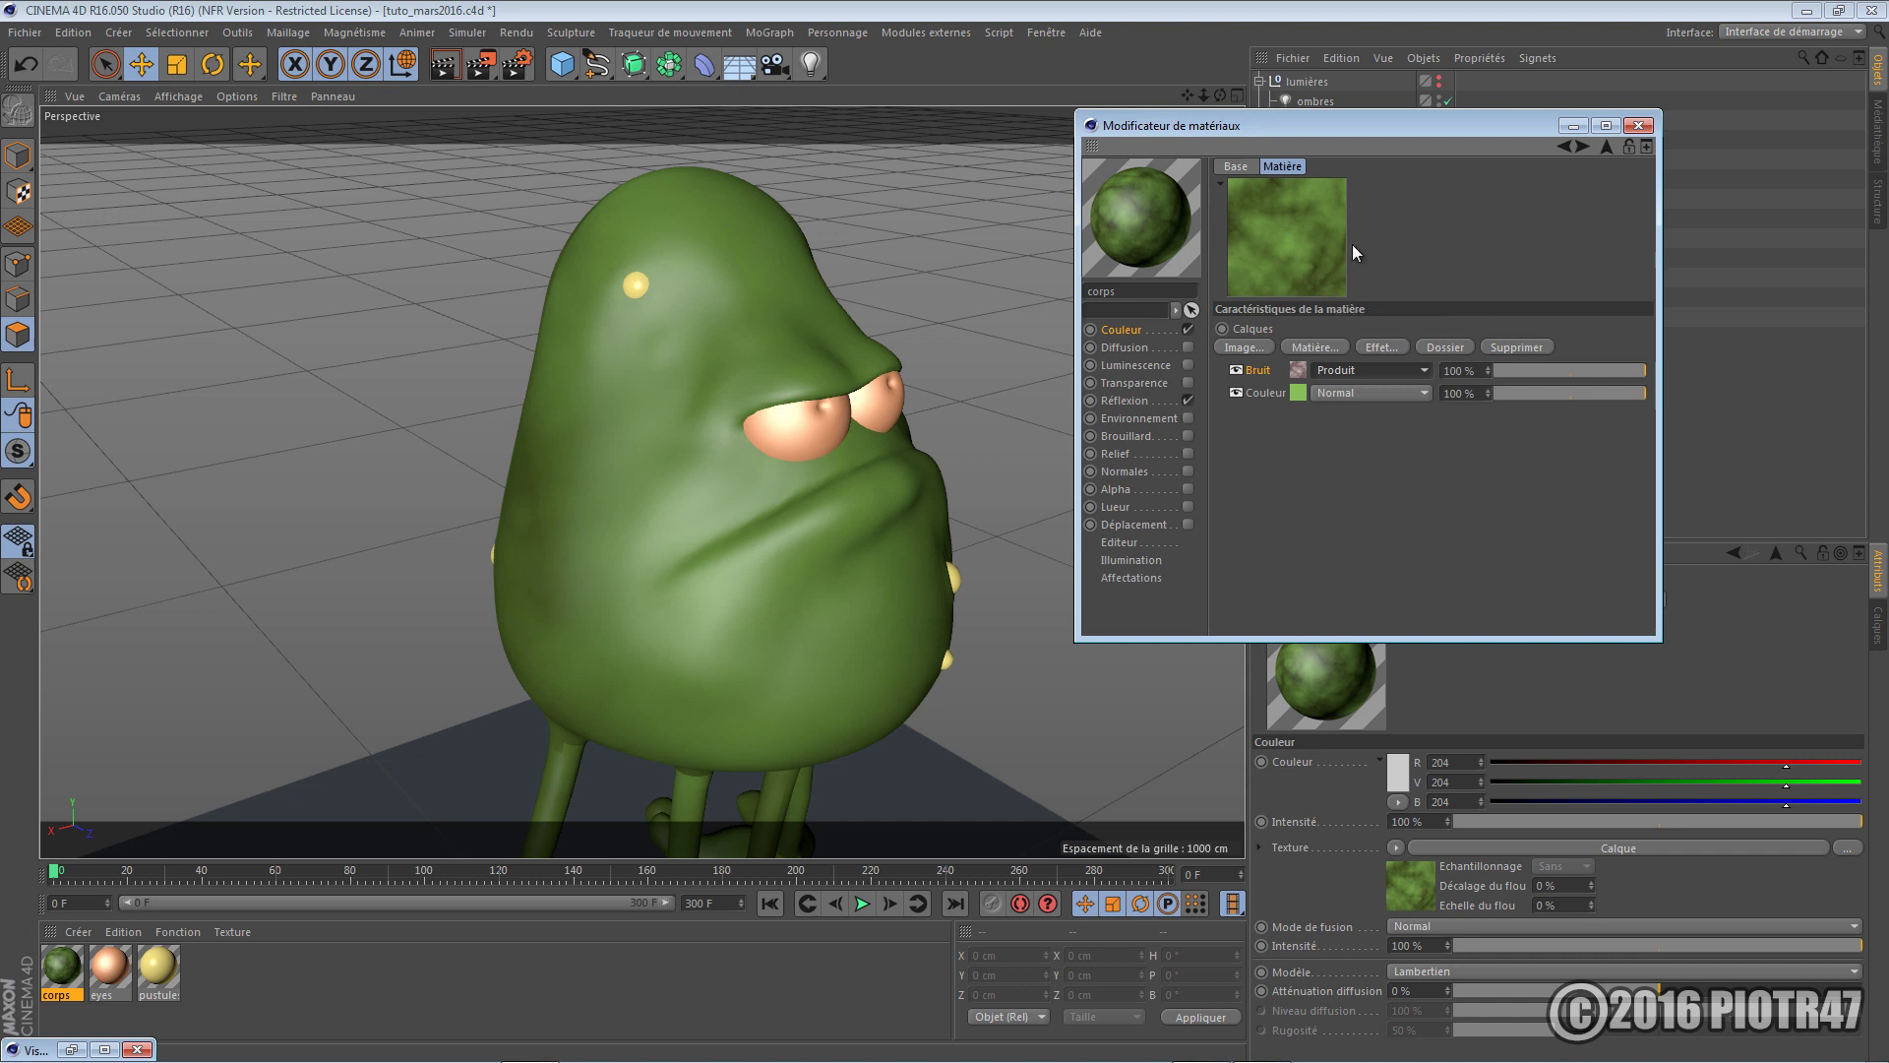
click(1350, 370)
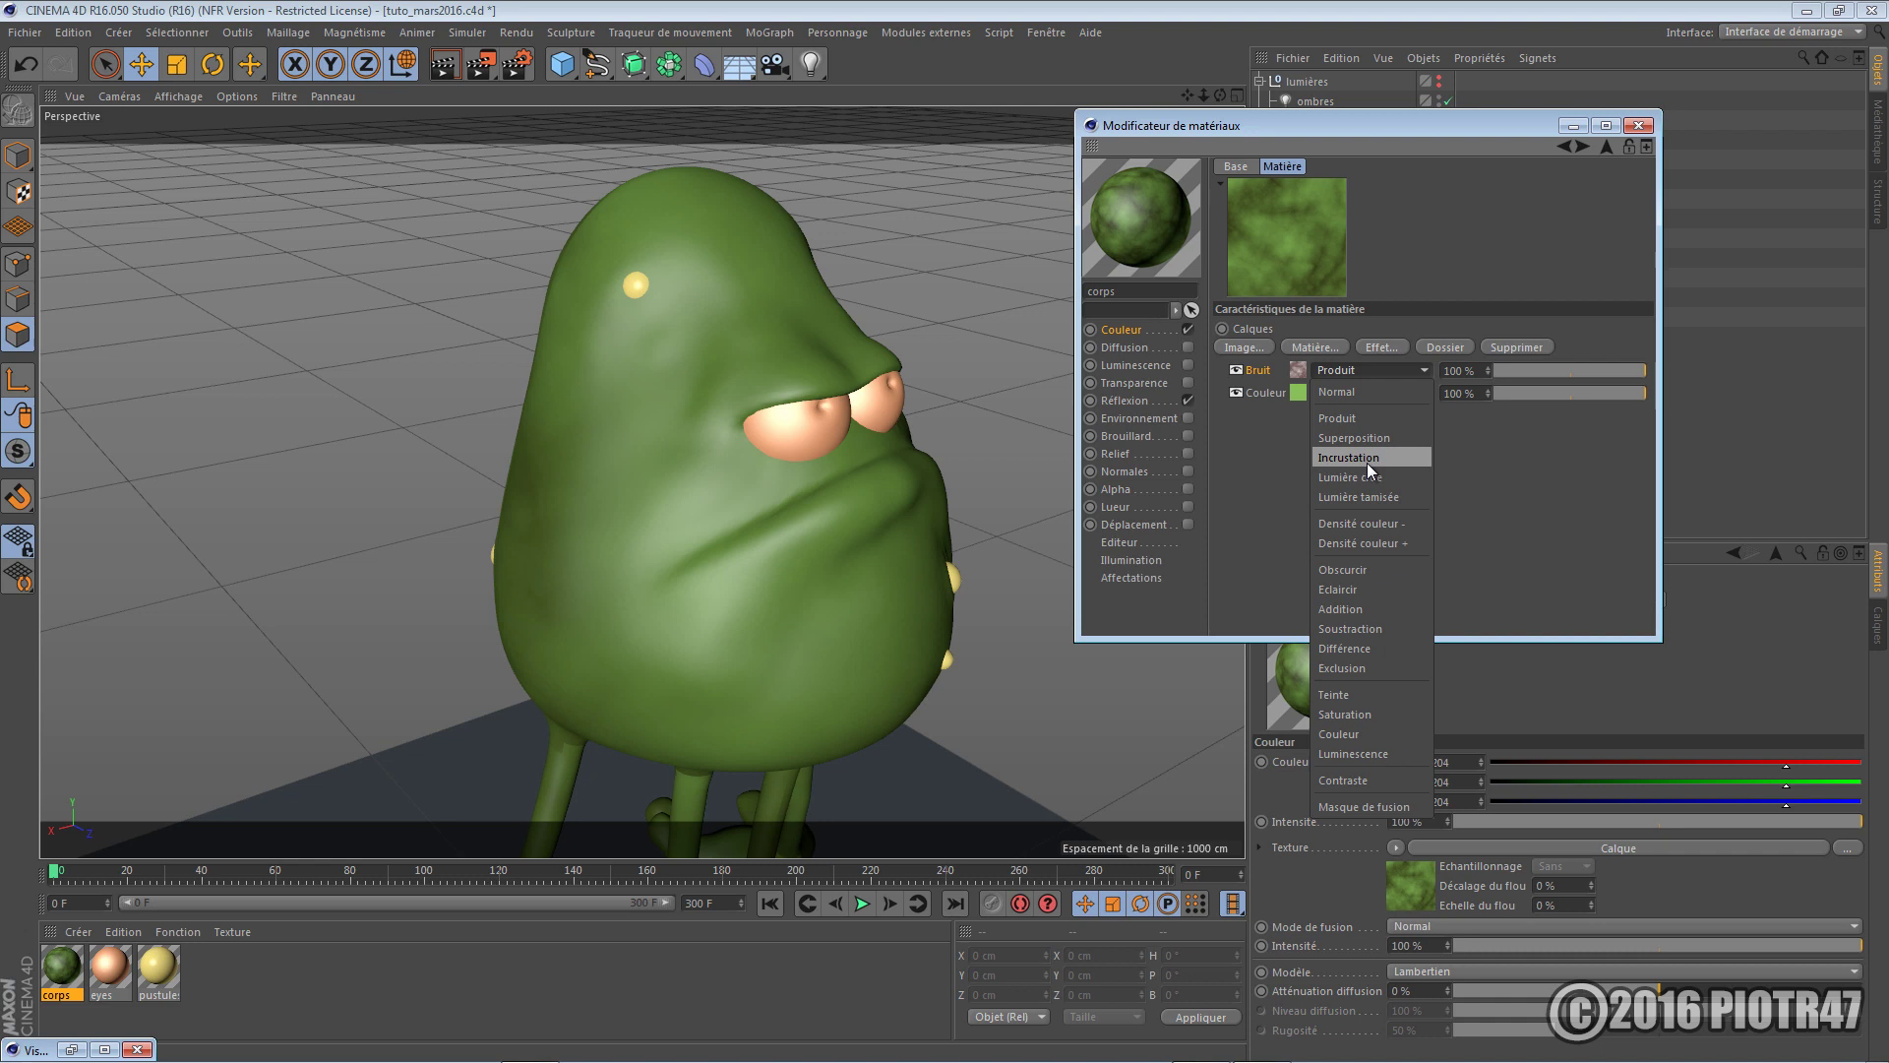
click(1565, 466)
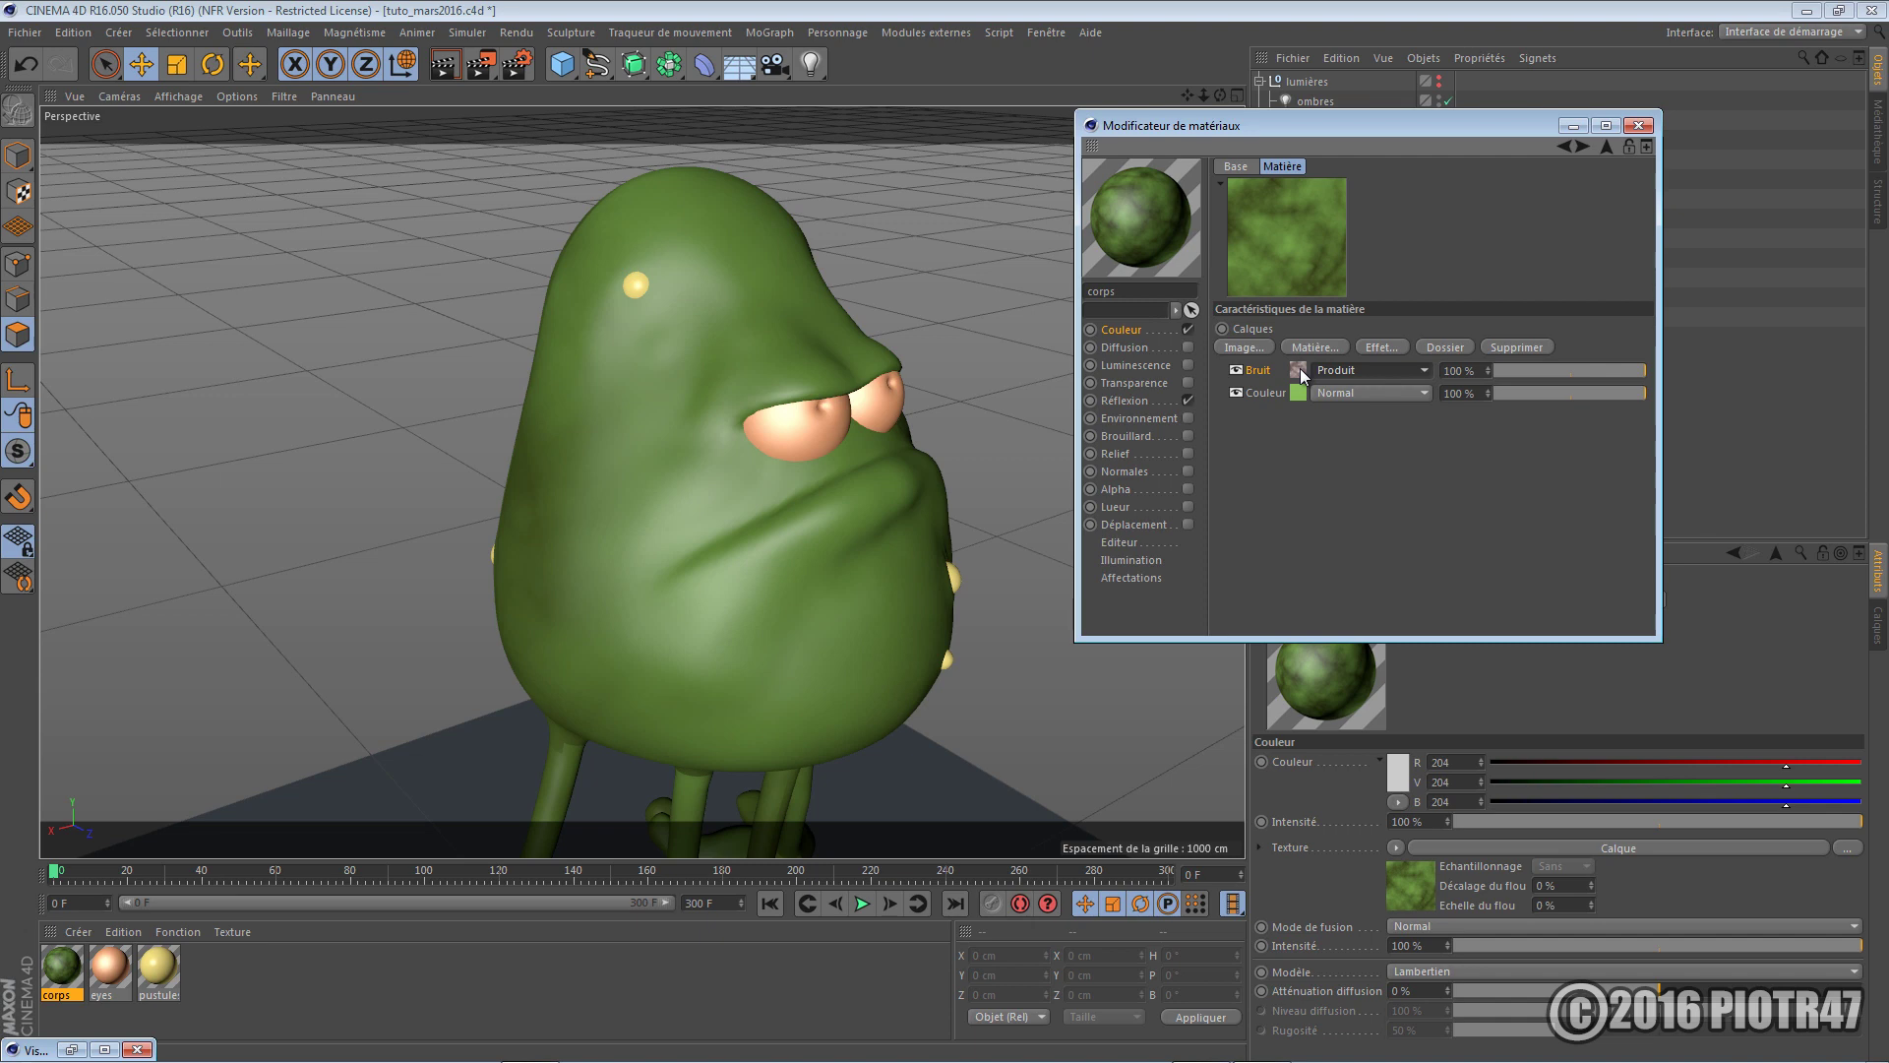
key(shift+r)
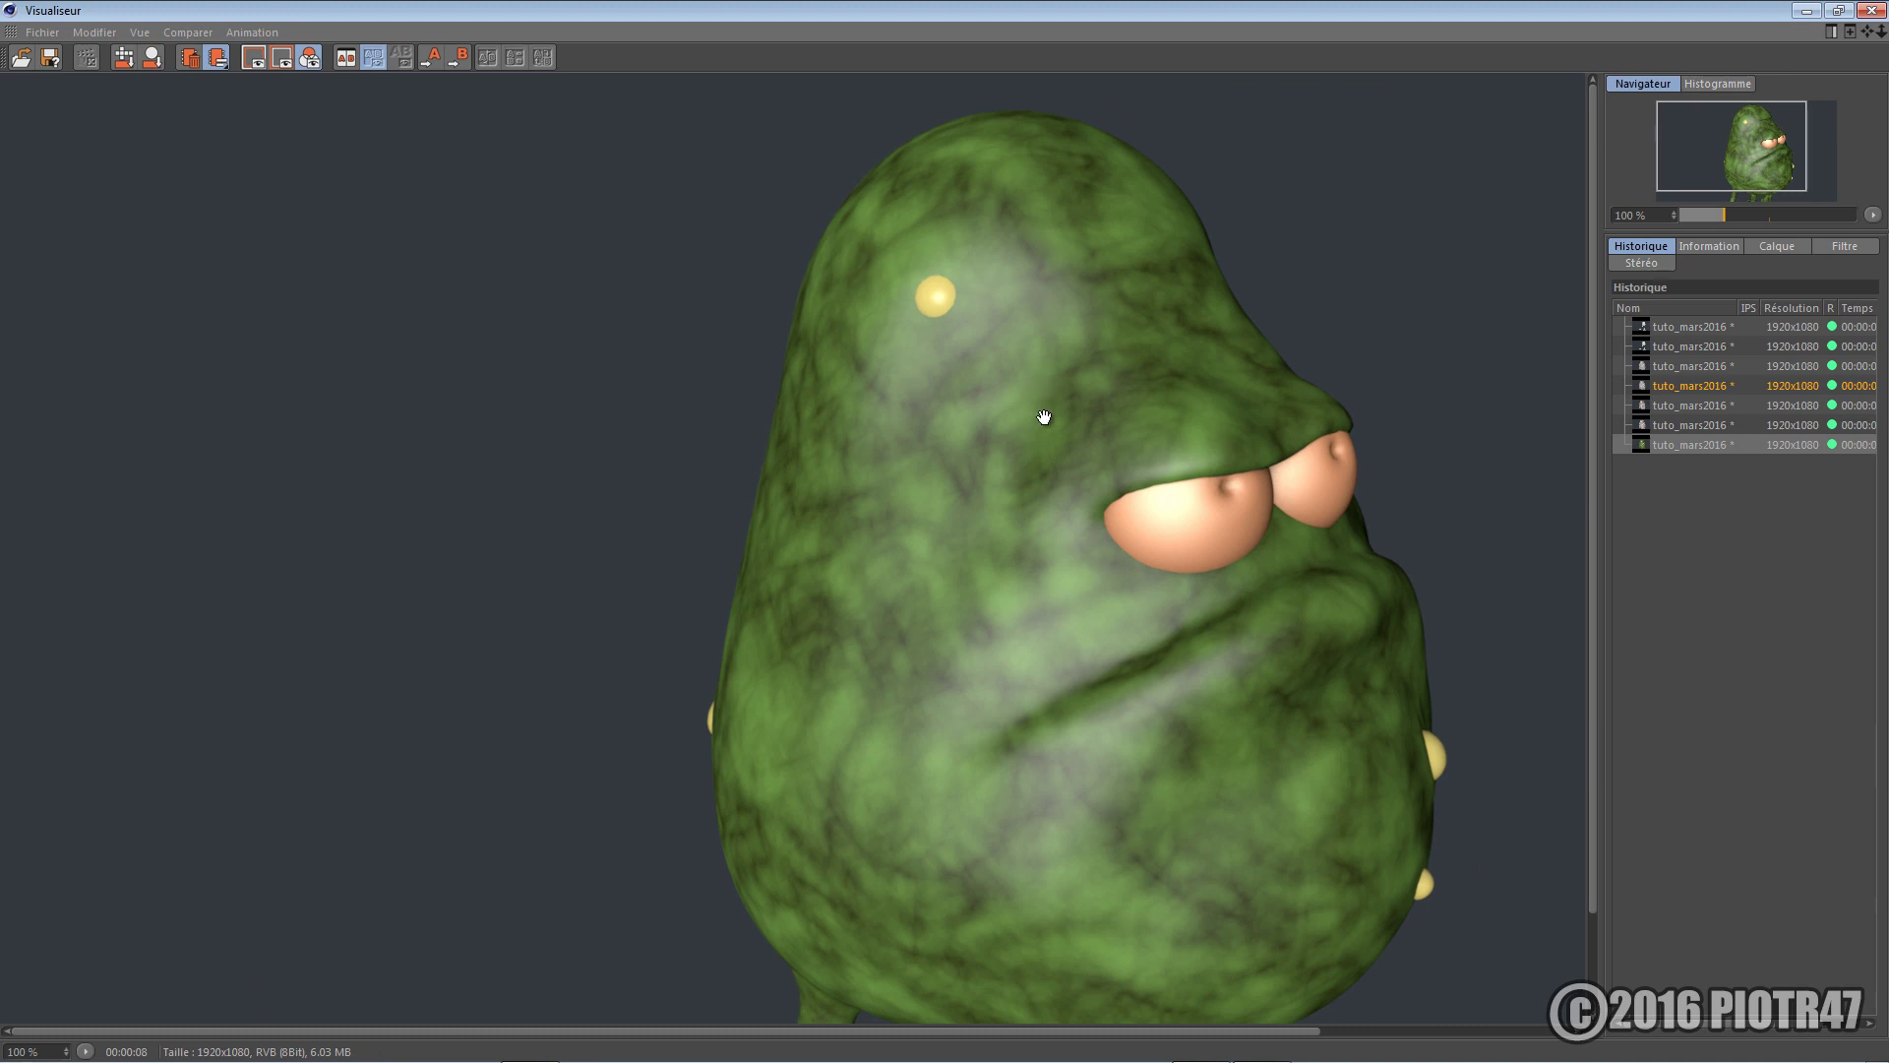
click(1807, 12)
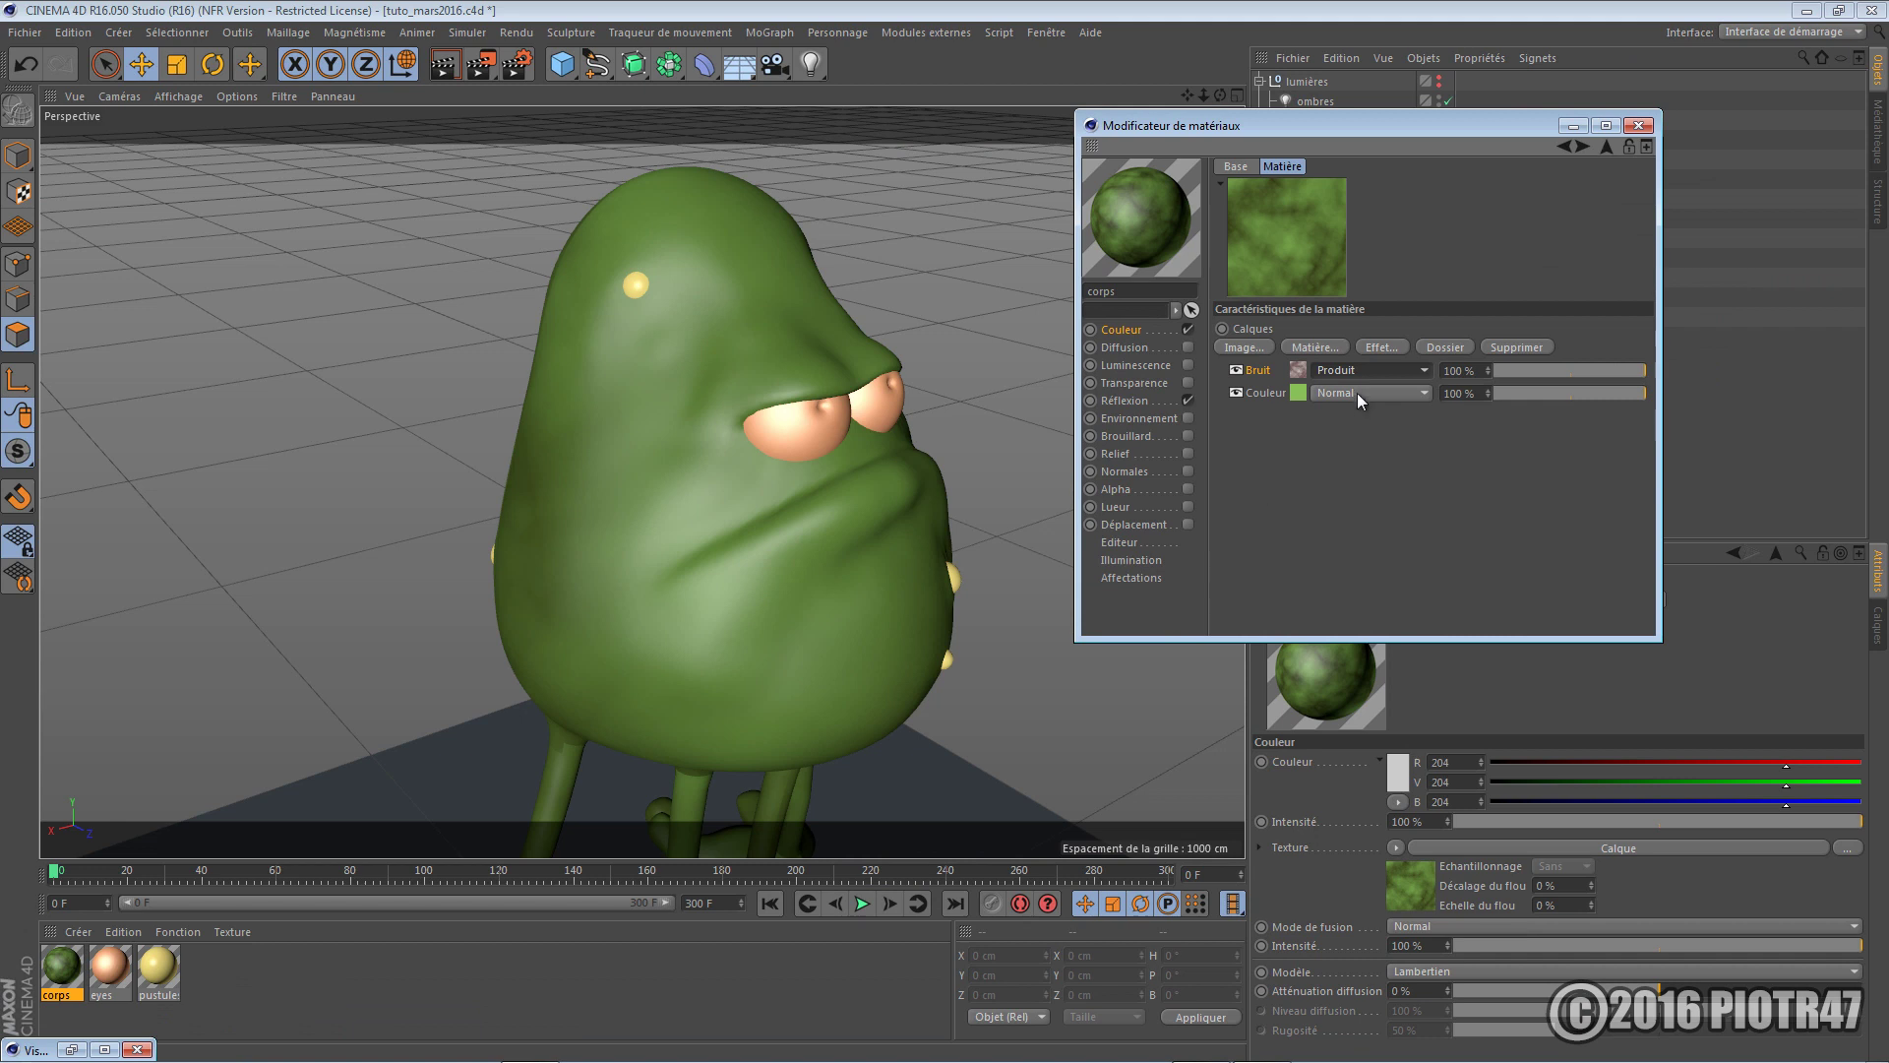
Try the Bruit layer at 50 % opacity with a test render
click(1296, 369)
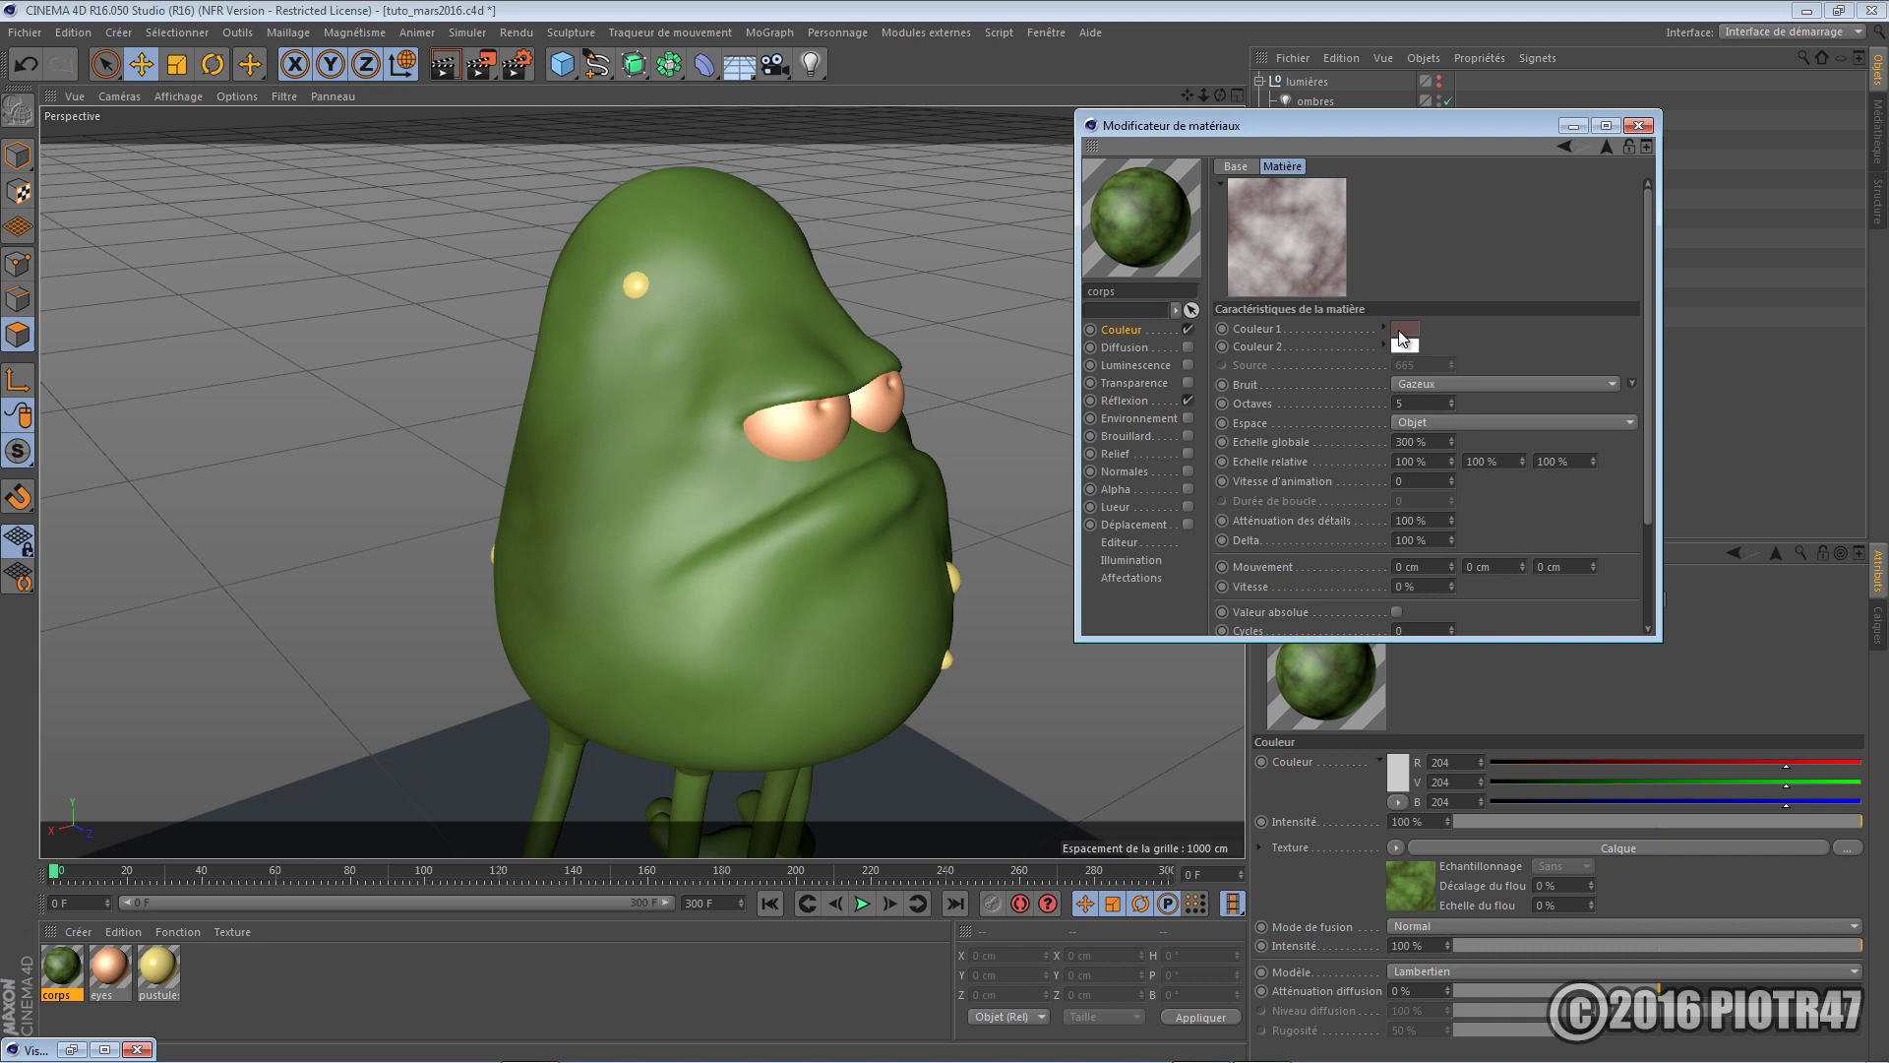
click(1564, 145)
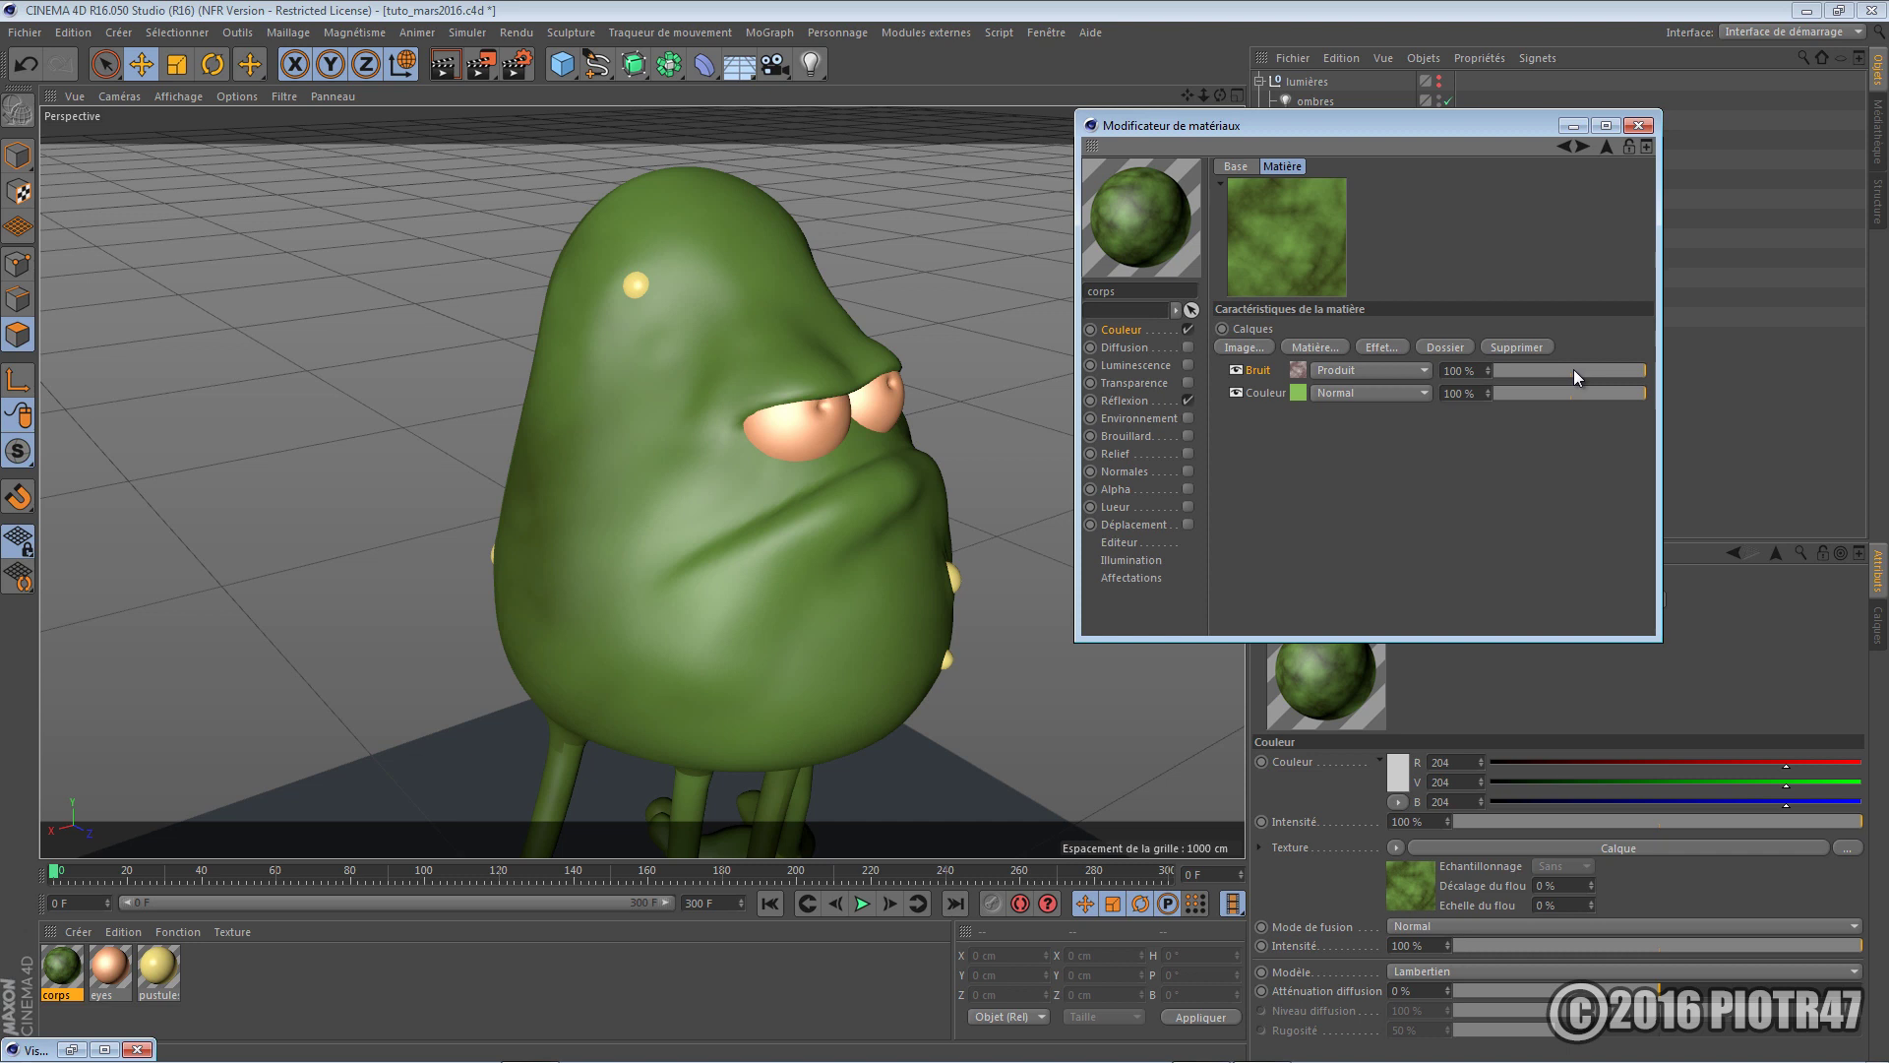
drag(1481, 373, 1352, 370)
text(50)
key(Return)
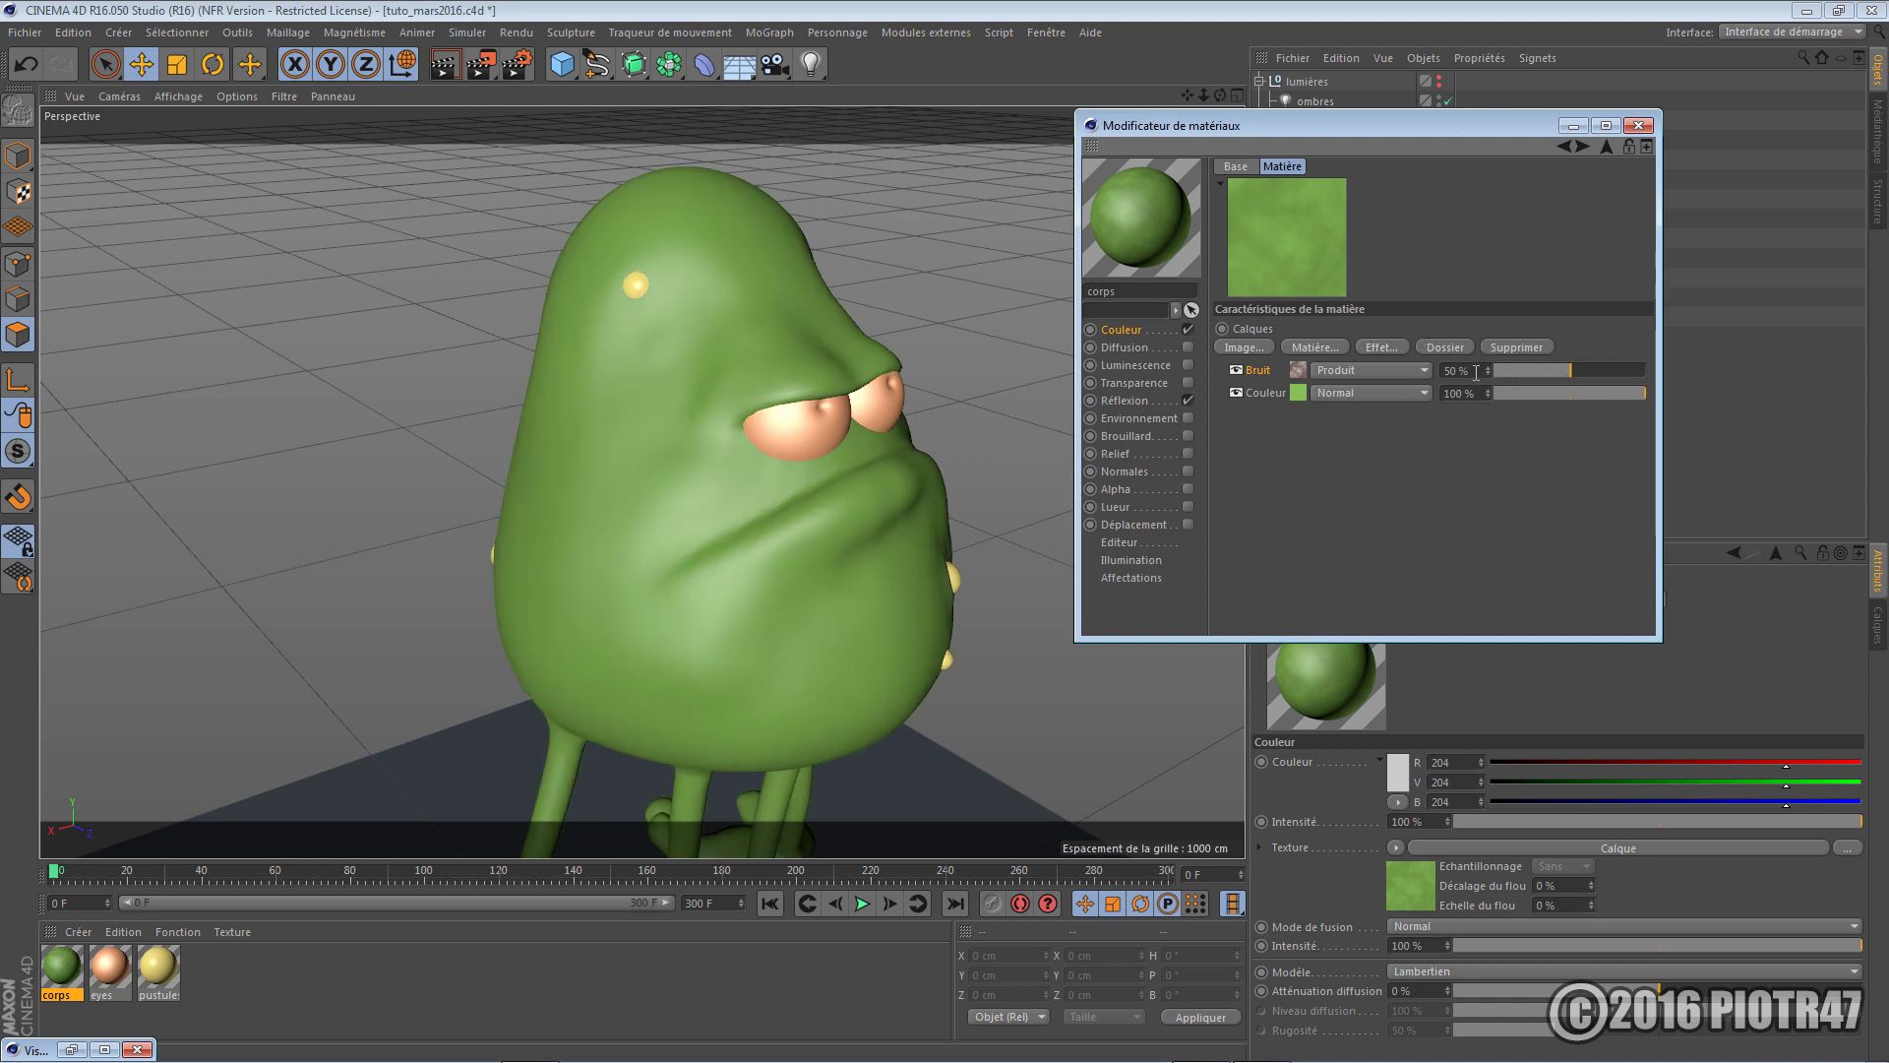
key(shift+r)
Set the Bruit layer's opacity to 70 % and render the monster
text(70)
key(Return)
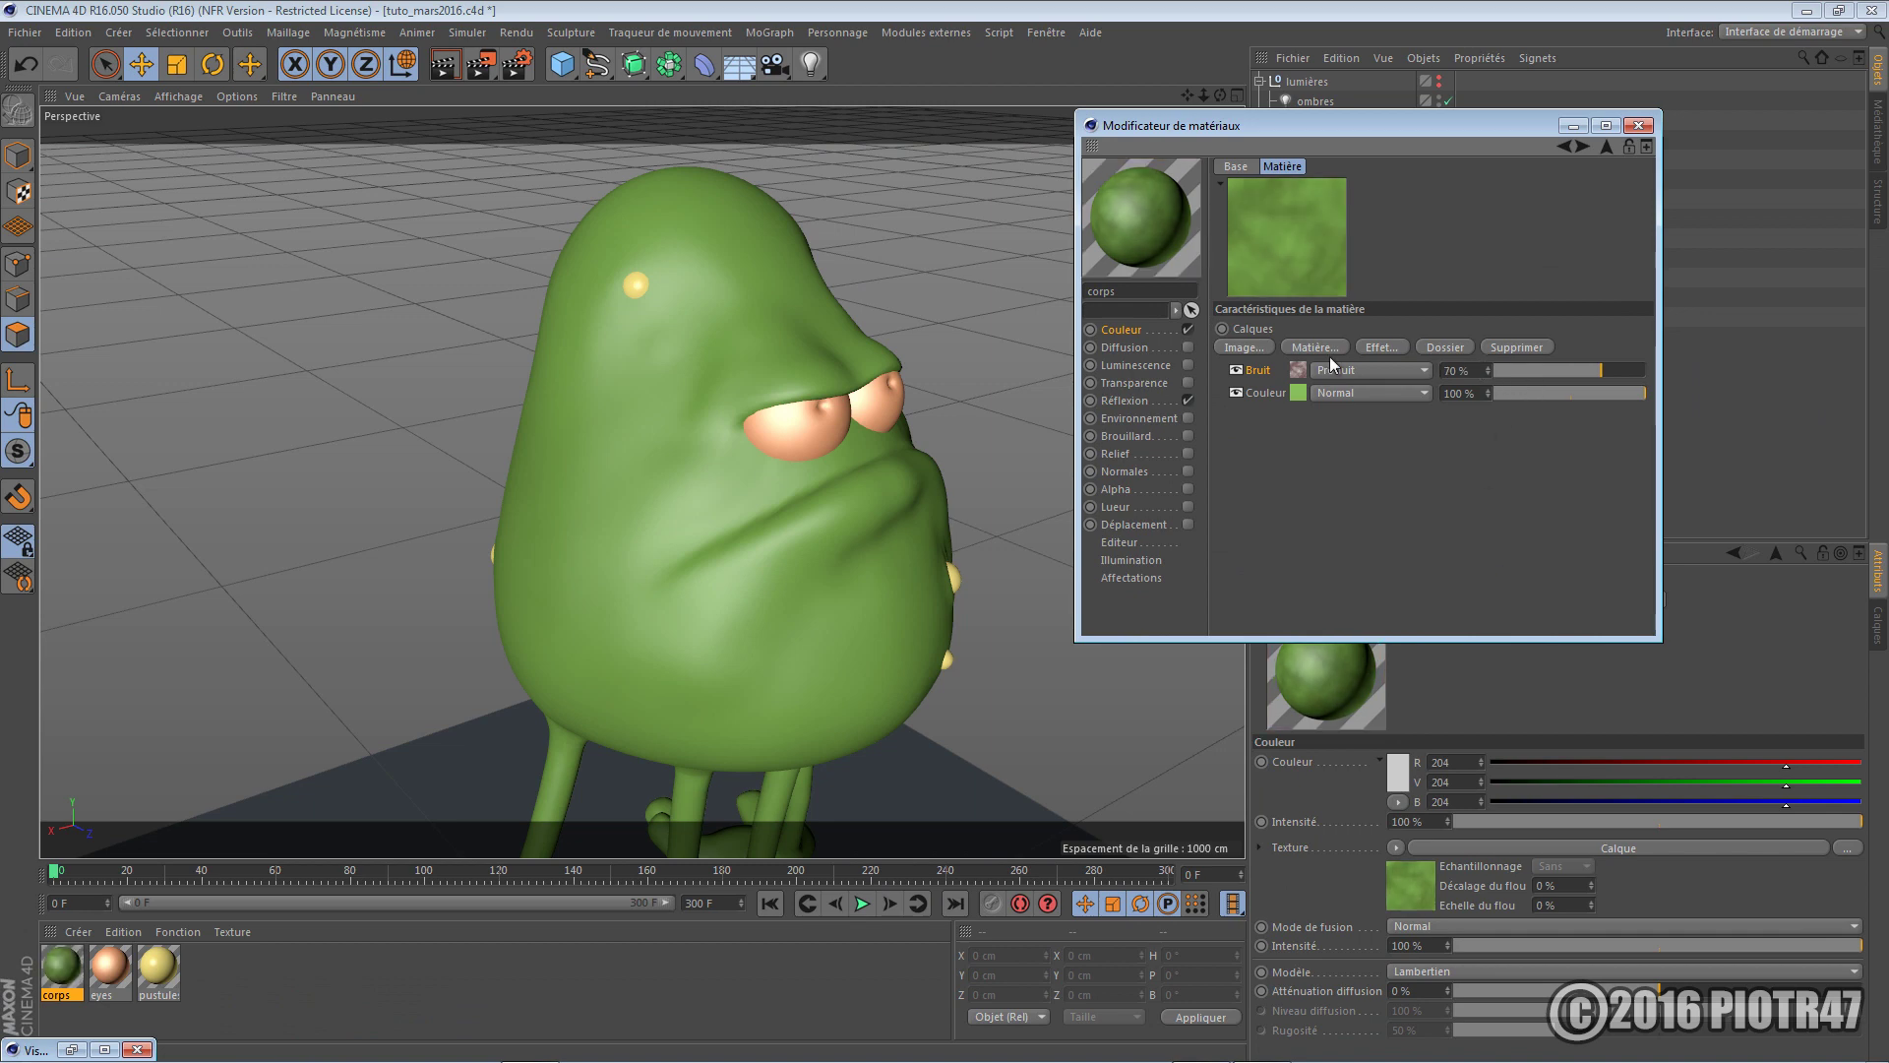
key(shift+r)
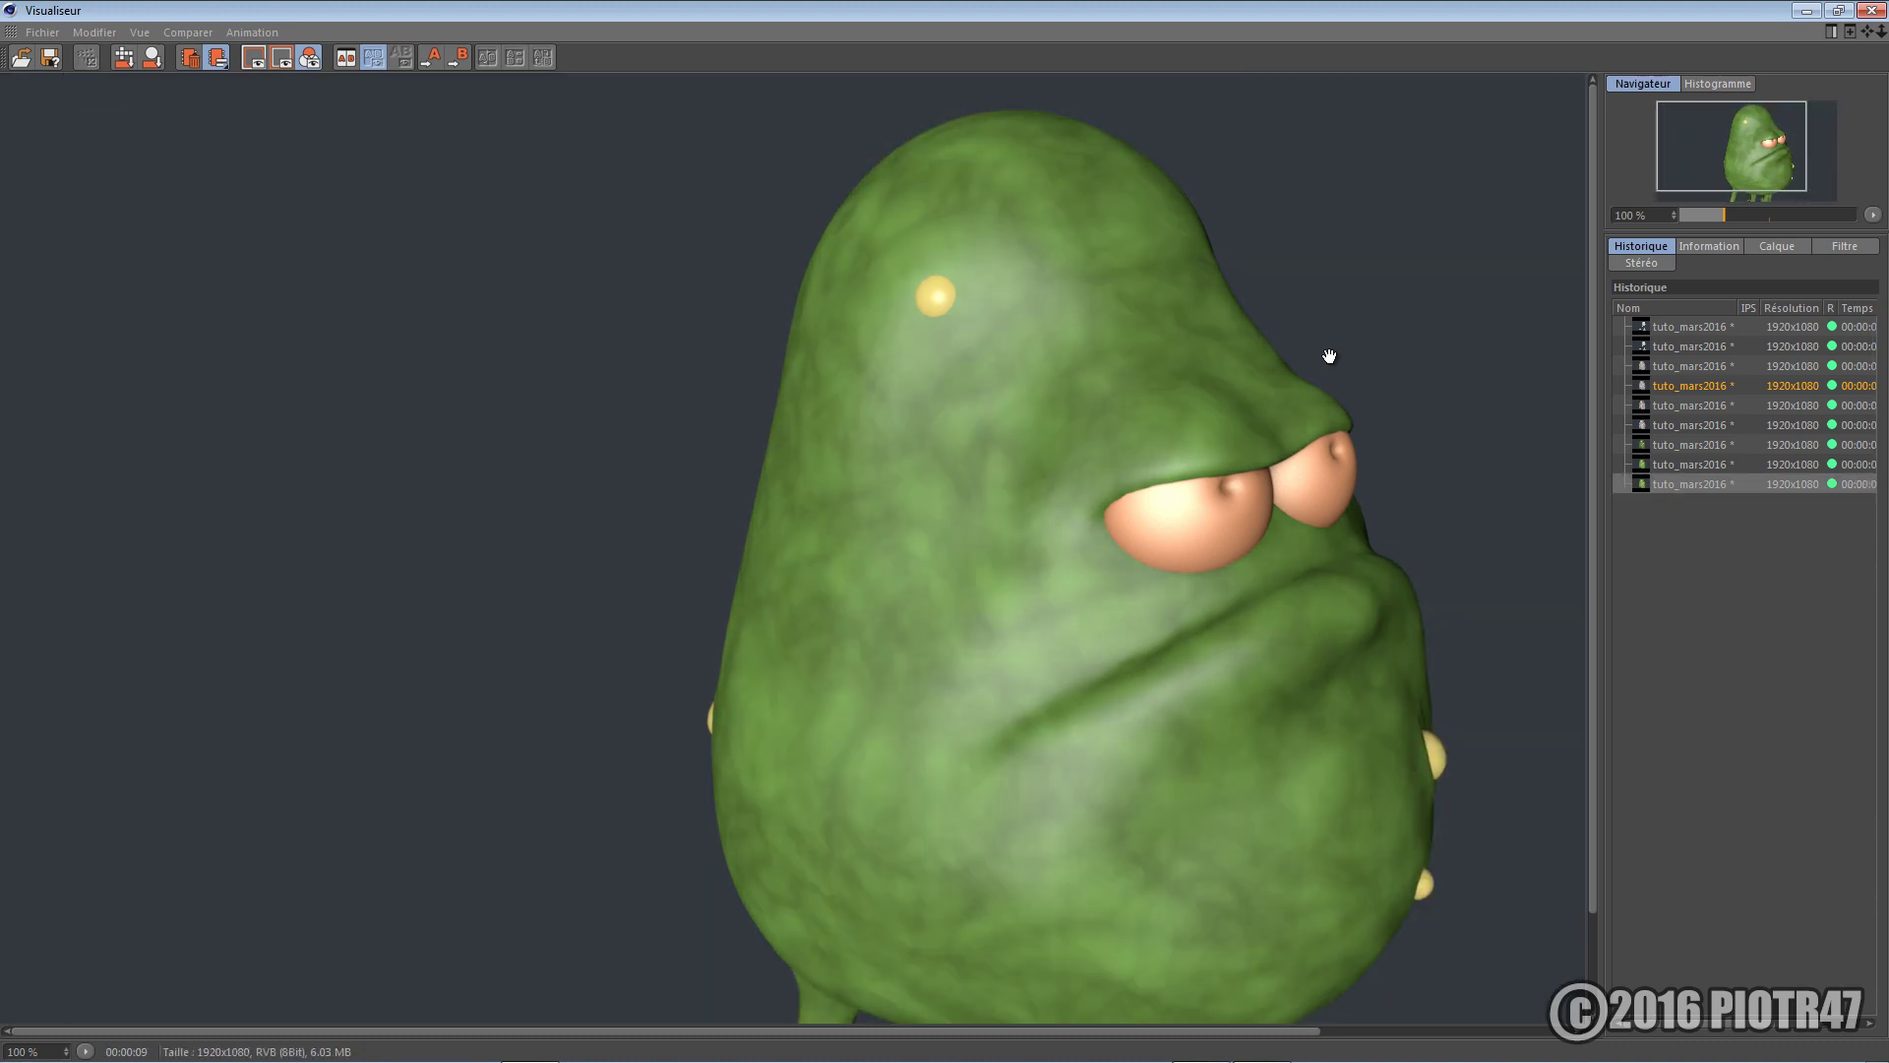
click(1807, 11)
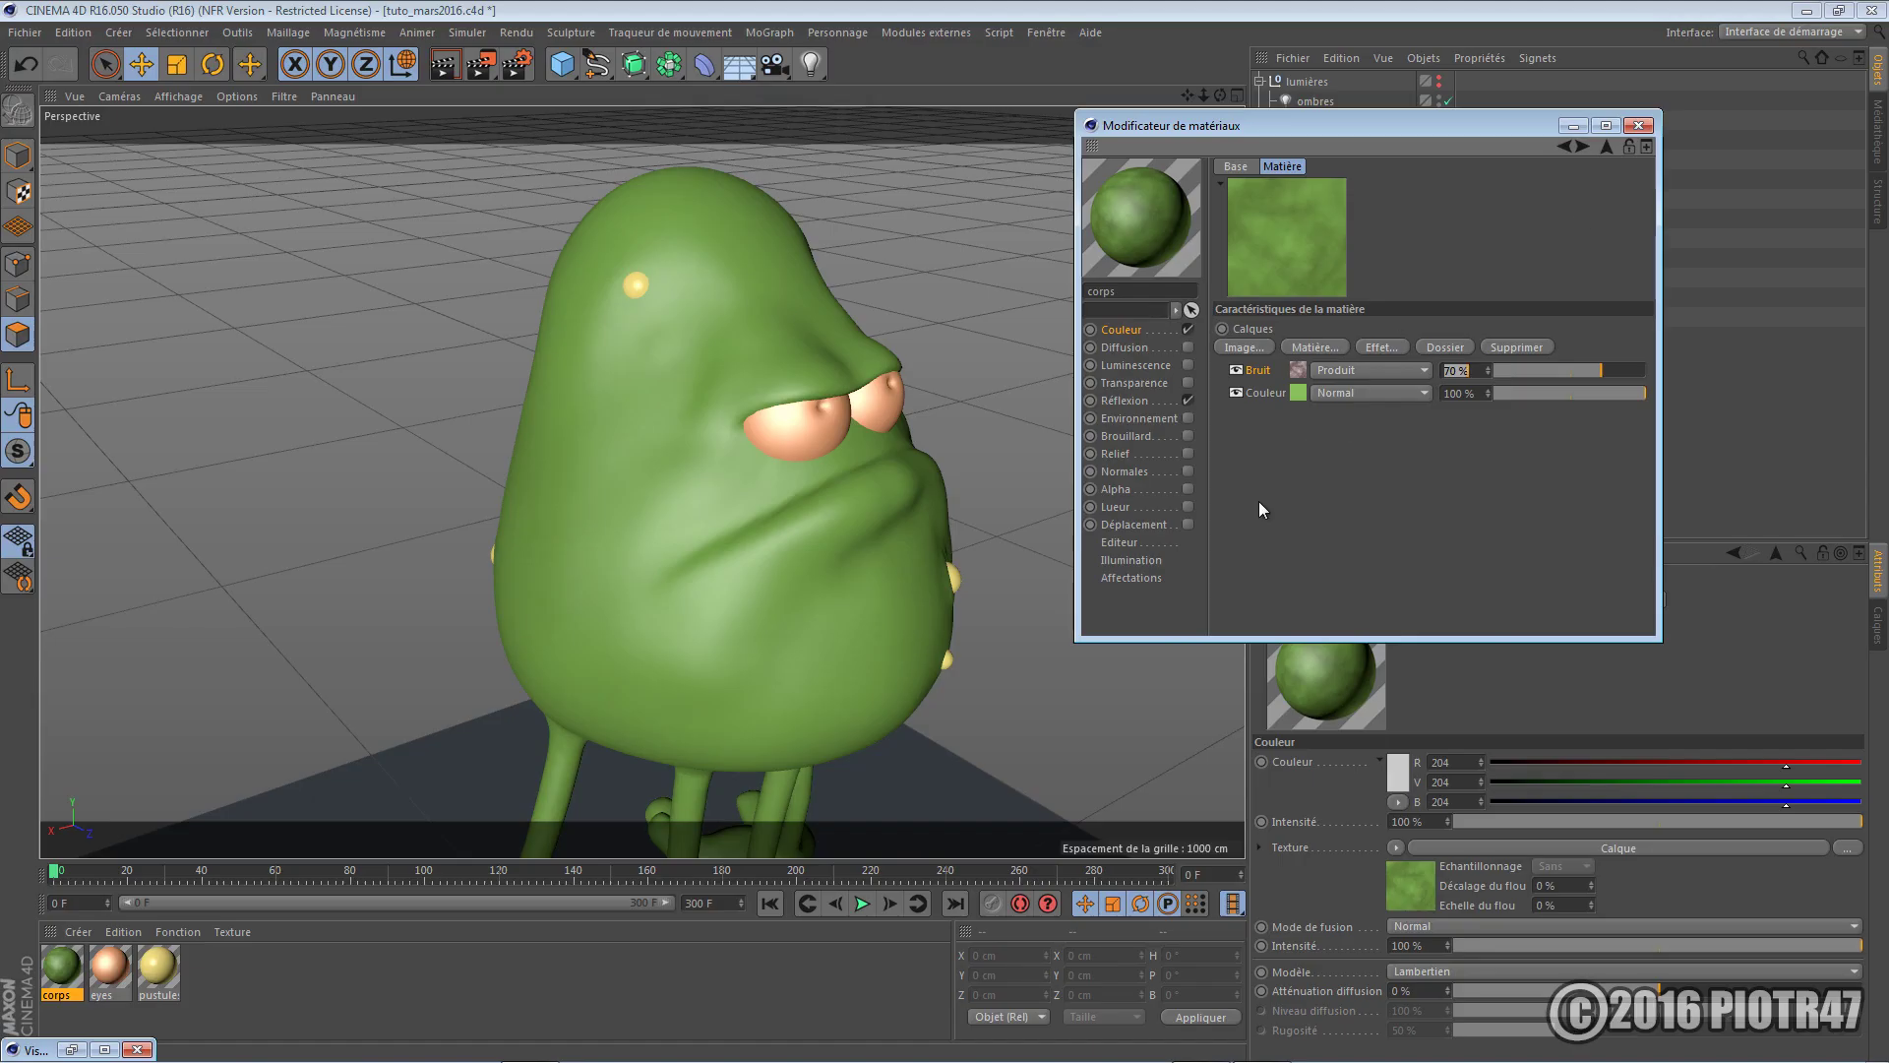
click(1346, 460)
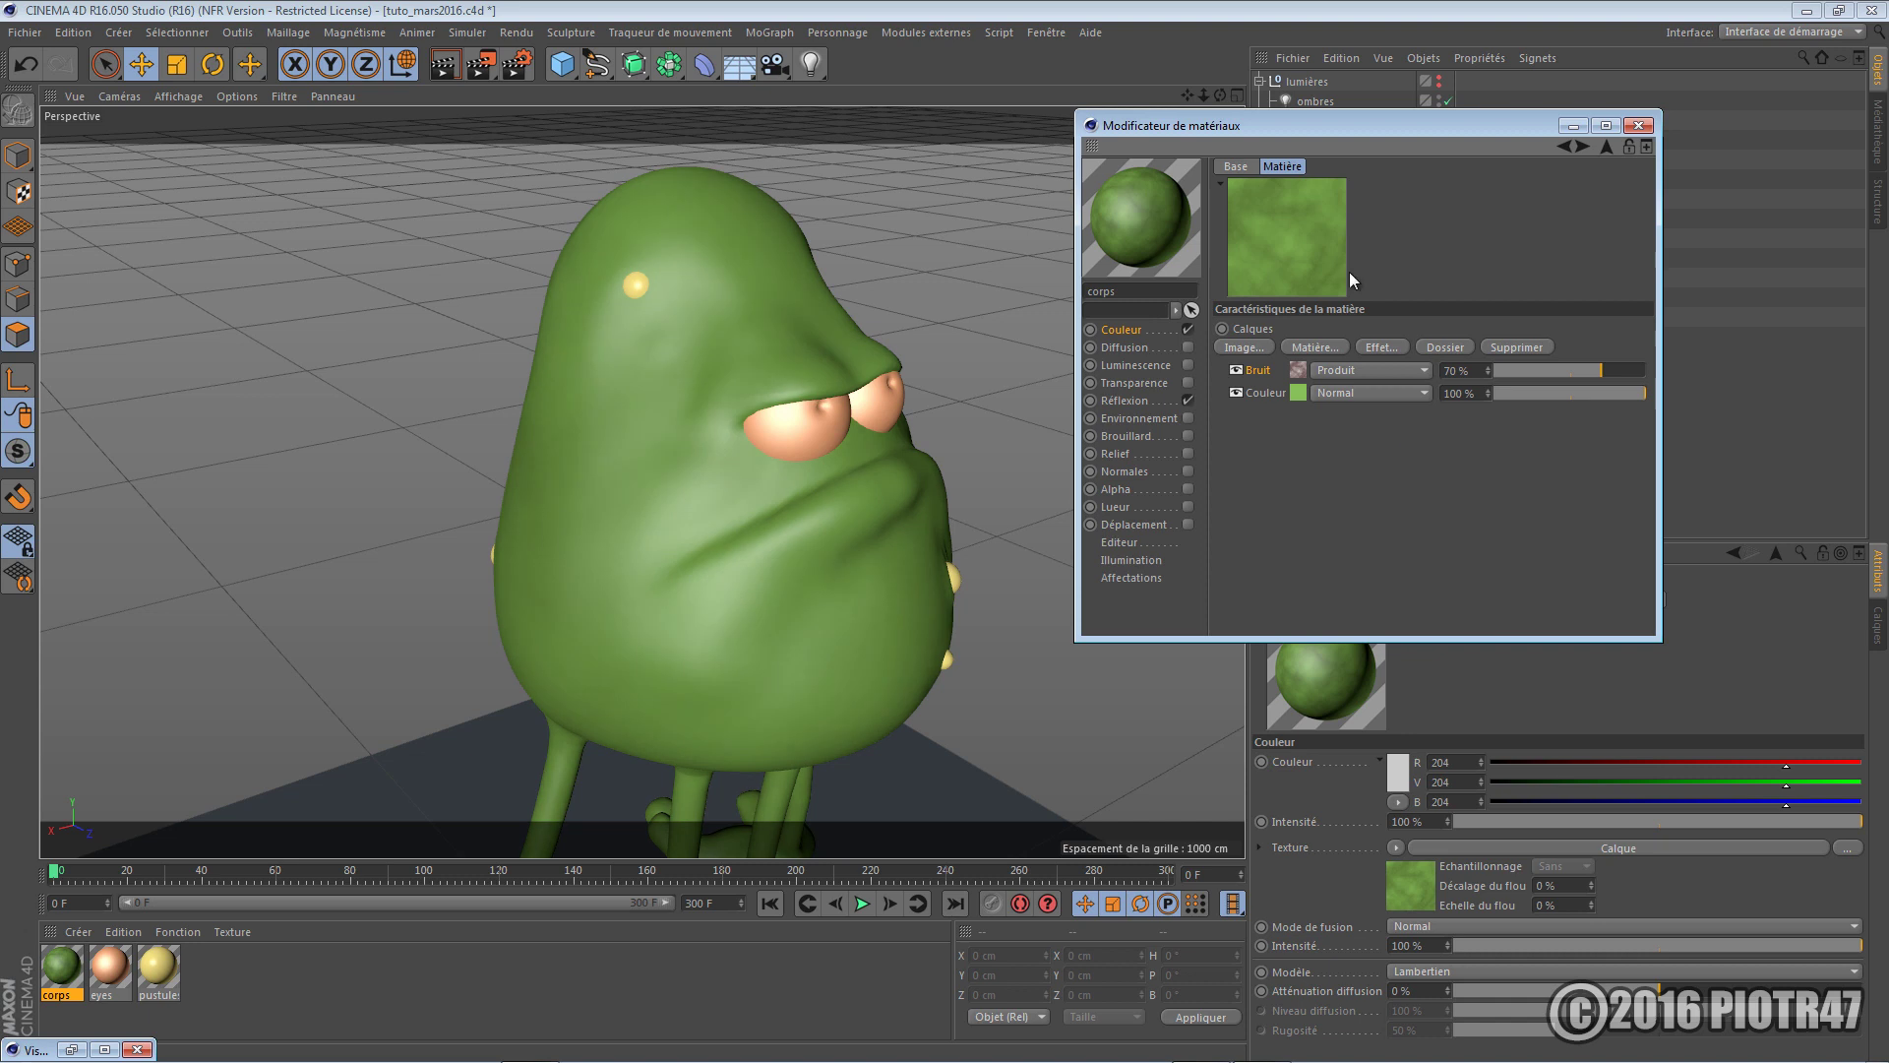
Add a second Bruit layer on top of the stack and set its Couleur 2 to pale yellow, RGB 241, 230, 153
click(1334, 352)
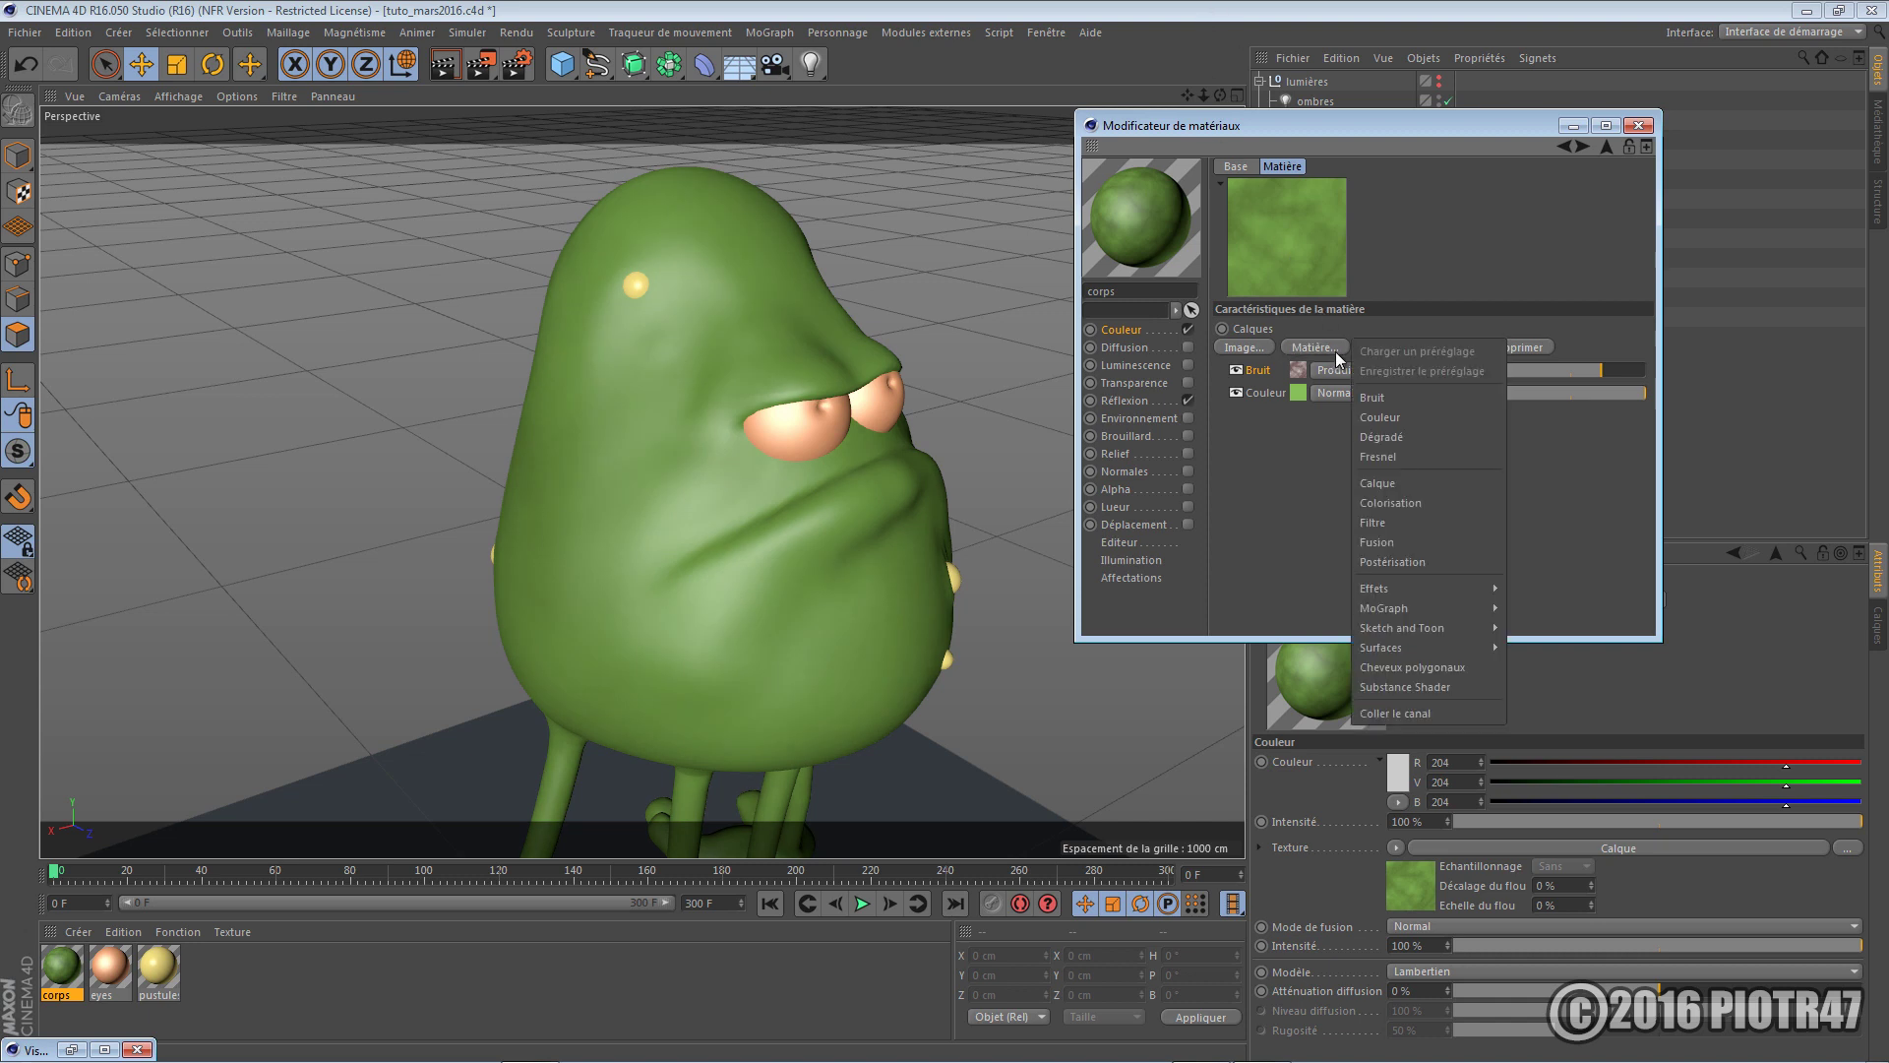
click(1395, 397)
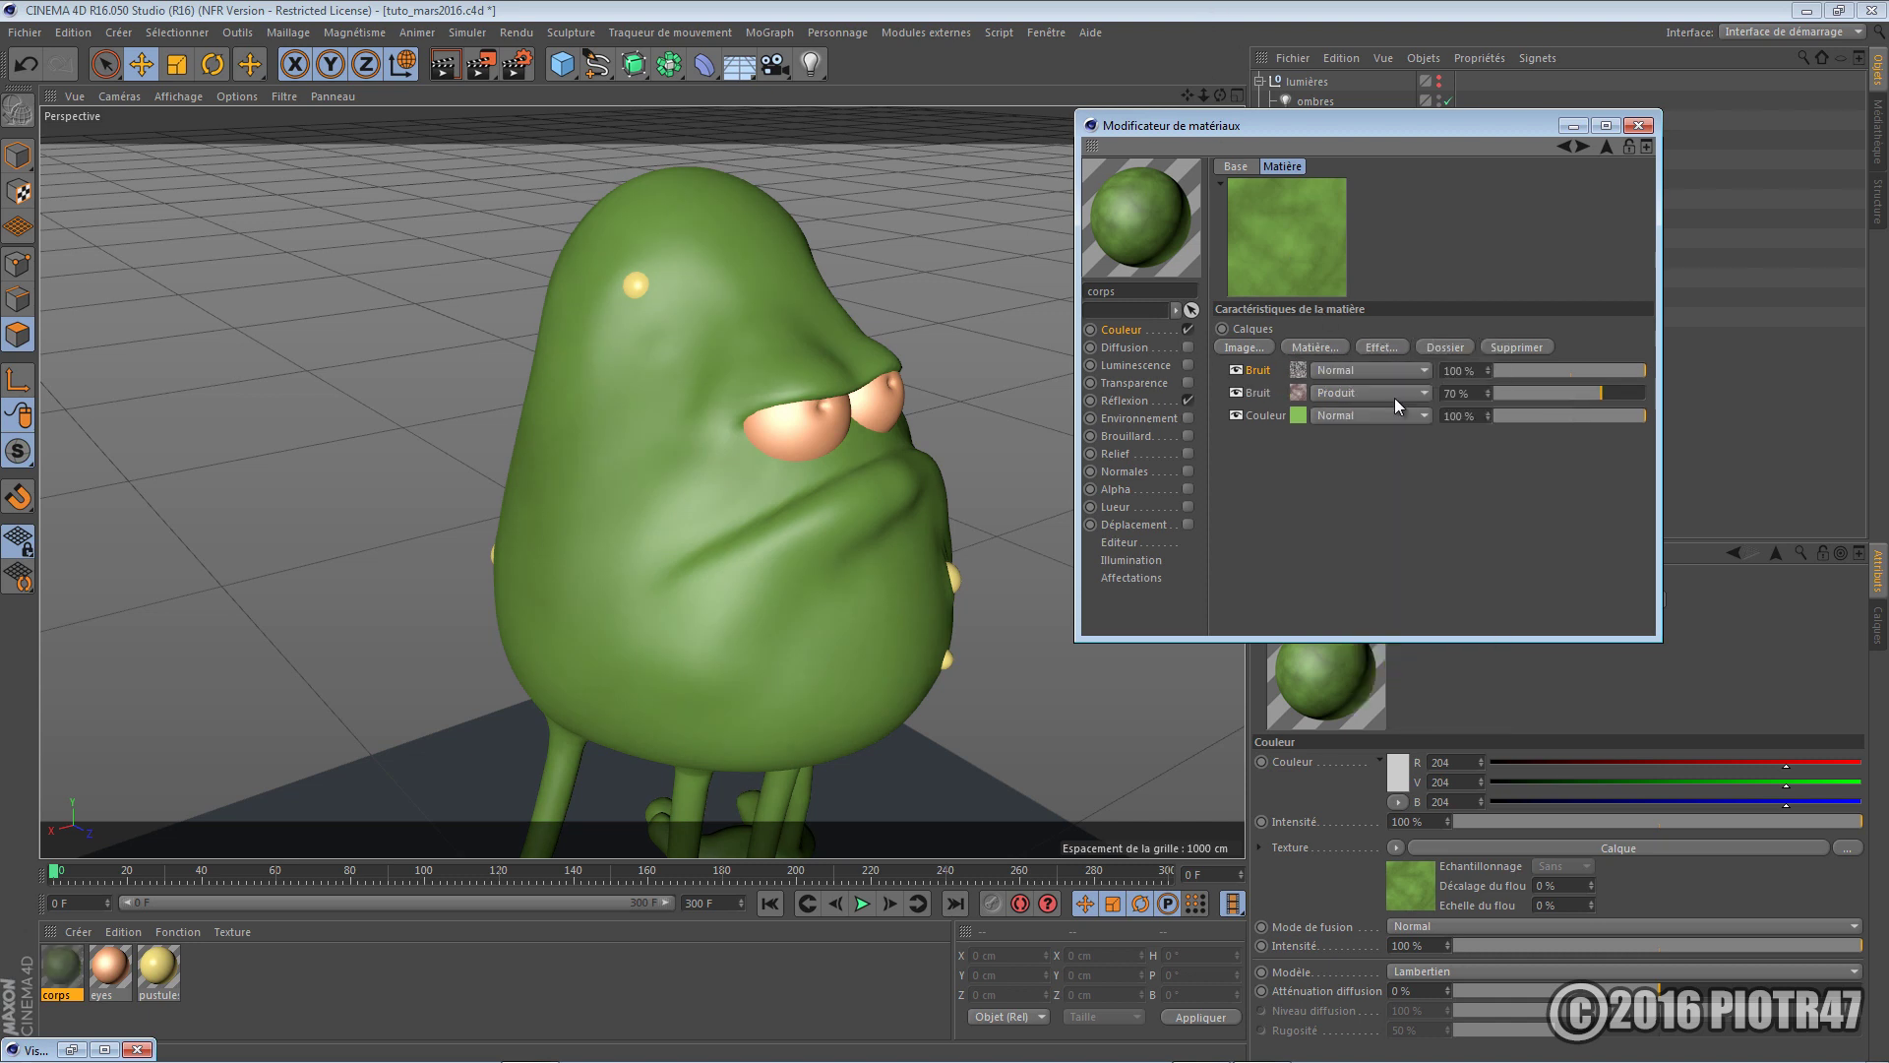
click(1297, 371)
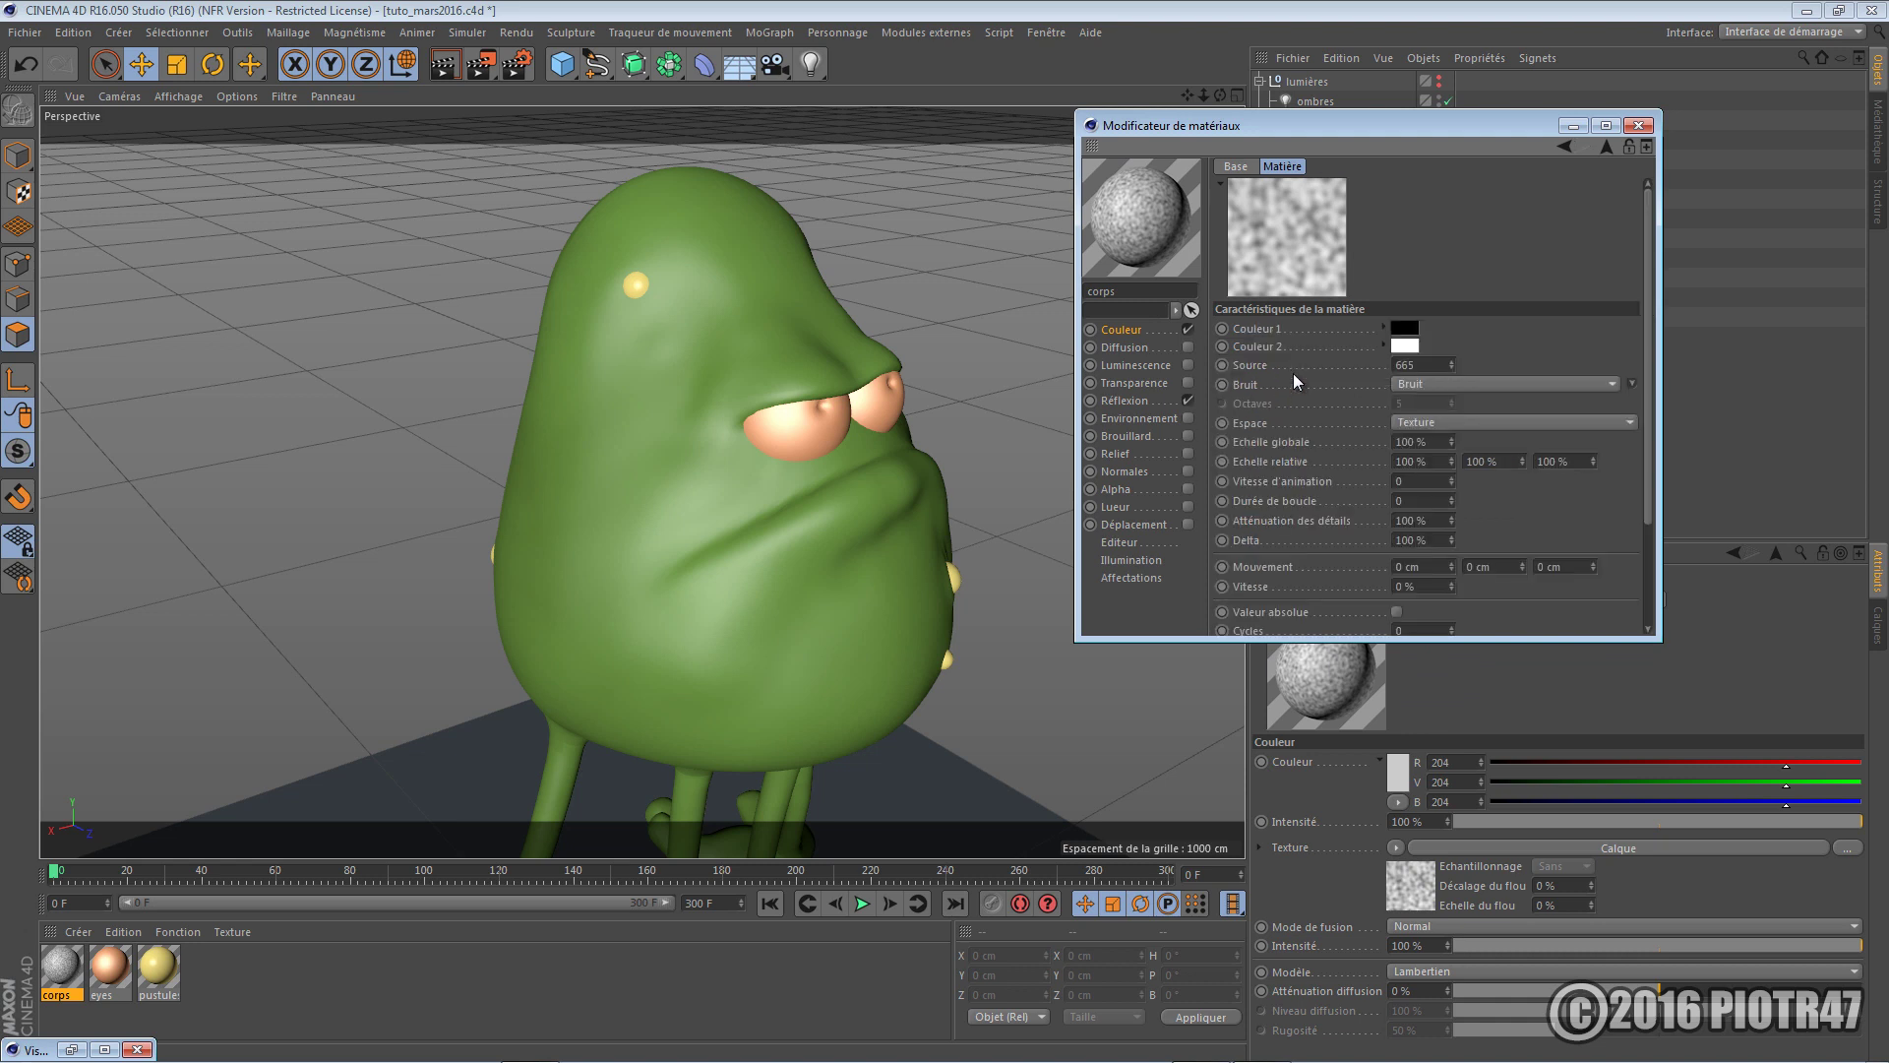
click(1405, 347)
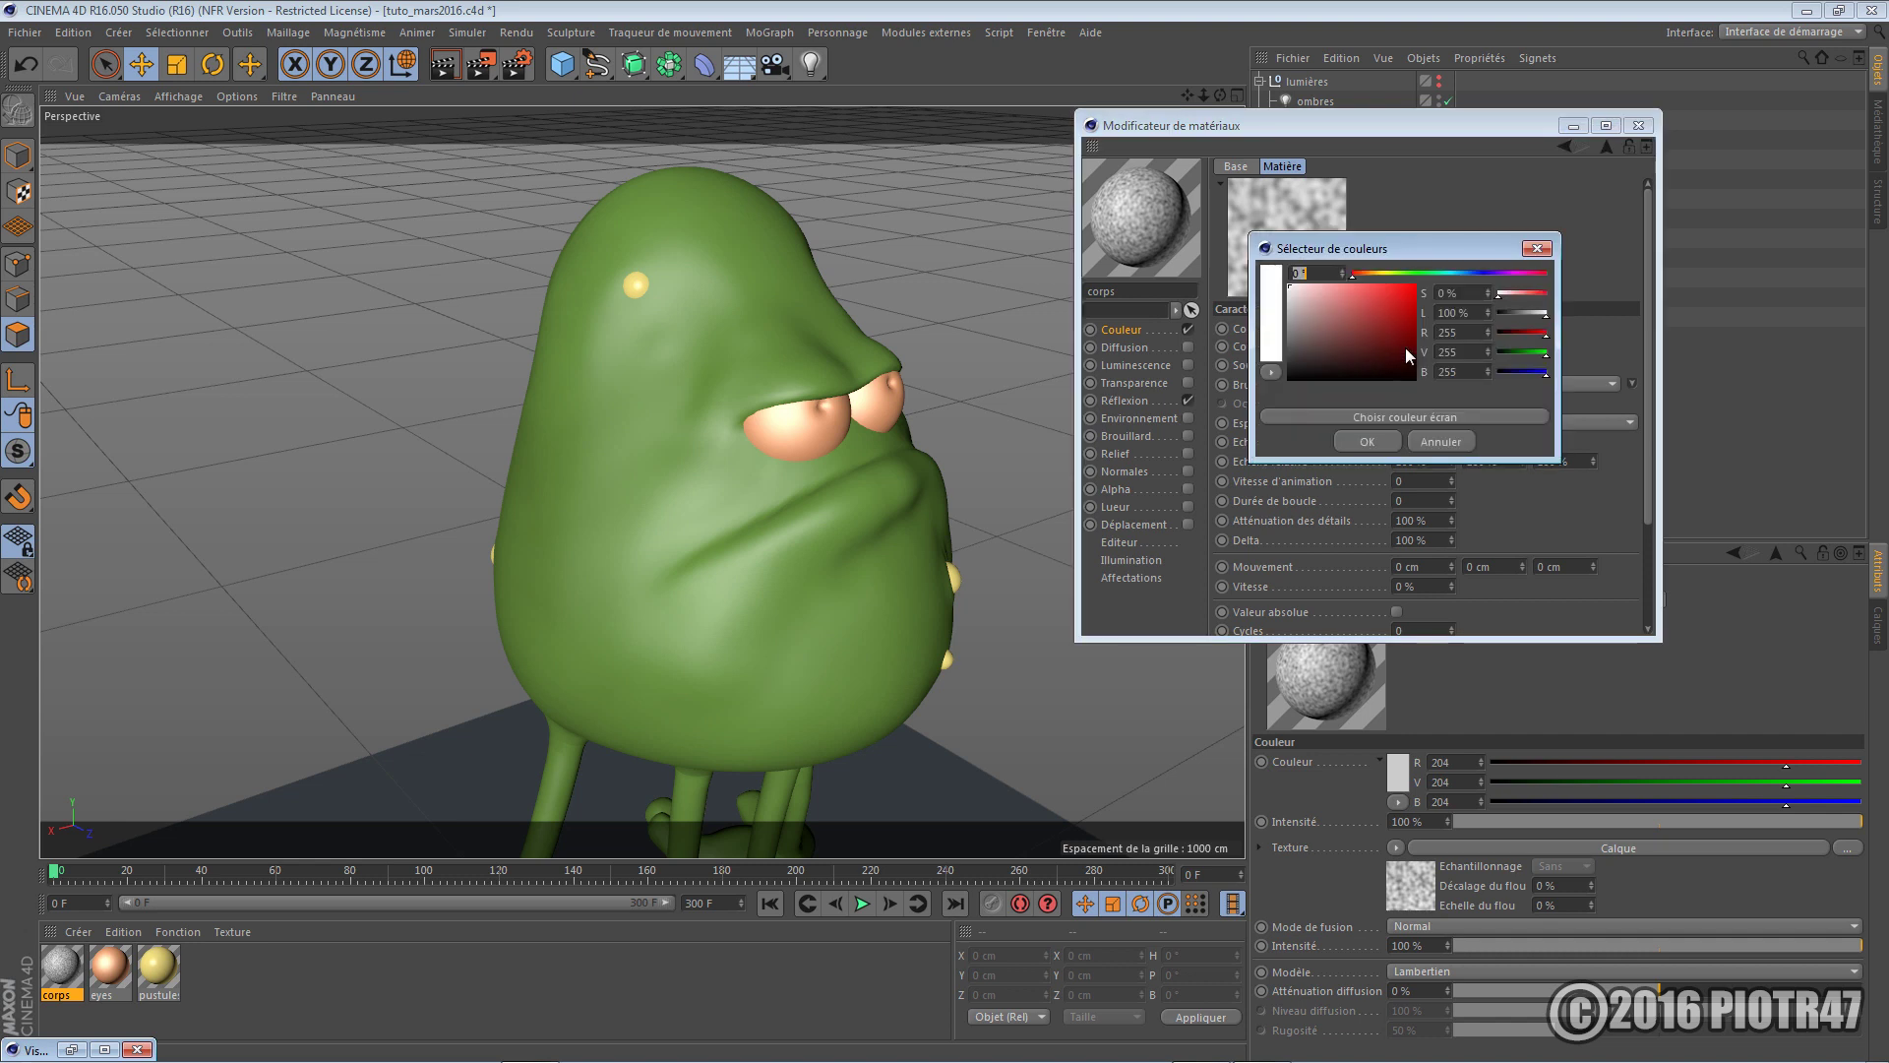
click(1380, 274)
drag(1370, 292, 1335, 292)
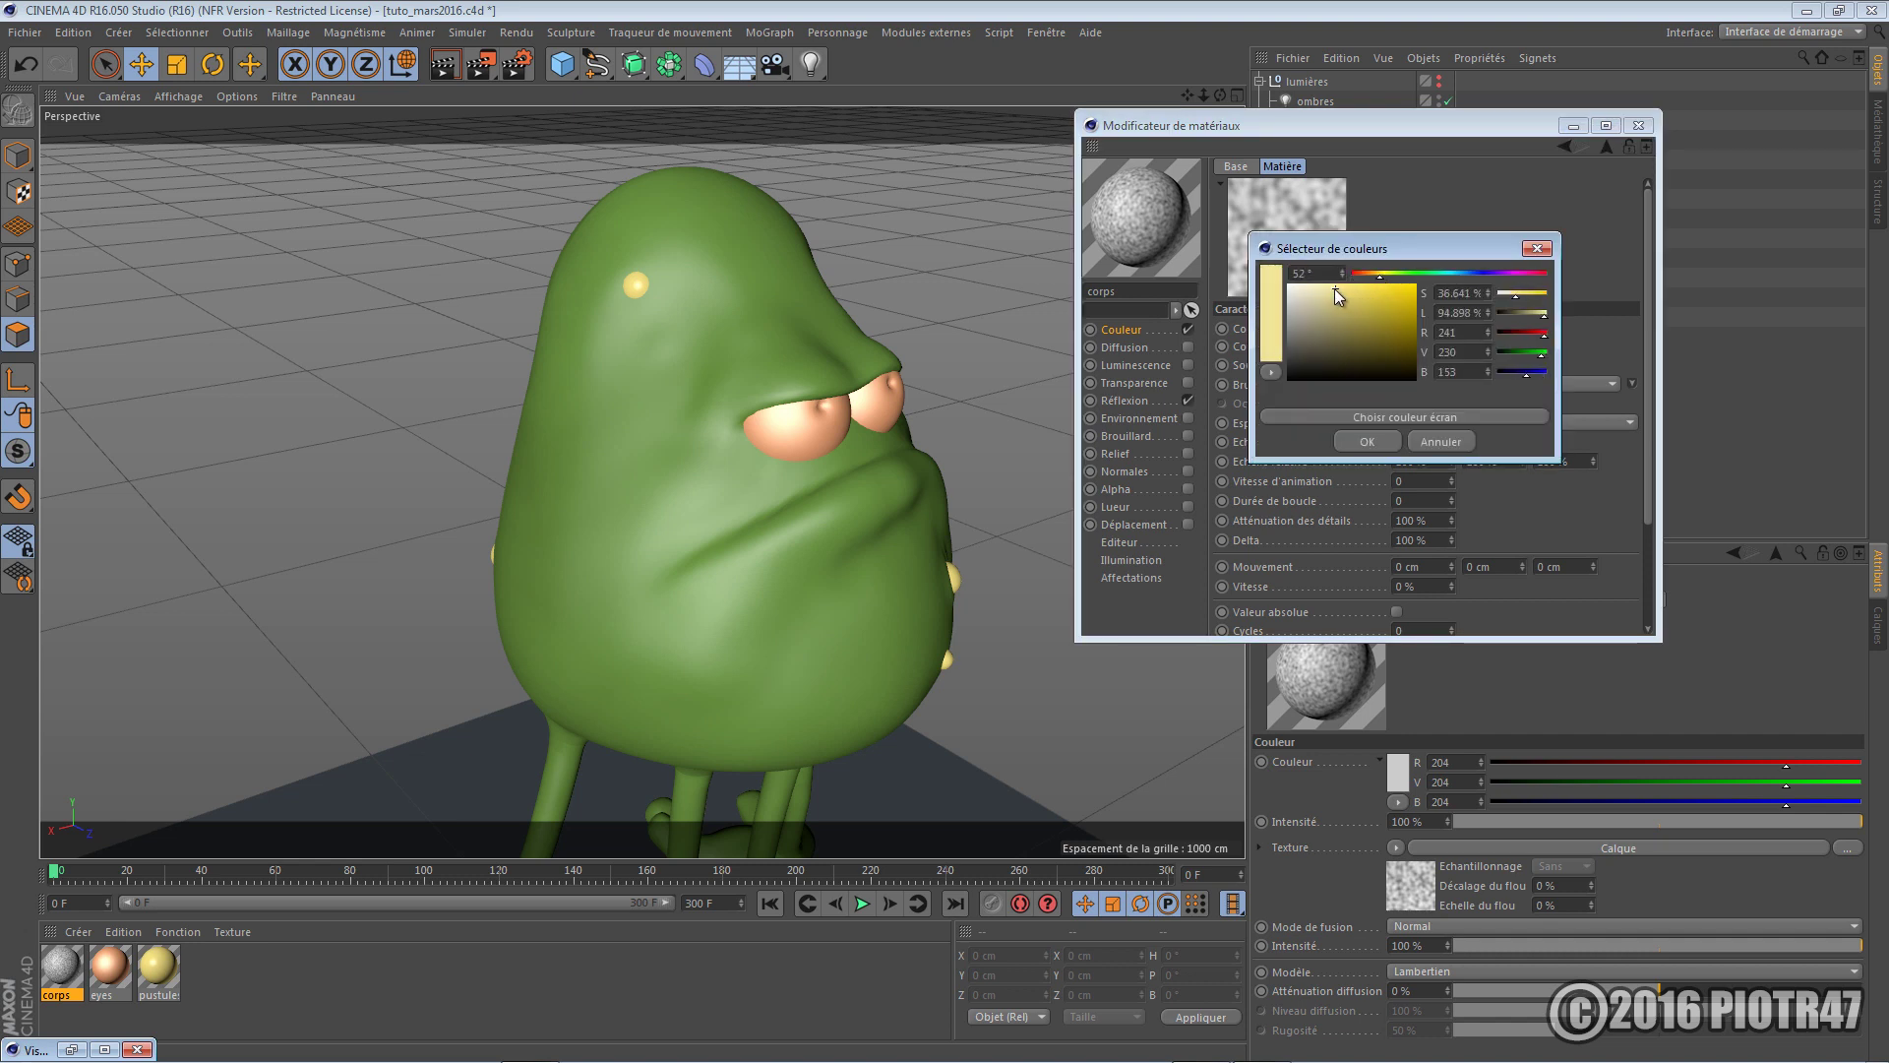
click(1365, 439)
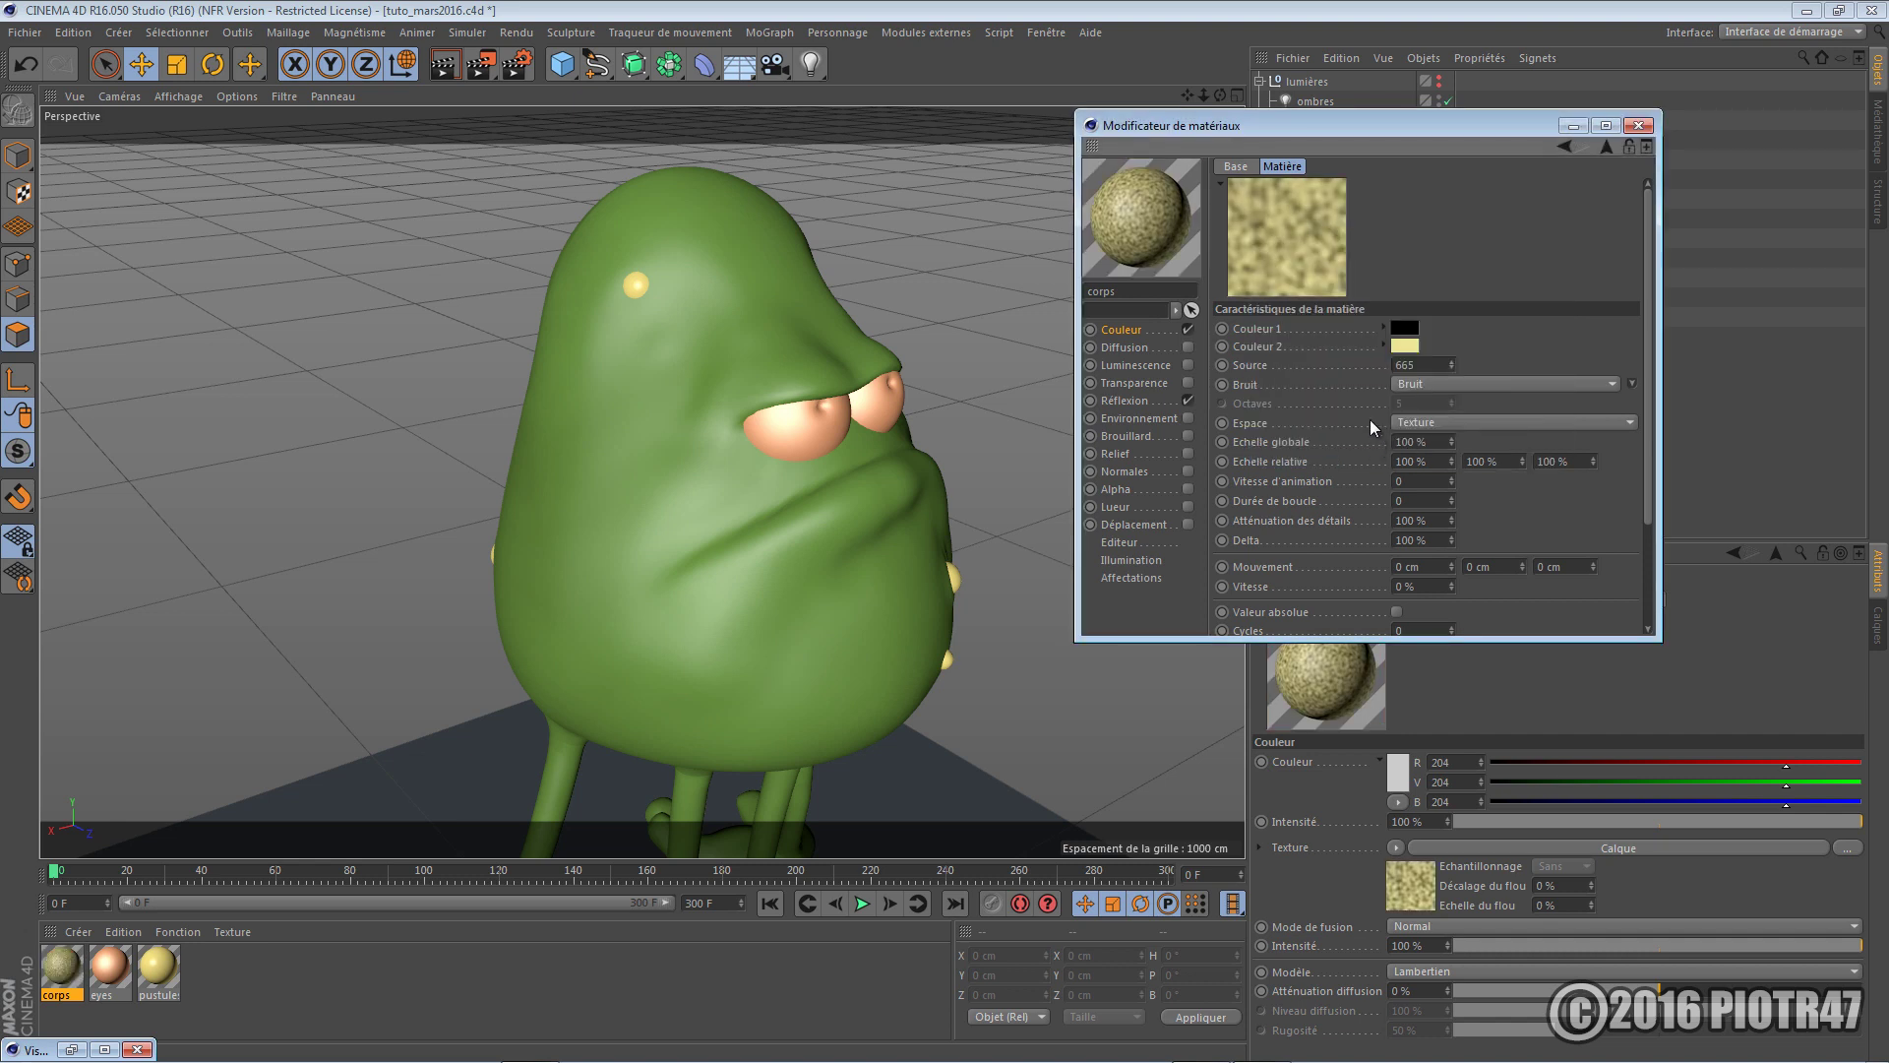
Set the pale yellow Bruit layer's Espace to Objet and return to the layer stack
click(1439, 429)
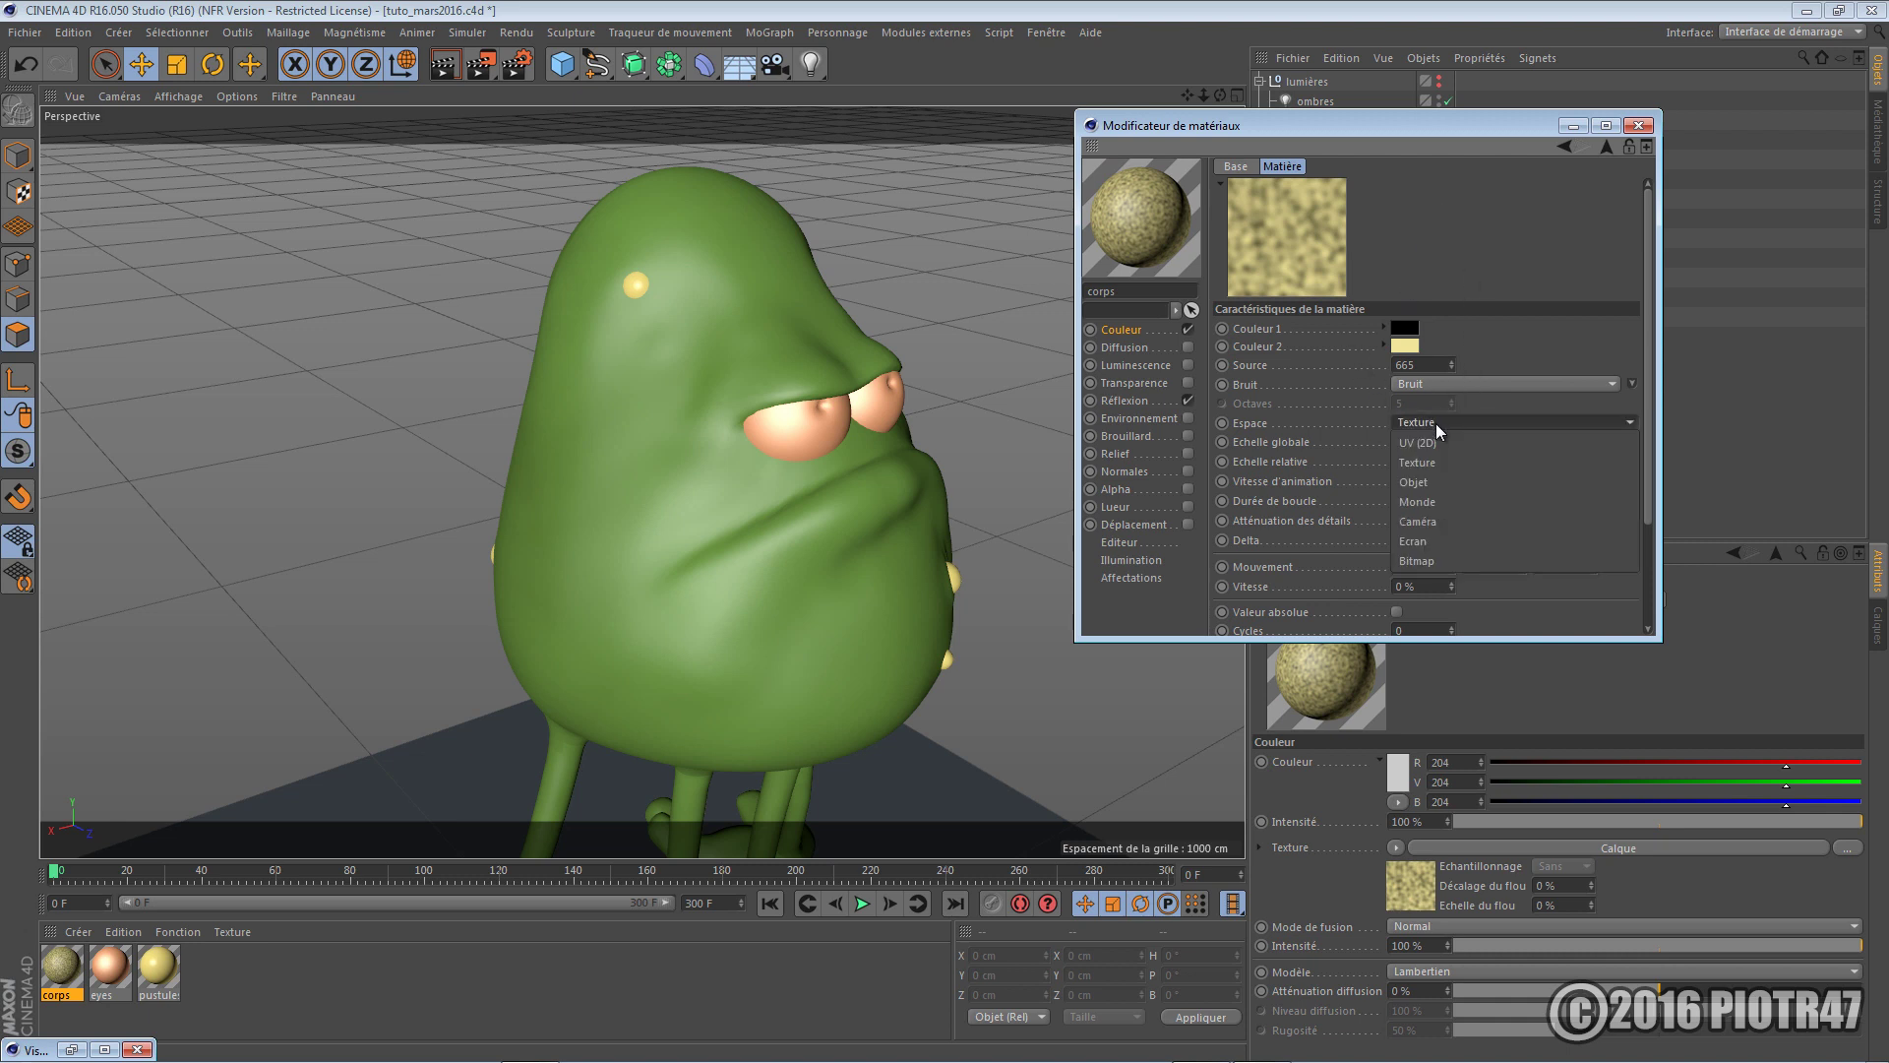
click(1432, 486)
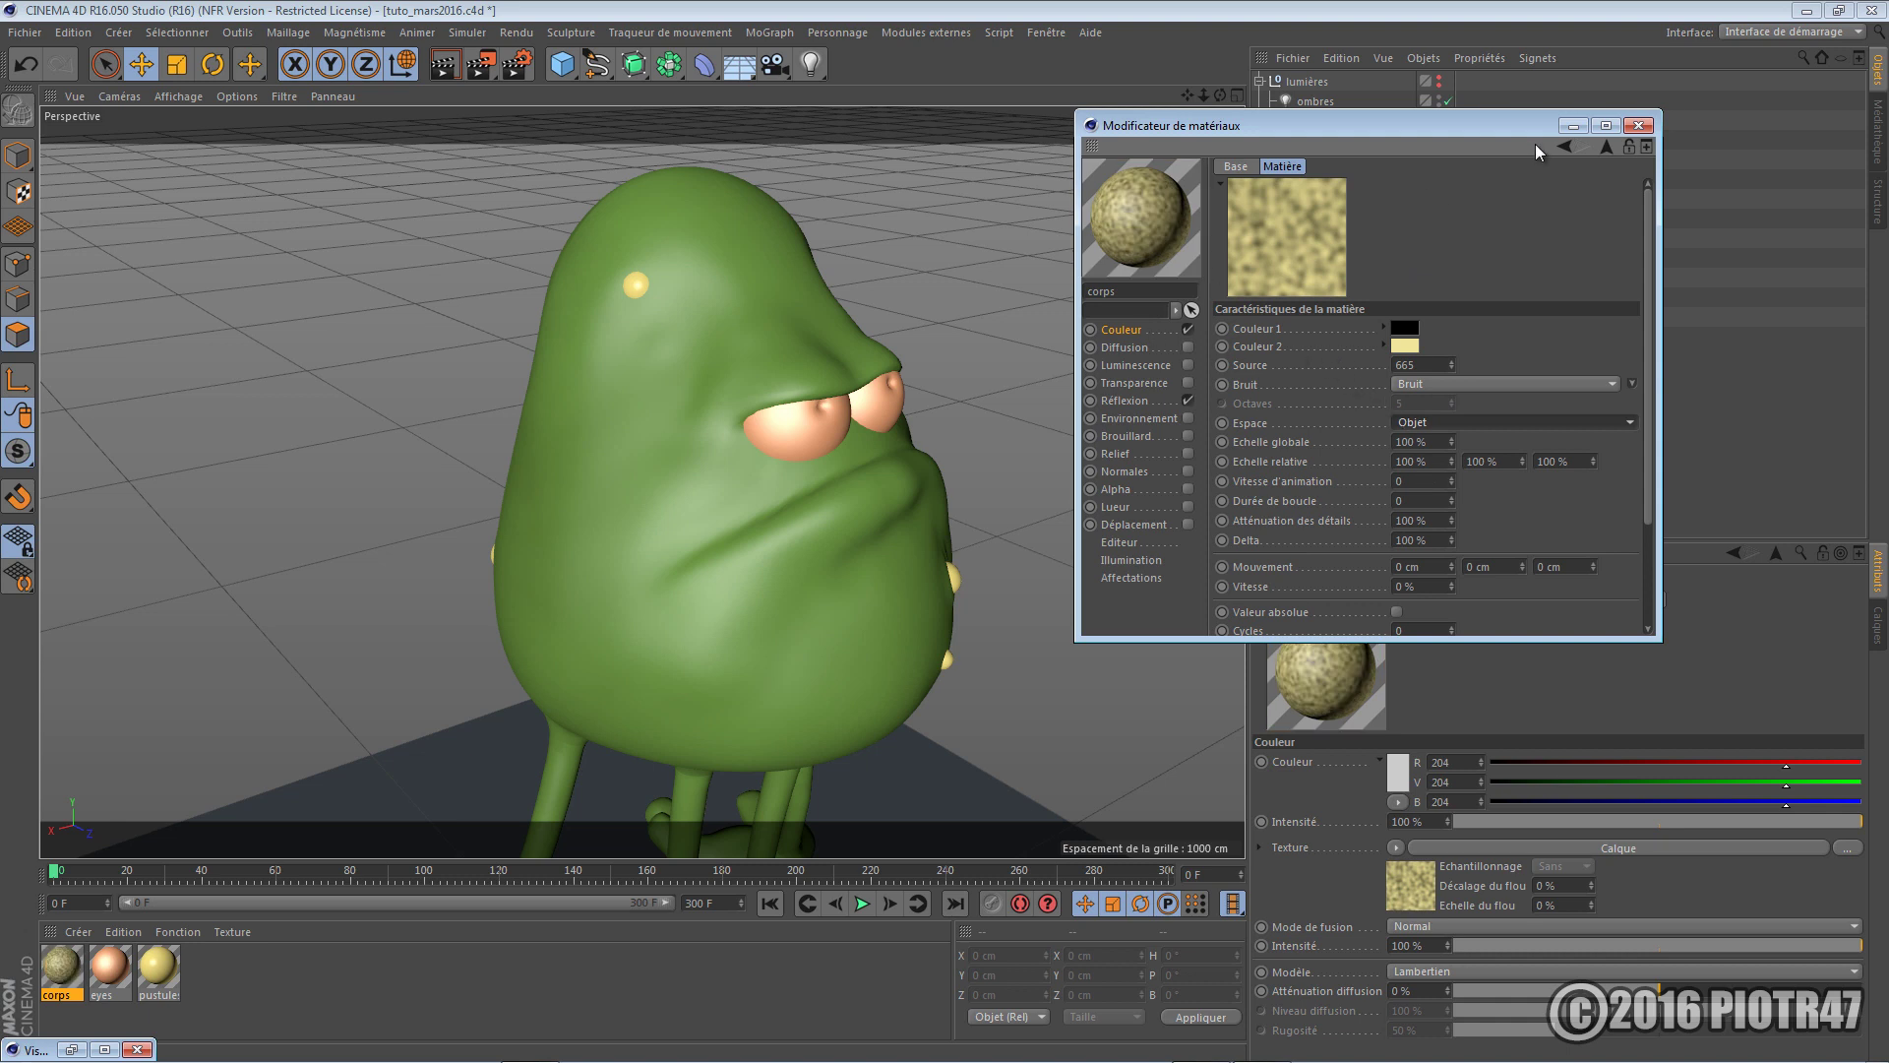
click(1563, 145)
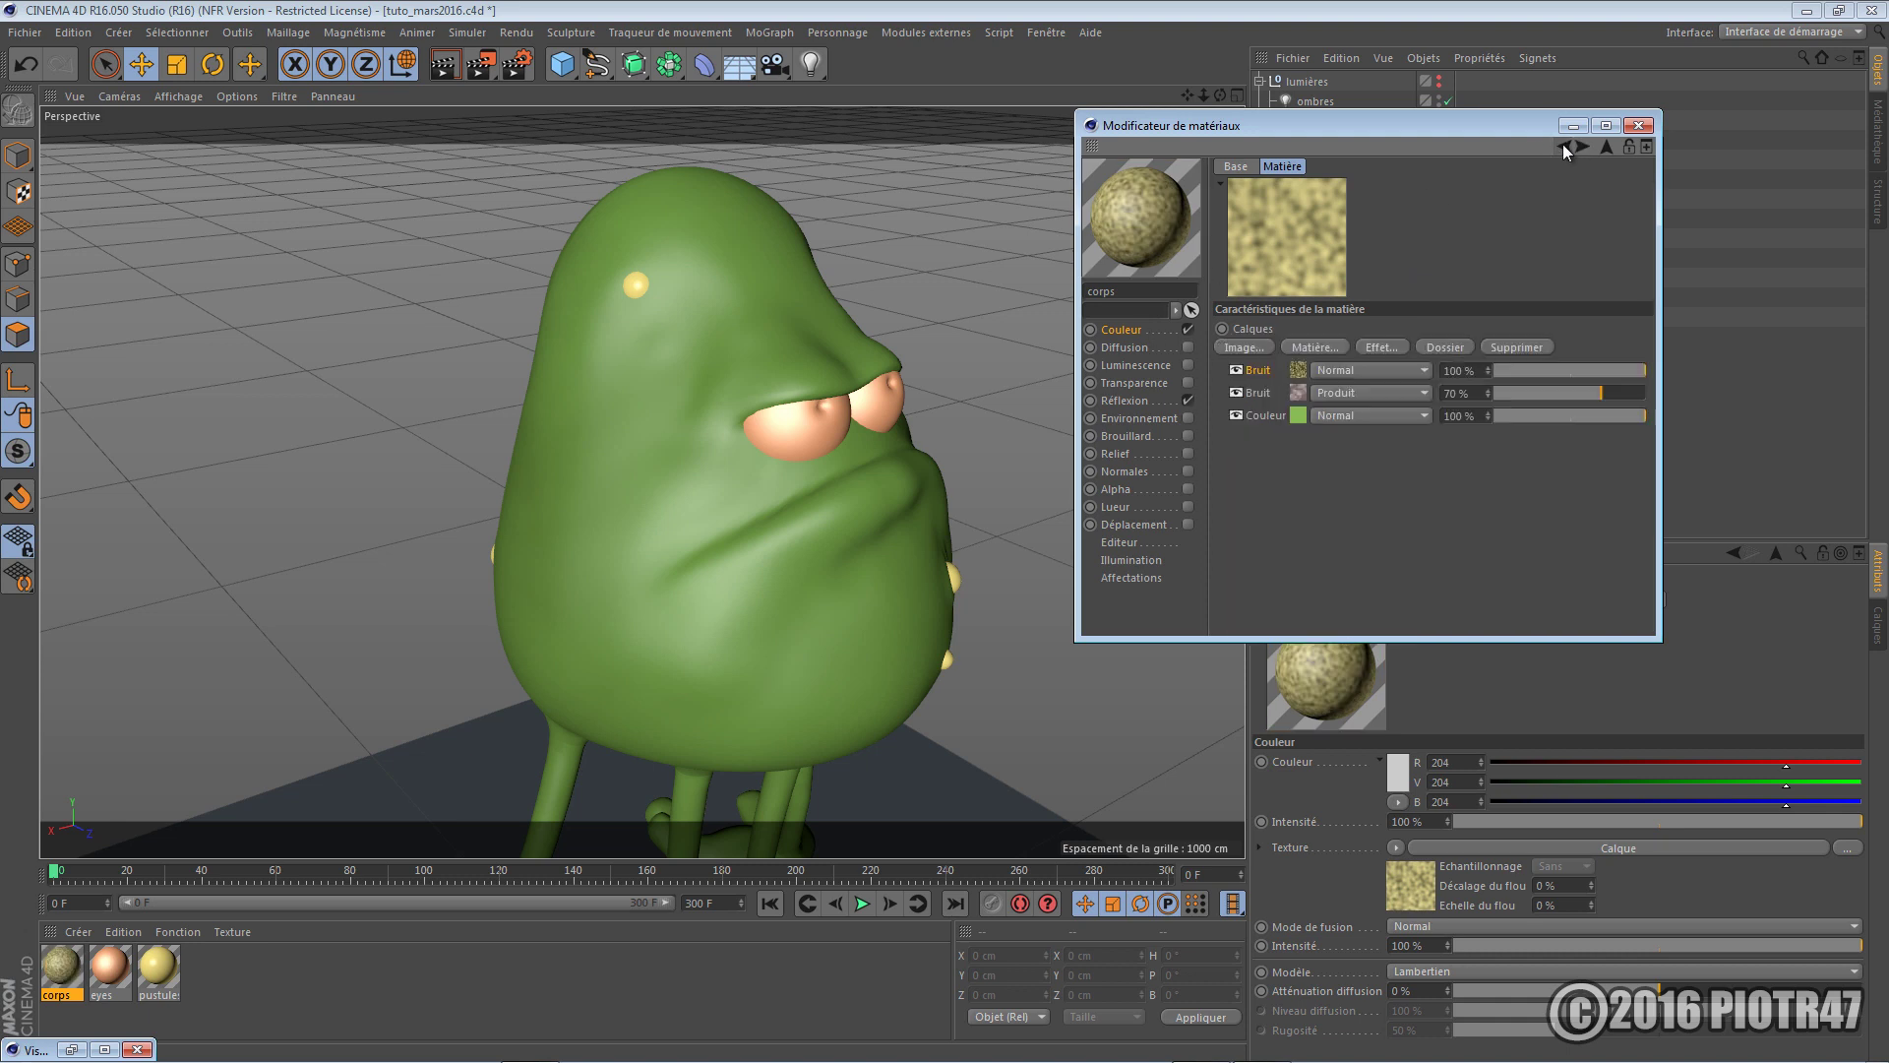
Try the Lumière tamisée and Eclaircir blend modes on the top Bruit layer
click(1327, 370)
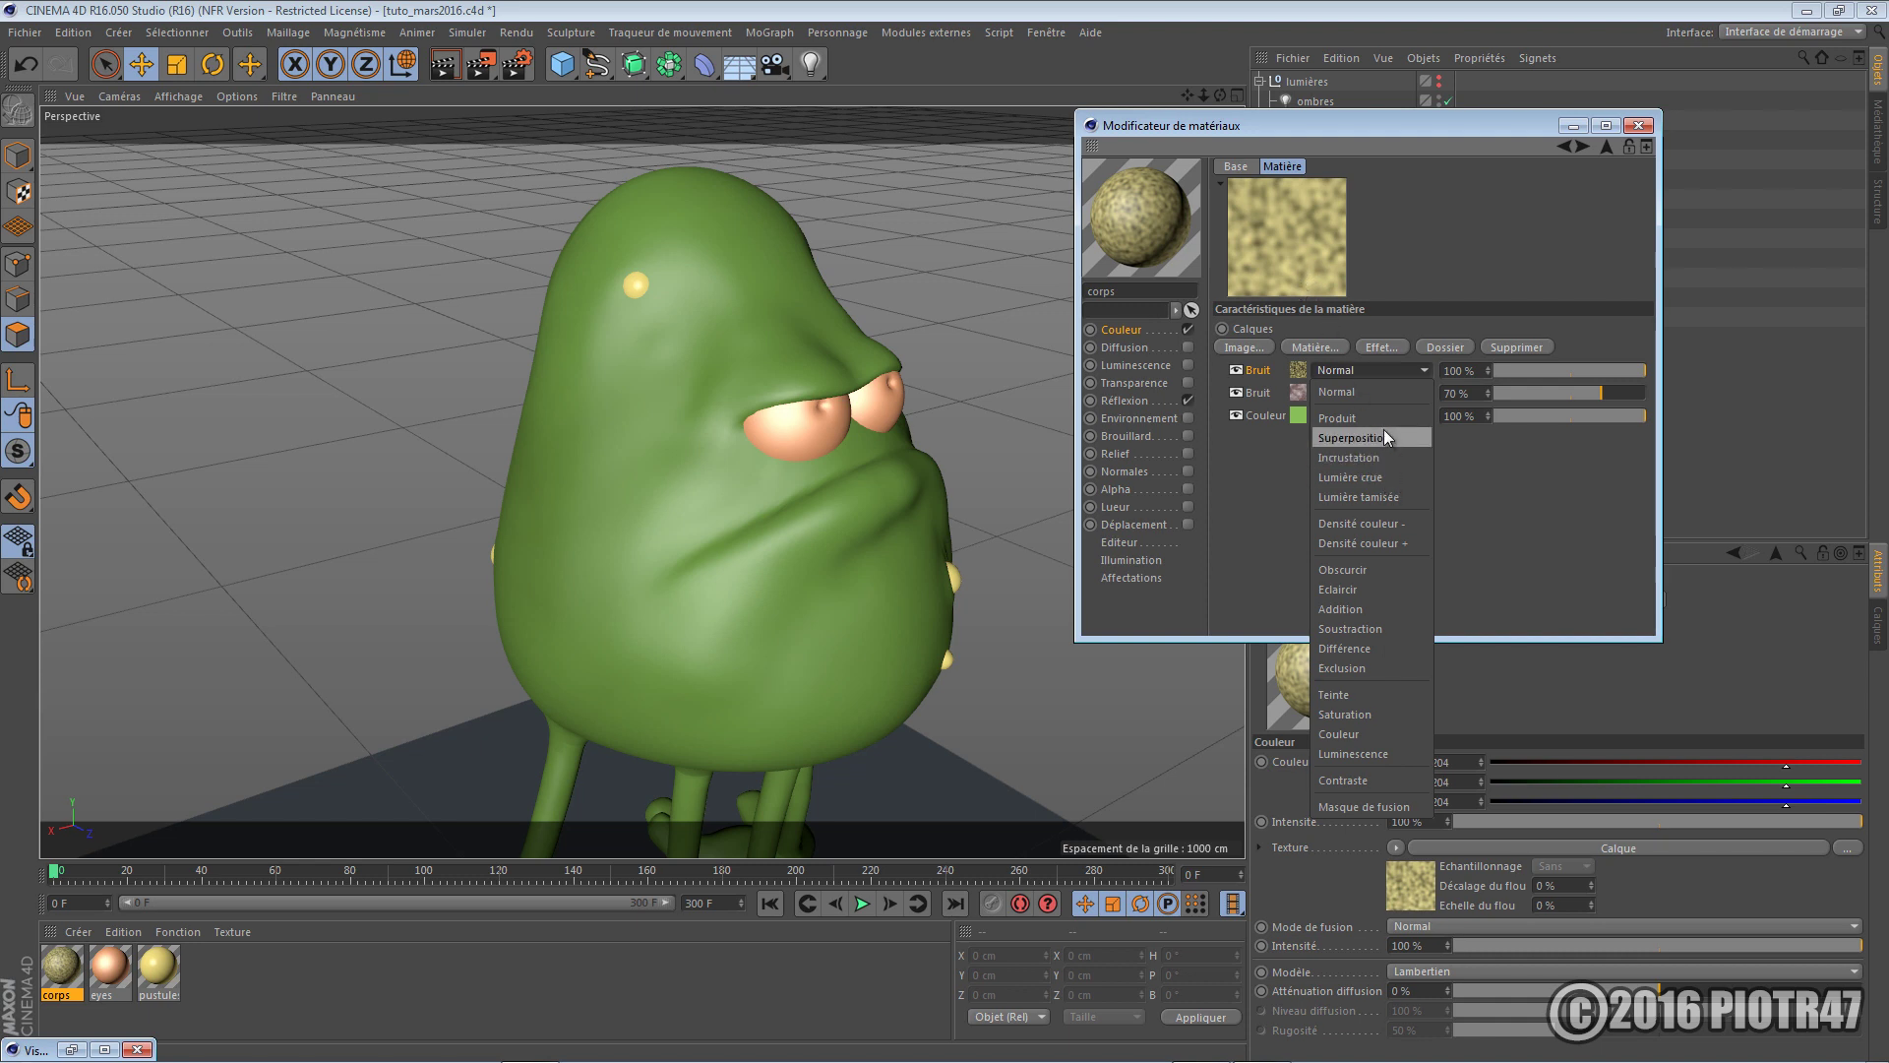
click(1373, 498)
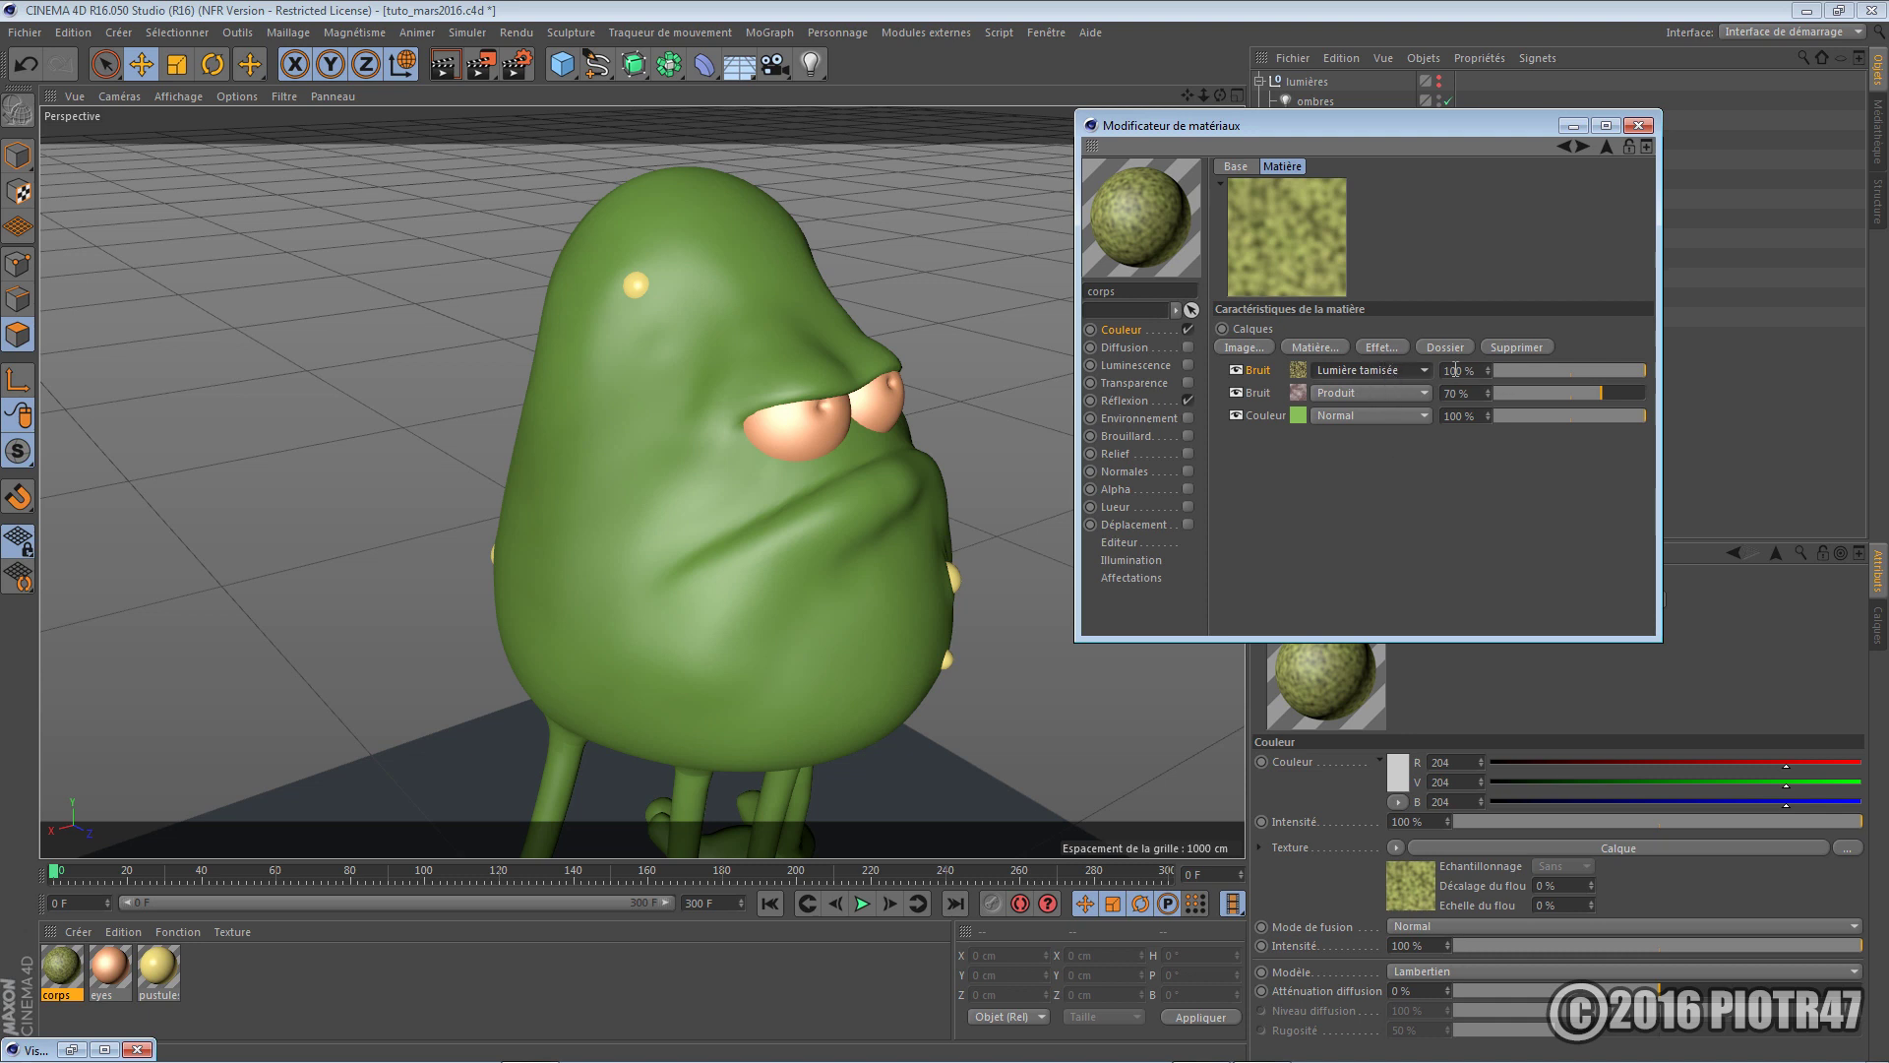
click(1388, 370)
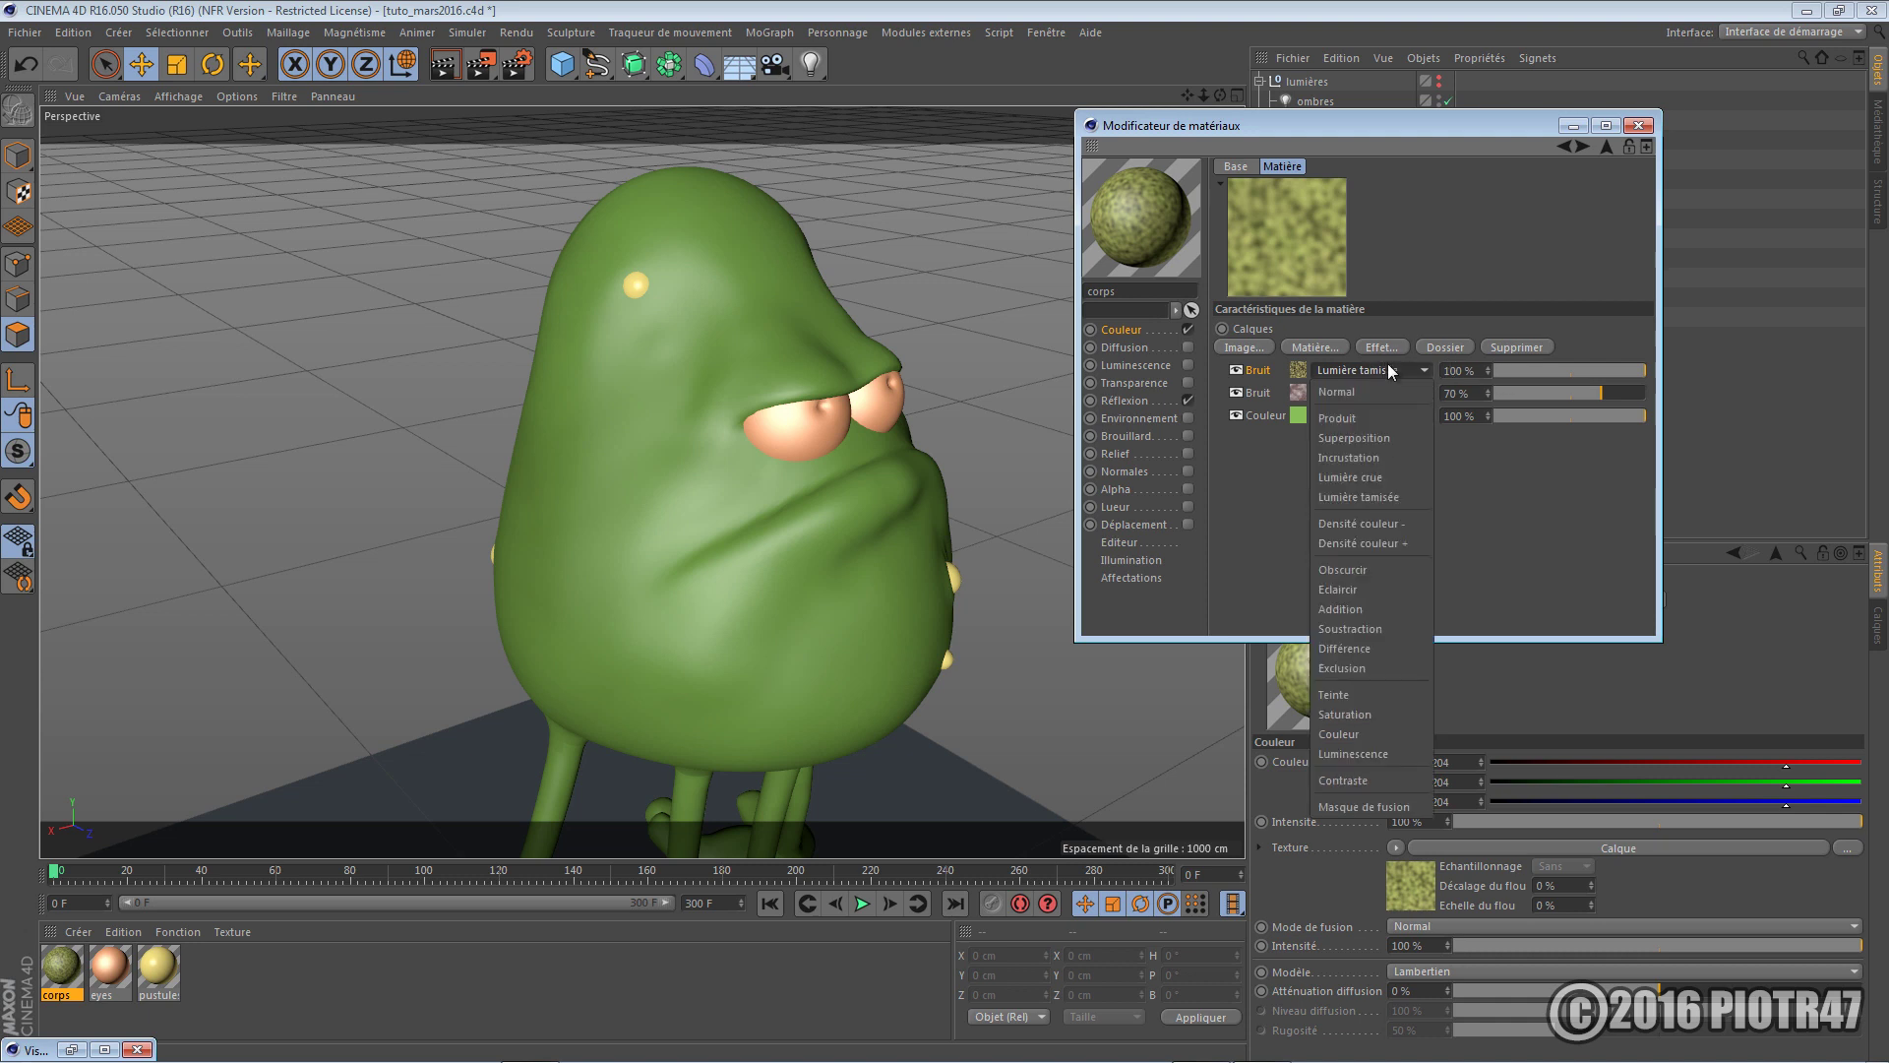
click(1350, 589)
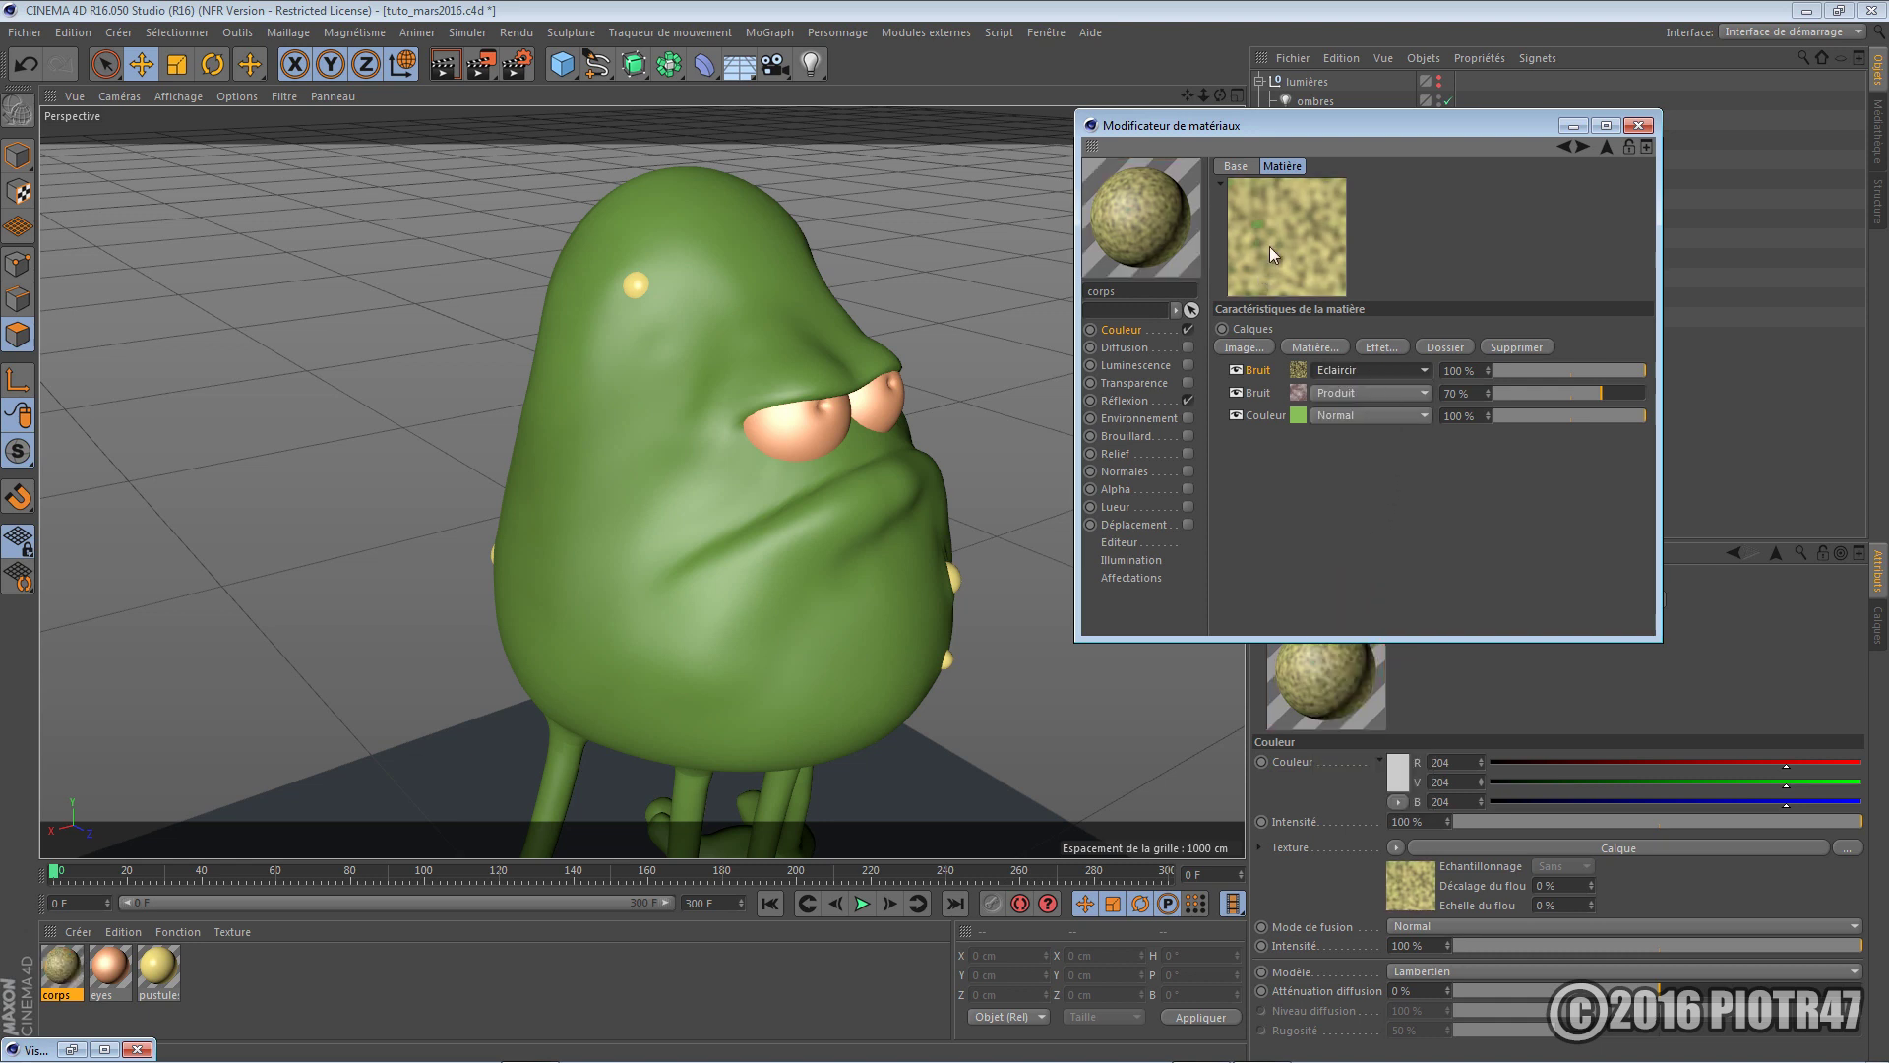
Set the top Bruit layer's blend mode to Superposition and compare the texture with that layer hidden and shown
click(1366, 370)
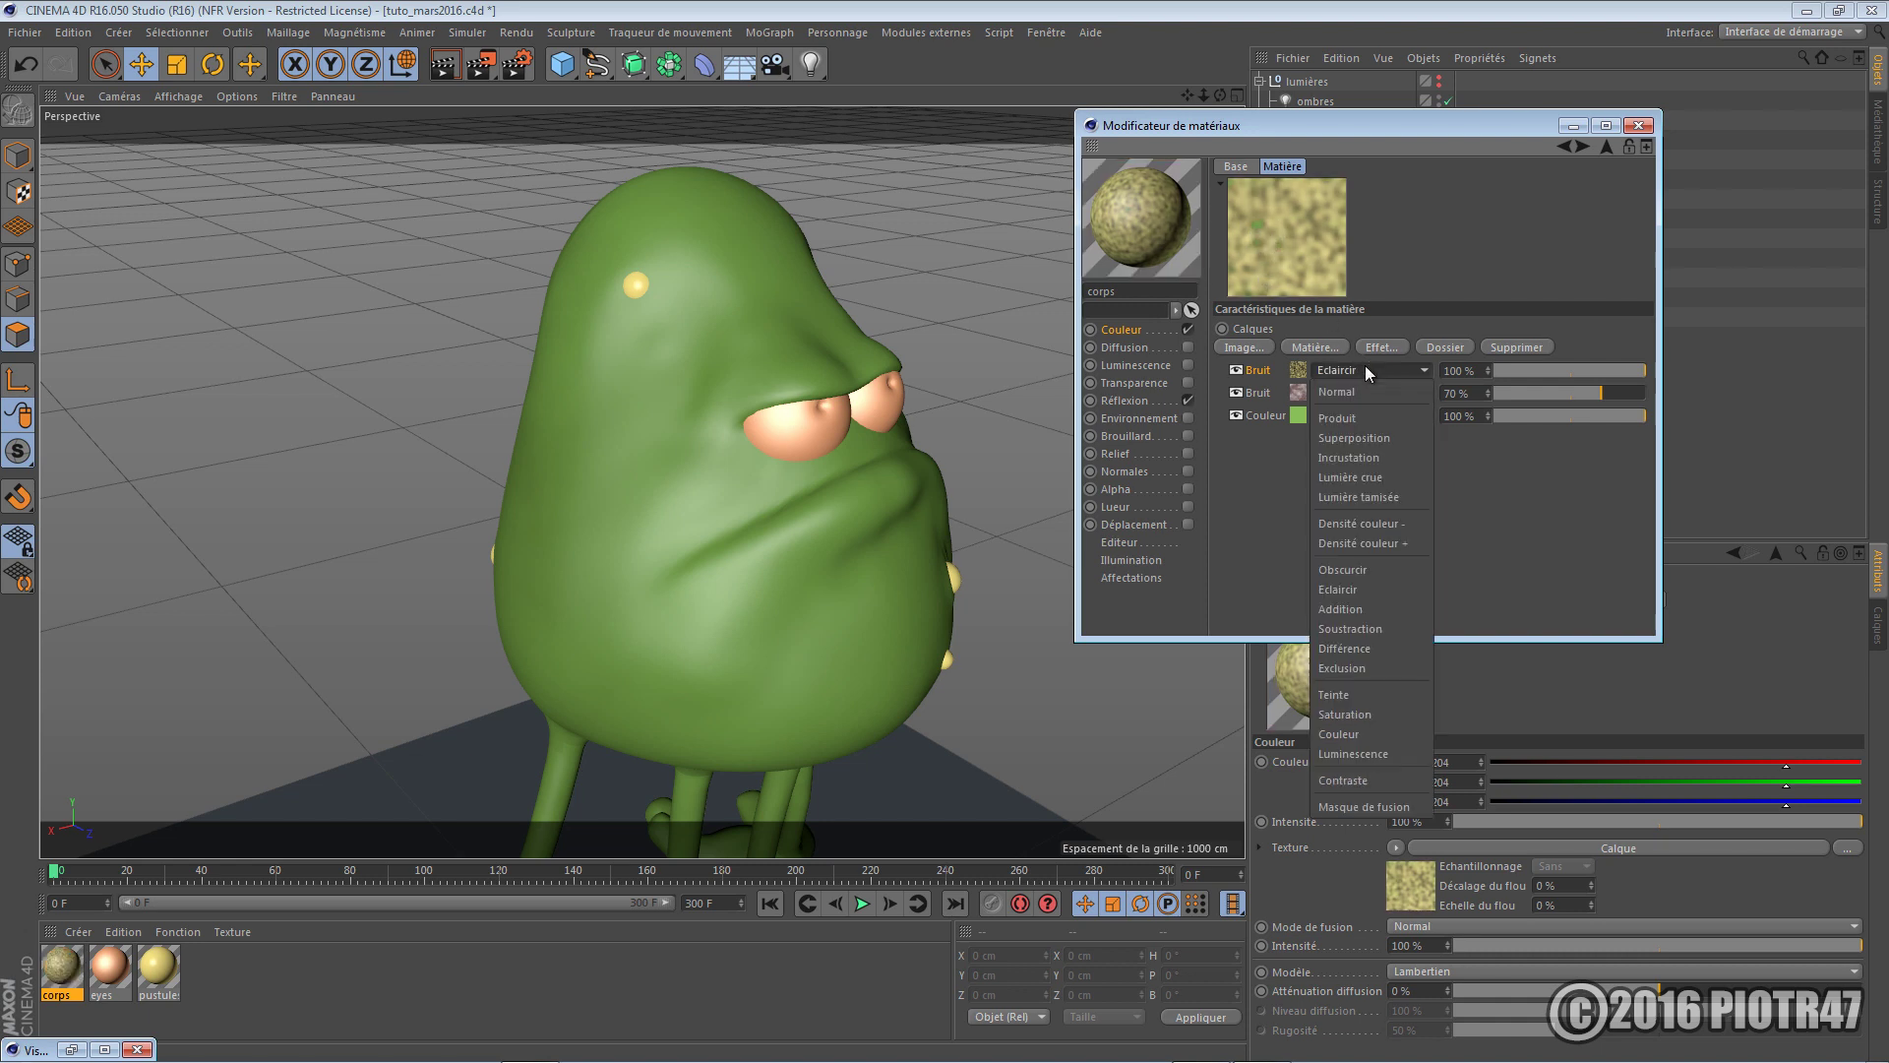
click(1363, 436)
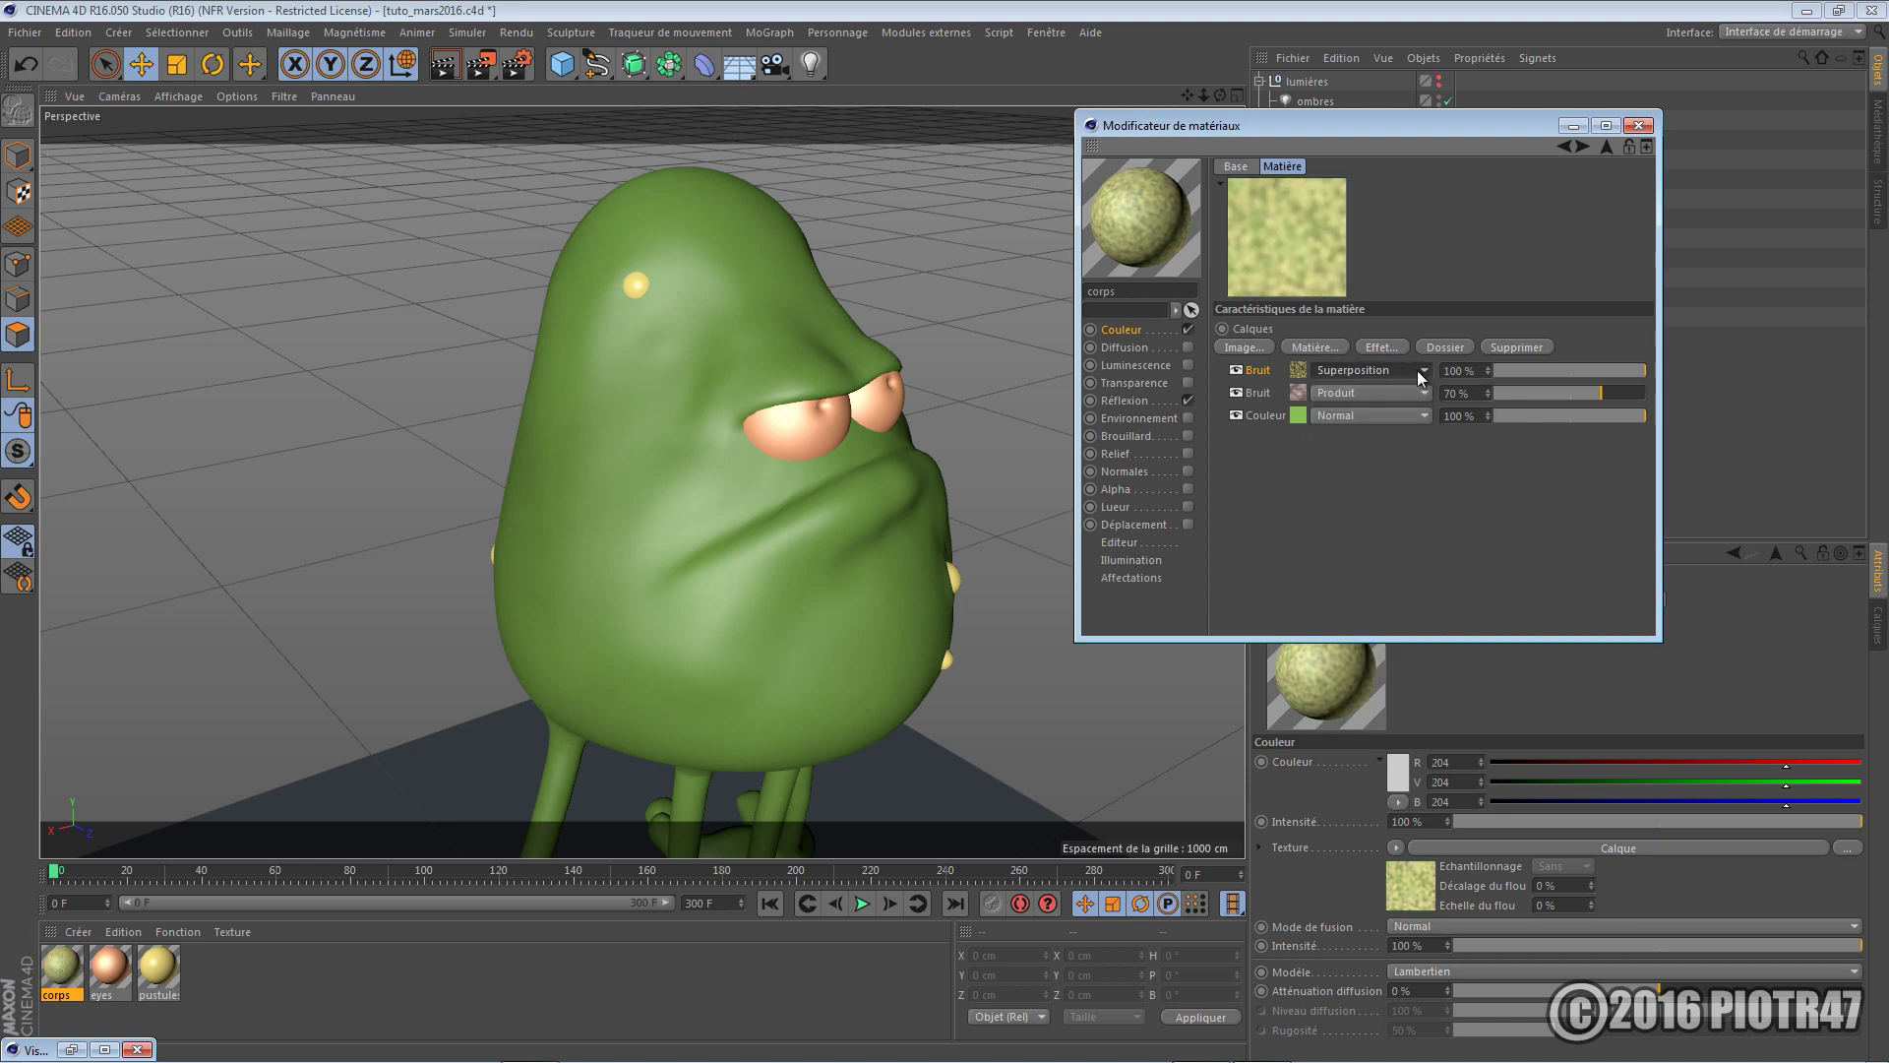
click(1232, 370)
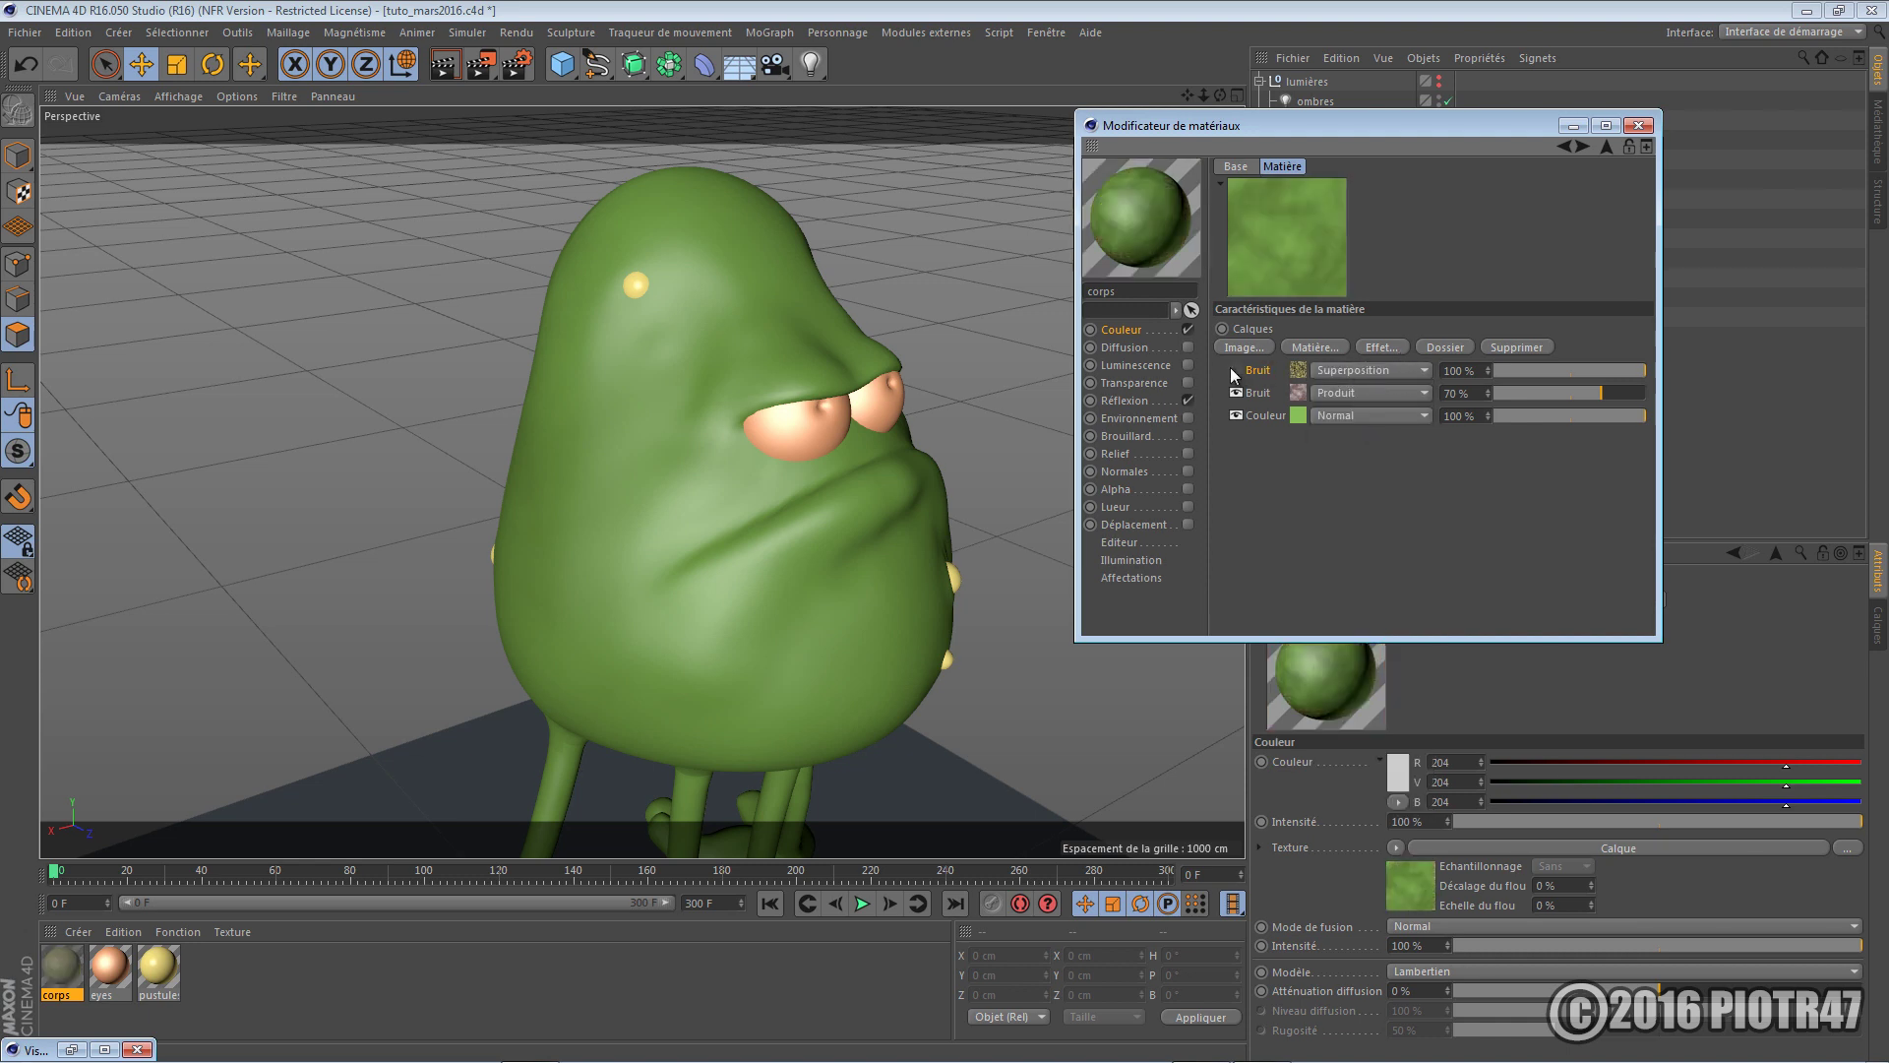
click(1233, 370)
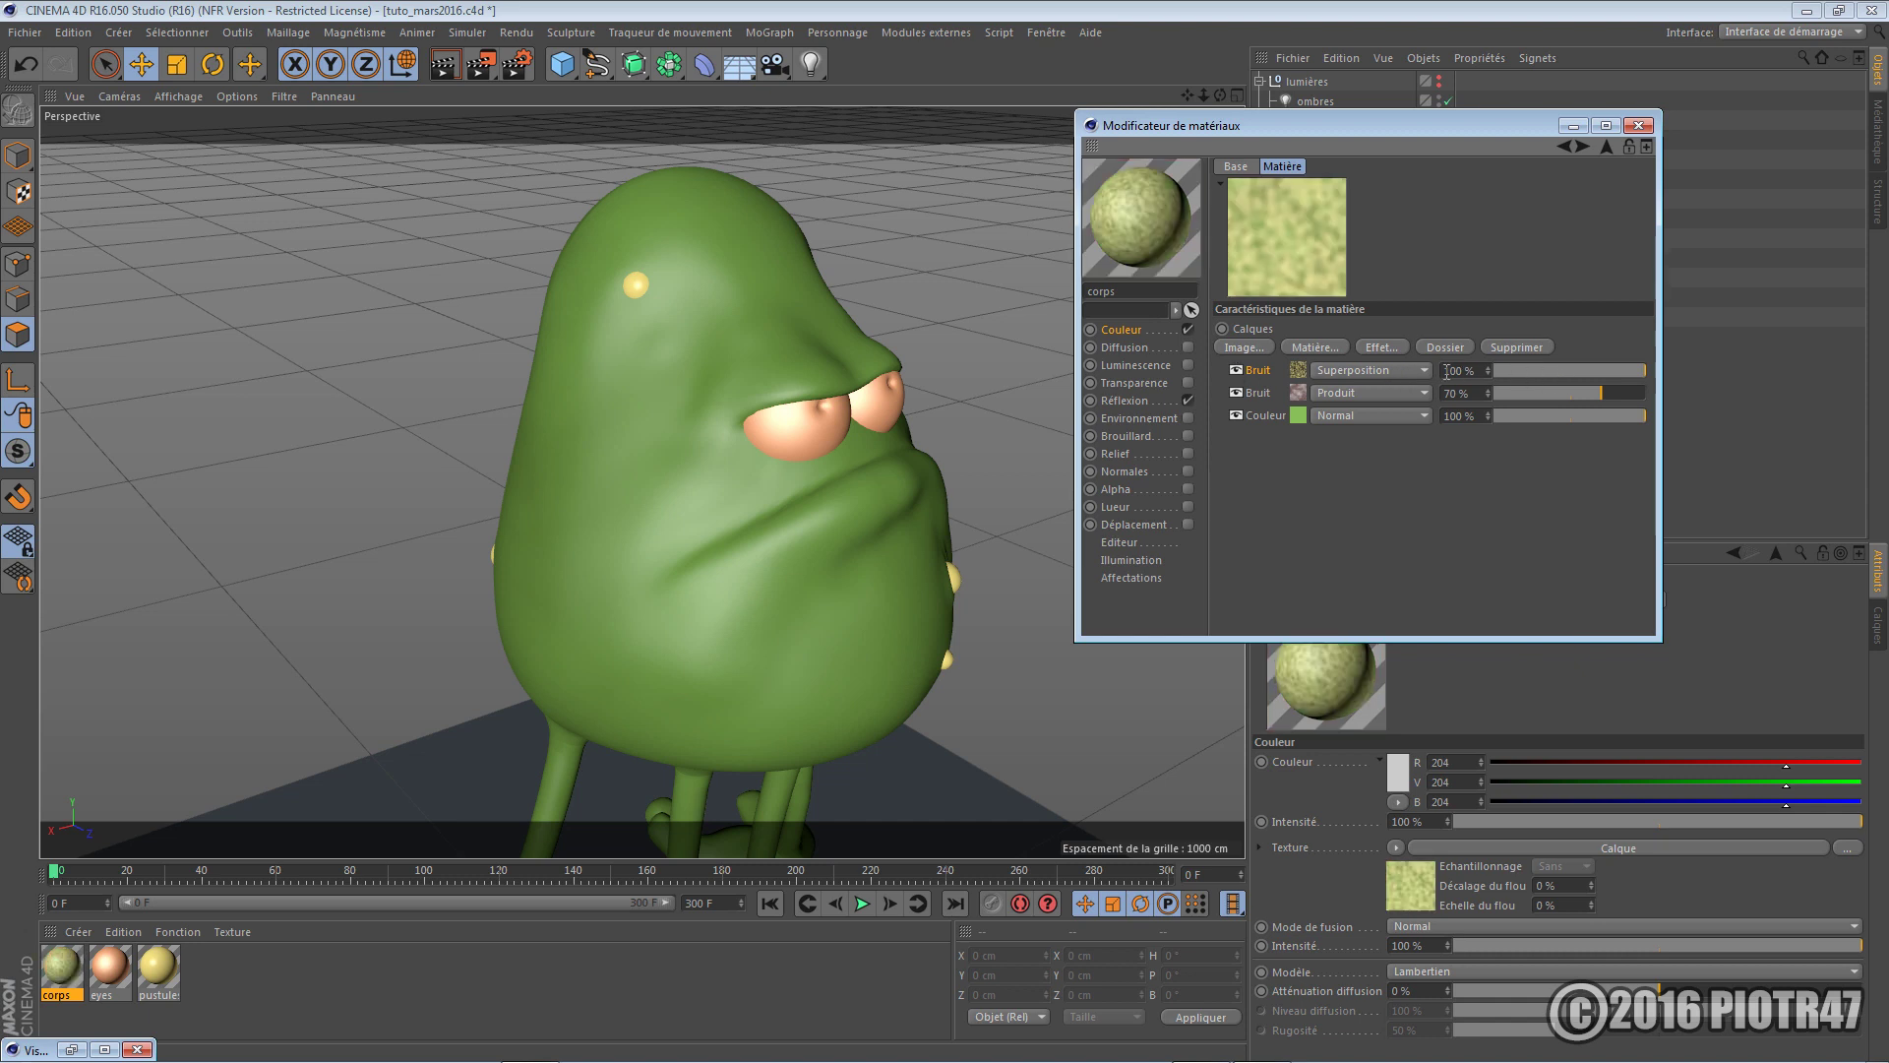
Try the top Bruit layer at 20 % opacity
drag(1479, 372, 1321, 360)
text(20)
key(Return)
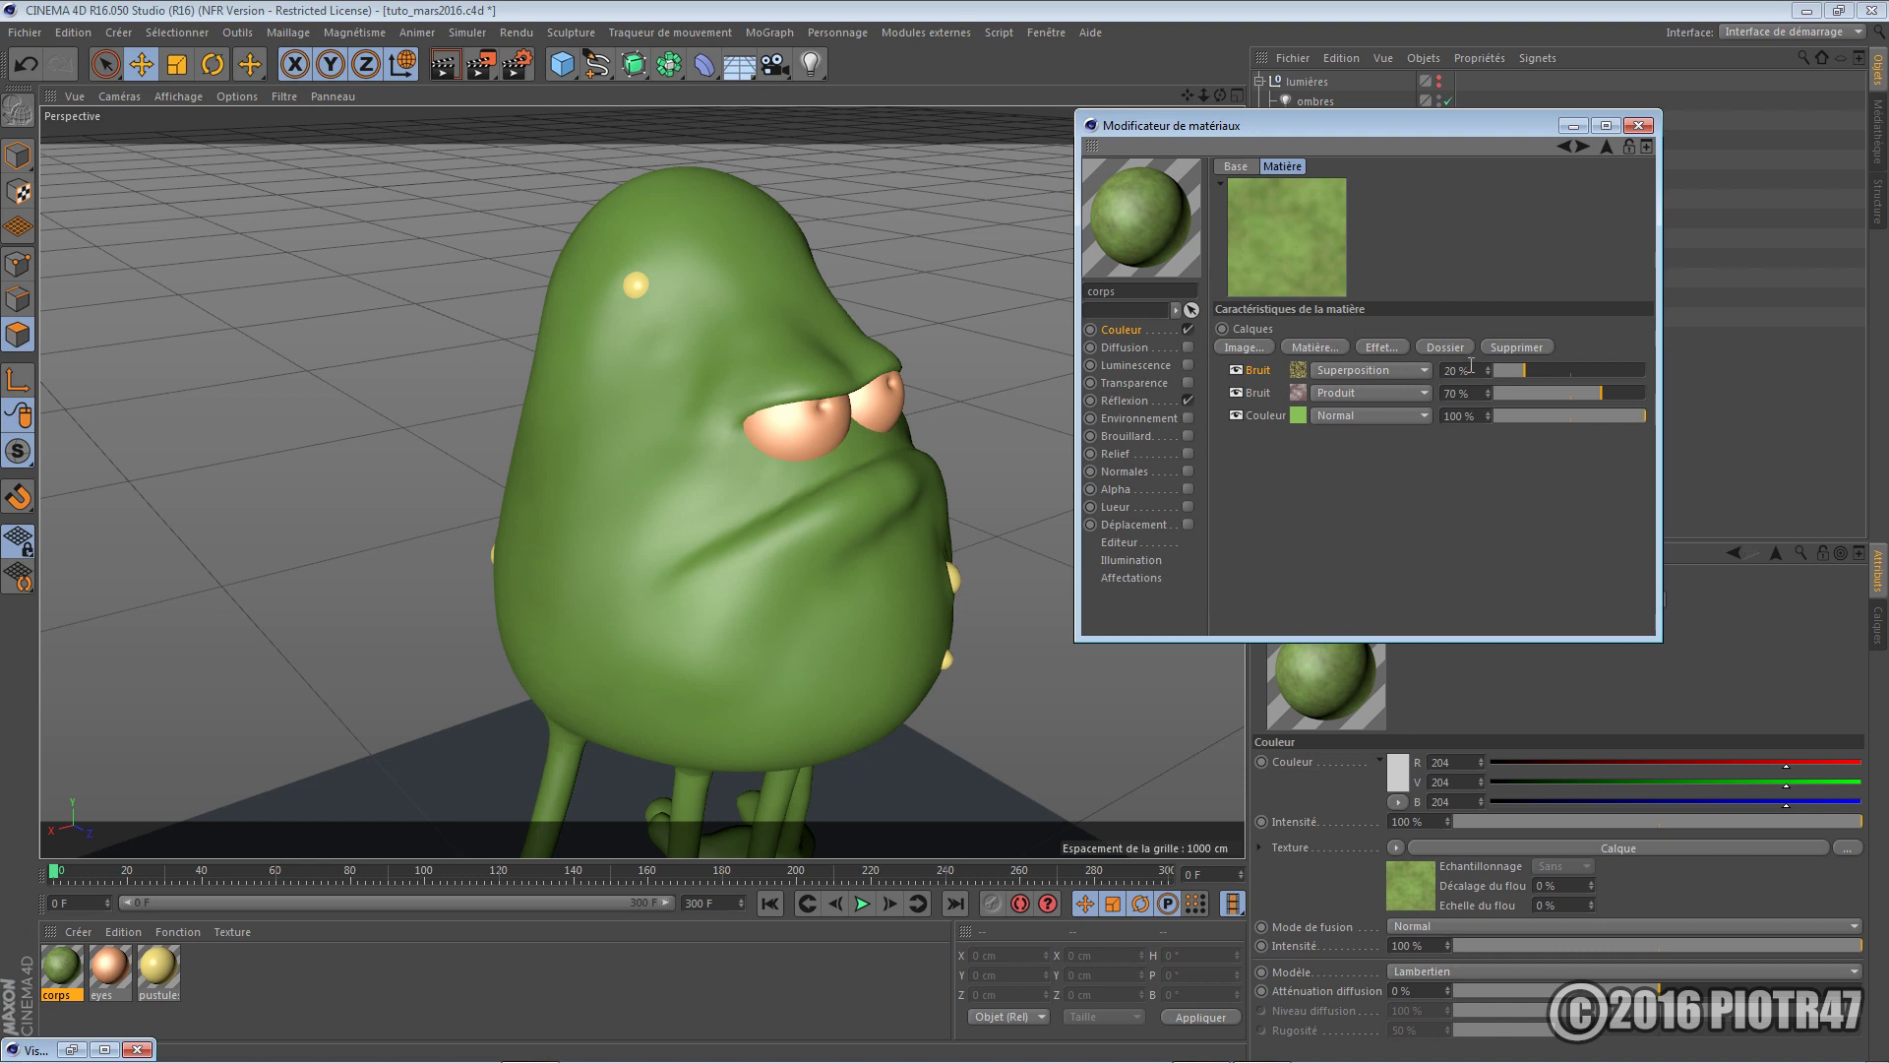
Set the top Bruit layer's opacity to 30 % and check its effect with a test render of the monster
drag(1473, 370, 1364, 358)
text(30)
key(Return)
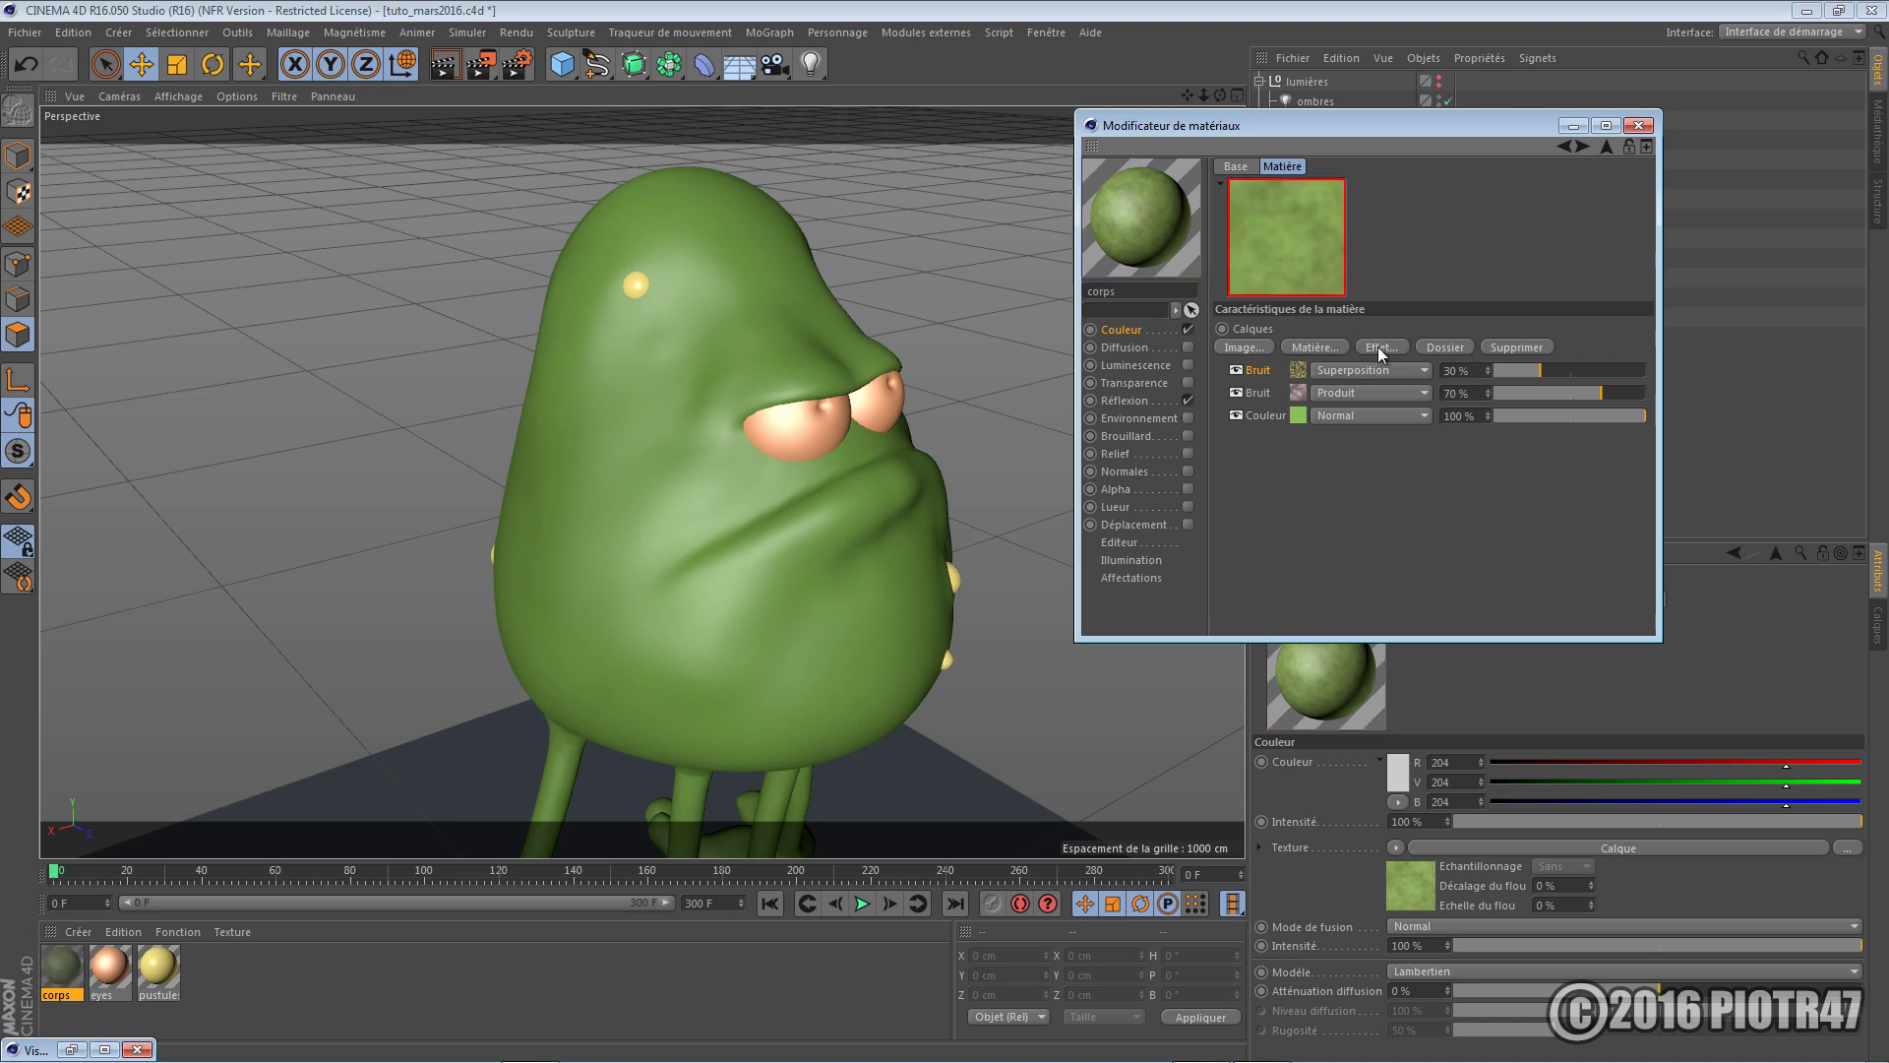
click(1241, 370)
click(1241, 370)
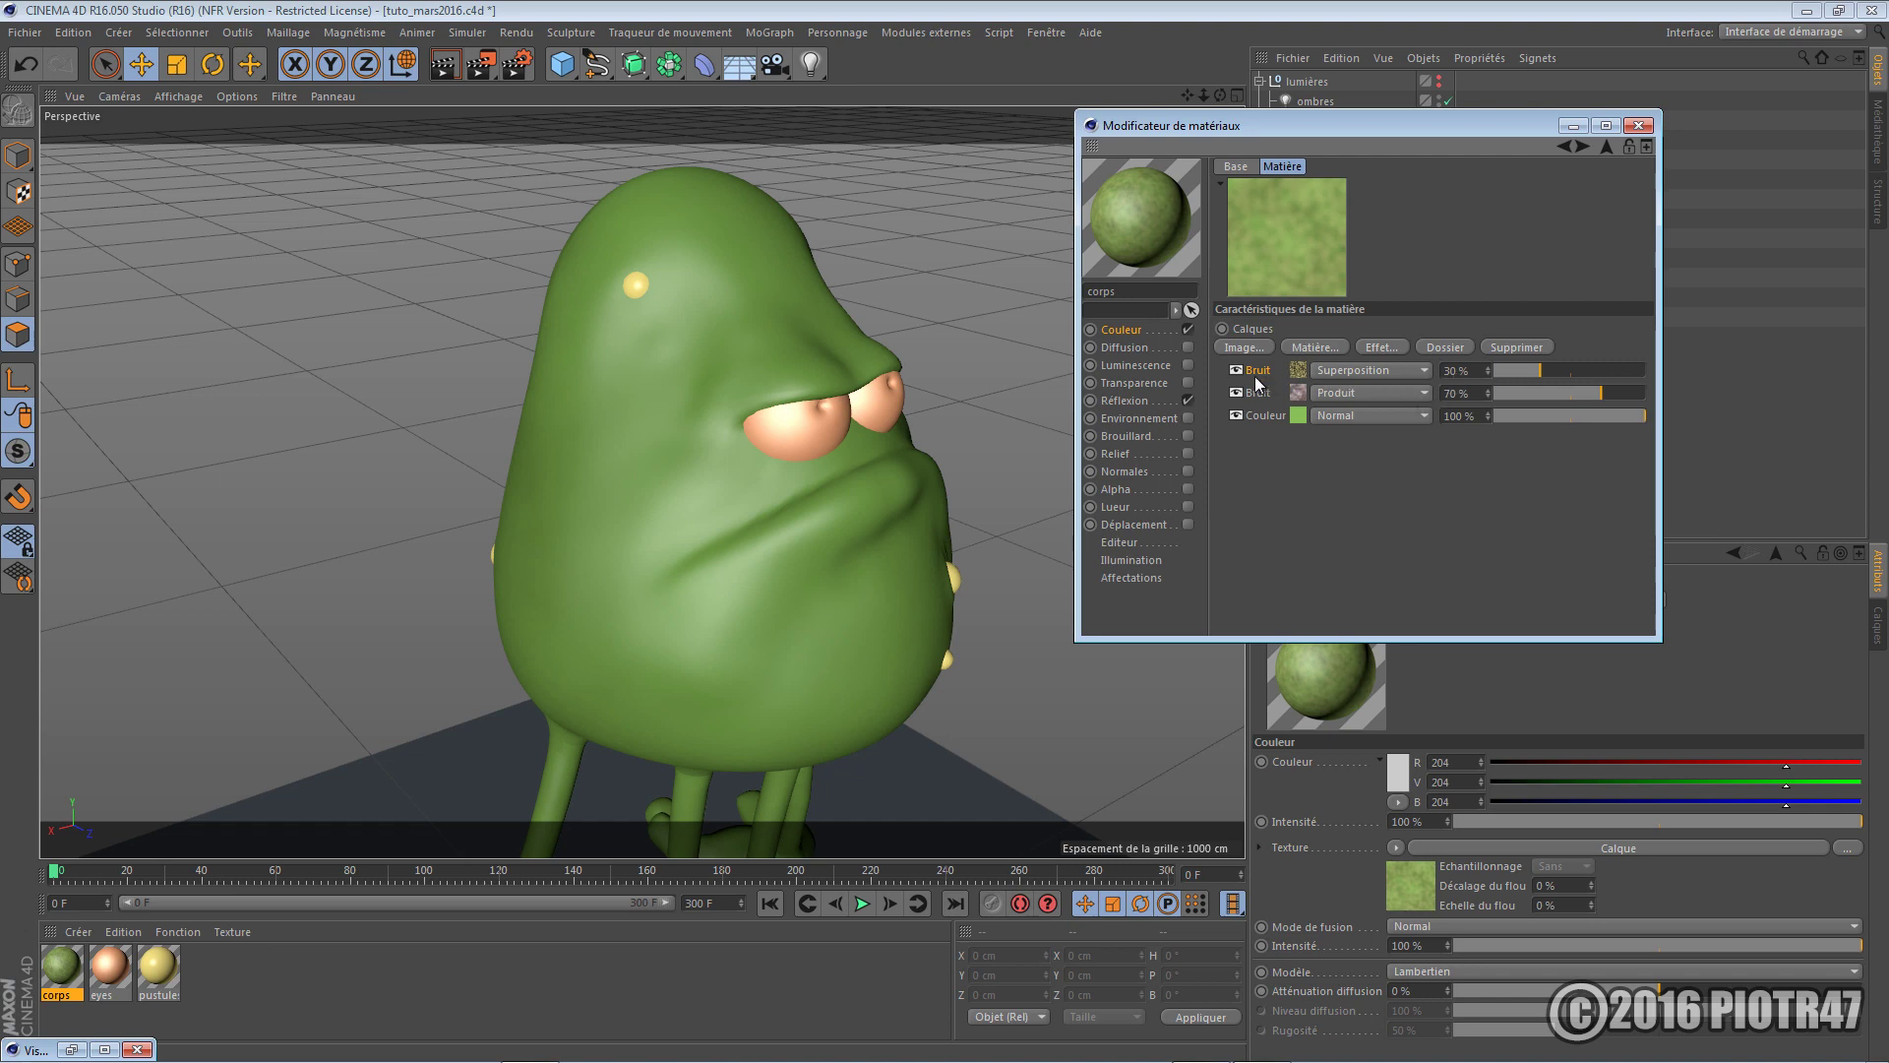
key(shift+r)
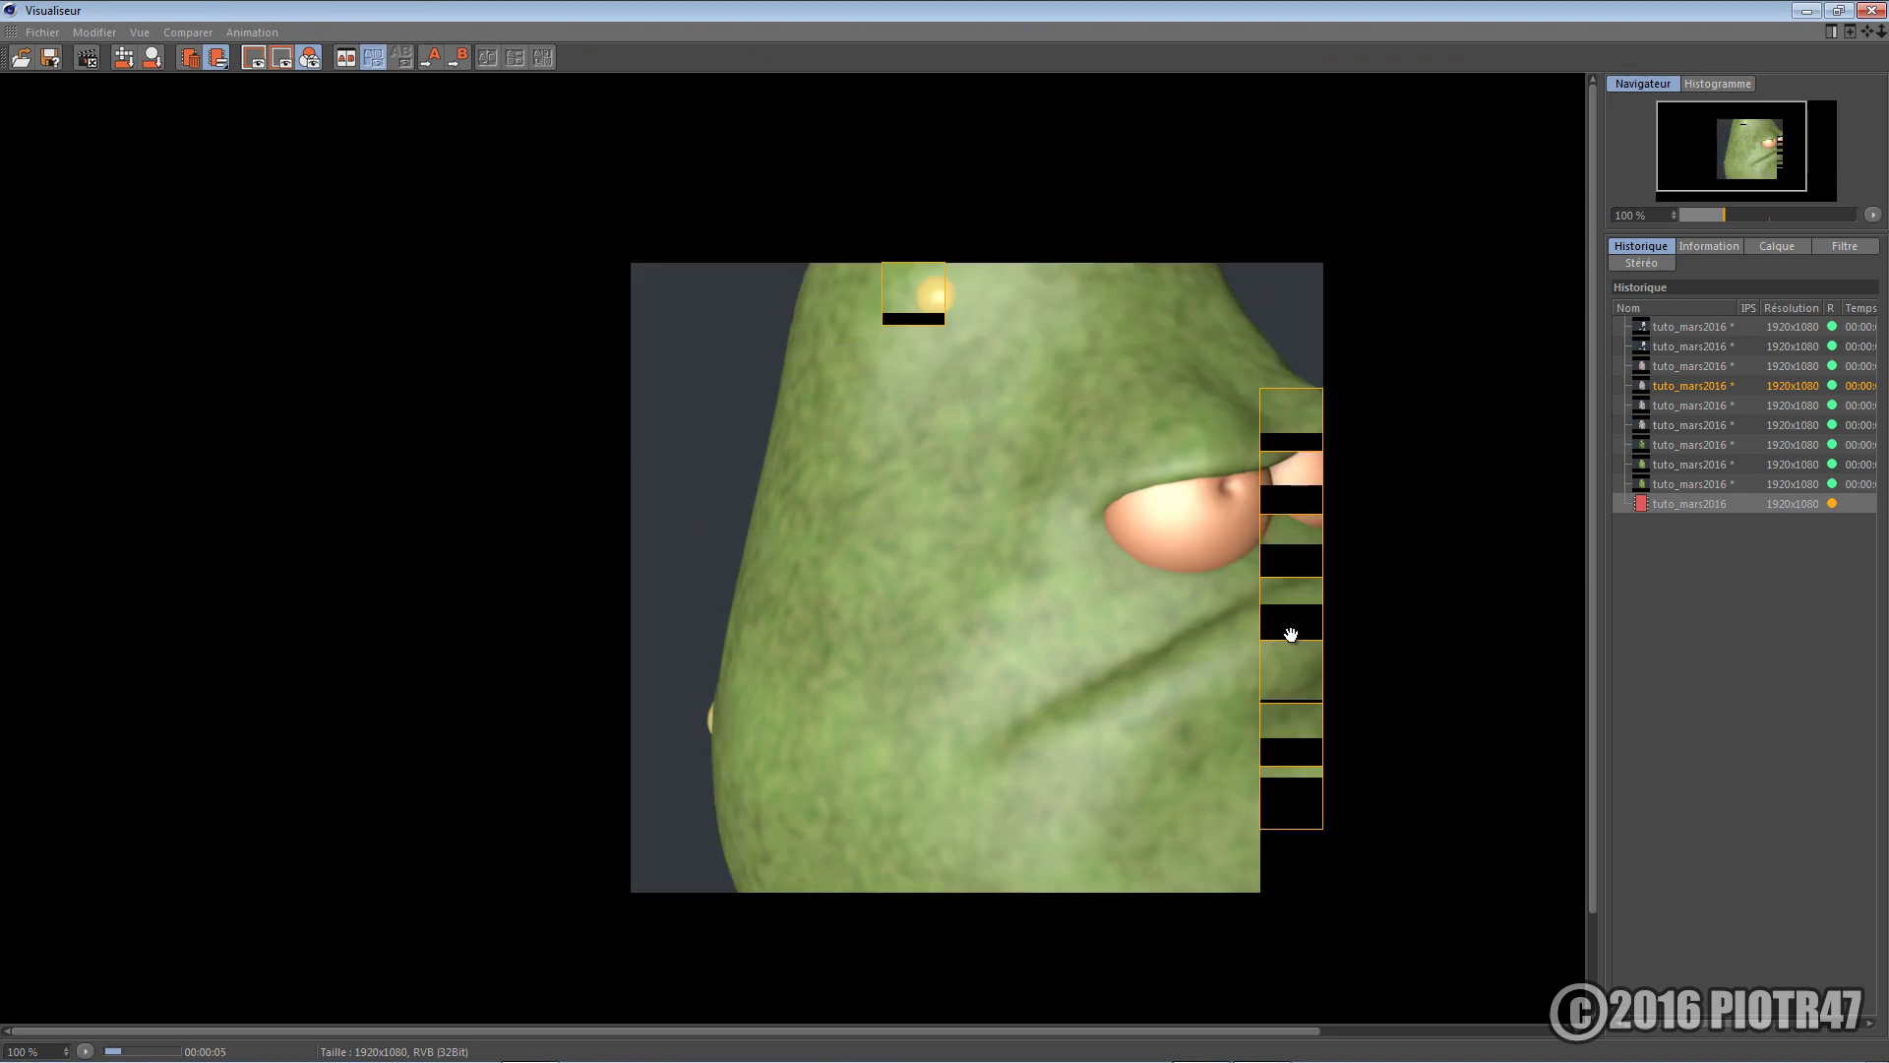
click(1808, 12)
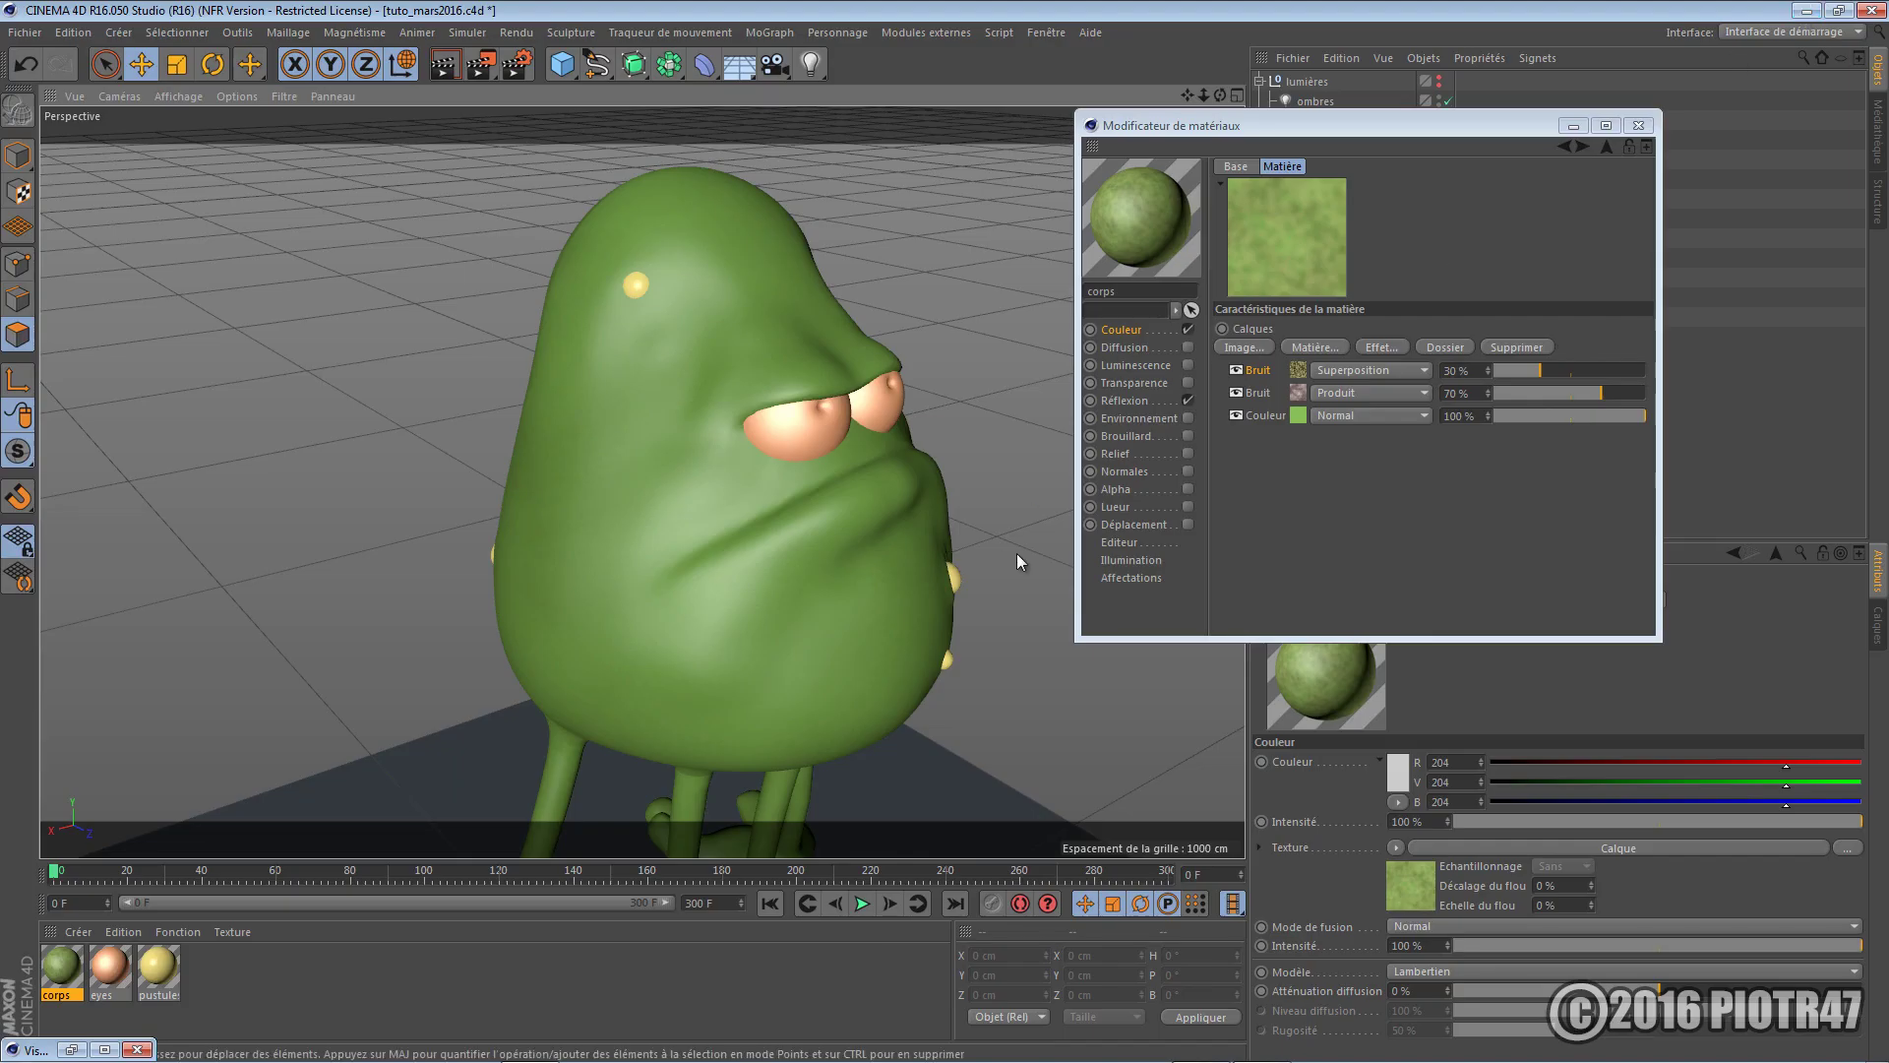
Shift the top Bruit layer's Couleur 2 to pale yellow-green, RGB 221, 241, 153, and render the monster
click(1298, 370)
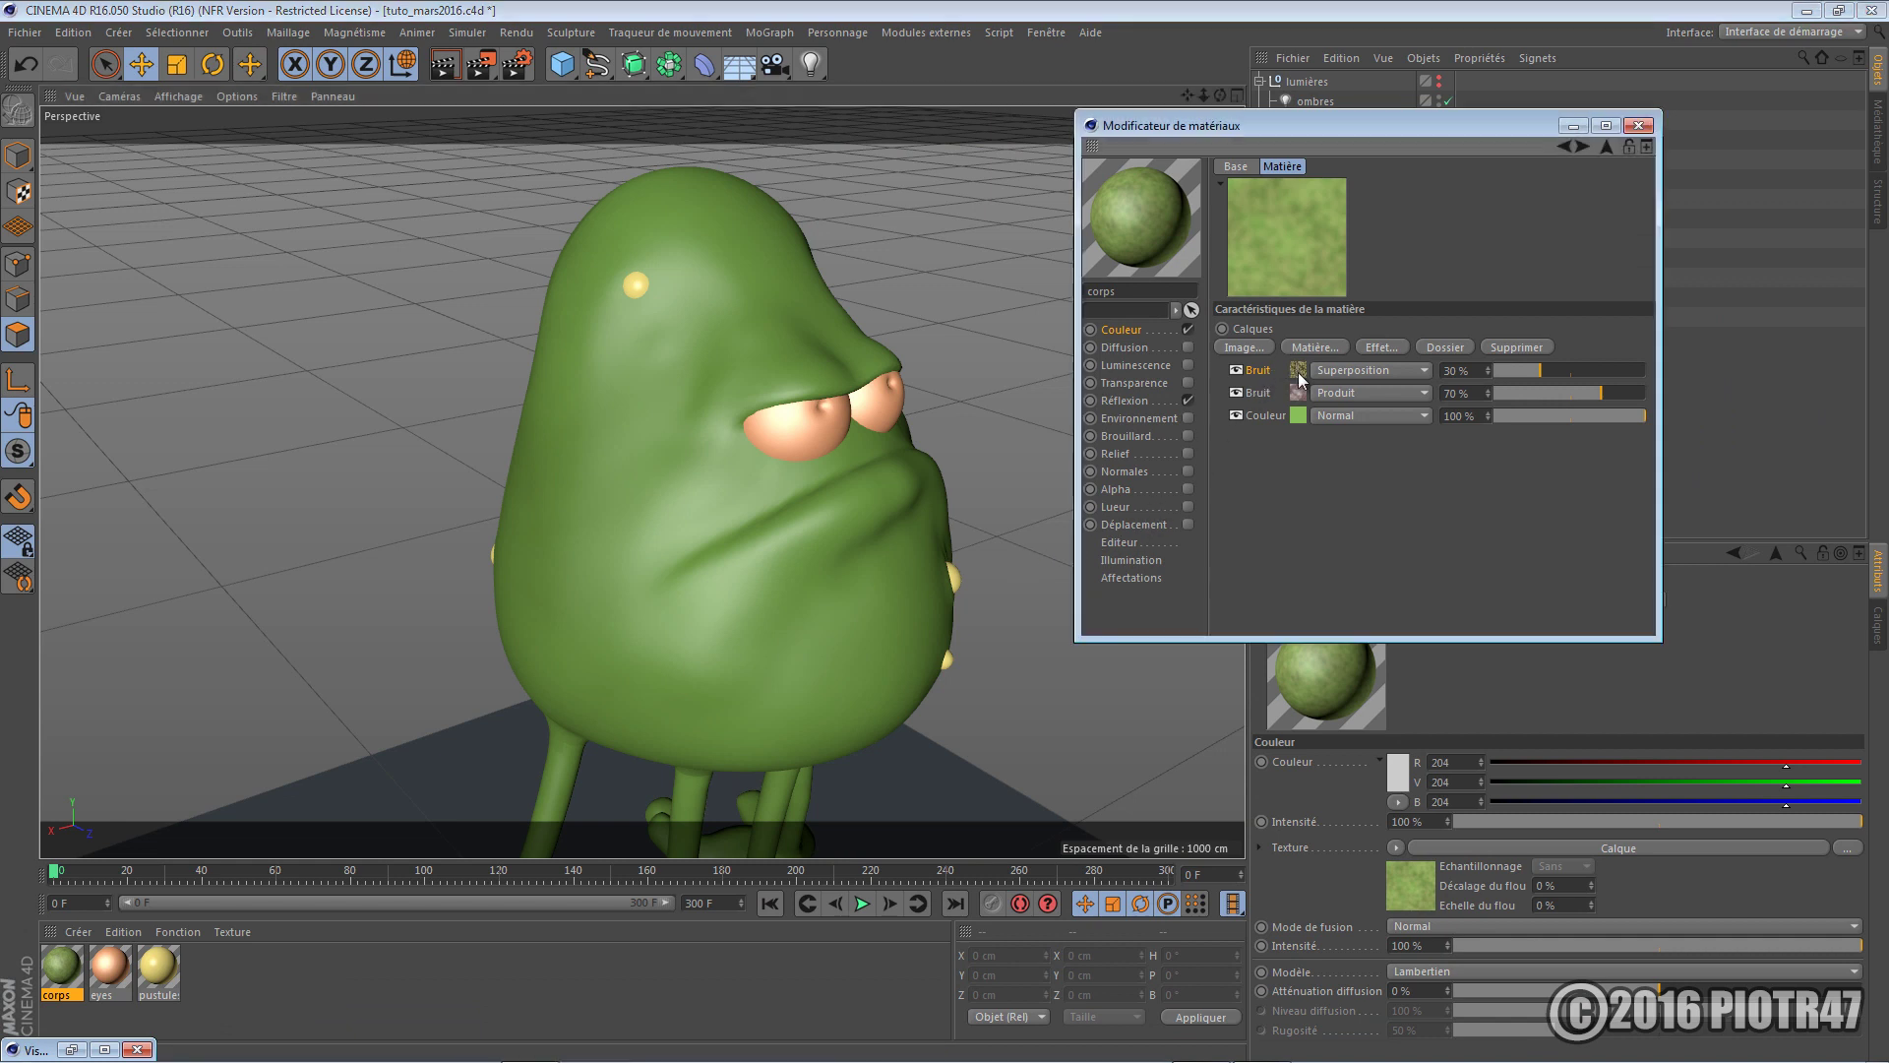
click(1407, 345)
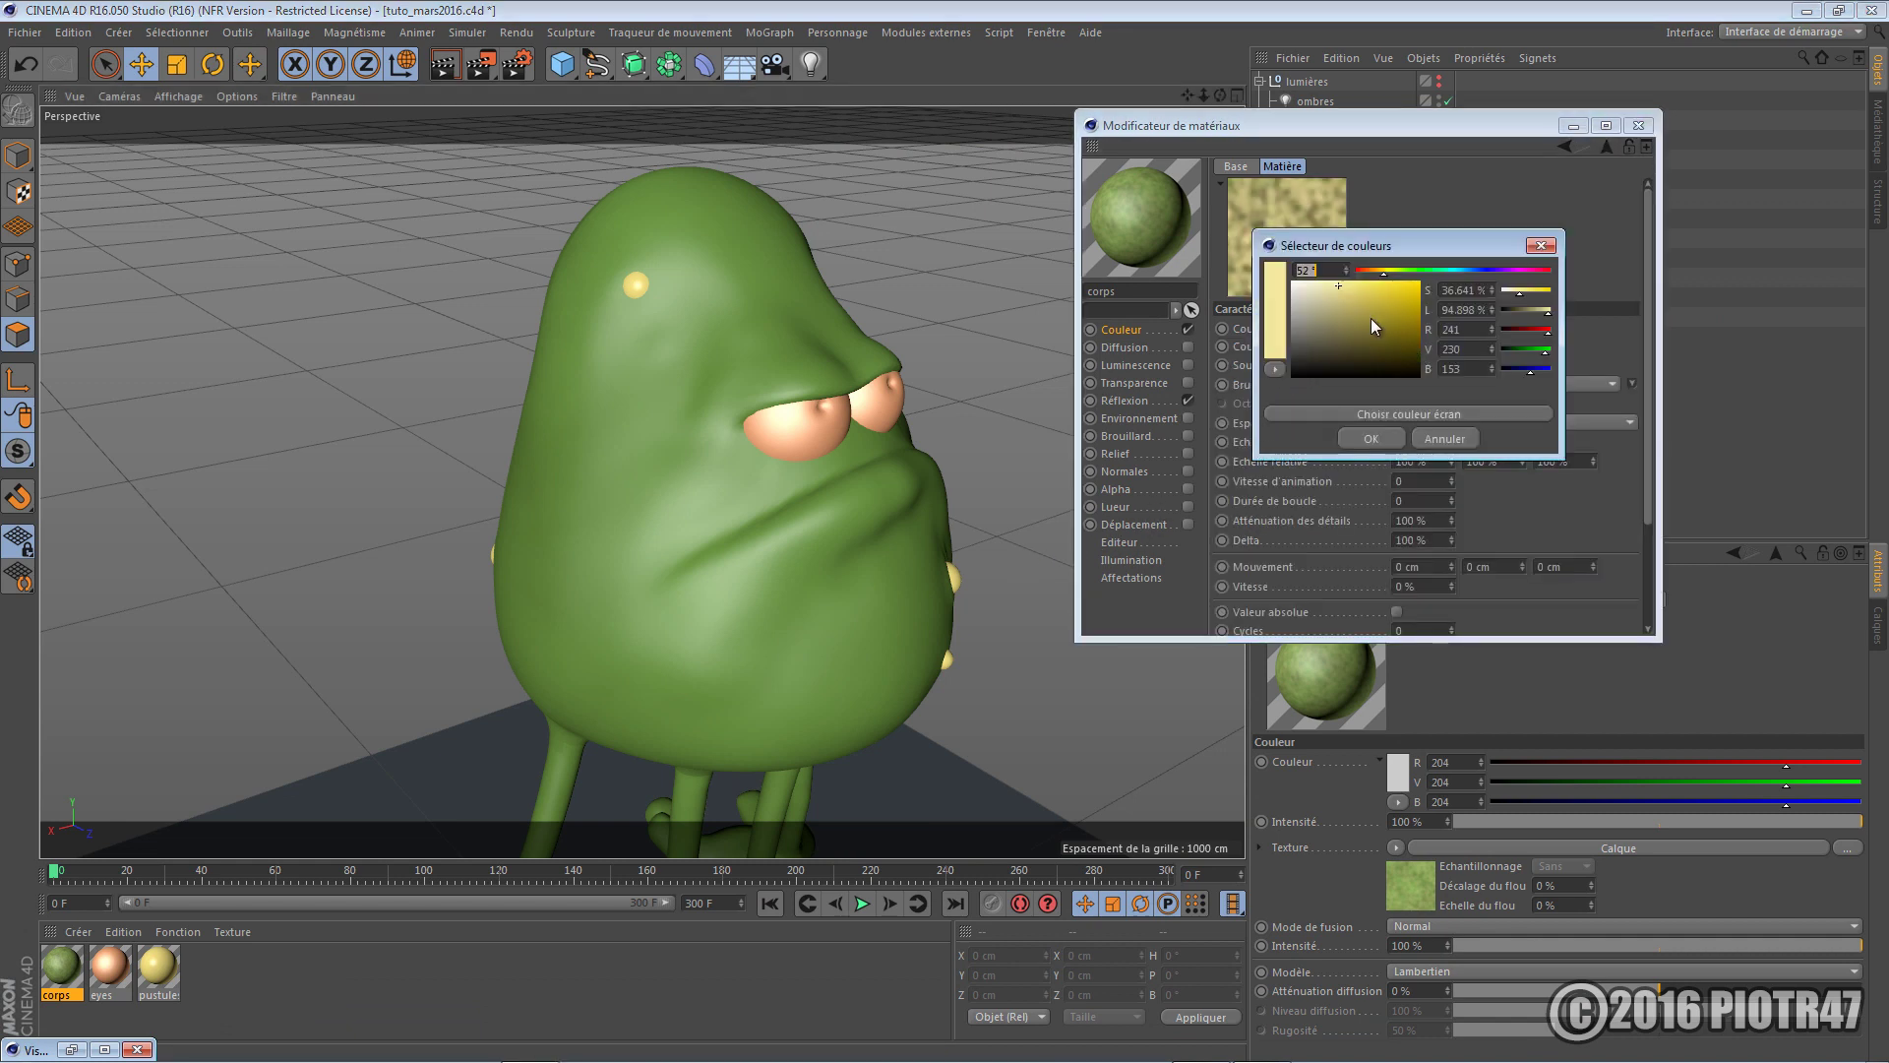
click(1396, 269)
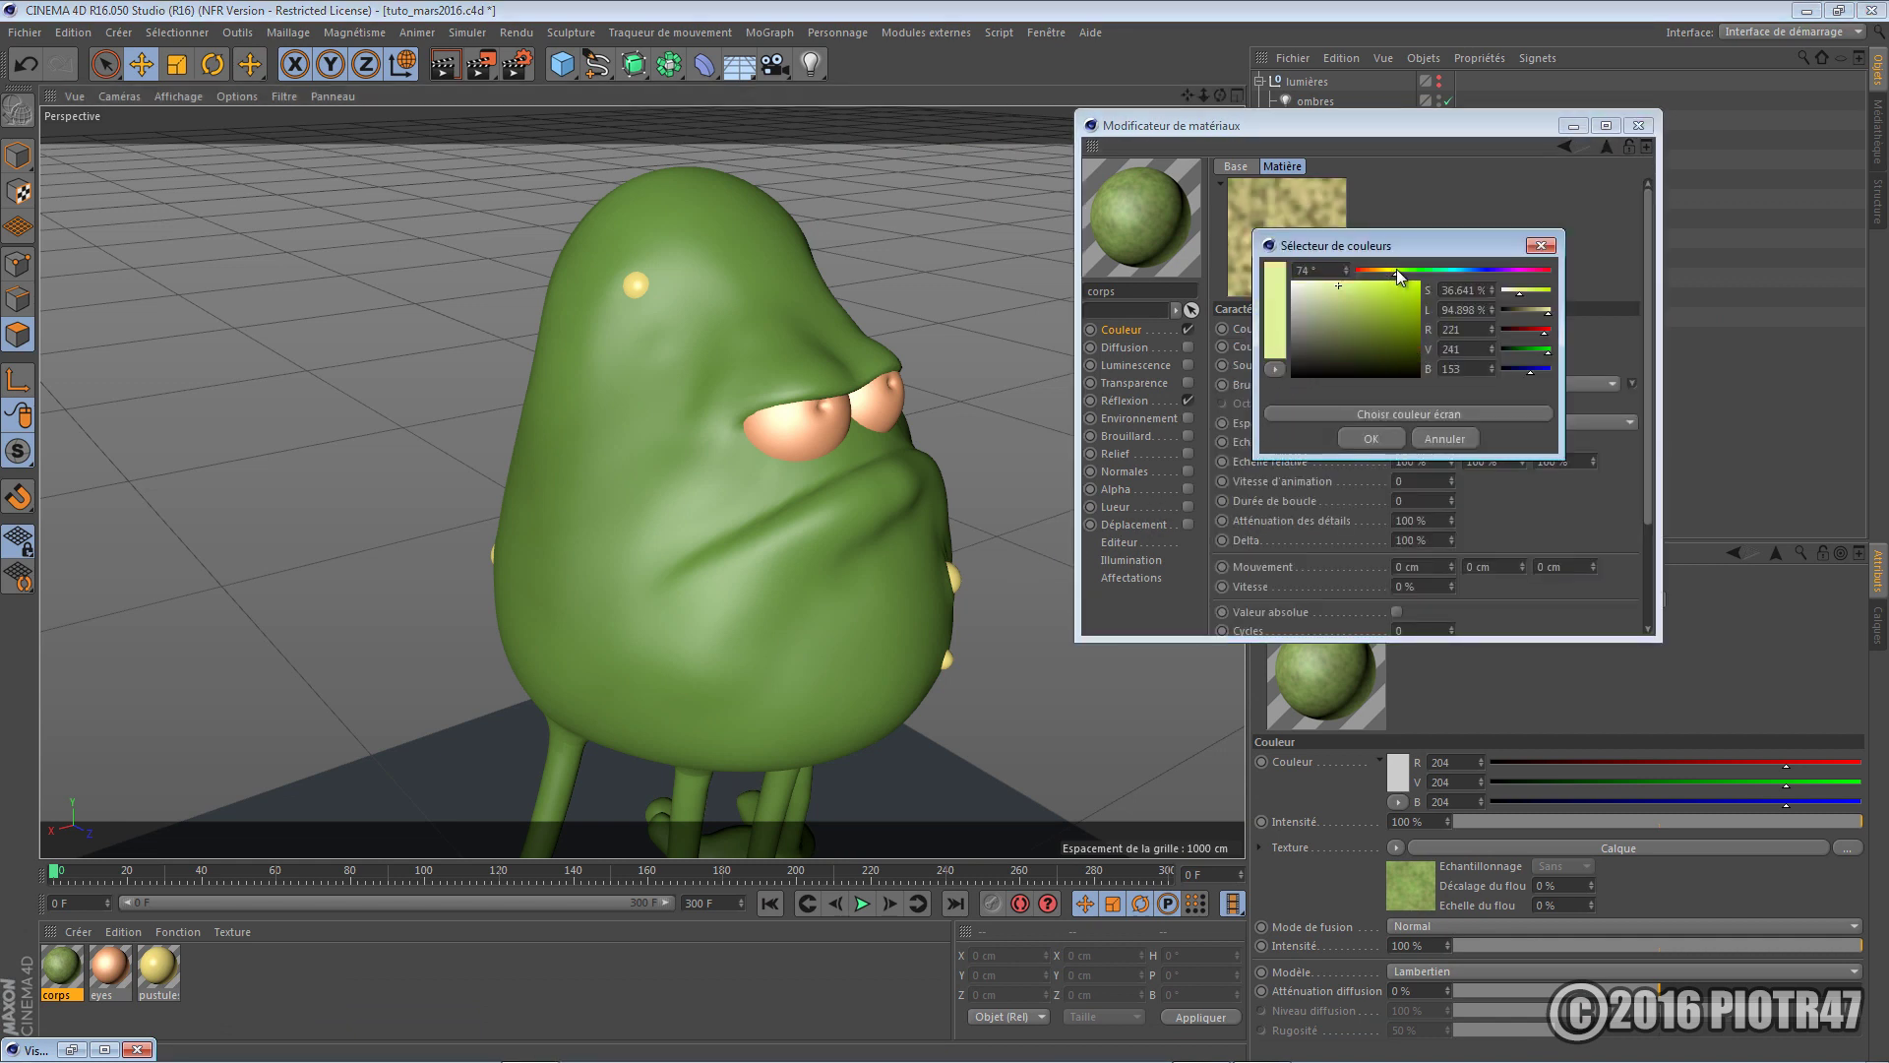
click(1372, 438)
key(shift+r)
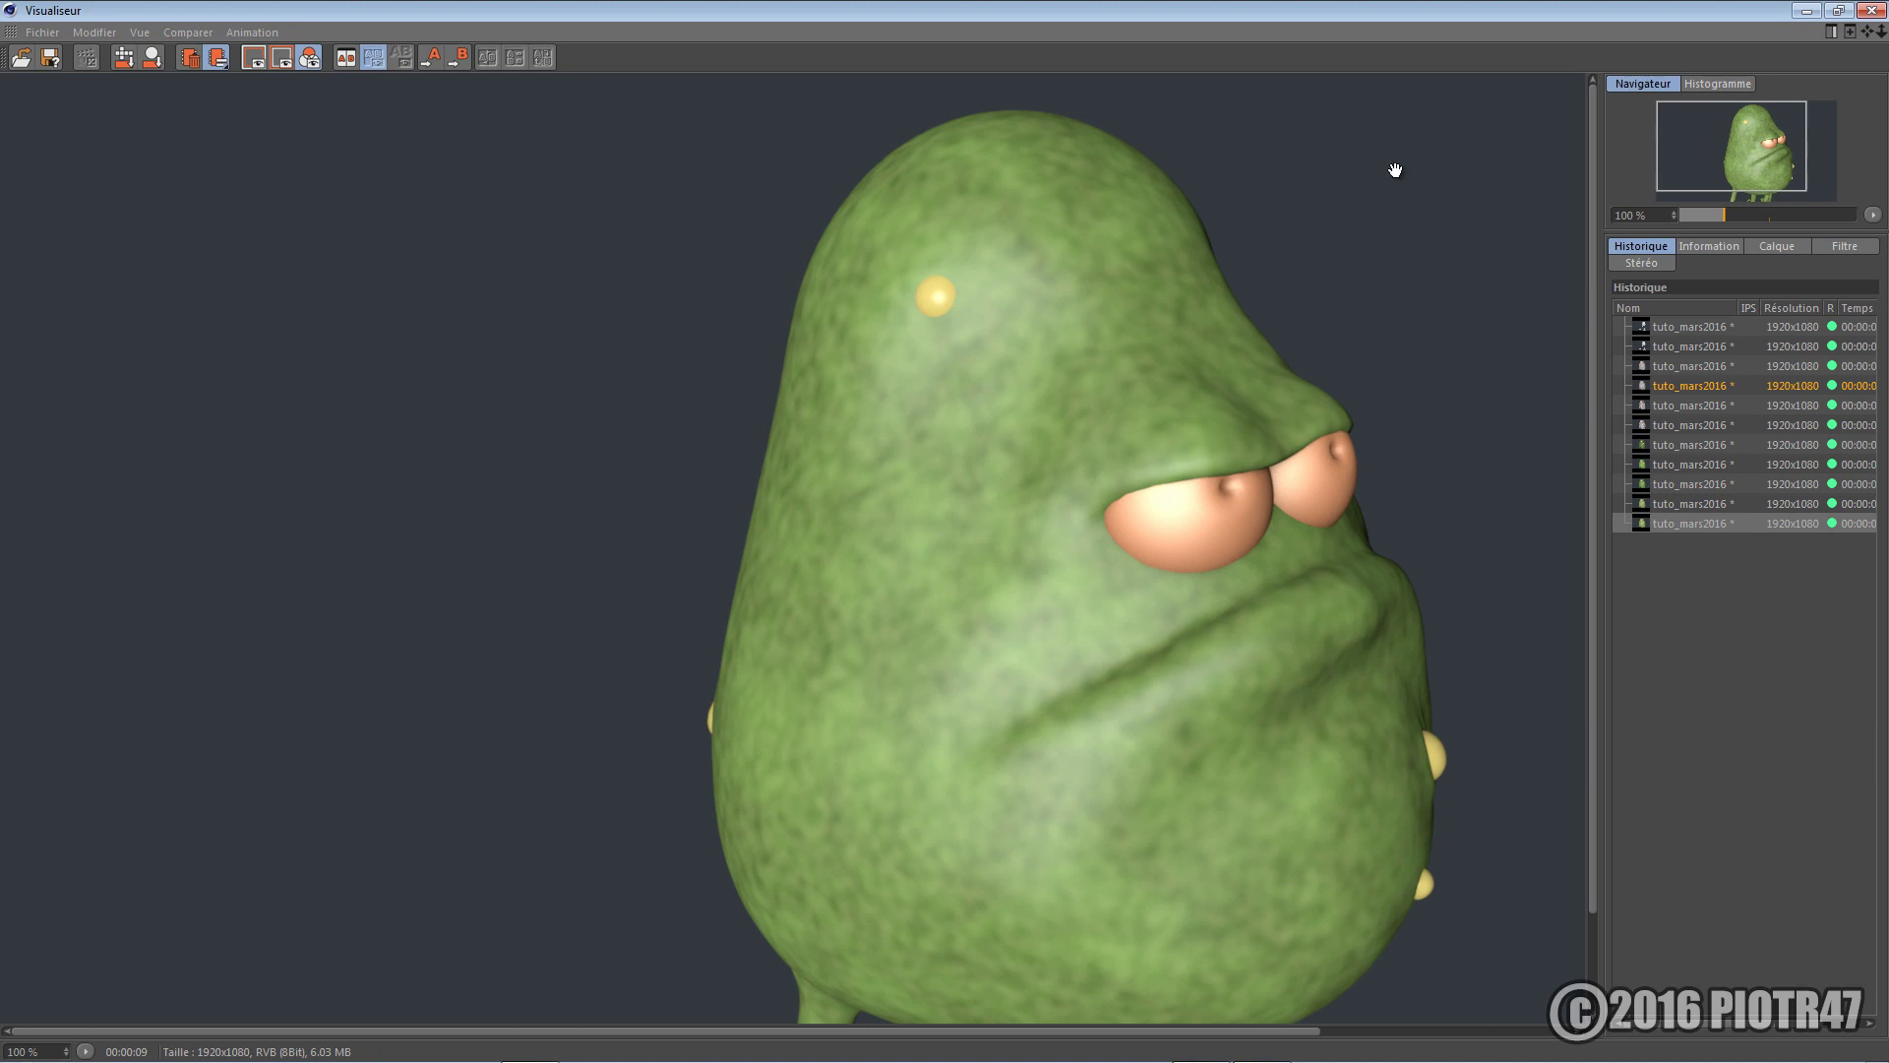
click(1805, 14)
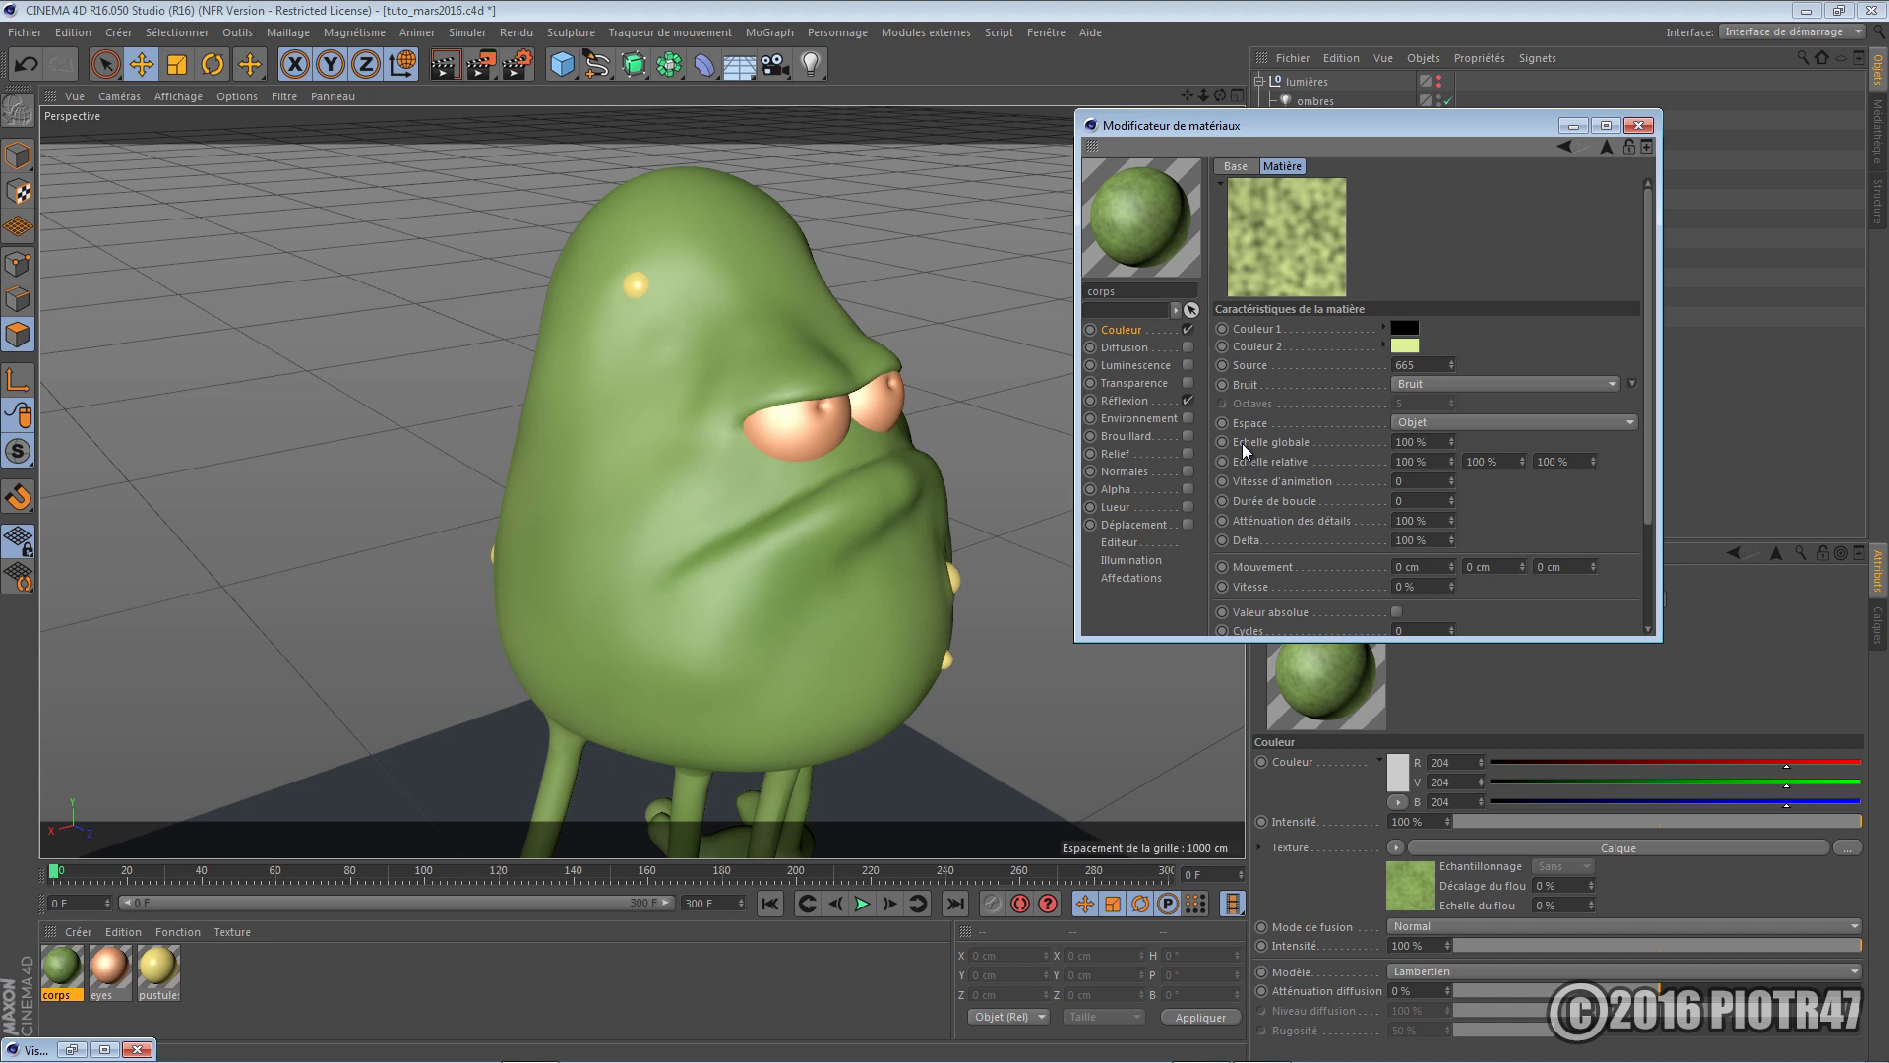
Add a third Bruit layer on top of the Couleur channel's layer stack and set its noise type to Turbulence
click(1565, 147)
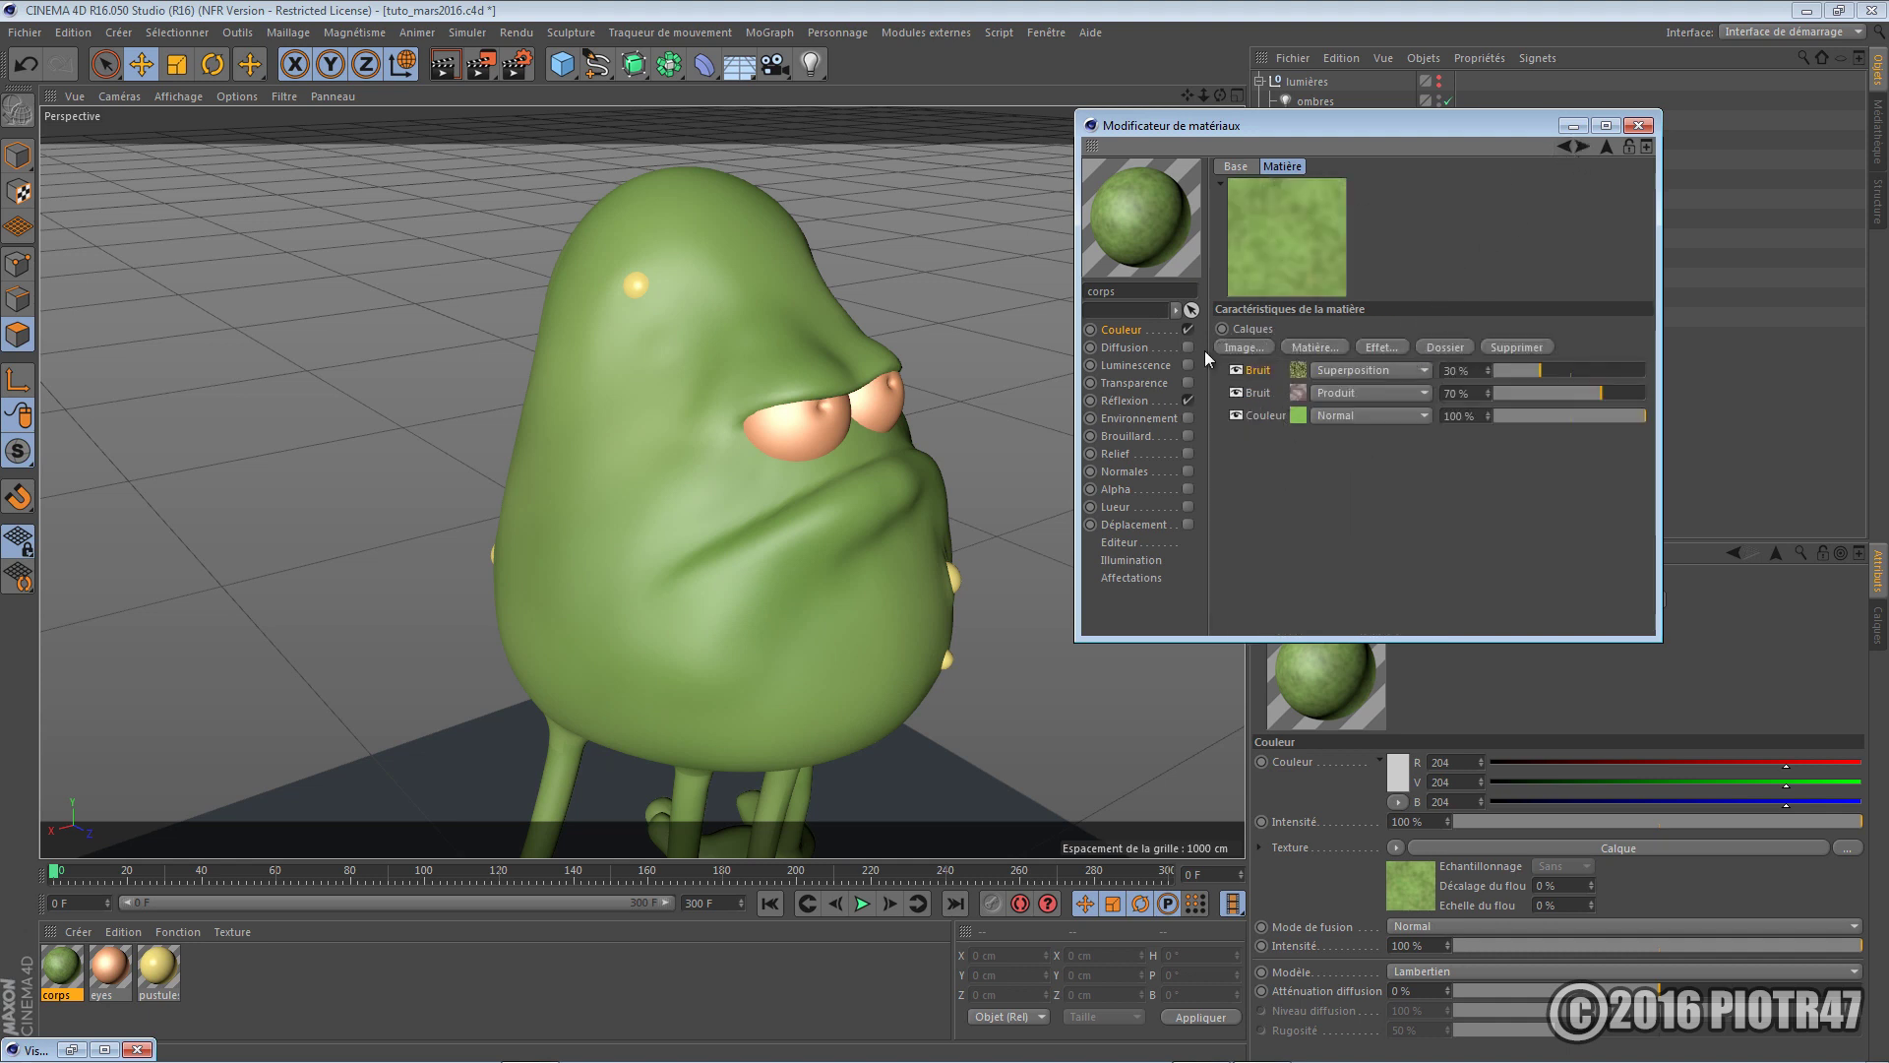
click(1124, 329)
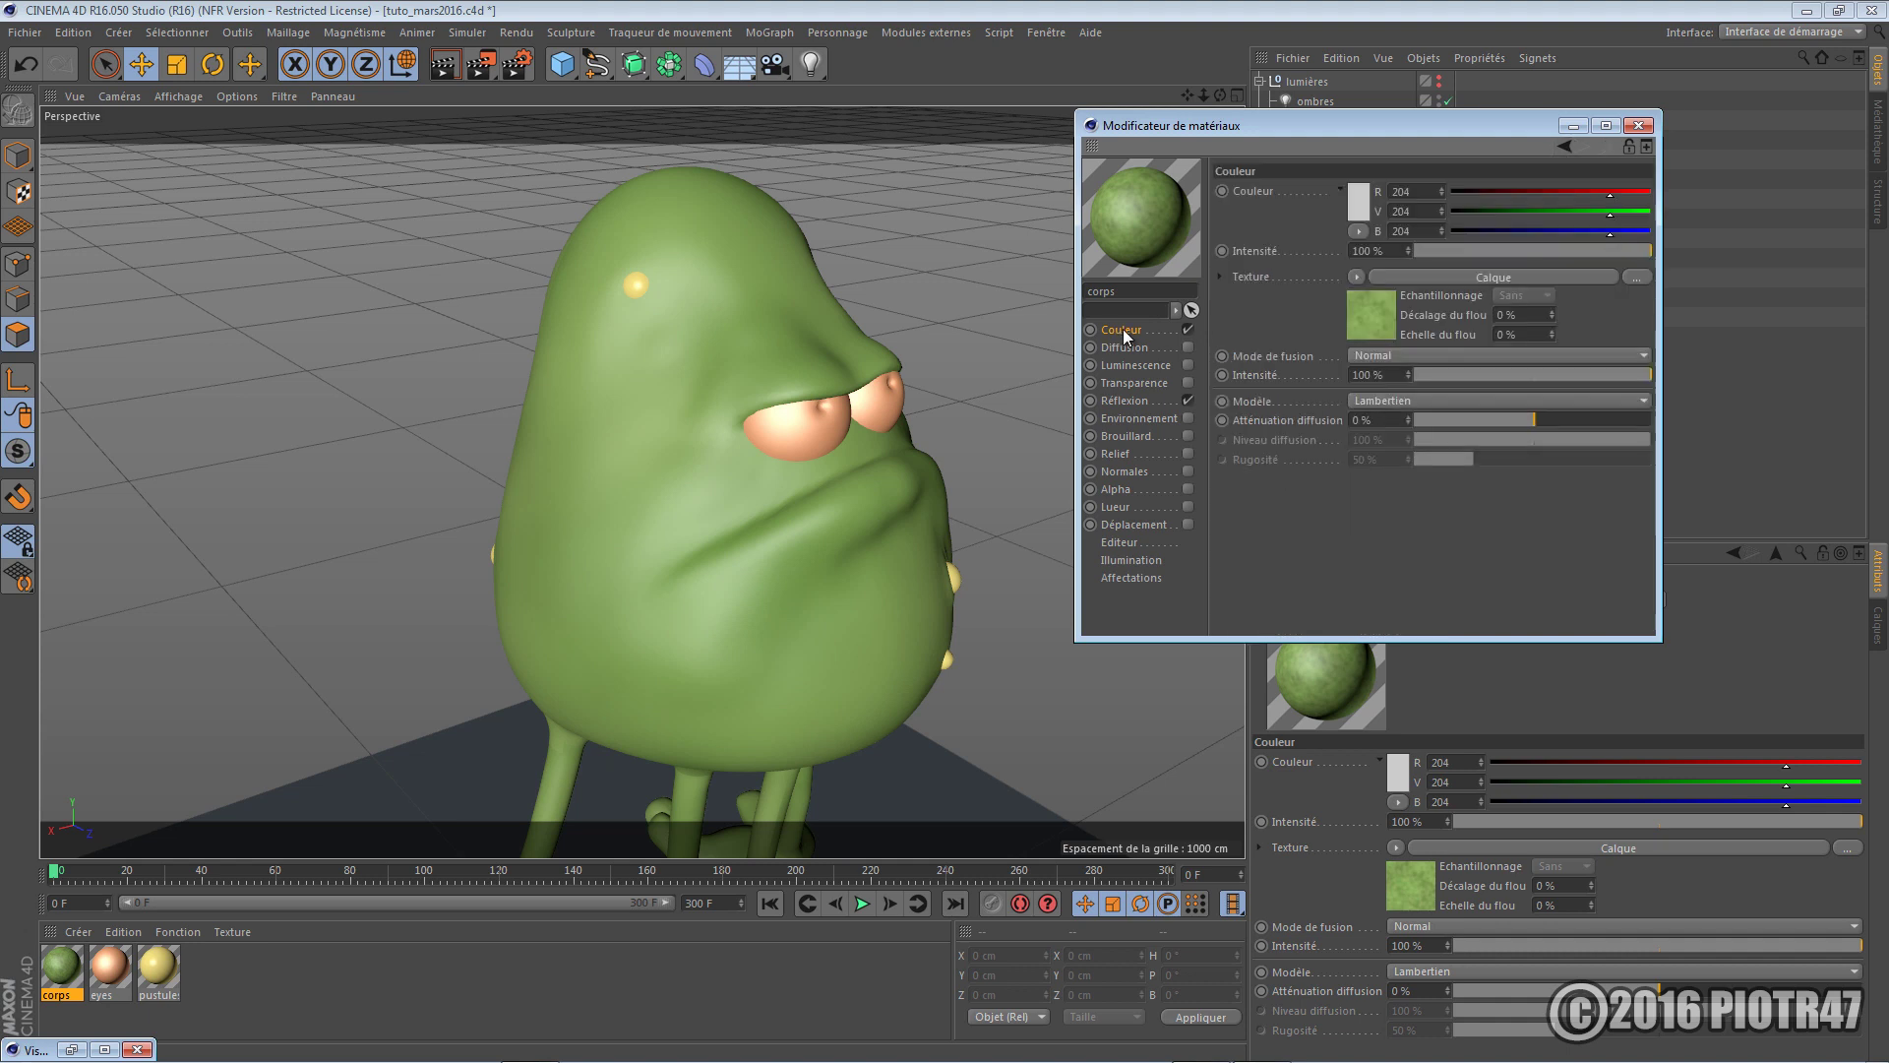
click(1383, 311)
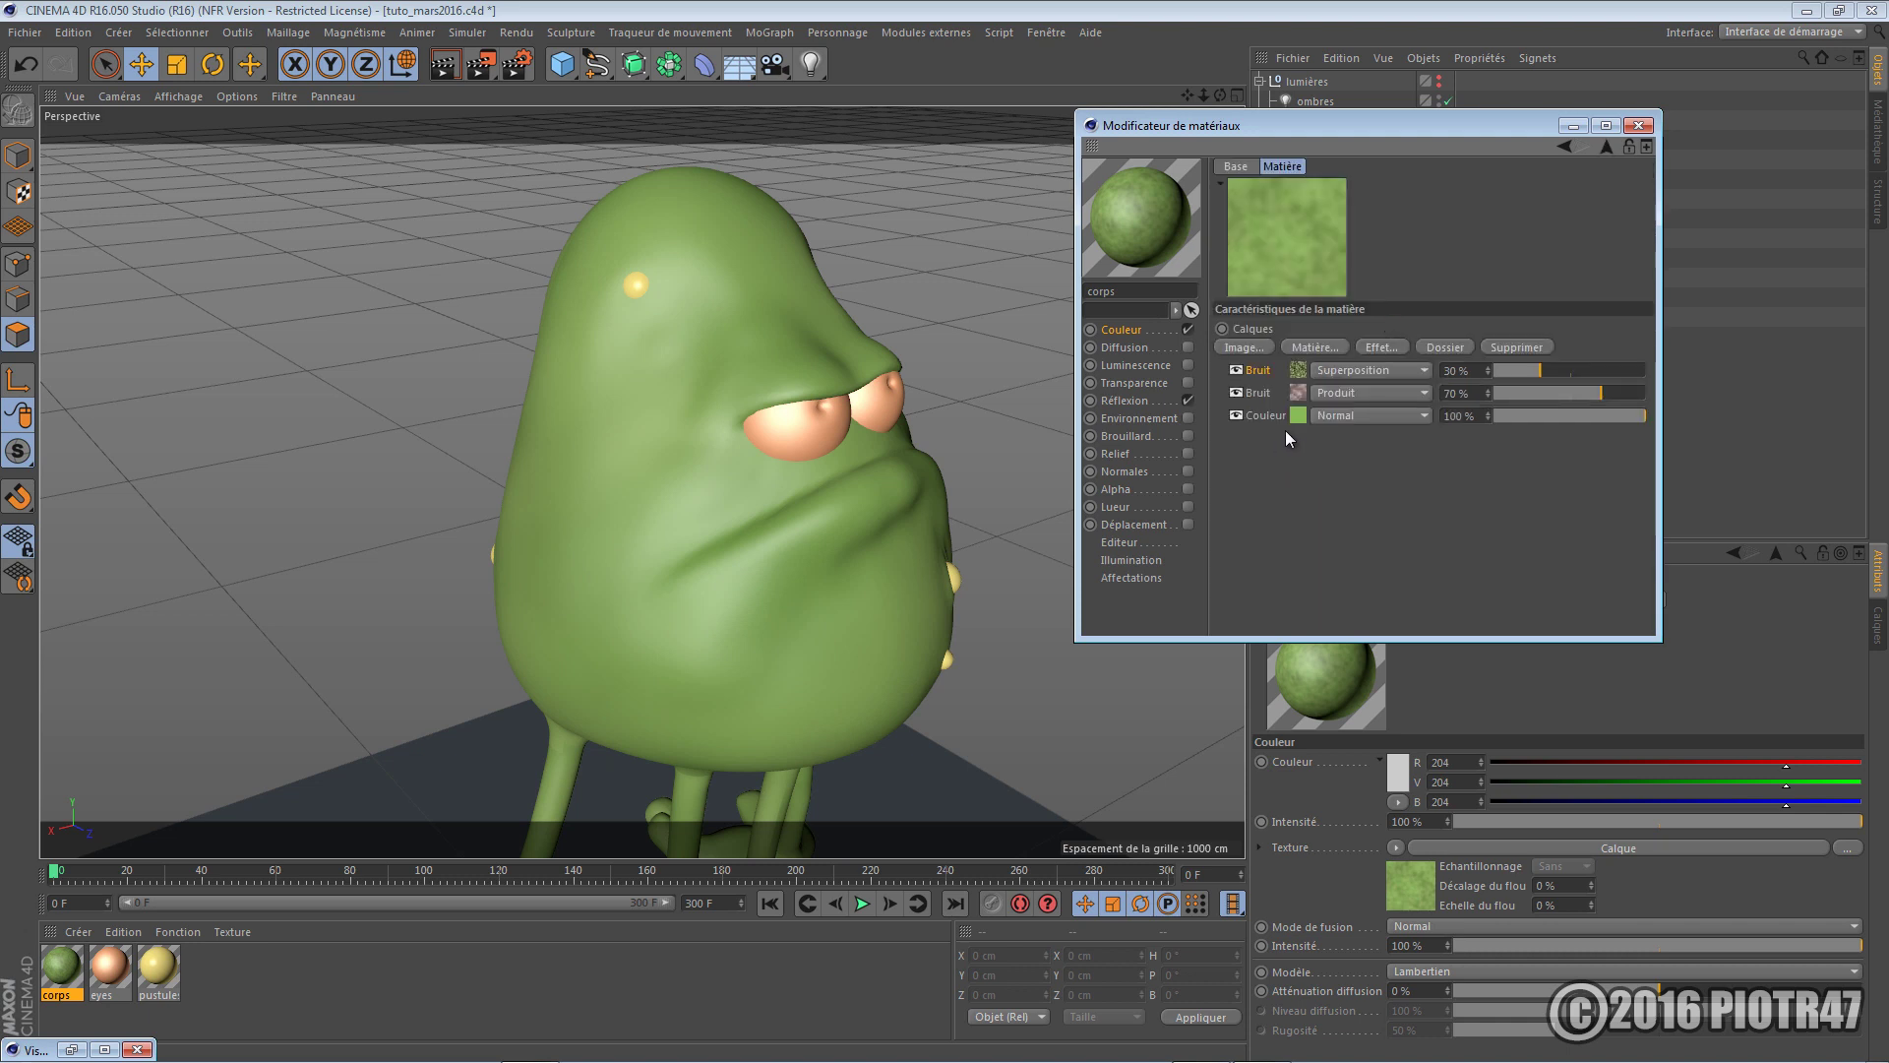
click(1310, 347)
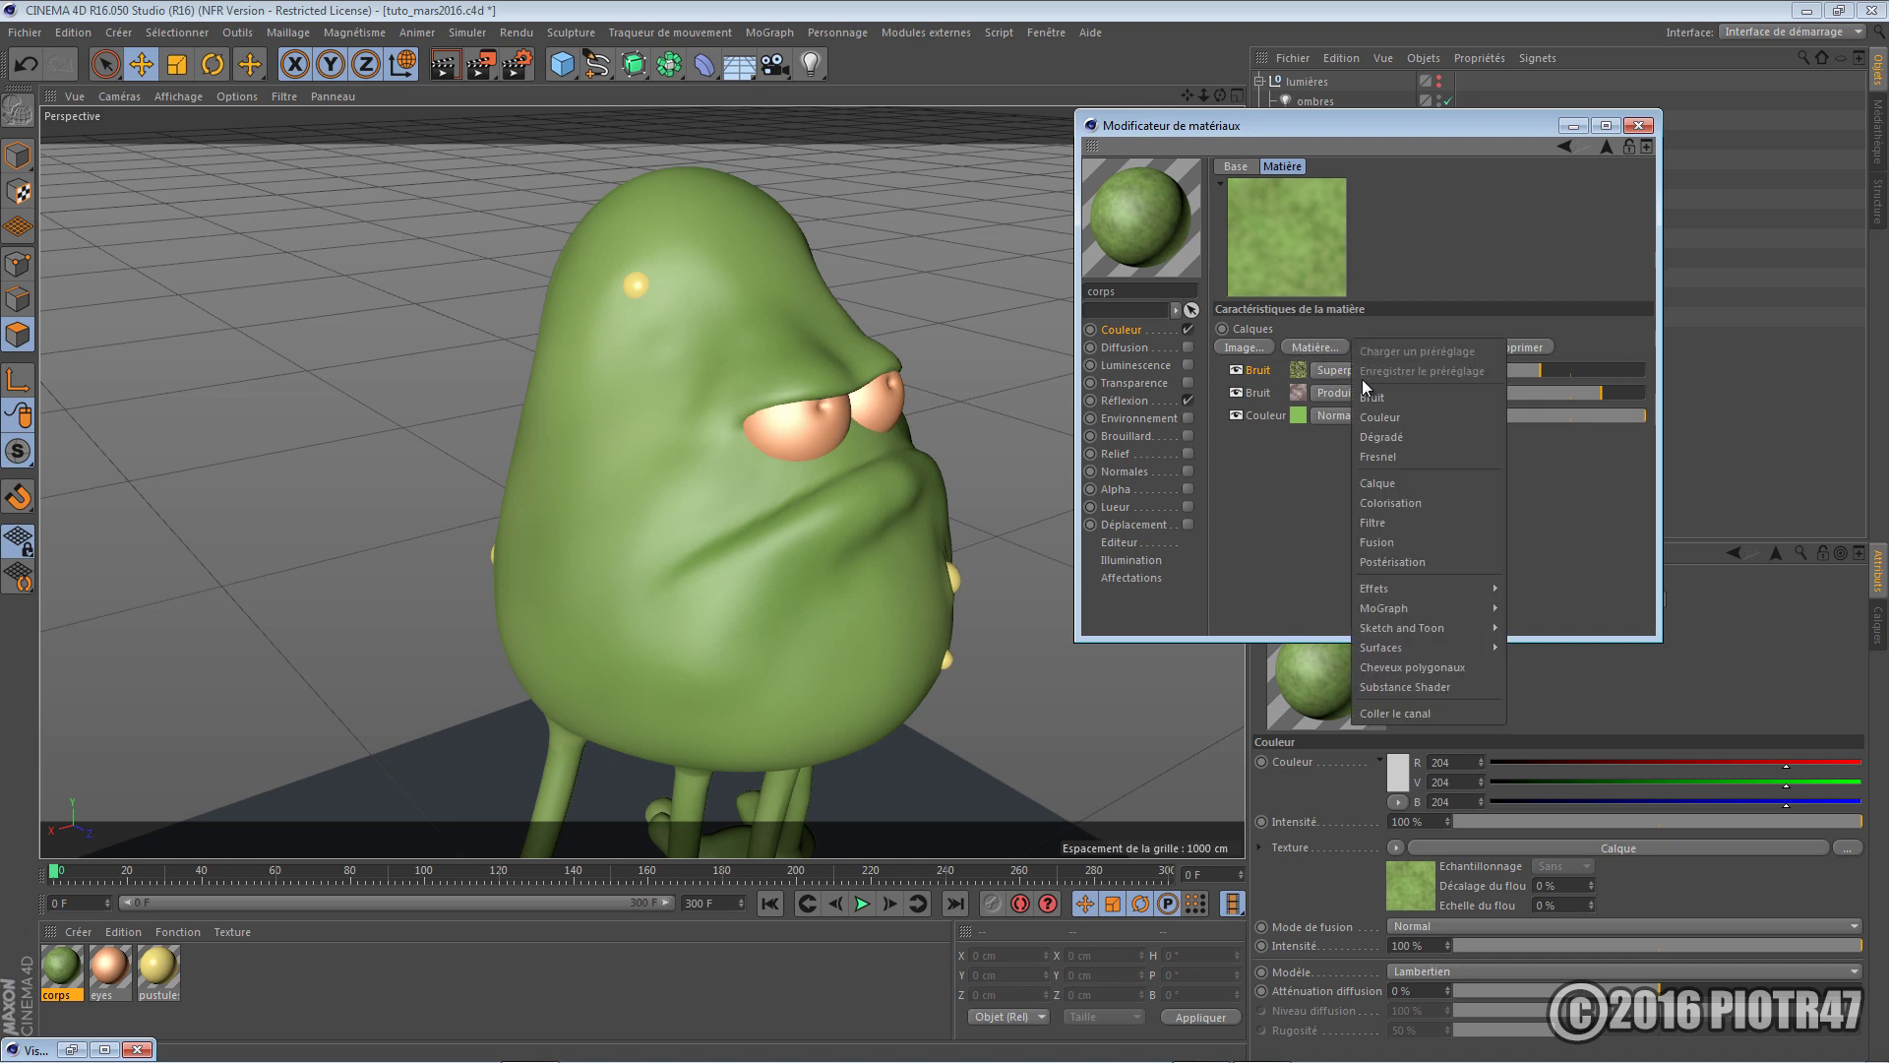
click(1384, 397)
click(1303, 369)
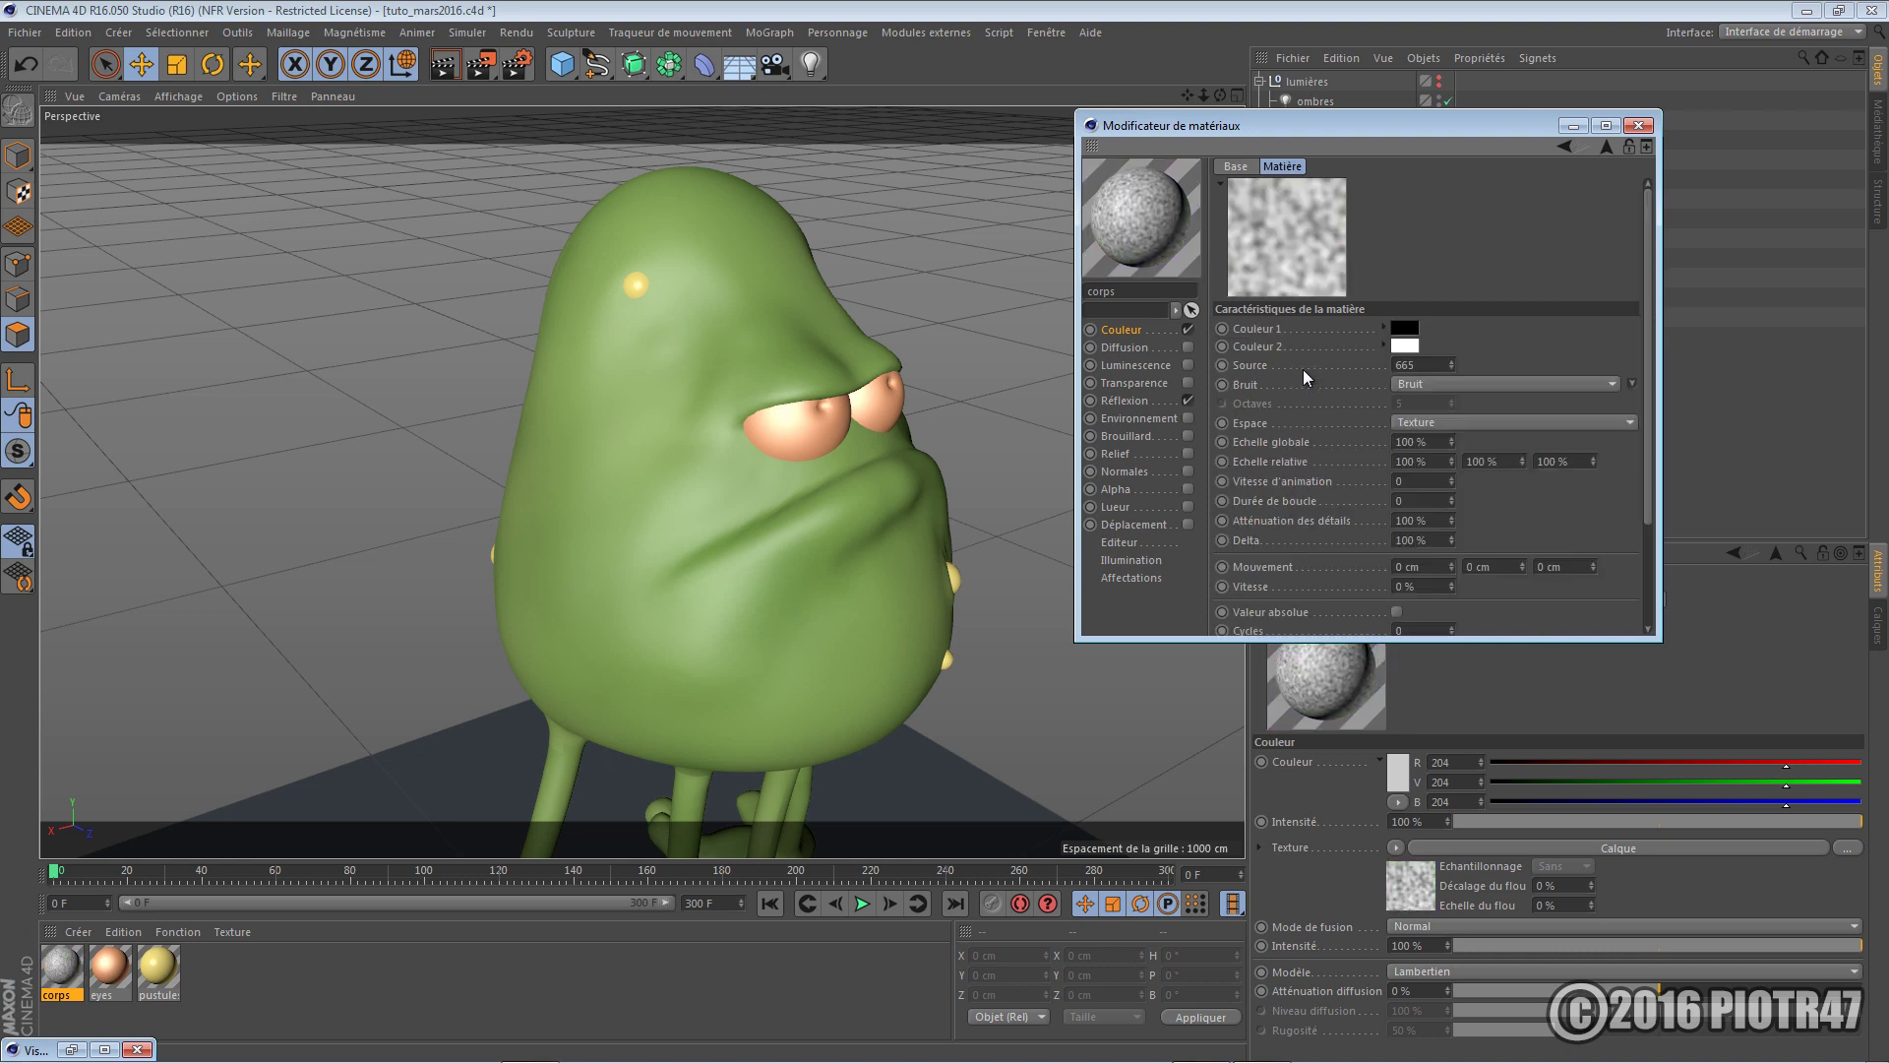
click(1417, 384)
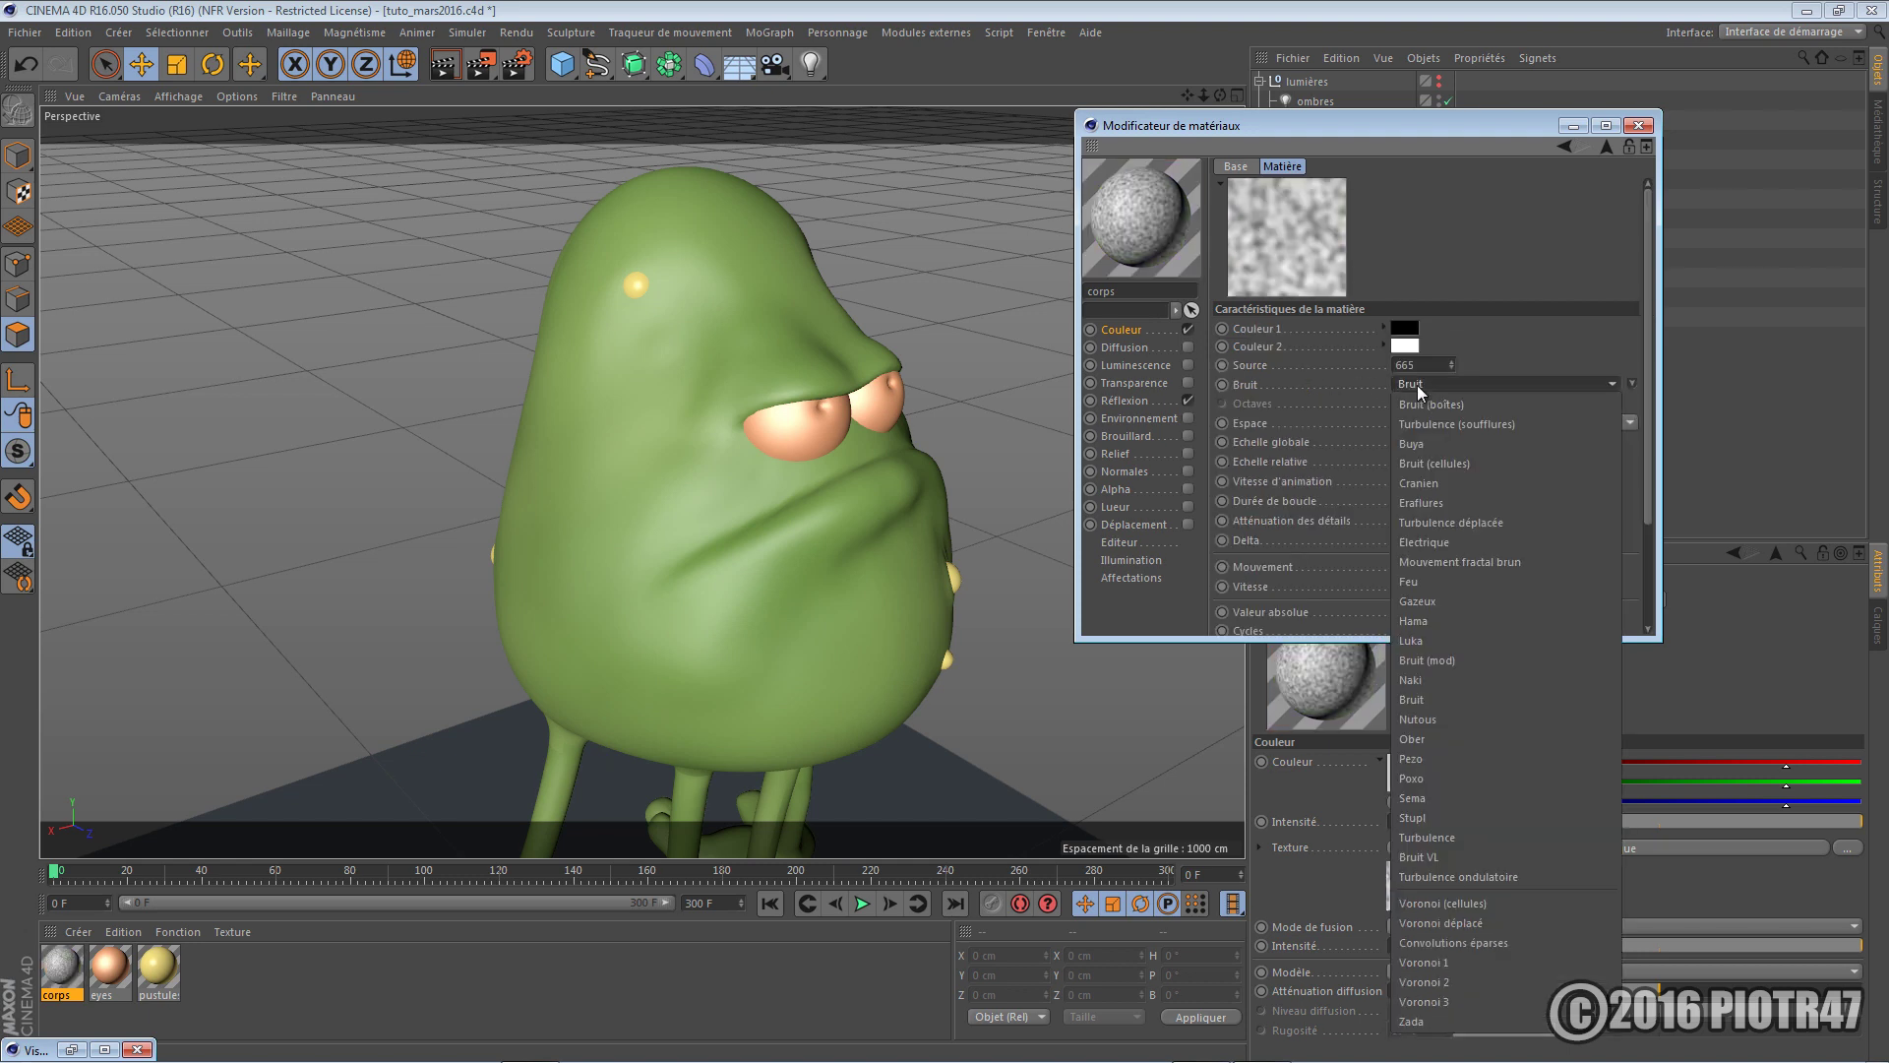
click(1442, 837)
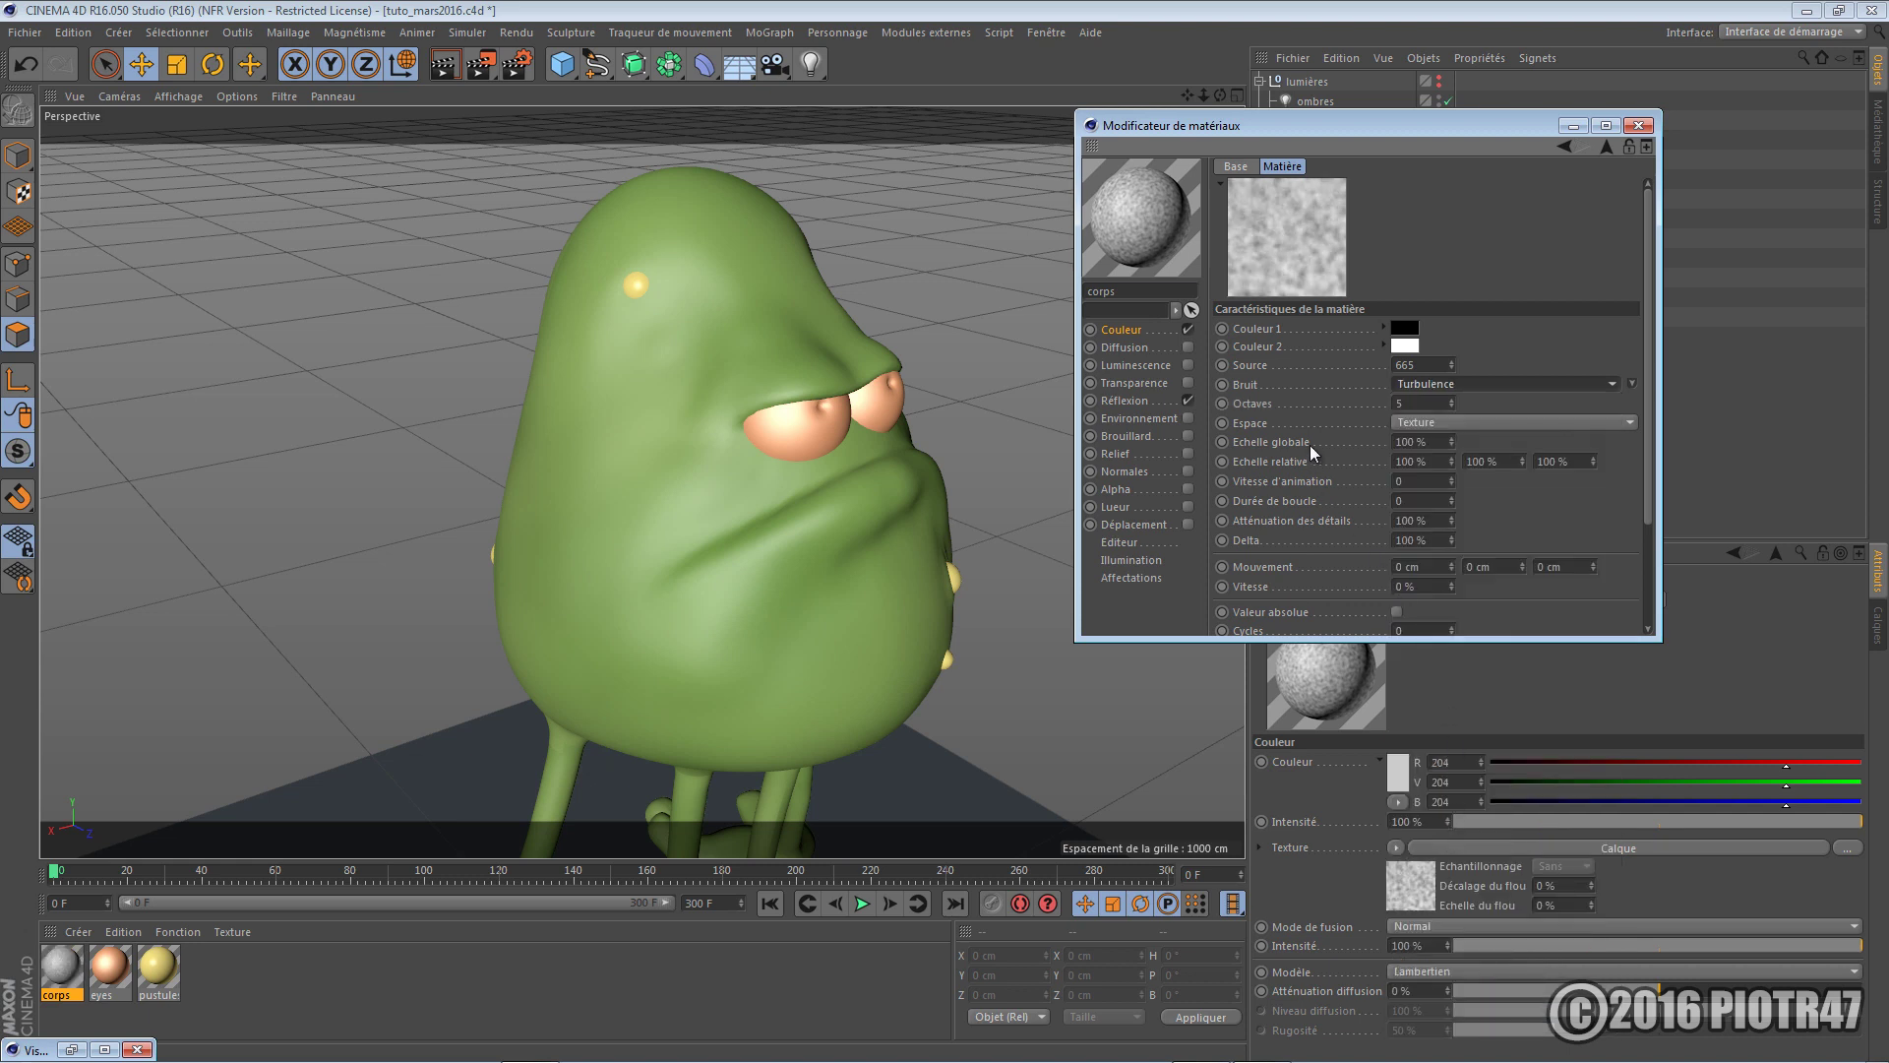
Set the Turbulence noise's Couleur 2 to pale yellow and its Espace to Objet
click(1406, 343)
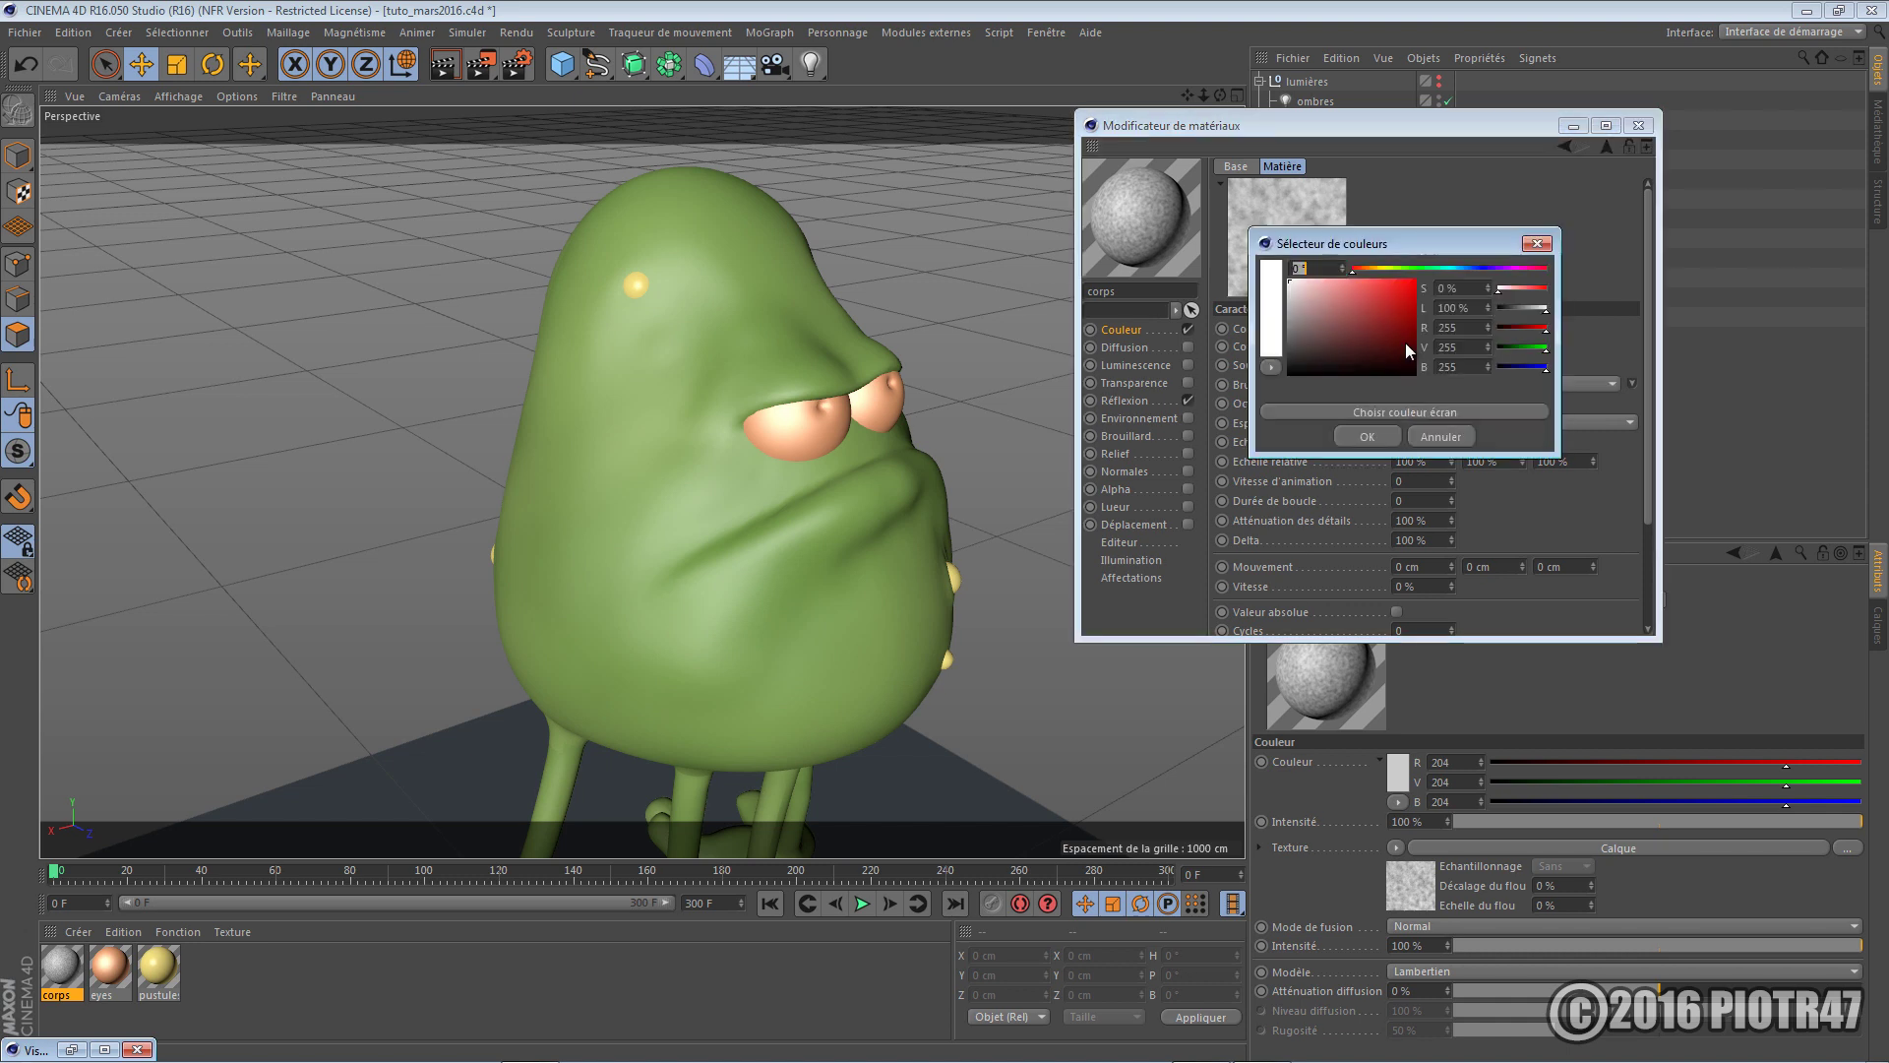
click(1379, 268)
drag(1355, 285, 1339, 280)
click(1376, 434)
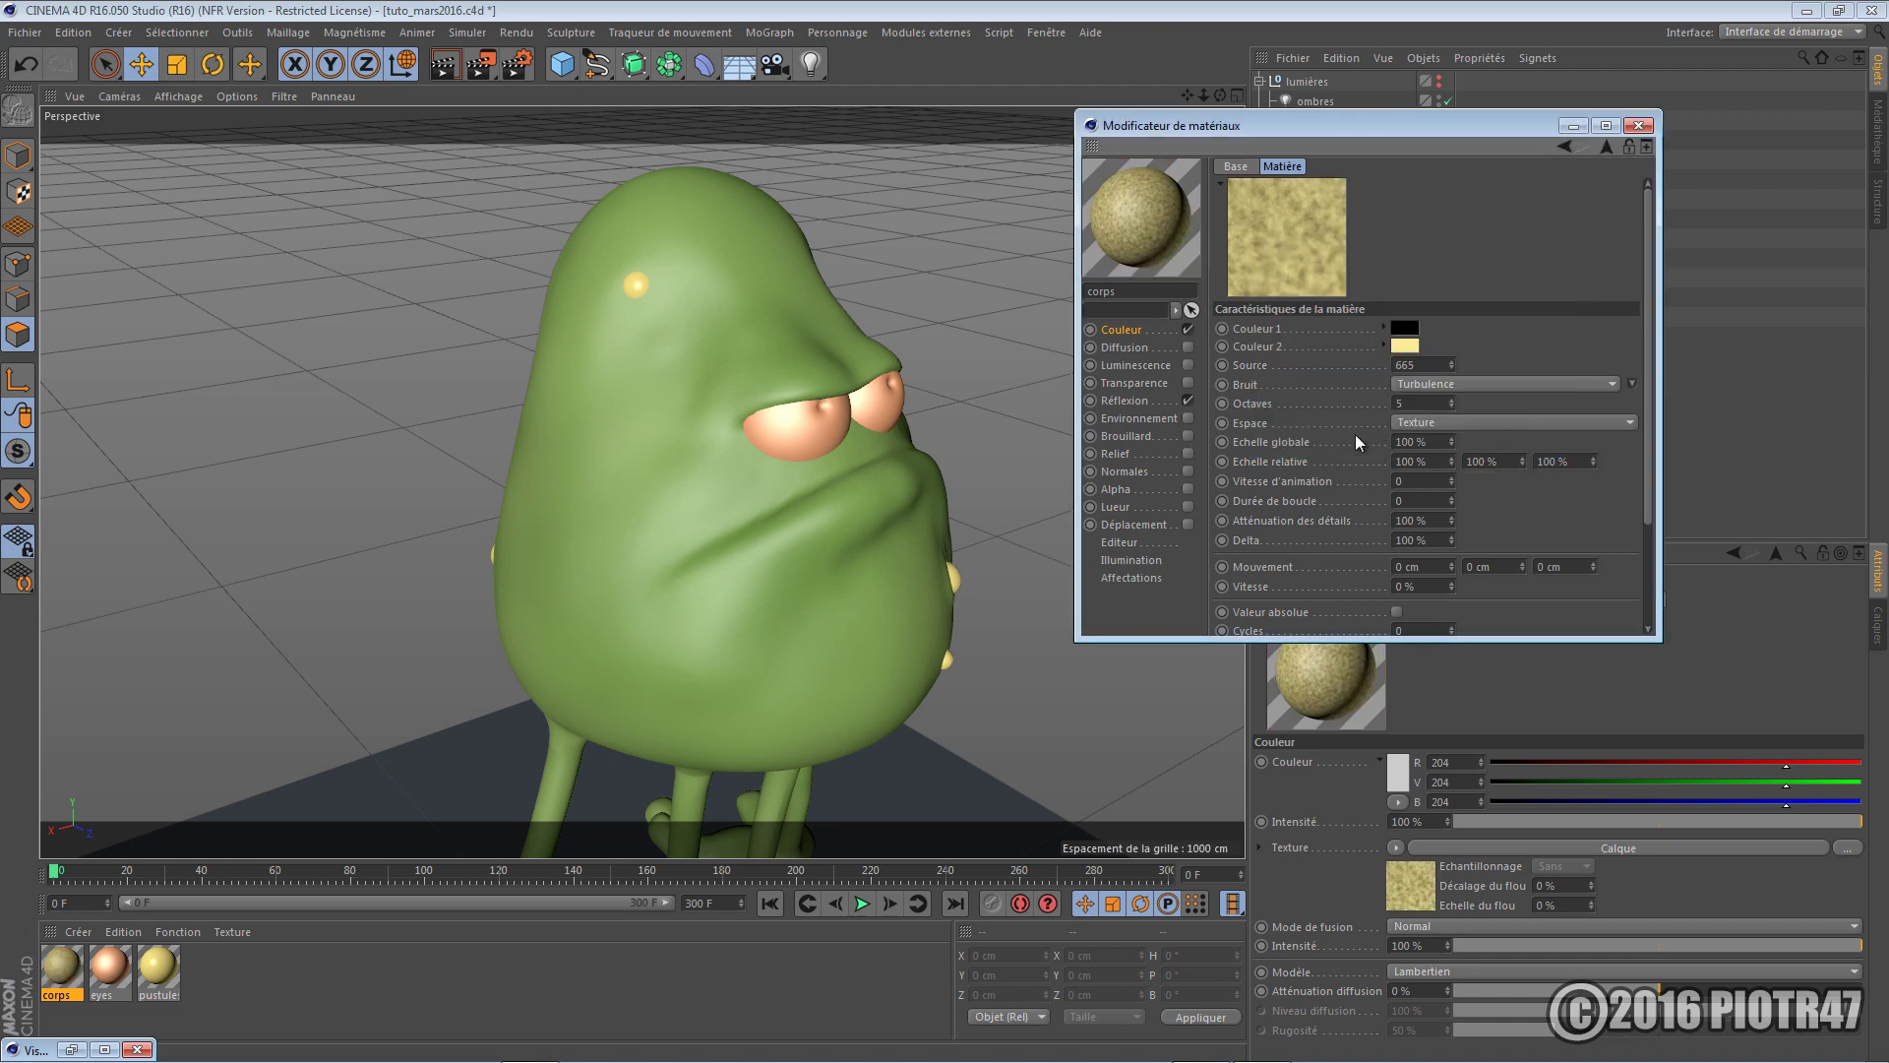
click(1431, 423)
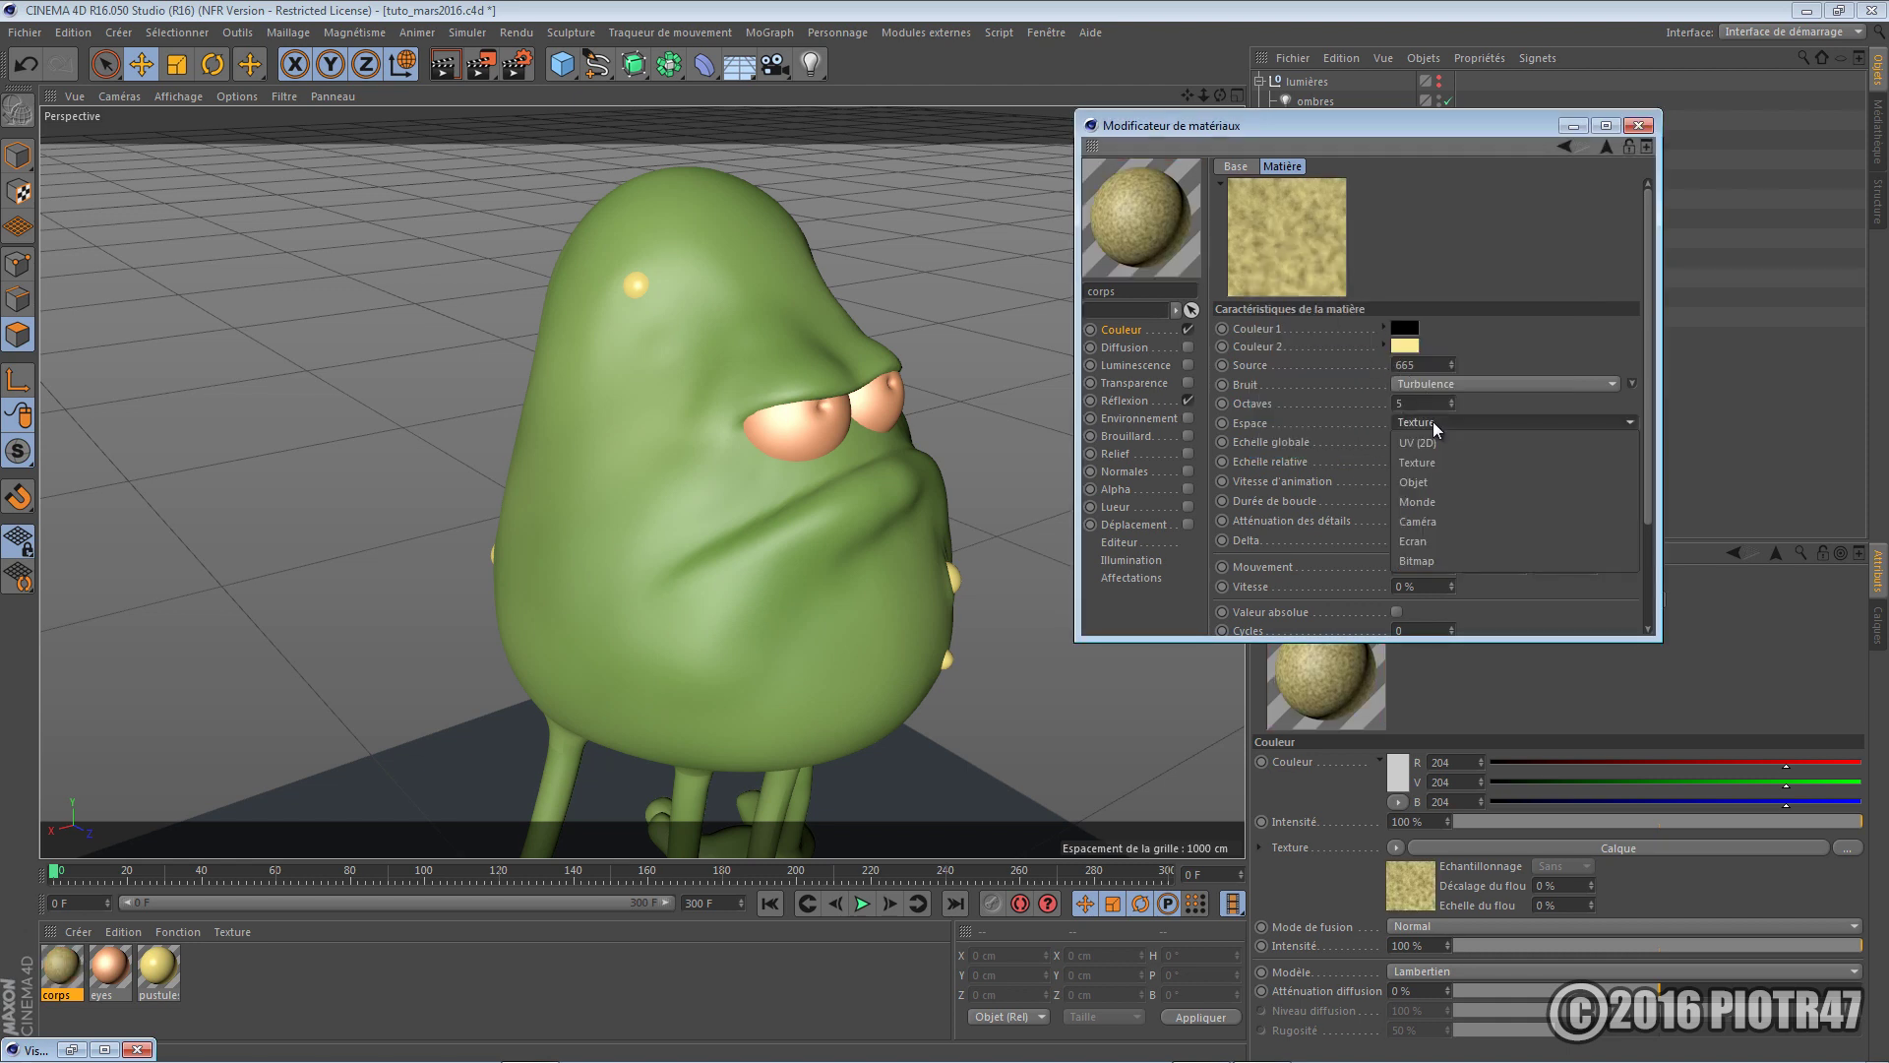
click(1427, 461)
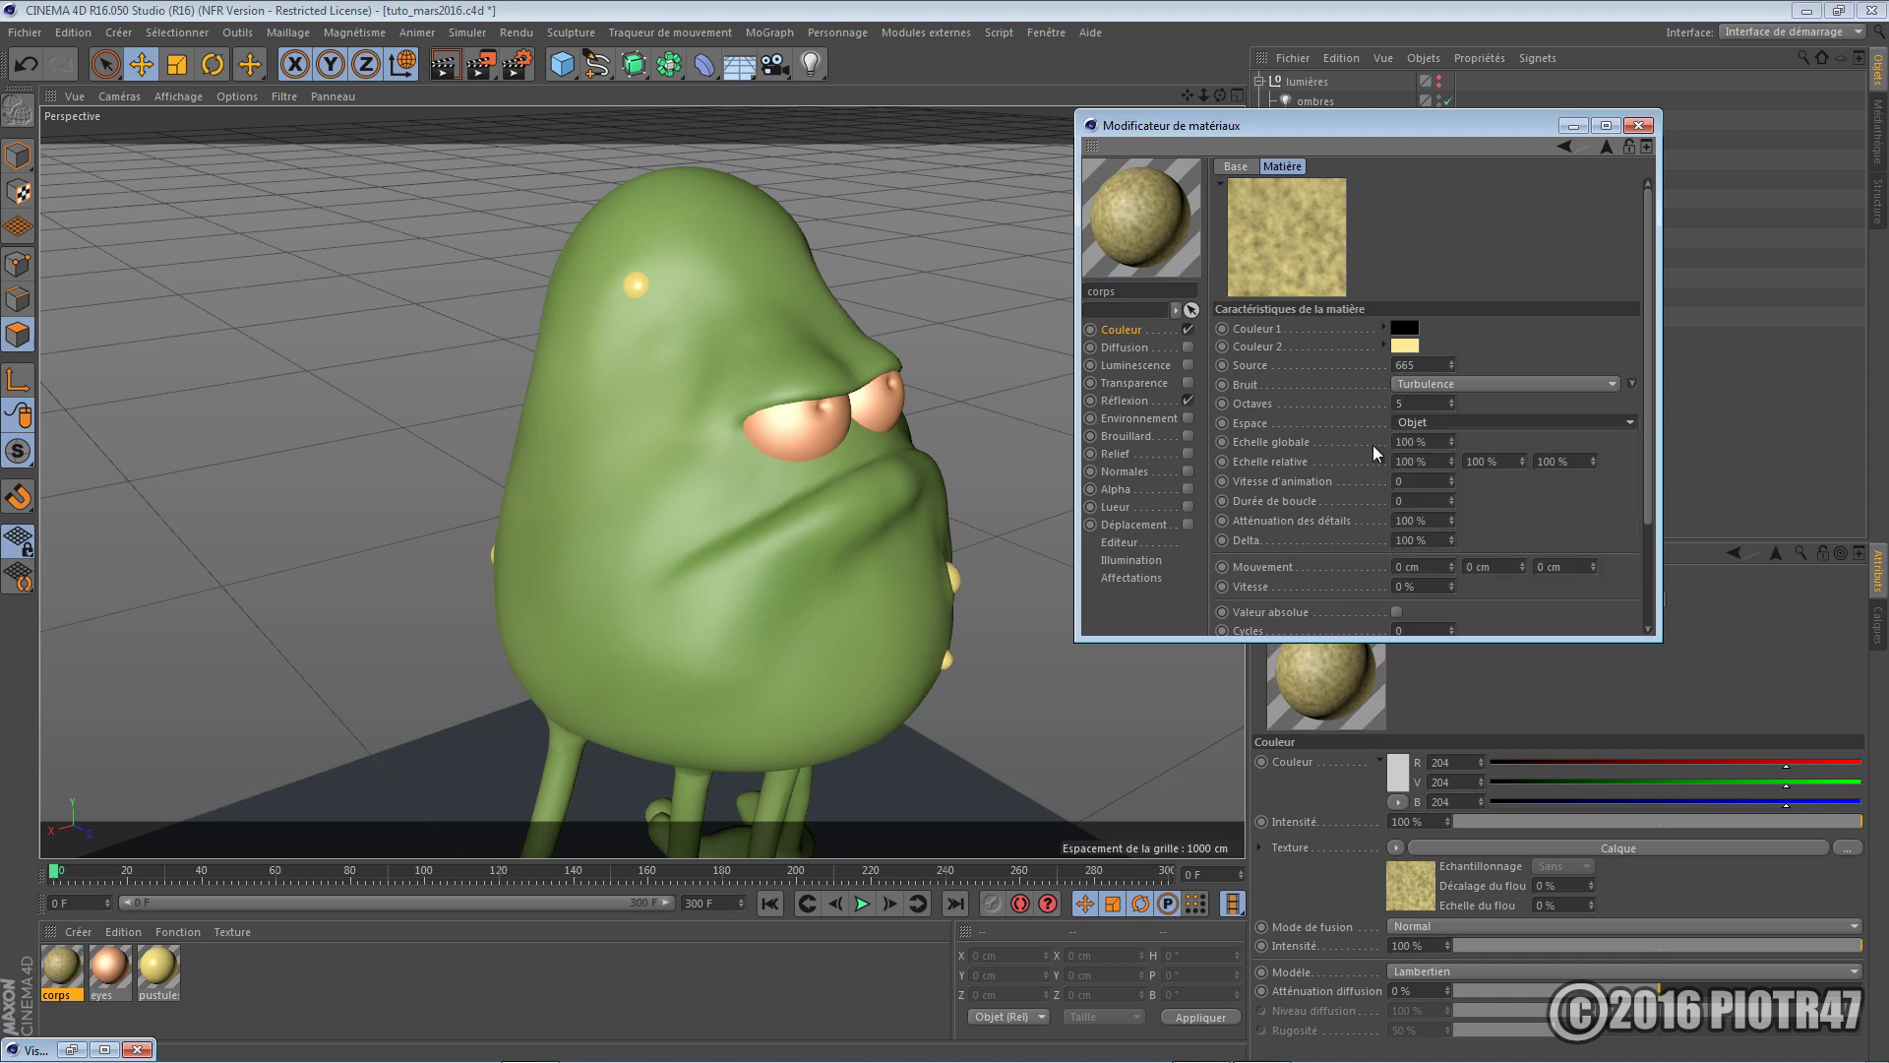
Set the Turbulence noise layer's blend mode to Incrustation in the layer stack
click(1566, 145)
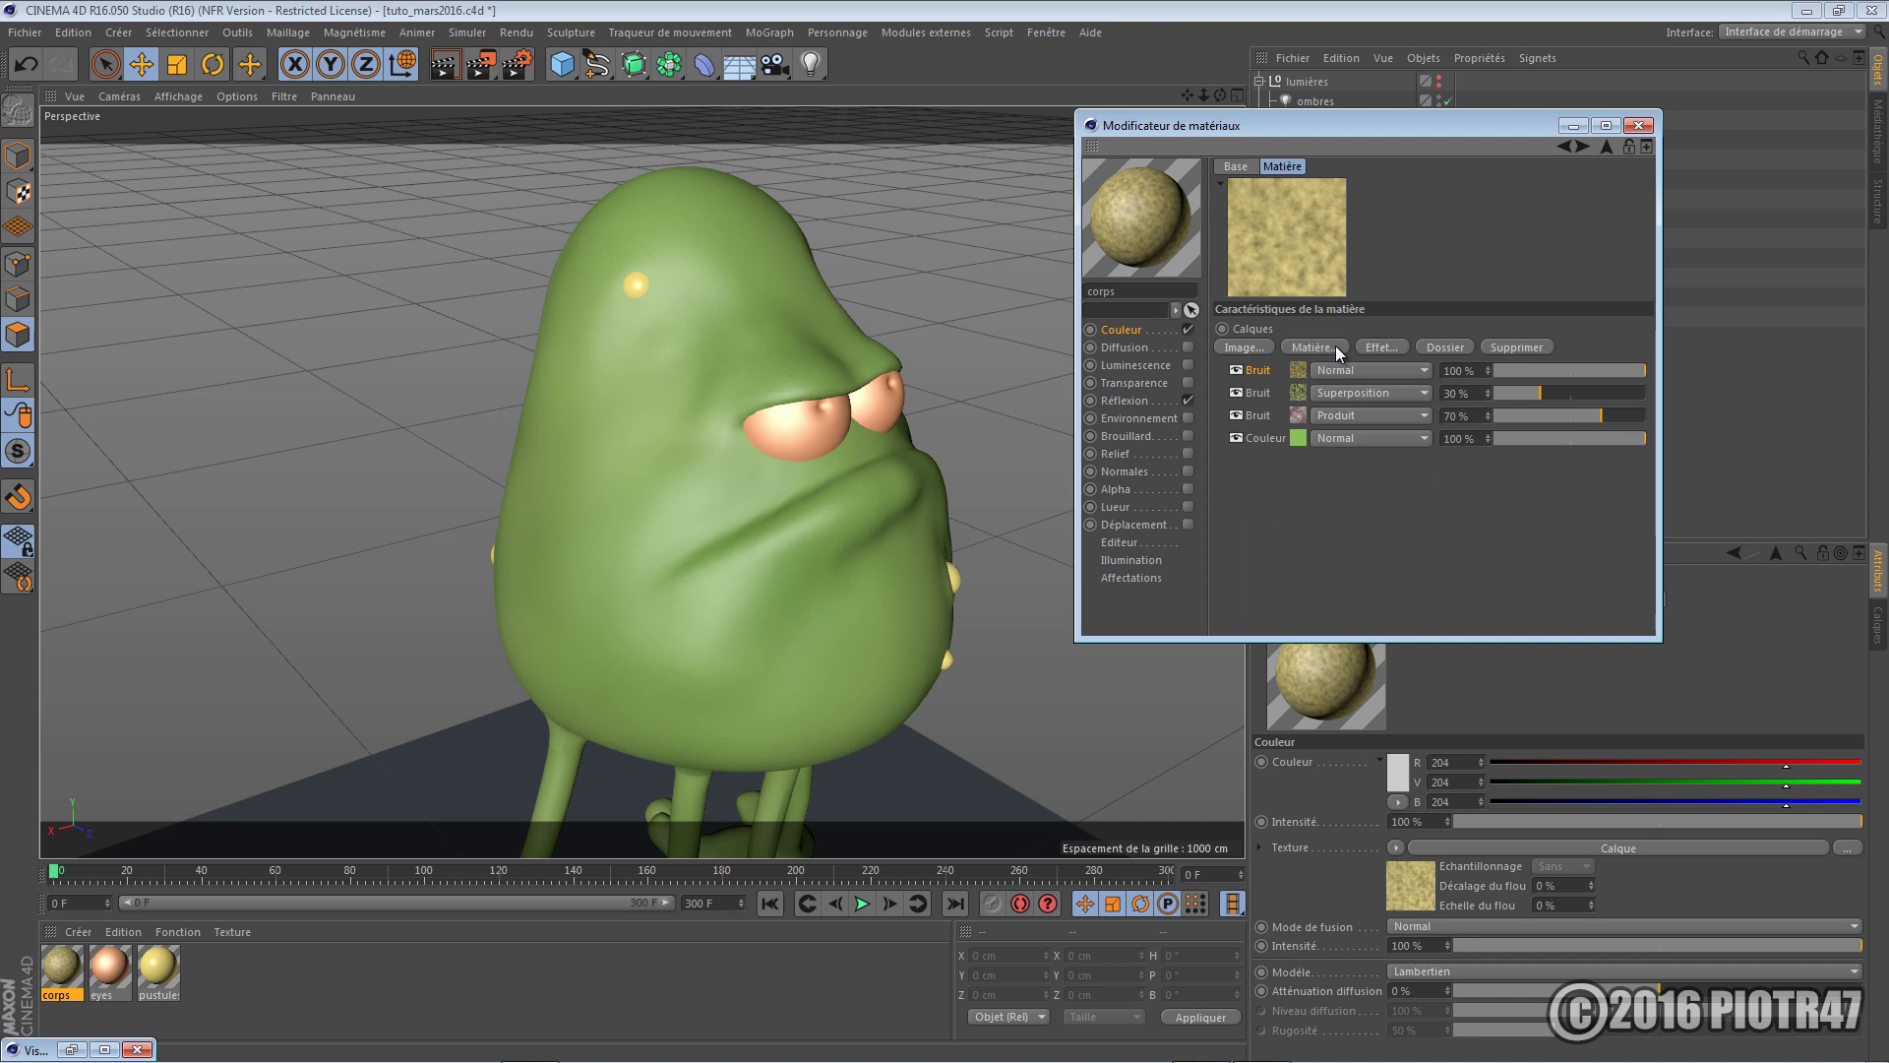
click(1344, 371)
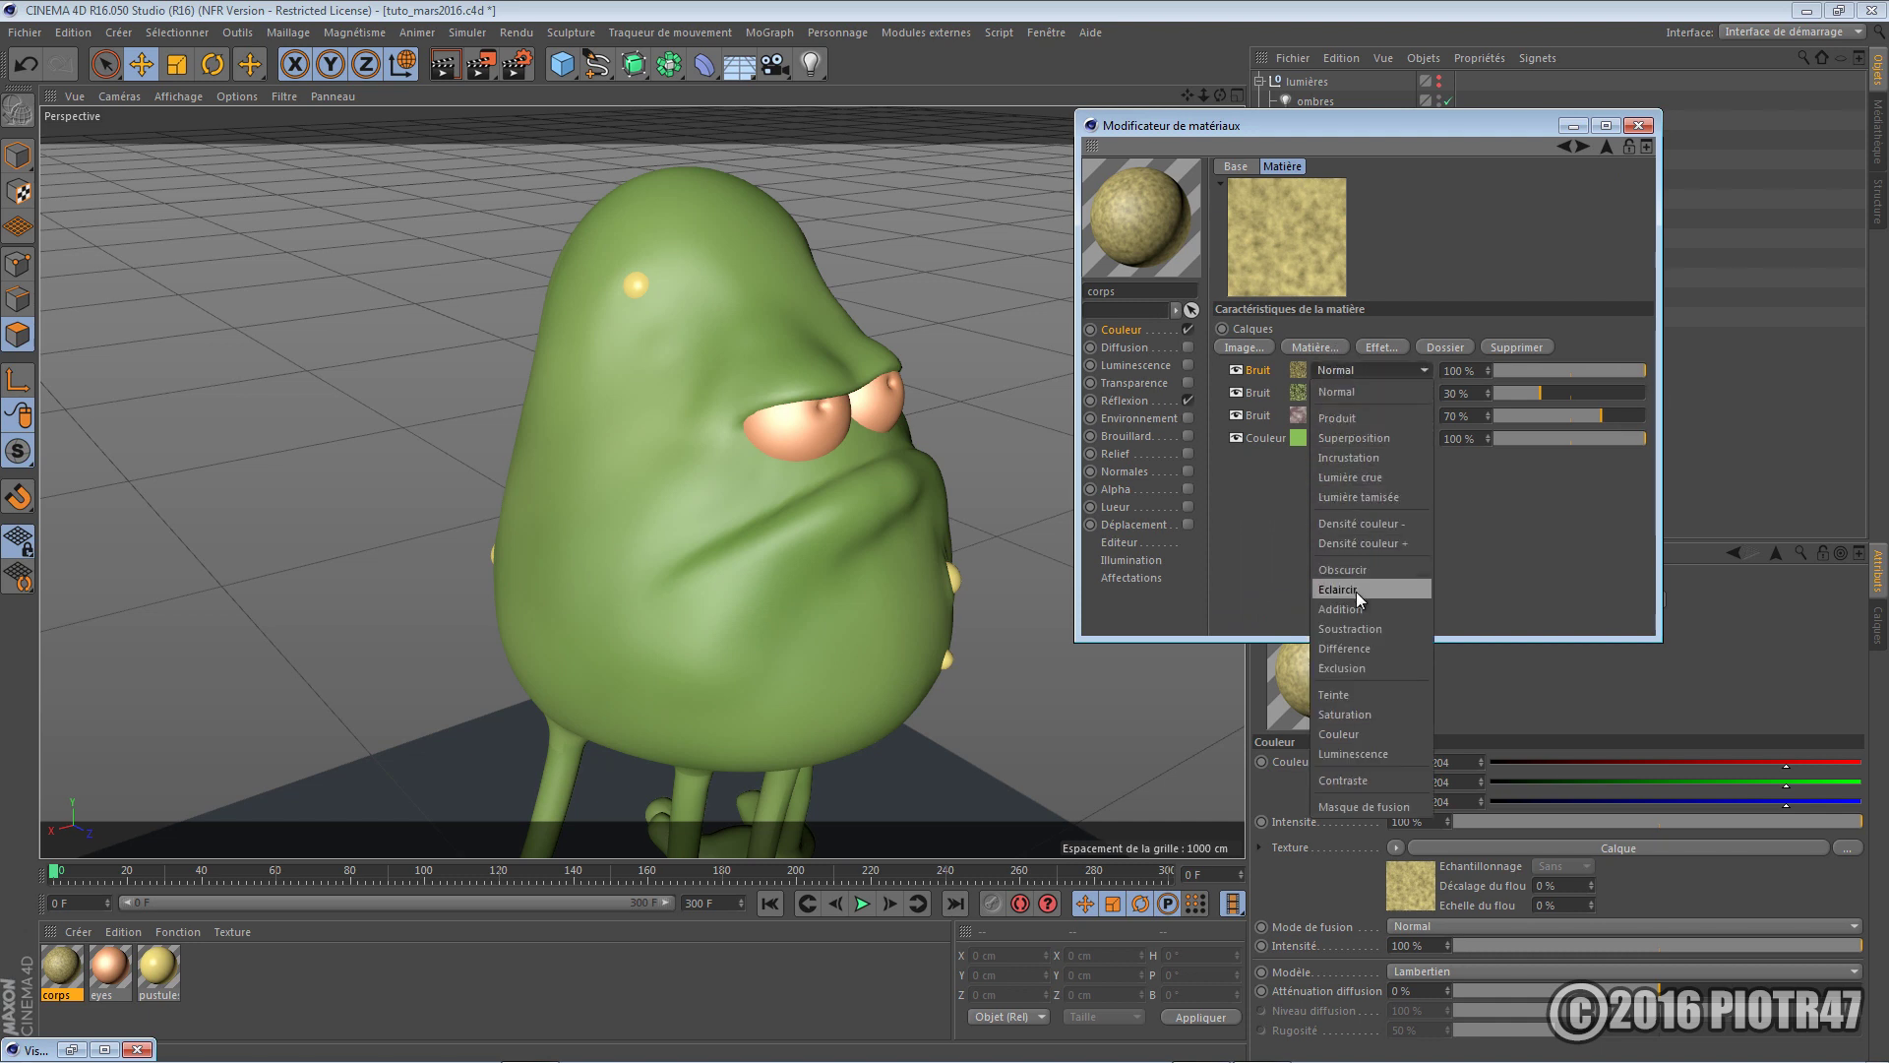
click(1368, 458)
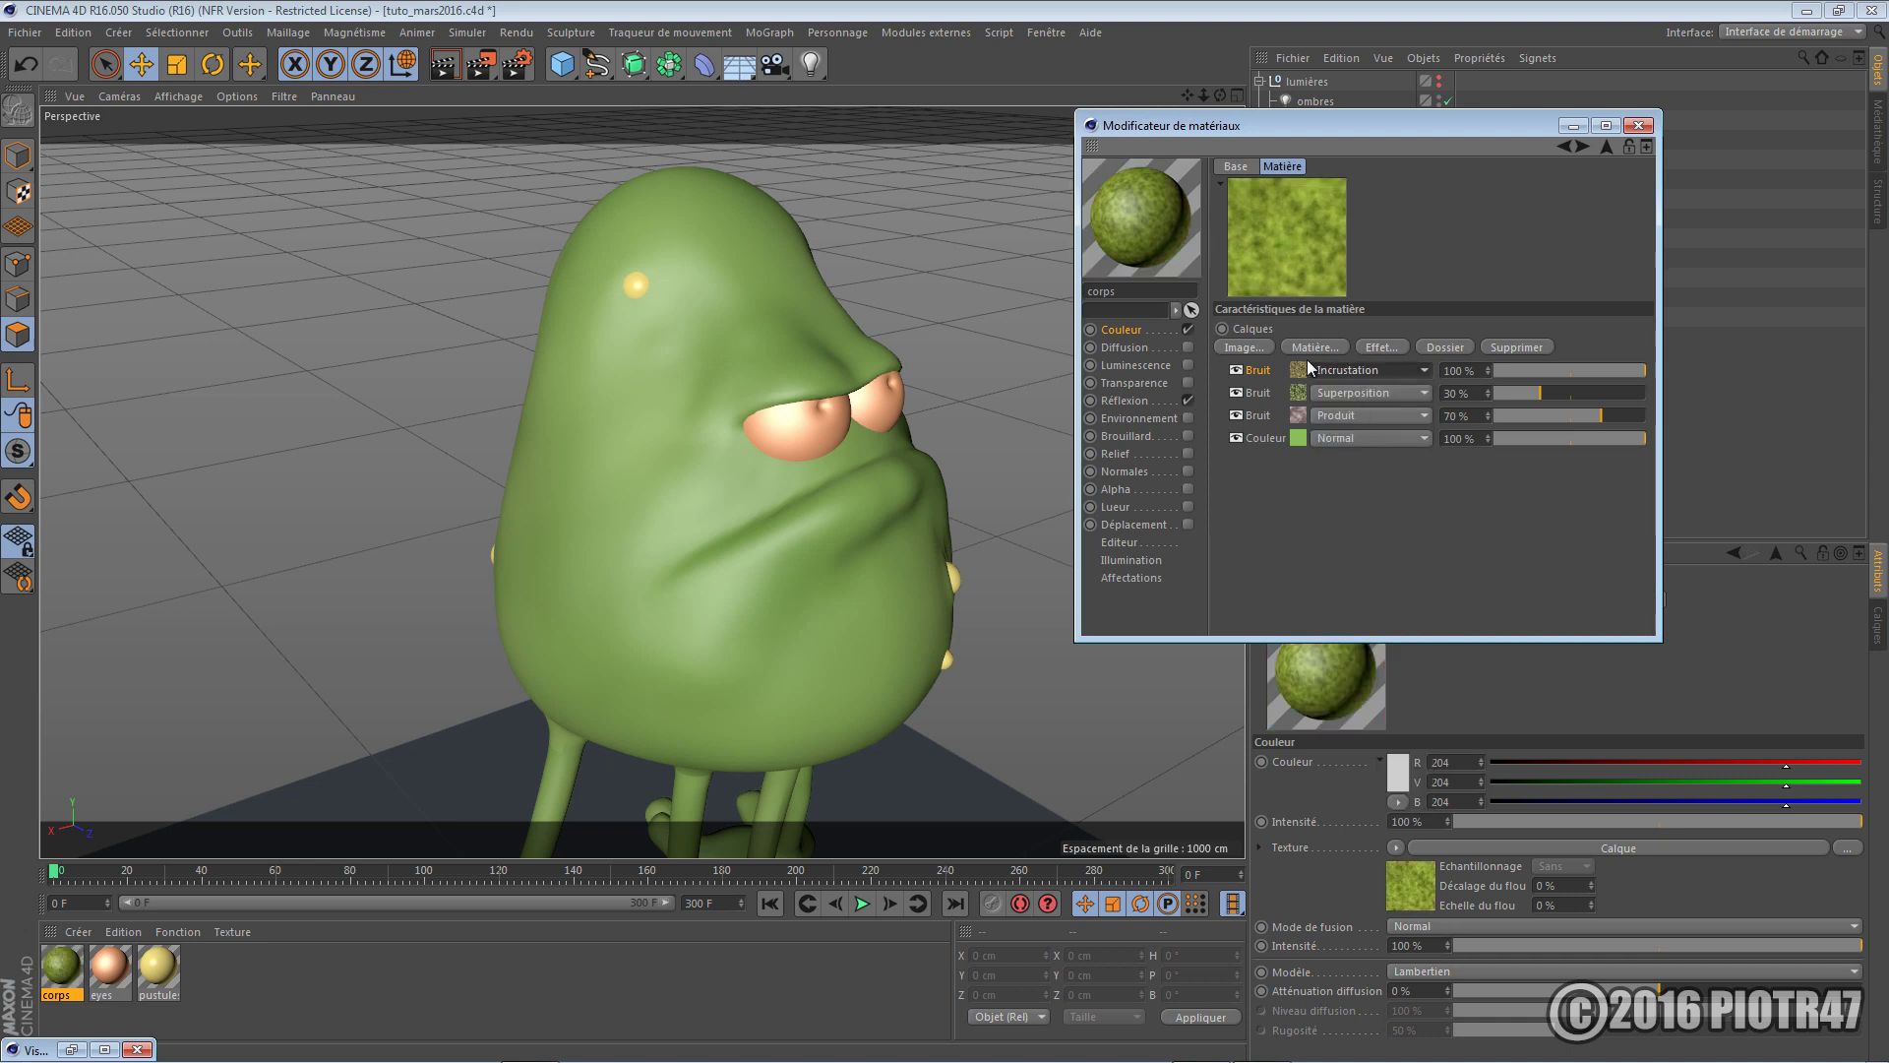
Lower the Turbulence Bruit layer's opacity to 20 % and toggle its visibility to compare the material preview
click(1237, 370)
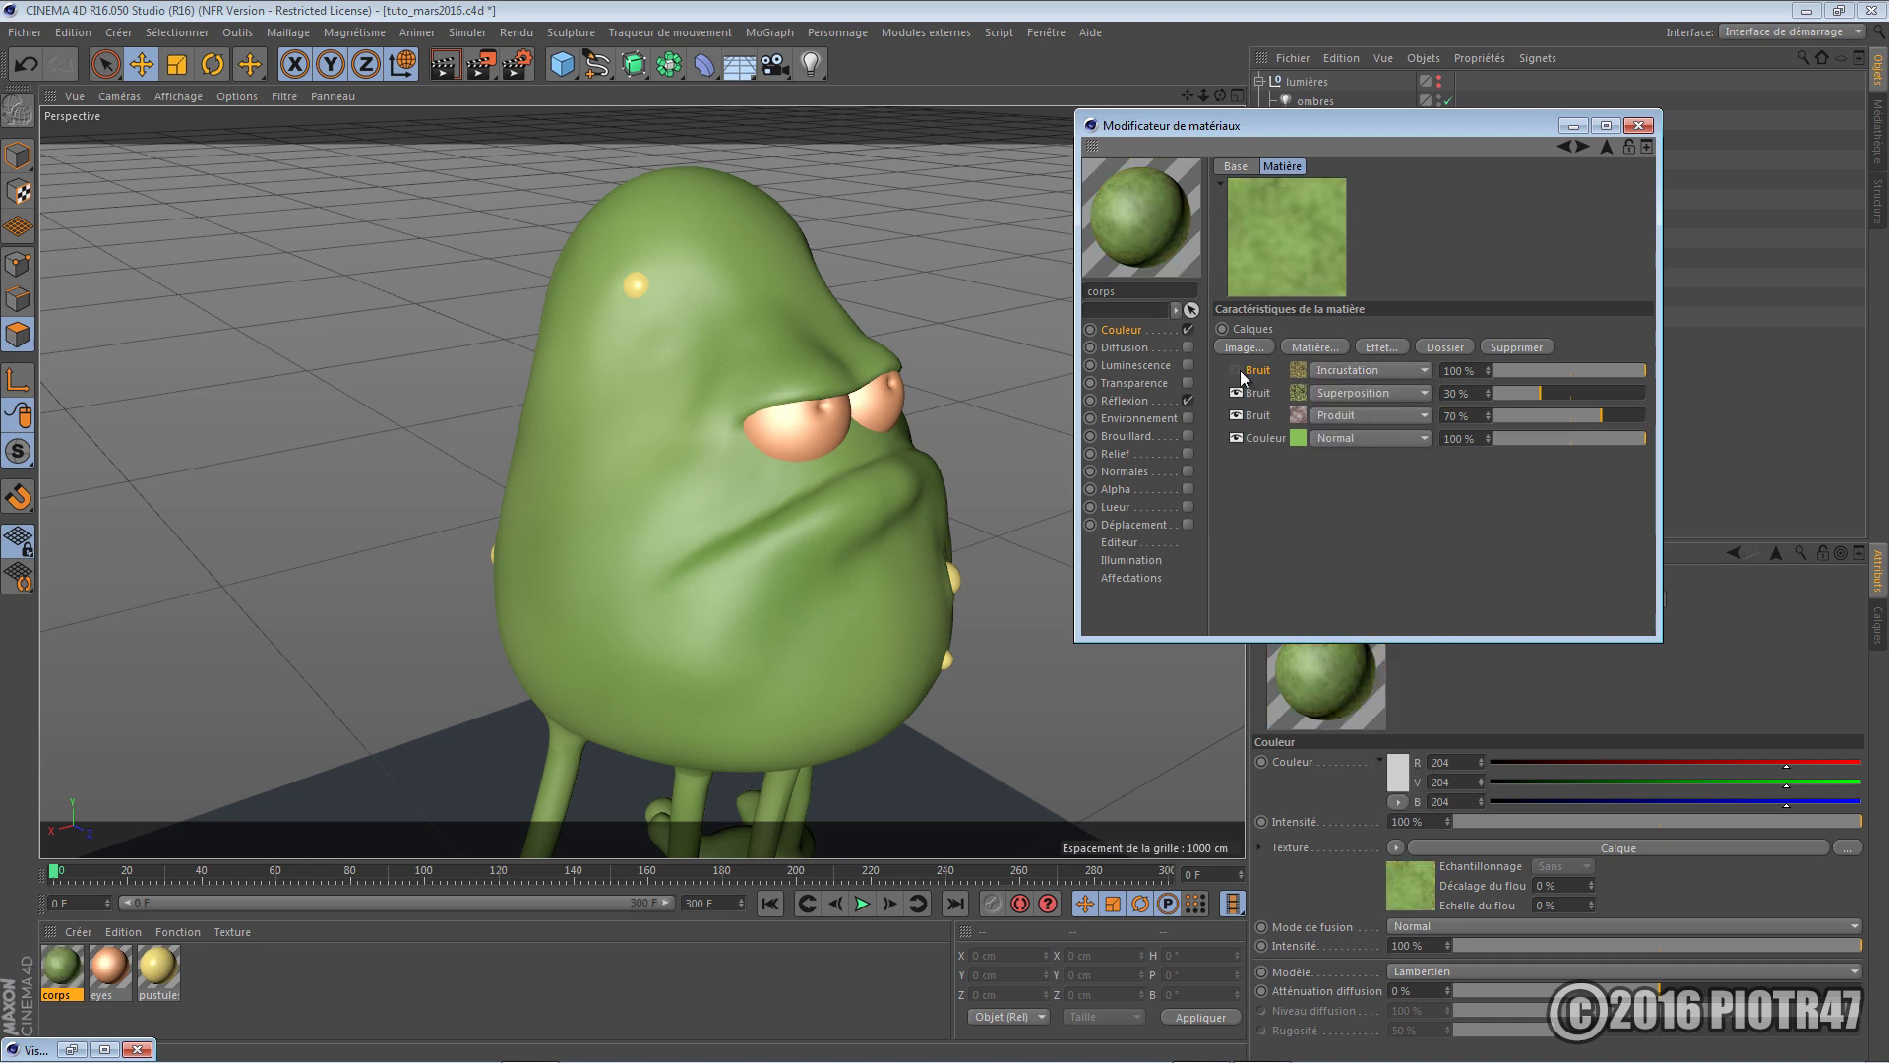
click(1238, 370)
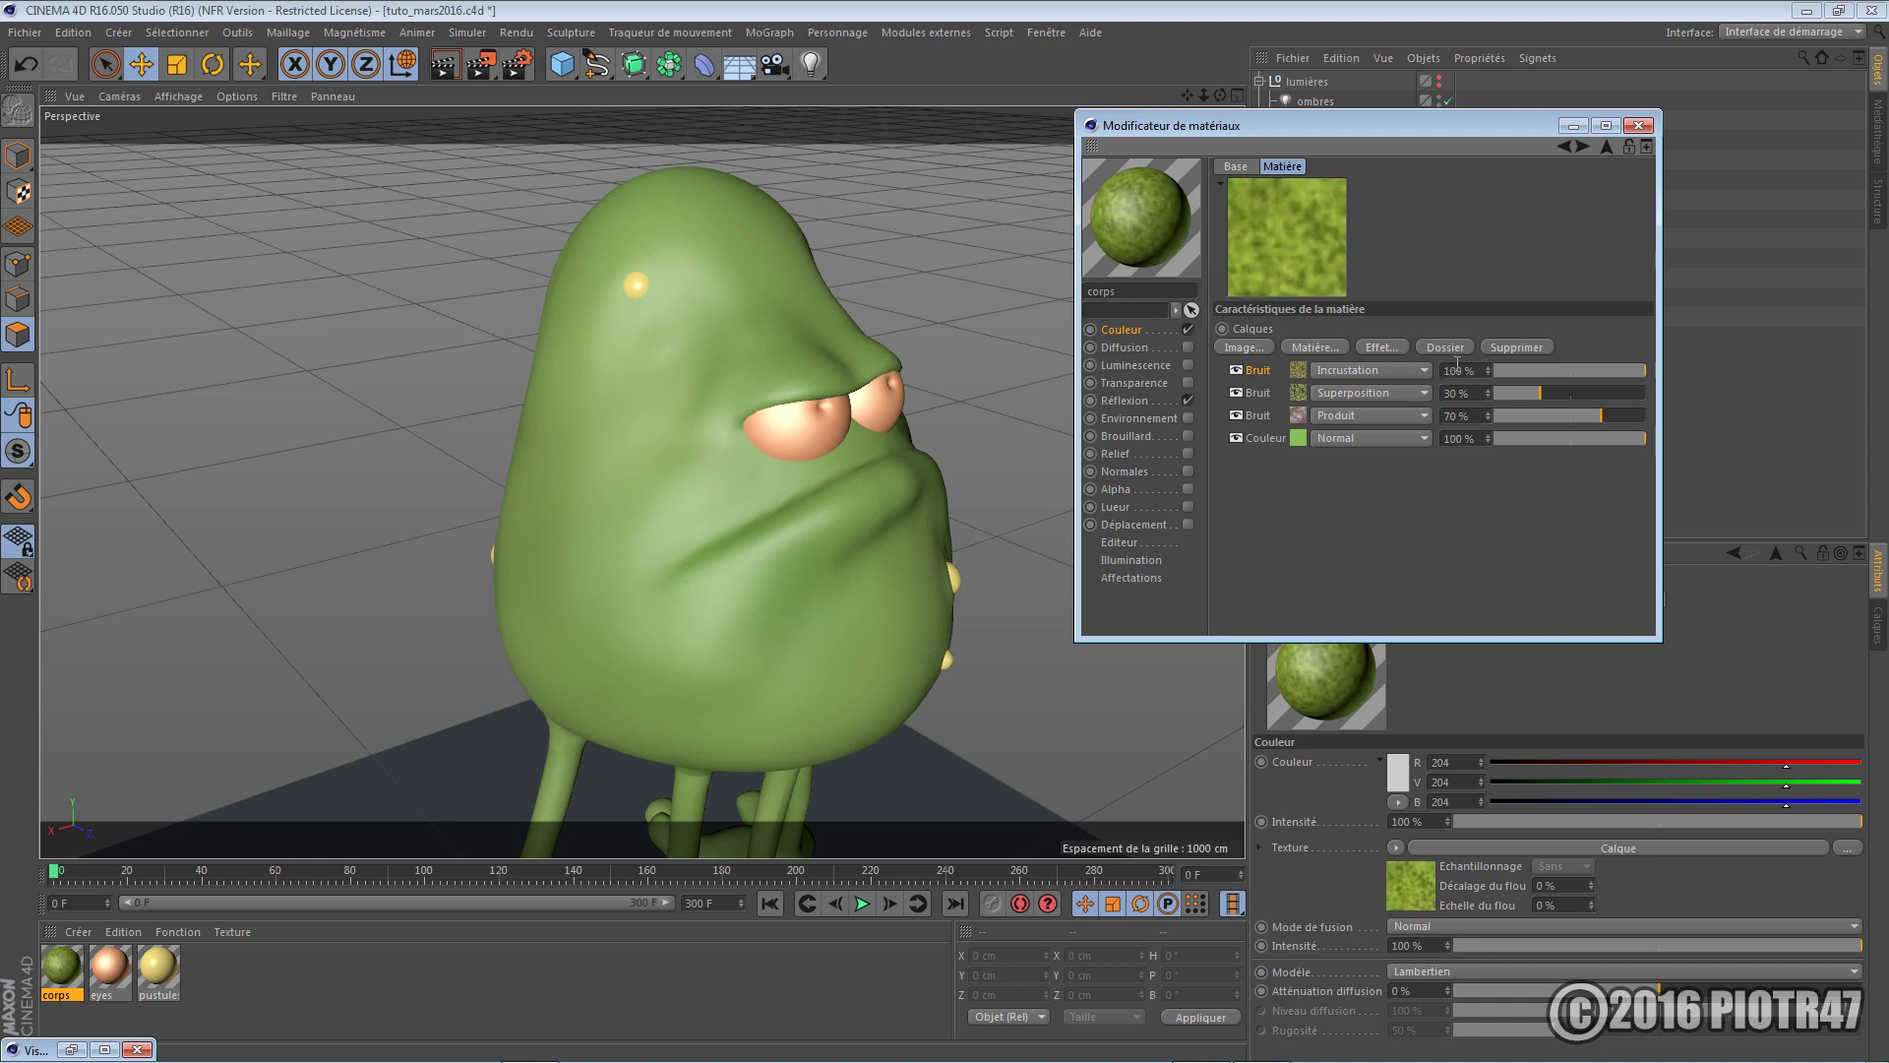
drag(1478, 370, 1337, 358)
text(20)
key(Return)
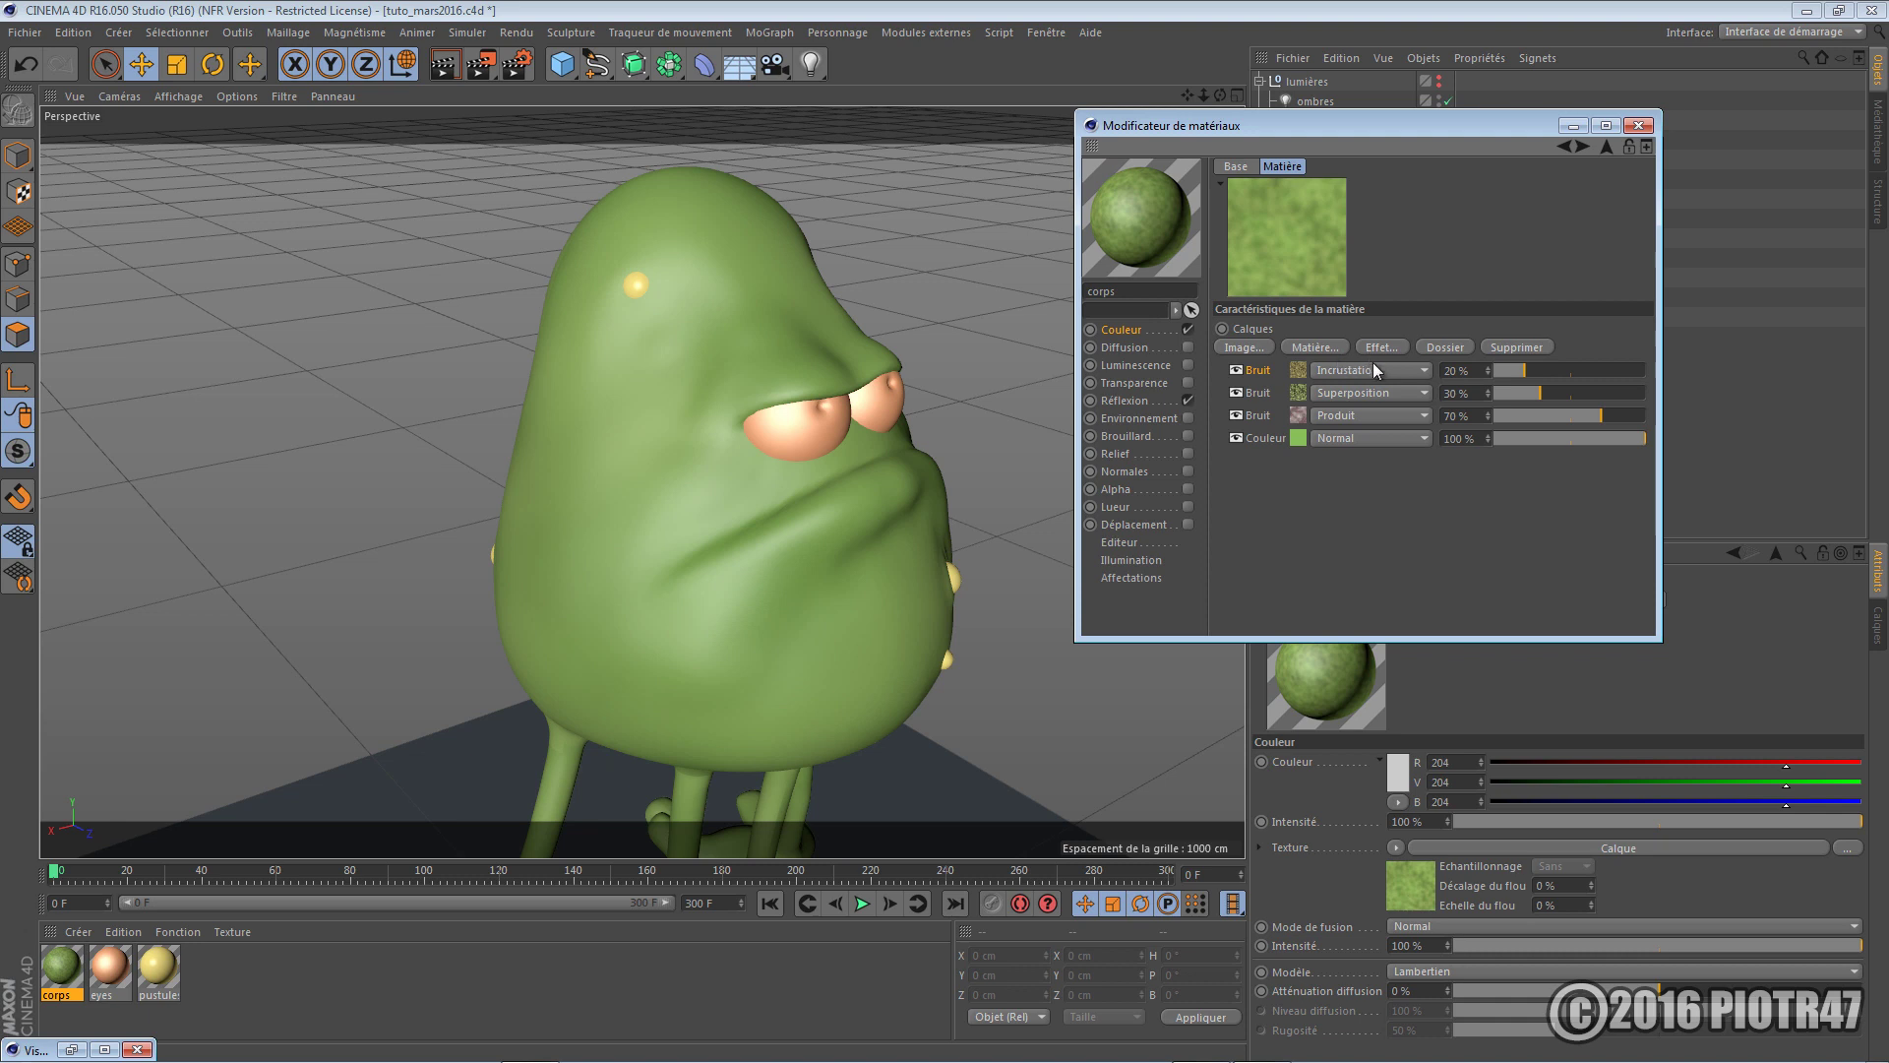
click(1238, 369)
click(1238, 369)
Render the monster with the 20 % Turbulence layer and compare it with the previous render in the history
key(shift+r)
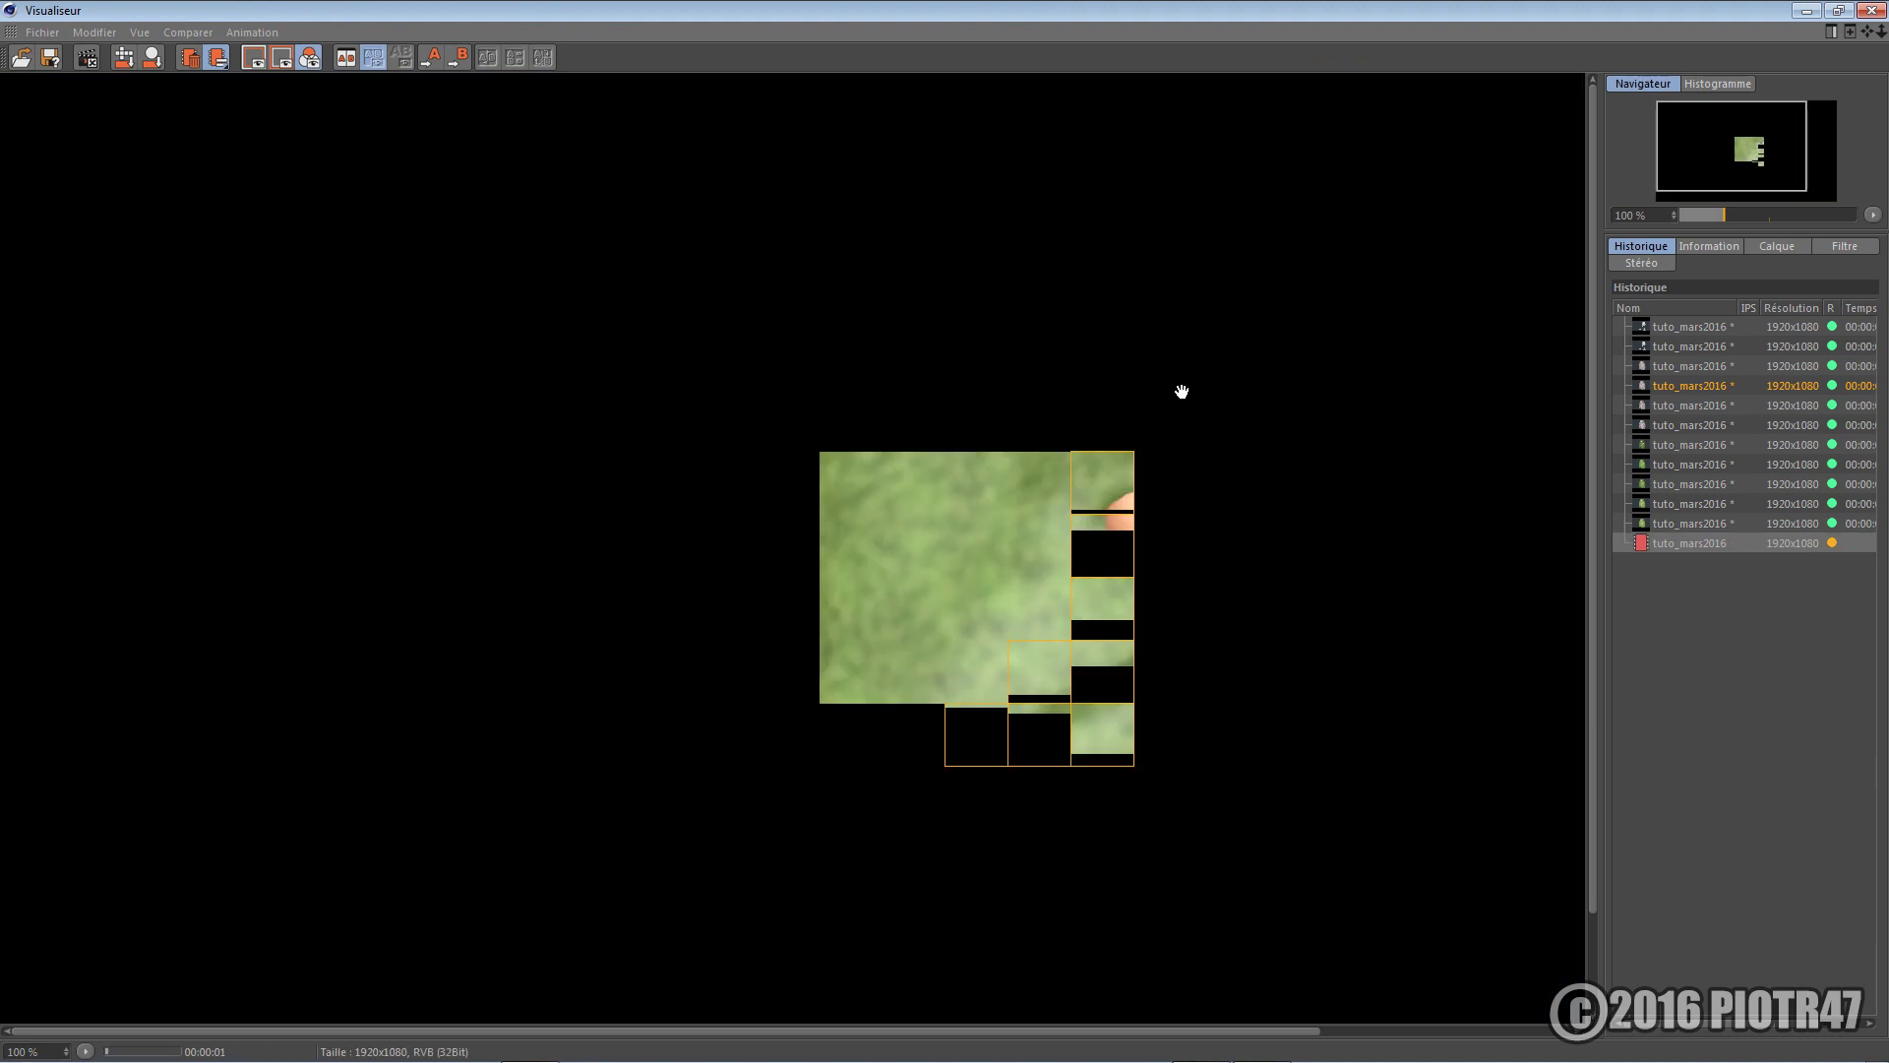
click(1696, 525)
click(1691, 548)
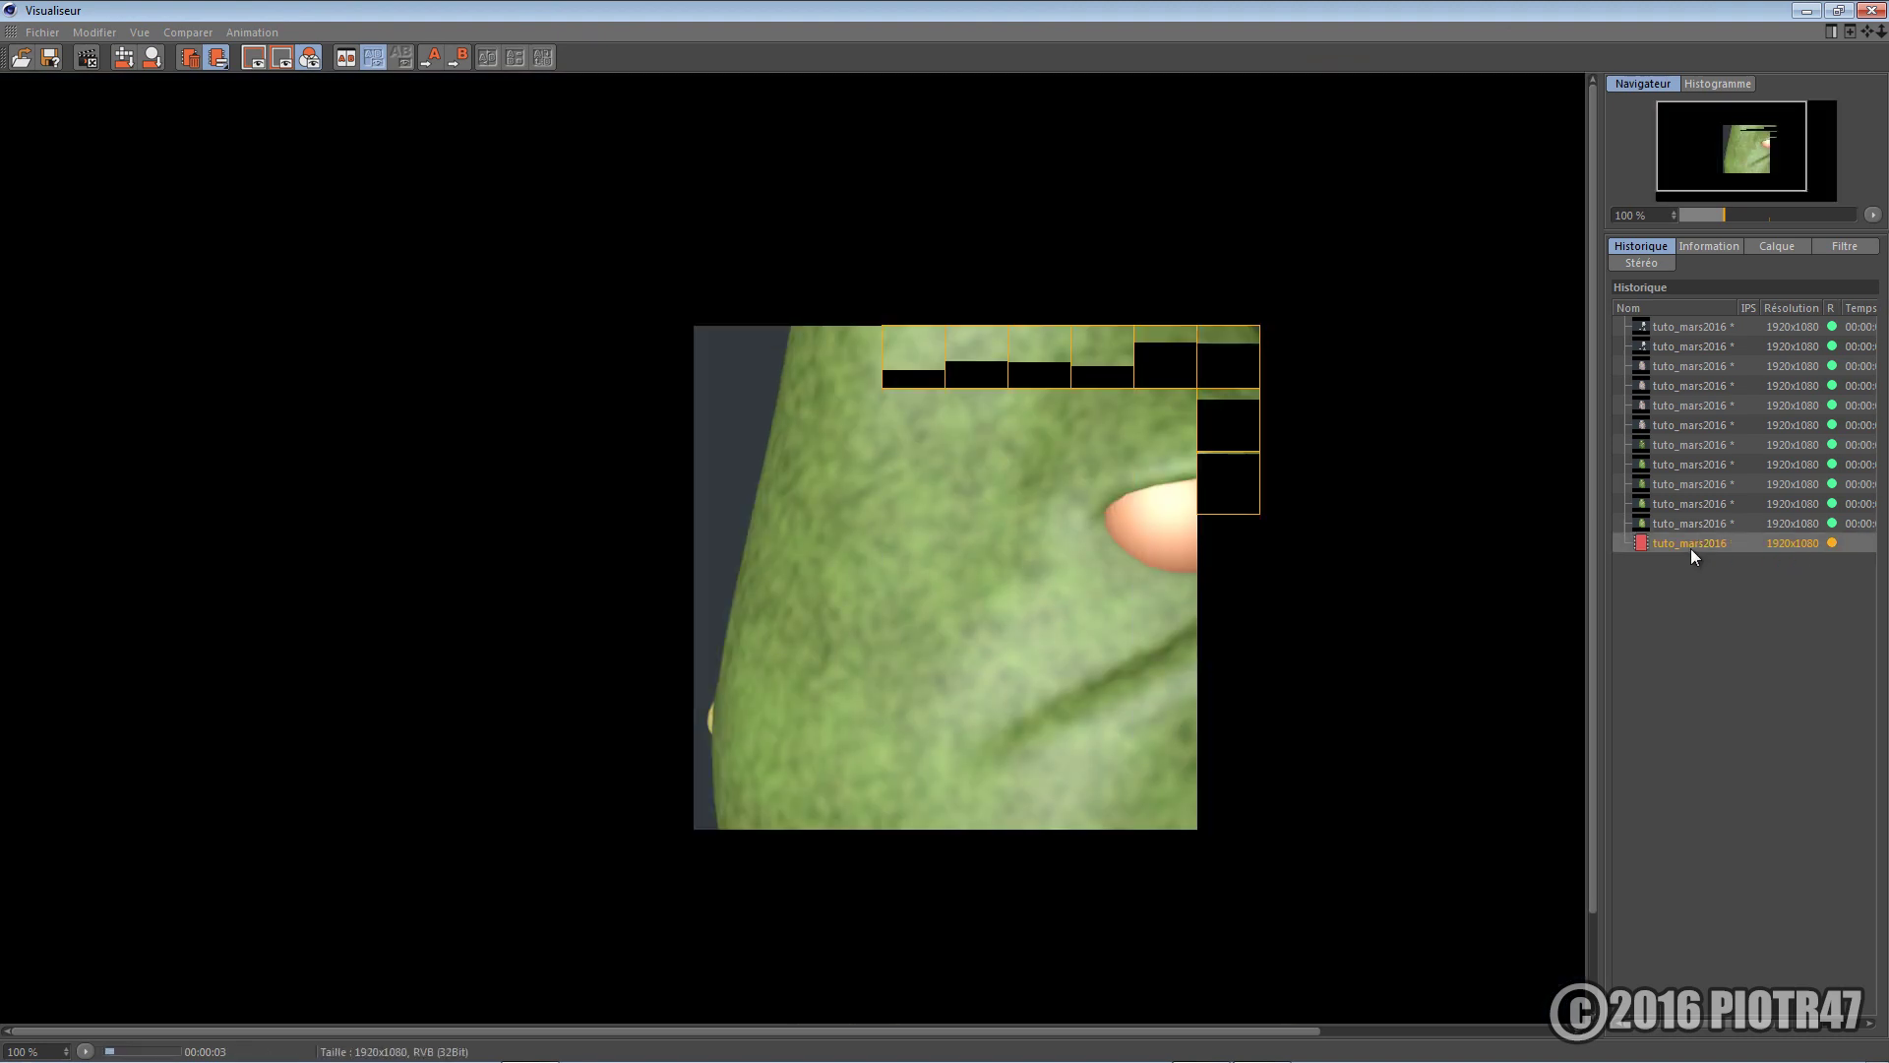
click(1701, 527)
click(1693, 544)
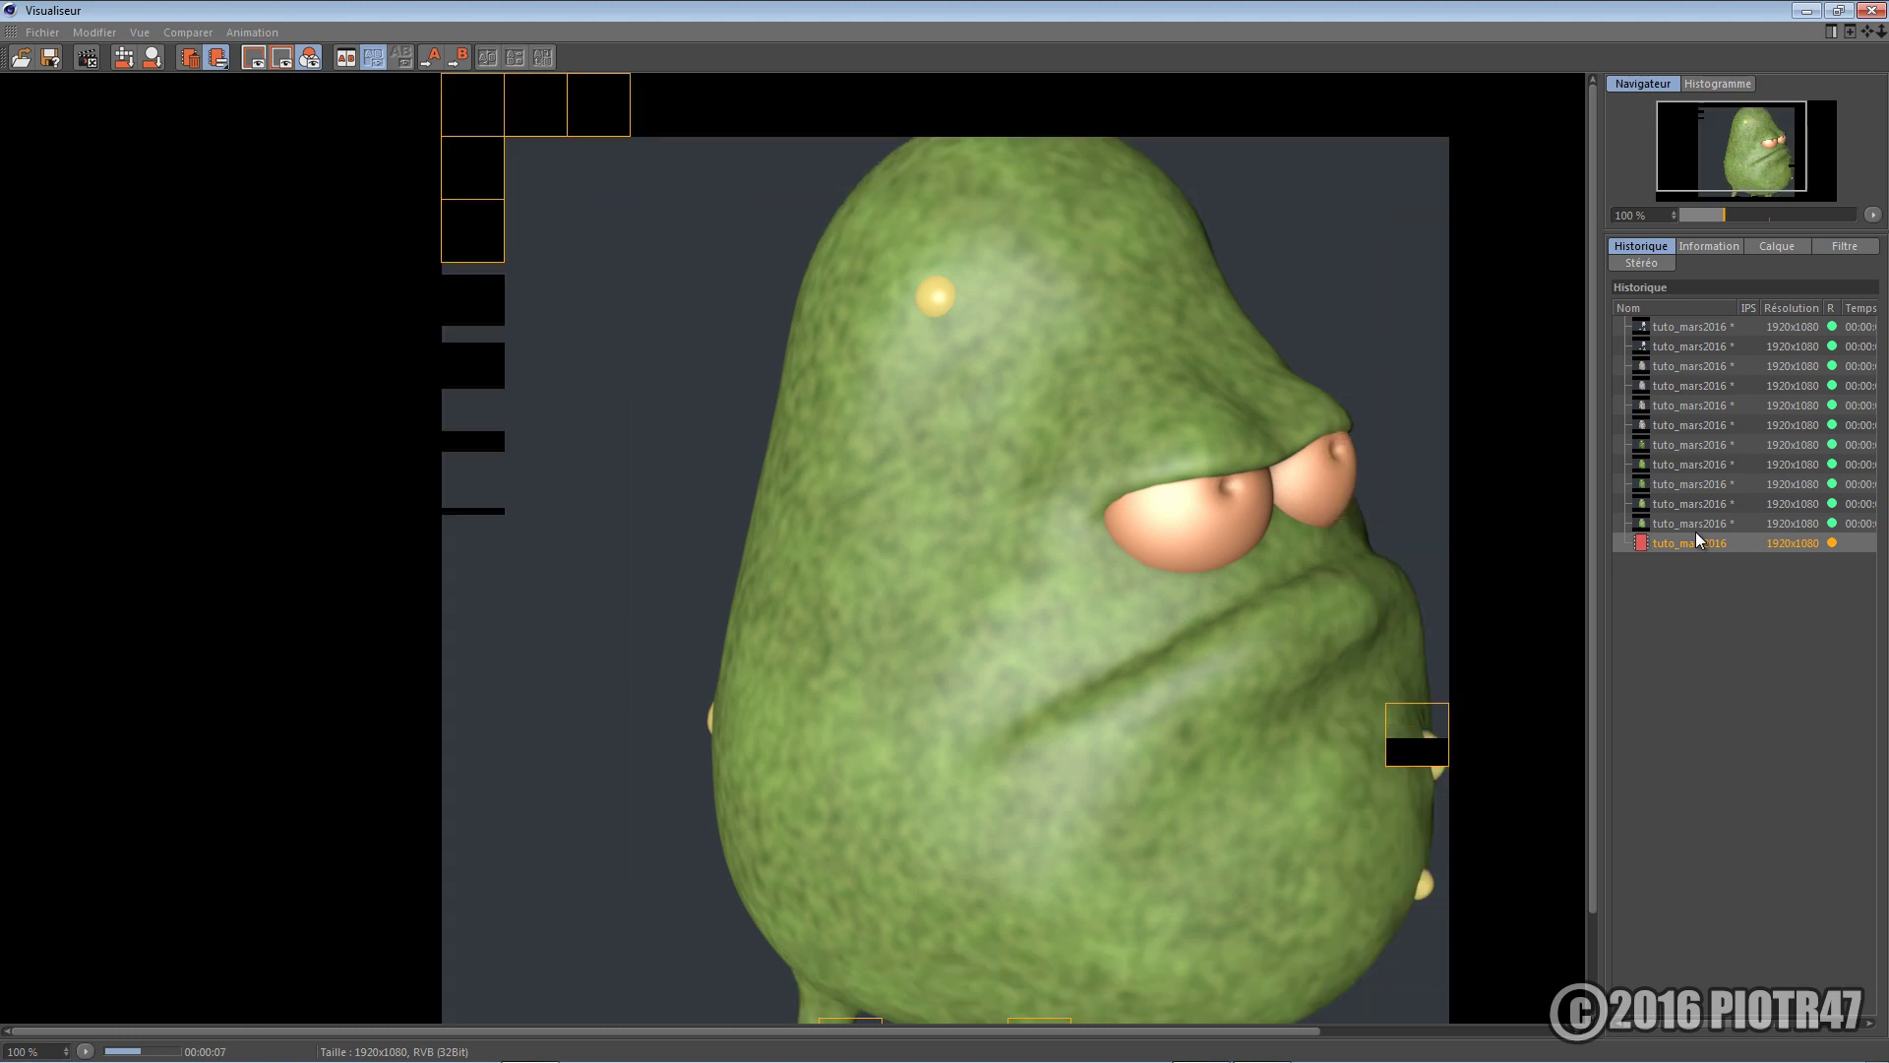
click(1807, 11)
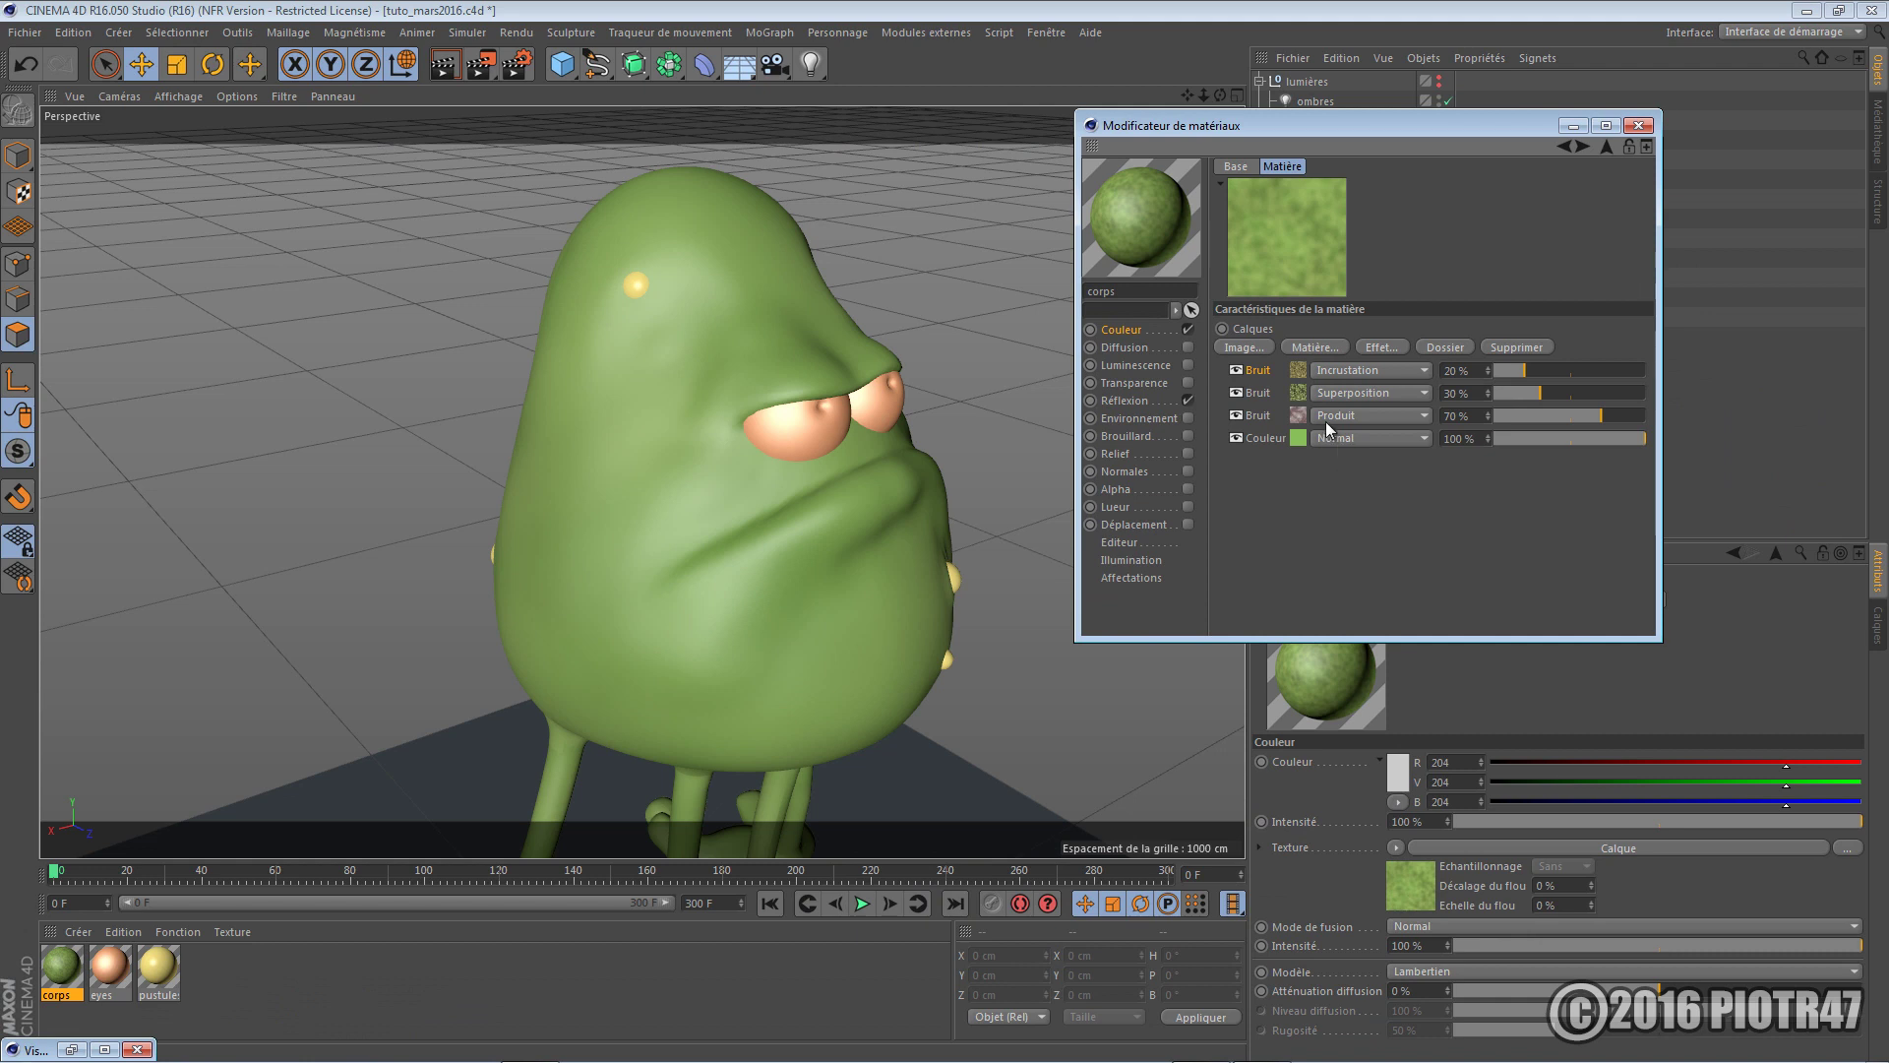
Set the Turbulence noise's Echelle globale to 300 % and return to the Calque layer stack
click(1300, 371)
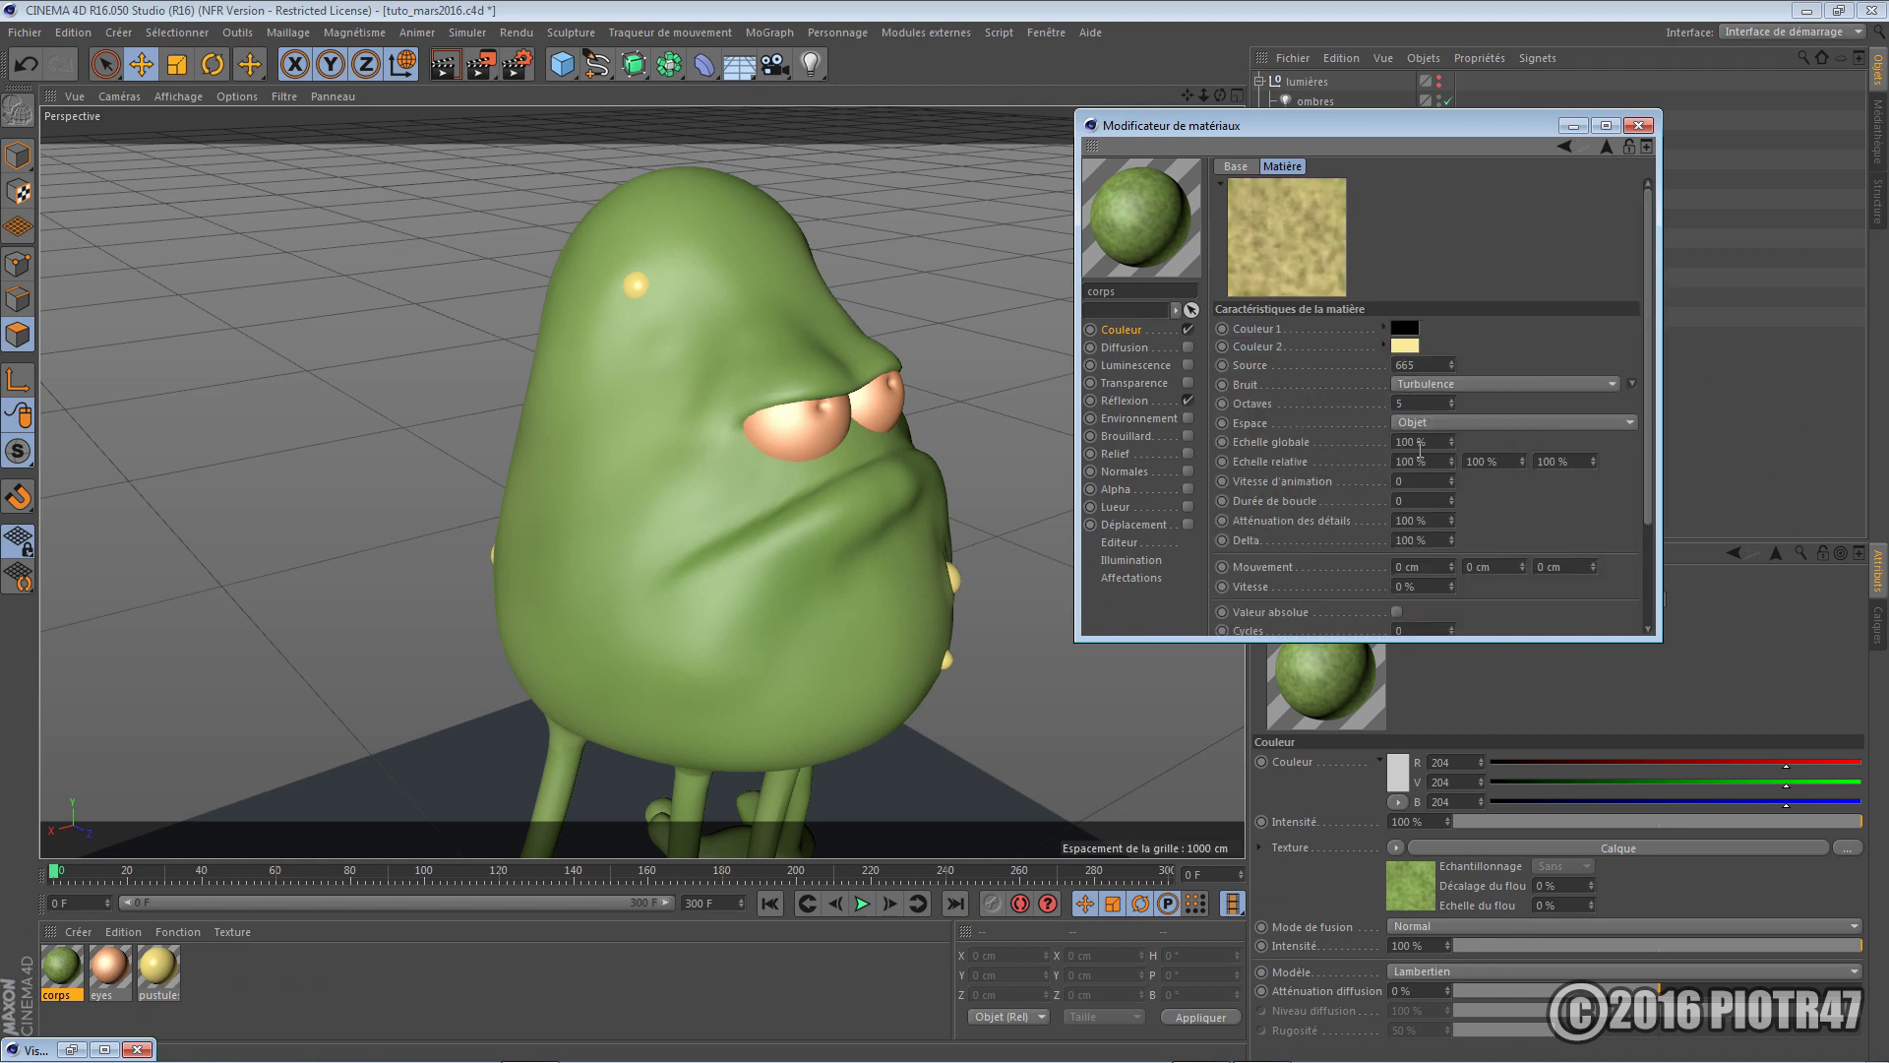
drag(1439, 442, 1164, 434)
text(300)
key(Return)
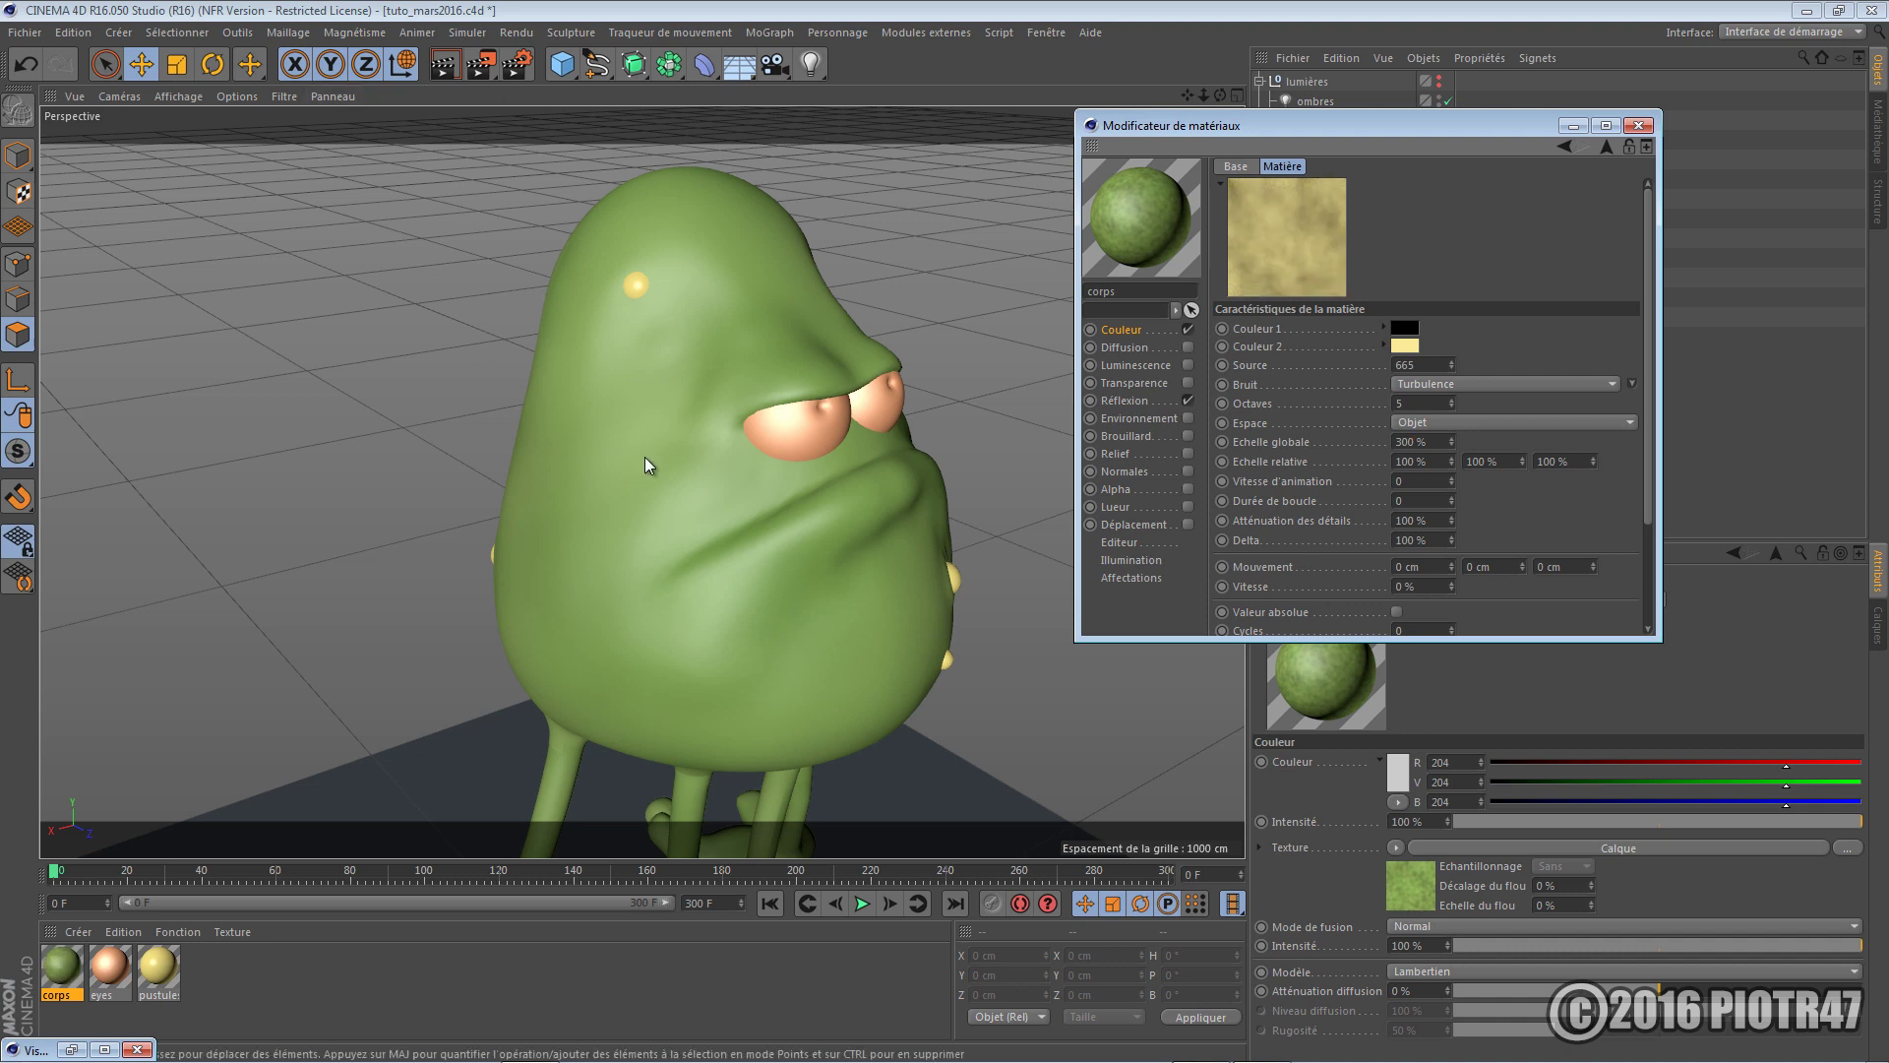
click(1566, 149)
Render the monster with the enlarged Turbulence noise and compare it with the preceding render
key(shift+r)
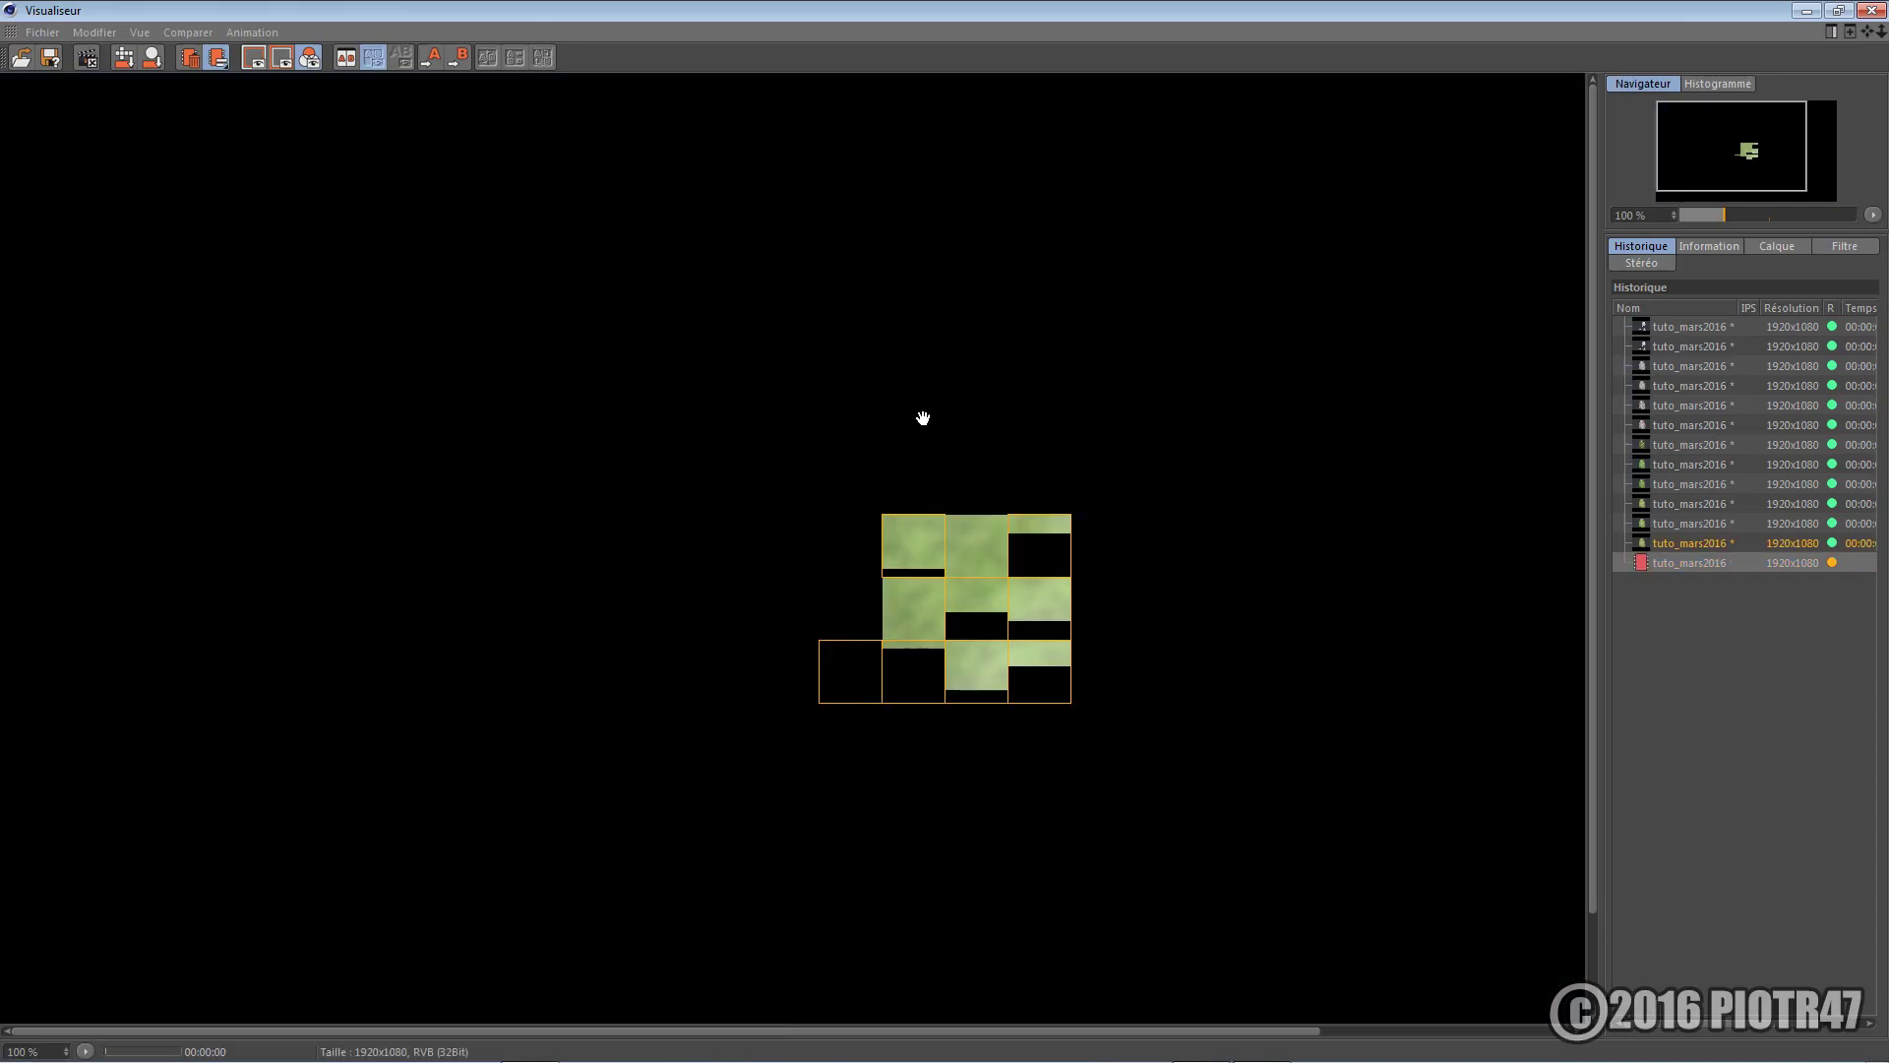
click(1673, 545)
click(1673, 559)
click(1681, 545)
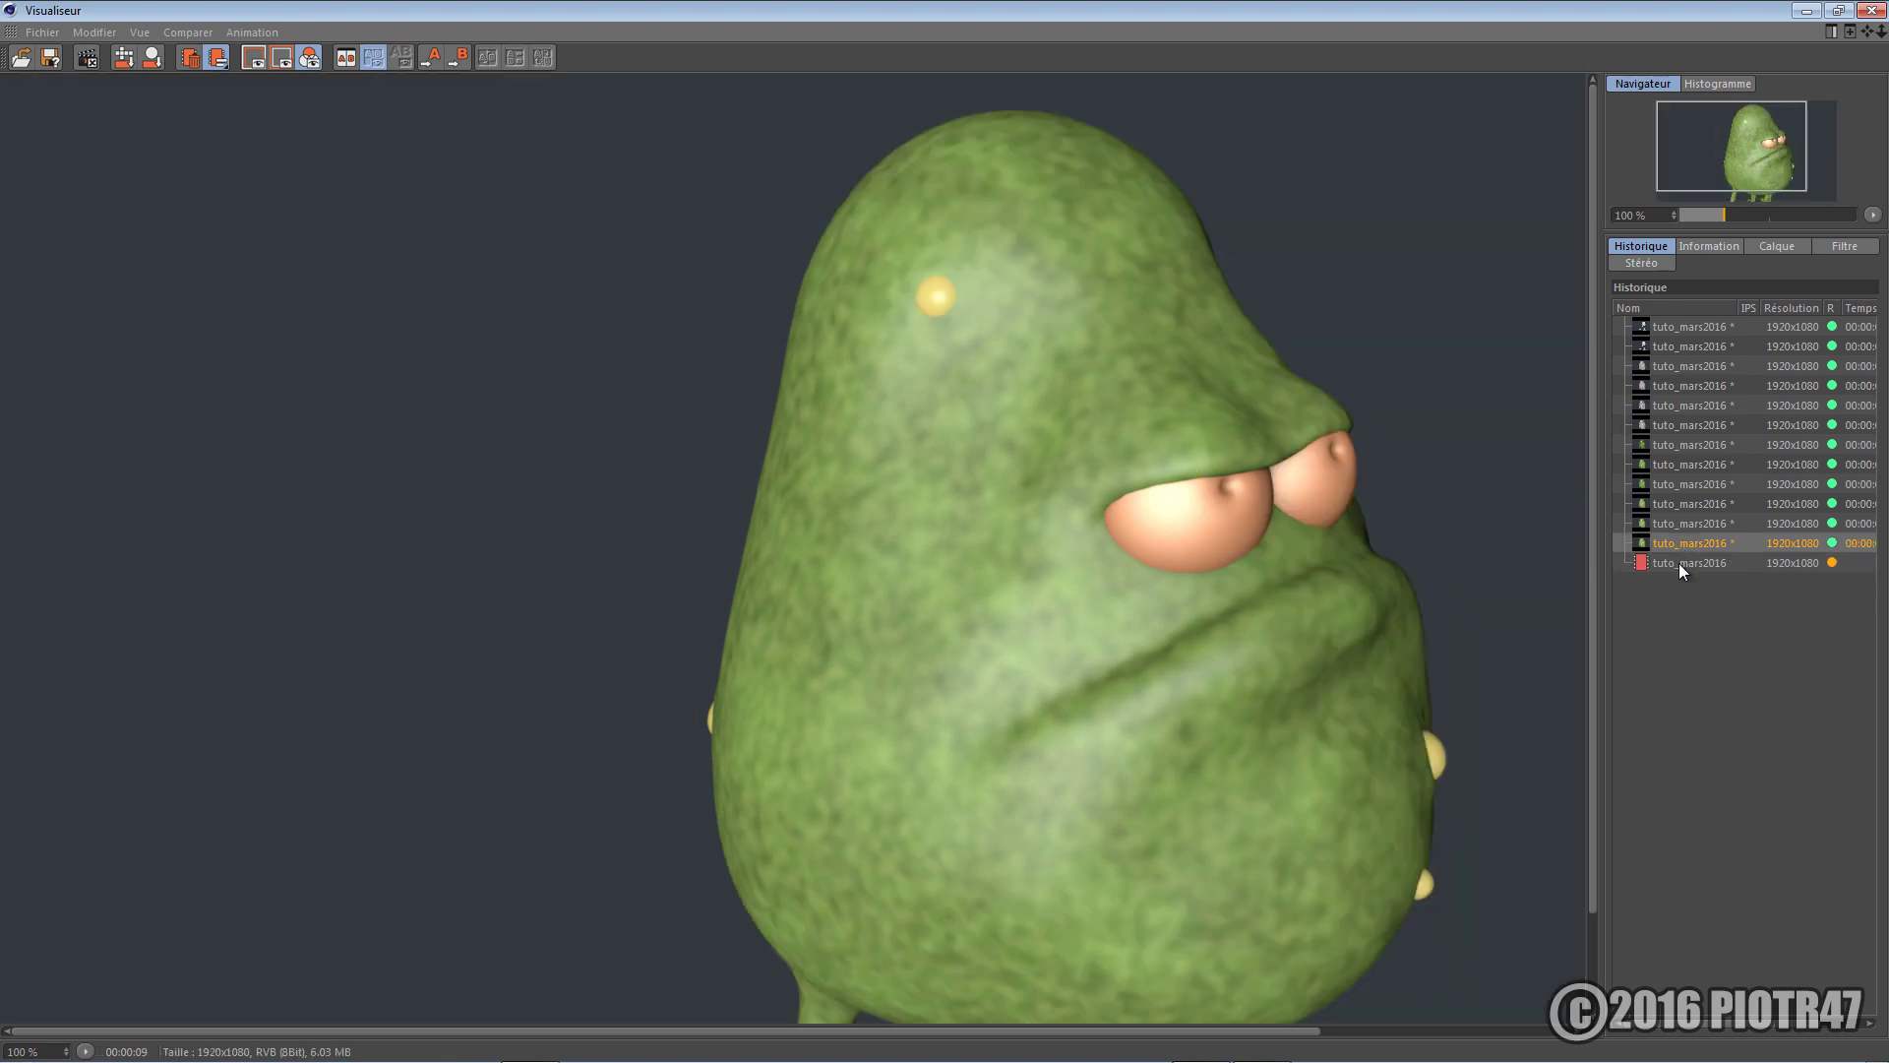
click(1679, 563)
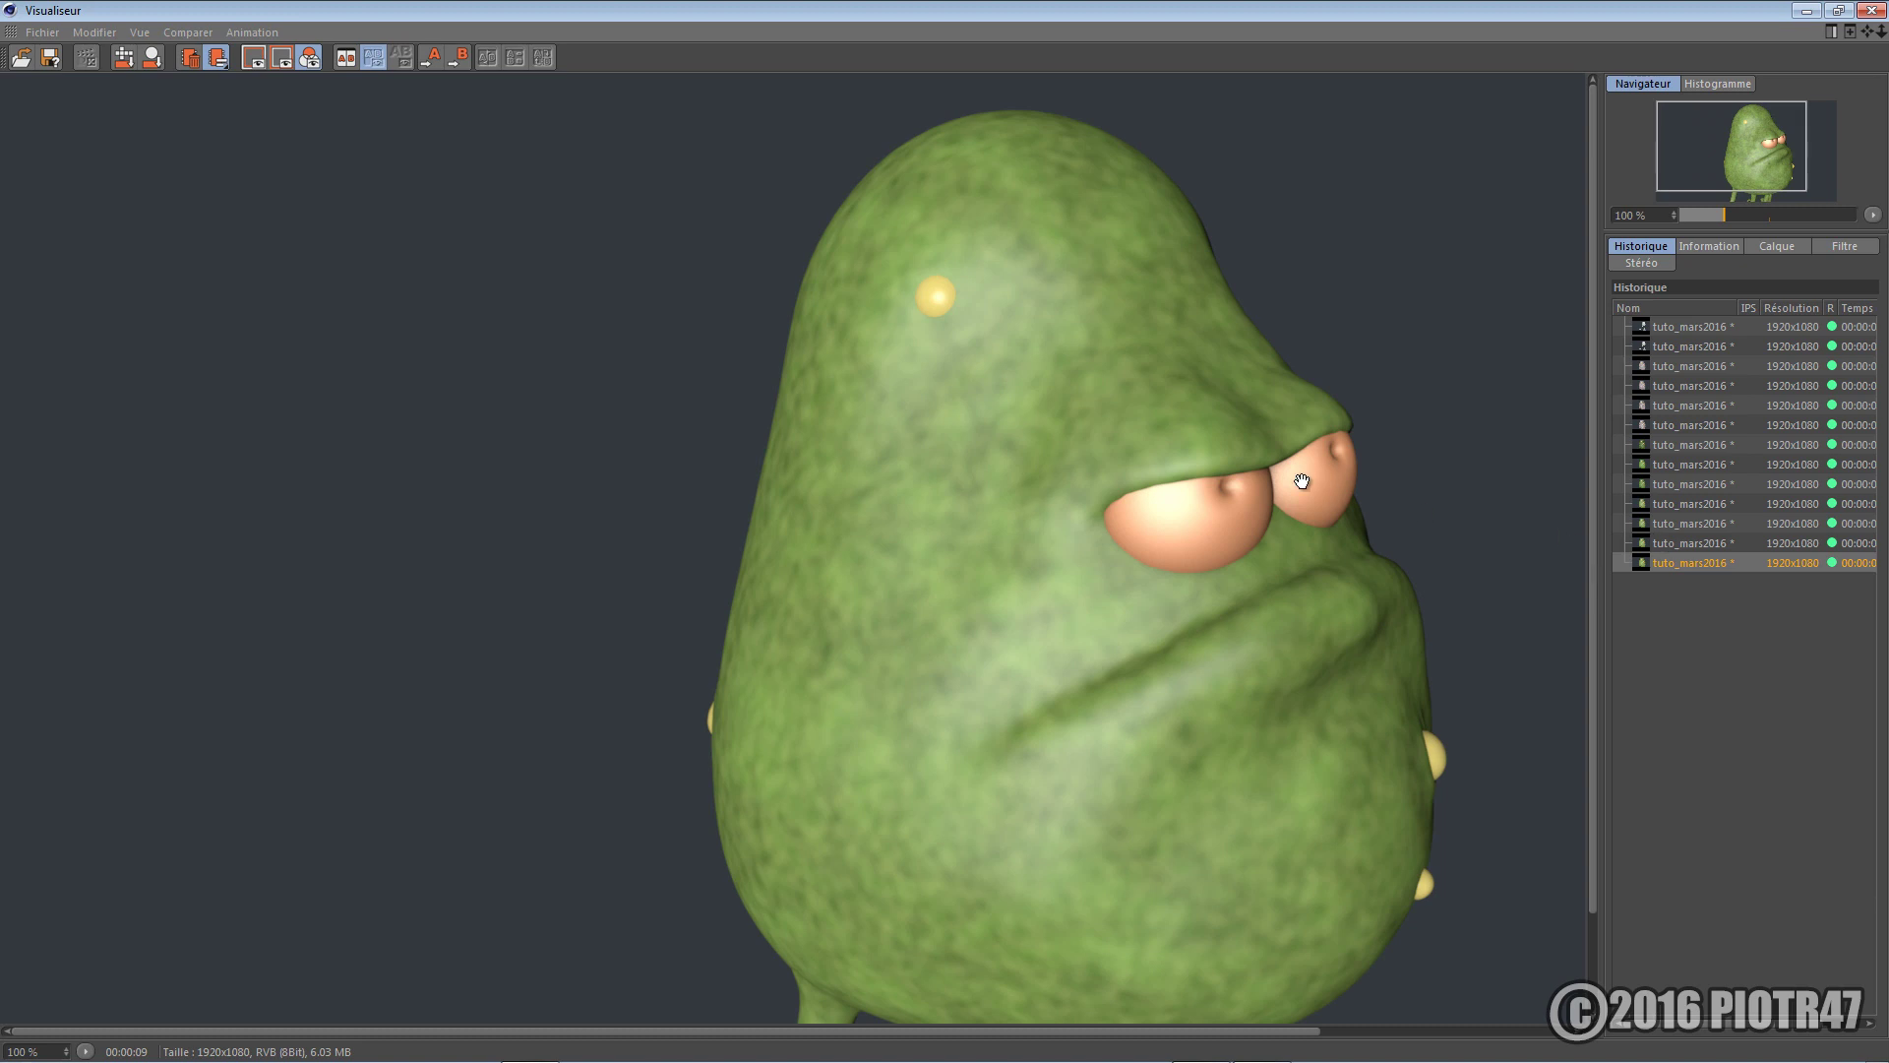
click(1807, 10)
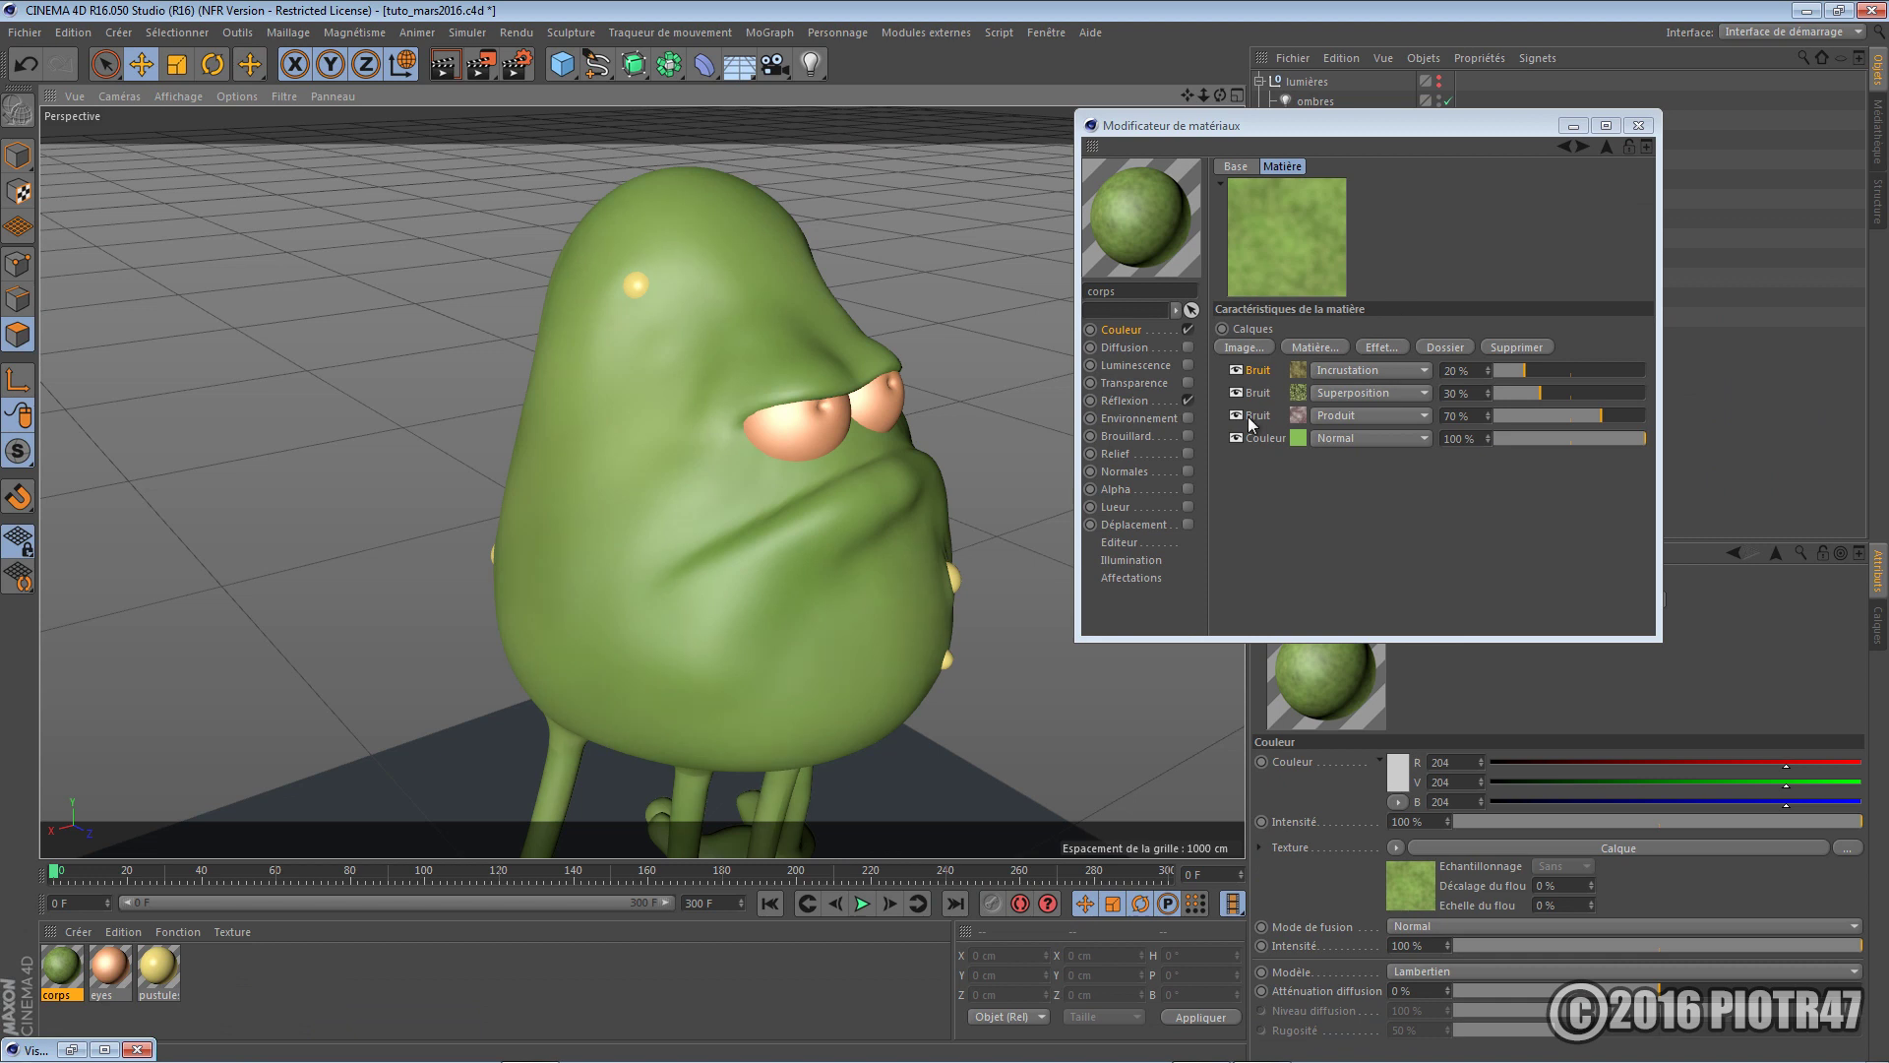
Enable the corps material's Normales channel and render the monster to check the sculpted relief
click(1188, 471)
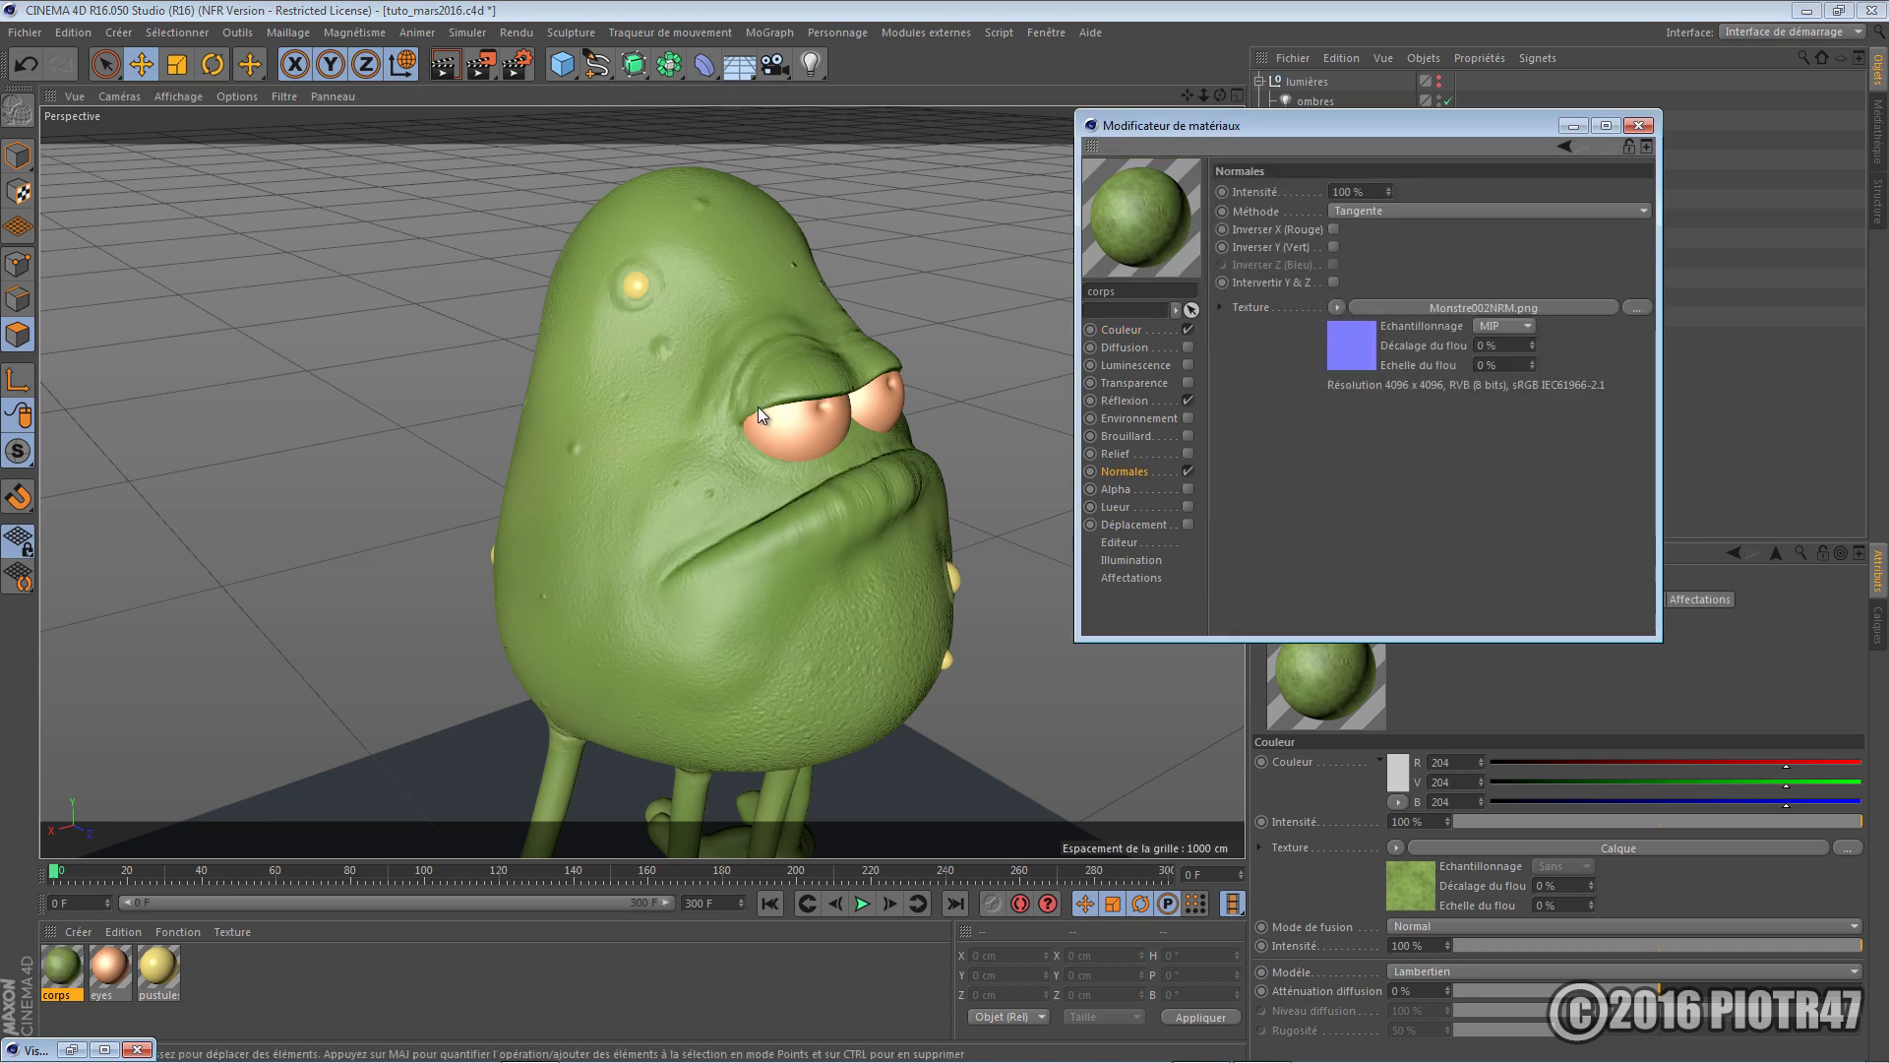
key(shift+r)
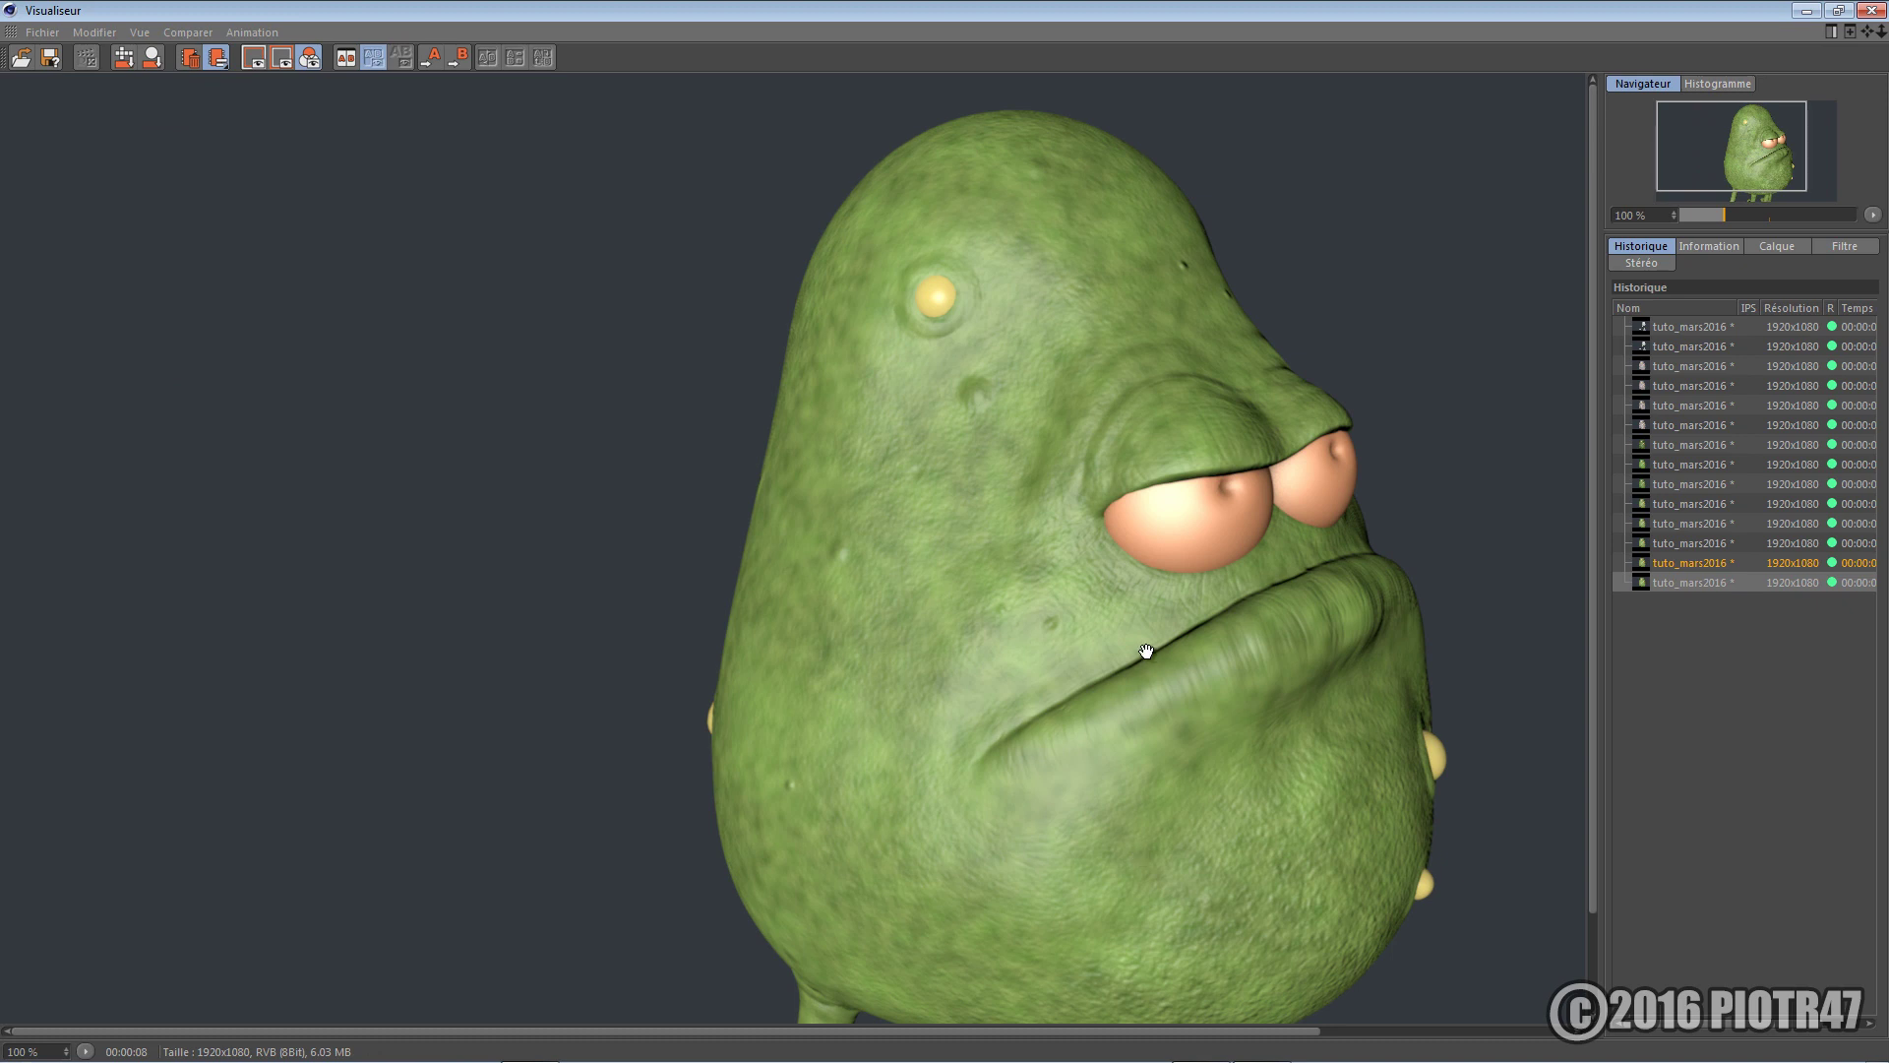
click(1804, 12)
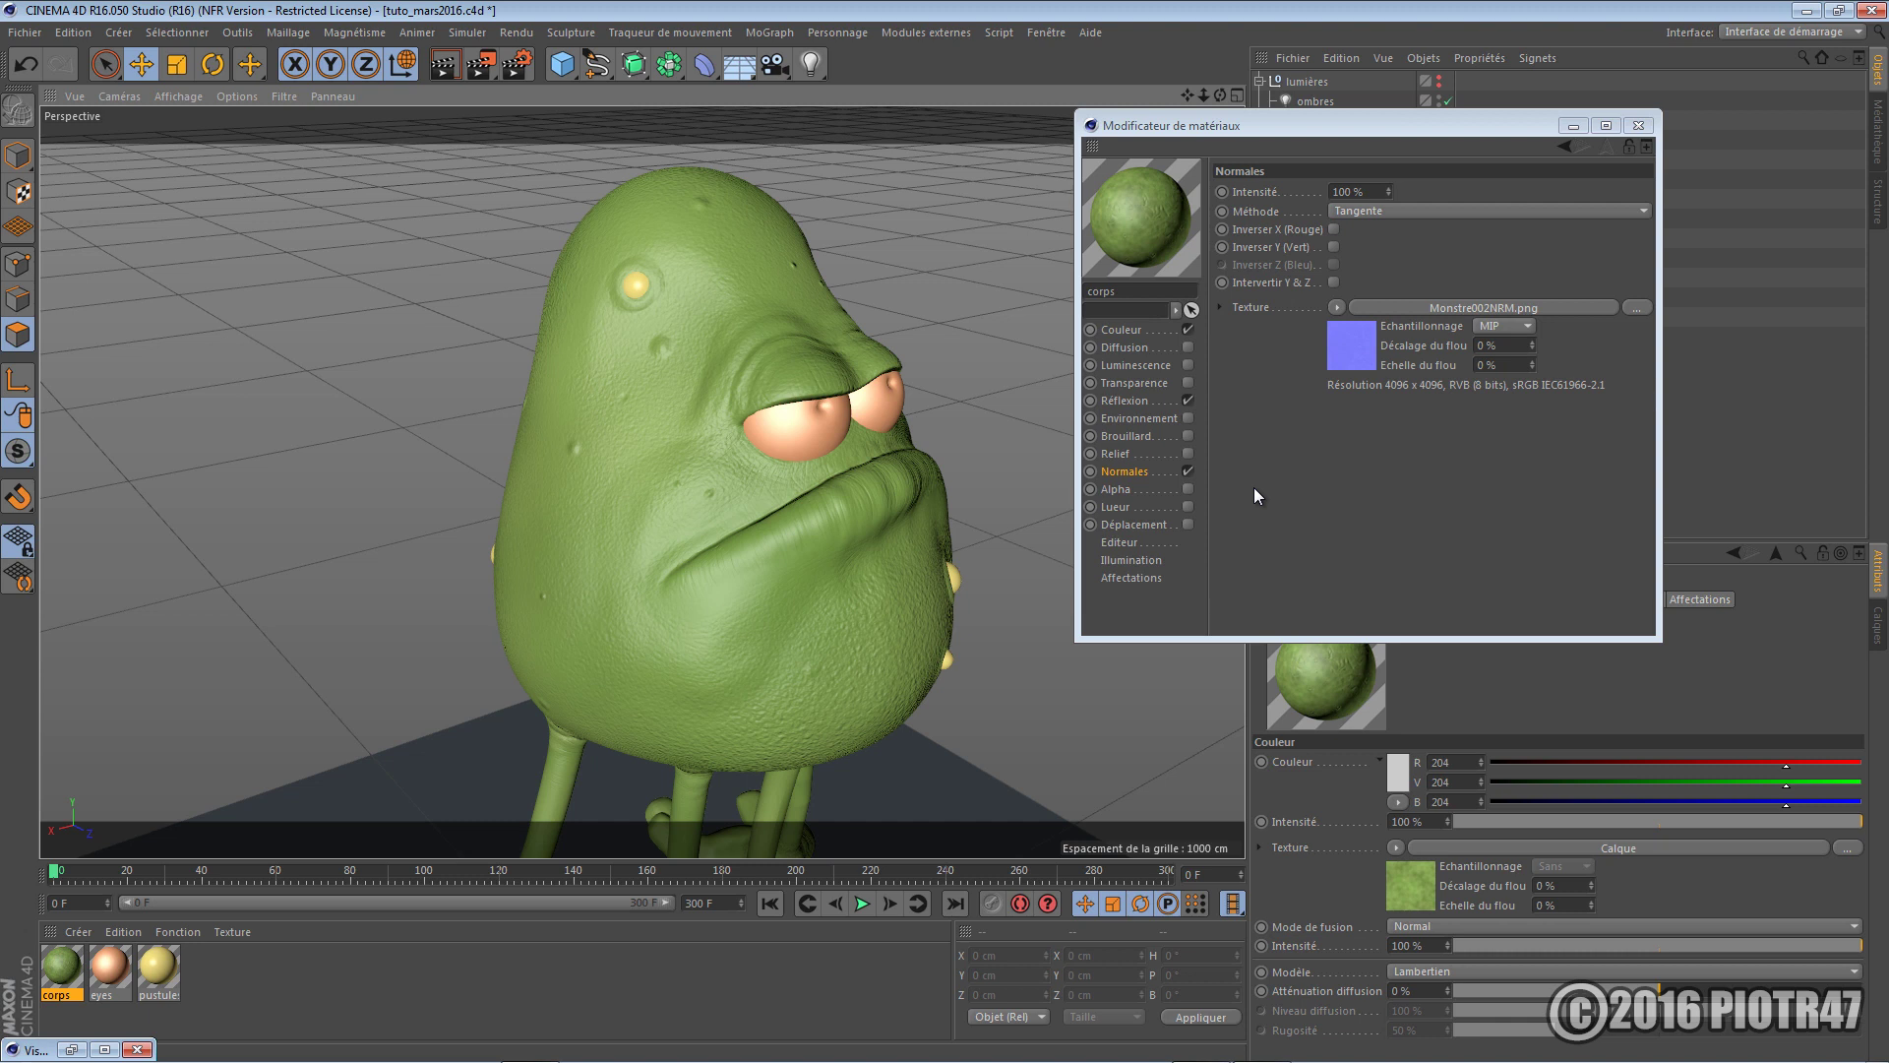
Clear the existing Diffusion sous-surfacique texture from the corps material's Luminescence channel
click(1163, 372)
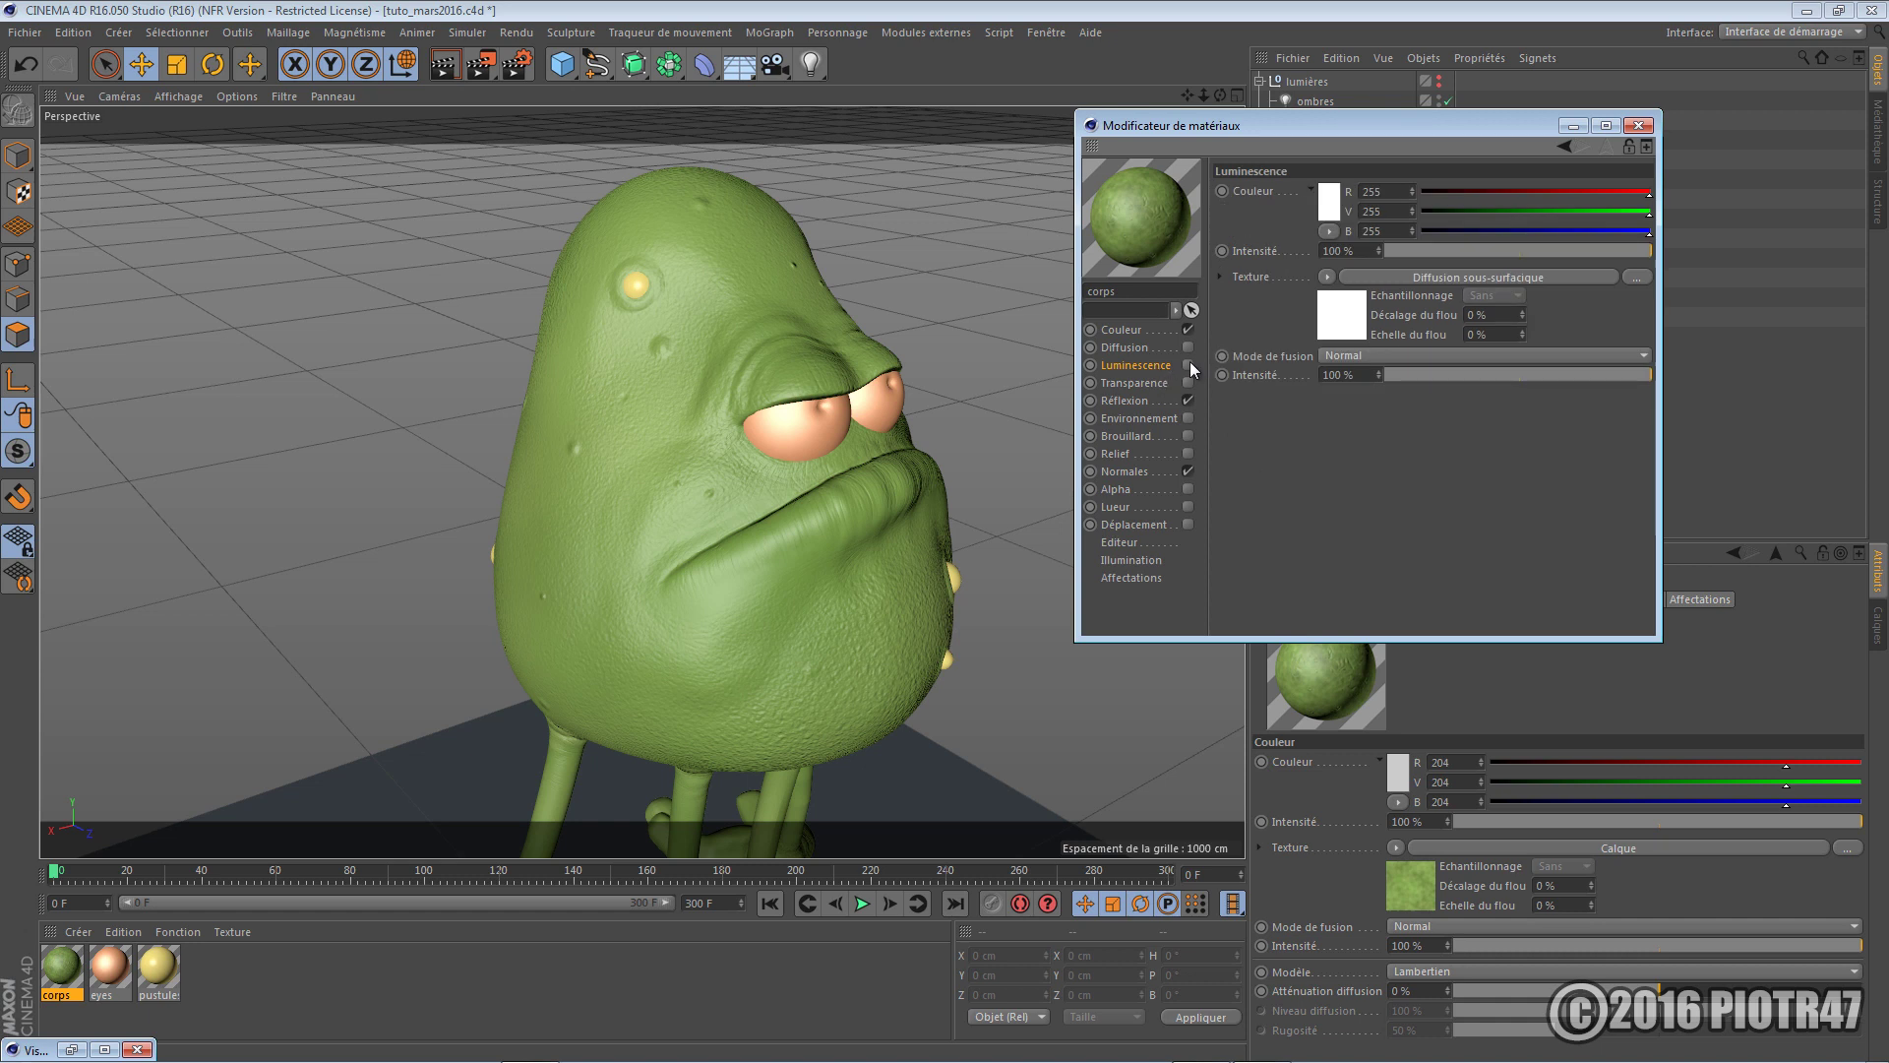
click(1326, 276)
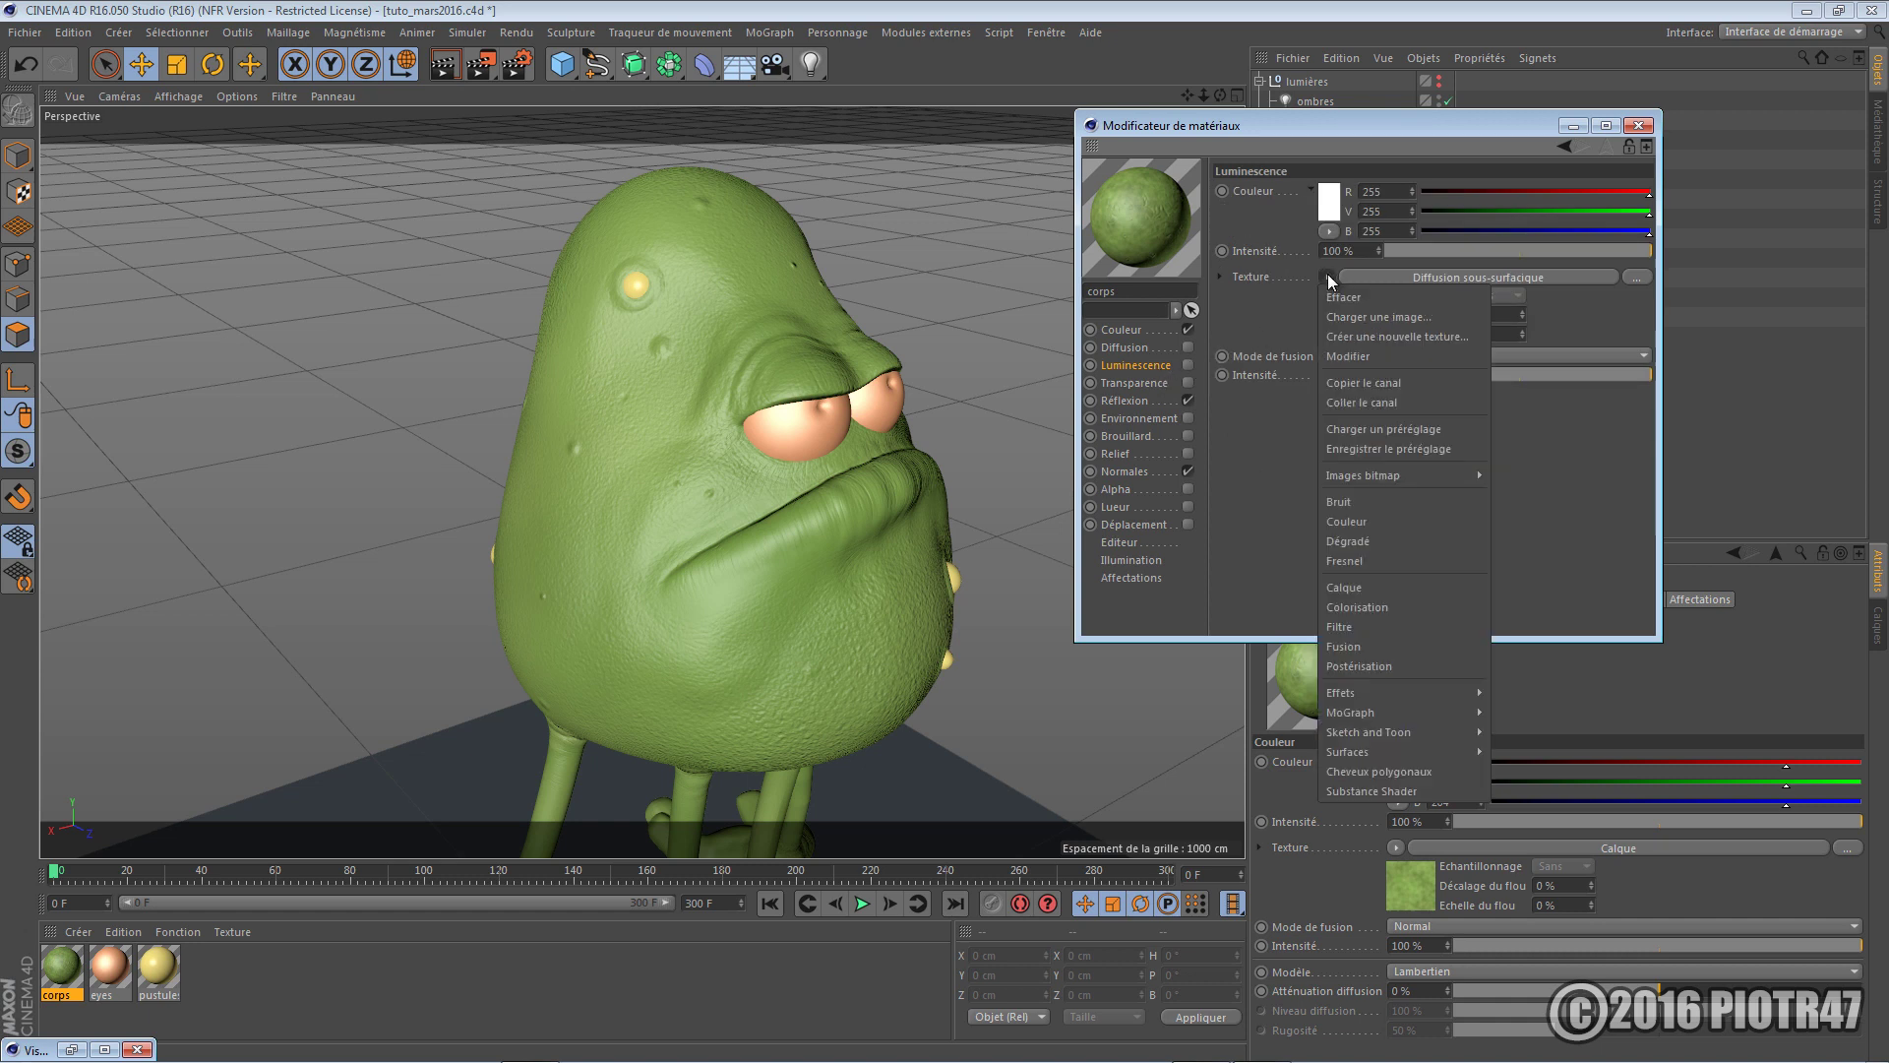
mouse_move(1396, 693)
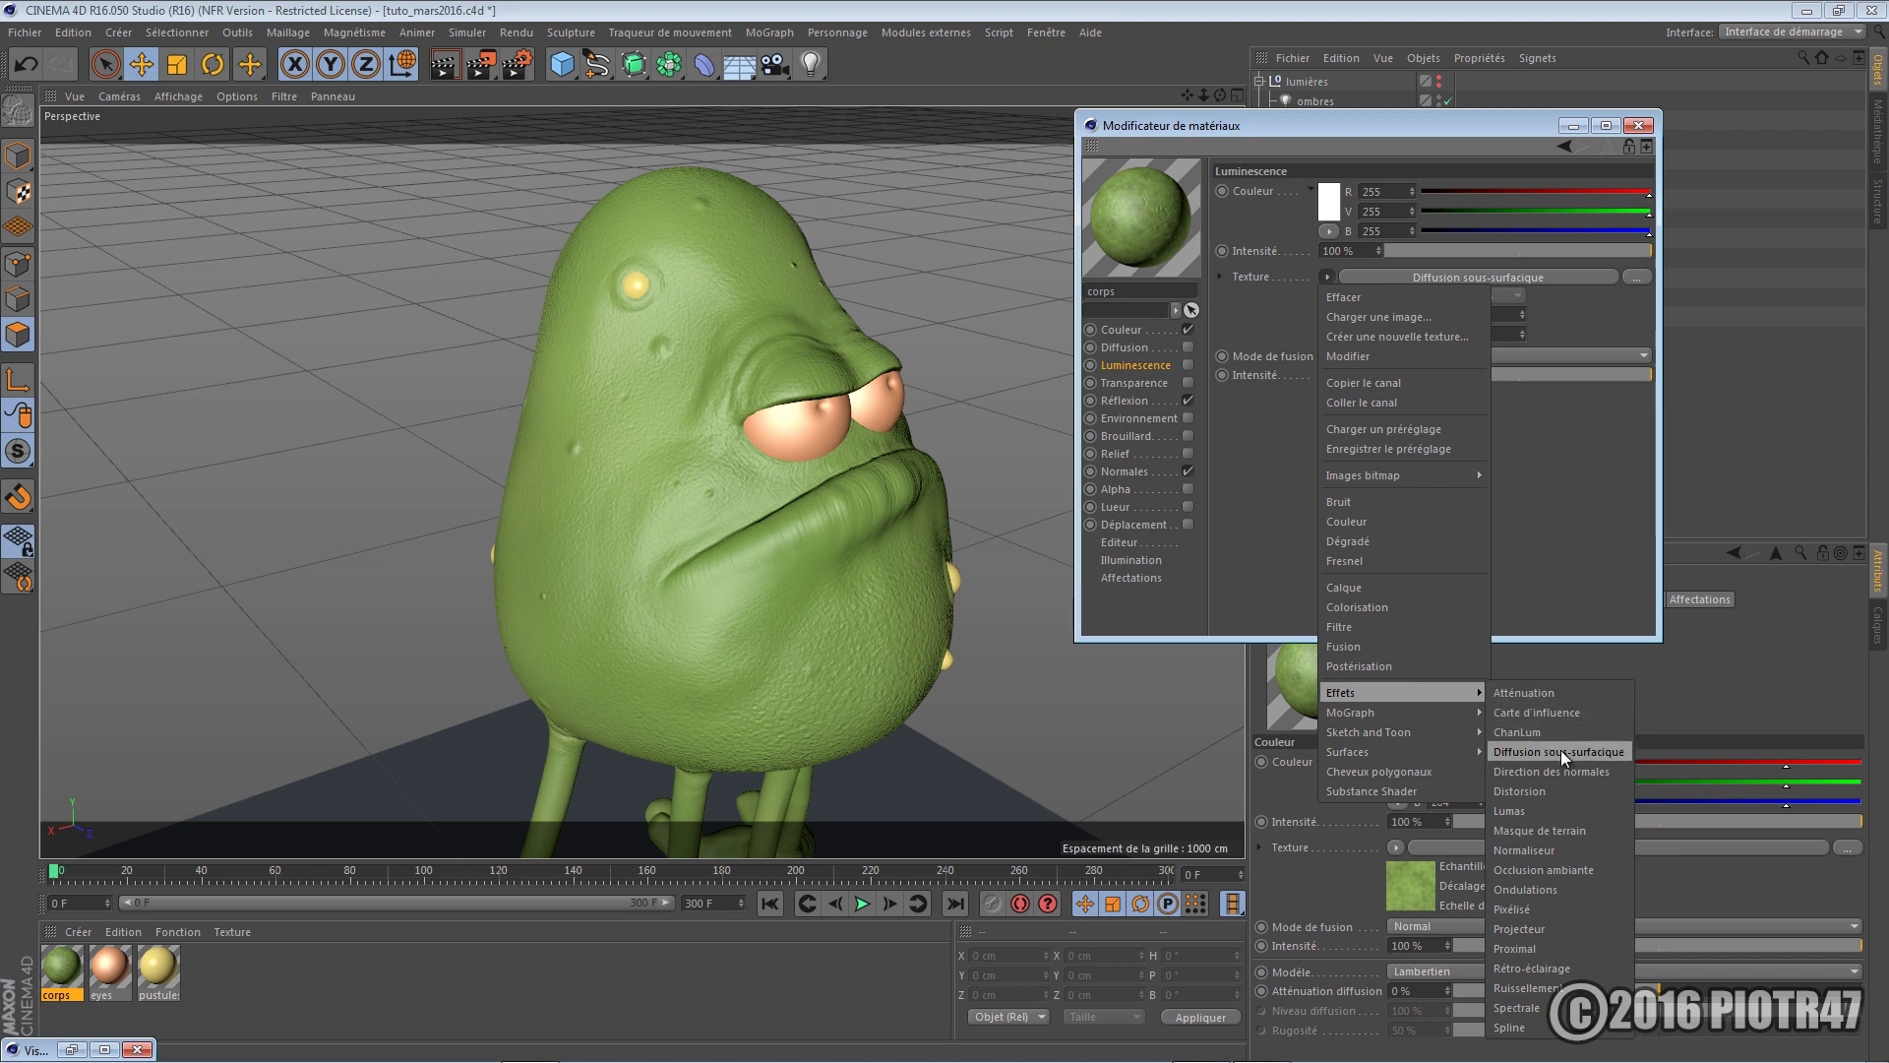
click(1567, 529)
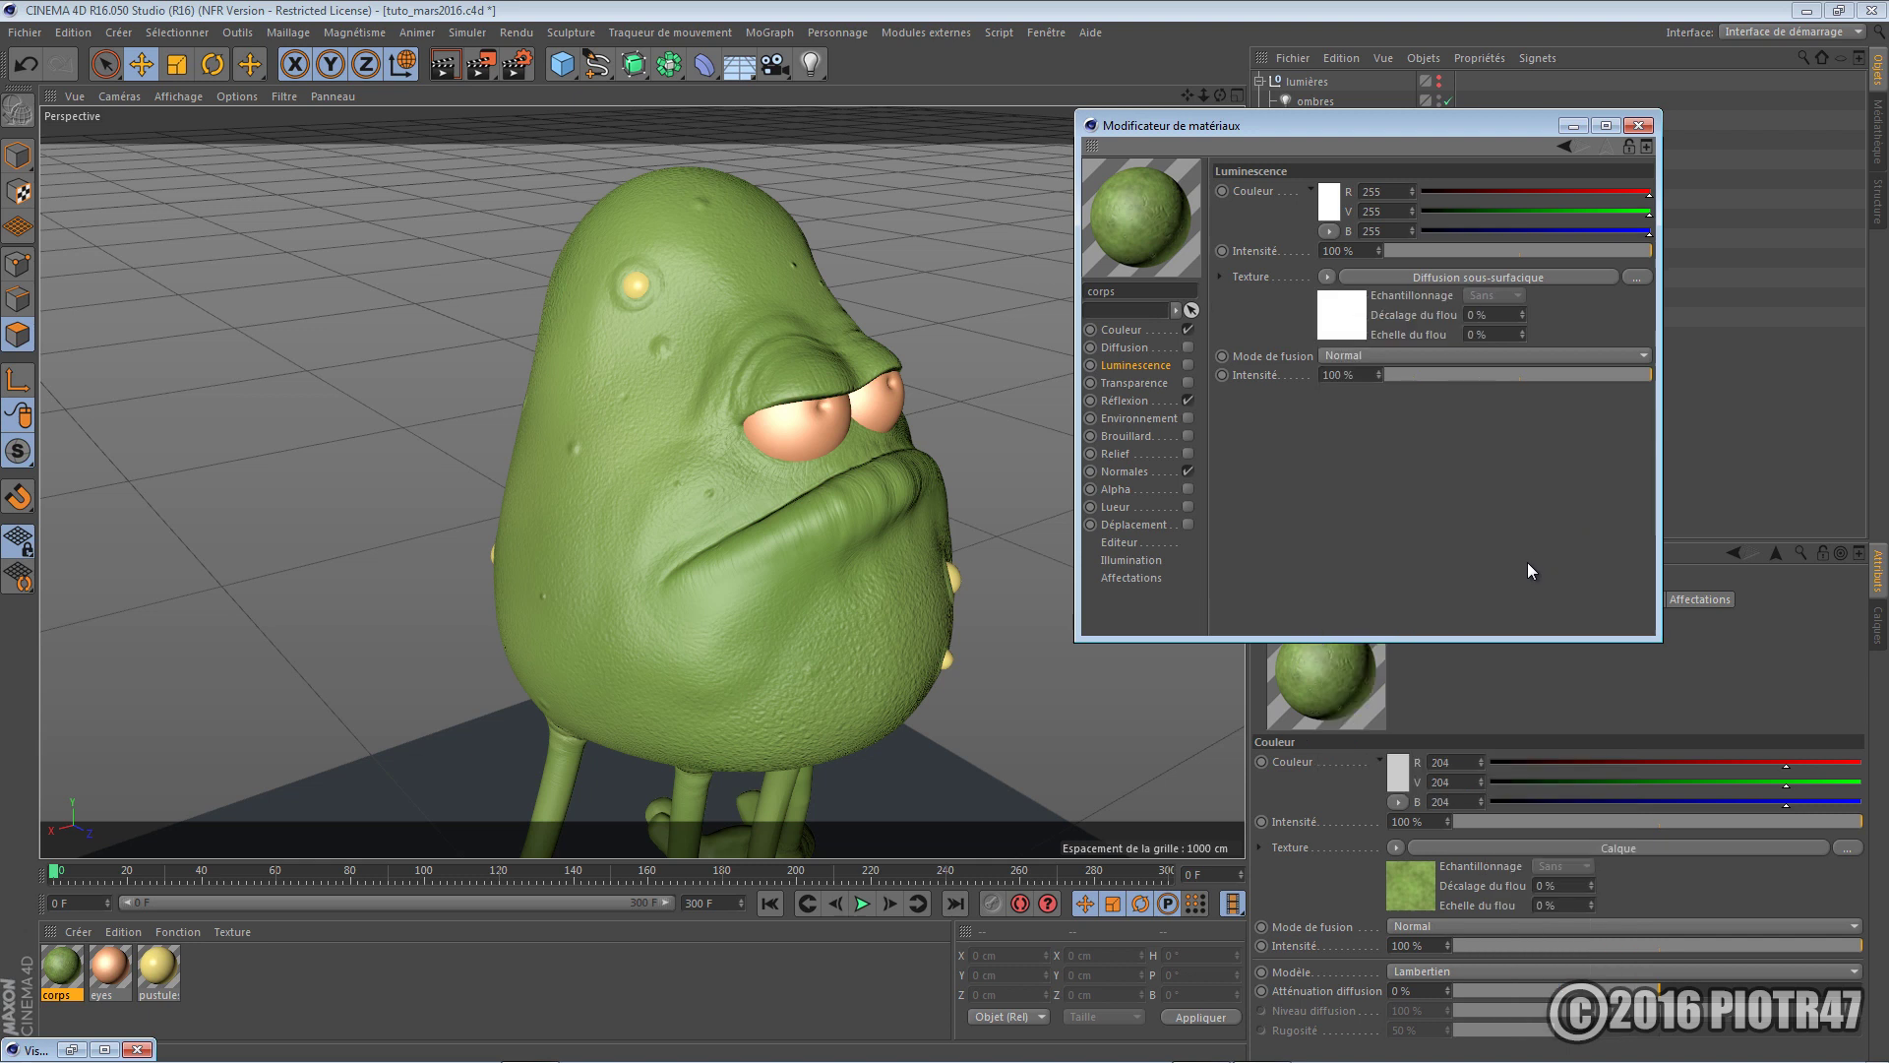
click(1328, 278)
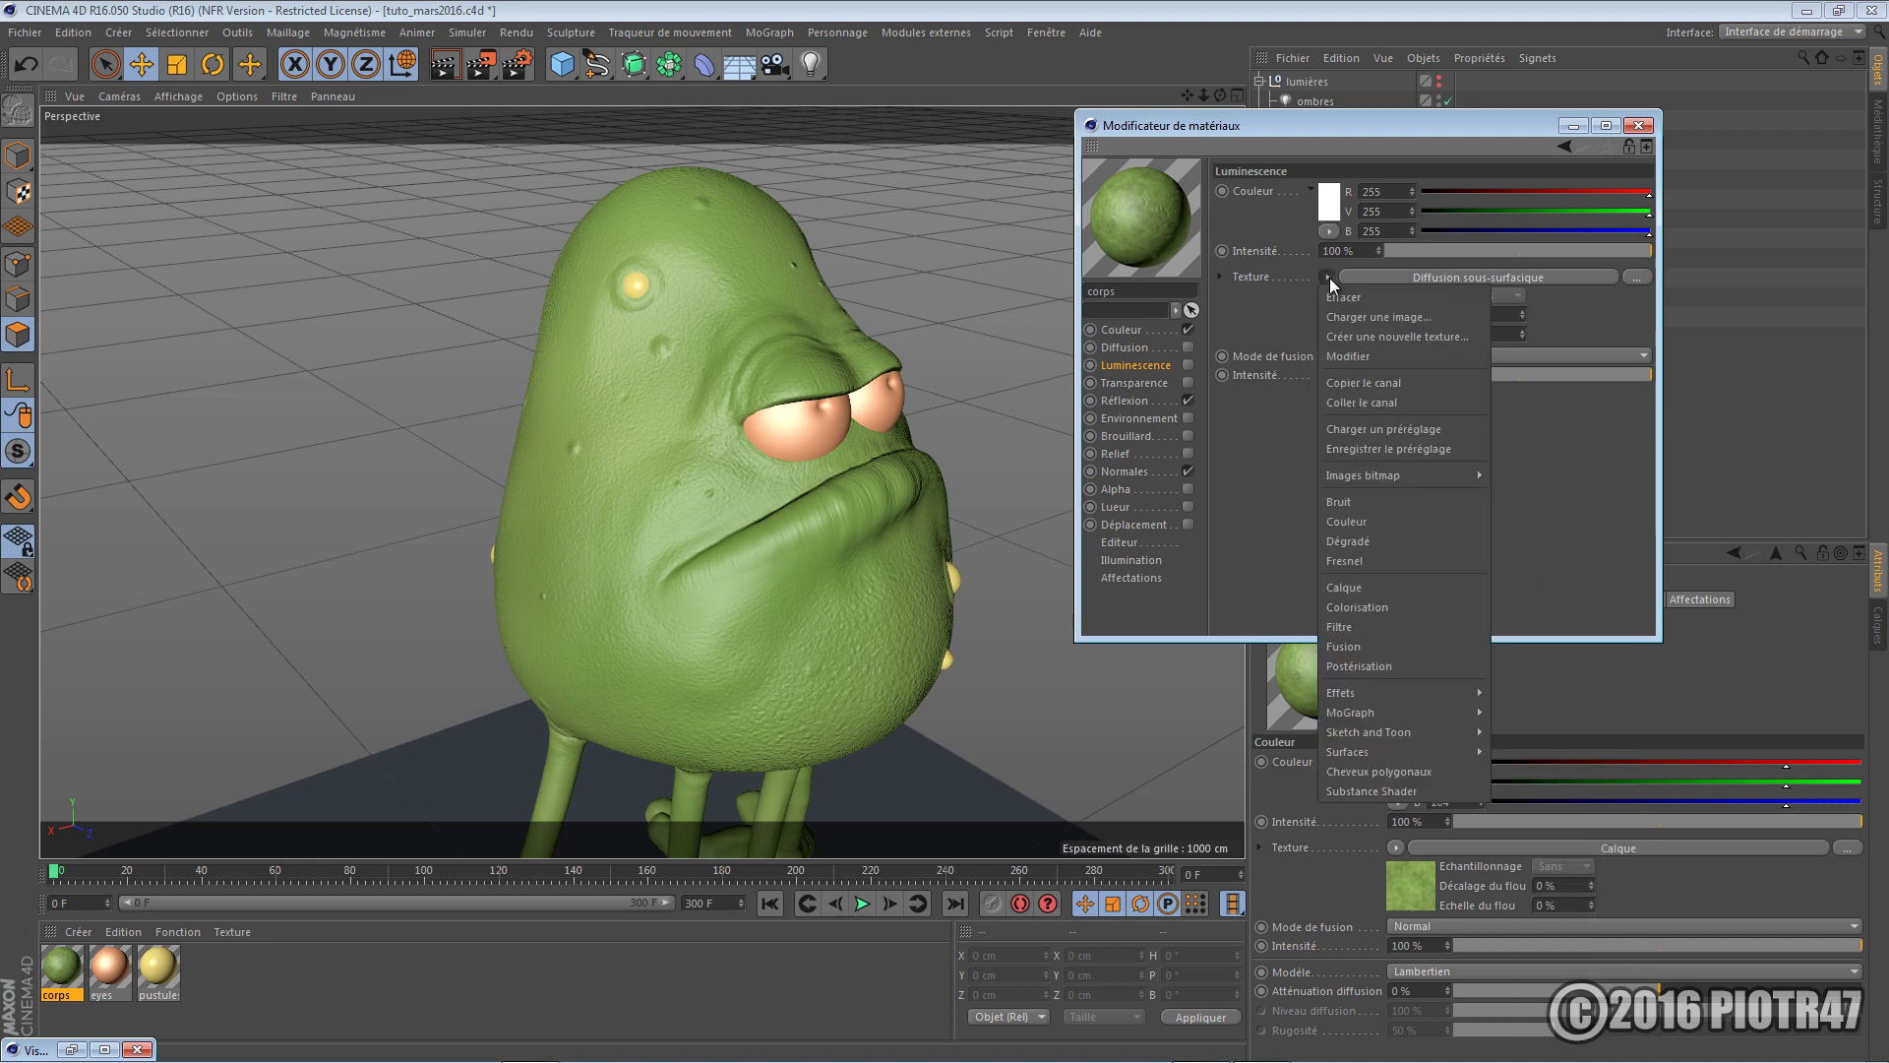
click(1343, 301)
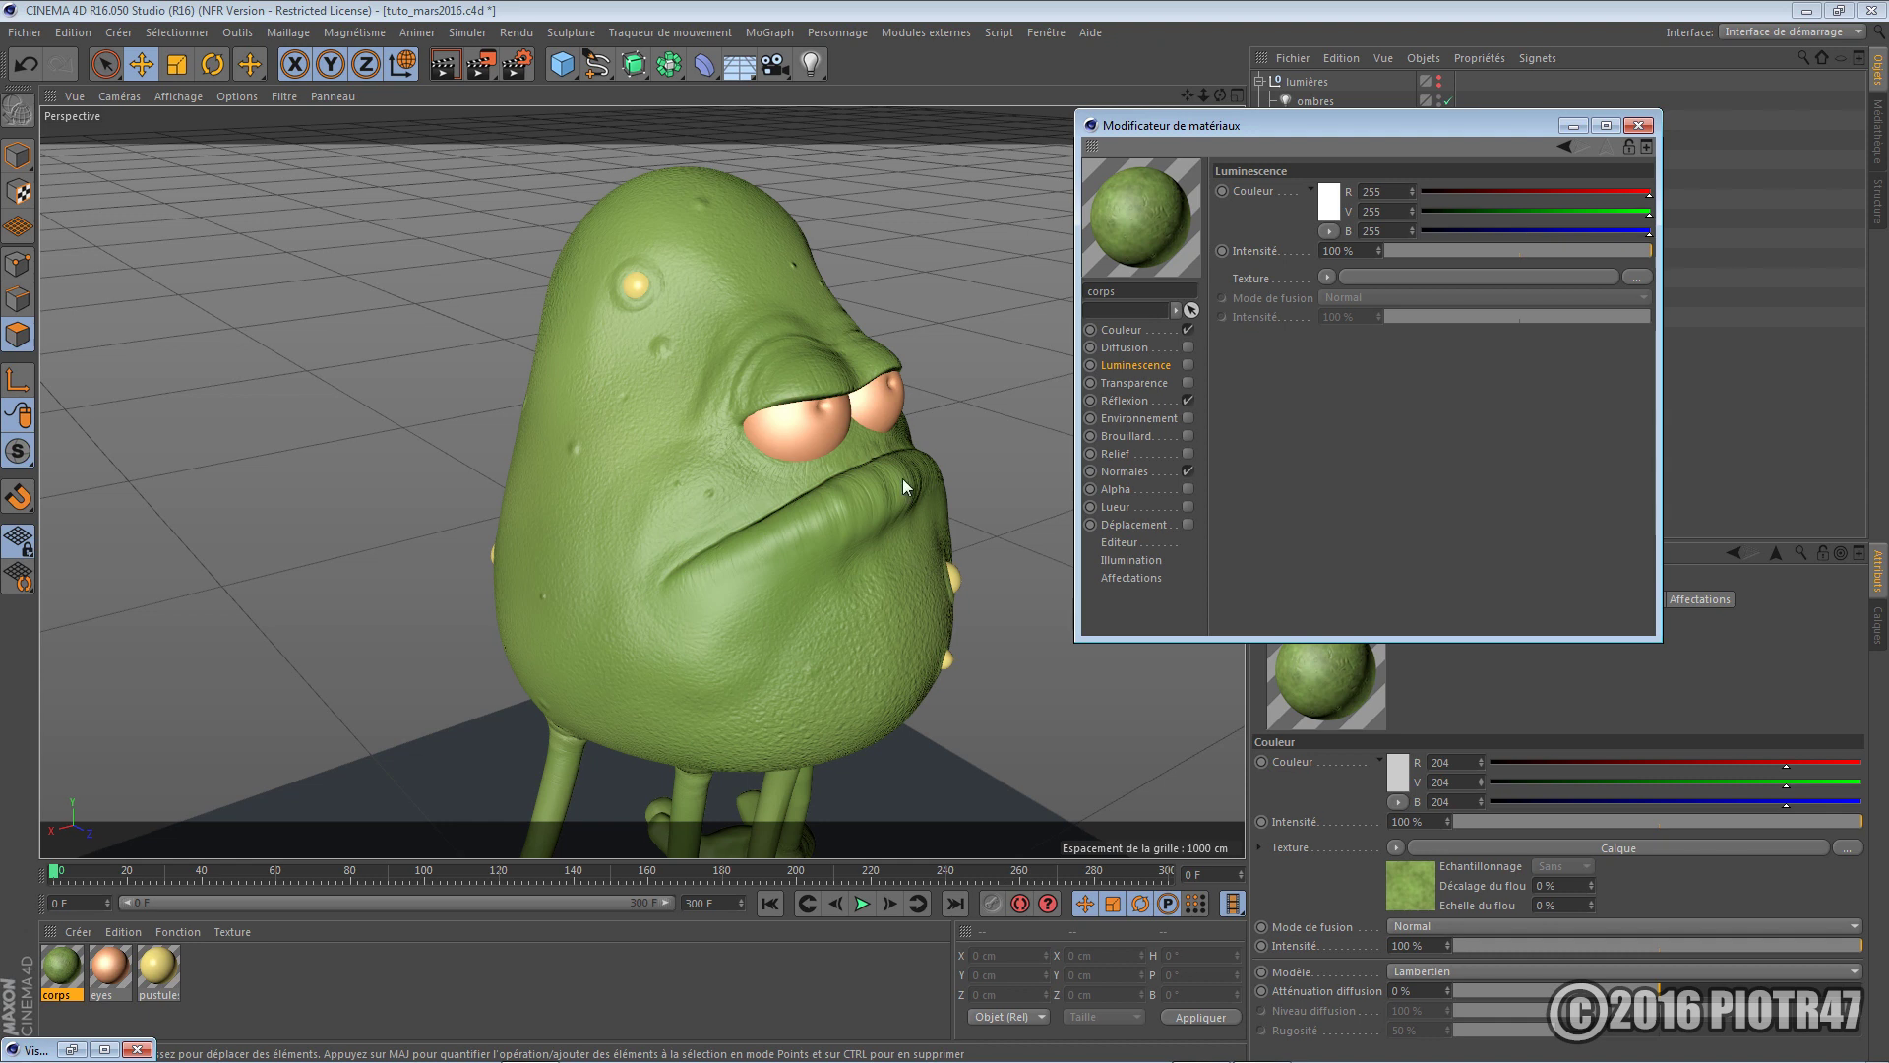
Switch the lumières group back on, frame the monster from the front, and render it with the scene lights
click(1573, 126)
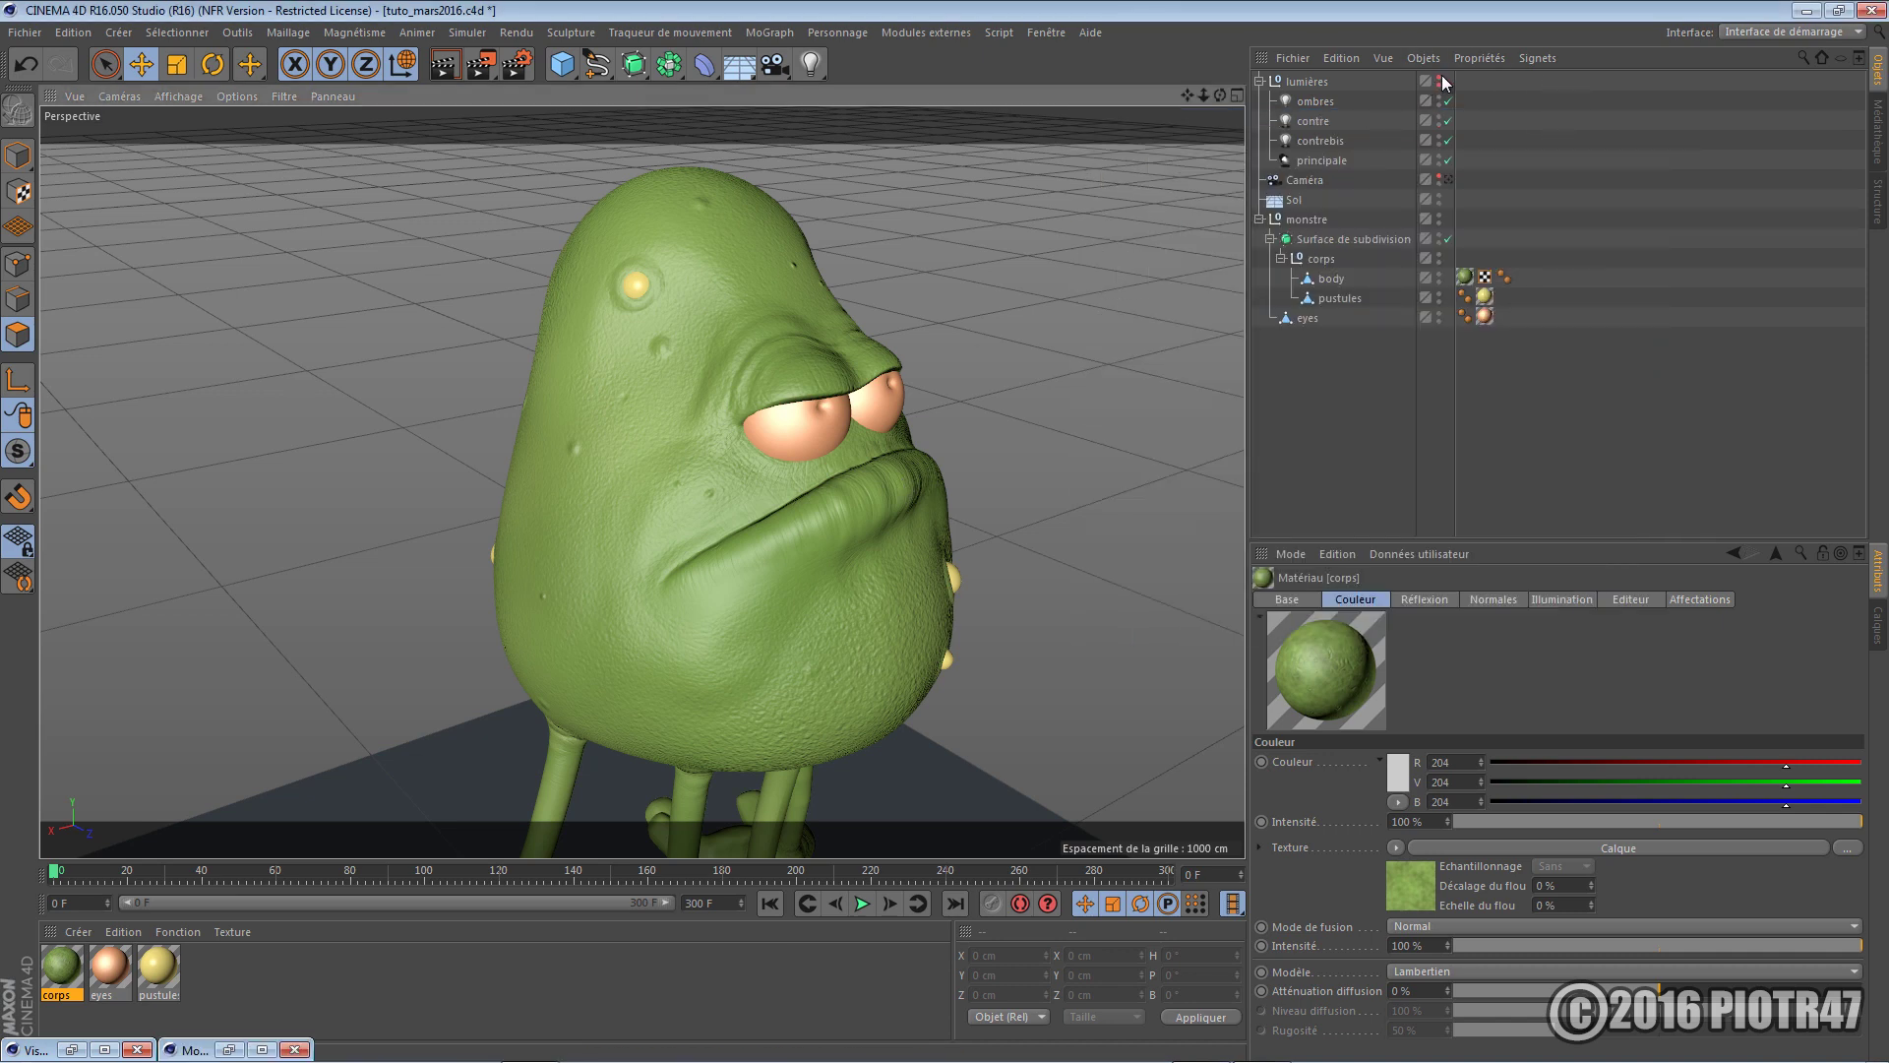
click(1442, 81)
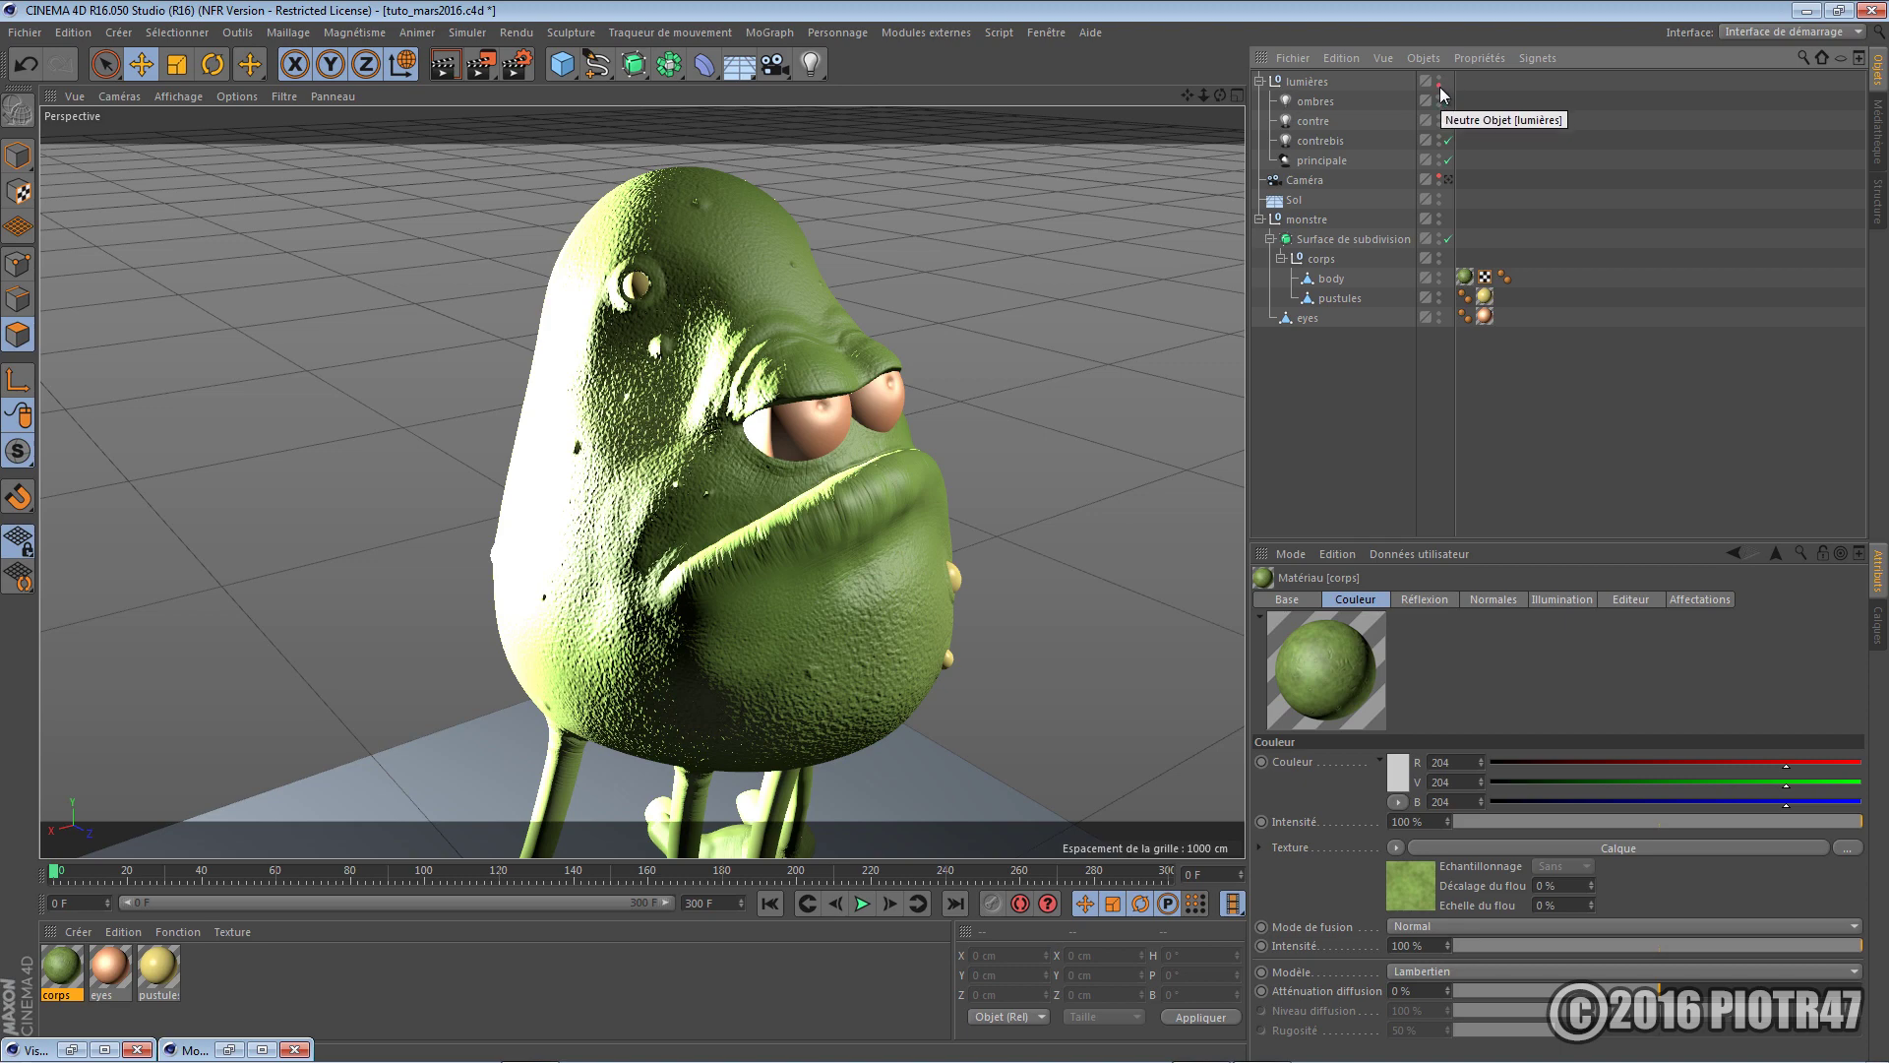
alt+drag(1091, 492, 989, 458)
alt+middle_drag(989, 458, 889, 421)
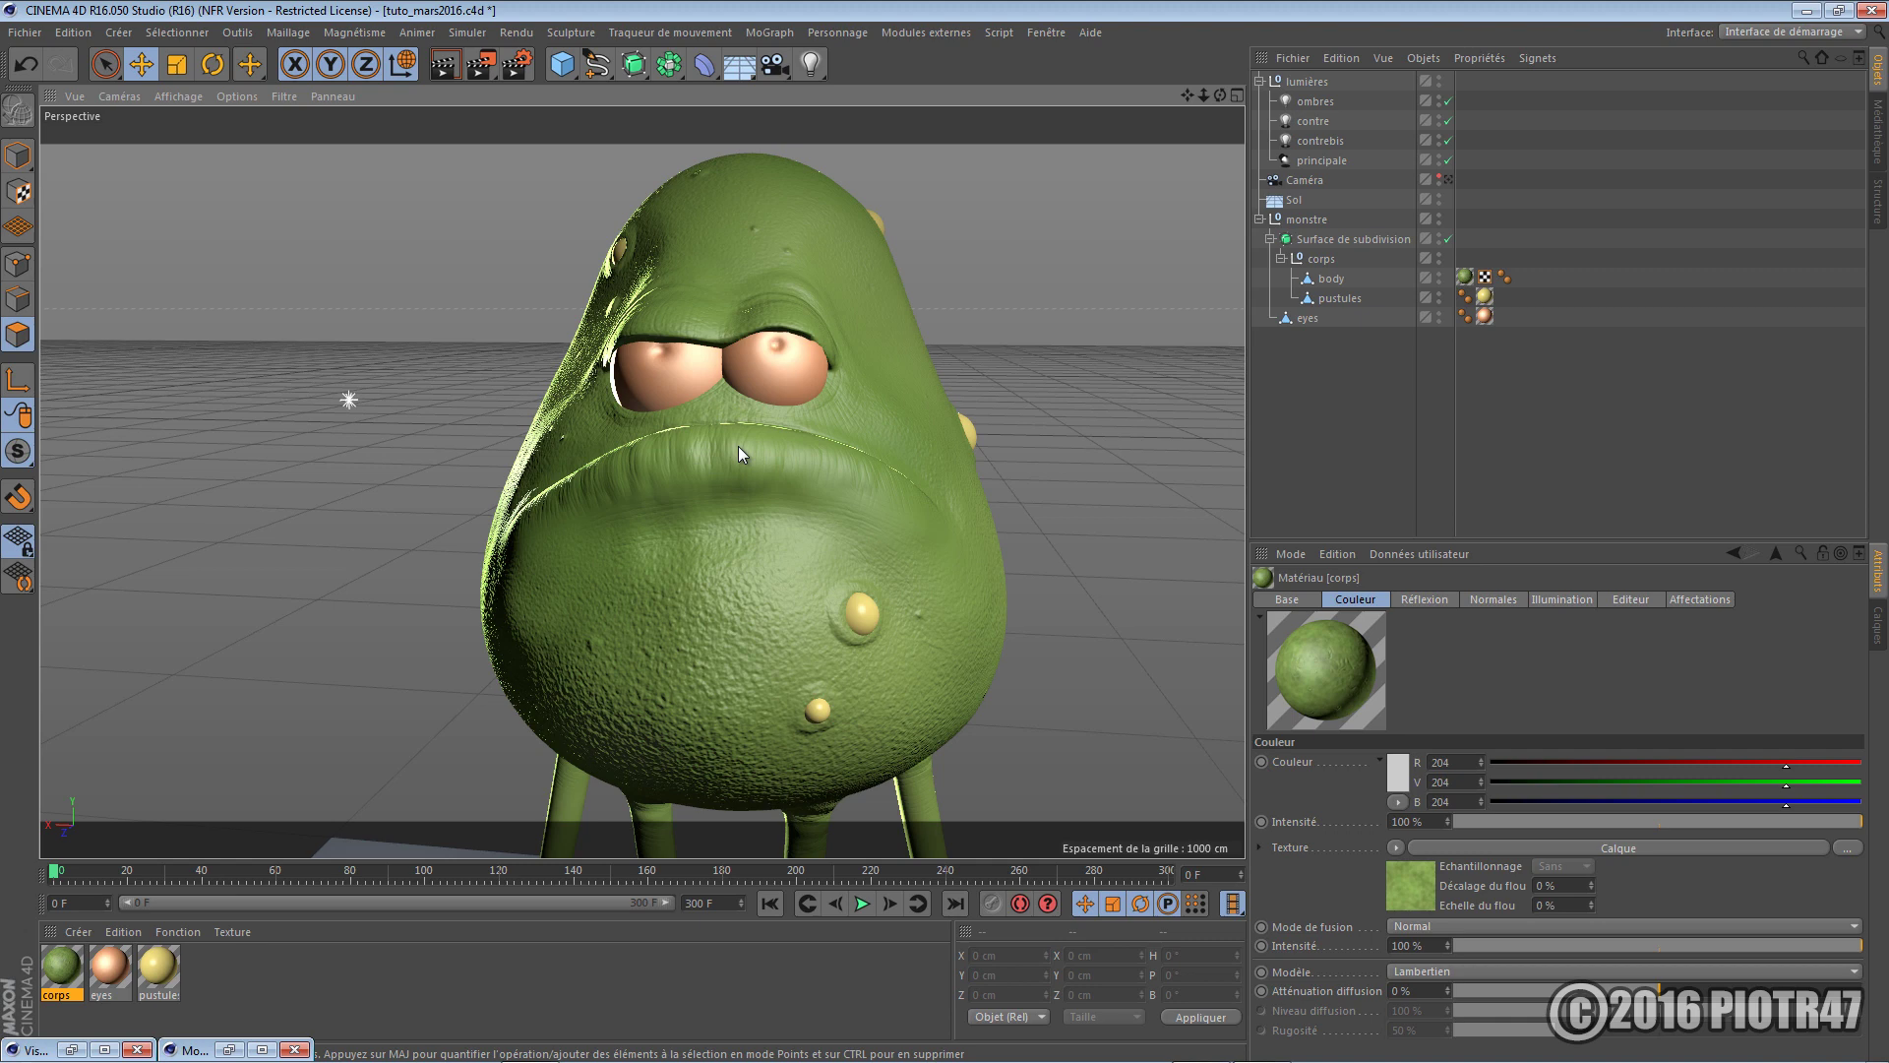
key(shift+r)
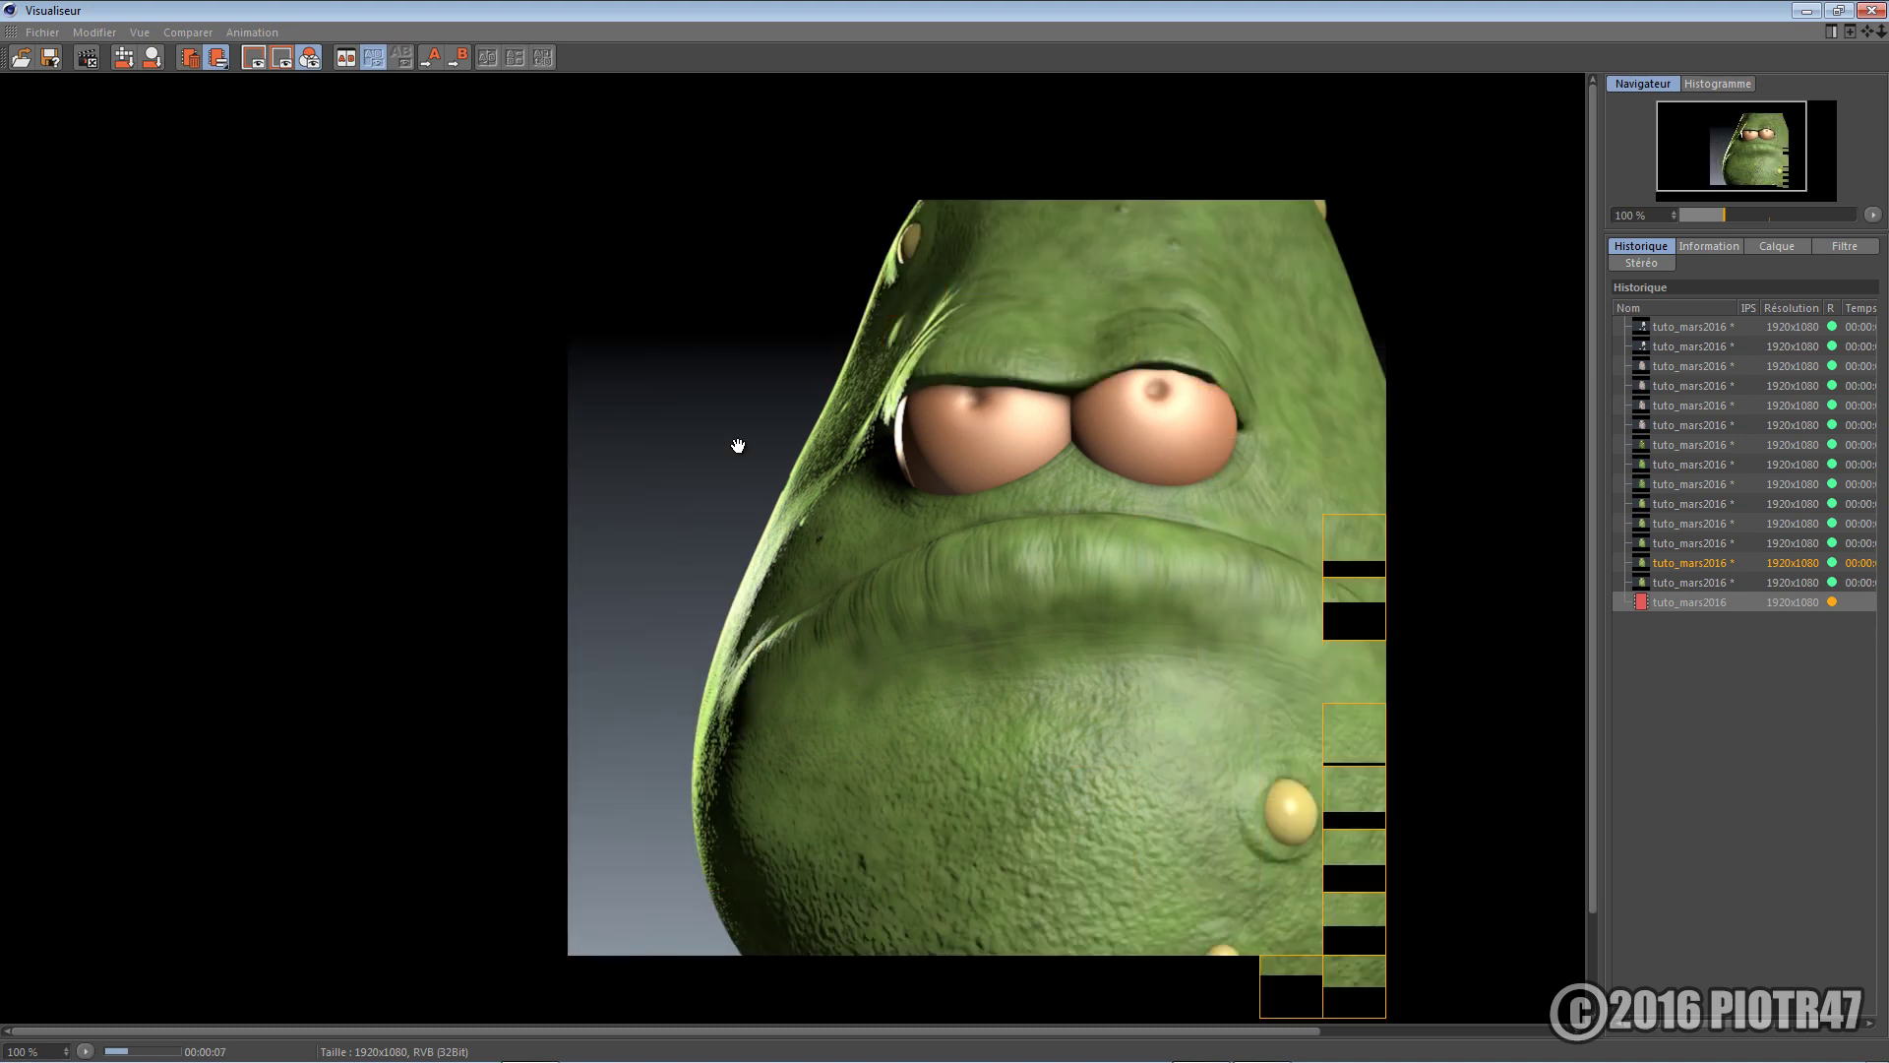
click(1802, 15)
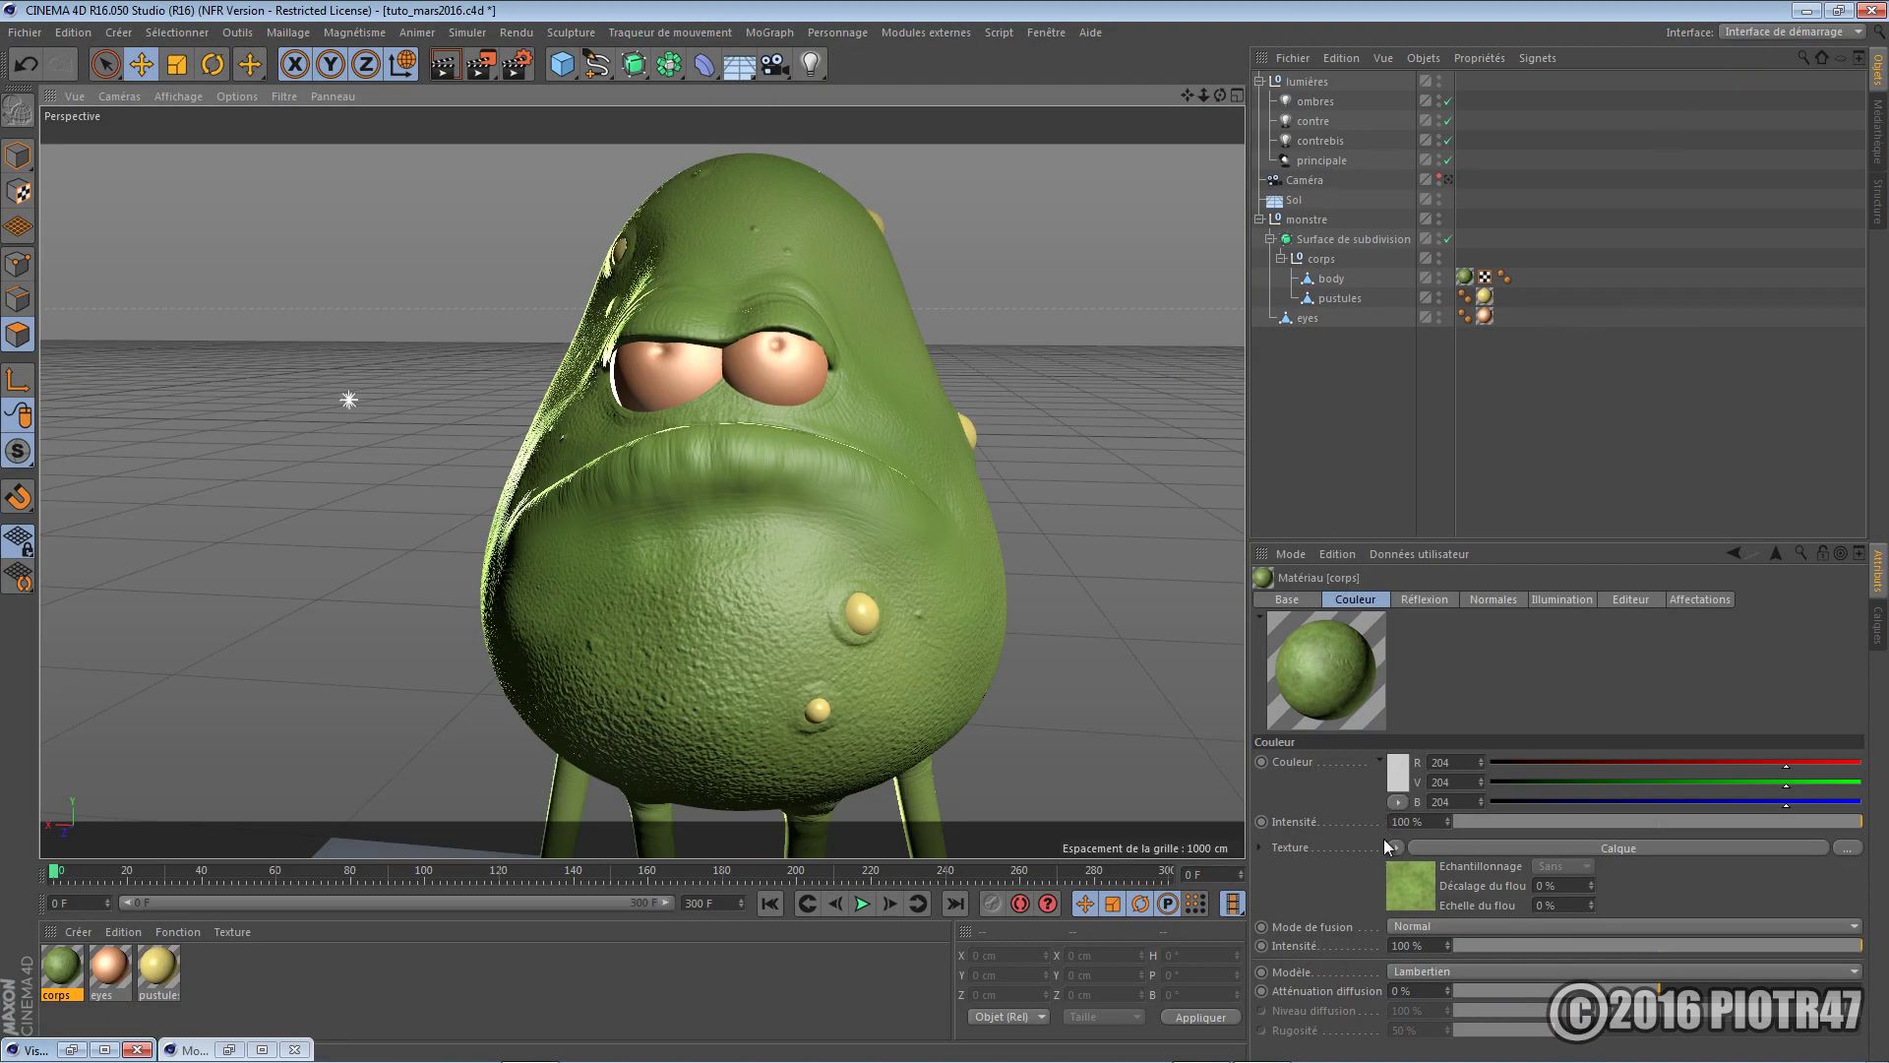
Load a Diffusion sous-surfacique effect as the corps material's Luminescence texture and open its settings
double_click(77, 962)
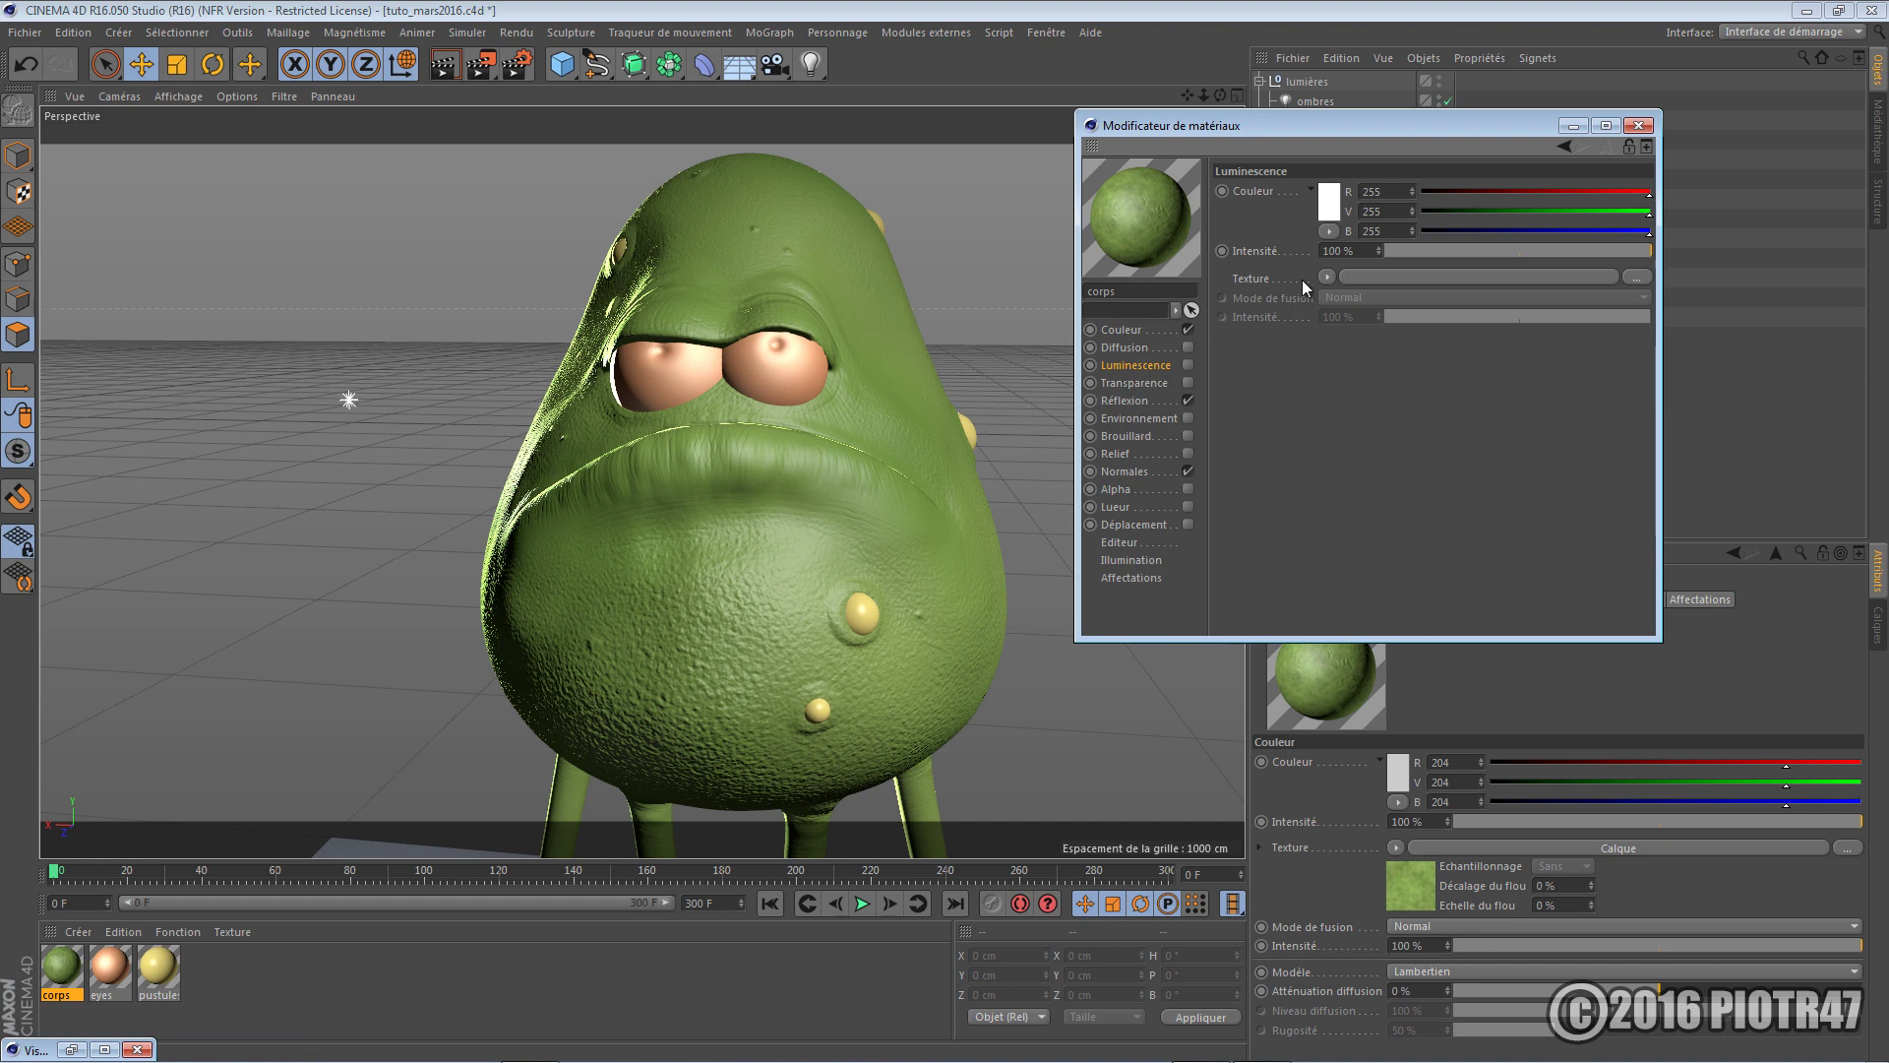
click(1324, 279)
mouse_move(1357, 666)
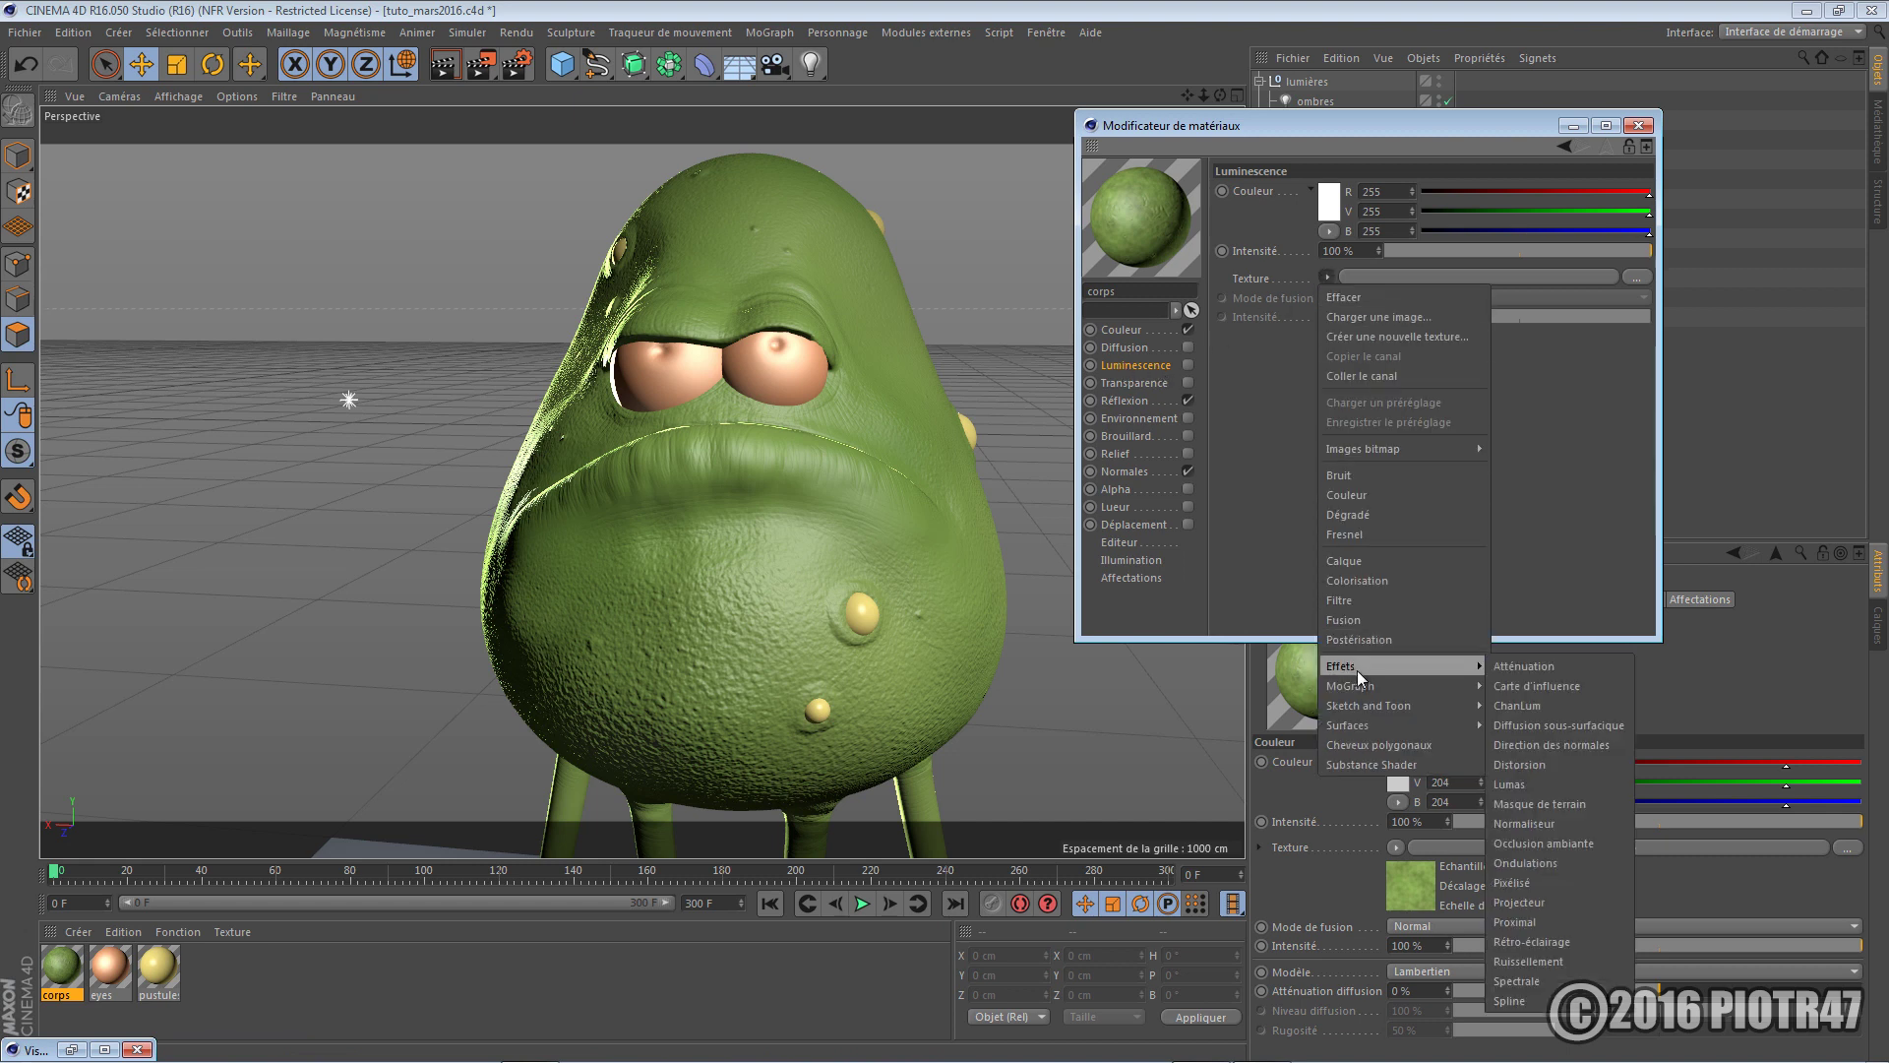
click(1559, 726)
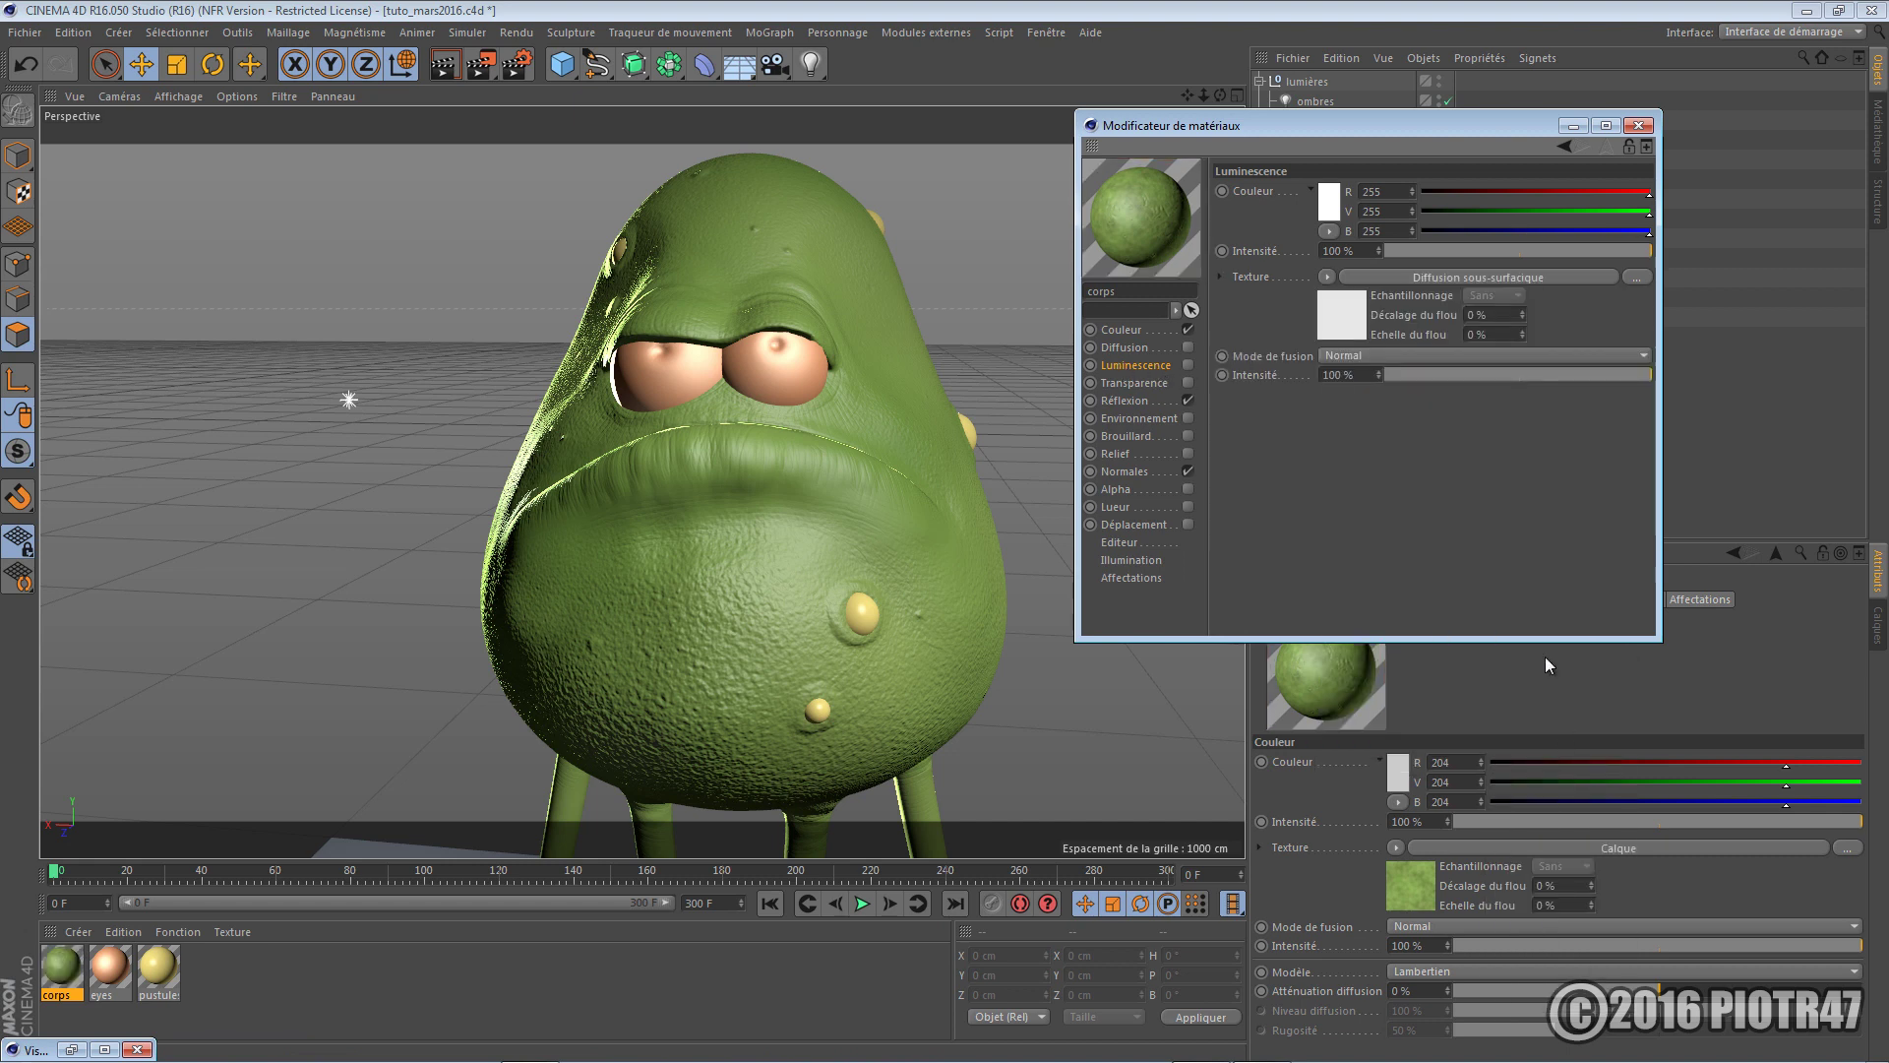
click(1339, 327)
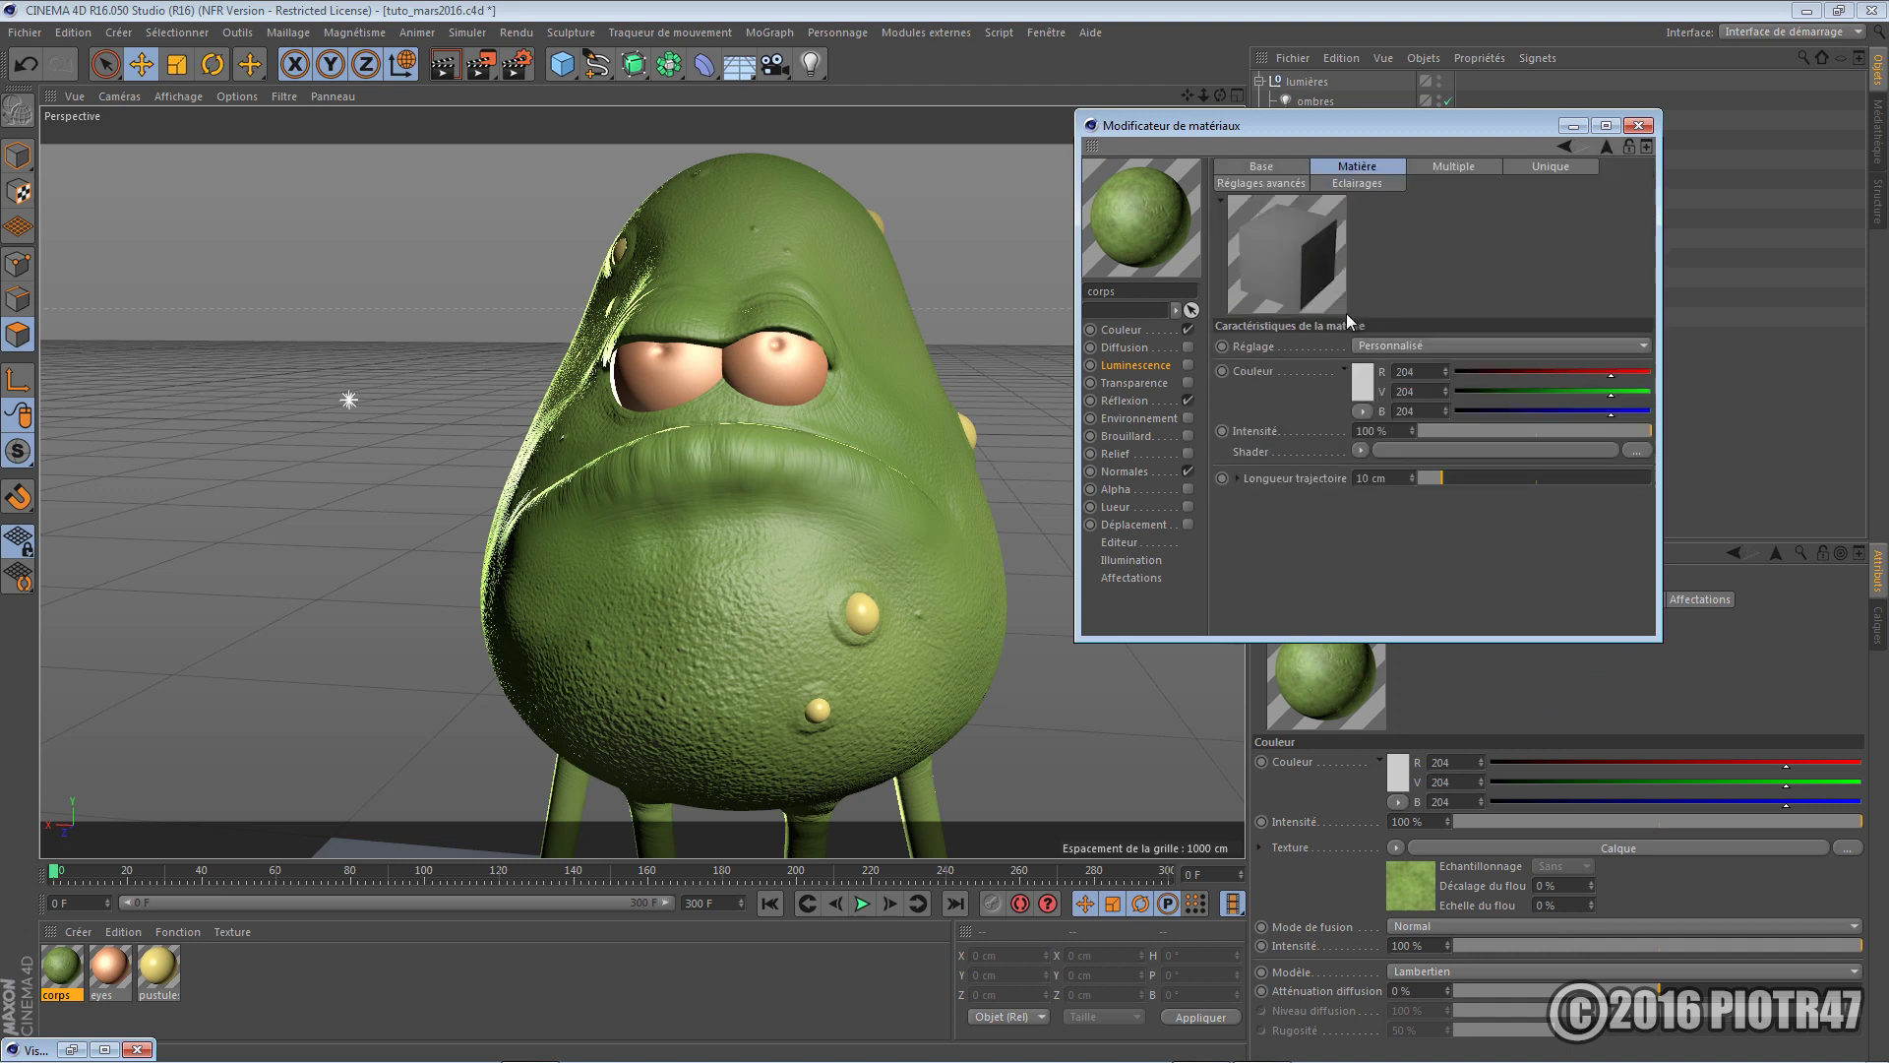
Set the Diffusion sous-surfacique colour to medium green, RGB 112, 184, 84
click(1362, 376)
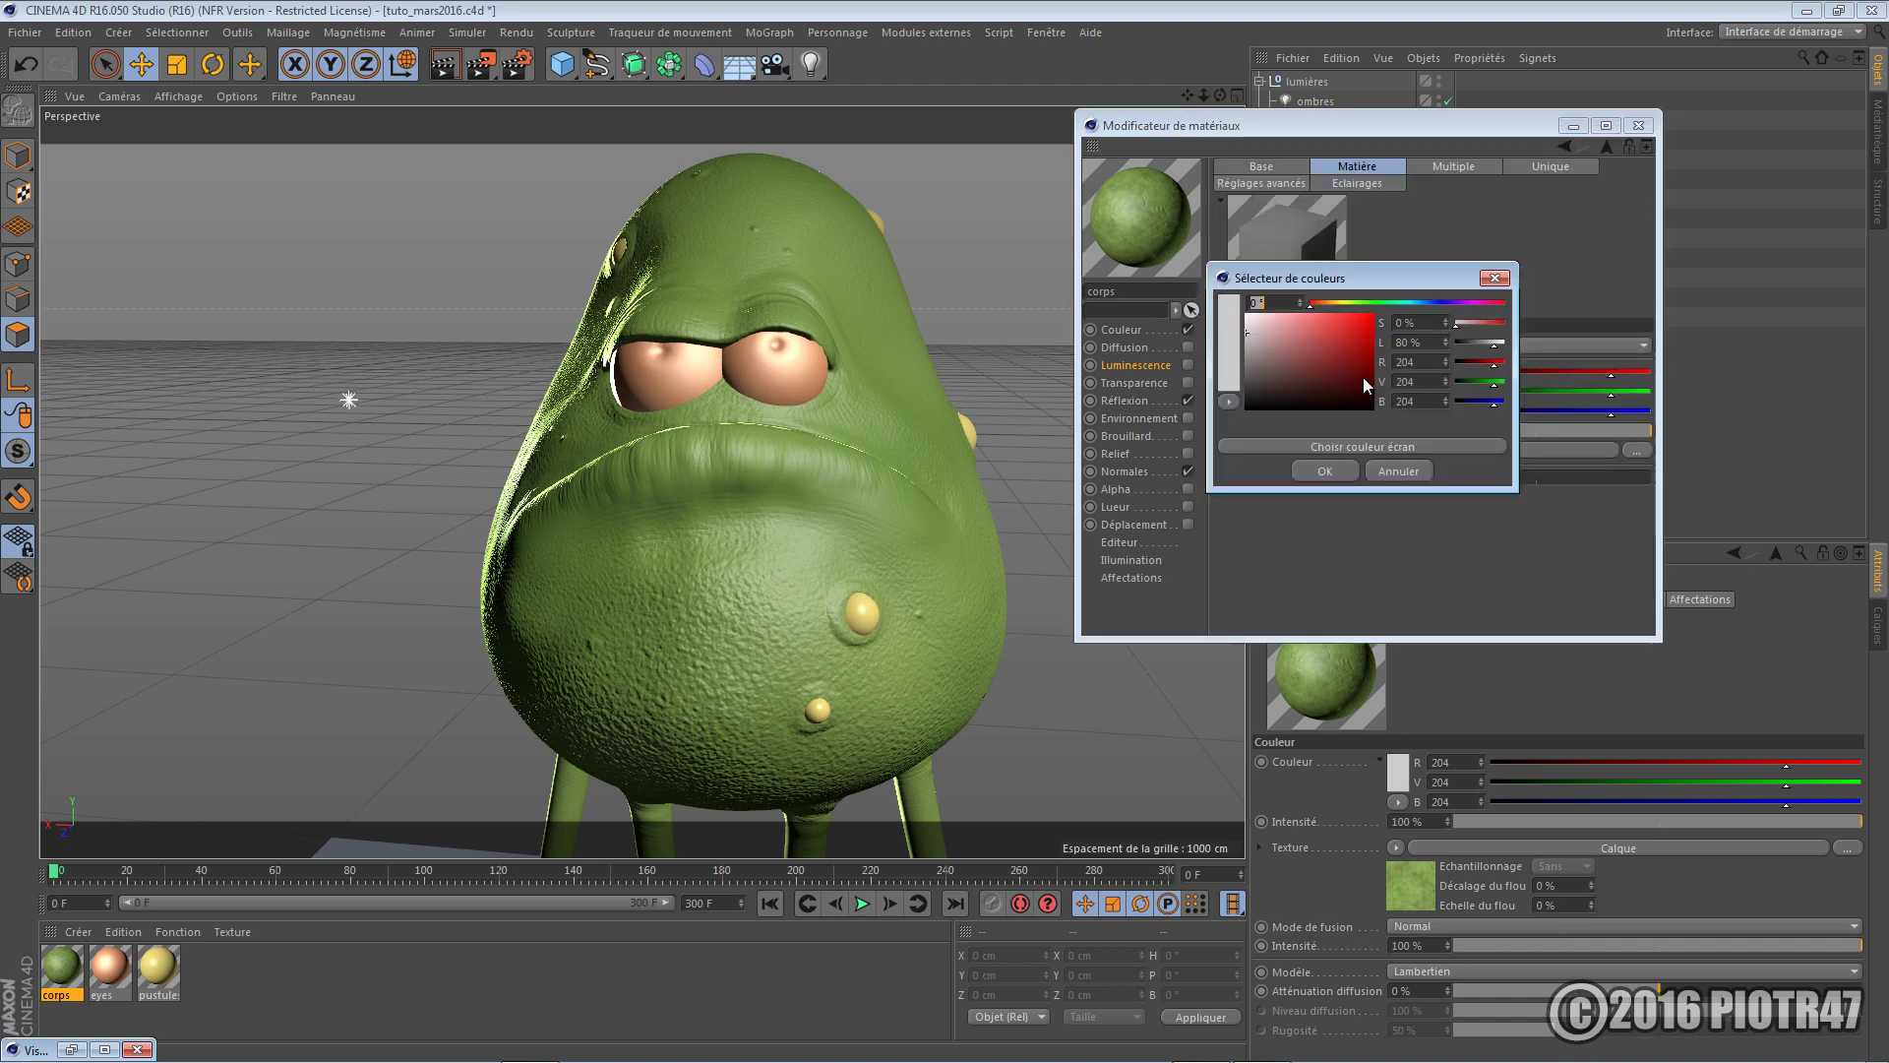
click(1366, 302)
click(1314, 317)
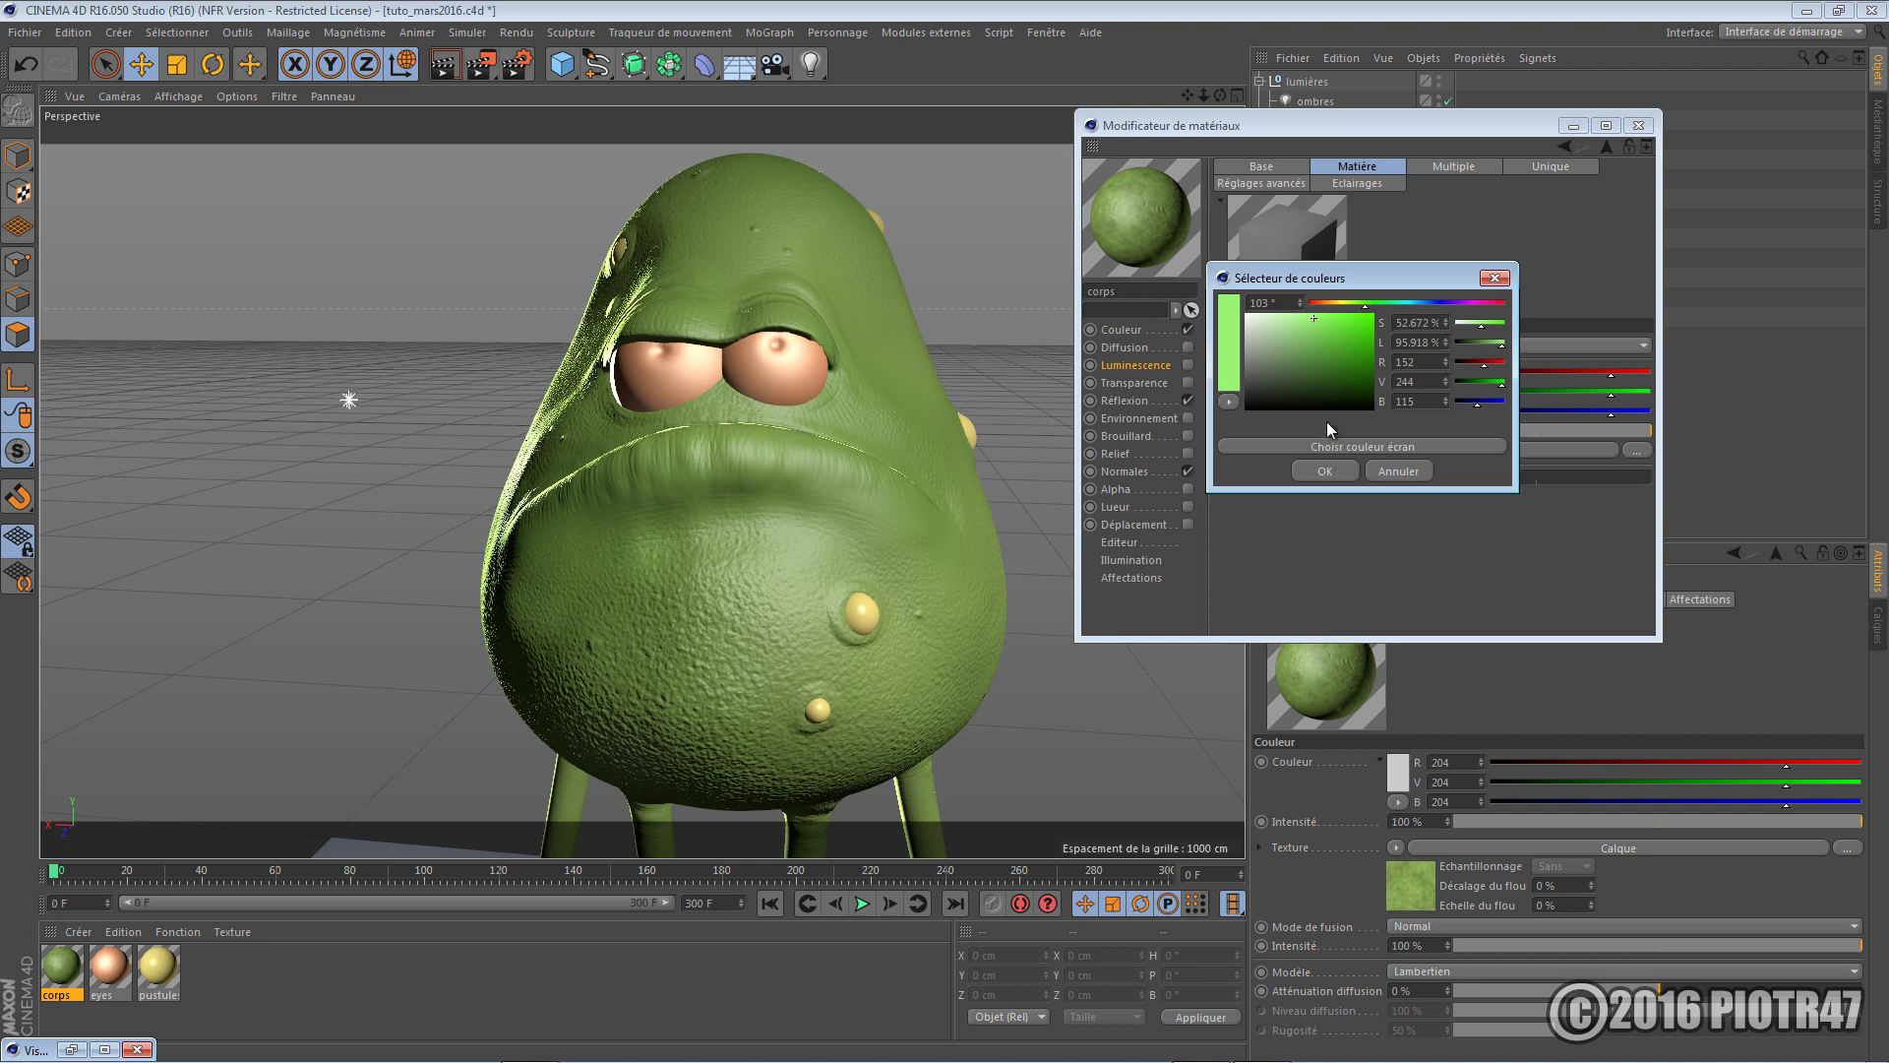
click(1315, 340)
click(1331, 468)
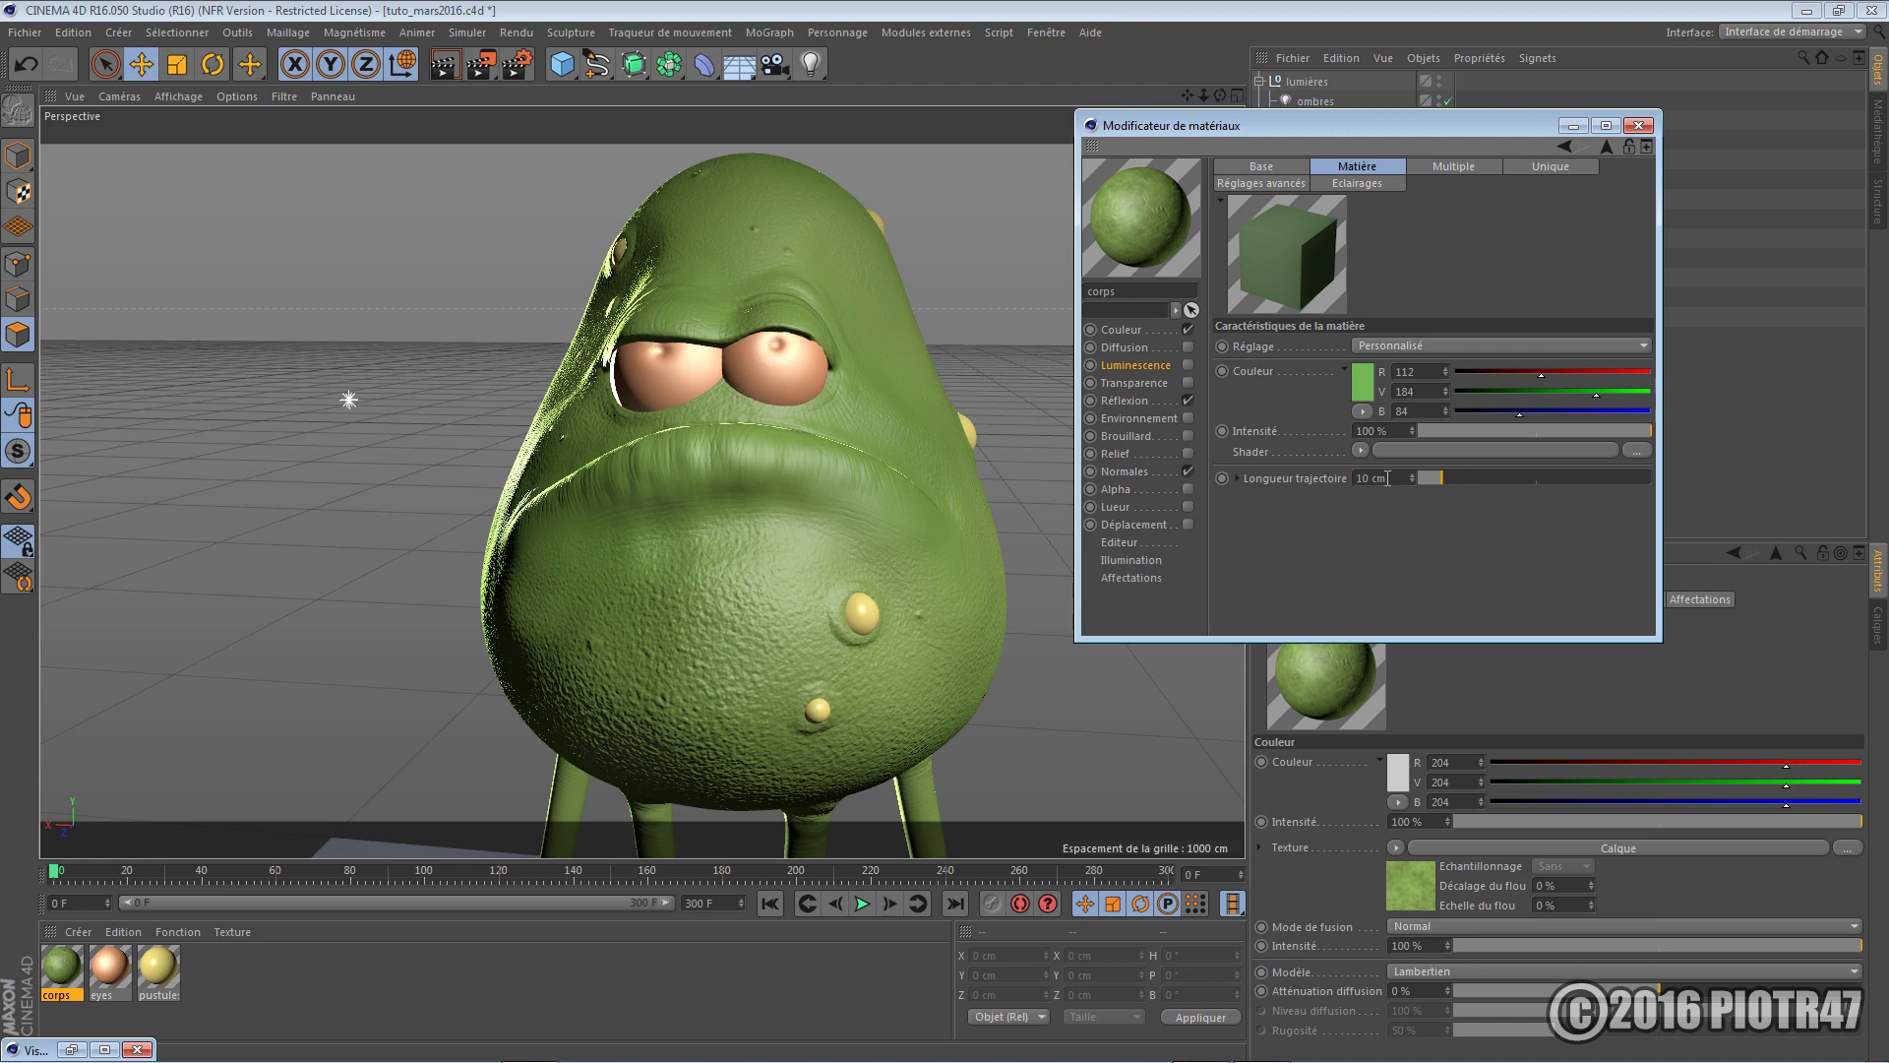
Set the Diffusion sous-surfacique effect's Longueur trajectoire to 0.5 cm
drag(1395, 476, 1200, 461)
text(0.5)
key(Return)
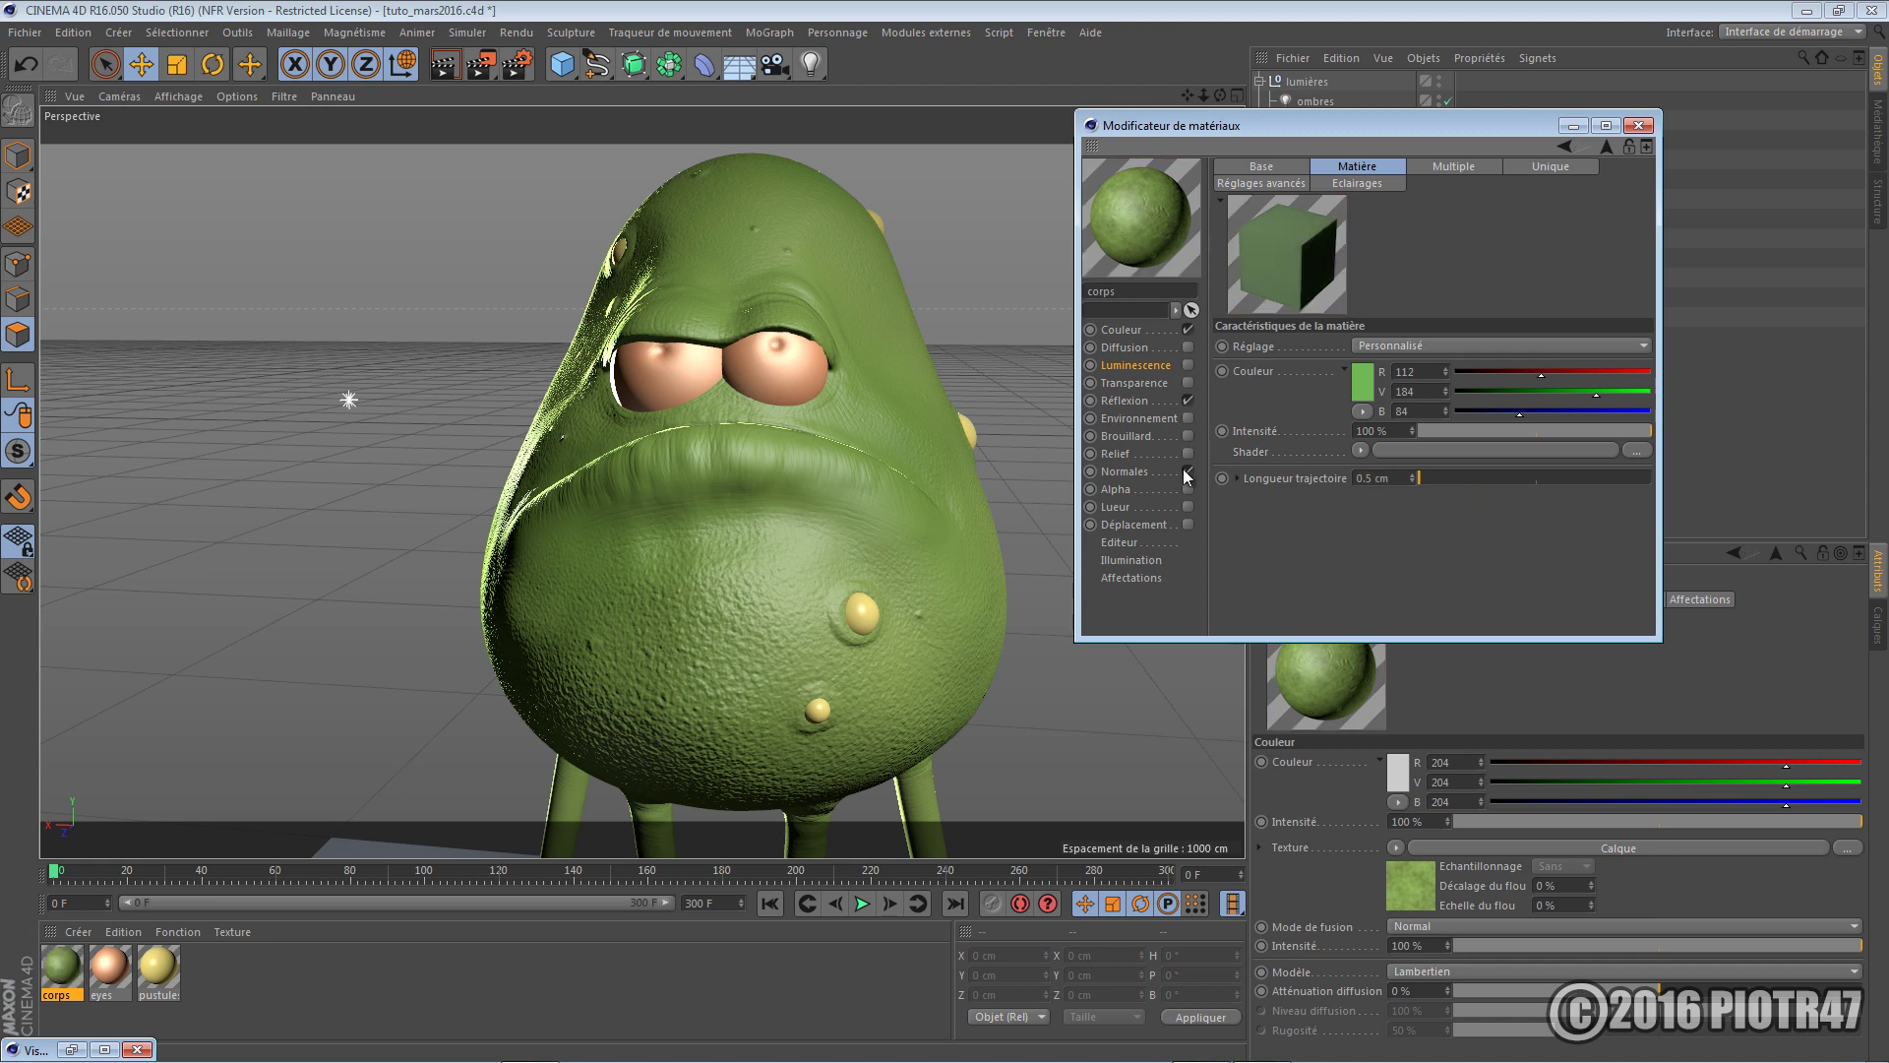
Enable the corps material's Luminescence channel and render the monster
click(1187, 365)
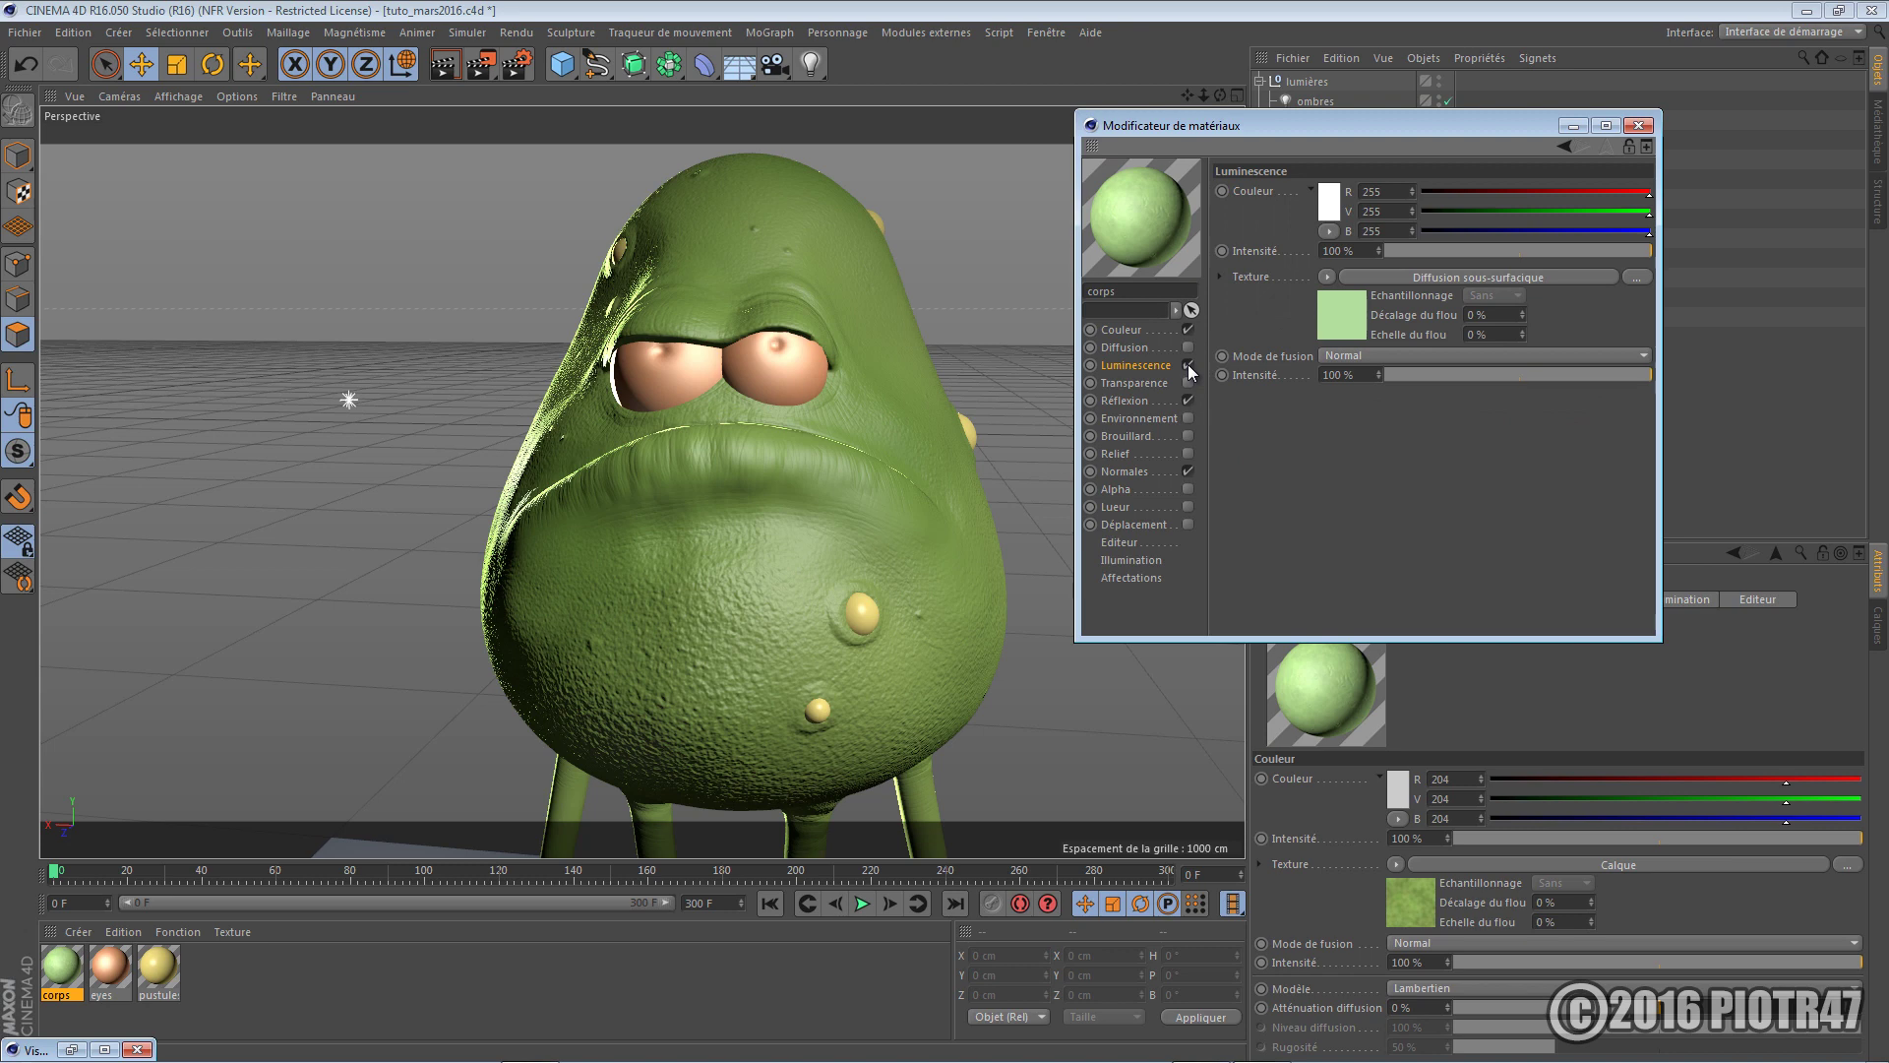
key(shift+r)
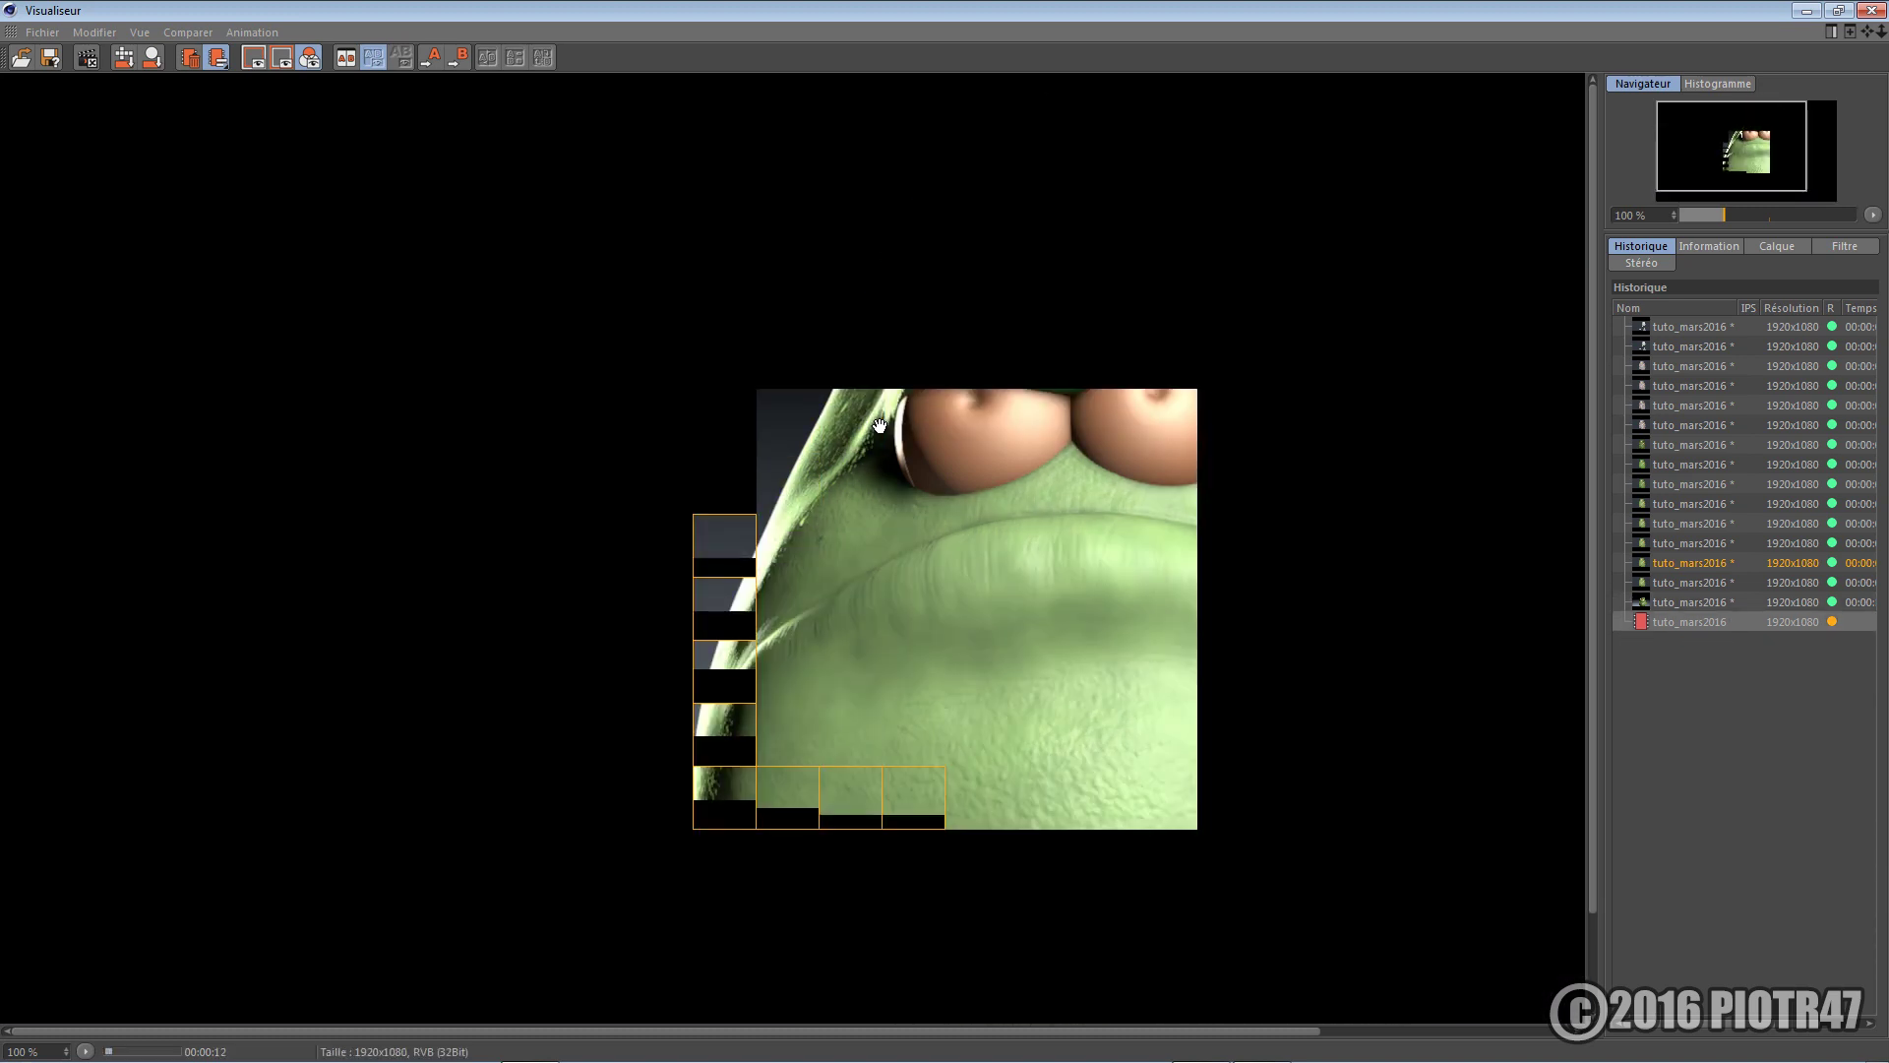
Compare the new subsurface scattering render with the previous render, examining the skin brightness and colour
key(Up)
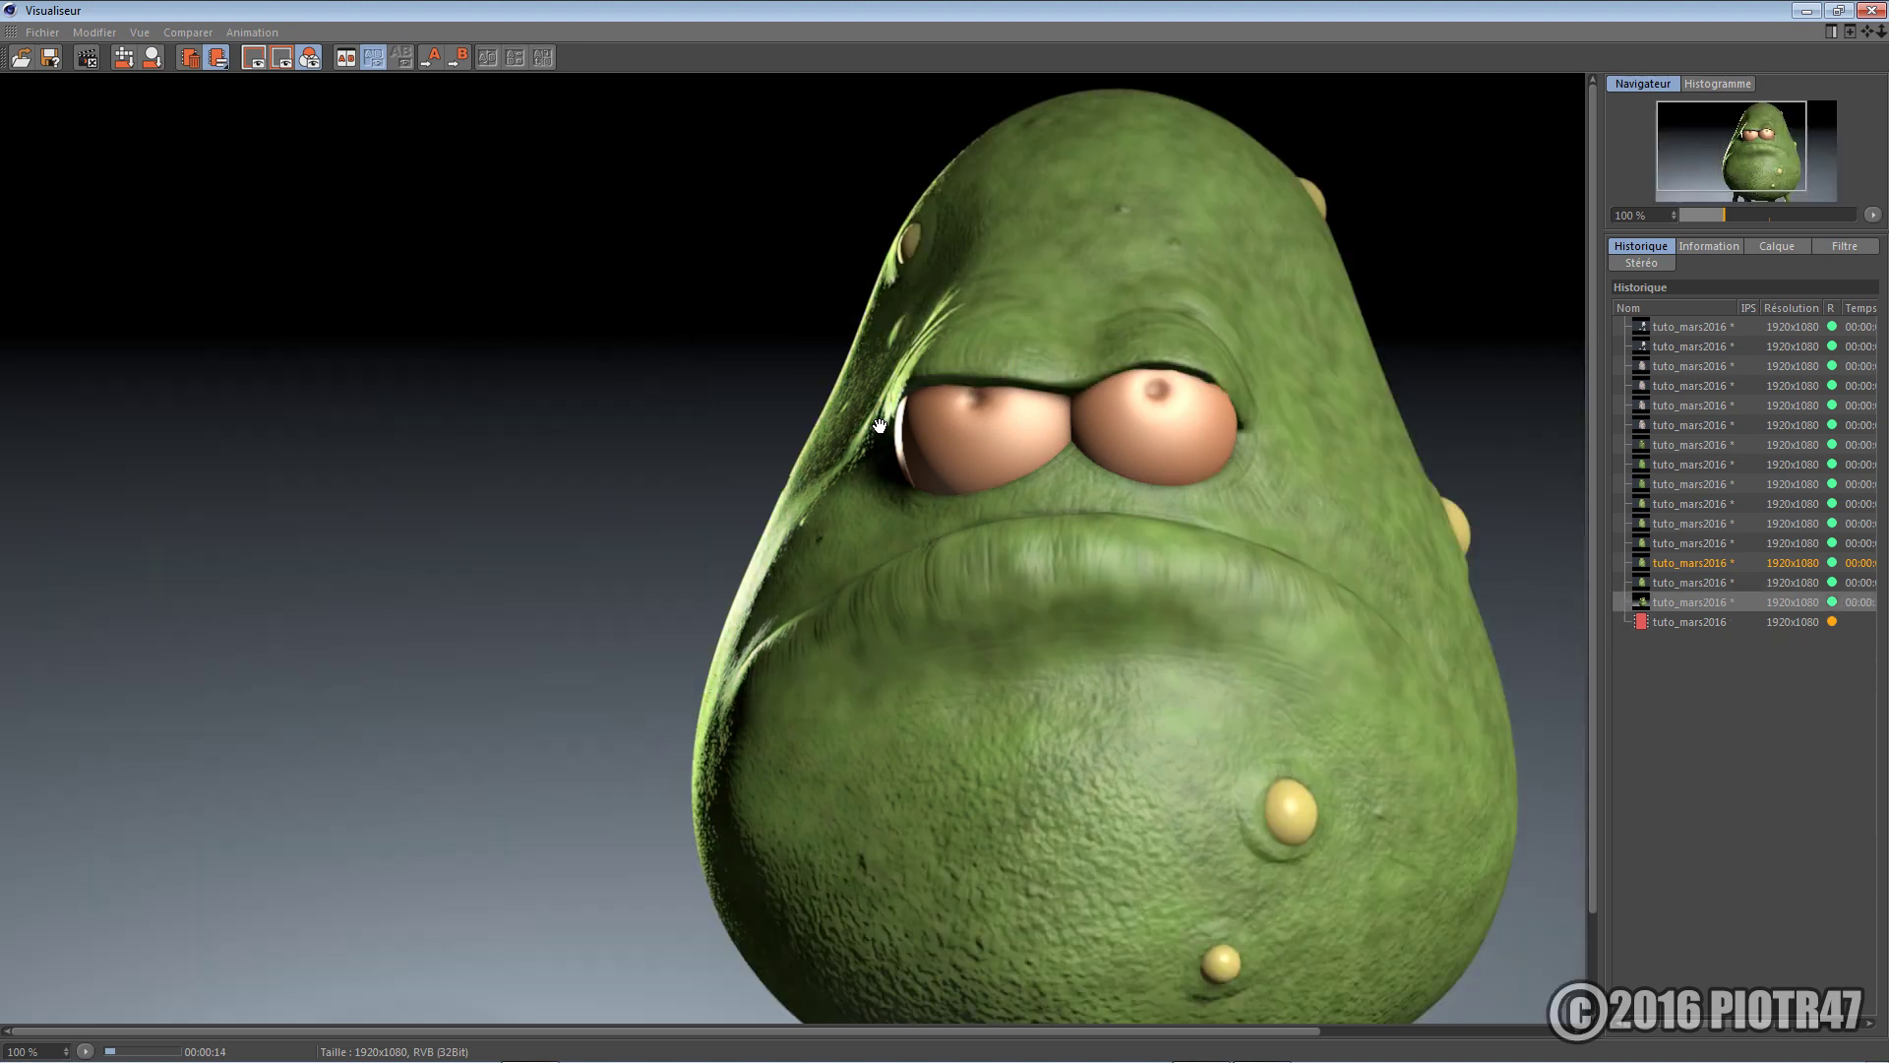
key(Down)
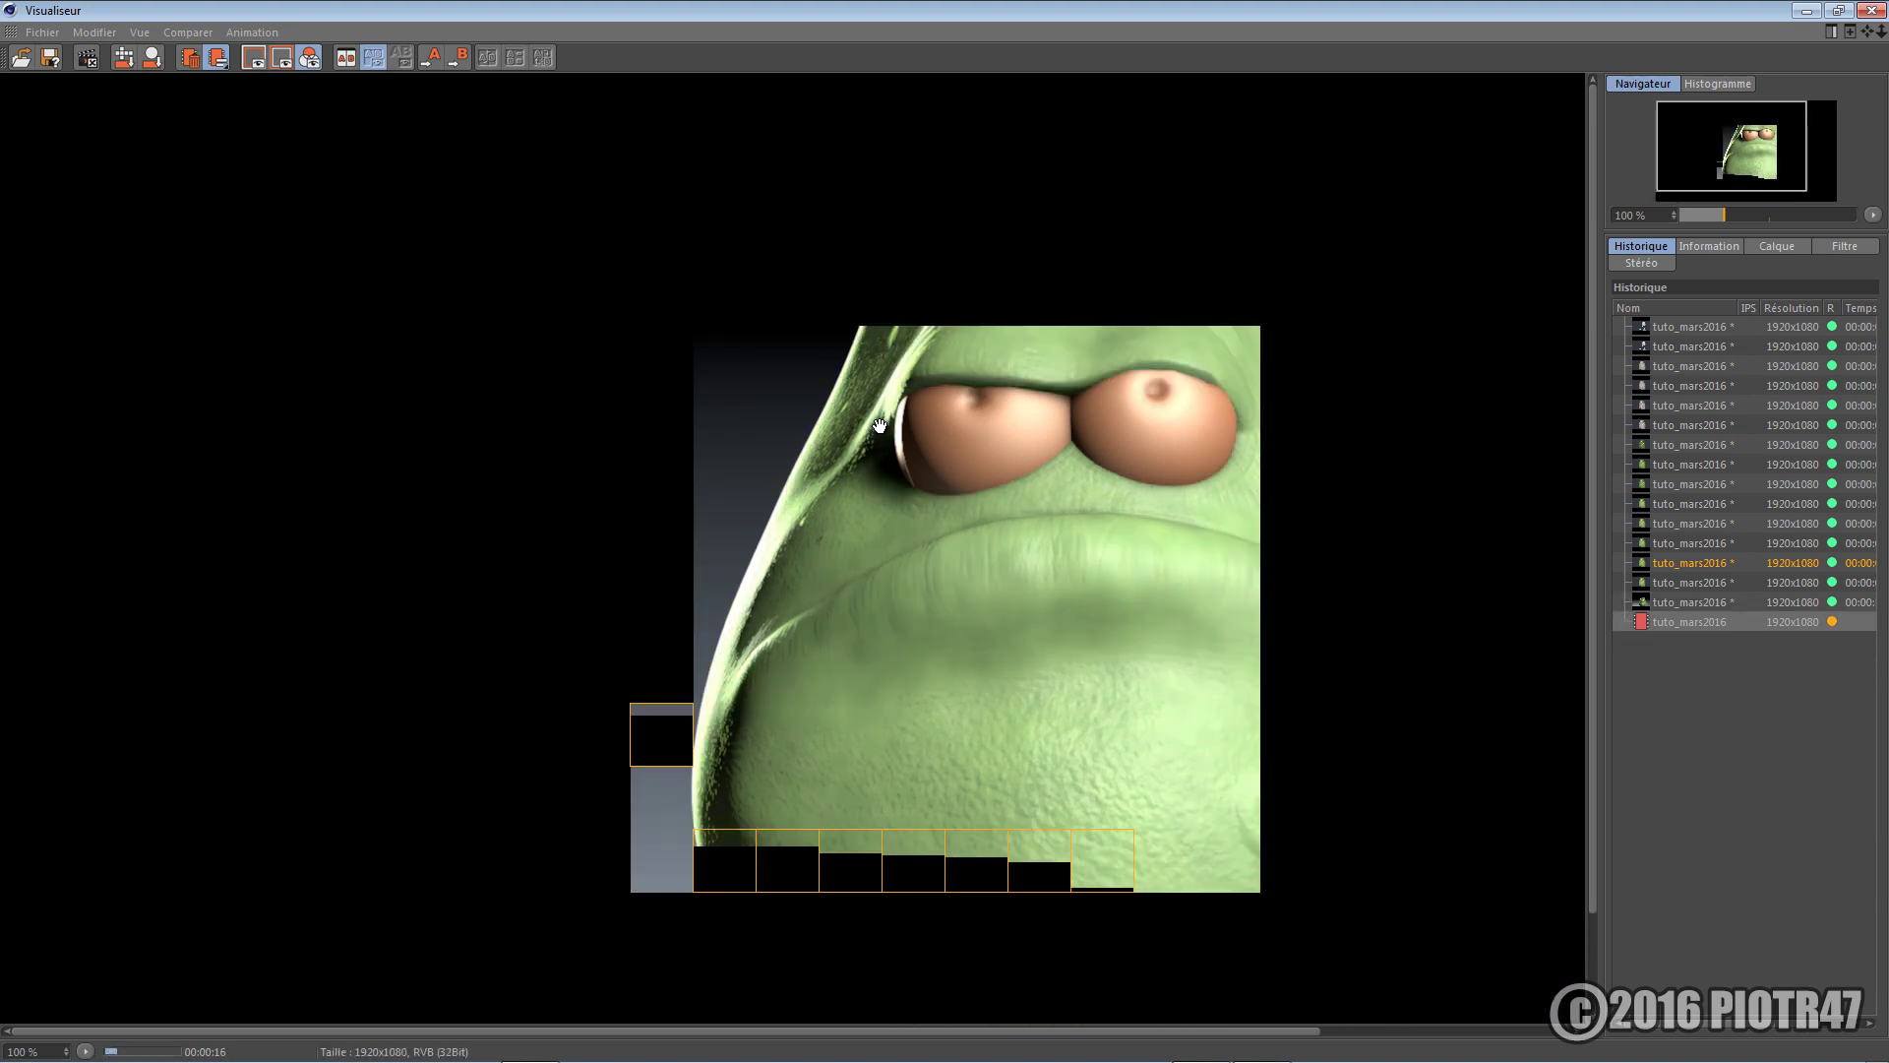
key(Up)
key(Down)
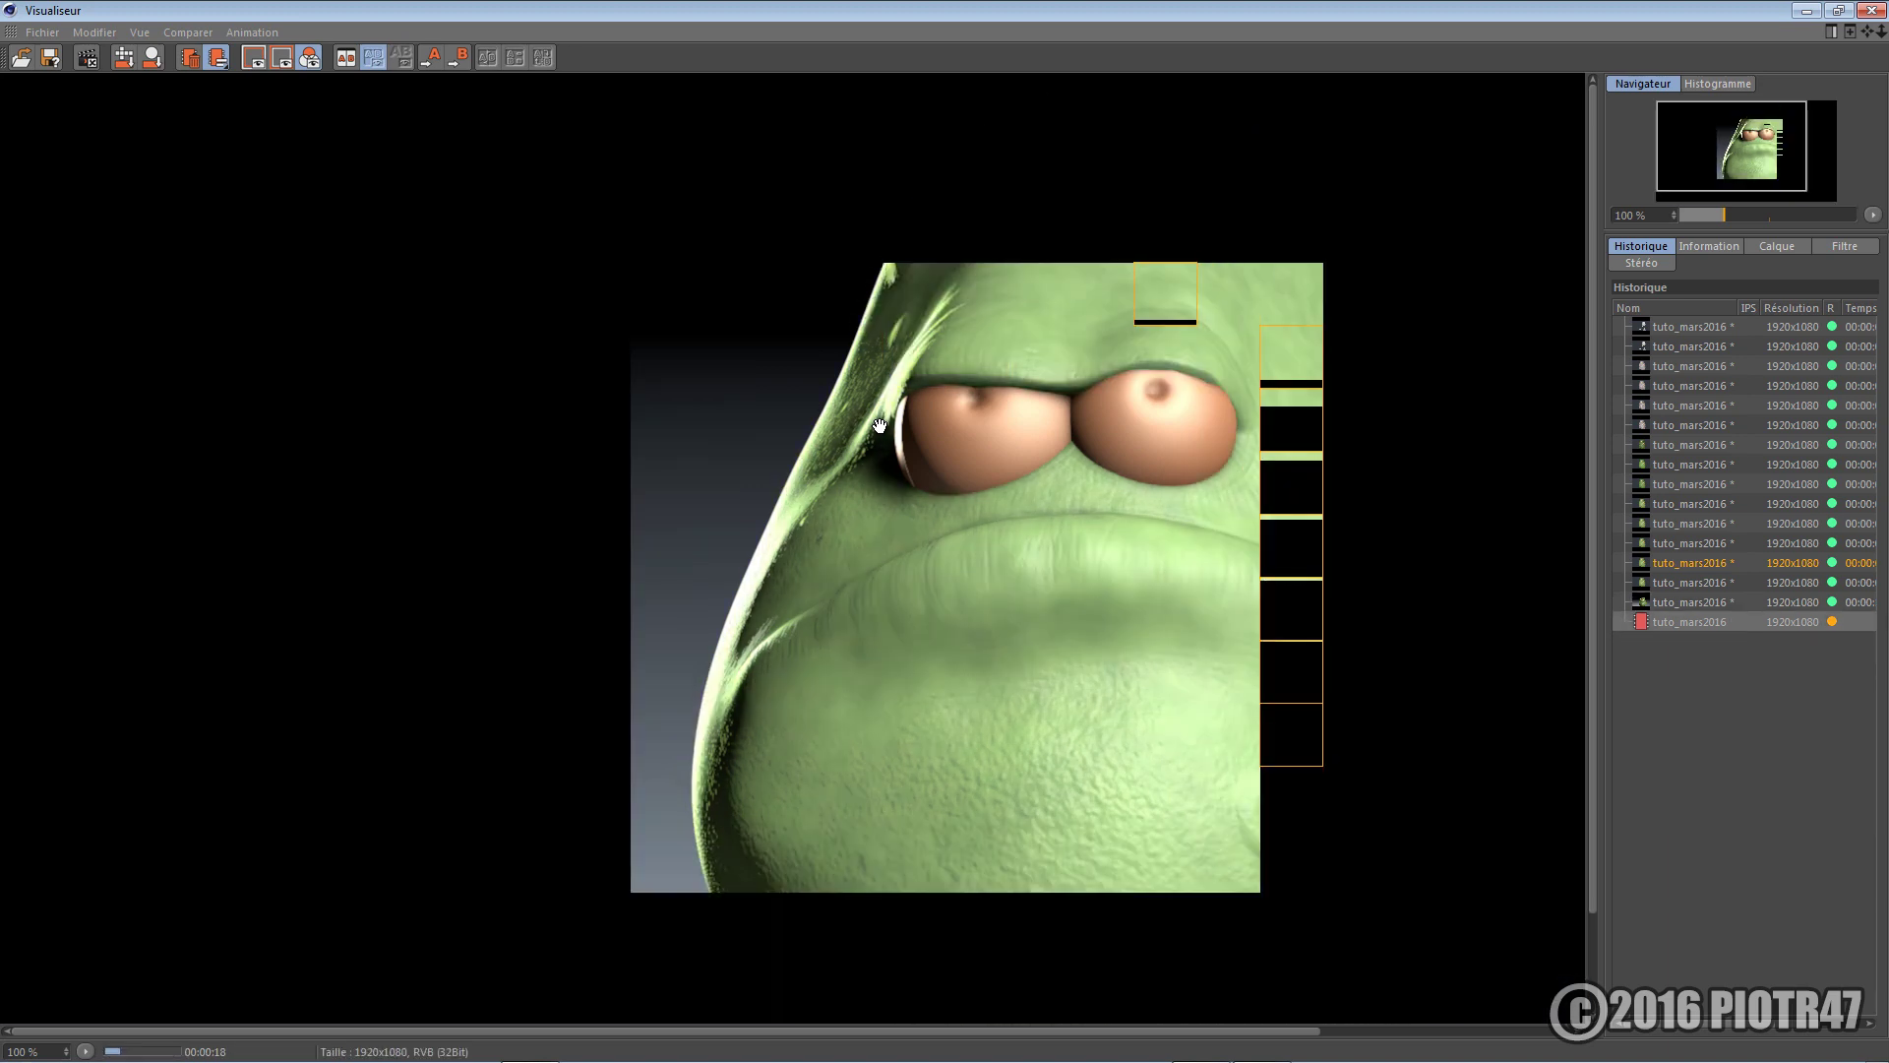
key(Up)
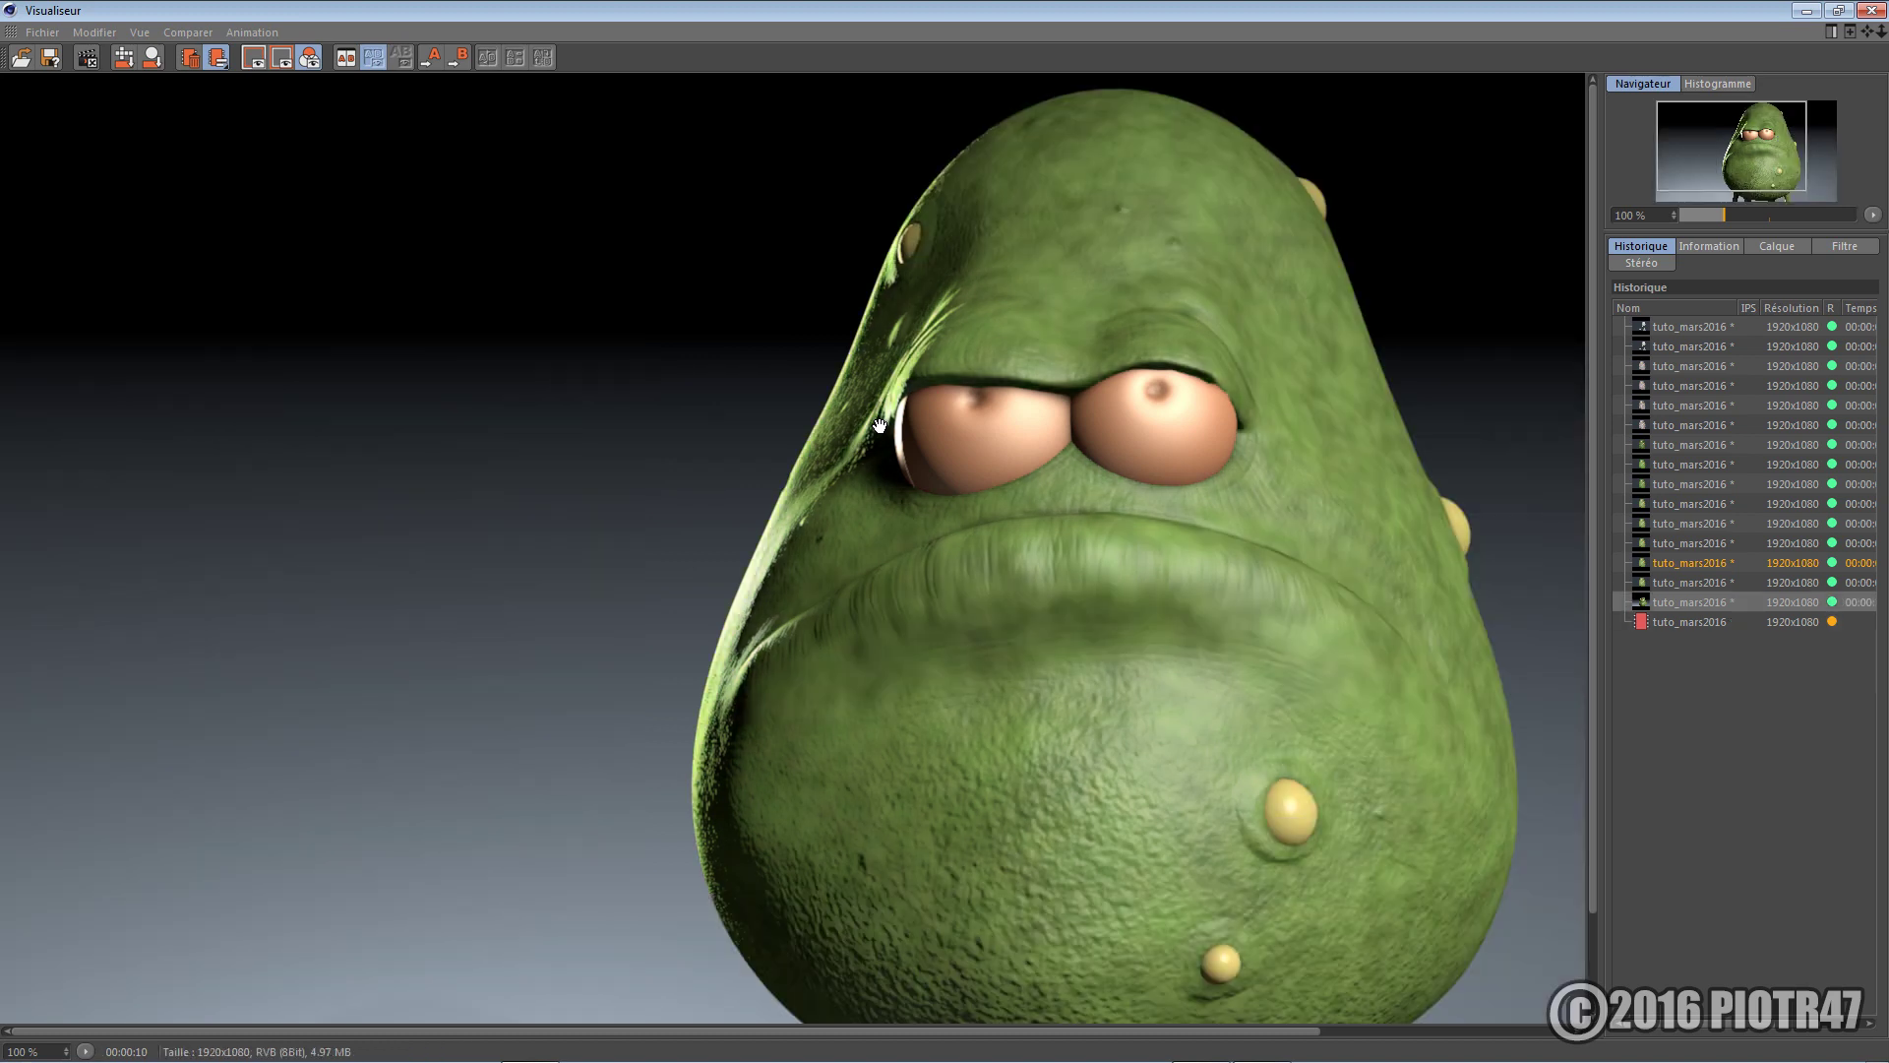
key(Down)
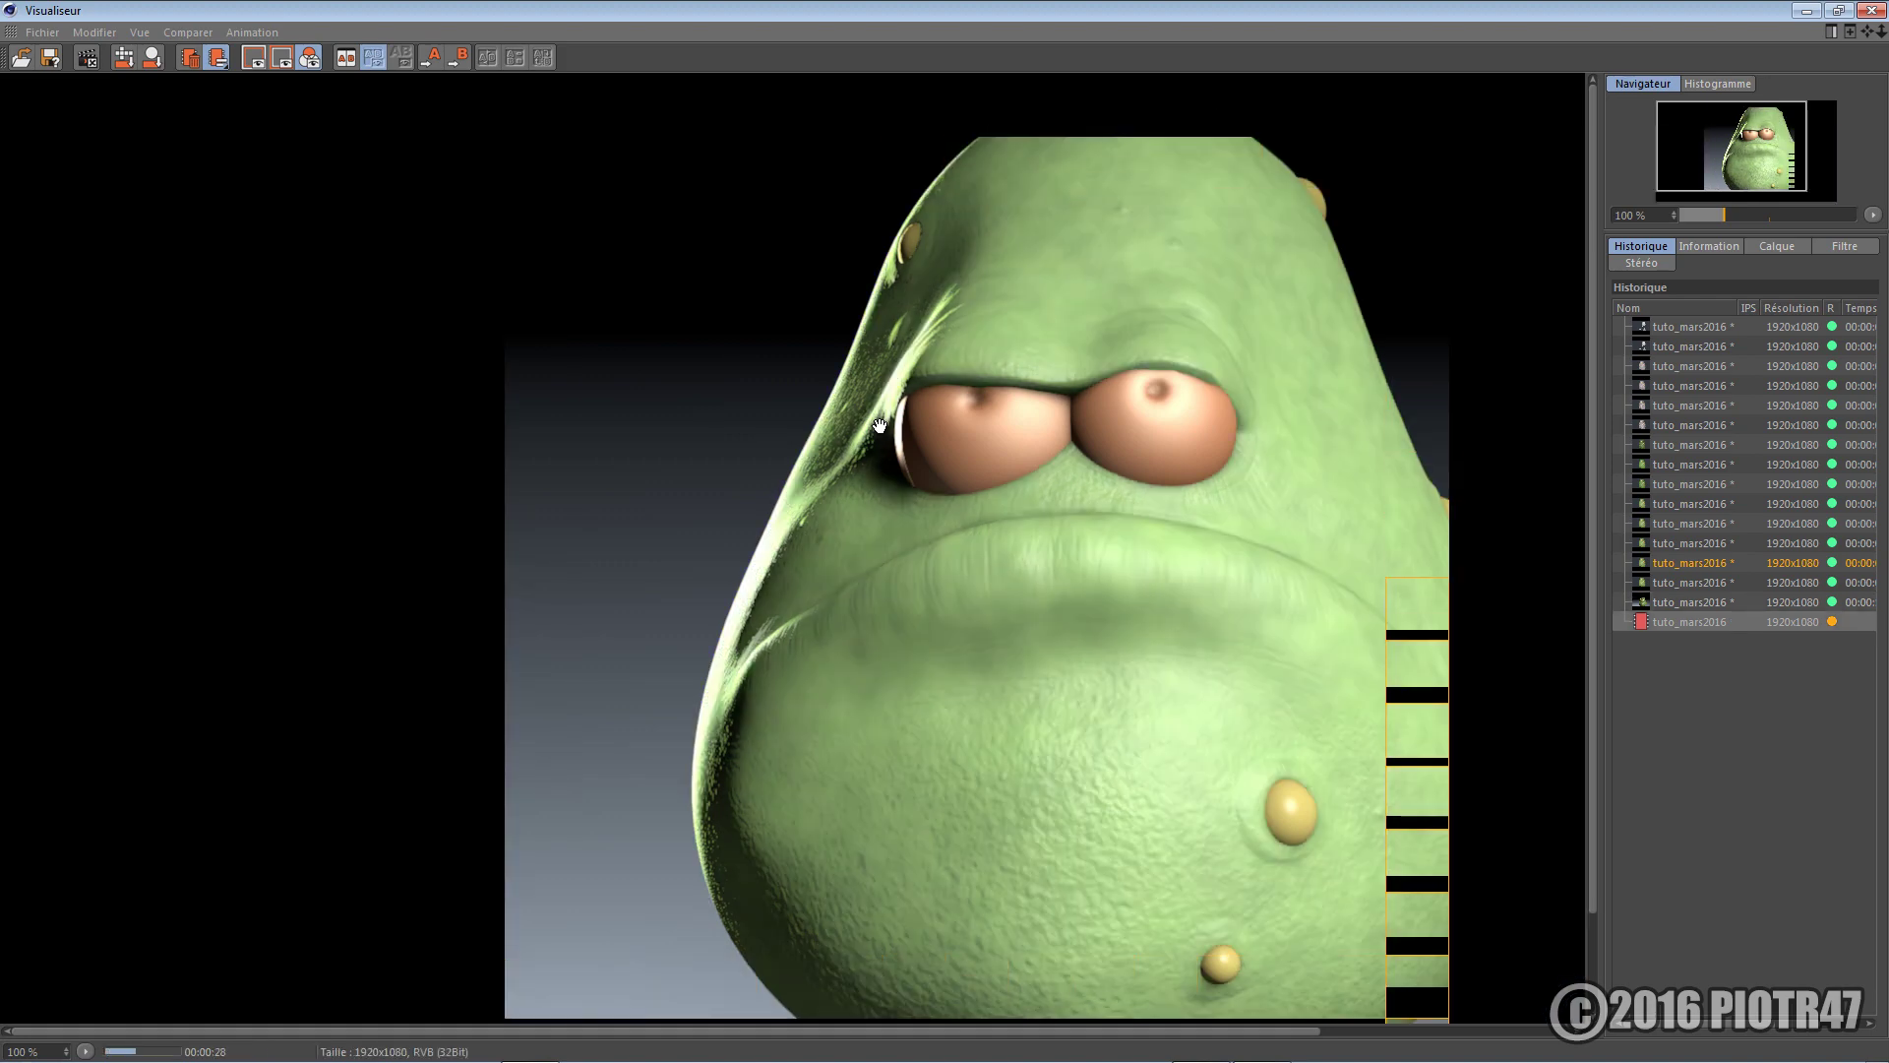
key(Up)
key(Down)
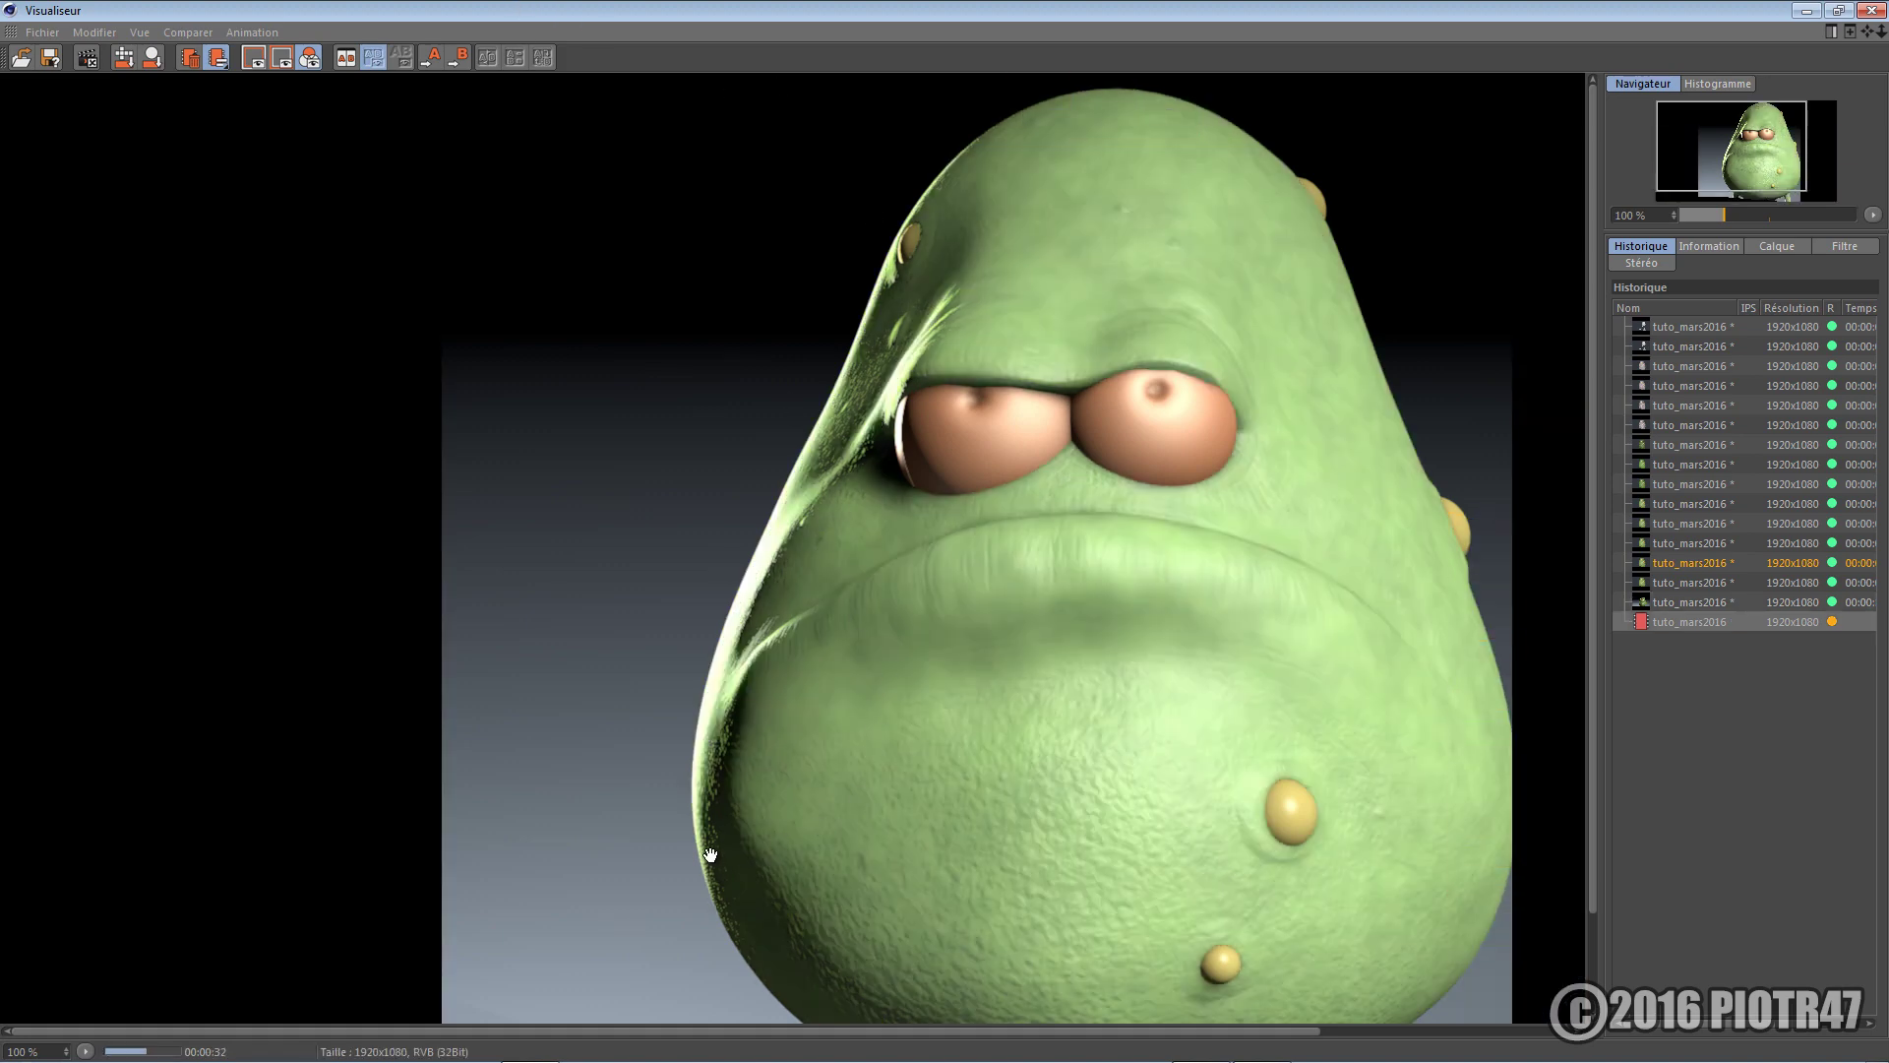
click(1807, 11)
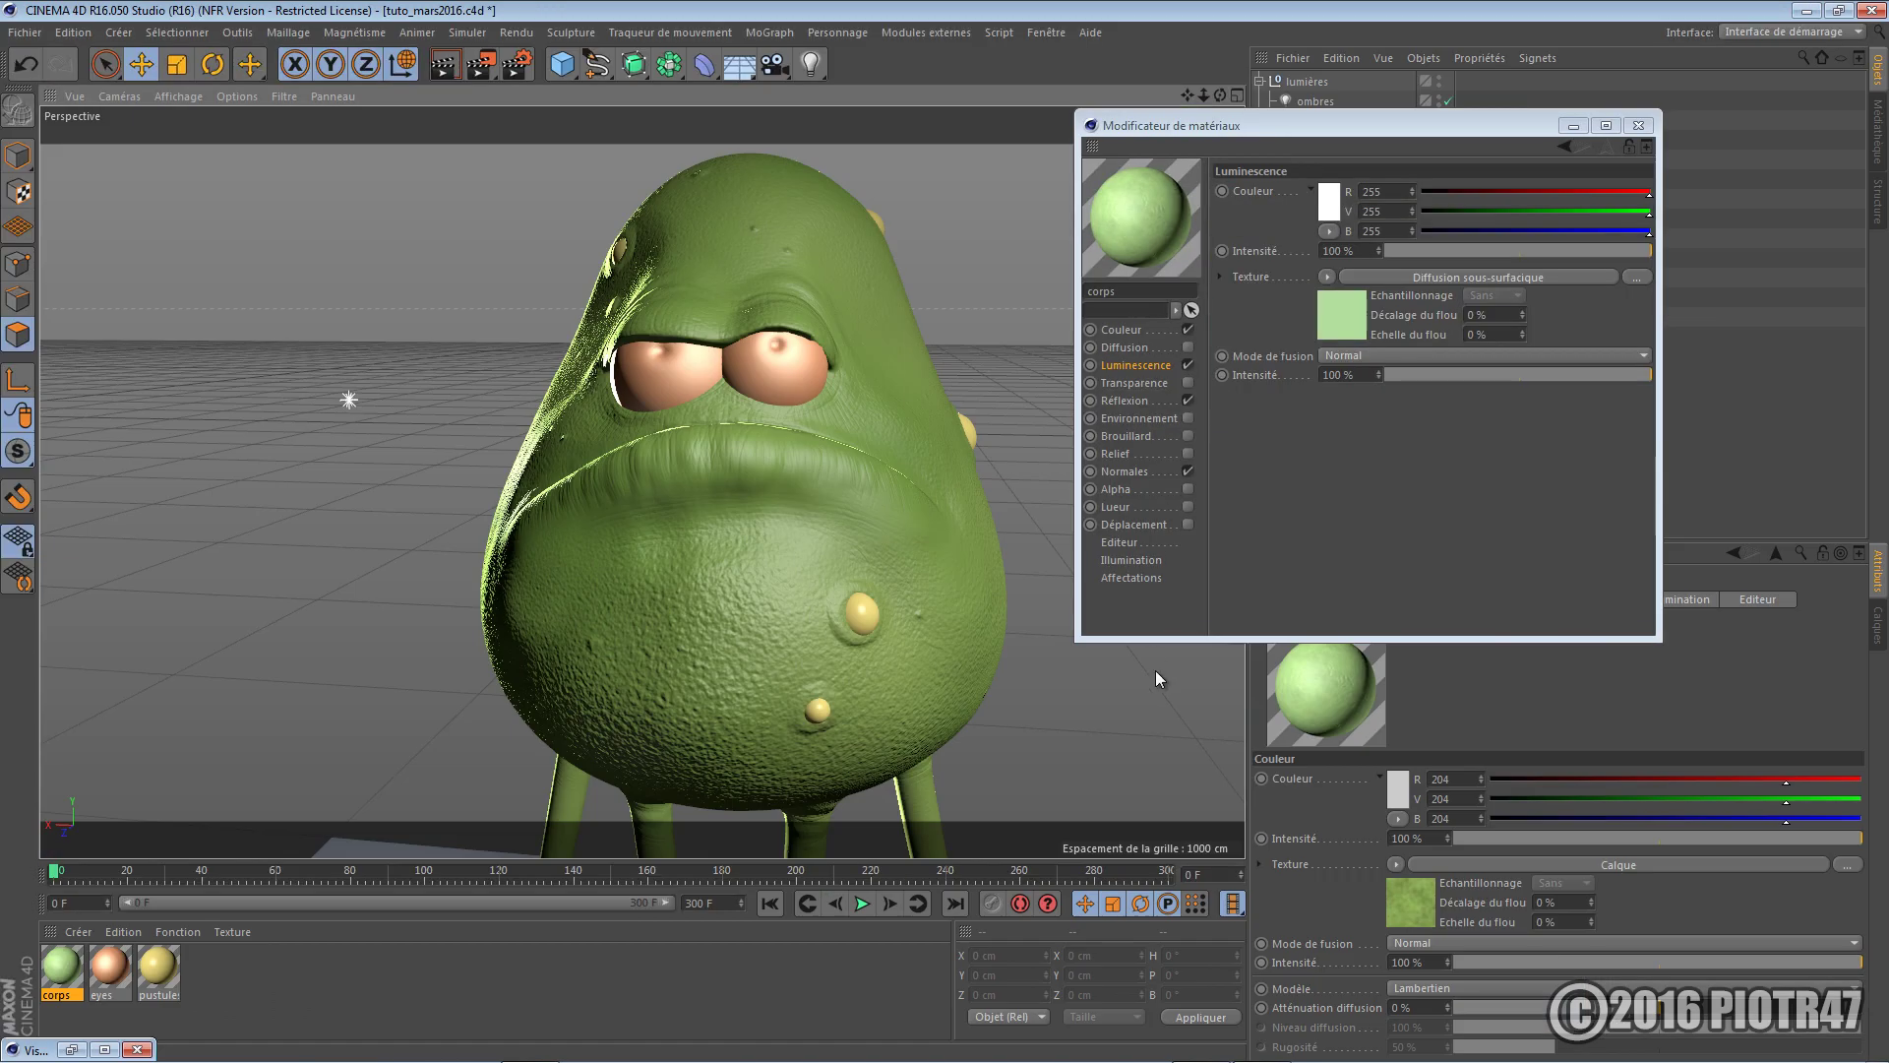
Darken the Diffusion sous-surfacique colour to green, RGB 68, 137, 41
click(1352, 313)
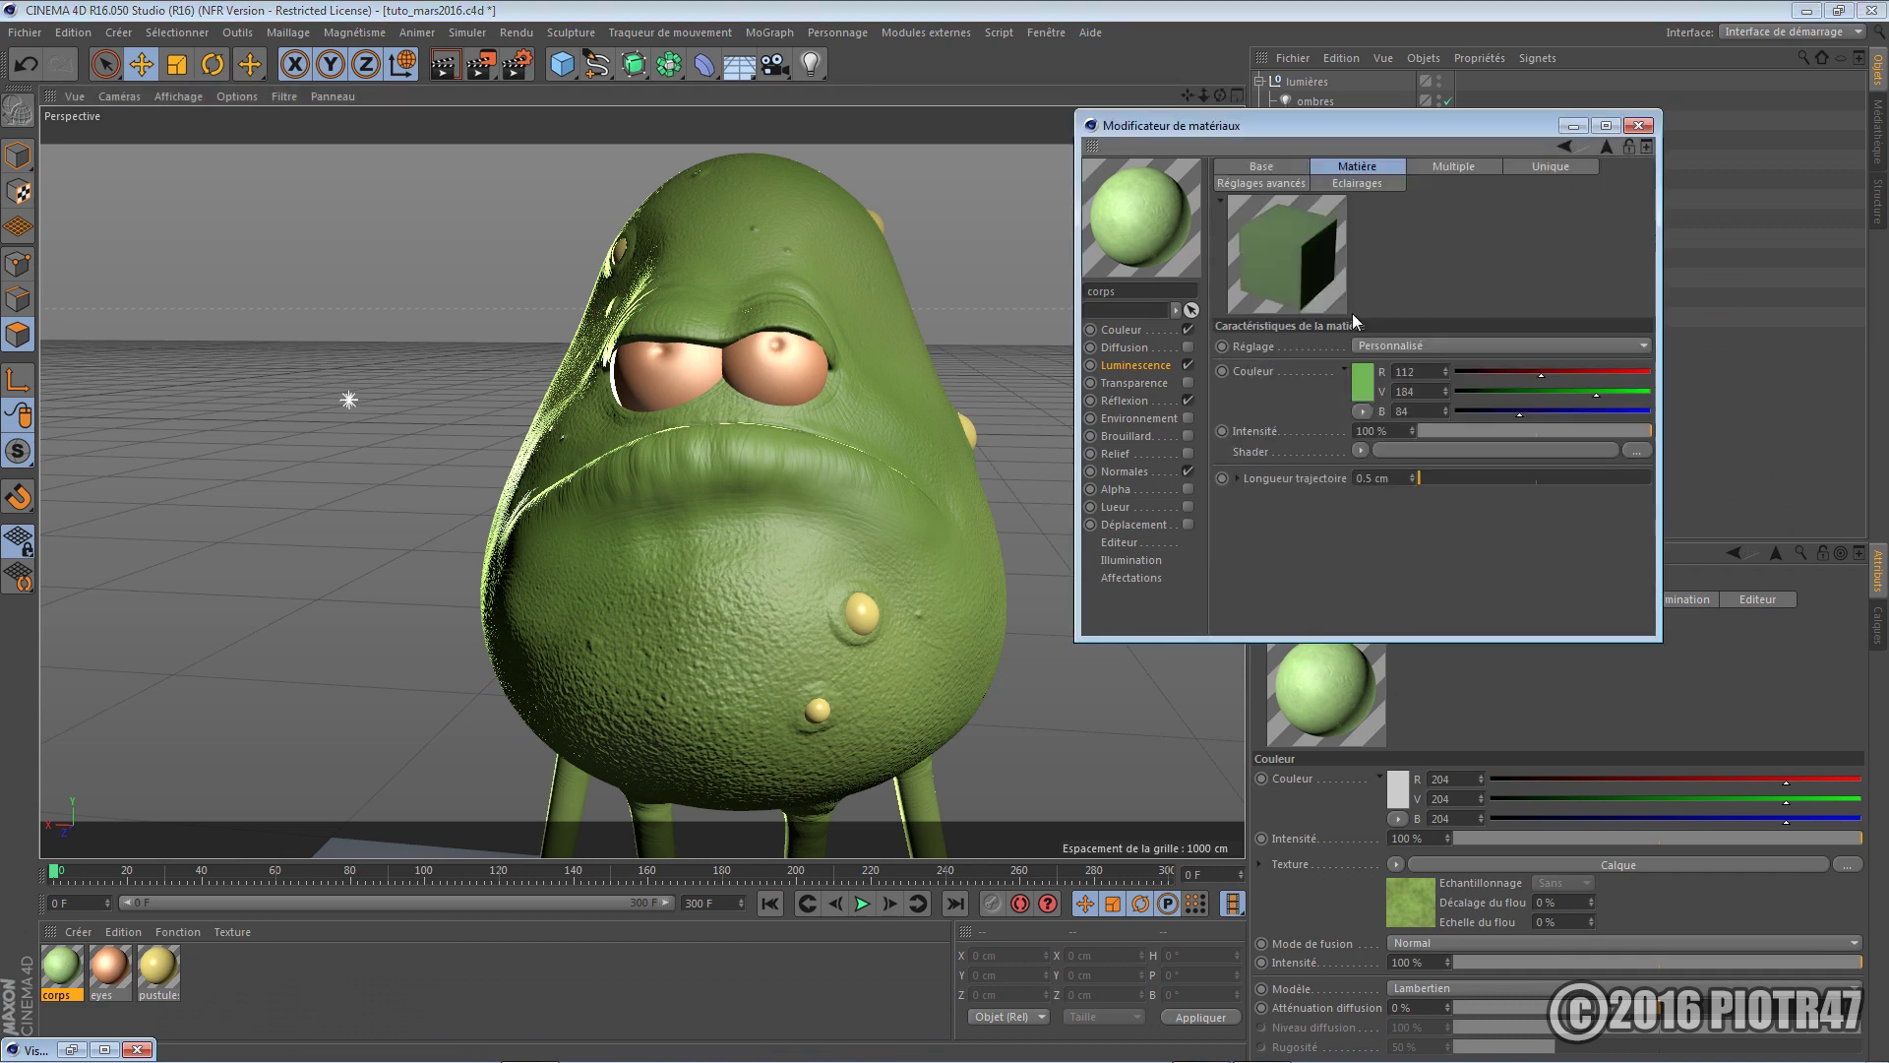
click(1365, 384)
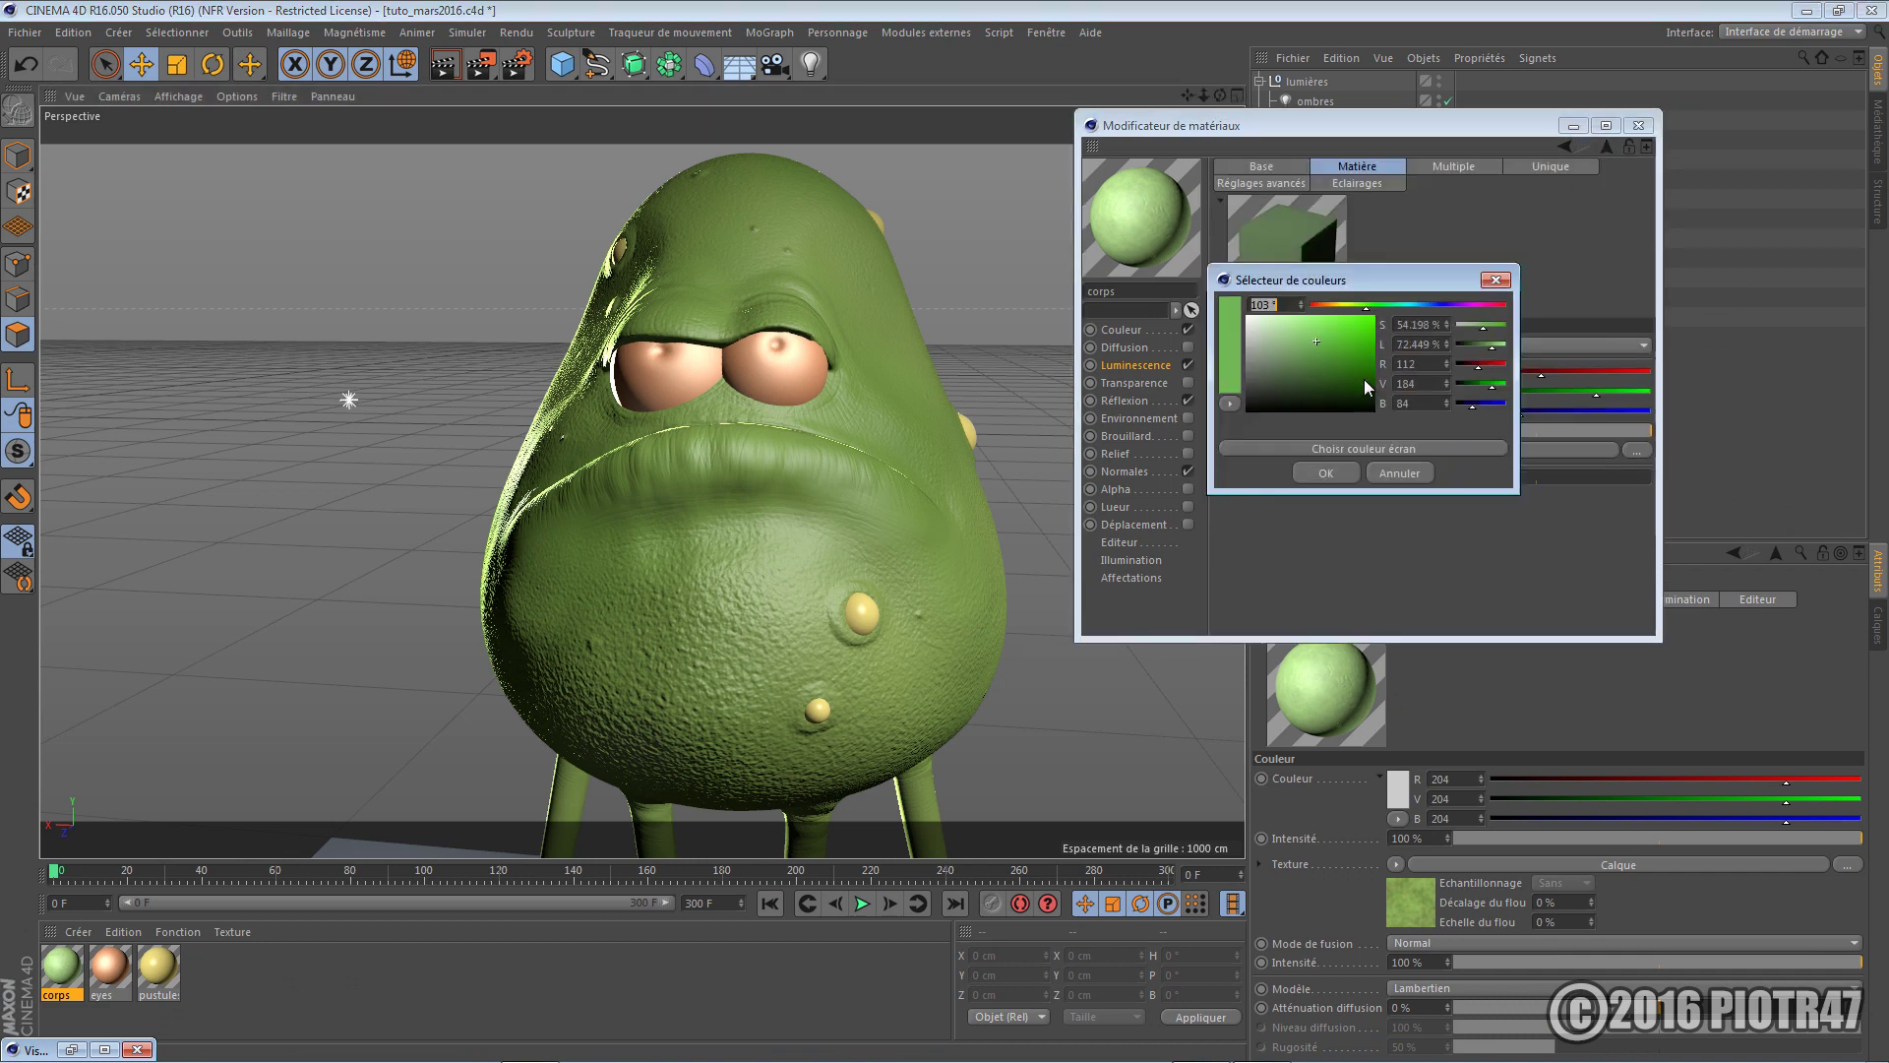
click(1345, 366)
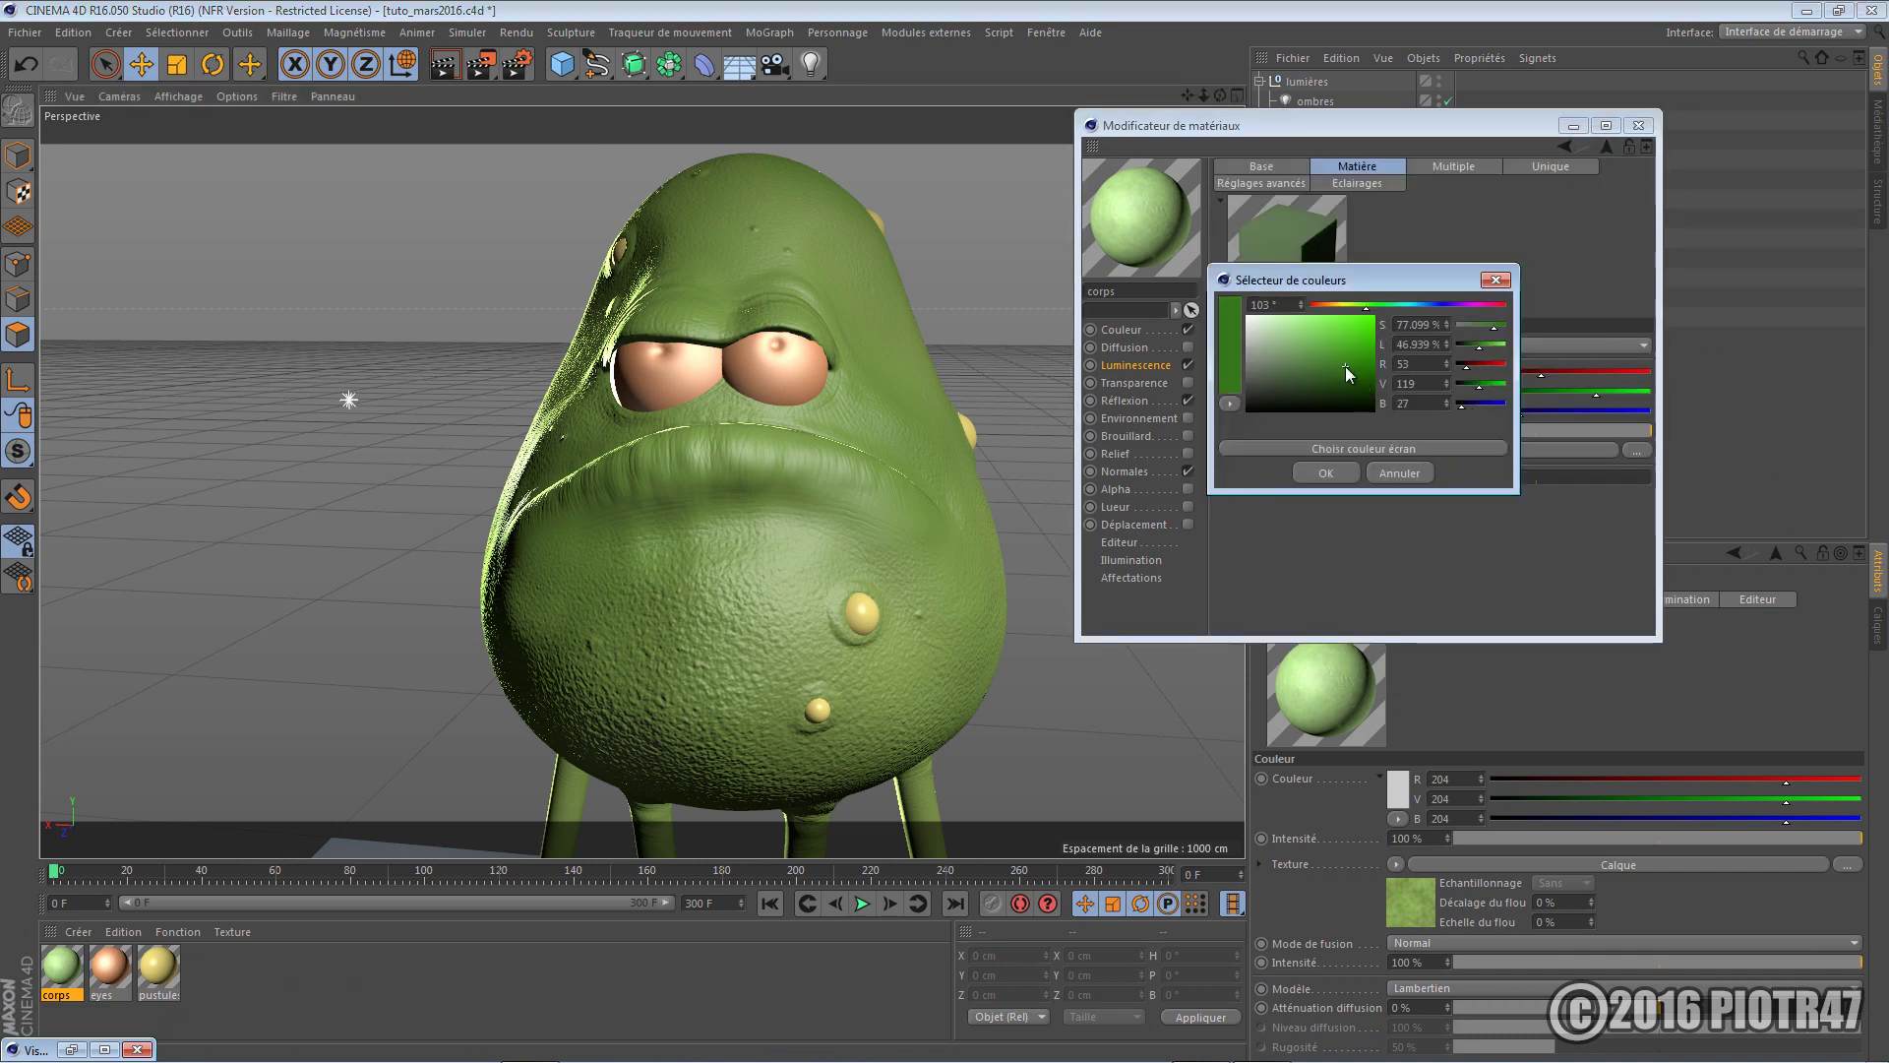
click(1337, 359)
click(1326, 472)
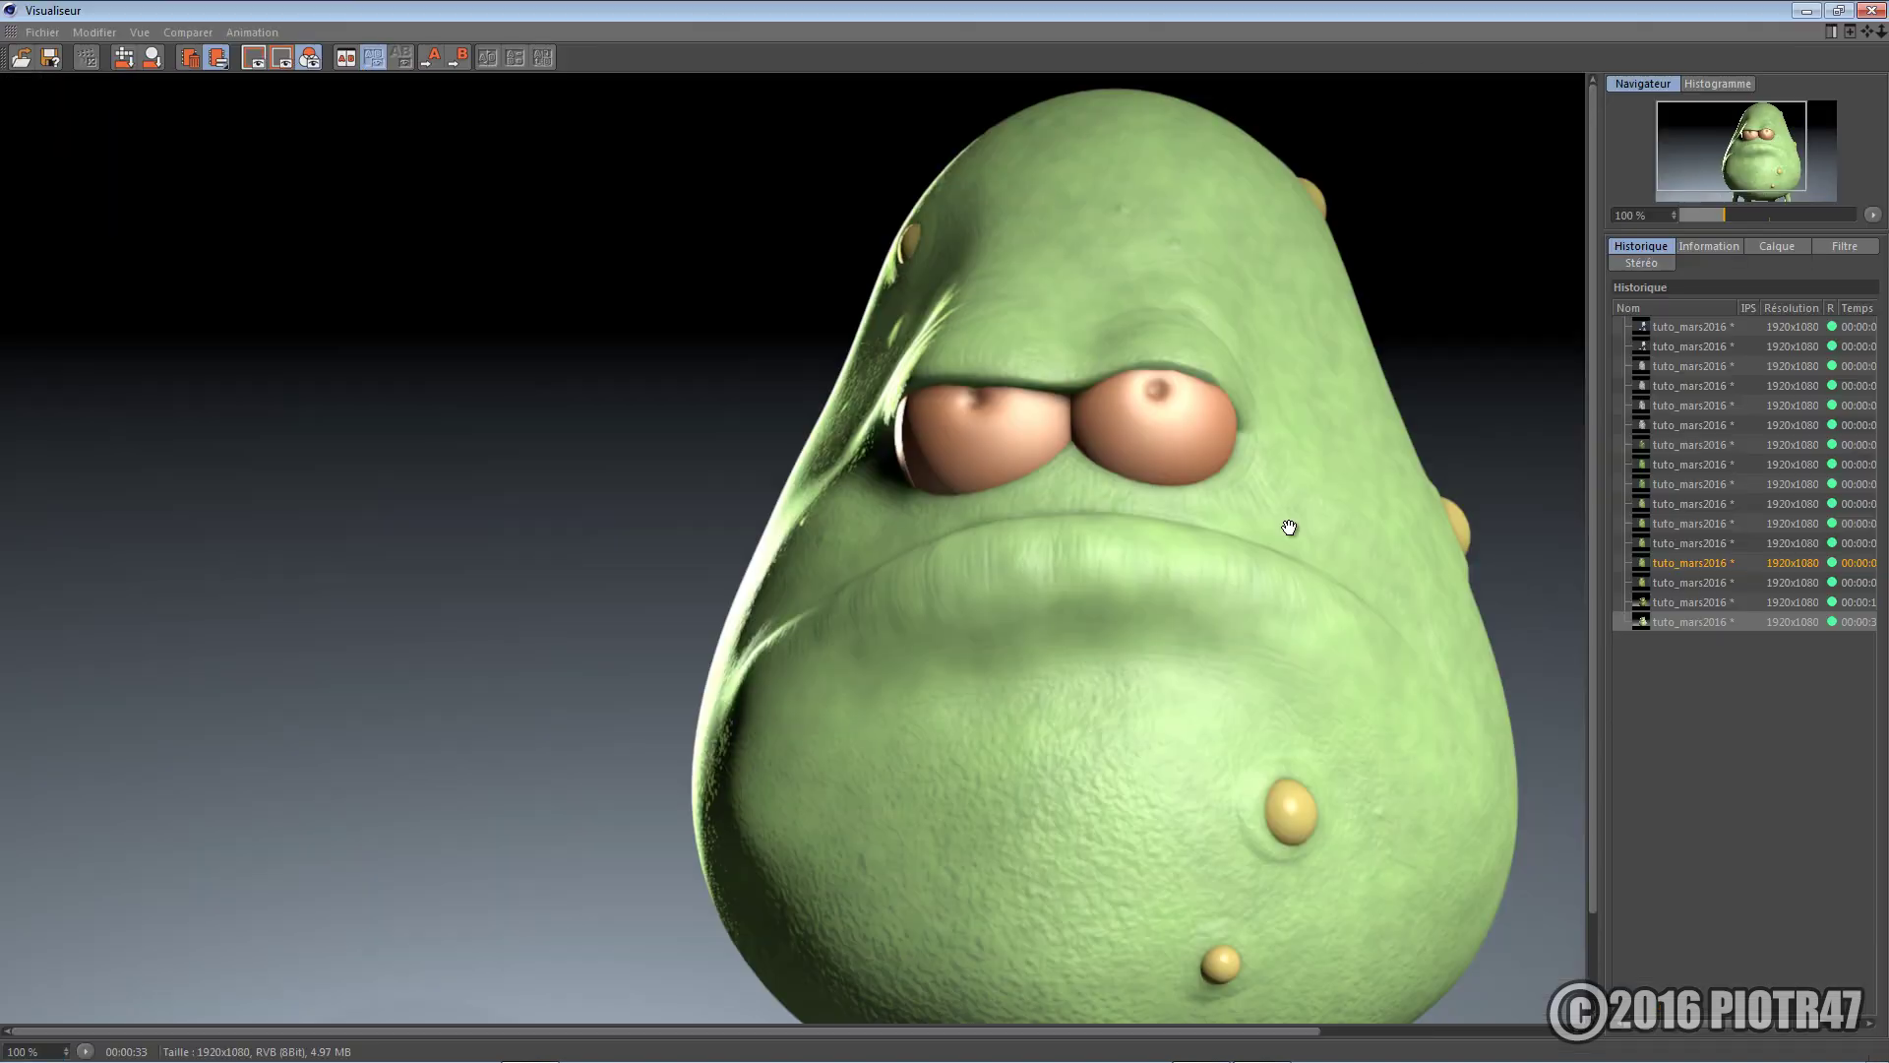
Render the monster with the darker scattering colour and compare it with the render made without subsurface scattering
key(shift+r)
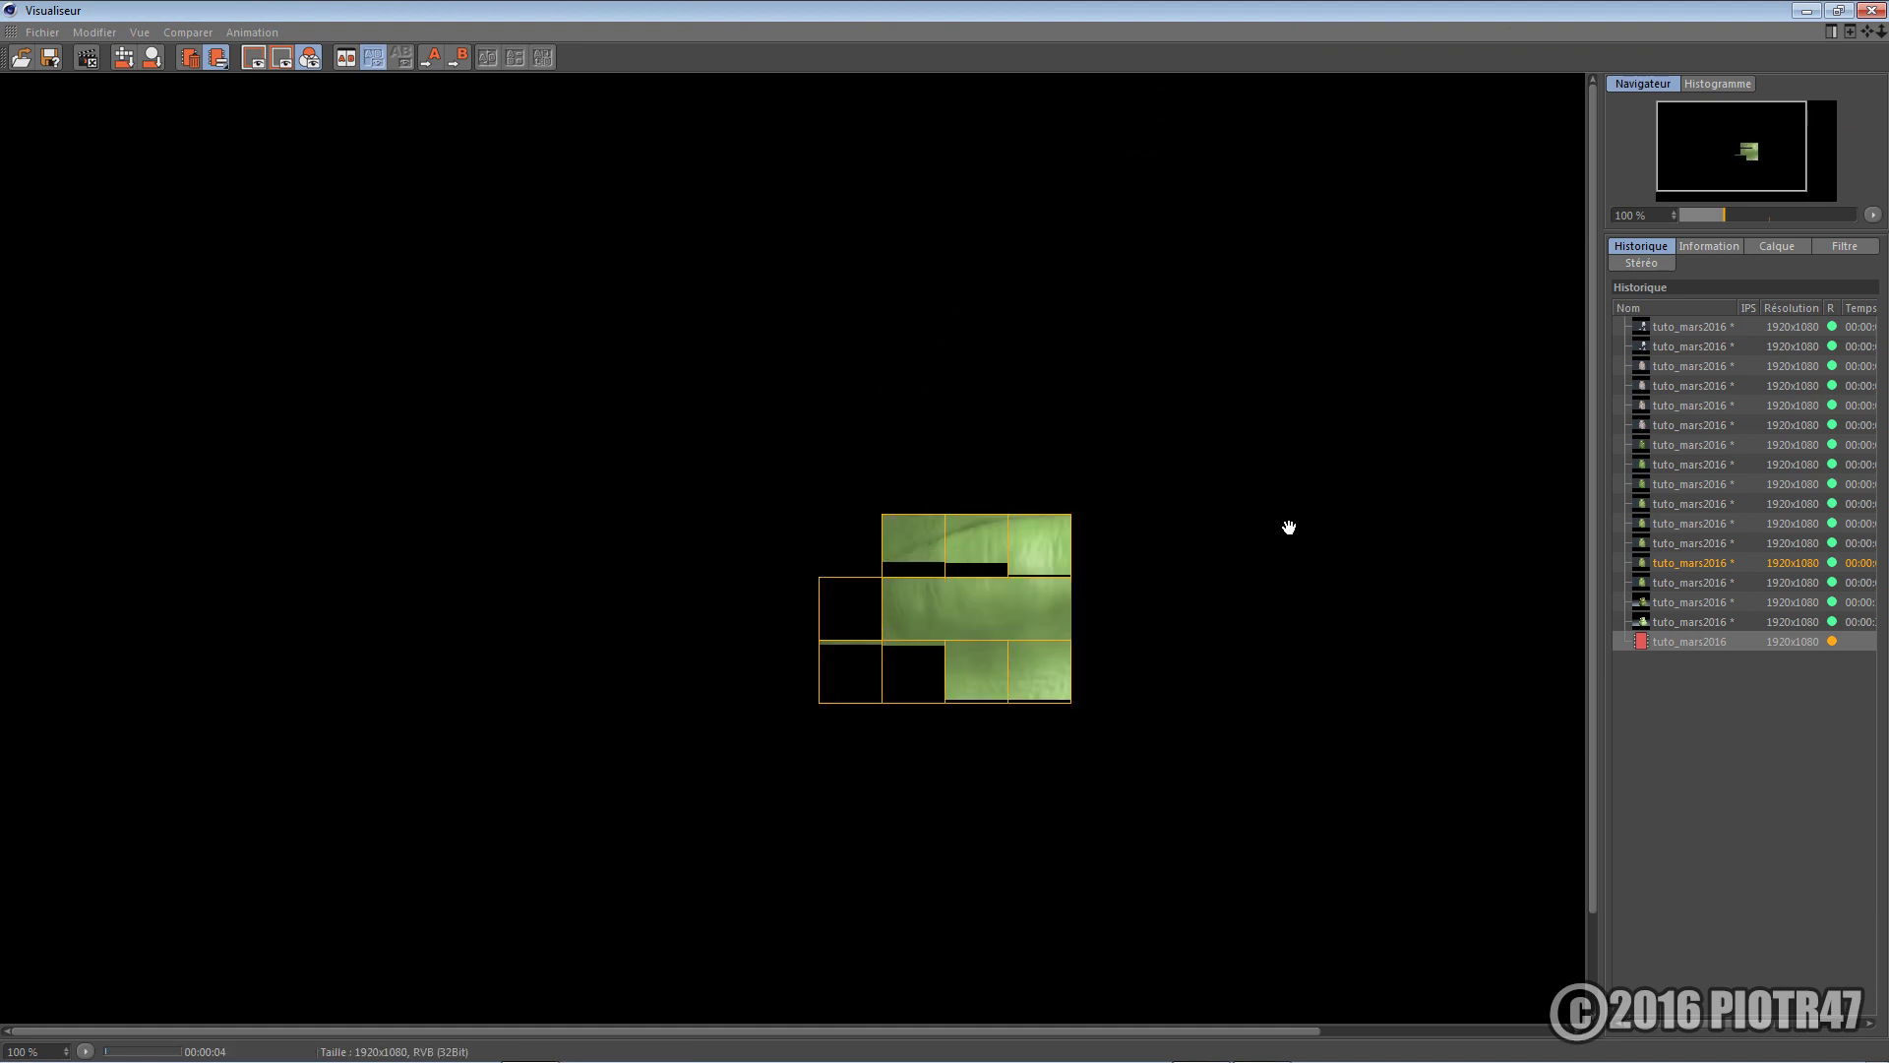
click(1681, 606)
click(1684, 642)
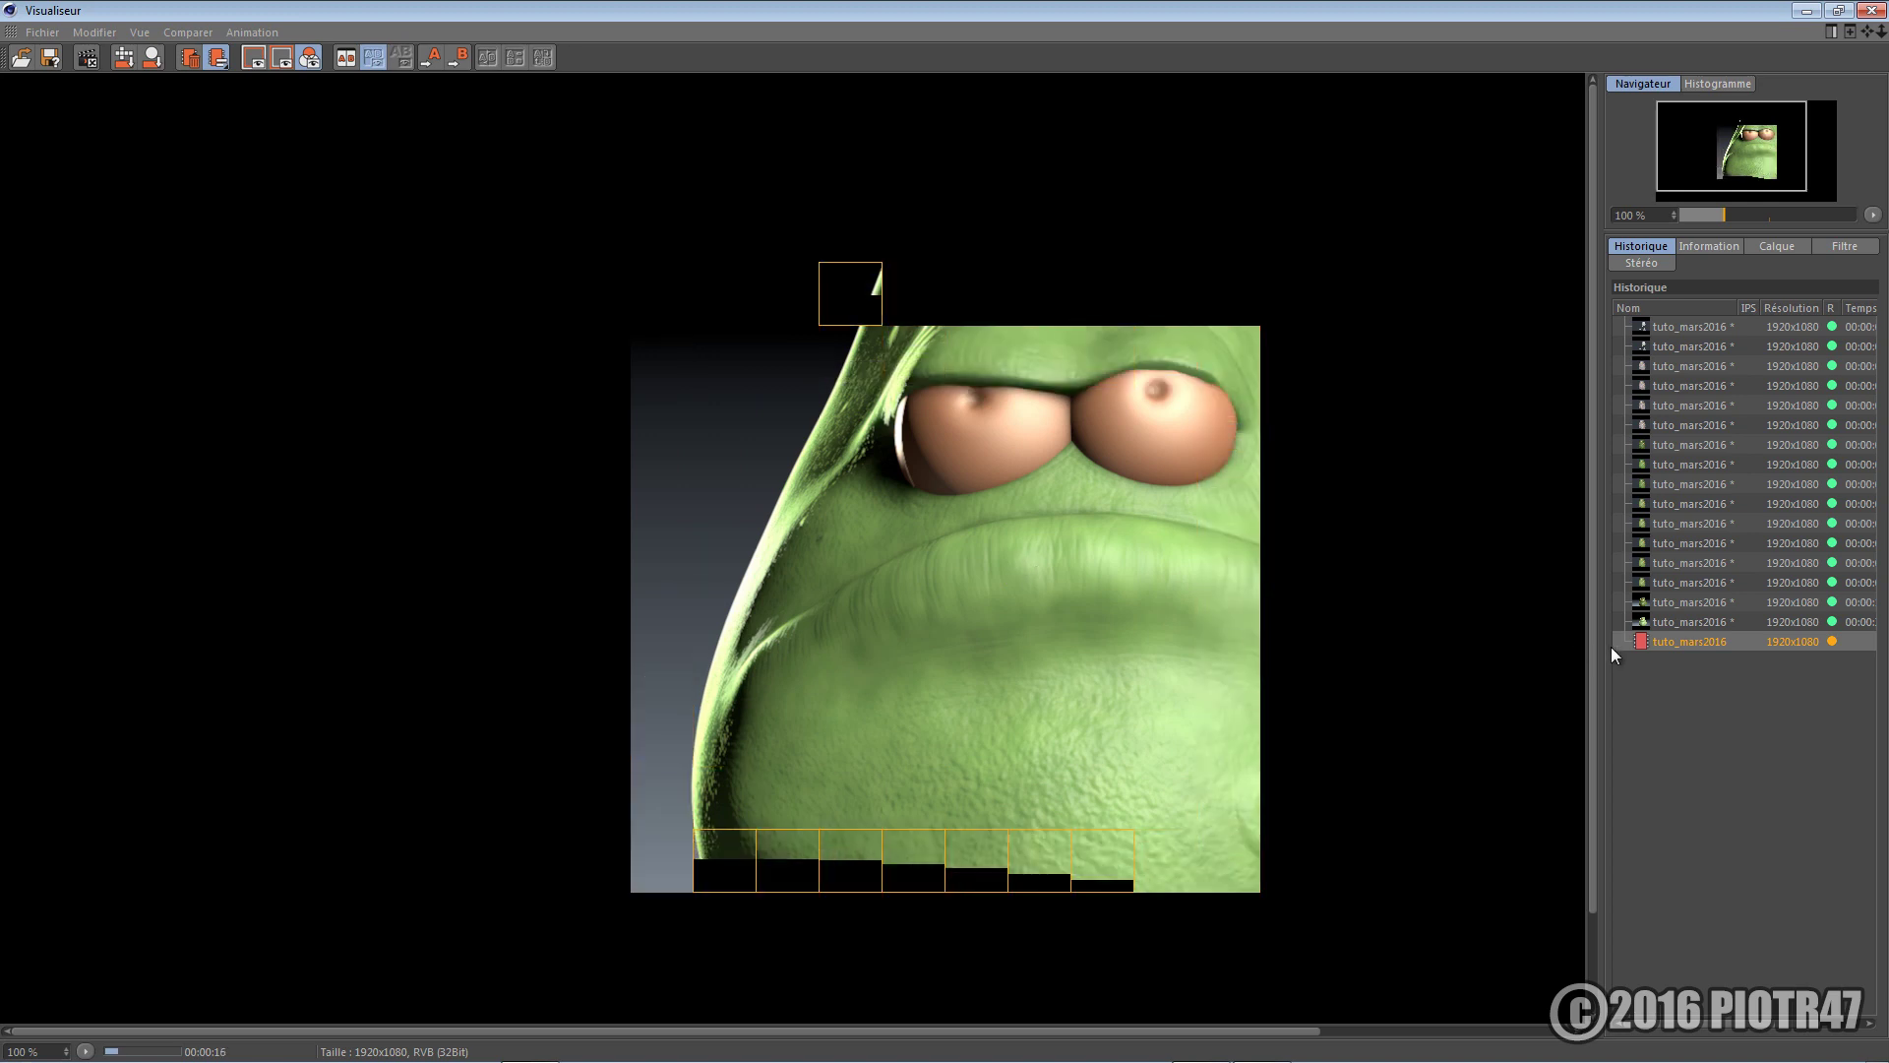
click(1662, 603)
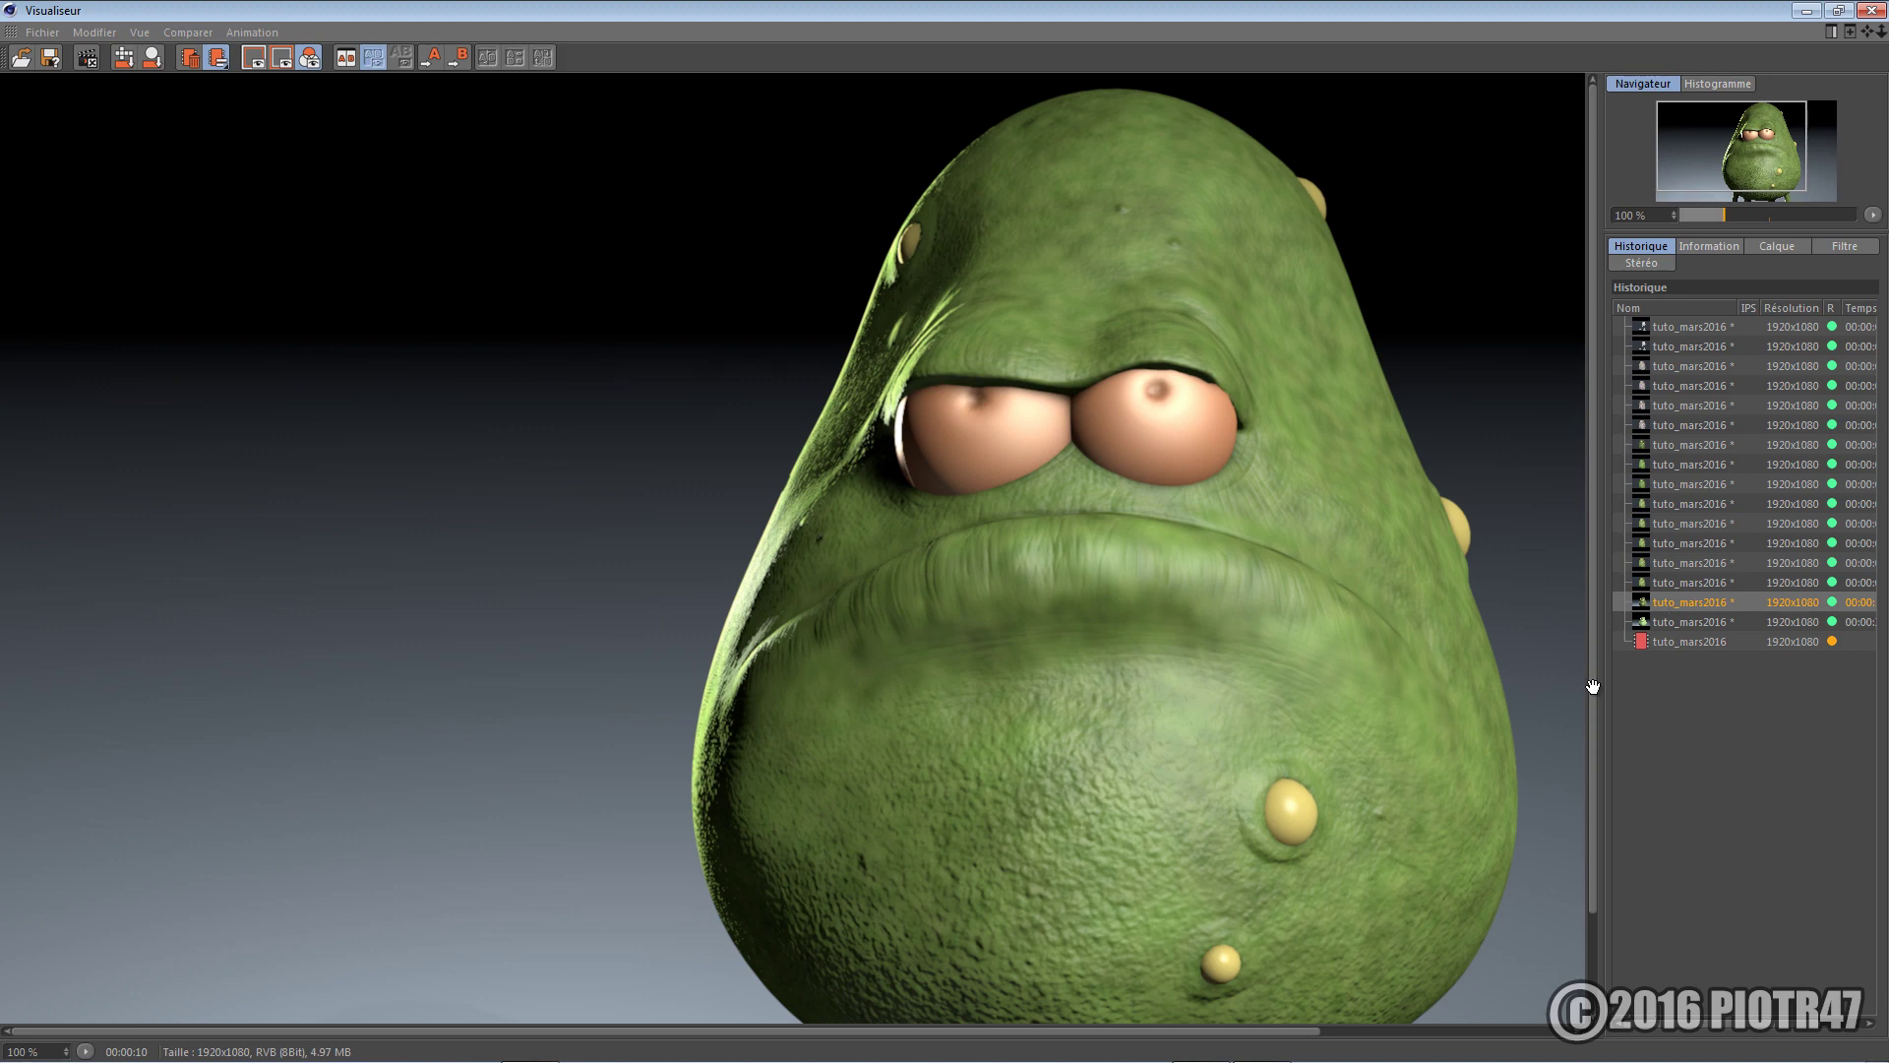
click(1690, 642)
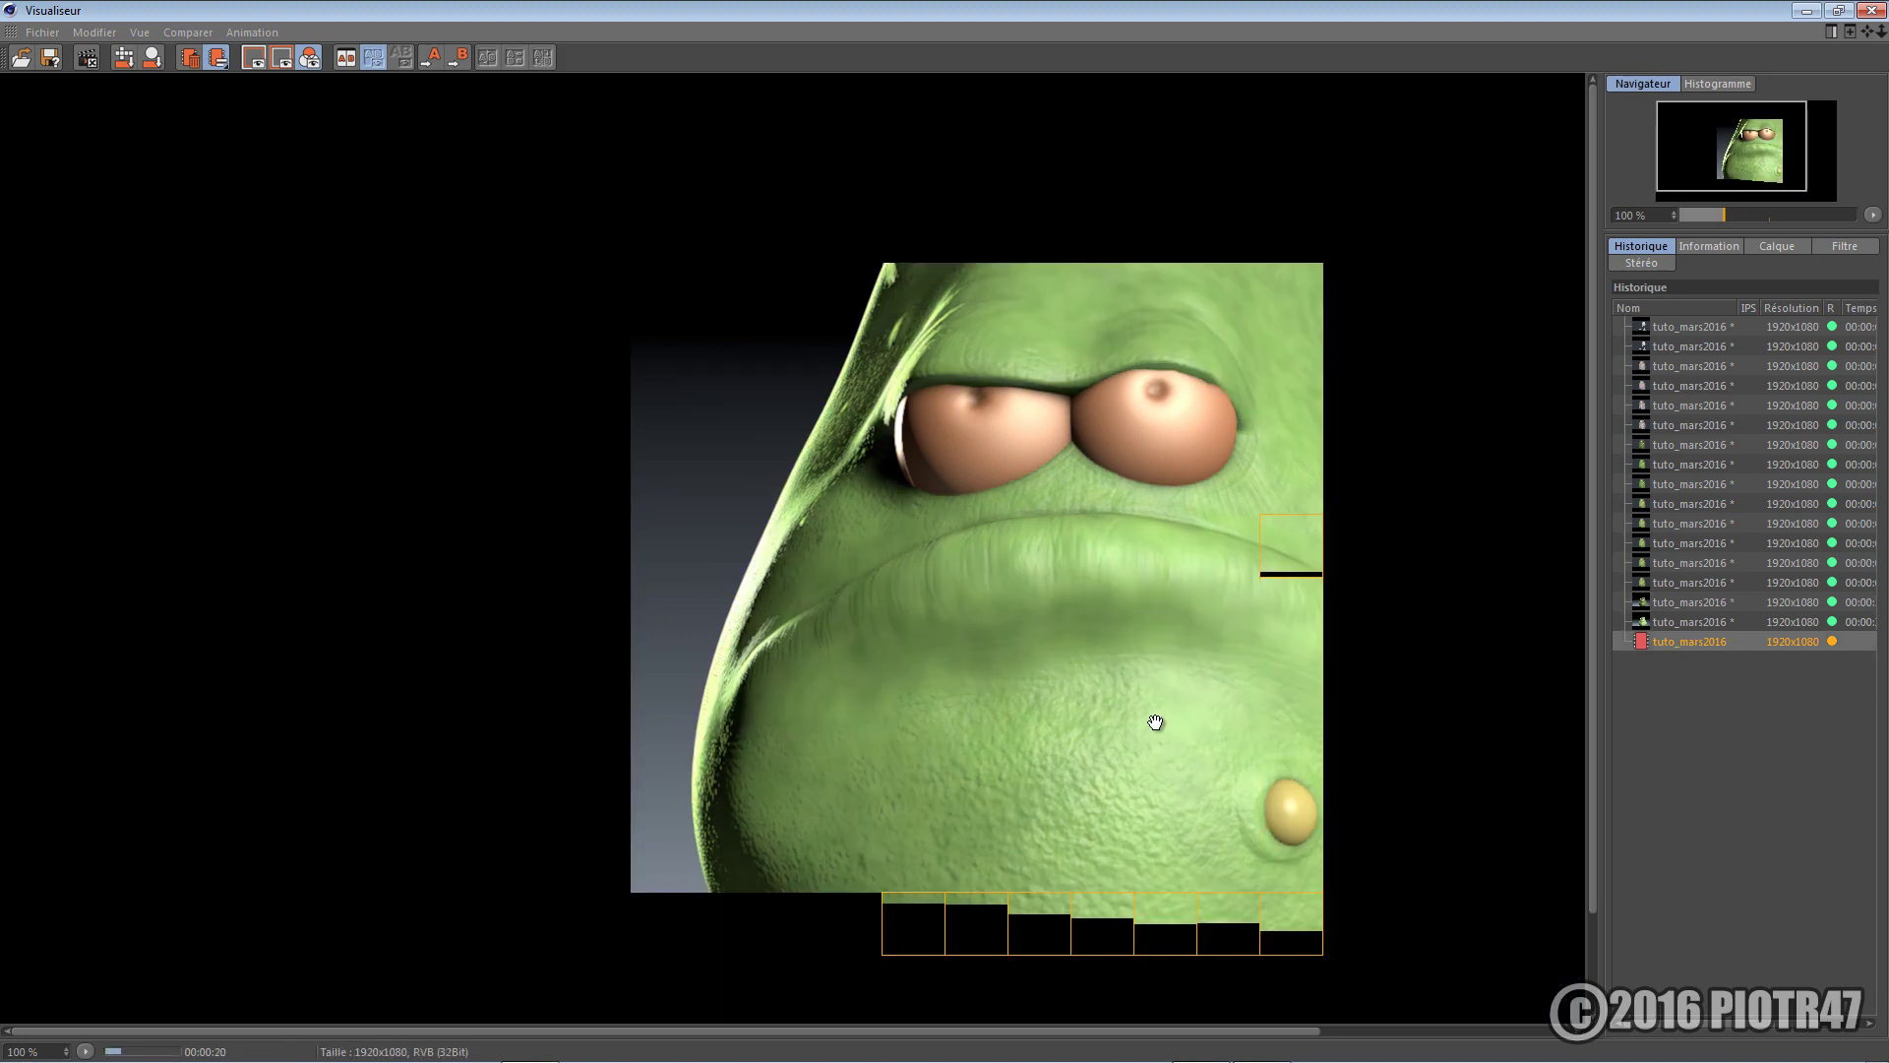
click(1694, 604)
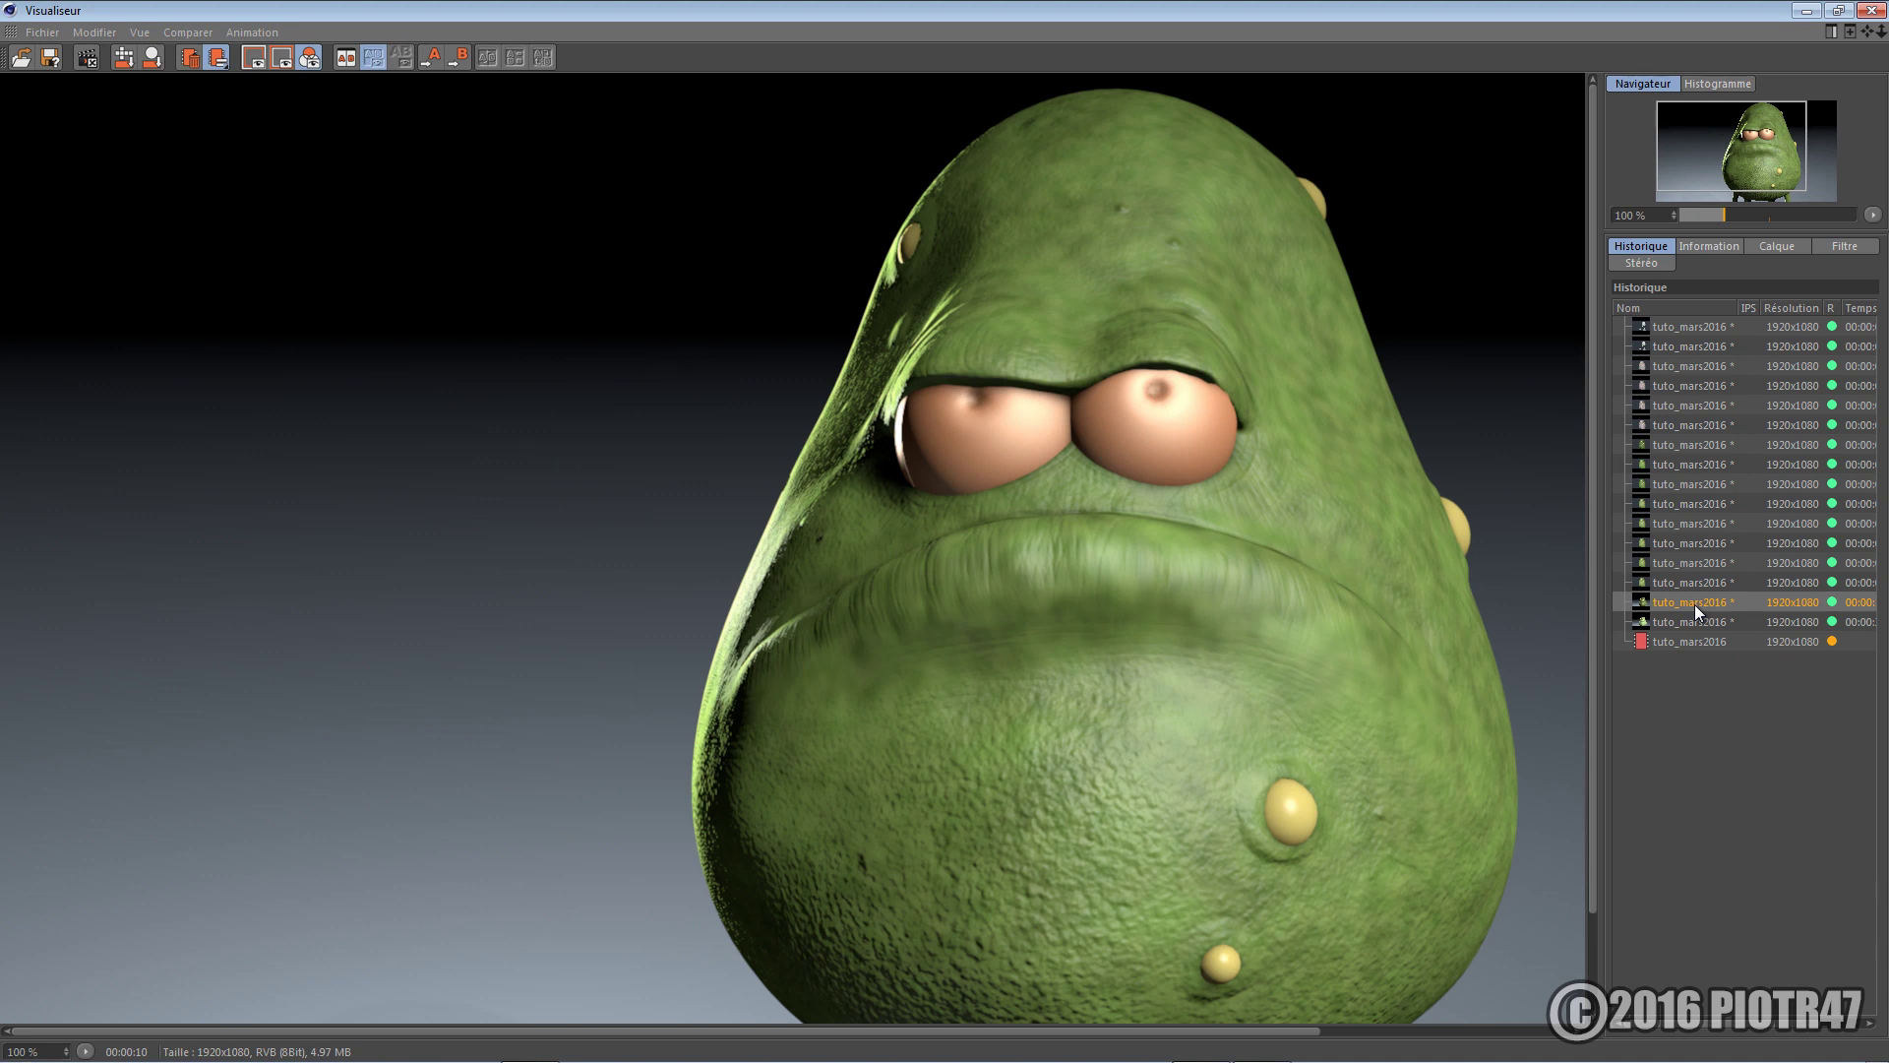
click(1685, 642)
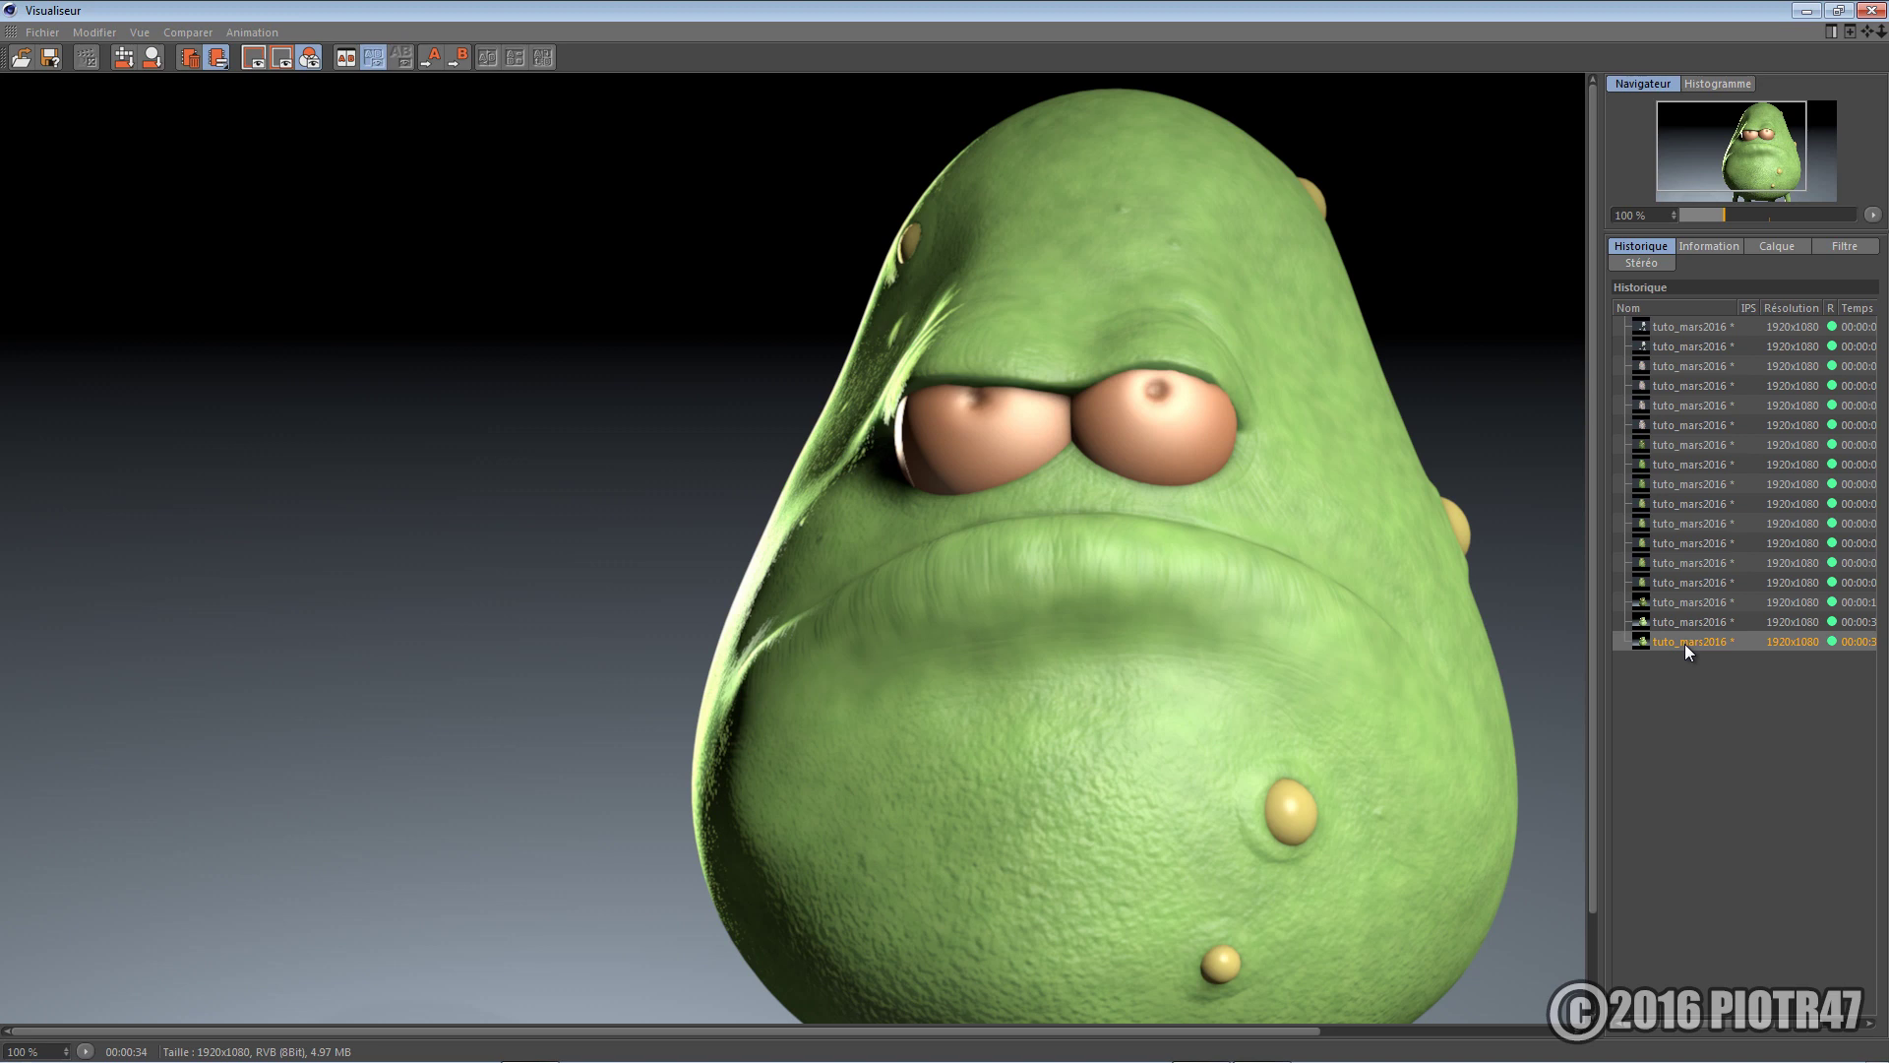
click(1807, 11)
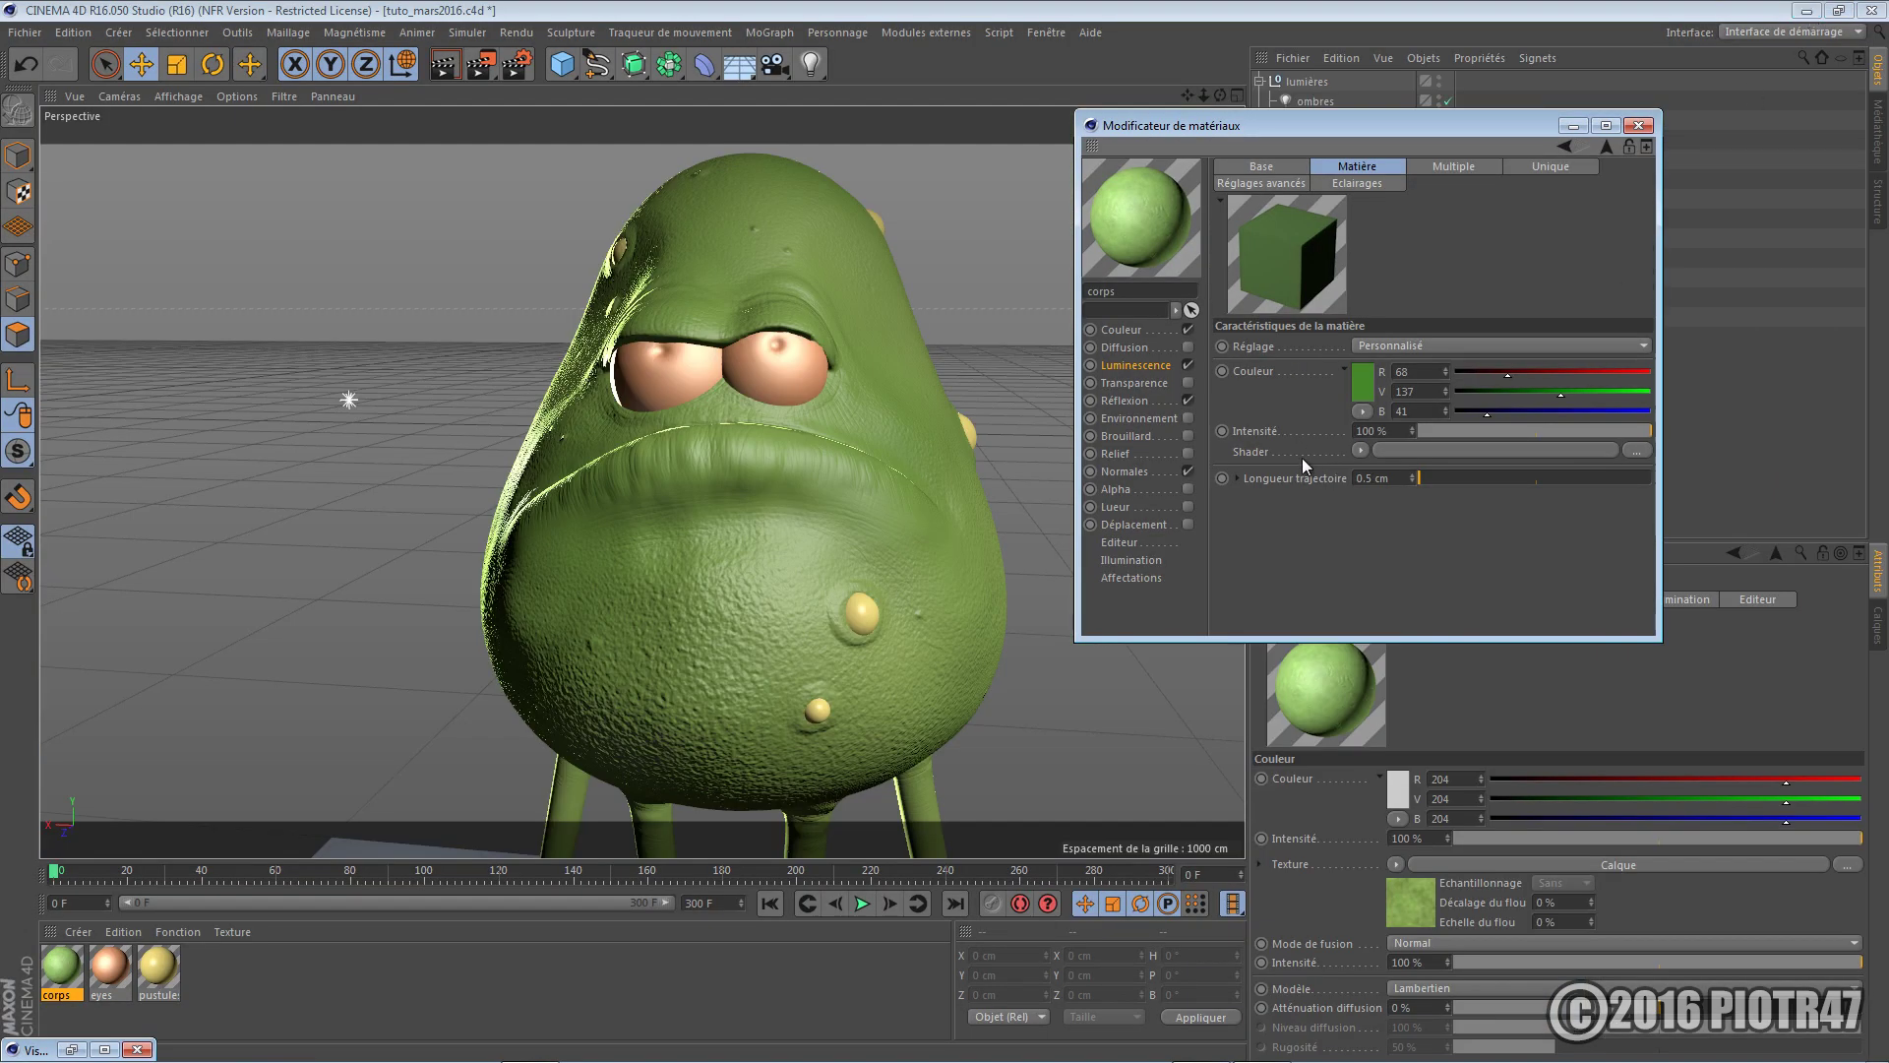
Load a Calque shader into the Diffusion sous-surfacique effect's Shader slot and open its layer settings
click(1360, 450)
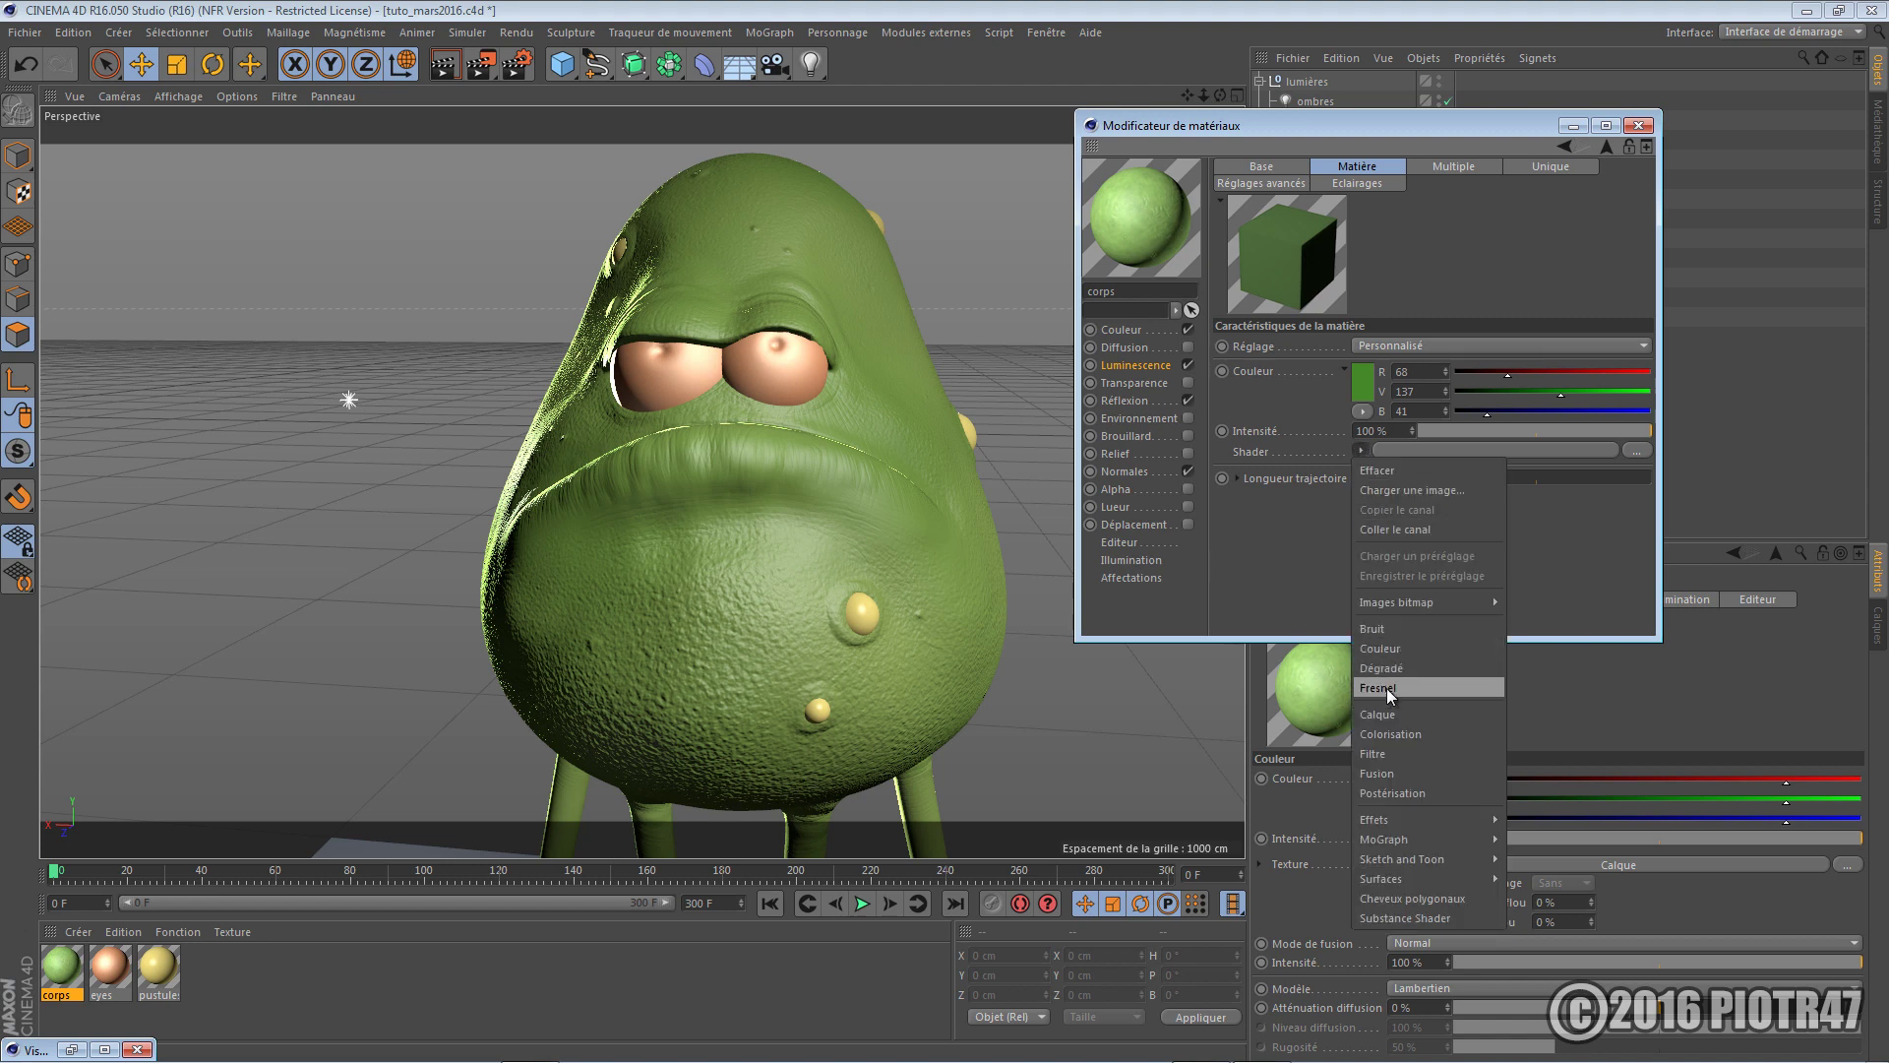
click(1385, 716)
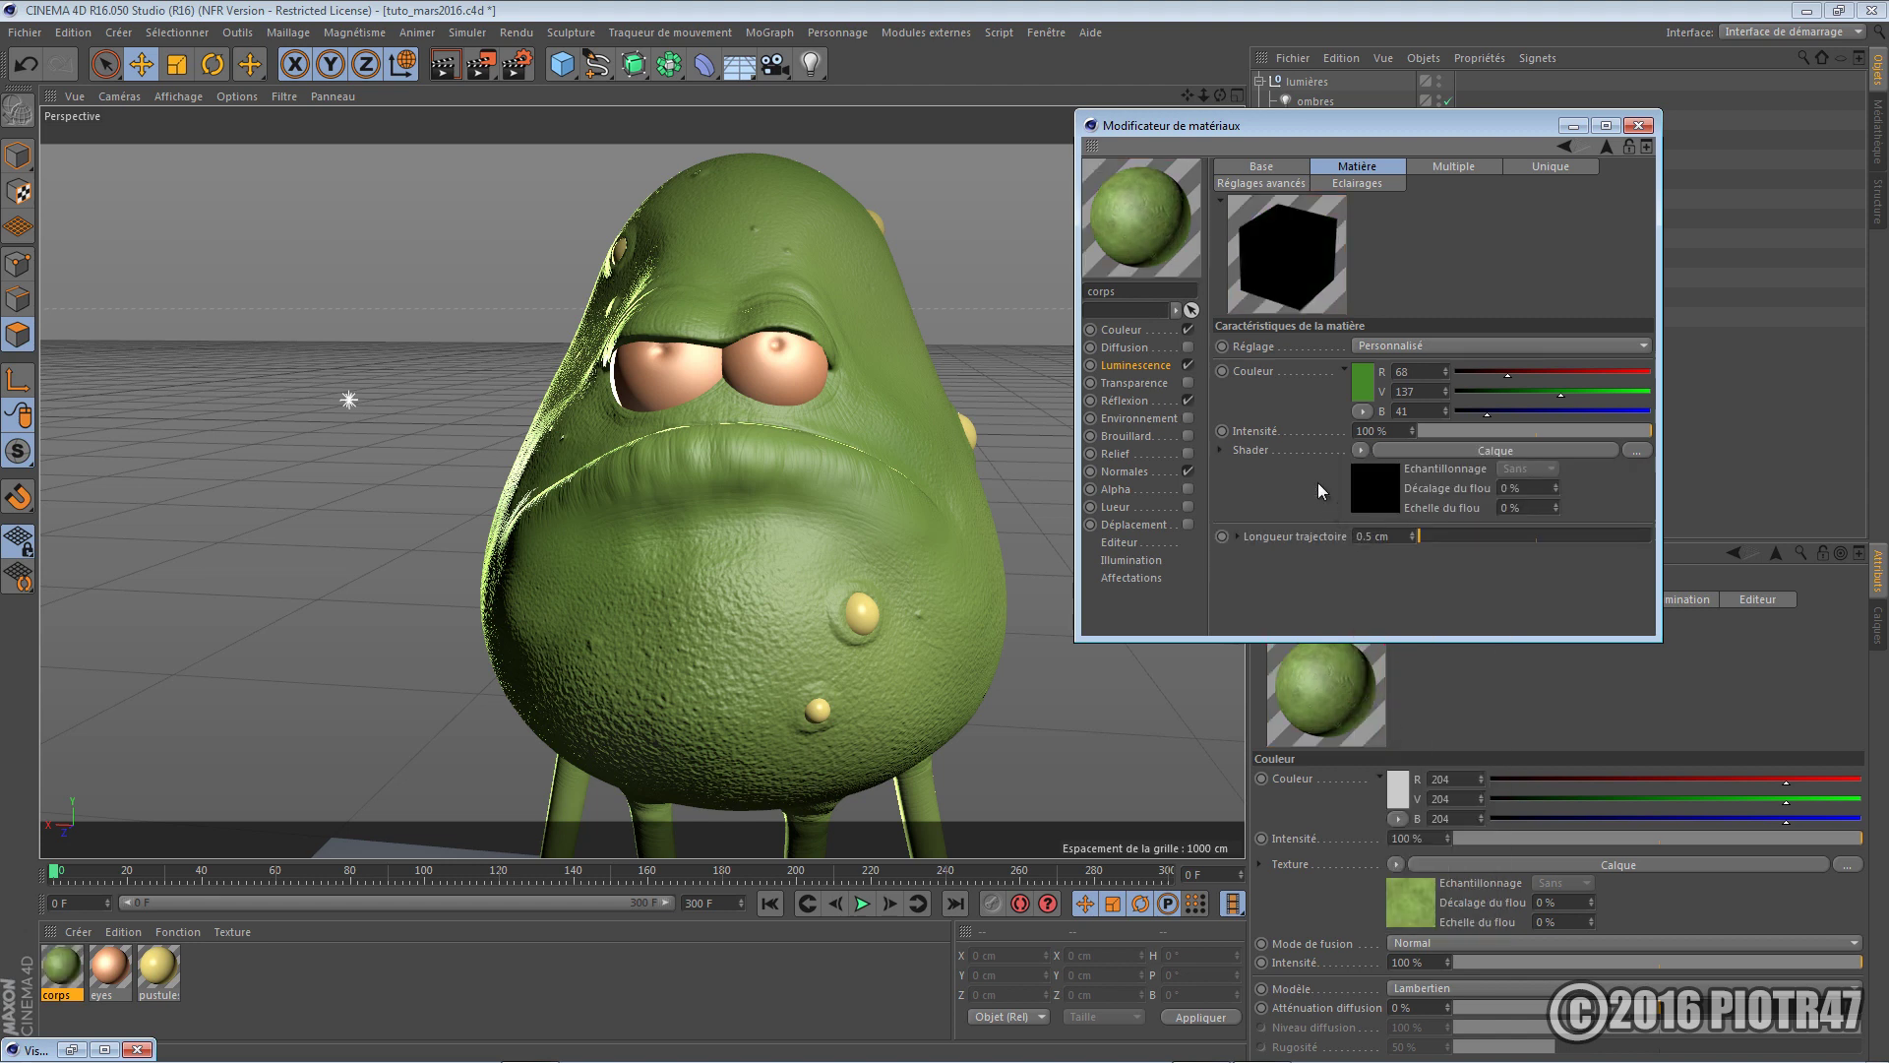
click(1385, 477)
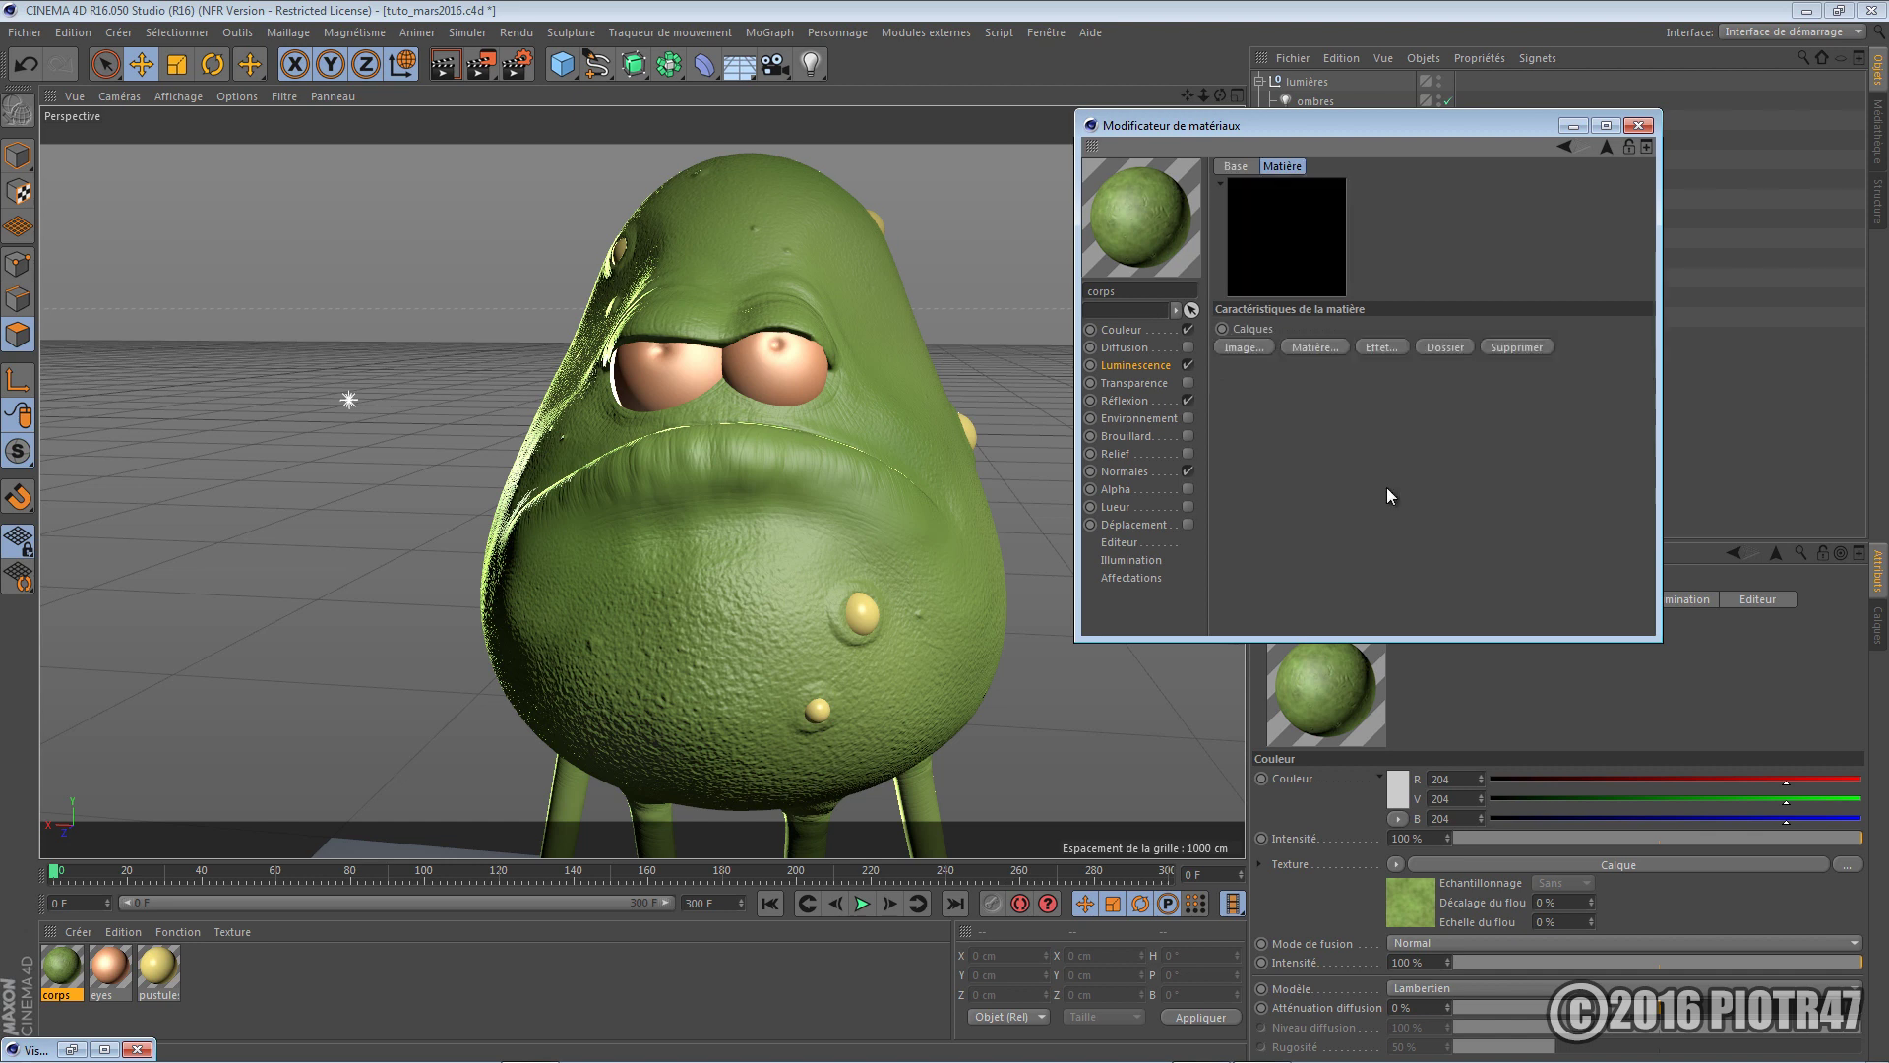
Add a Couleur layer to the Calque shader and set its colour to dark green, RGB 53, 127, 40
click(1334, 348)
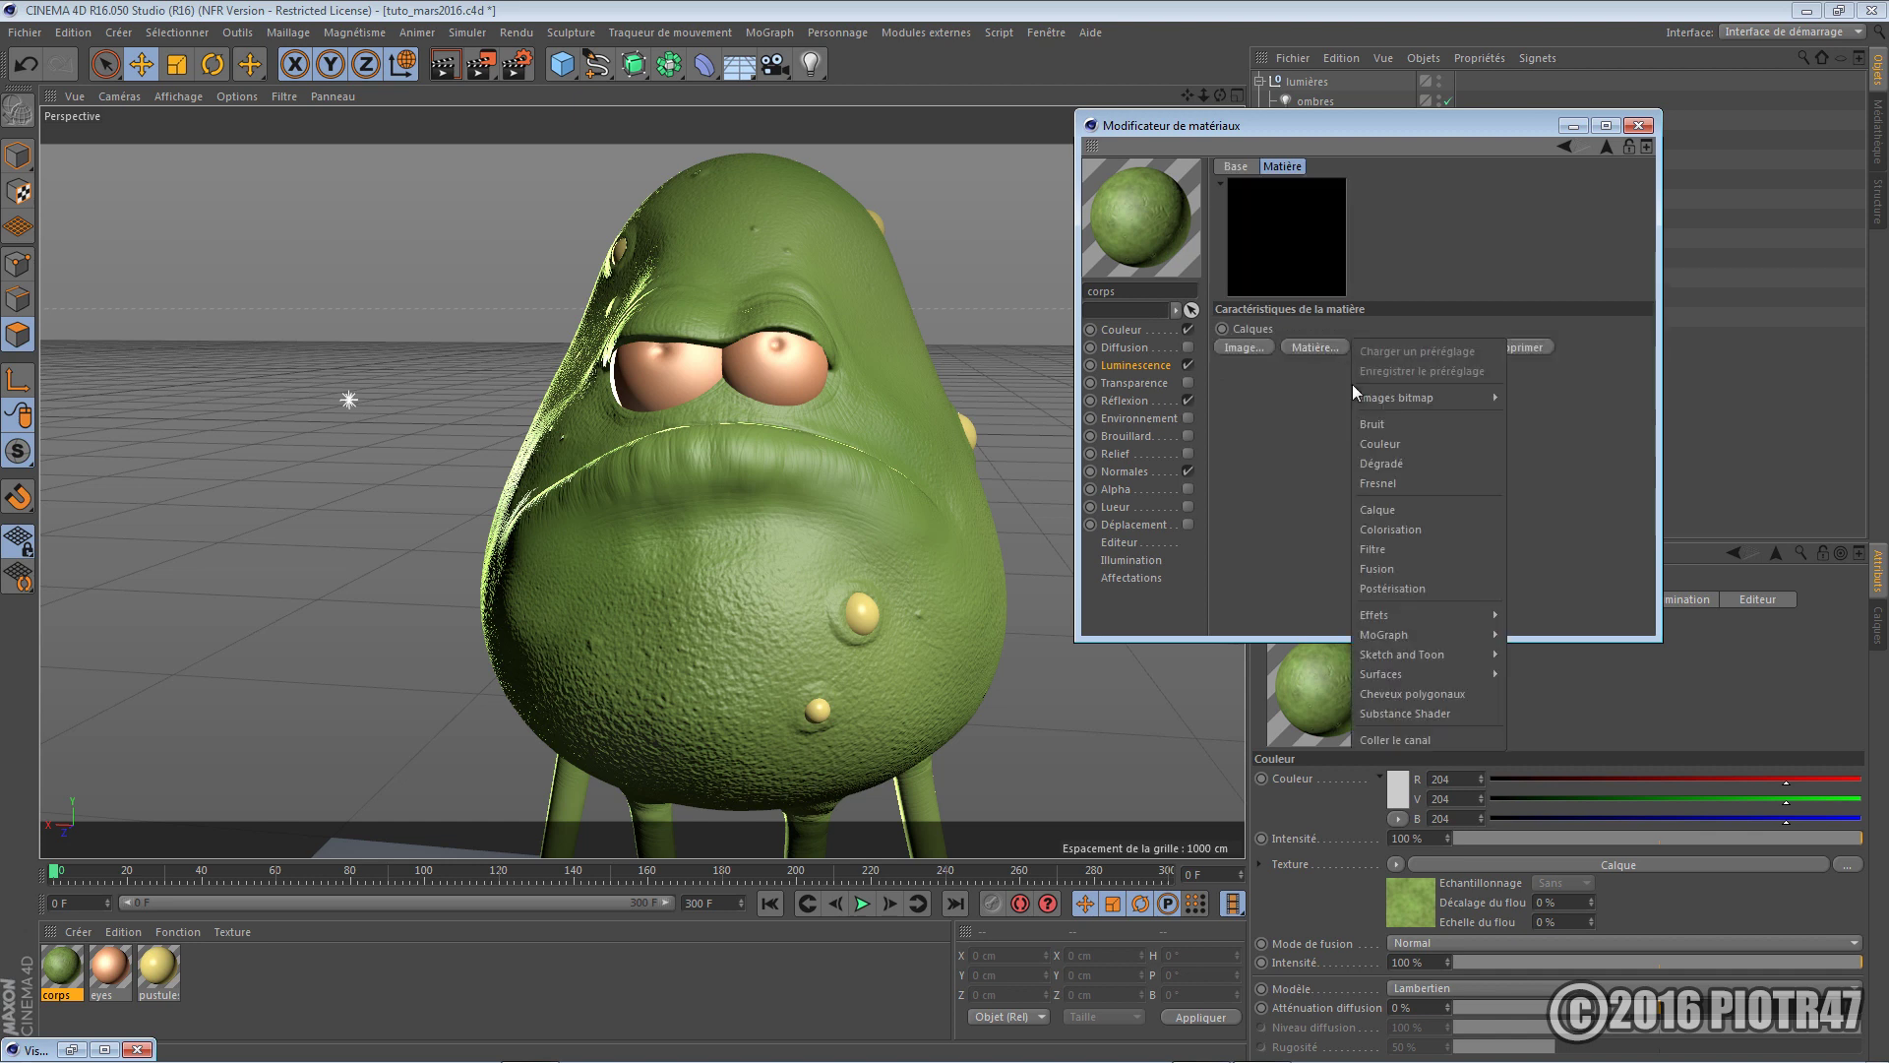
click(1395, 443)
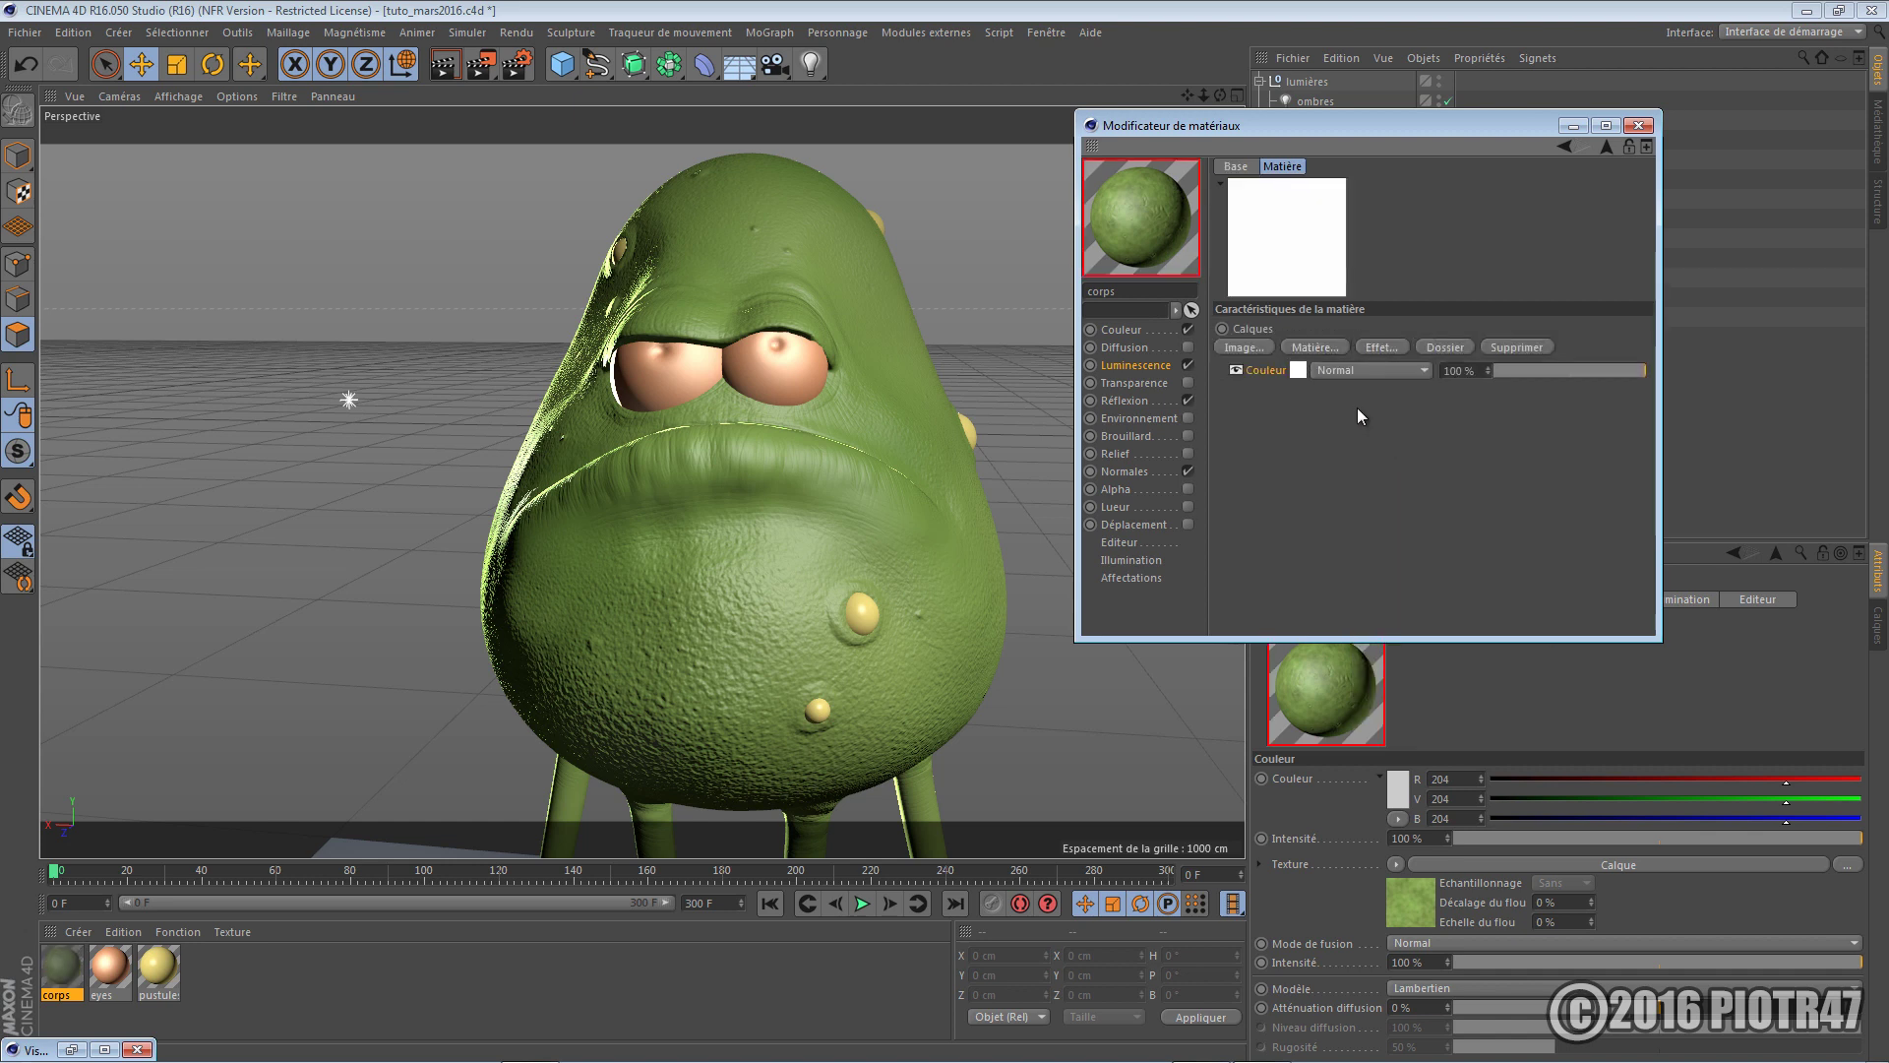
click(1297, 370)
click(1301, 339)
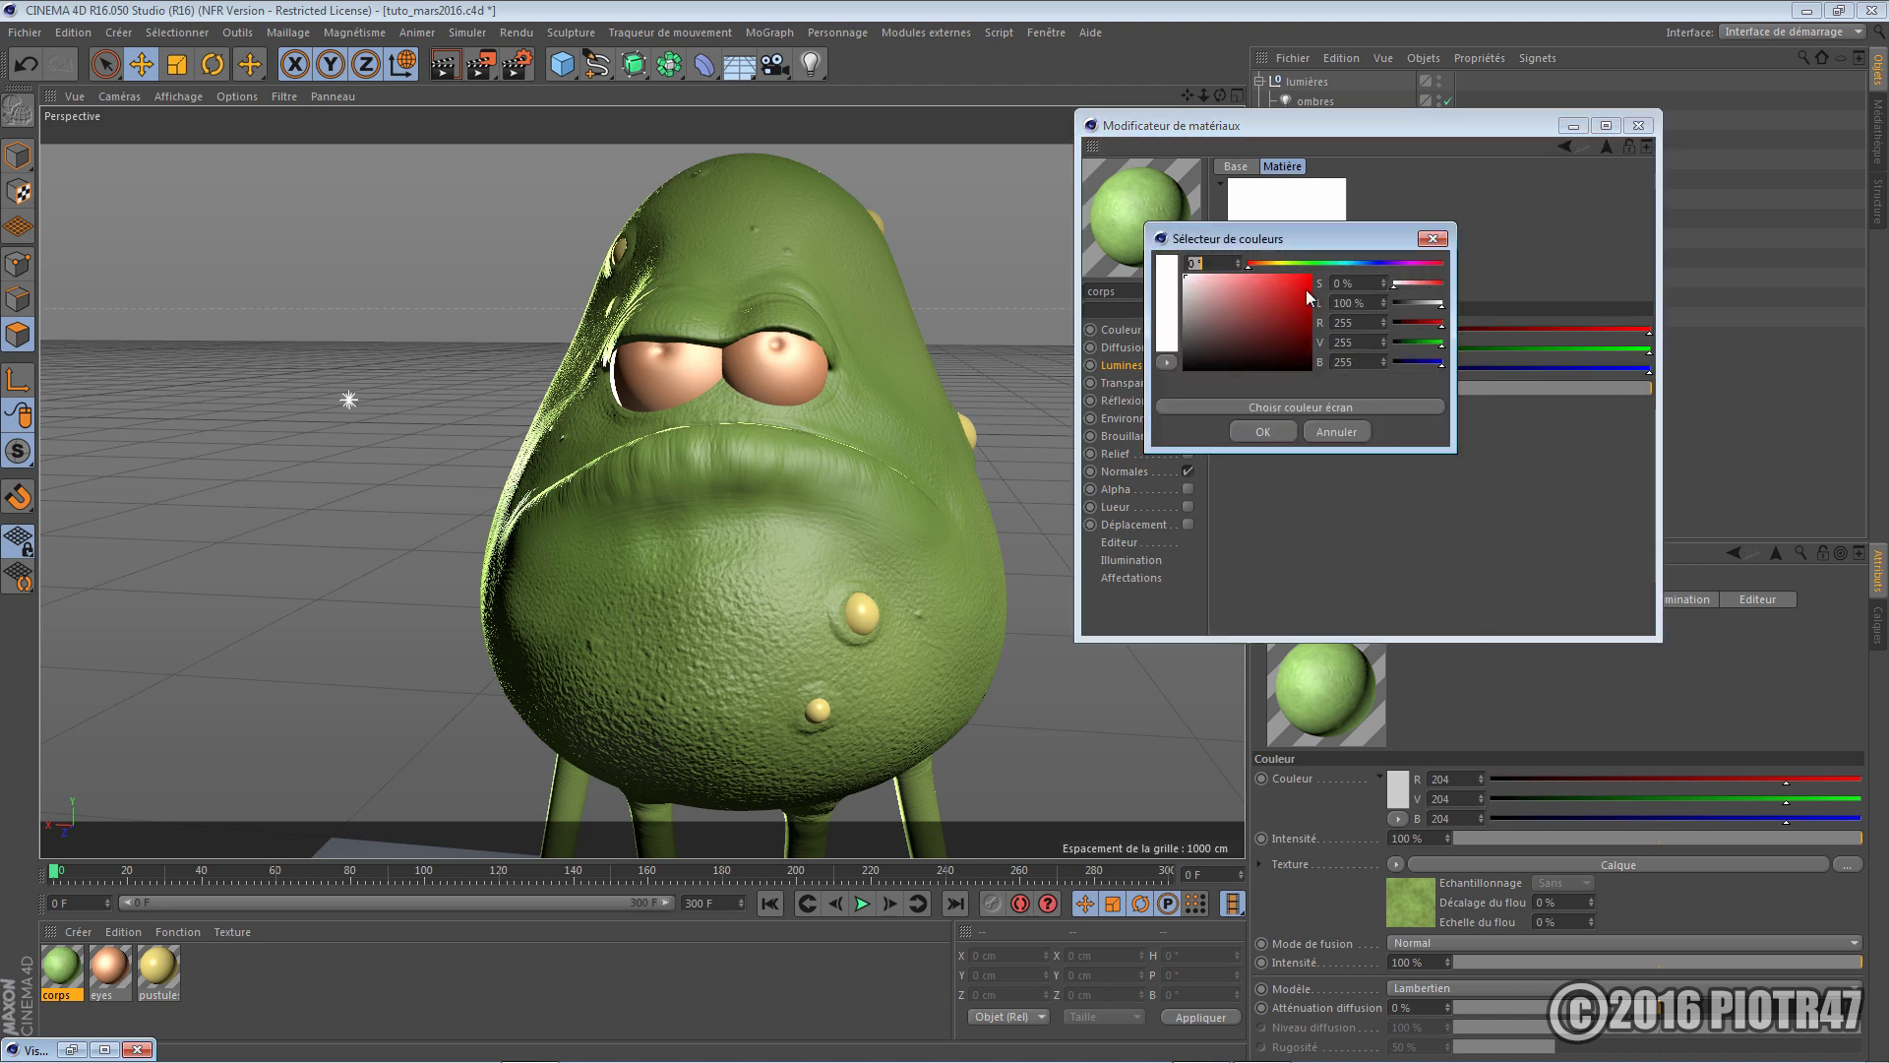
click(1310, 263)
click(1271, 322)
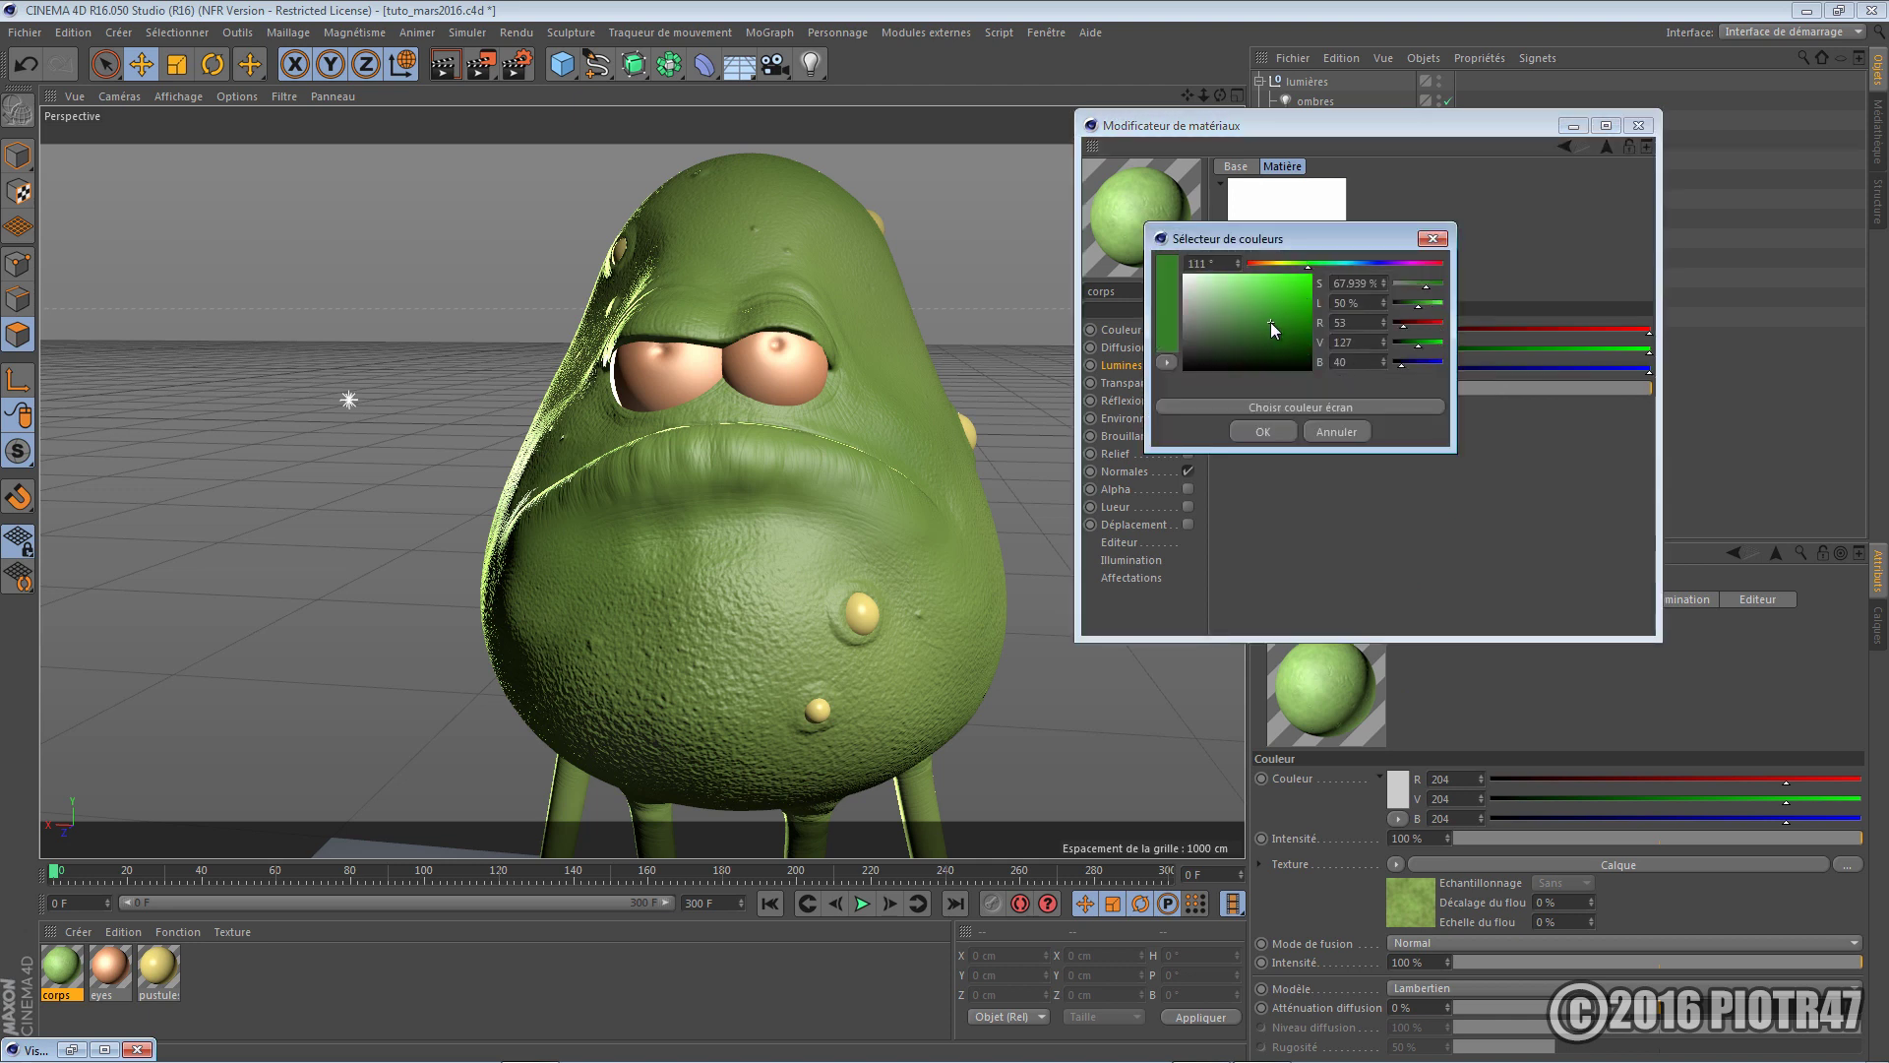
click(1264, 432)
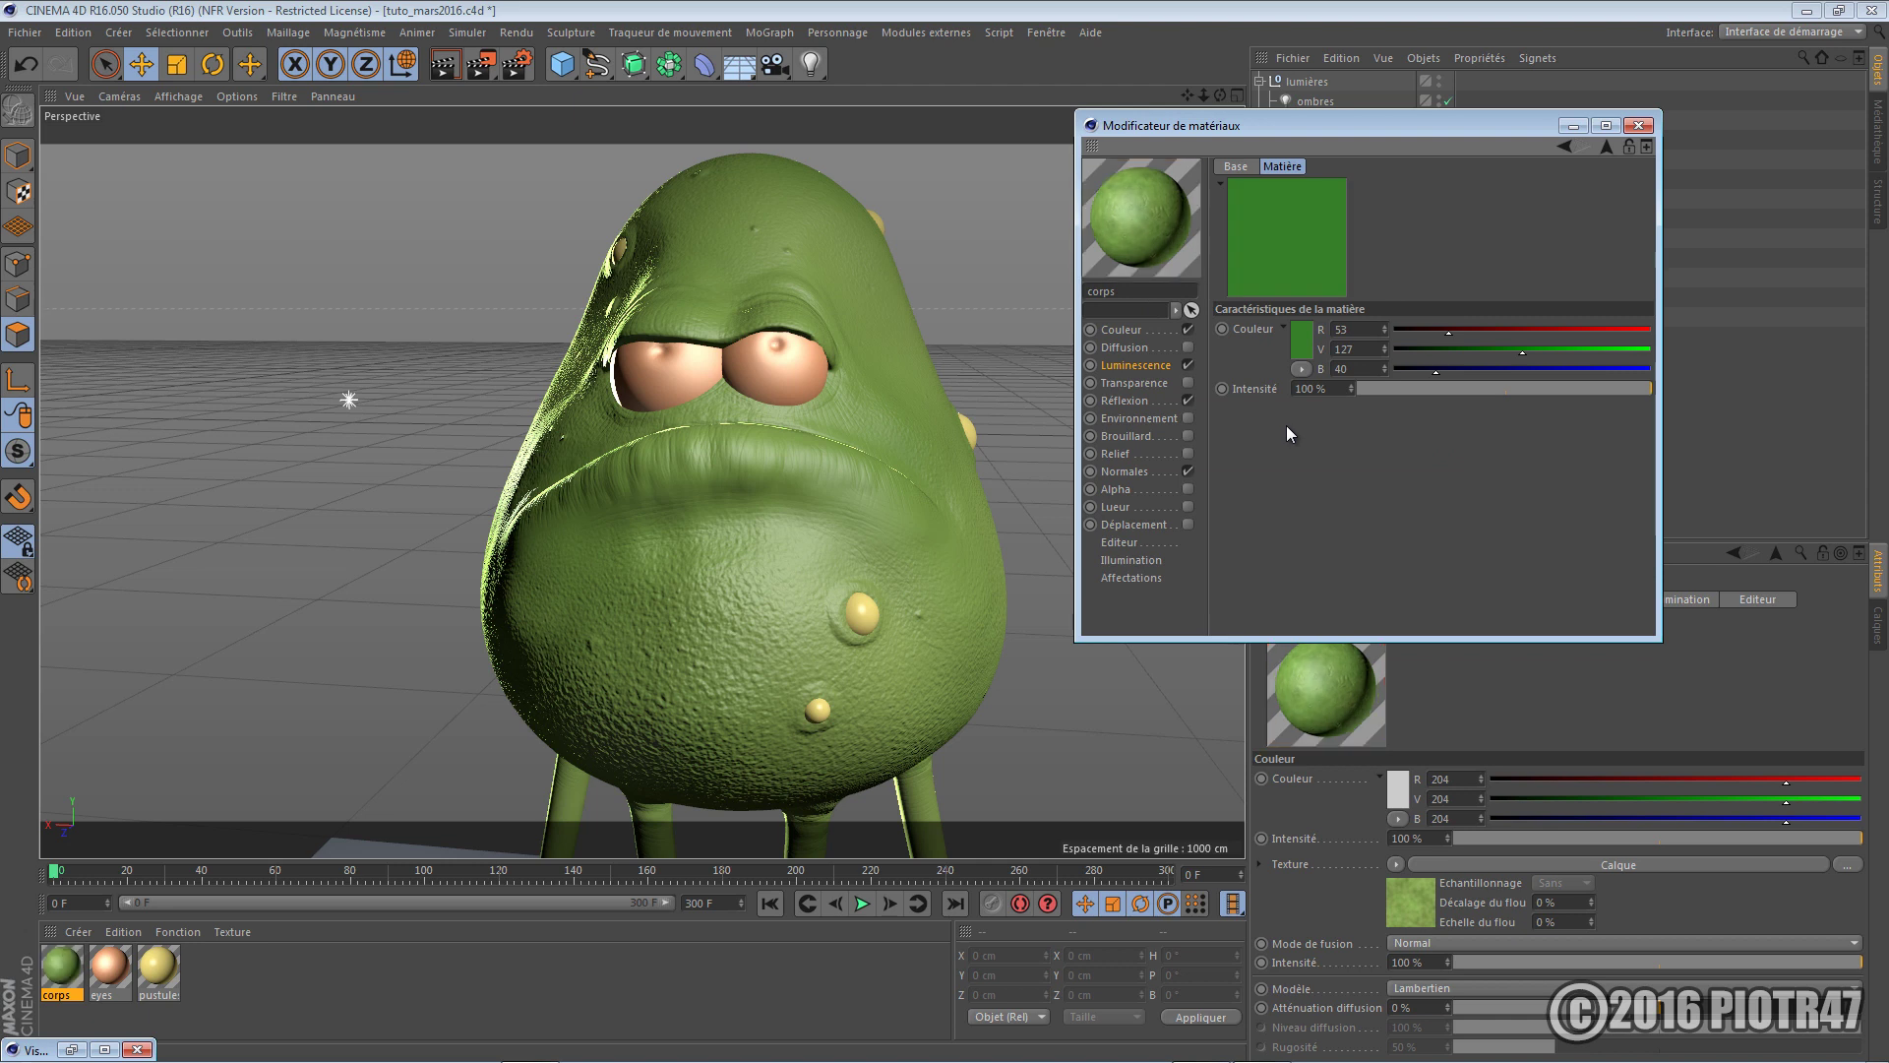
click(1564, 146)
Add a Bruit layer above the green Couleur layer and set its blend mode to Produit
click(1326, 344)
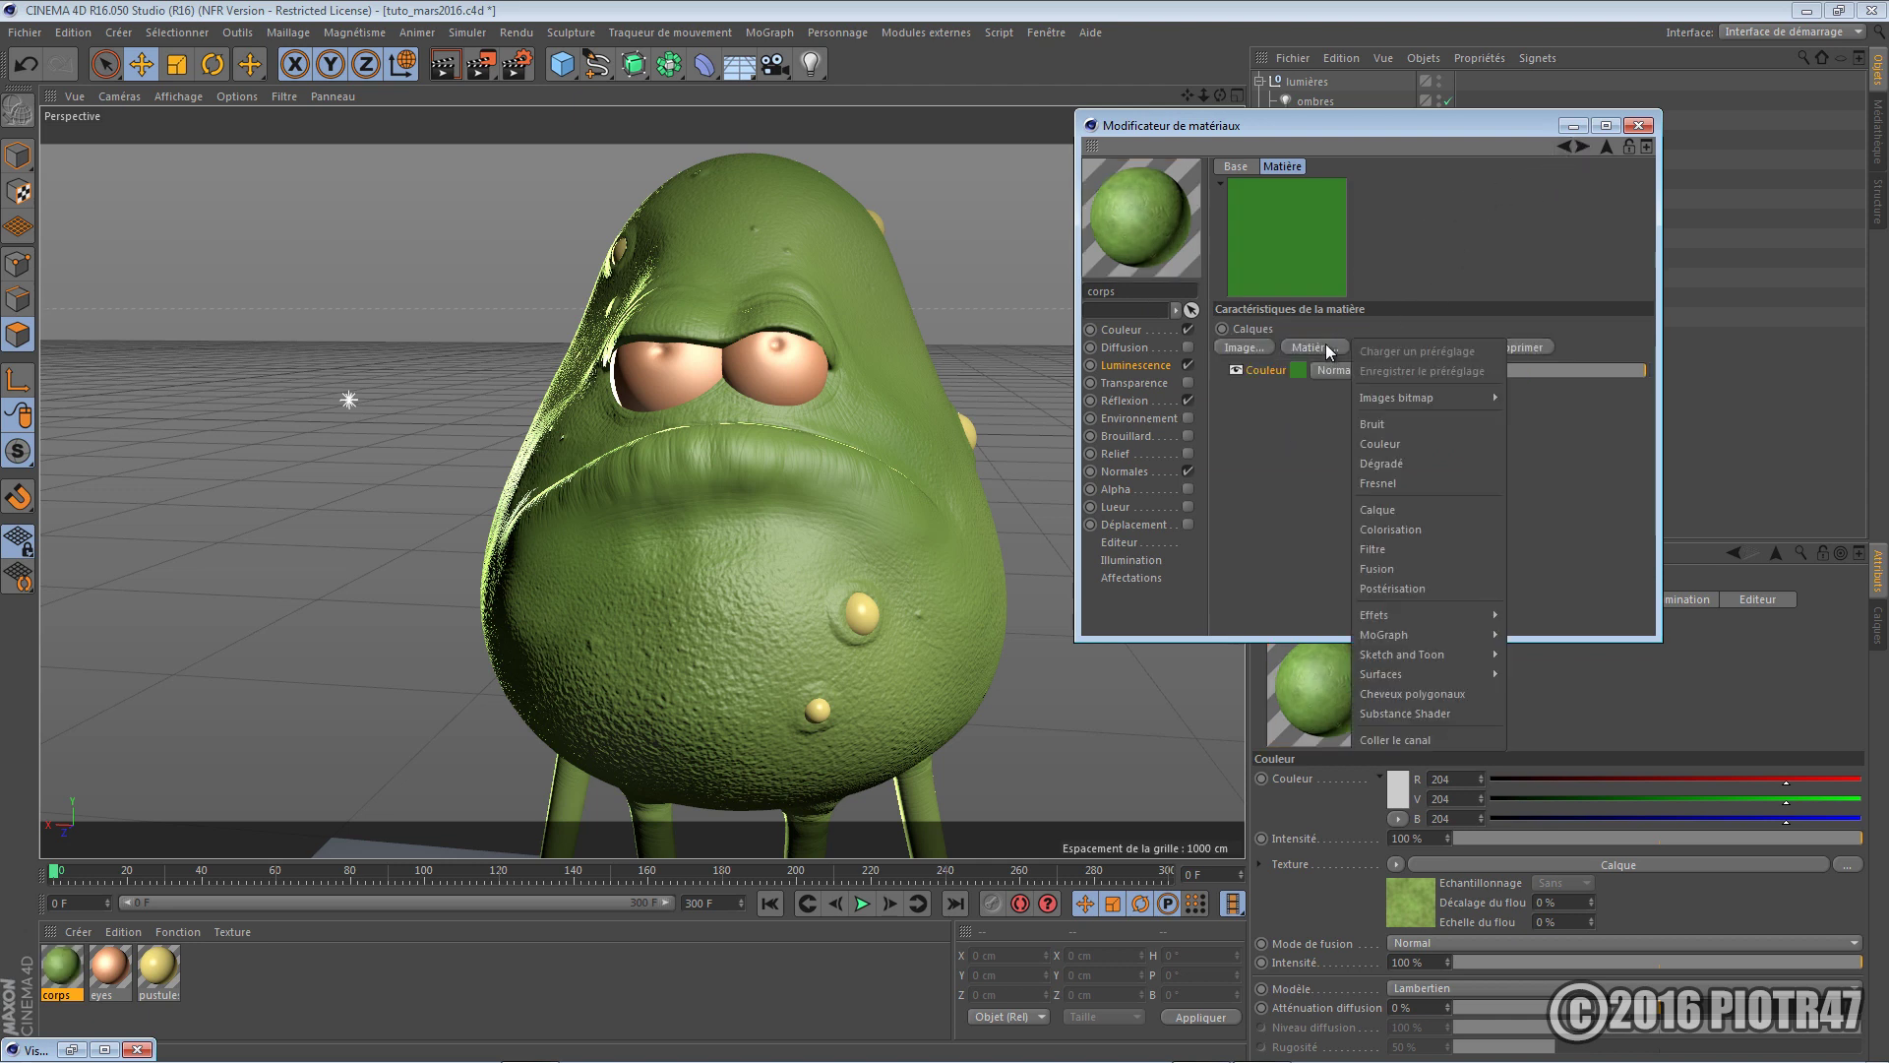
click(1392, 427)
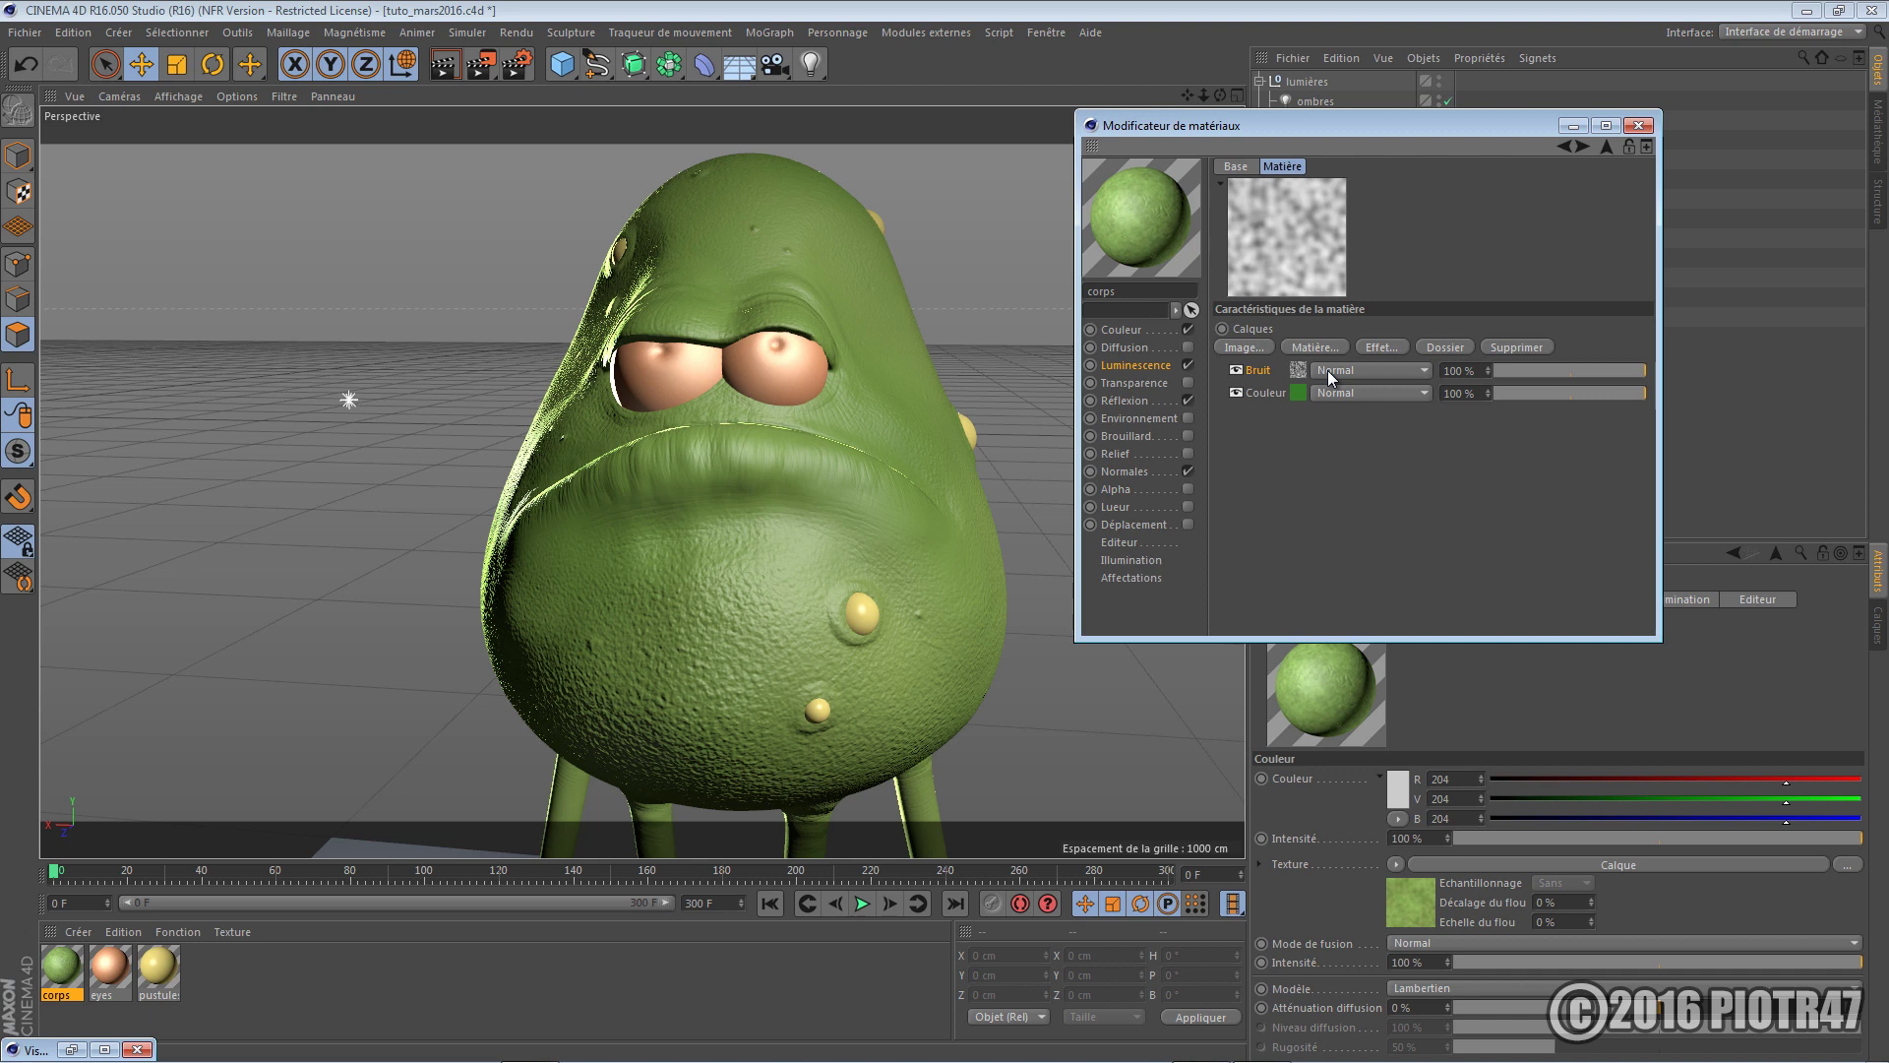
click(1327, 370)
click(1348, 419)
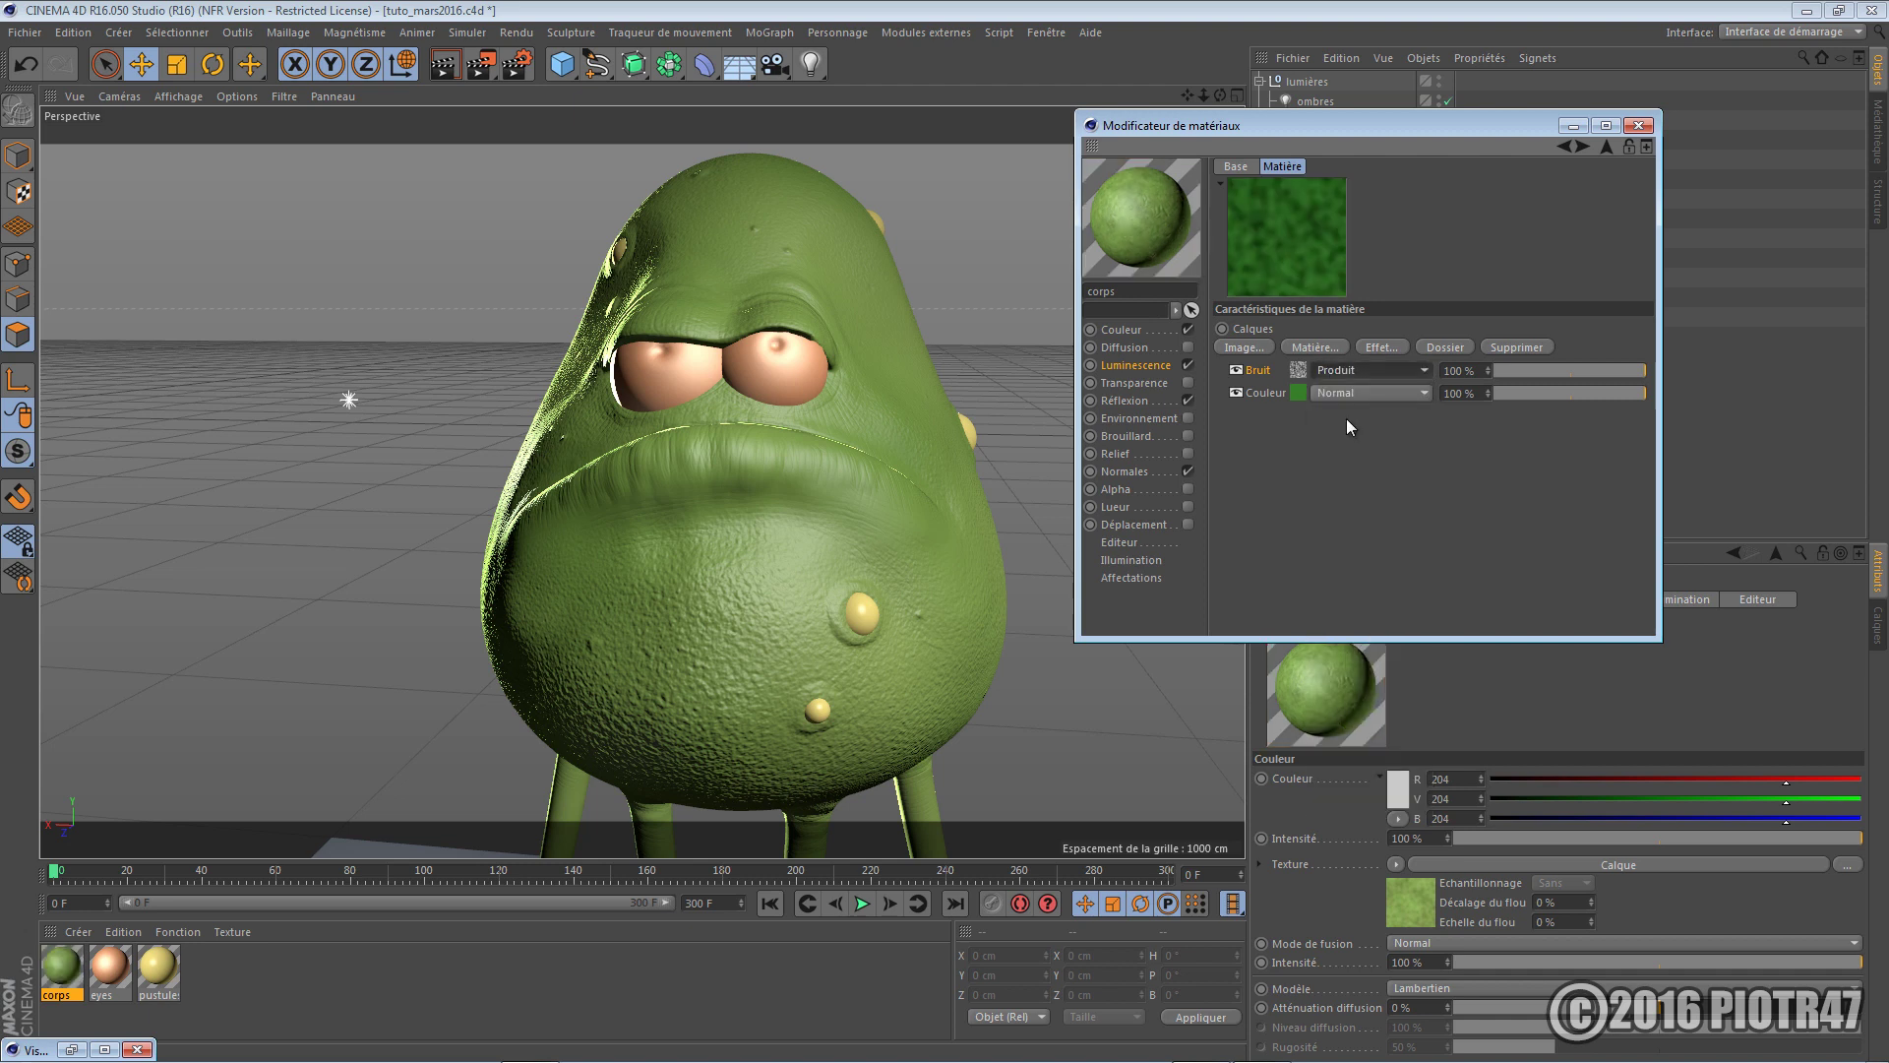
Set the Bruit layer's Couleur 1 to a dark grey-green, RGB 92, 98, 85
click(1300, 371)
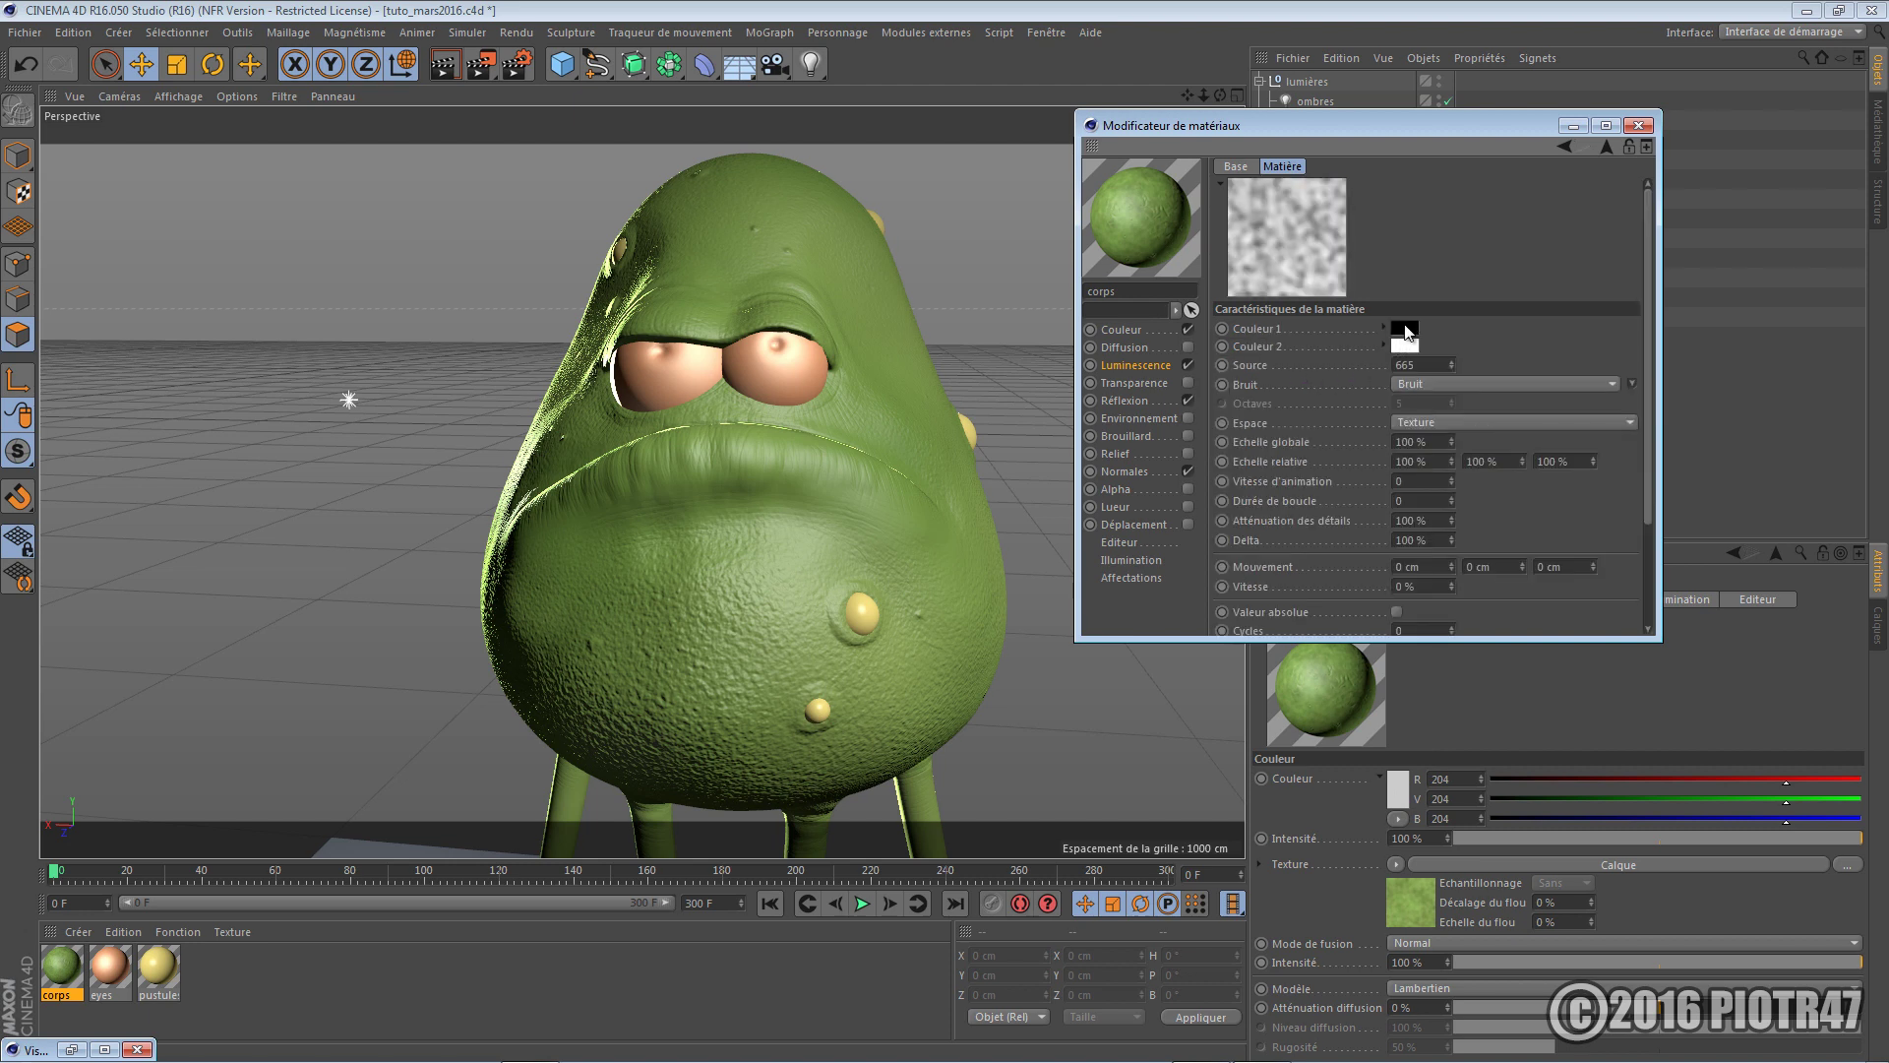
click(1404, 328)
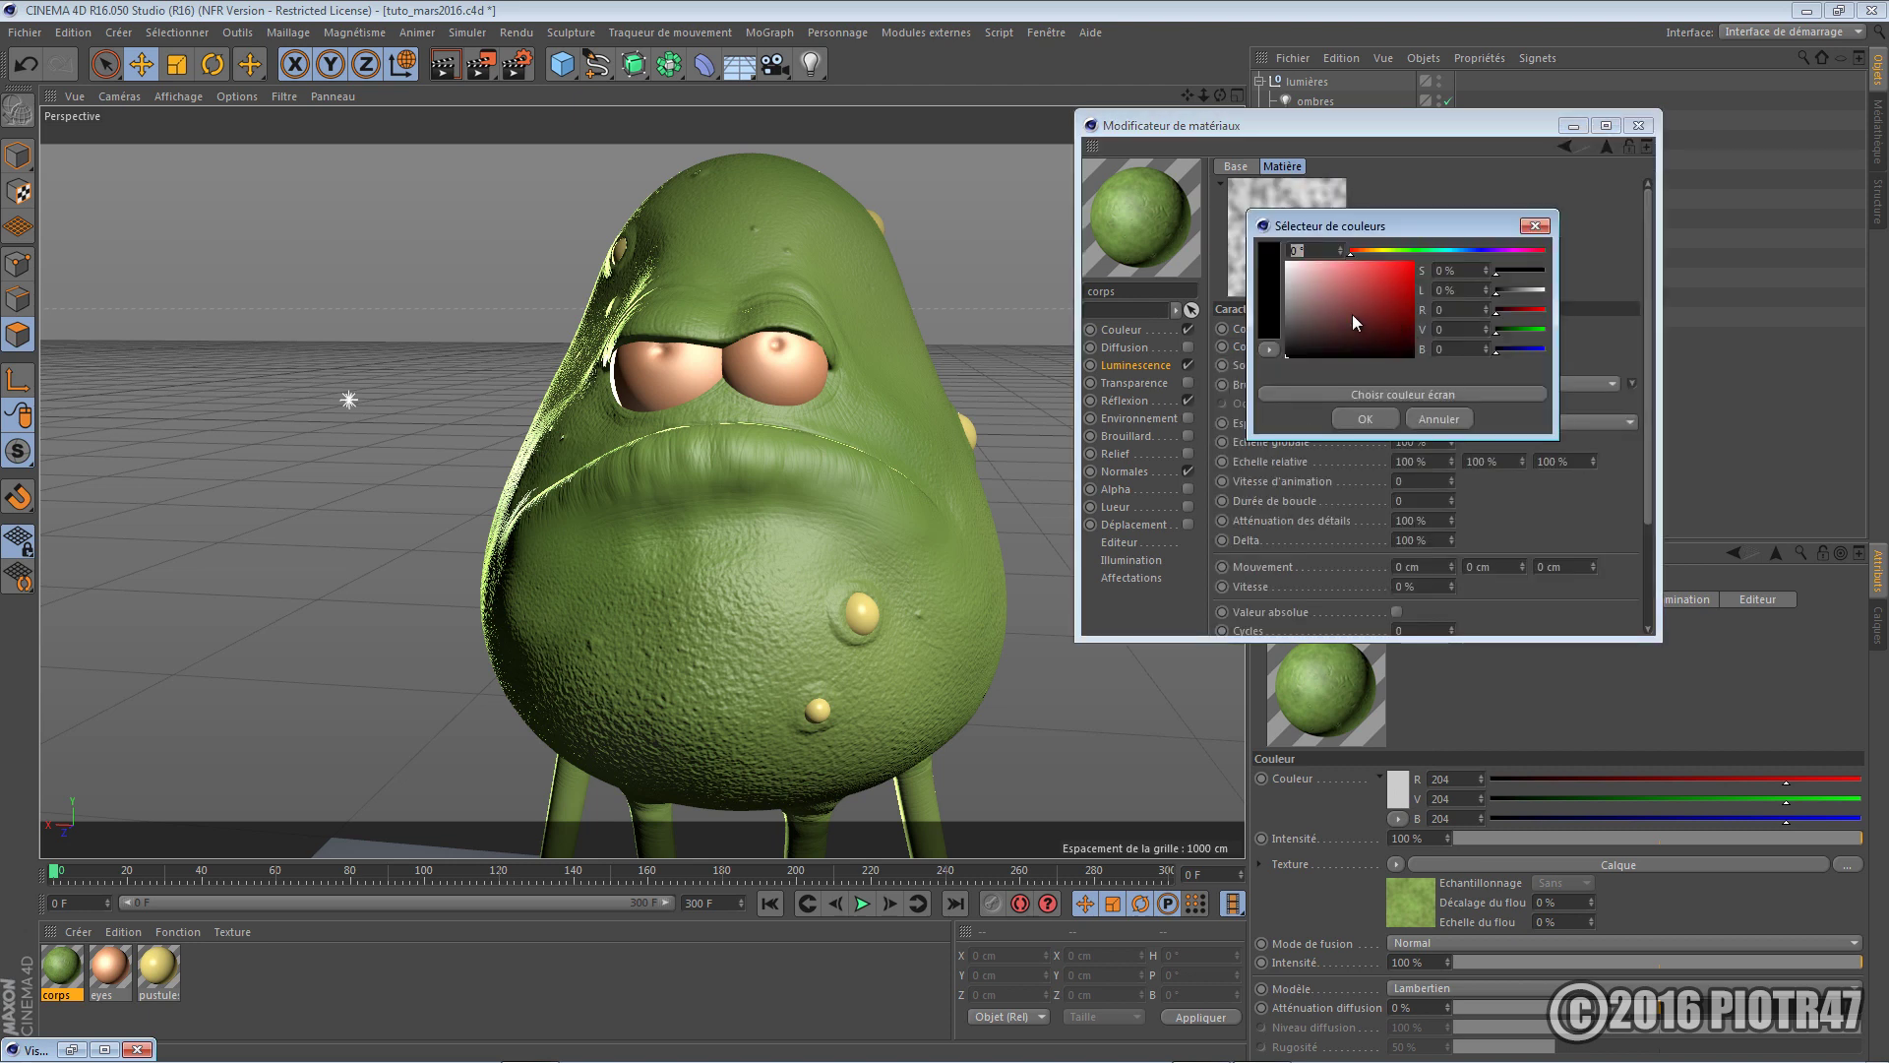
click(1399, 249)
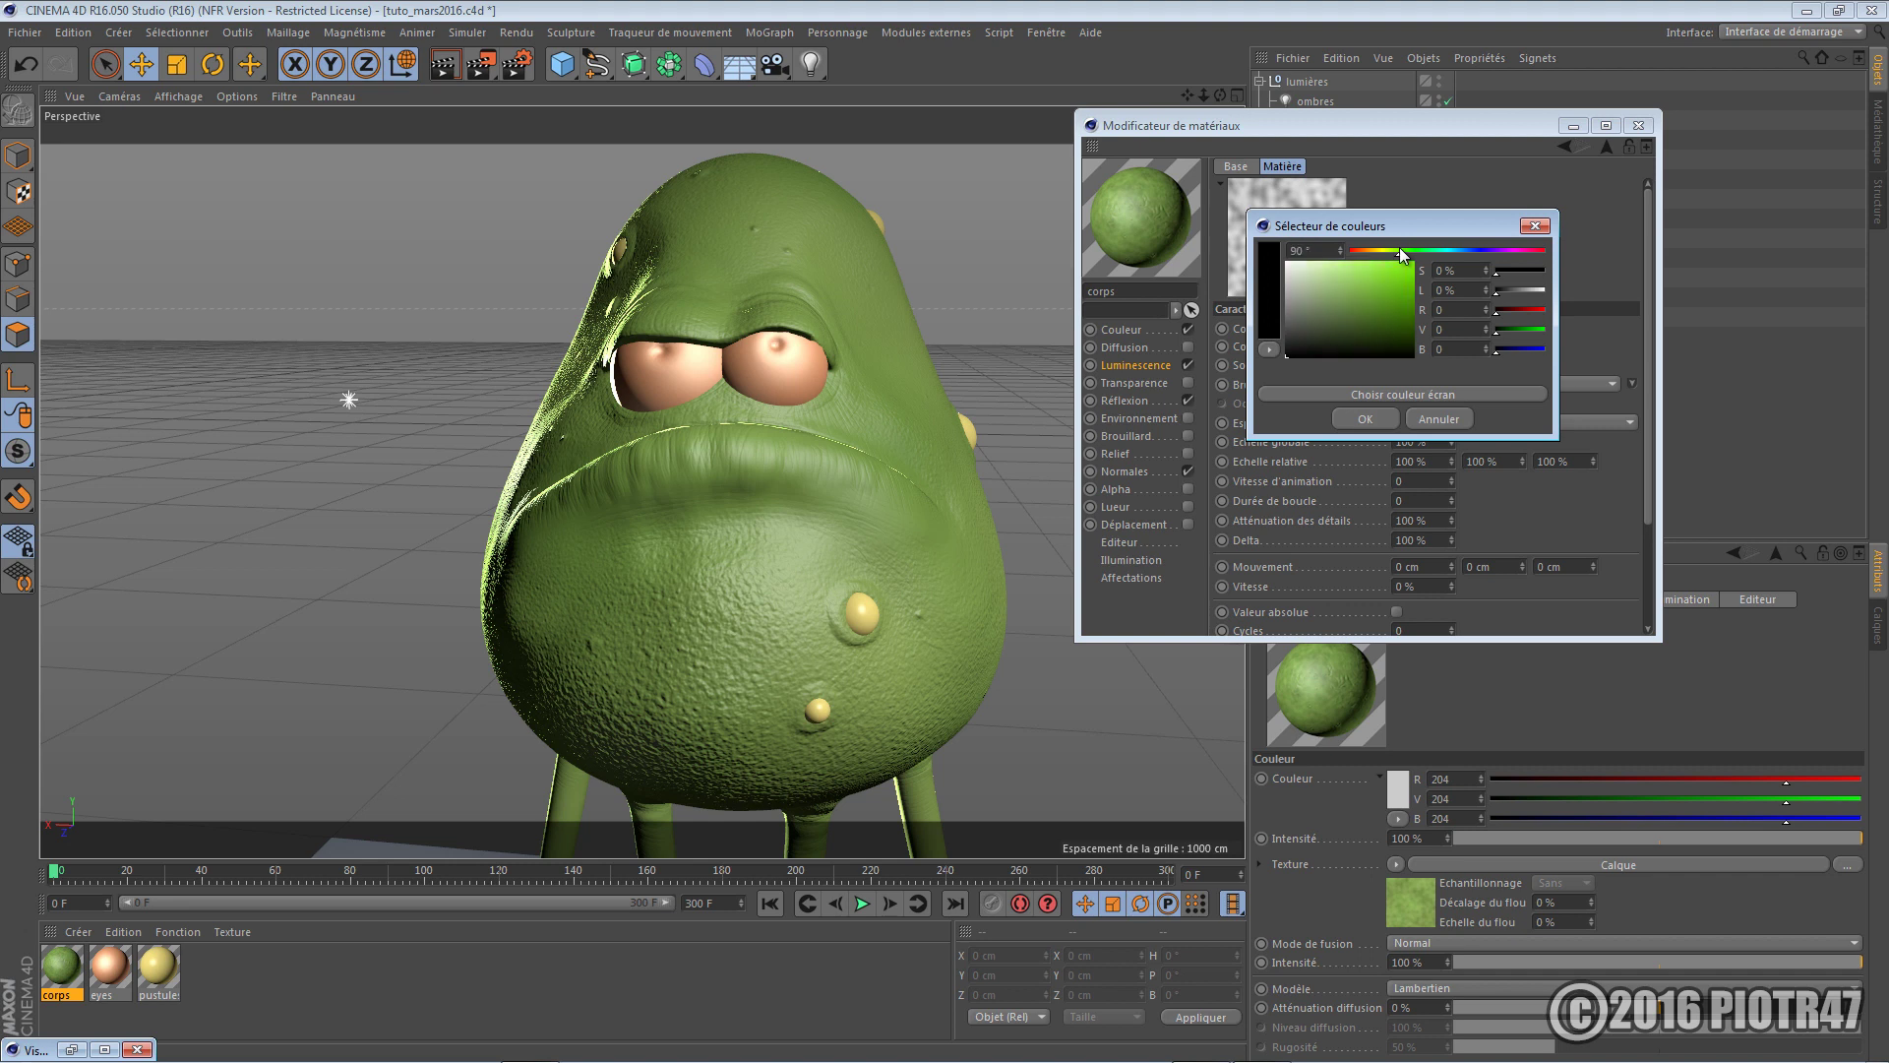
click(1303, 321)
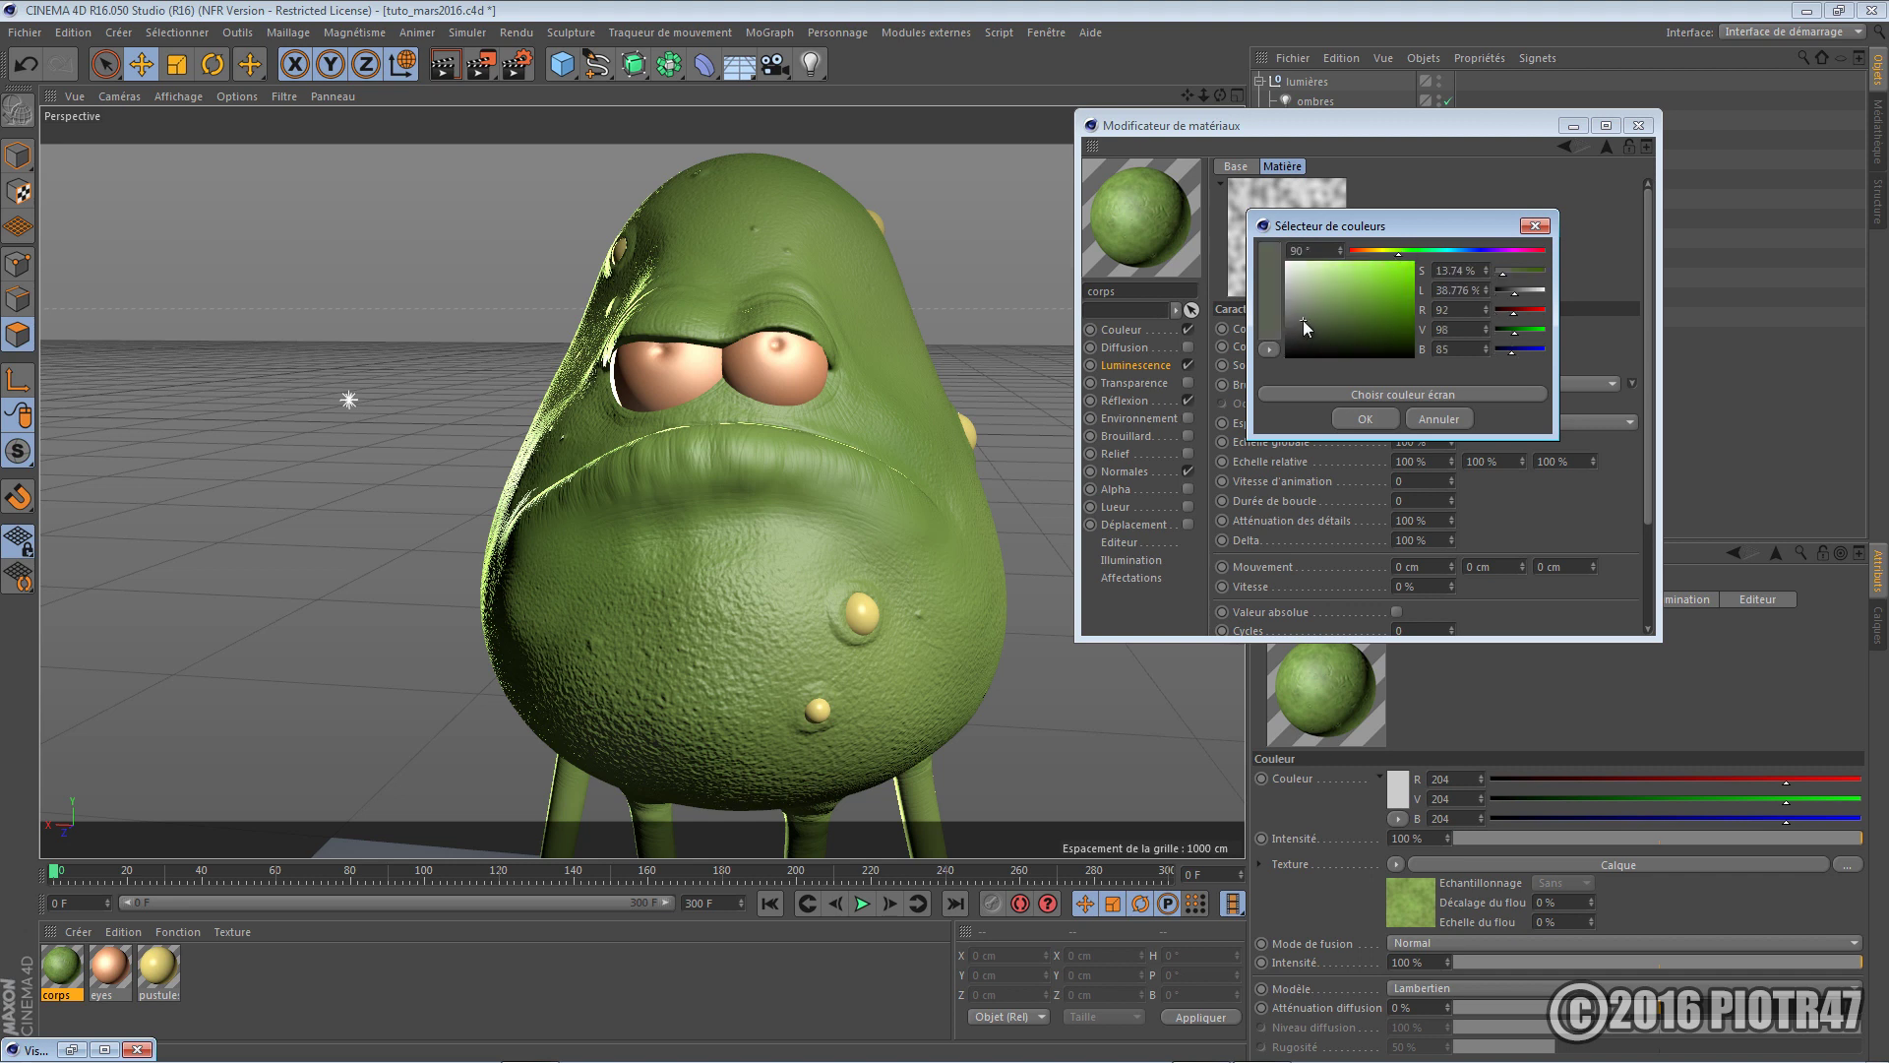
click(1365, 418)
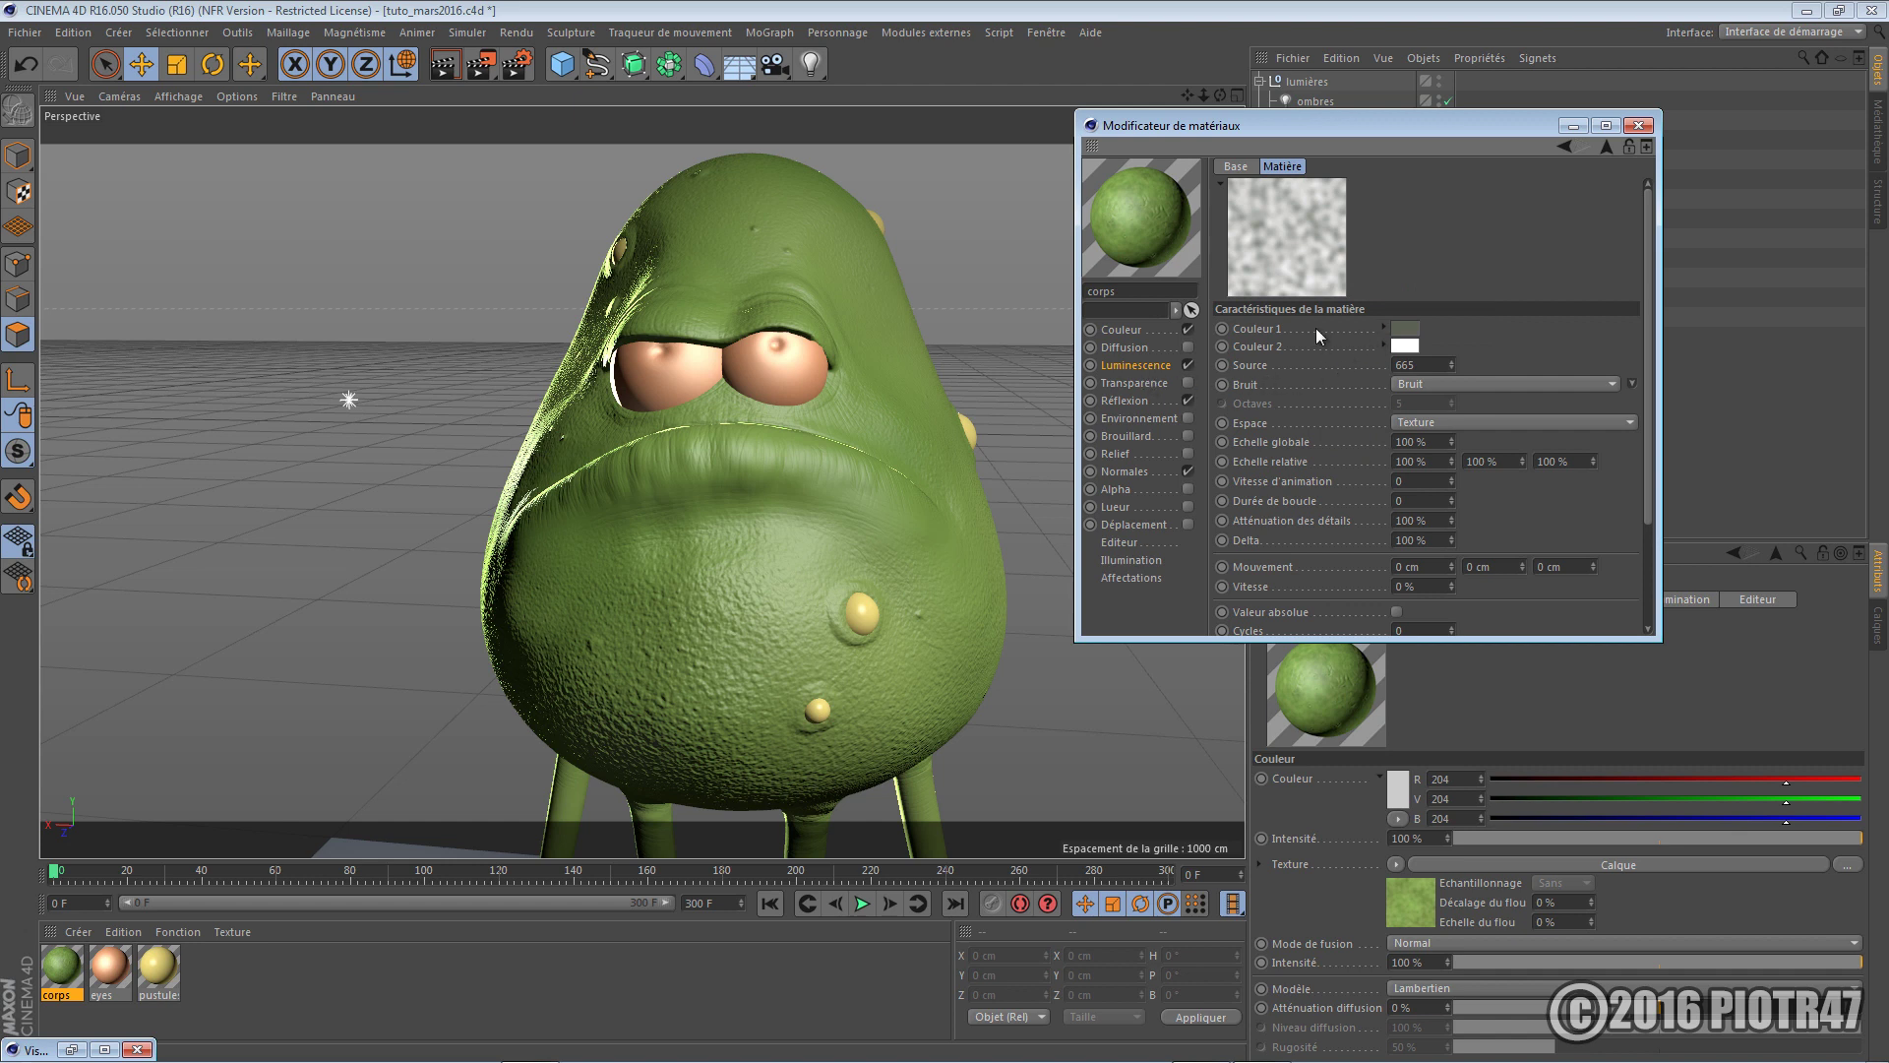
click(1564, 146)
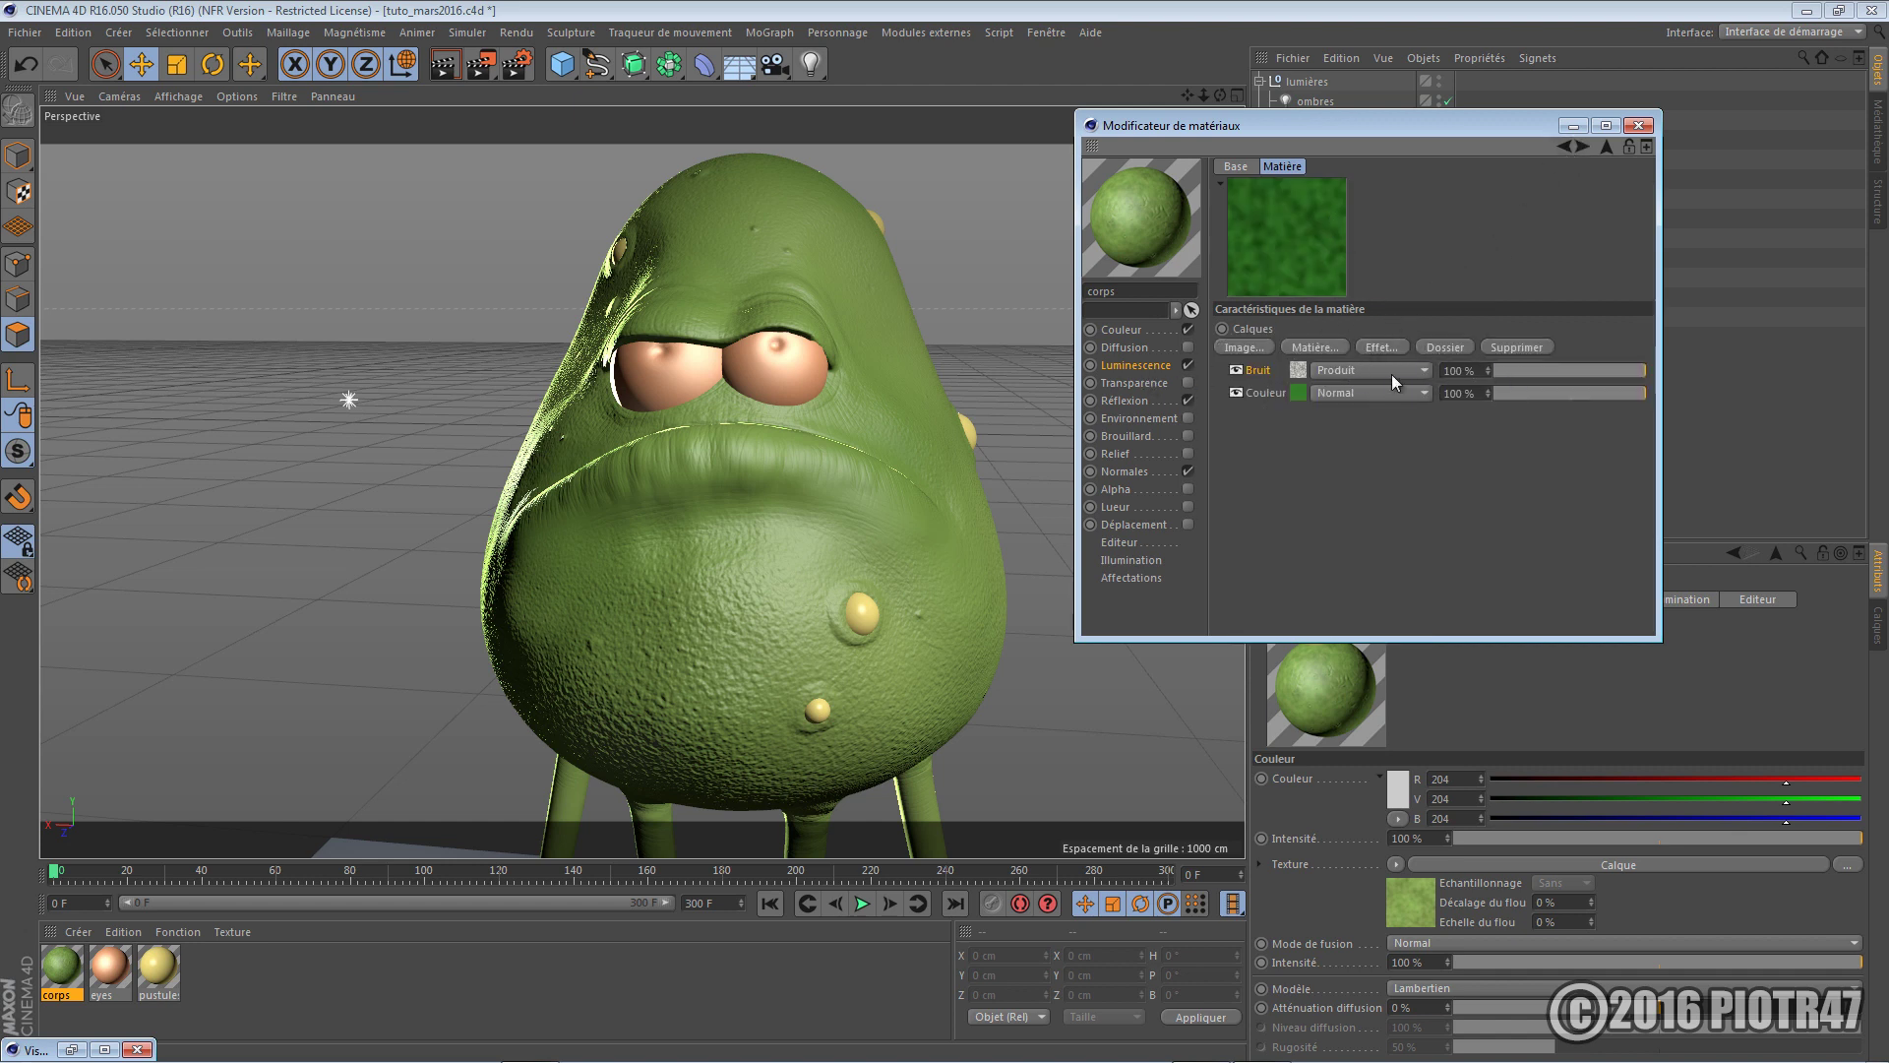
Set the Bruit layer's noise space to Objet and its layer opacity to 50 %
click(1362, 368)
click(1295, 368)
click(1443, 421)
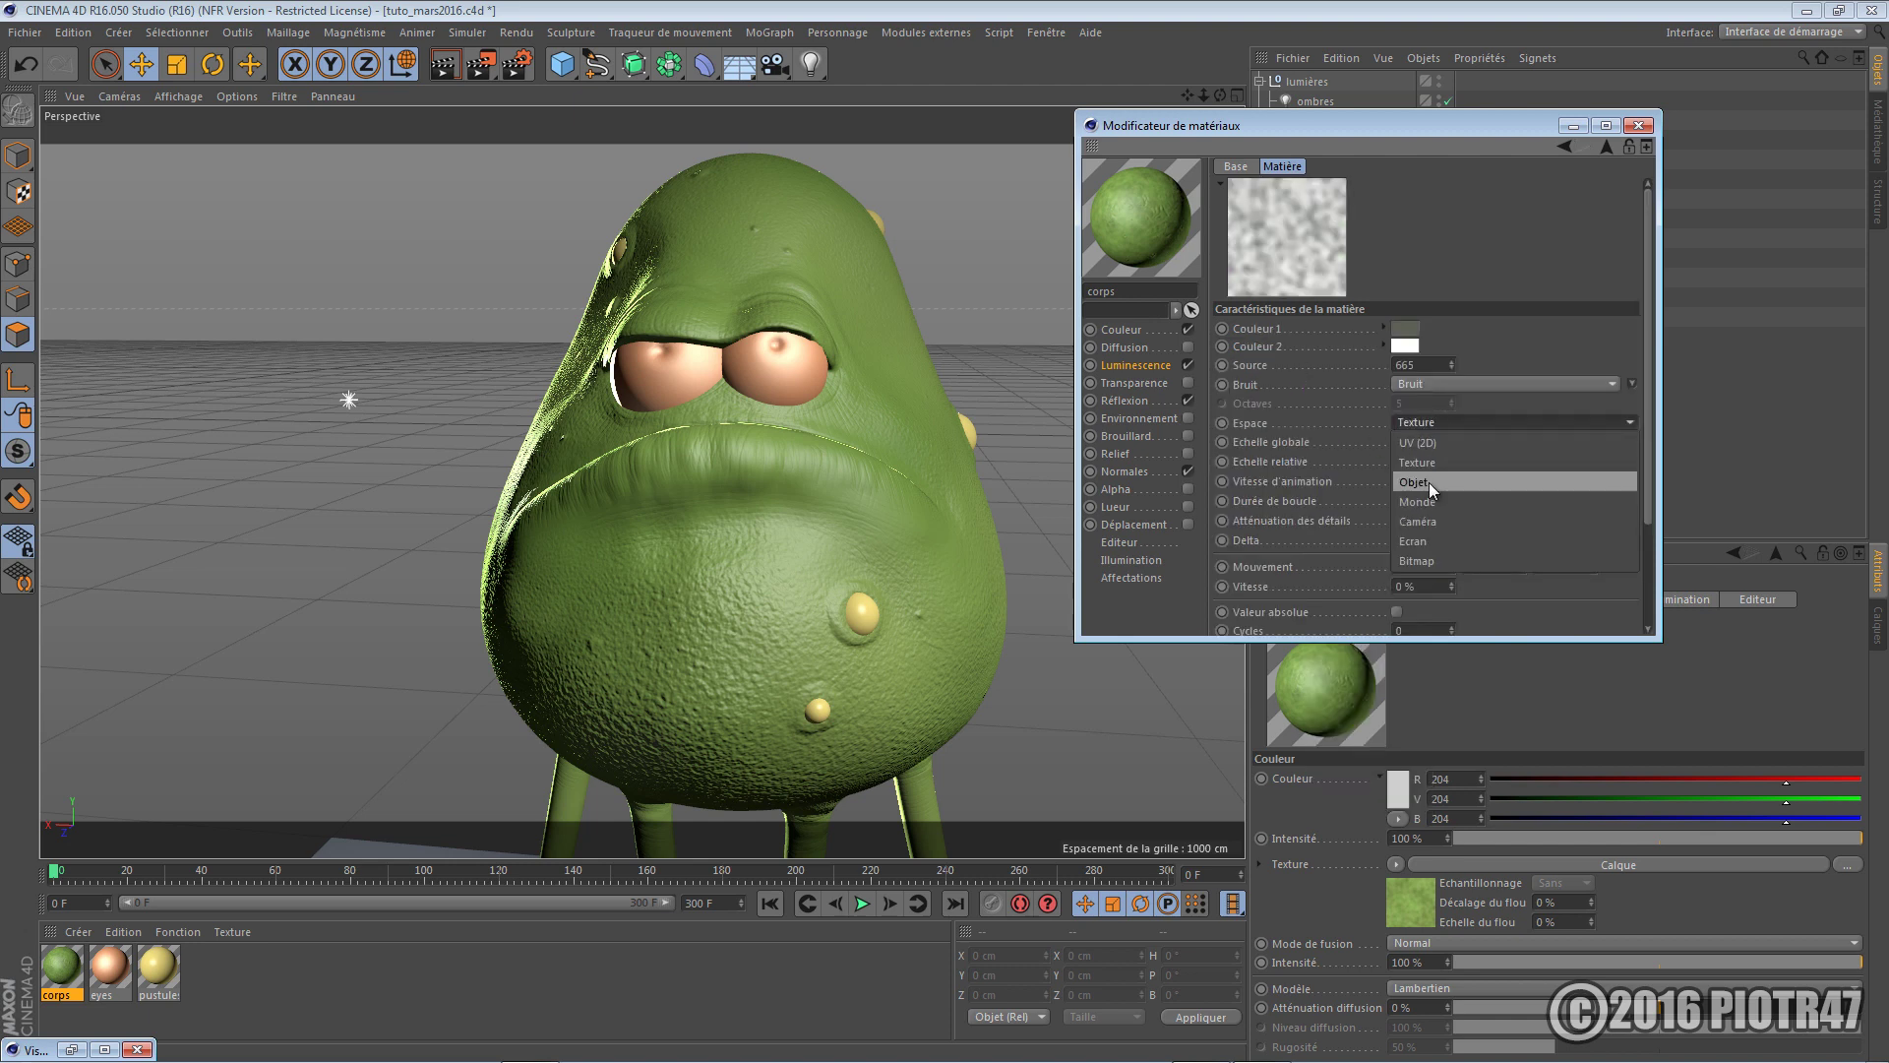
click(1429, 482)
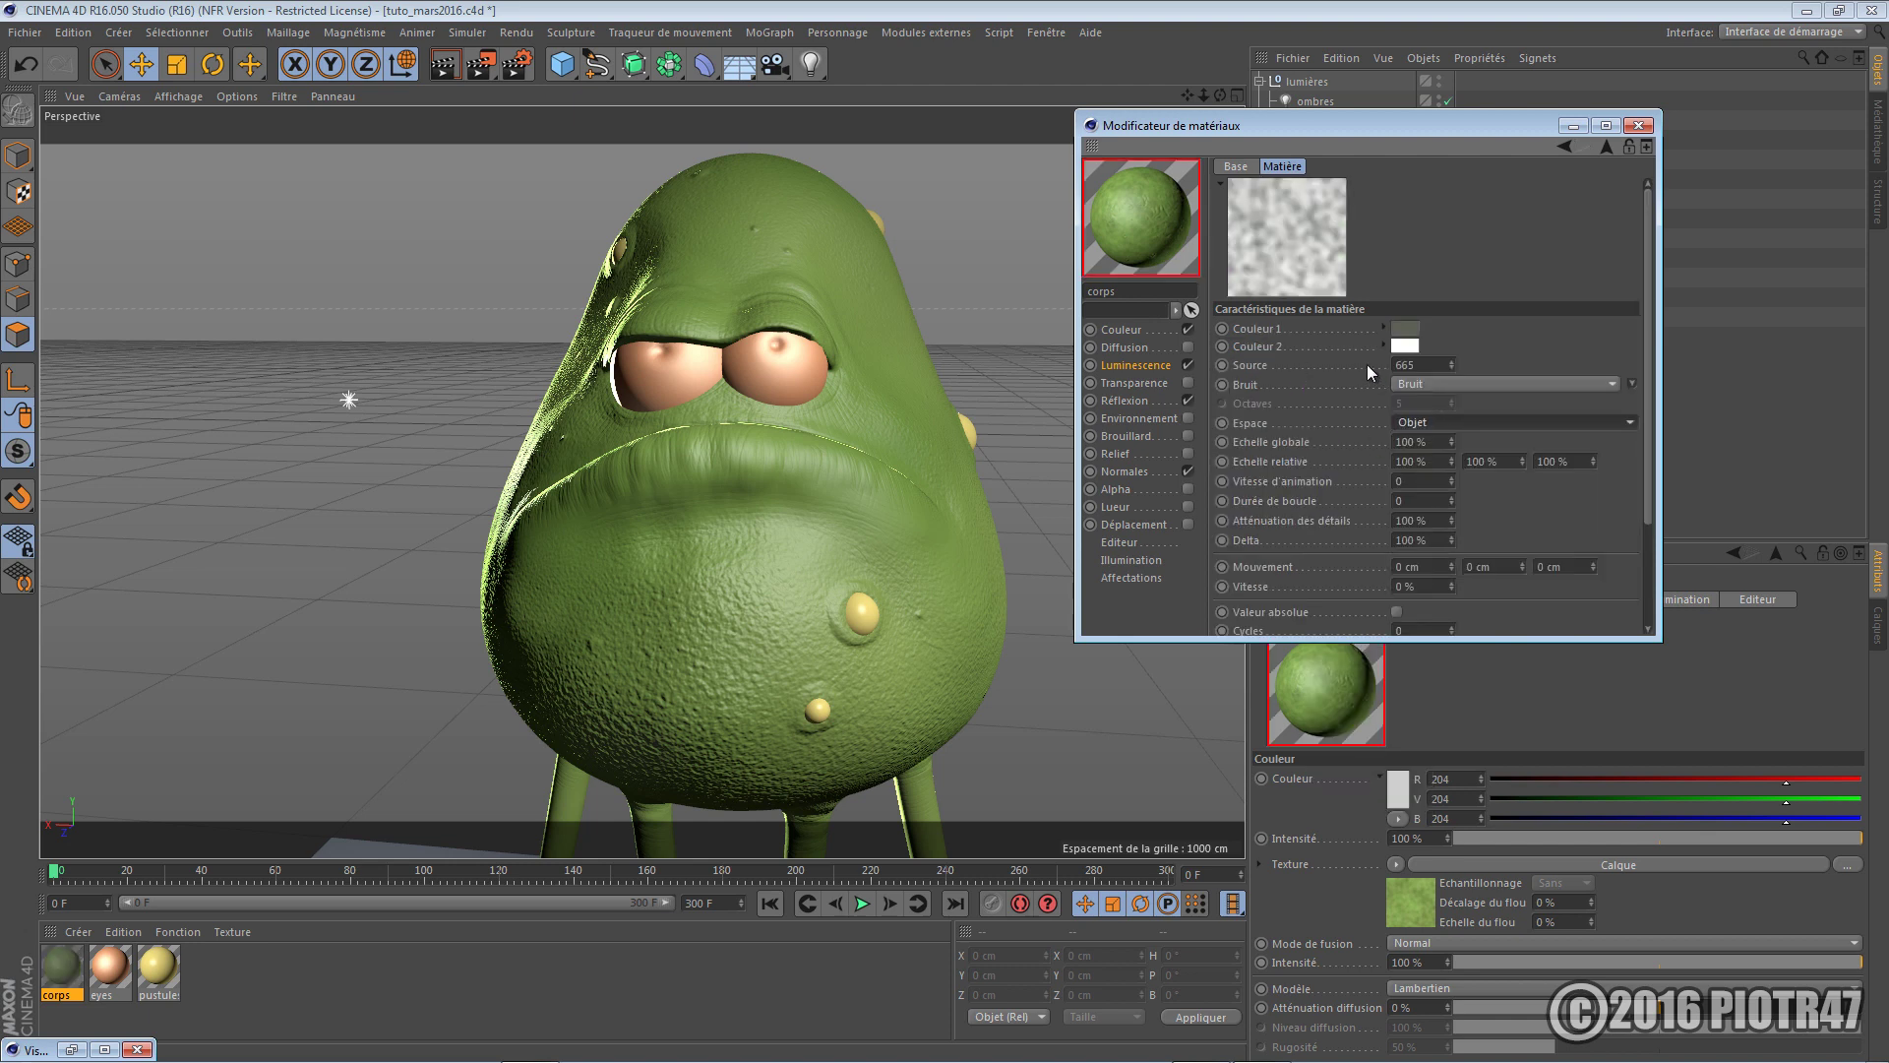
click(1566, 148)
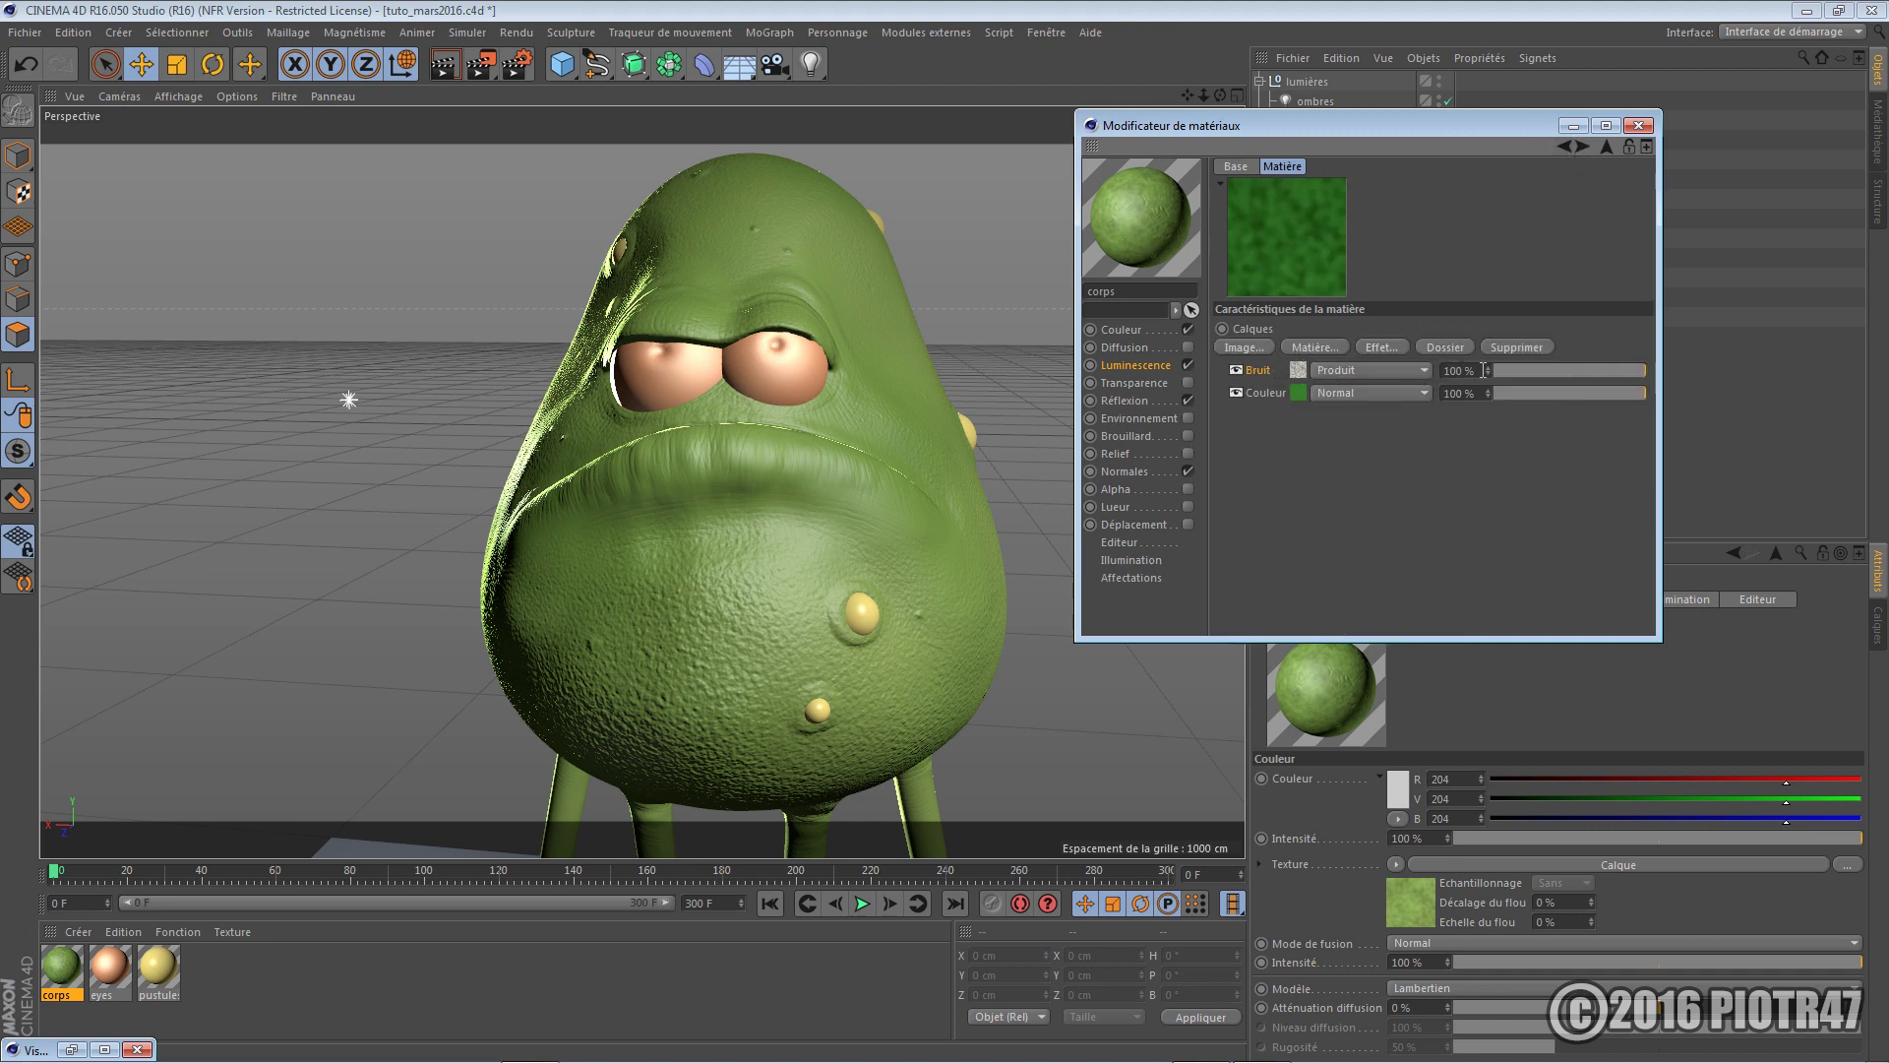
drag(1477, 371, 1363, 361)
text(50)
key(Return)
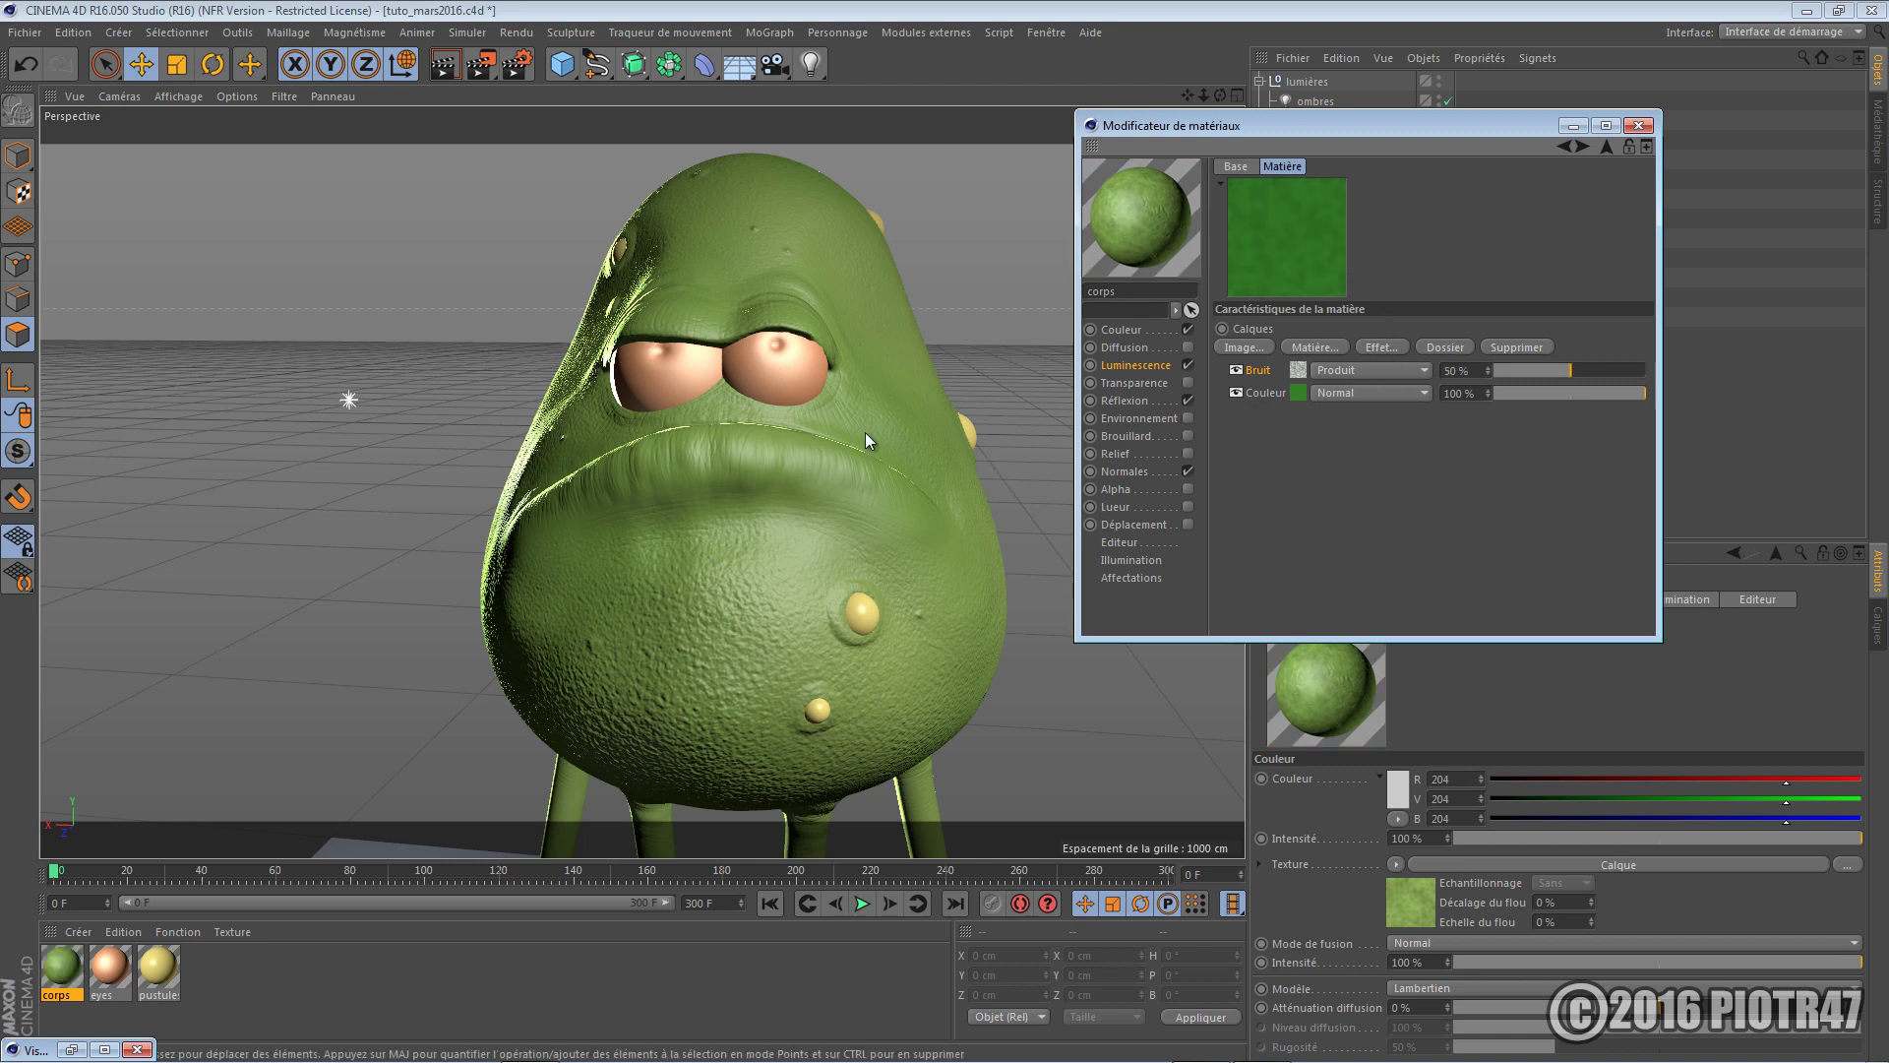
Render the monster with the noise-varied scattering shader and look back through the previous renders
key(shift+r)
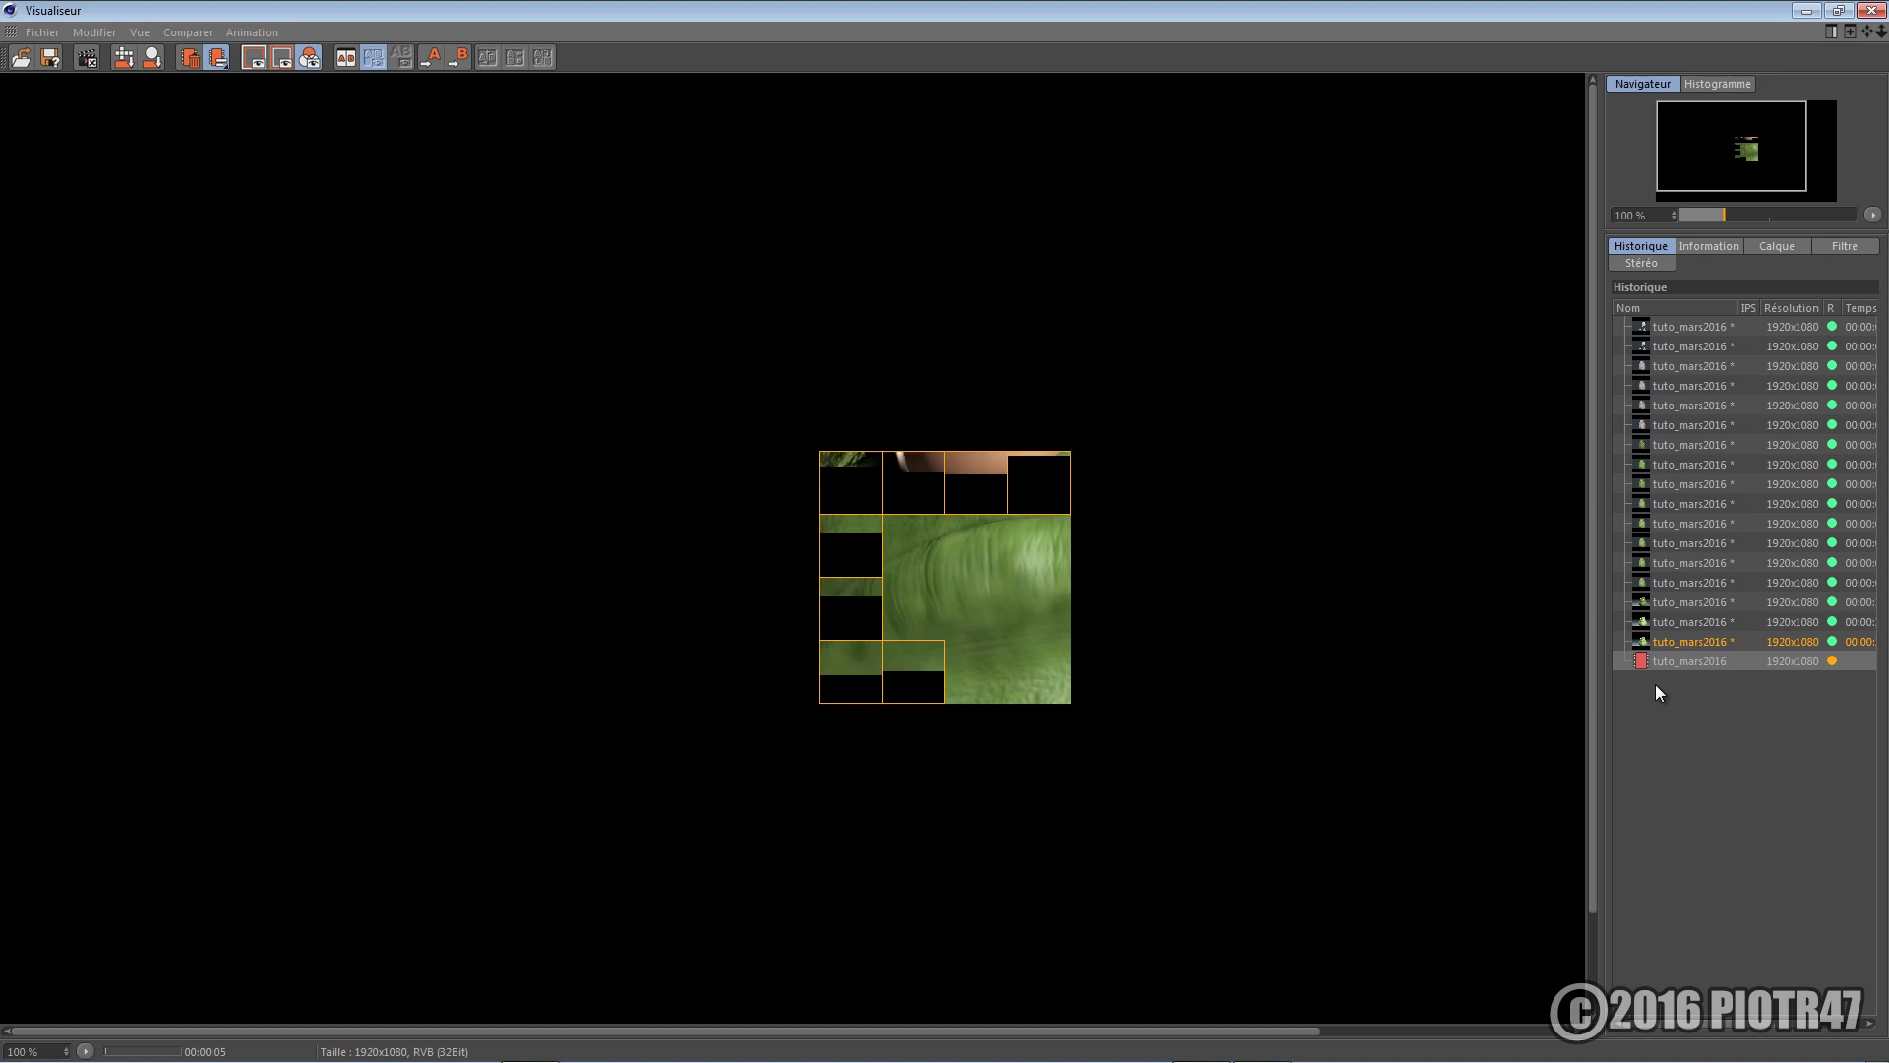
key(Up)
key(Down)
key(Up)
key(Down)
key(Up)
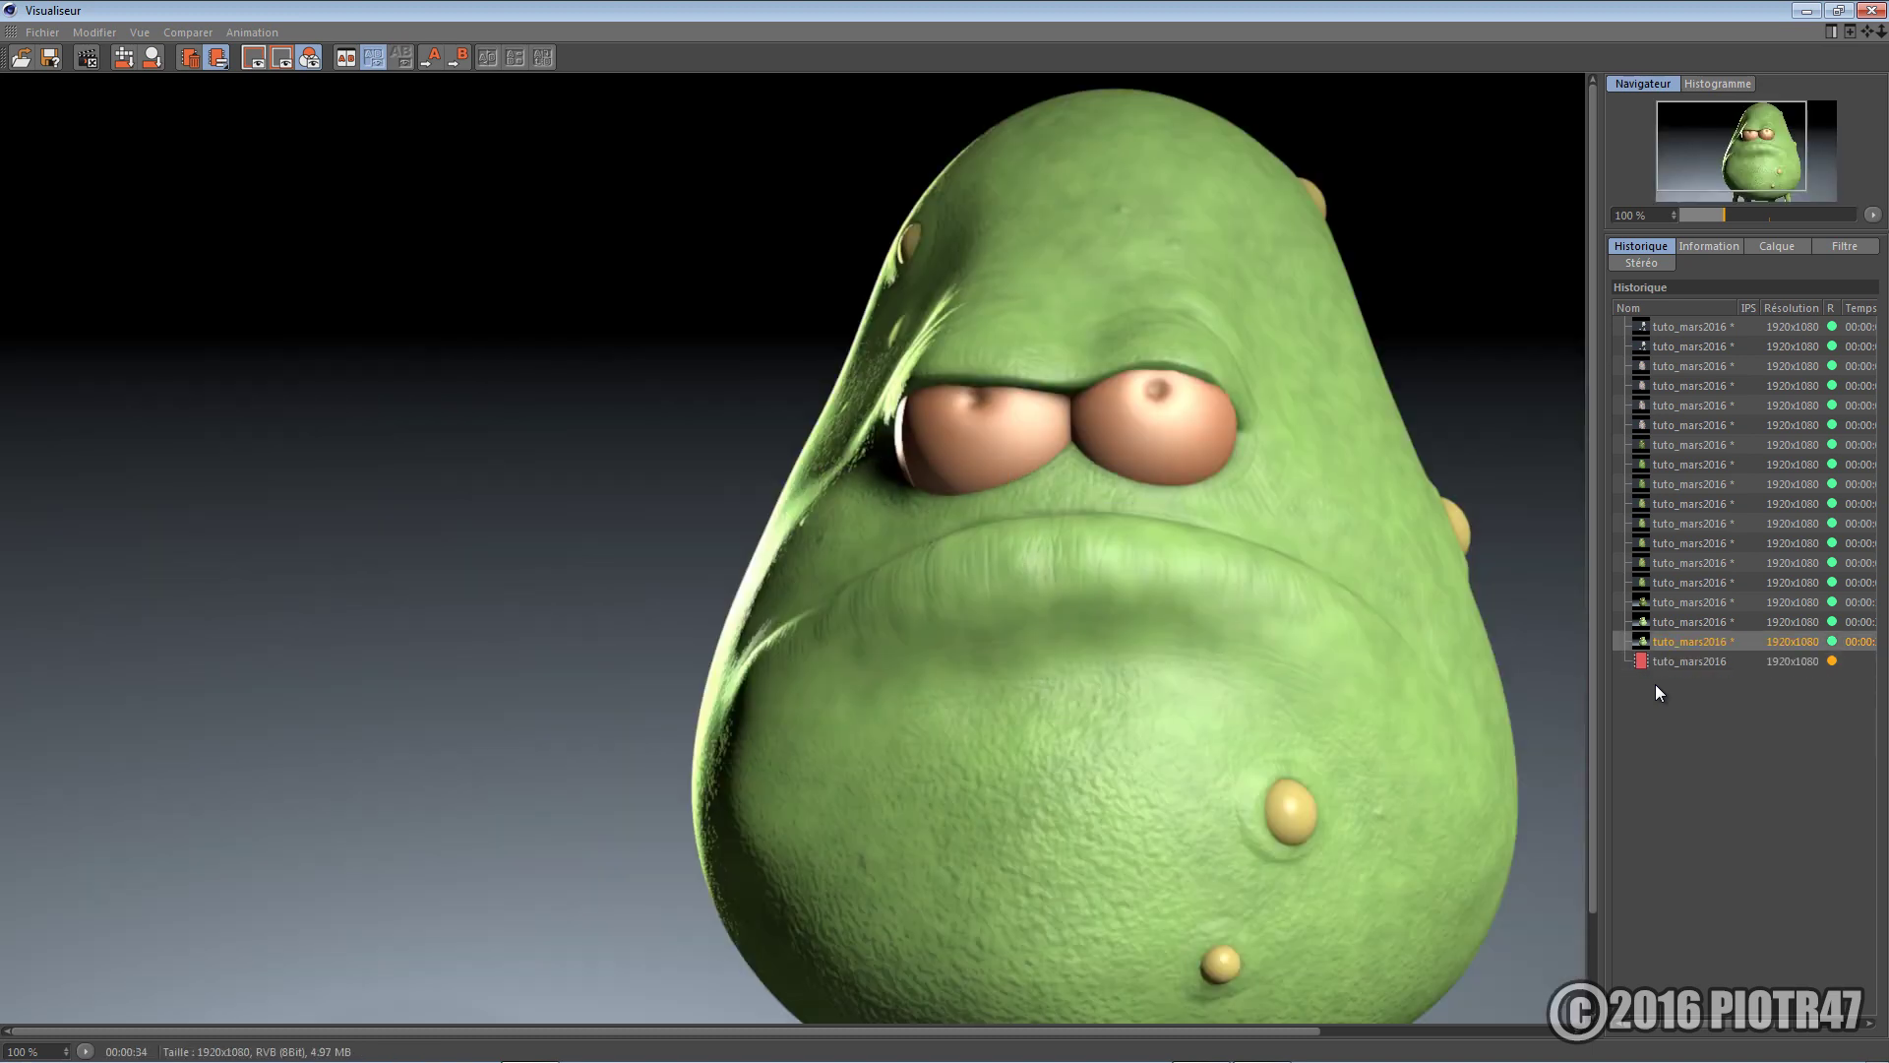
key(Up)
key(Up)
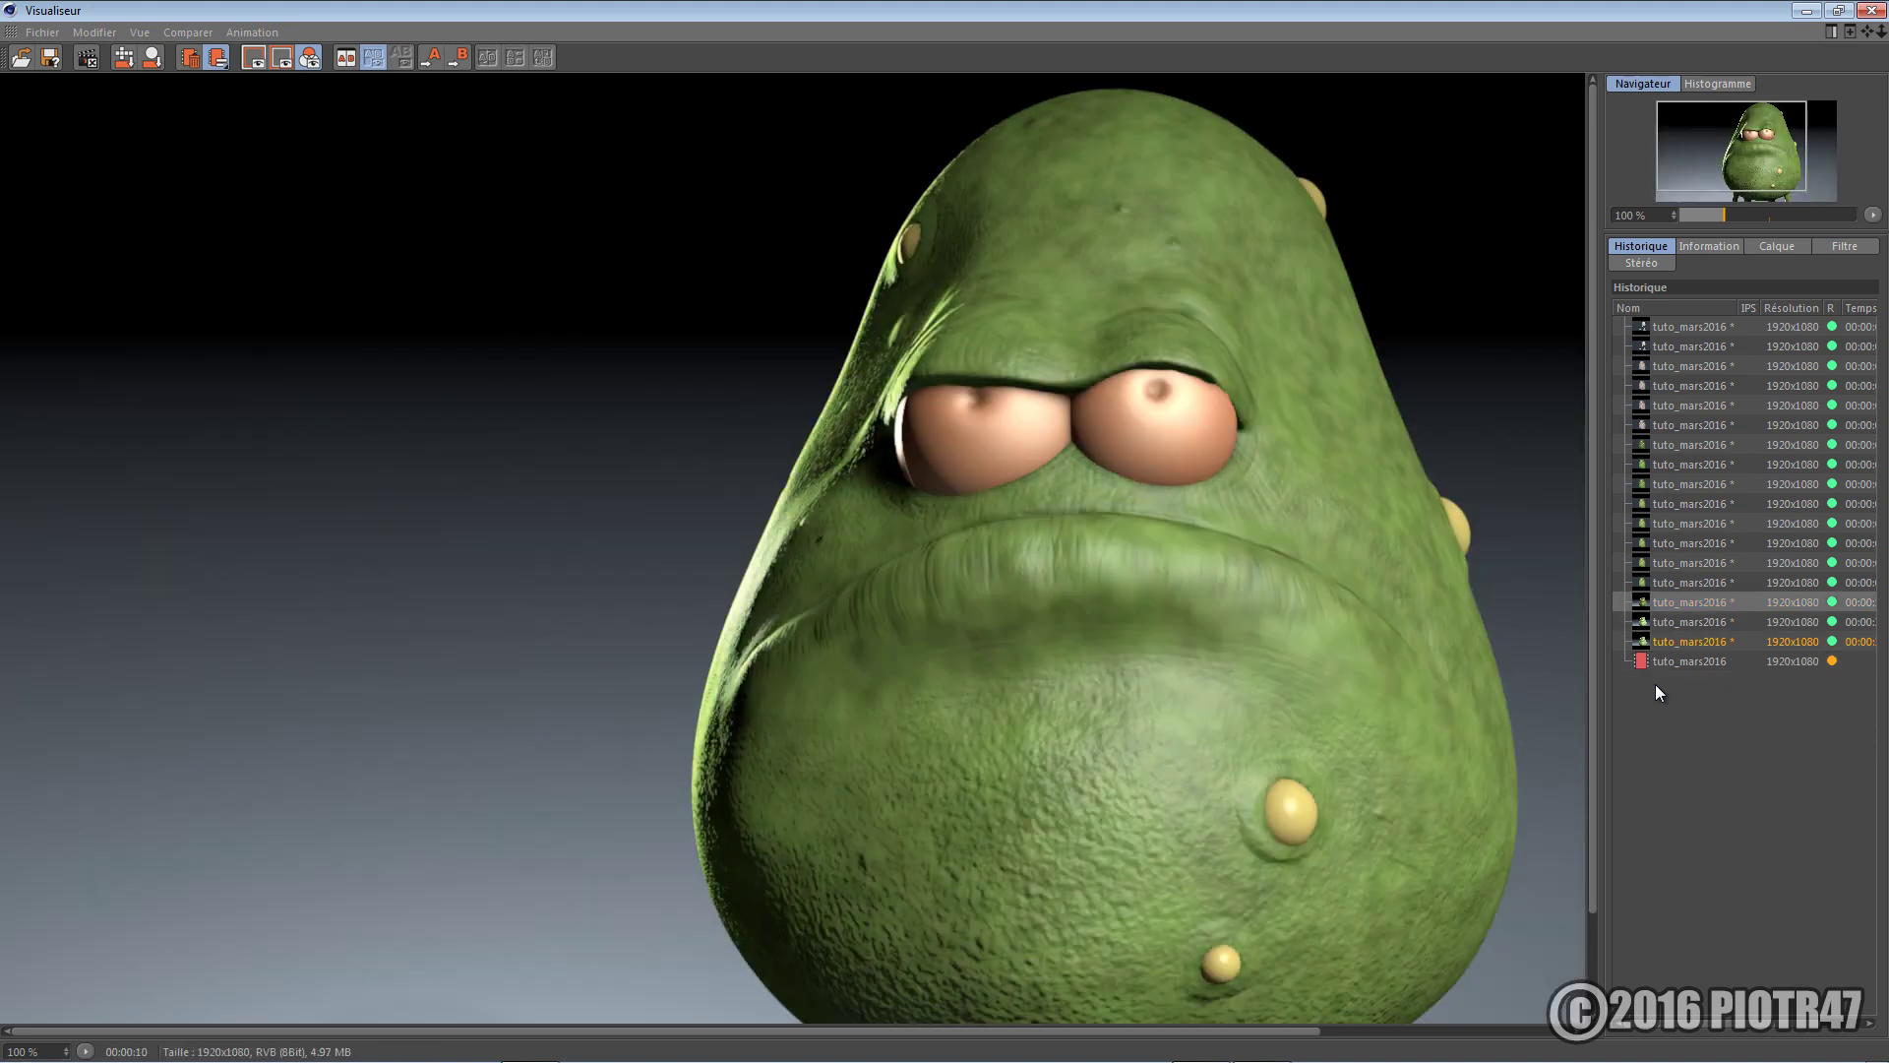
Delete the two earlier, overly bright subsurface scattering renders from the render history, including their unused files
click(1676, 627)
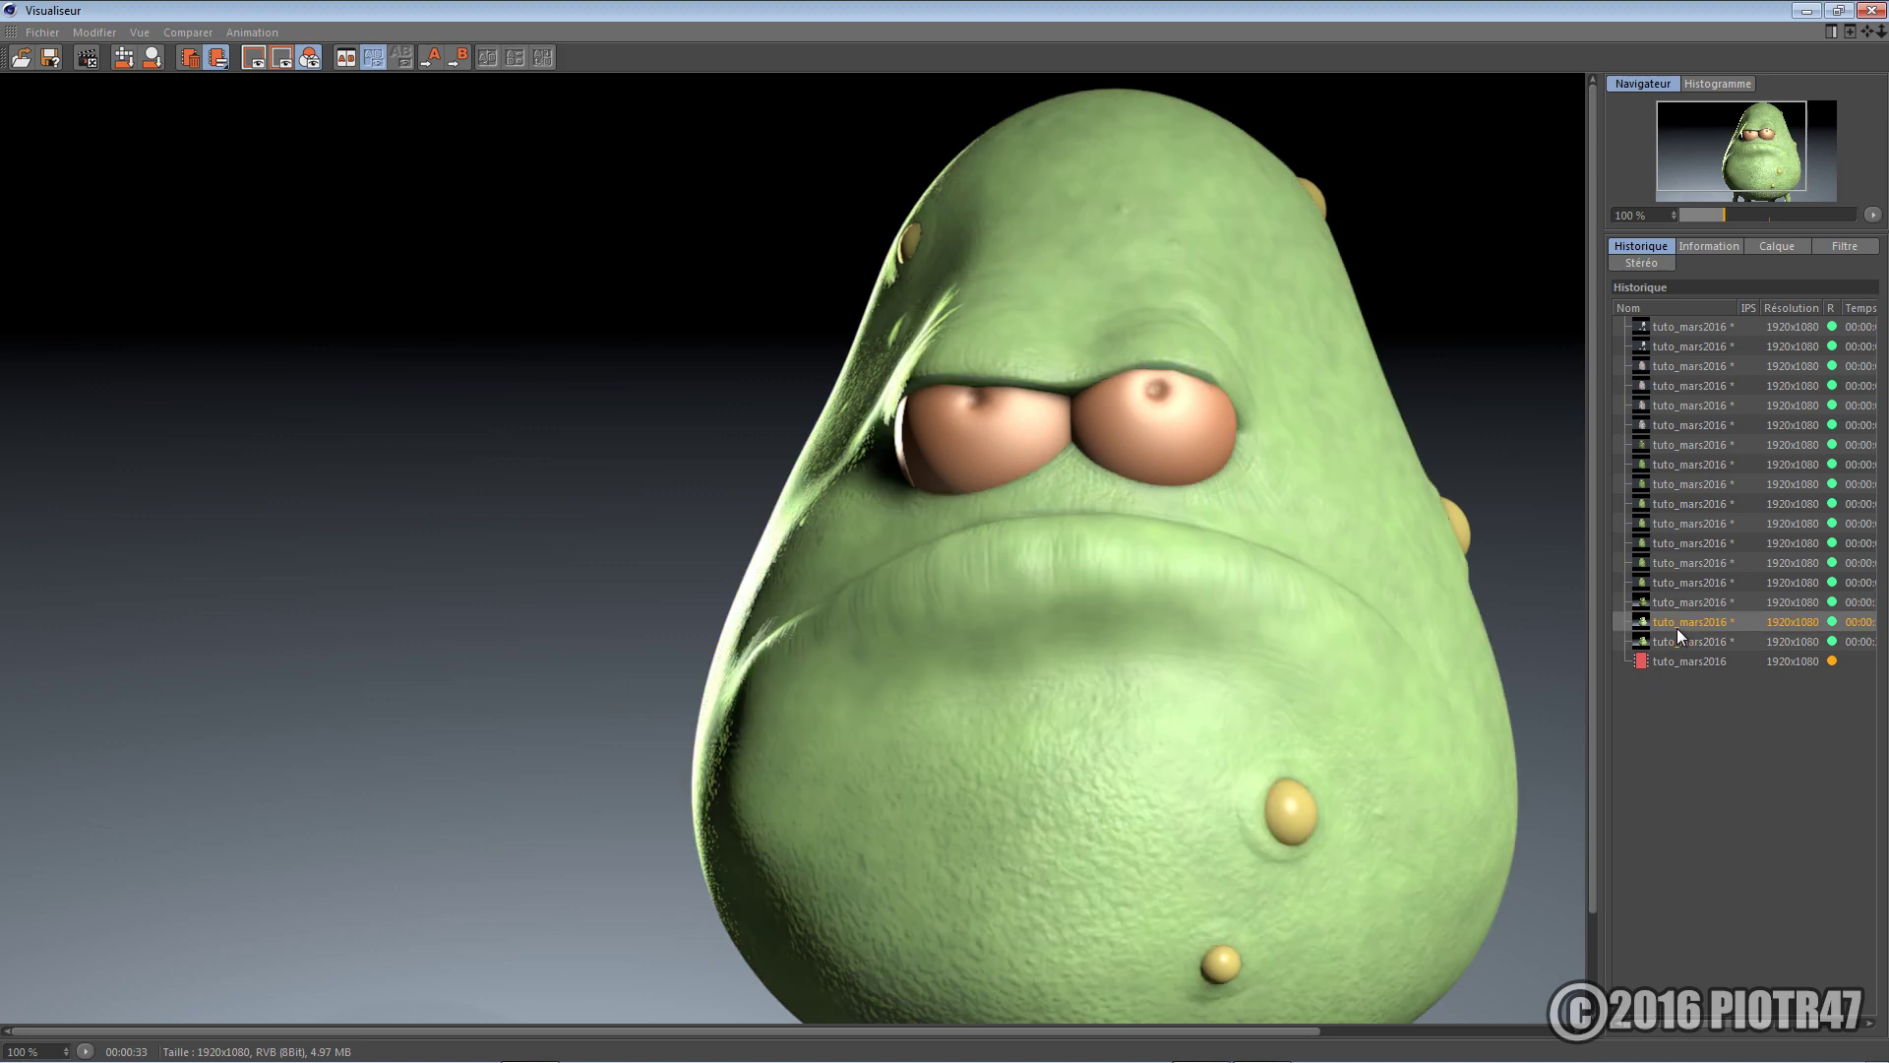
key(Delete)
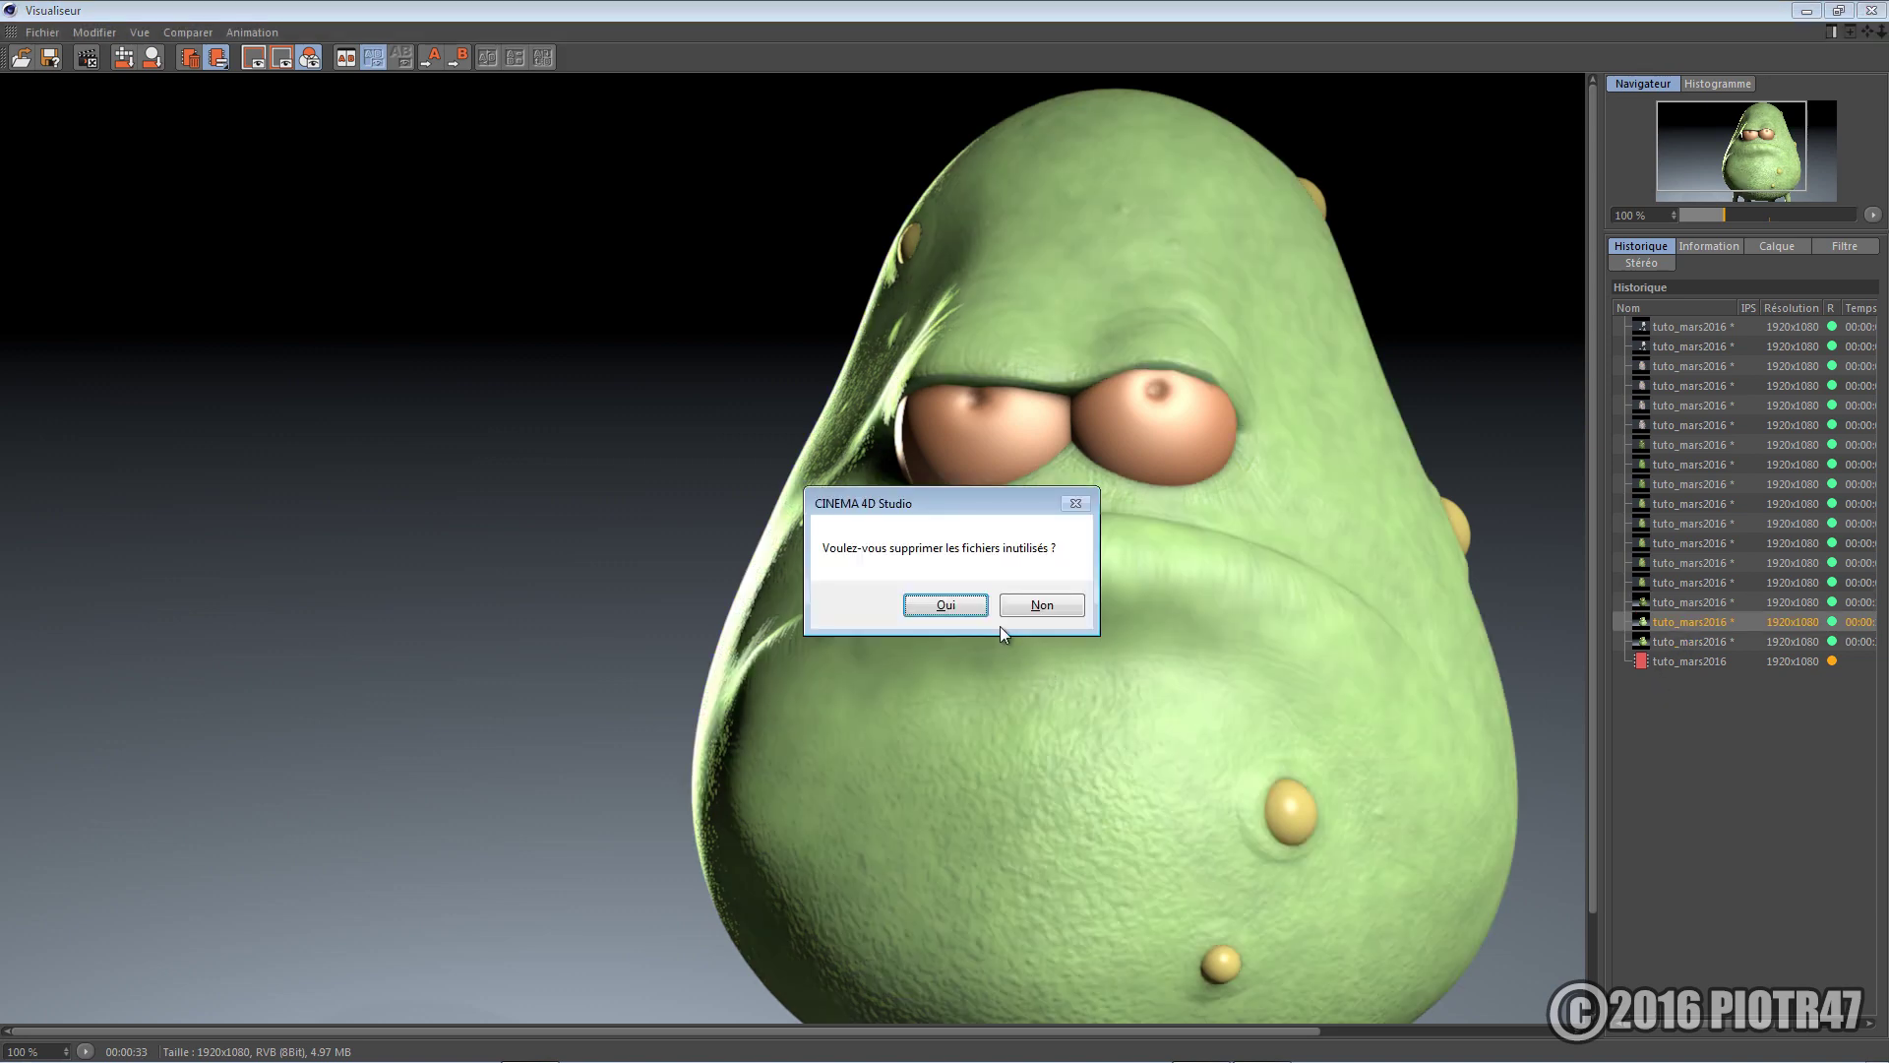
click(970, 601)
click(1689, 620)
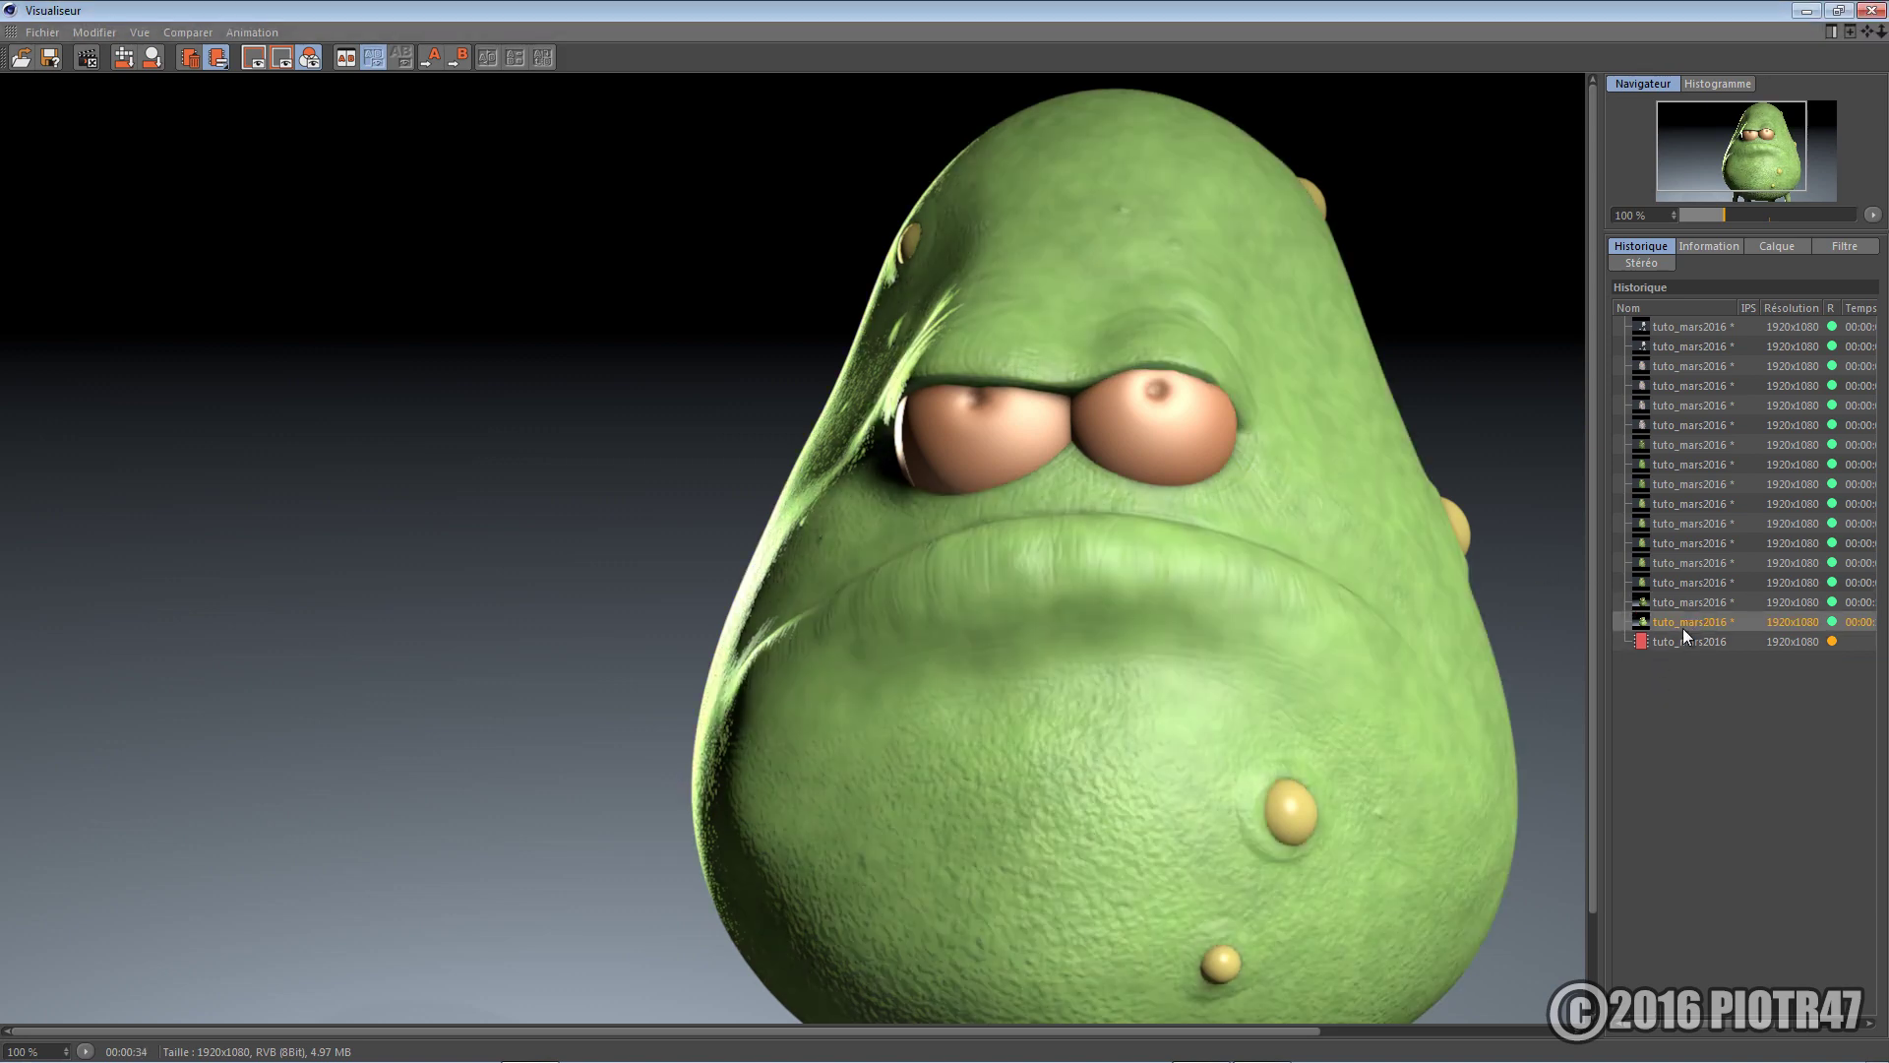
key(Delete)
key(Return)
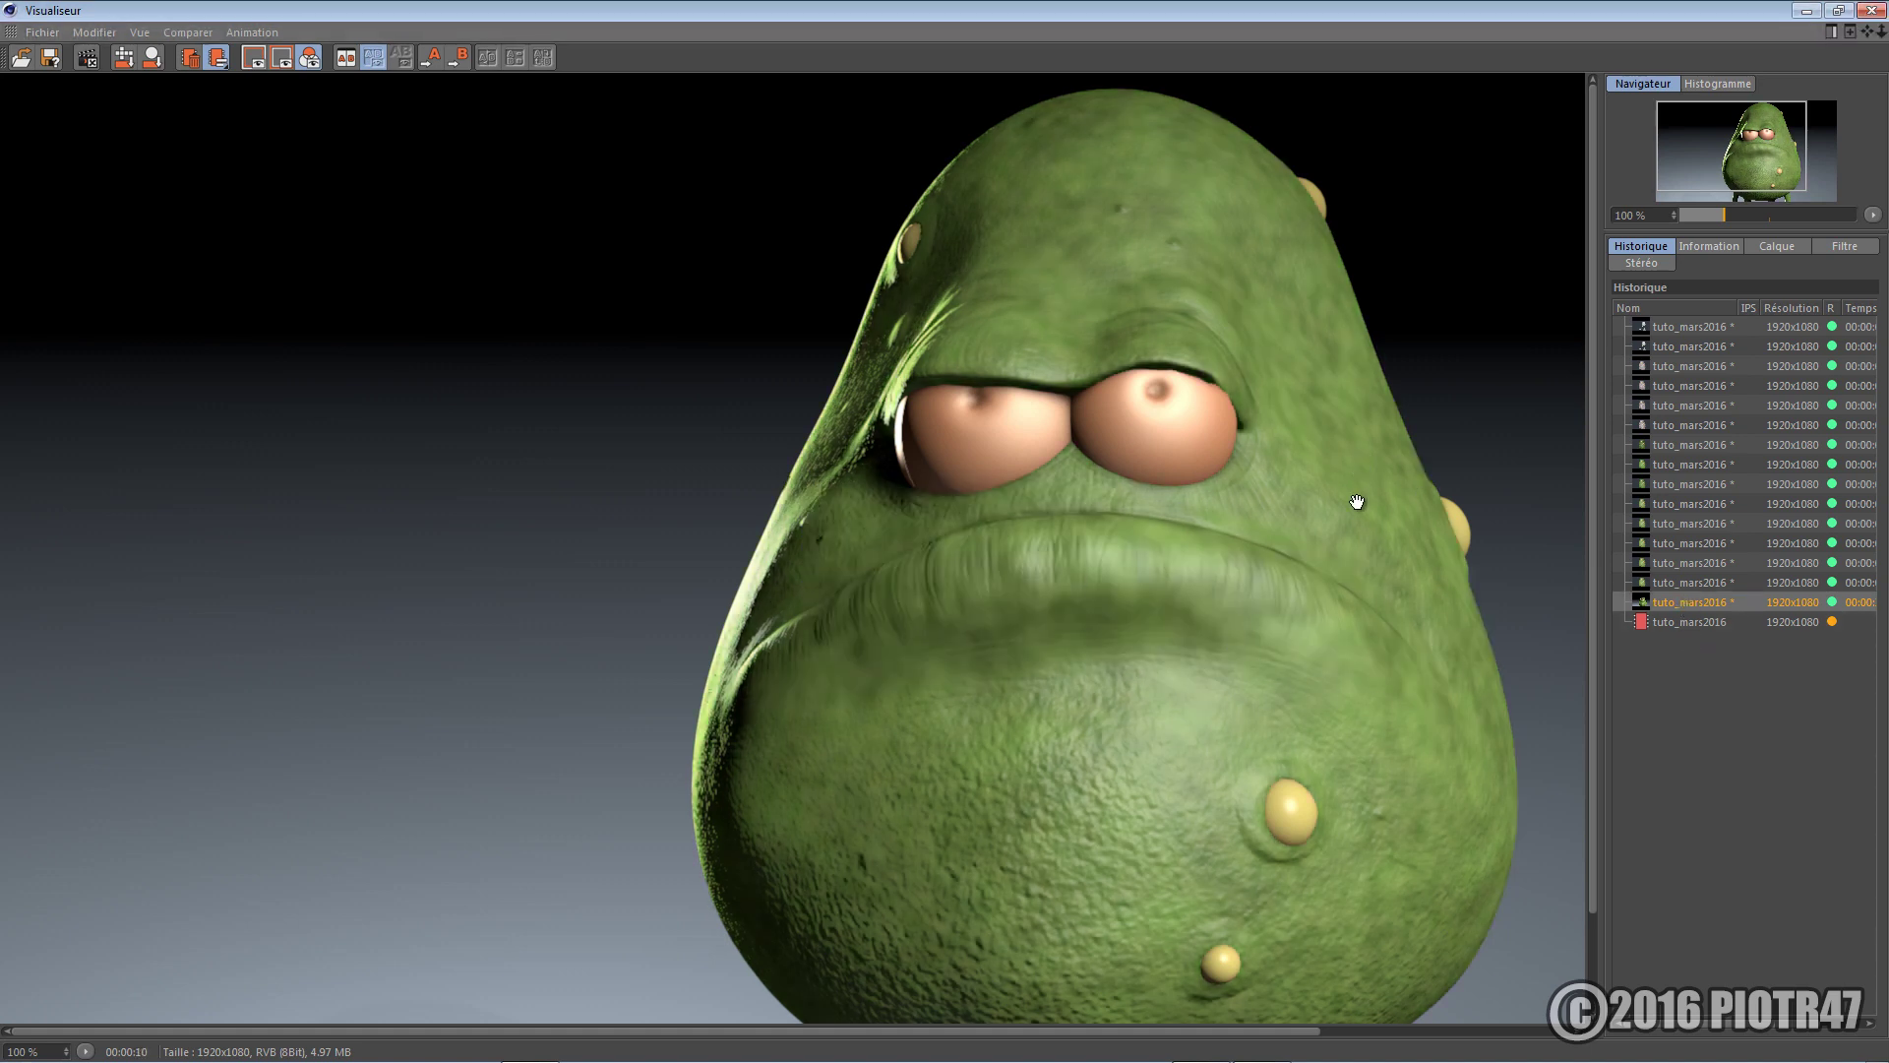
Compare the new noise-varied scattering render with the render made without subsurface scattering, then return to the scene
click(1687, 621)
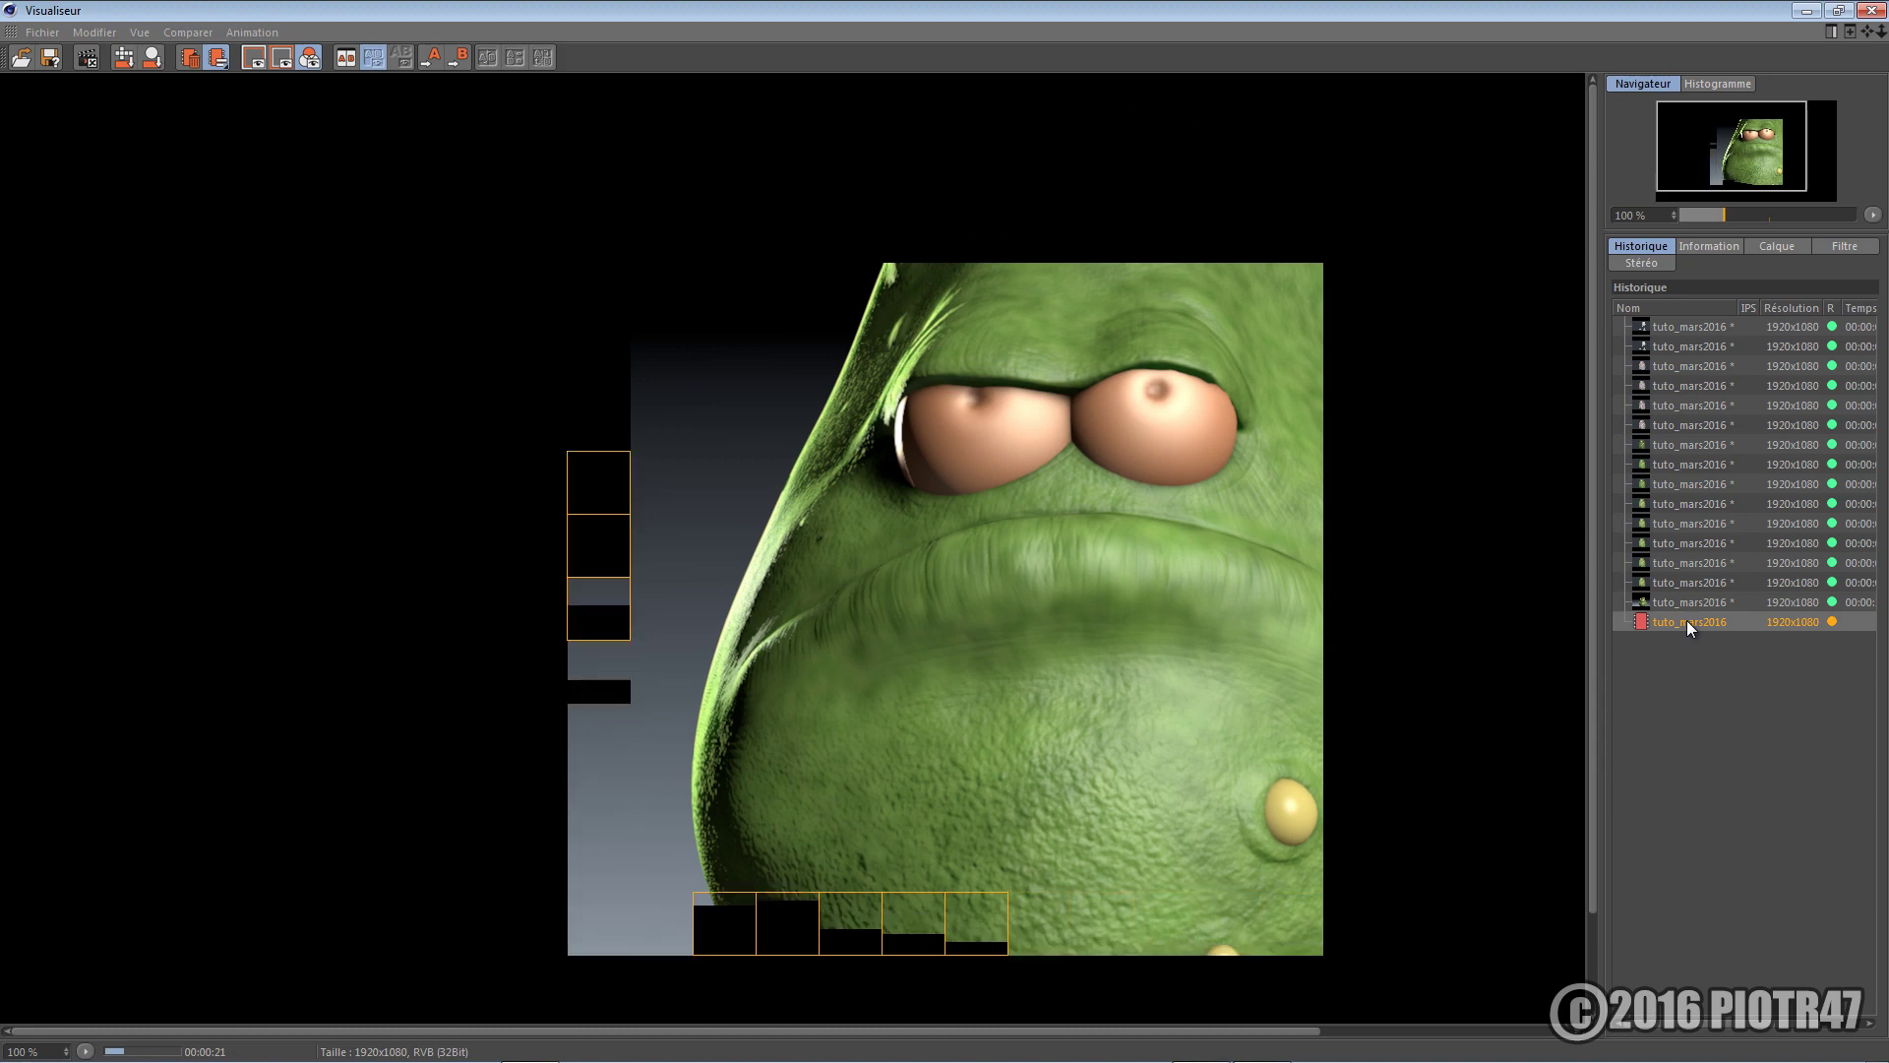
click(1679, 605)
click(1679, 624)
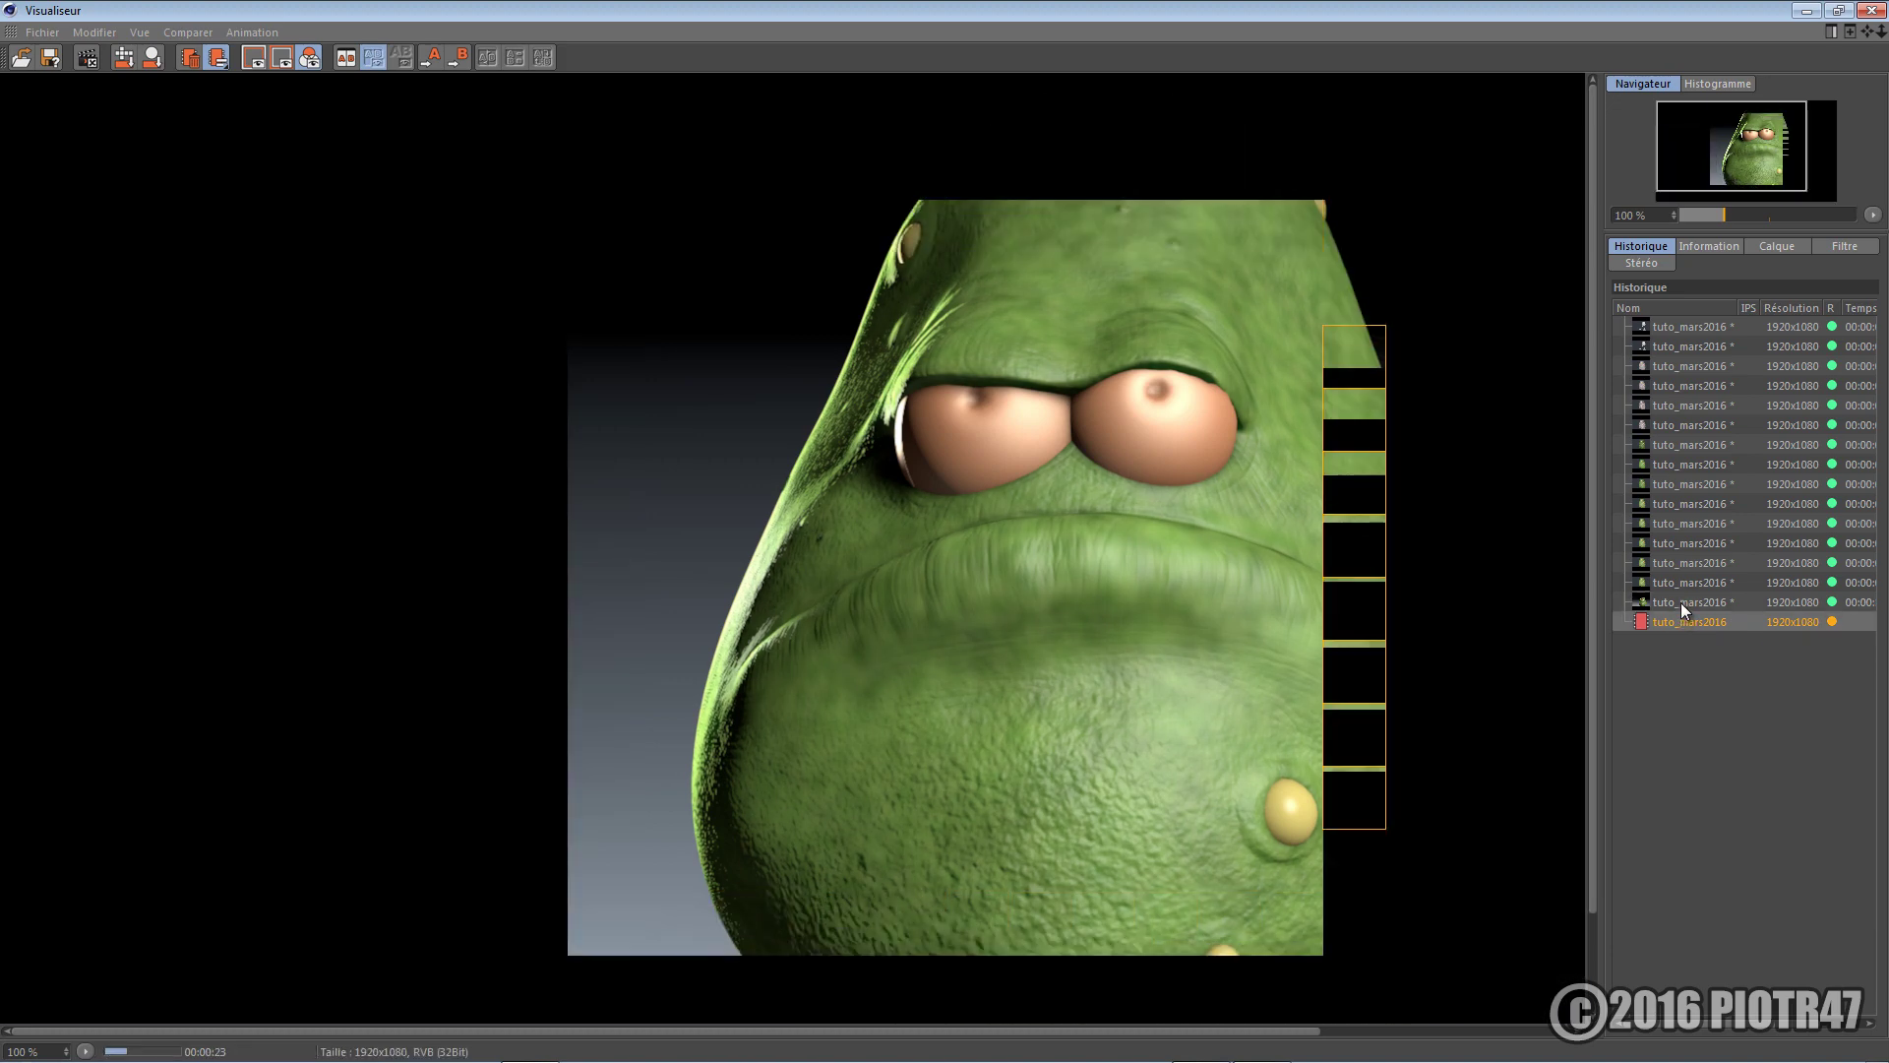
click(1681, 602)
click(1676, 620)
click(1685, 606)
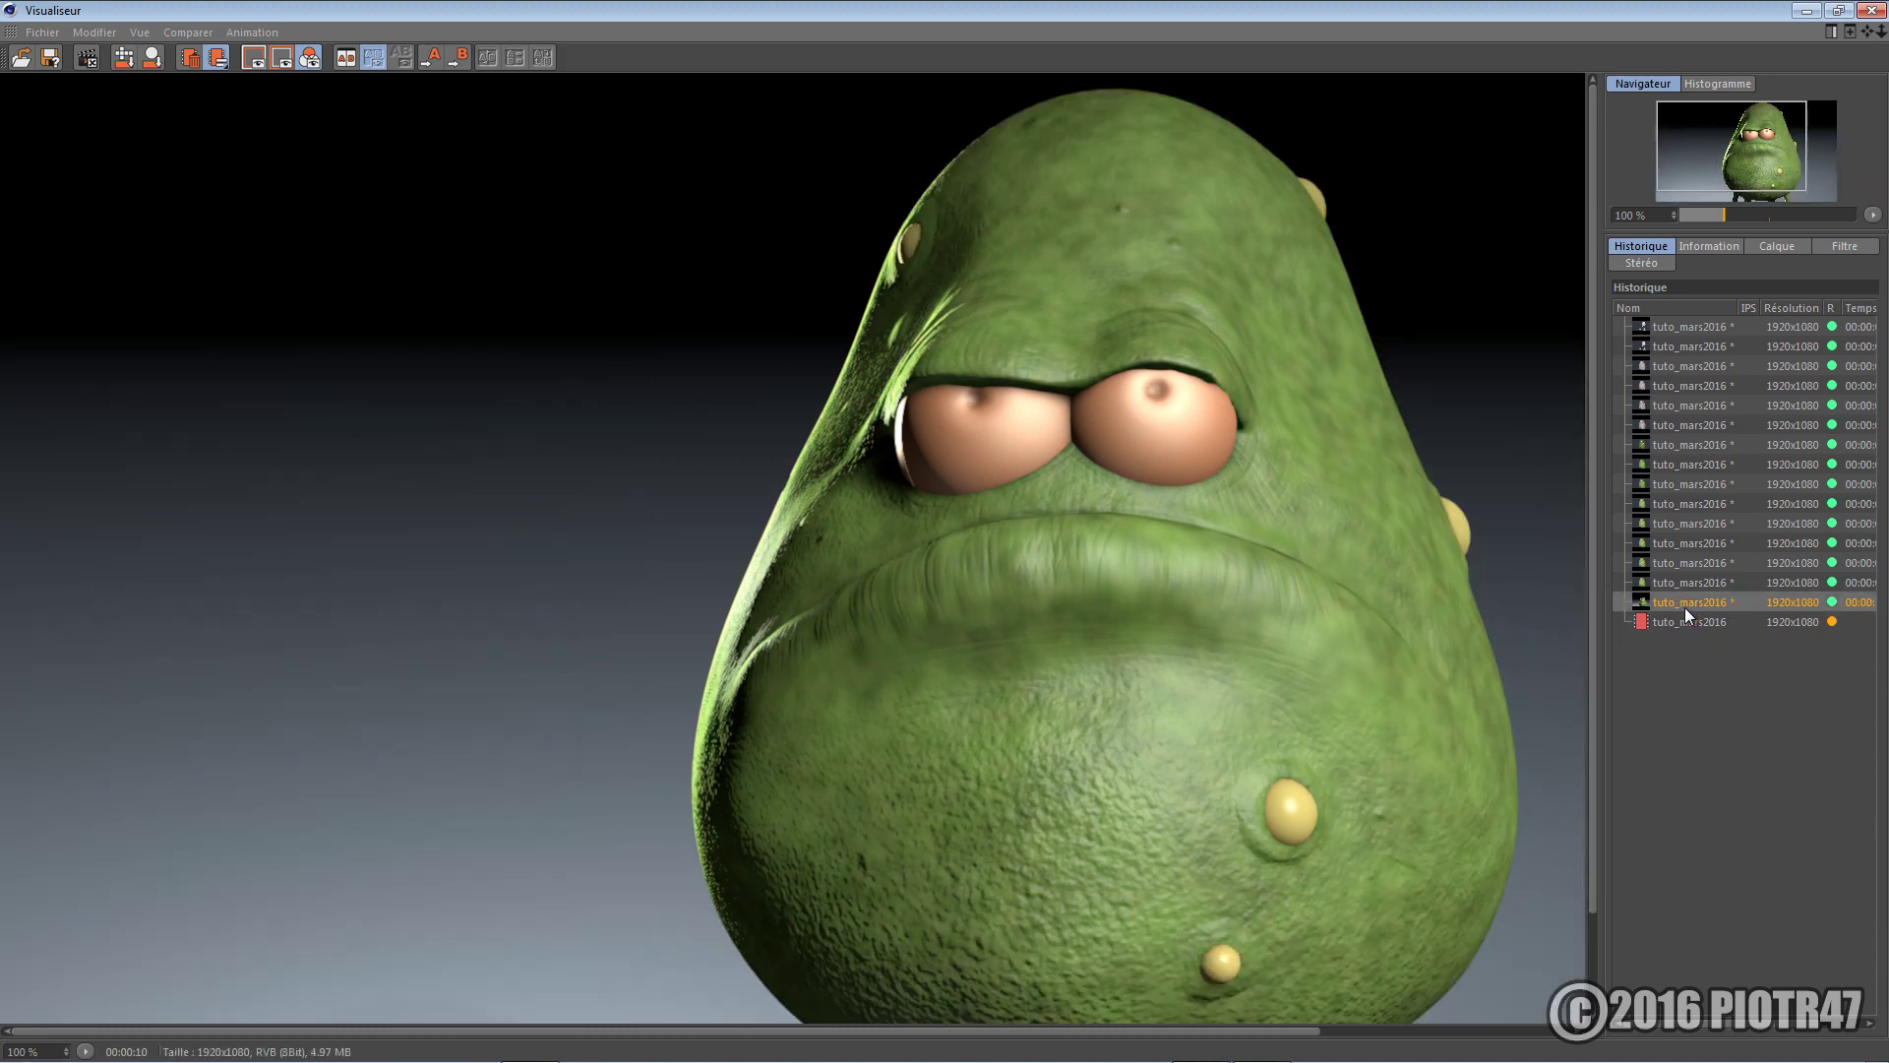
click(1684, 624)
click(1687, 605)
click(1687, 623)
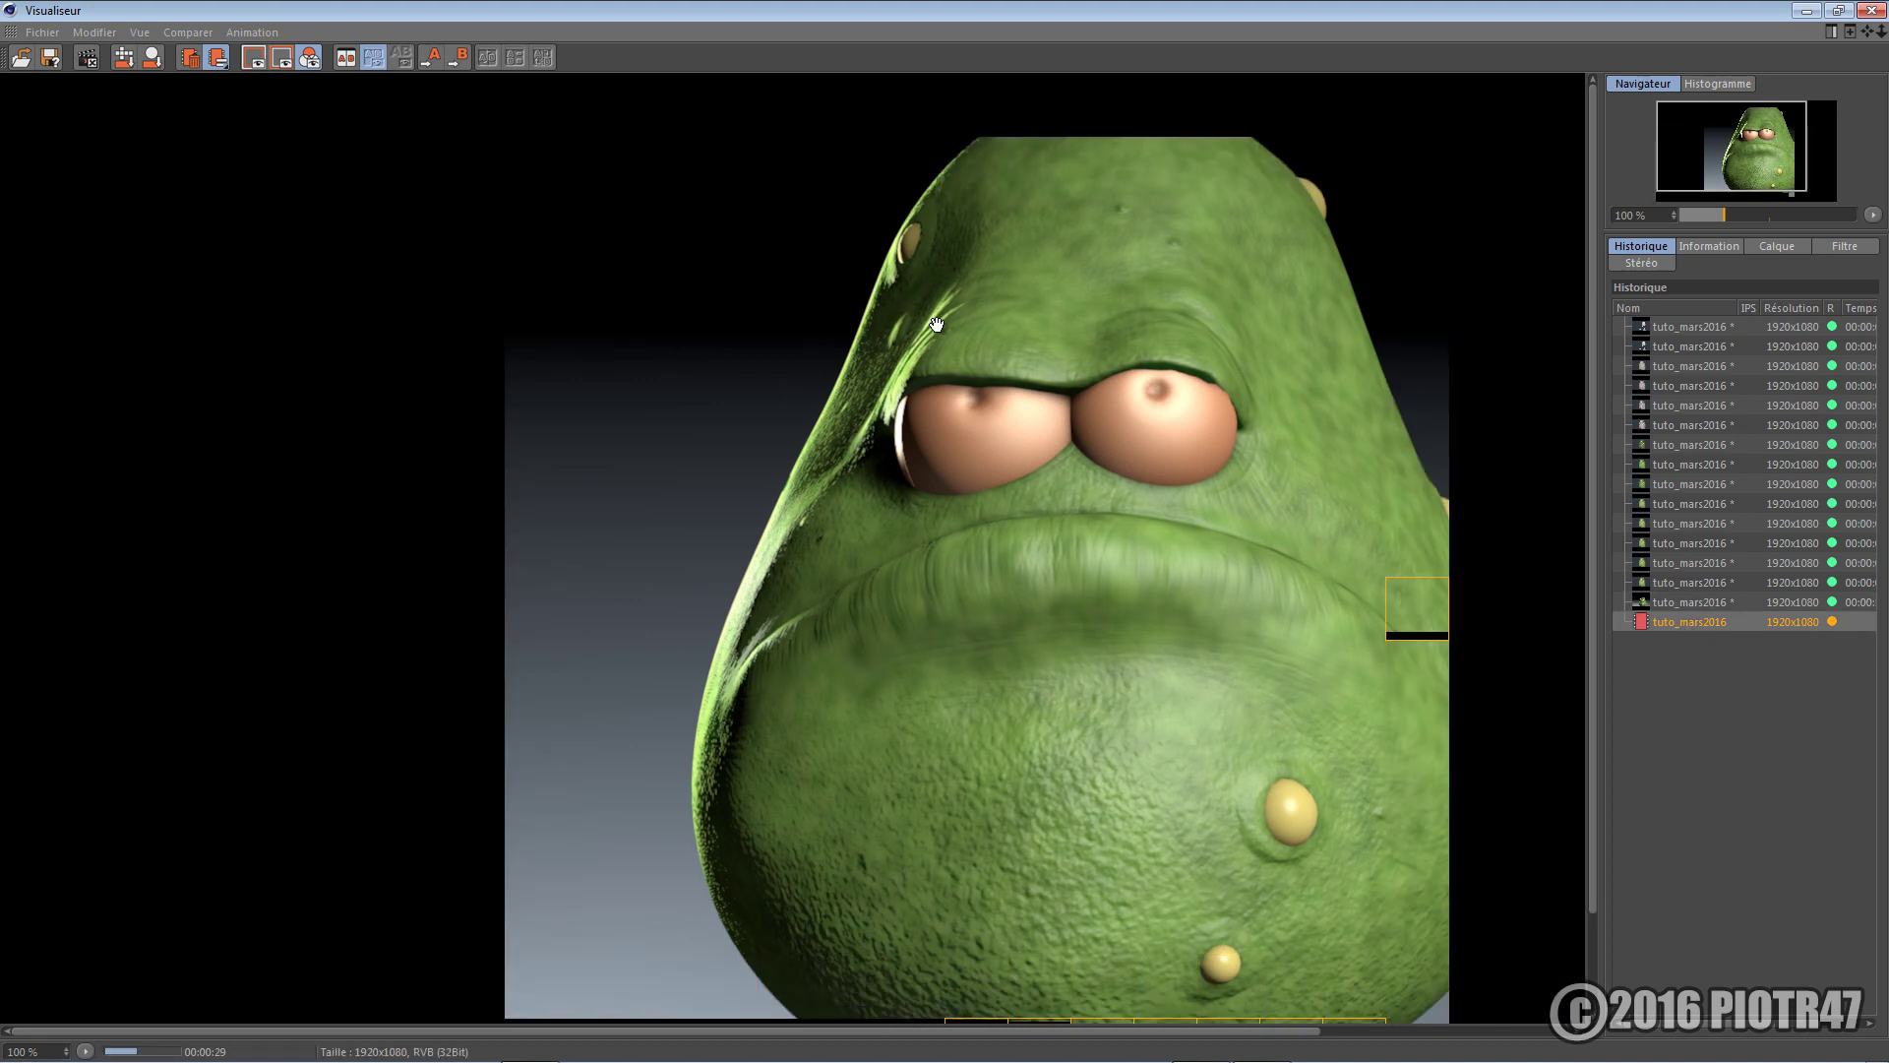
click(1685, 605)
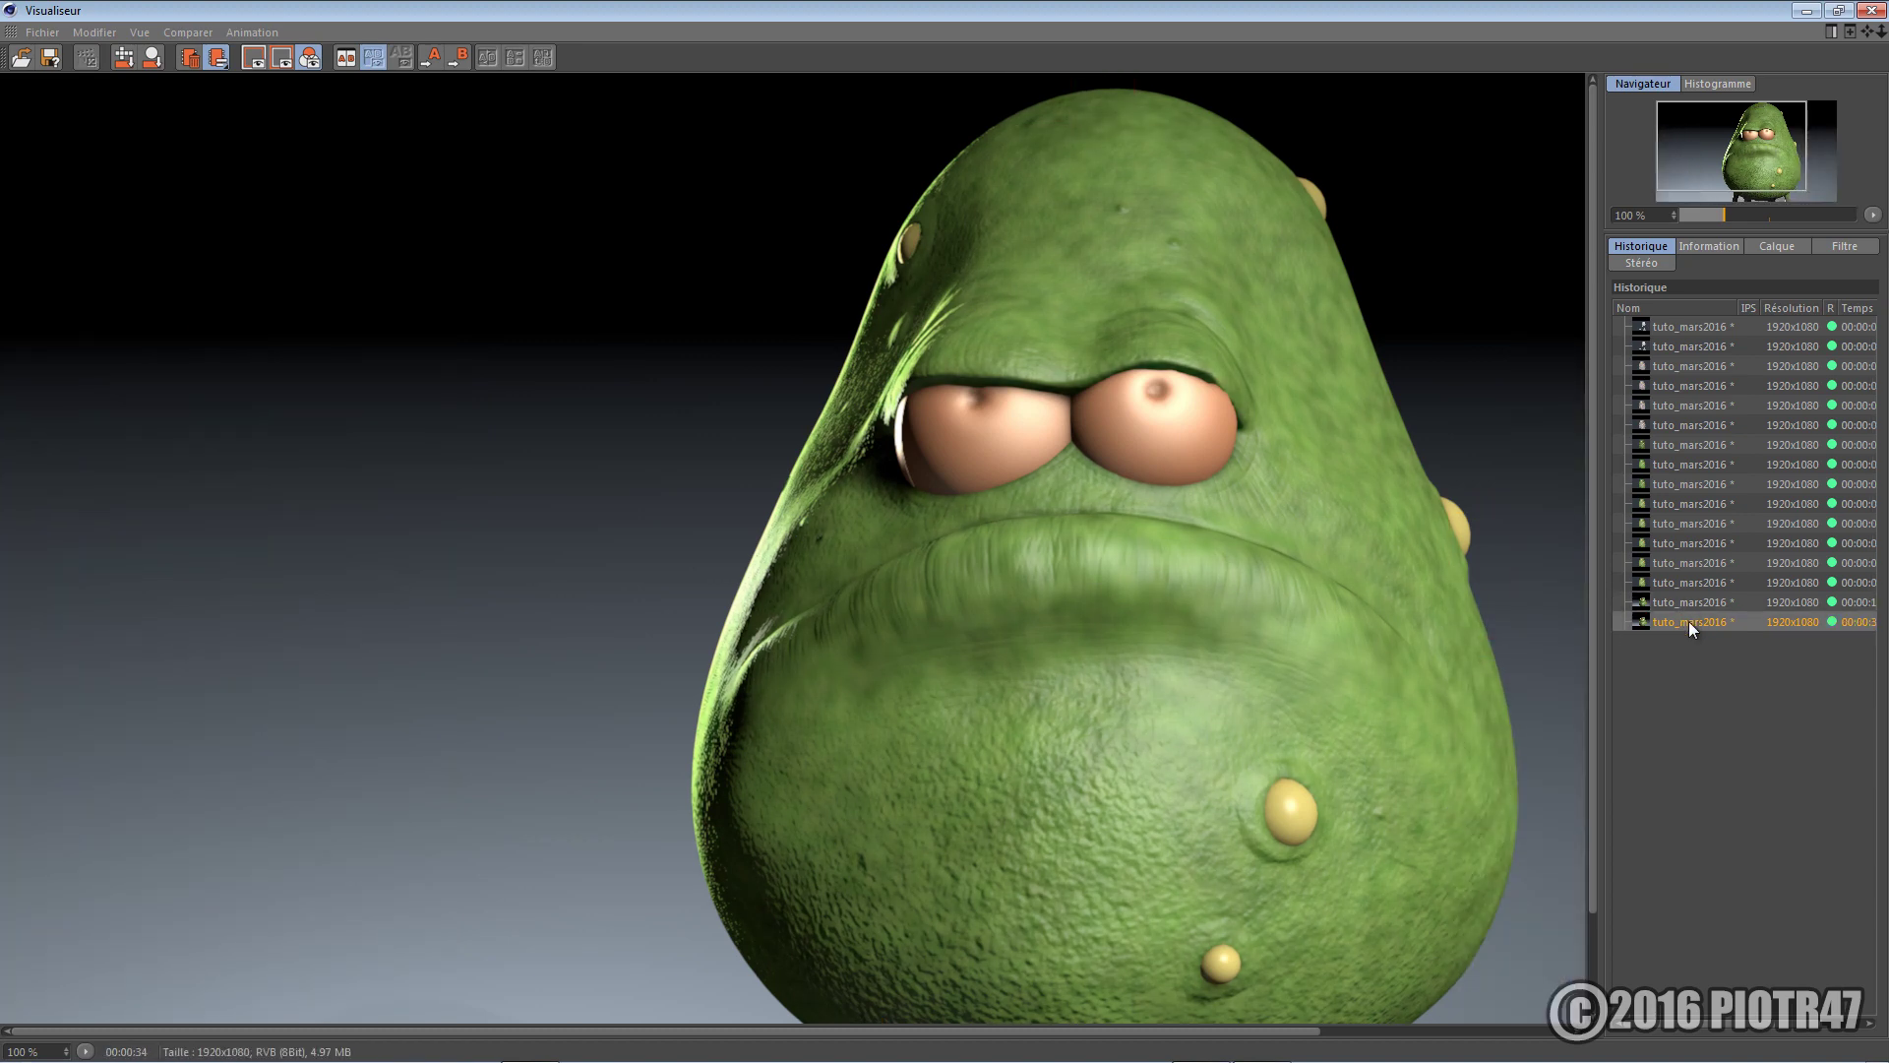
click(1691, 624)
click(1807, 11)
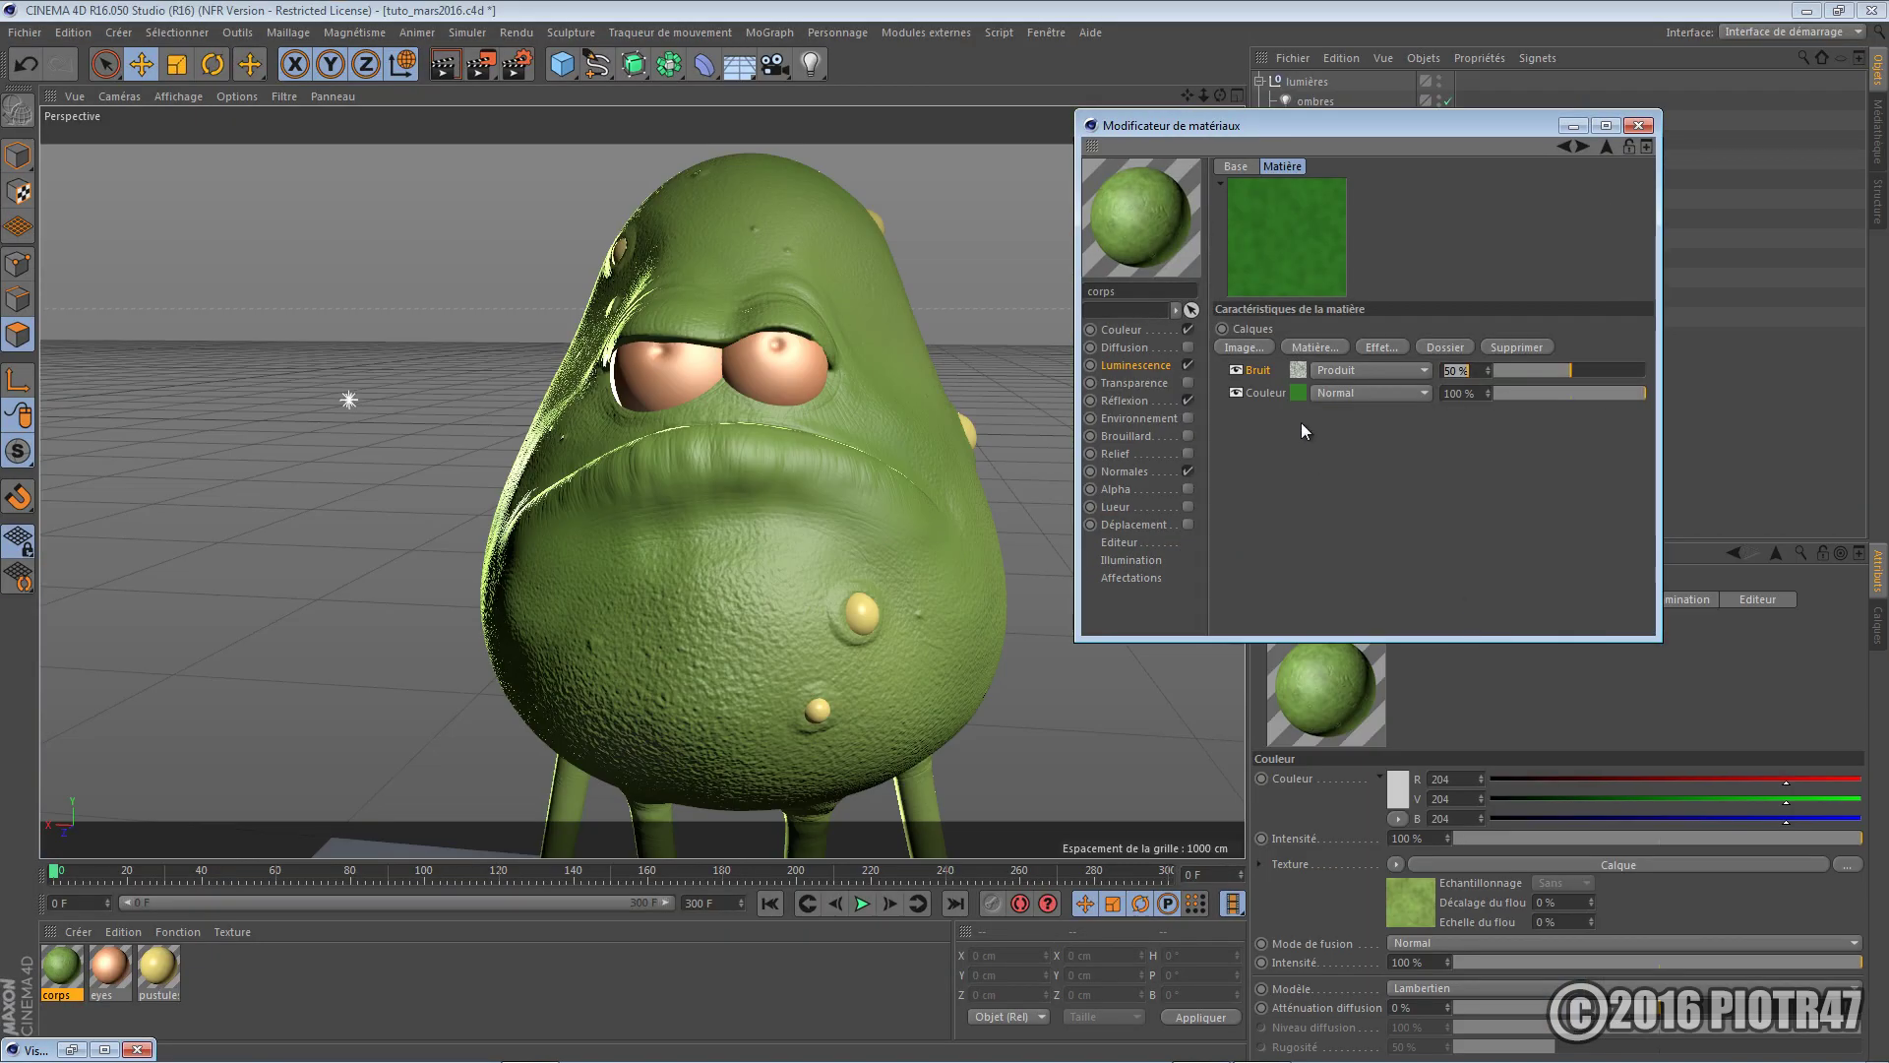
Set the Couleur layer of the scattering shader to a brighter green, RGB 62, 169, 43
click(1299, 393)
click(1303, 343)
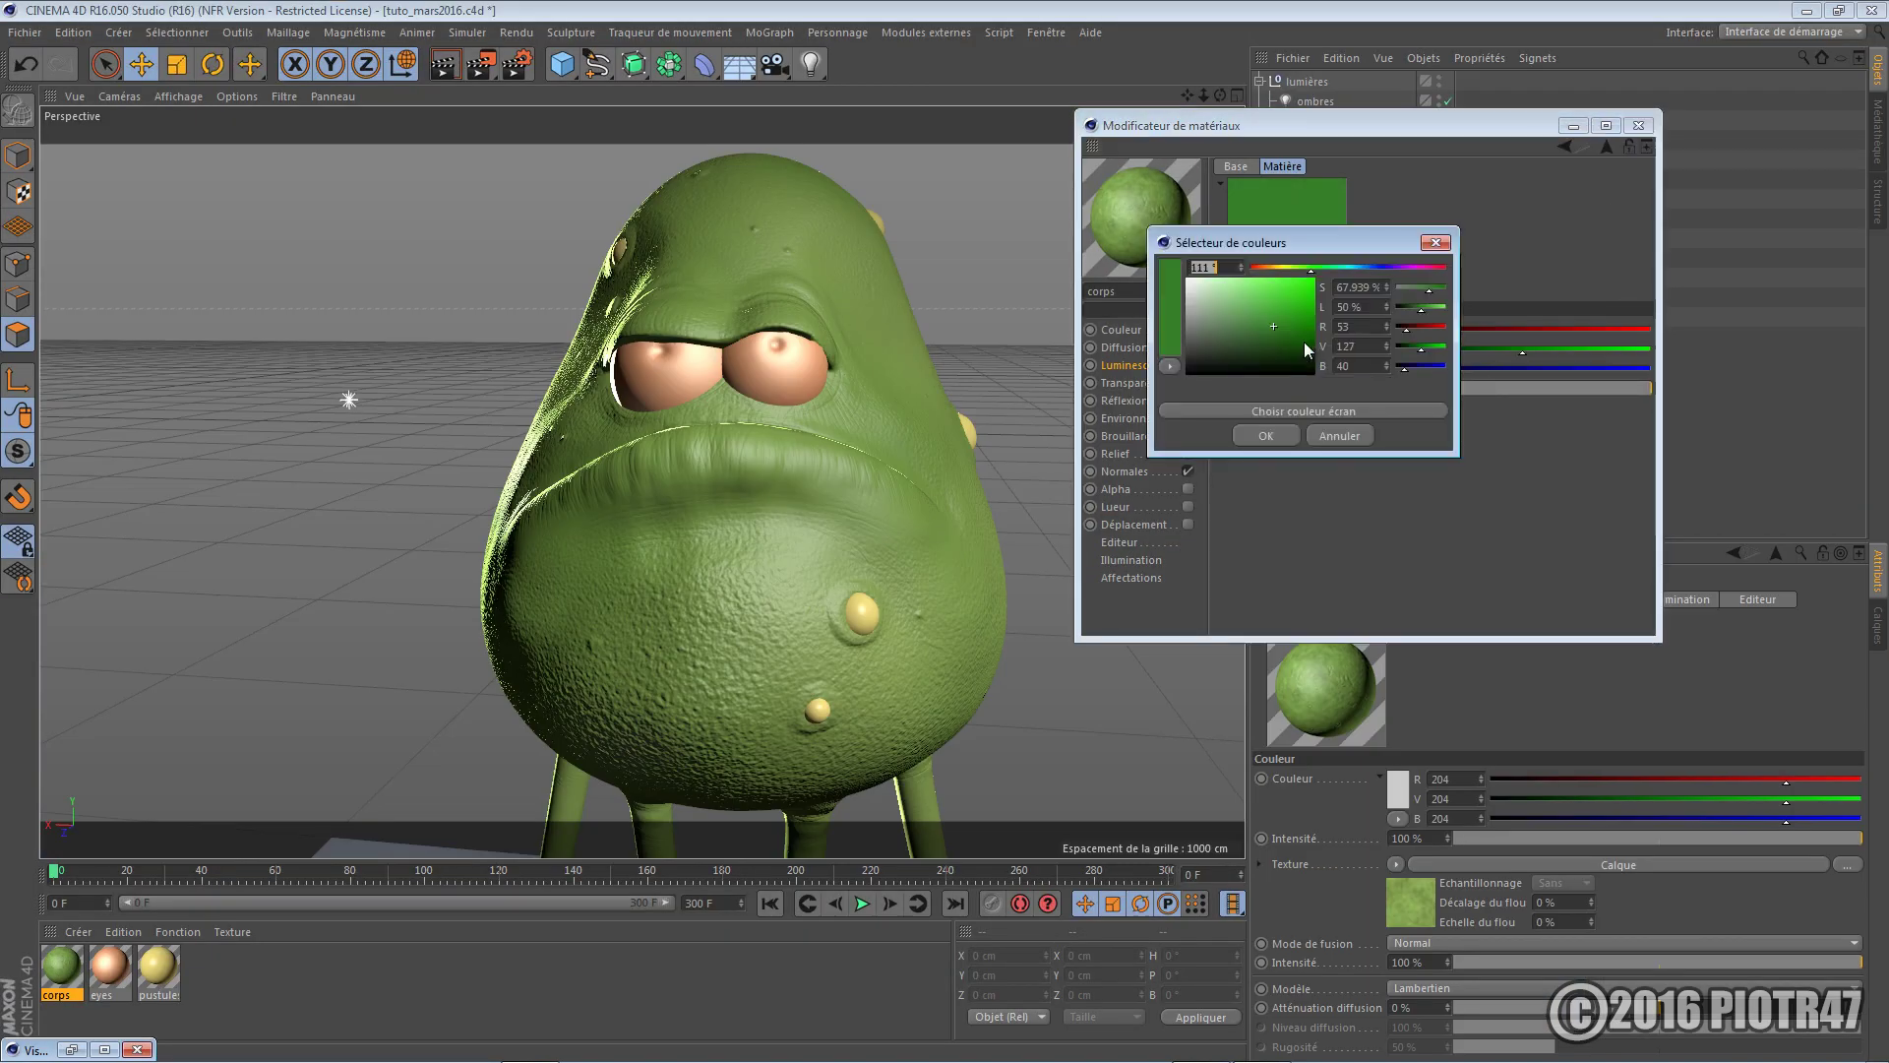
click(1282, 311)
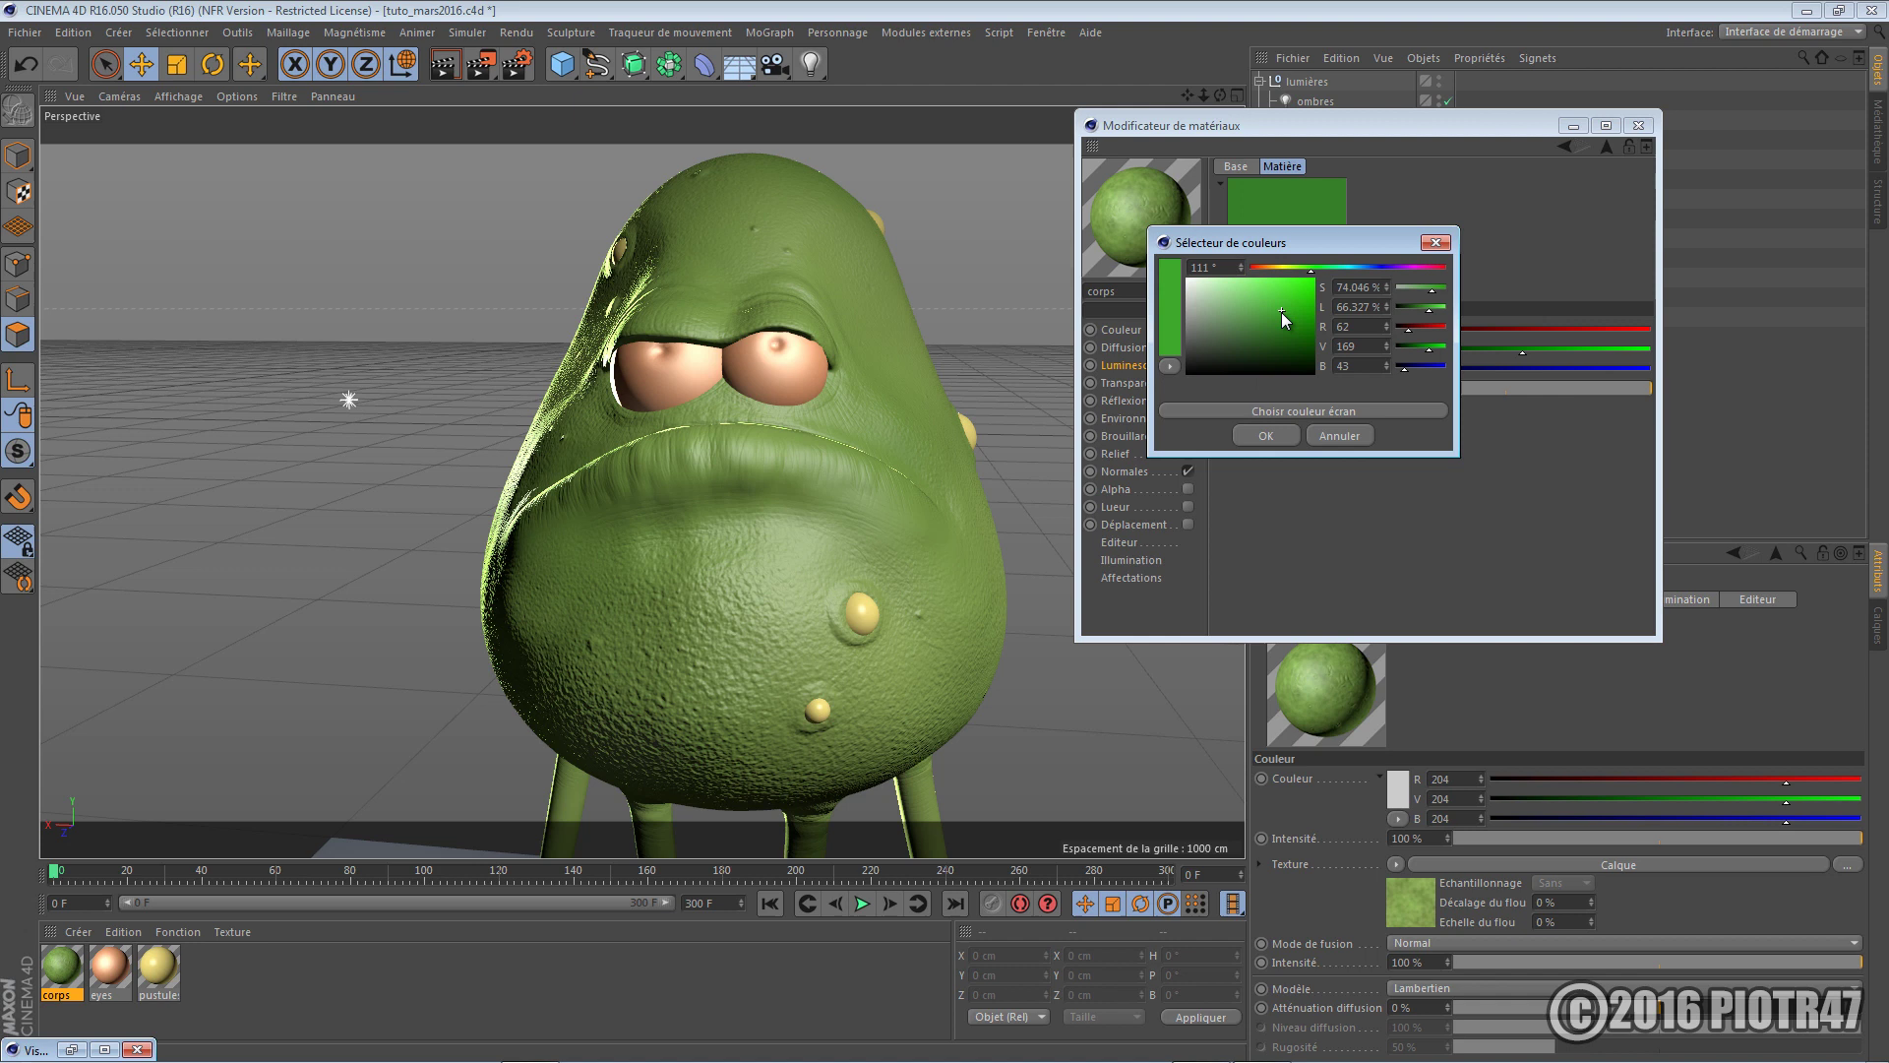
click(1291, 433)
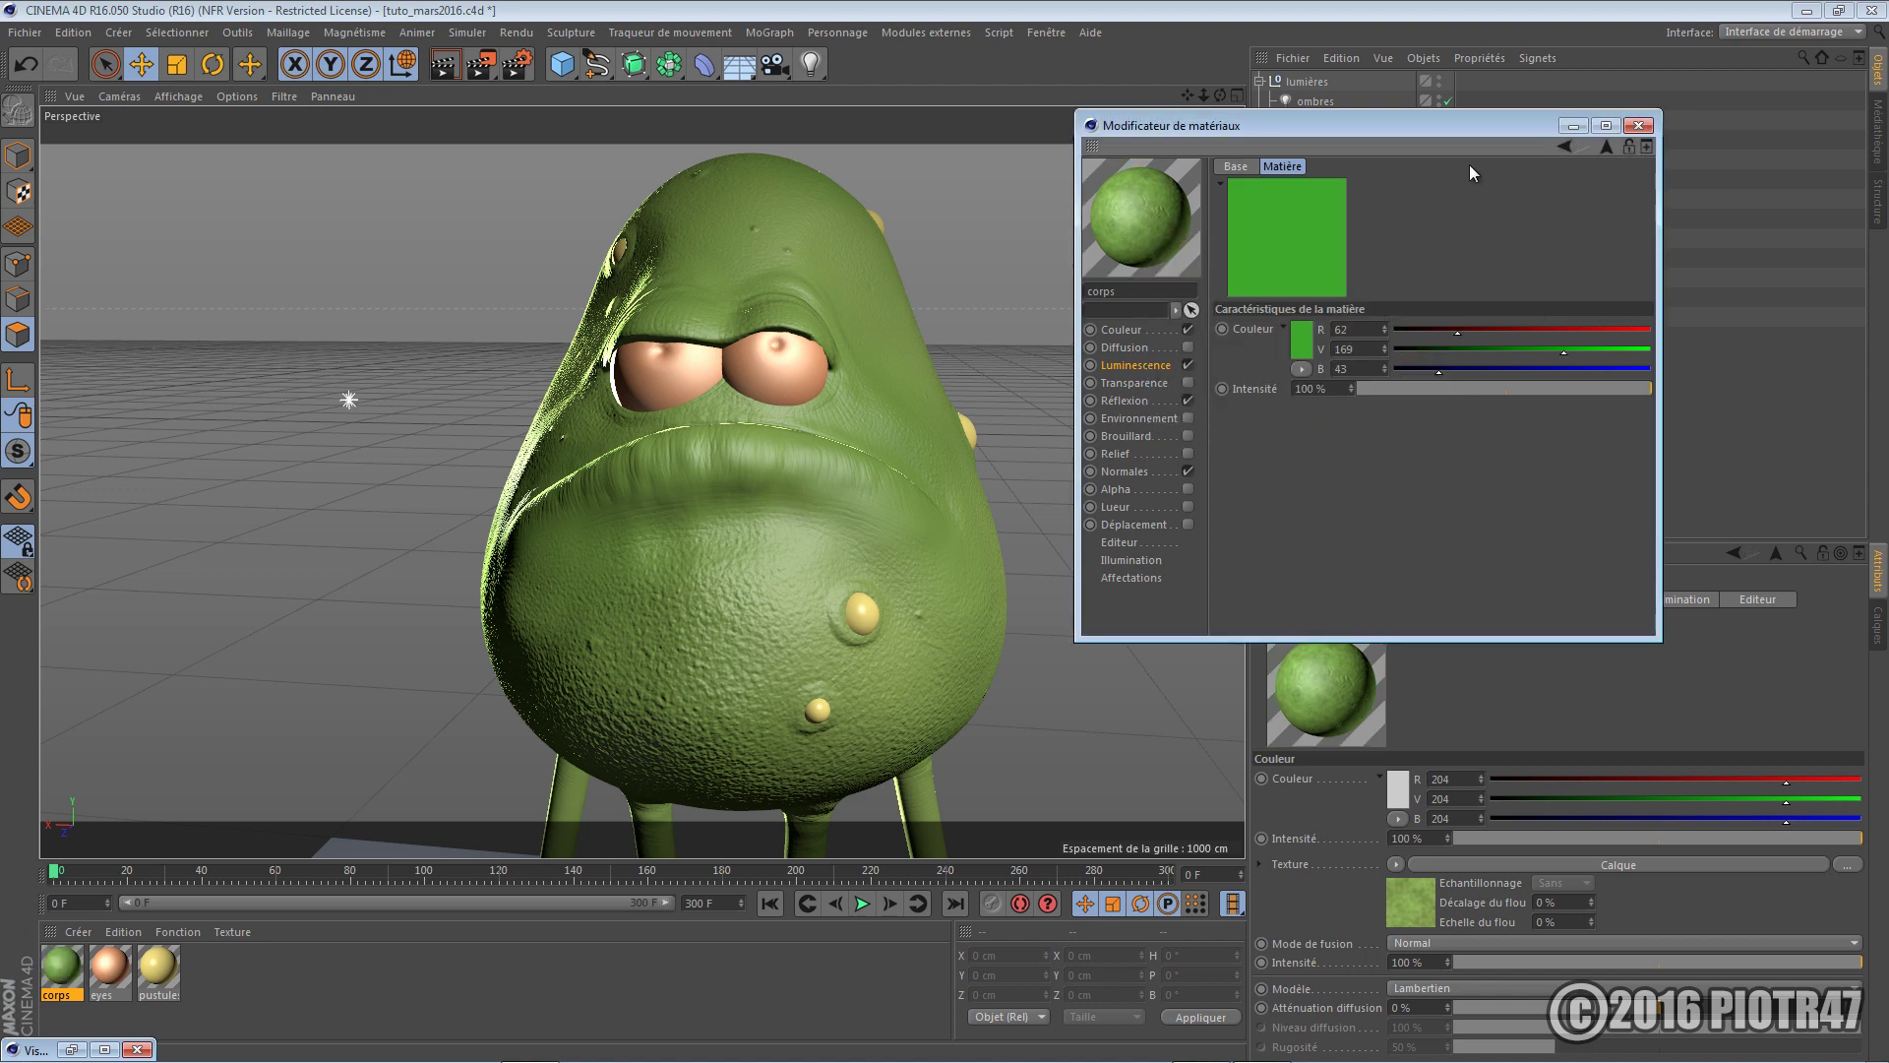
click(1564, 145)
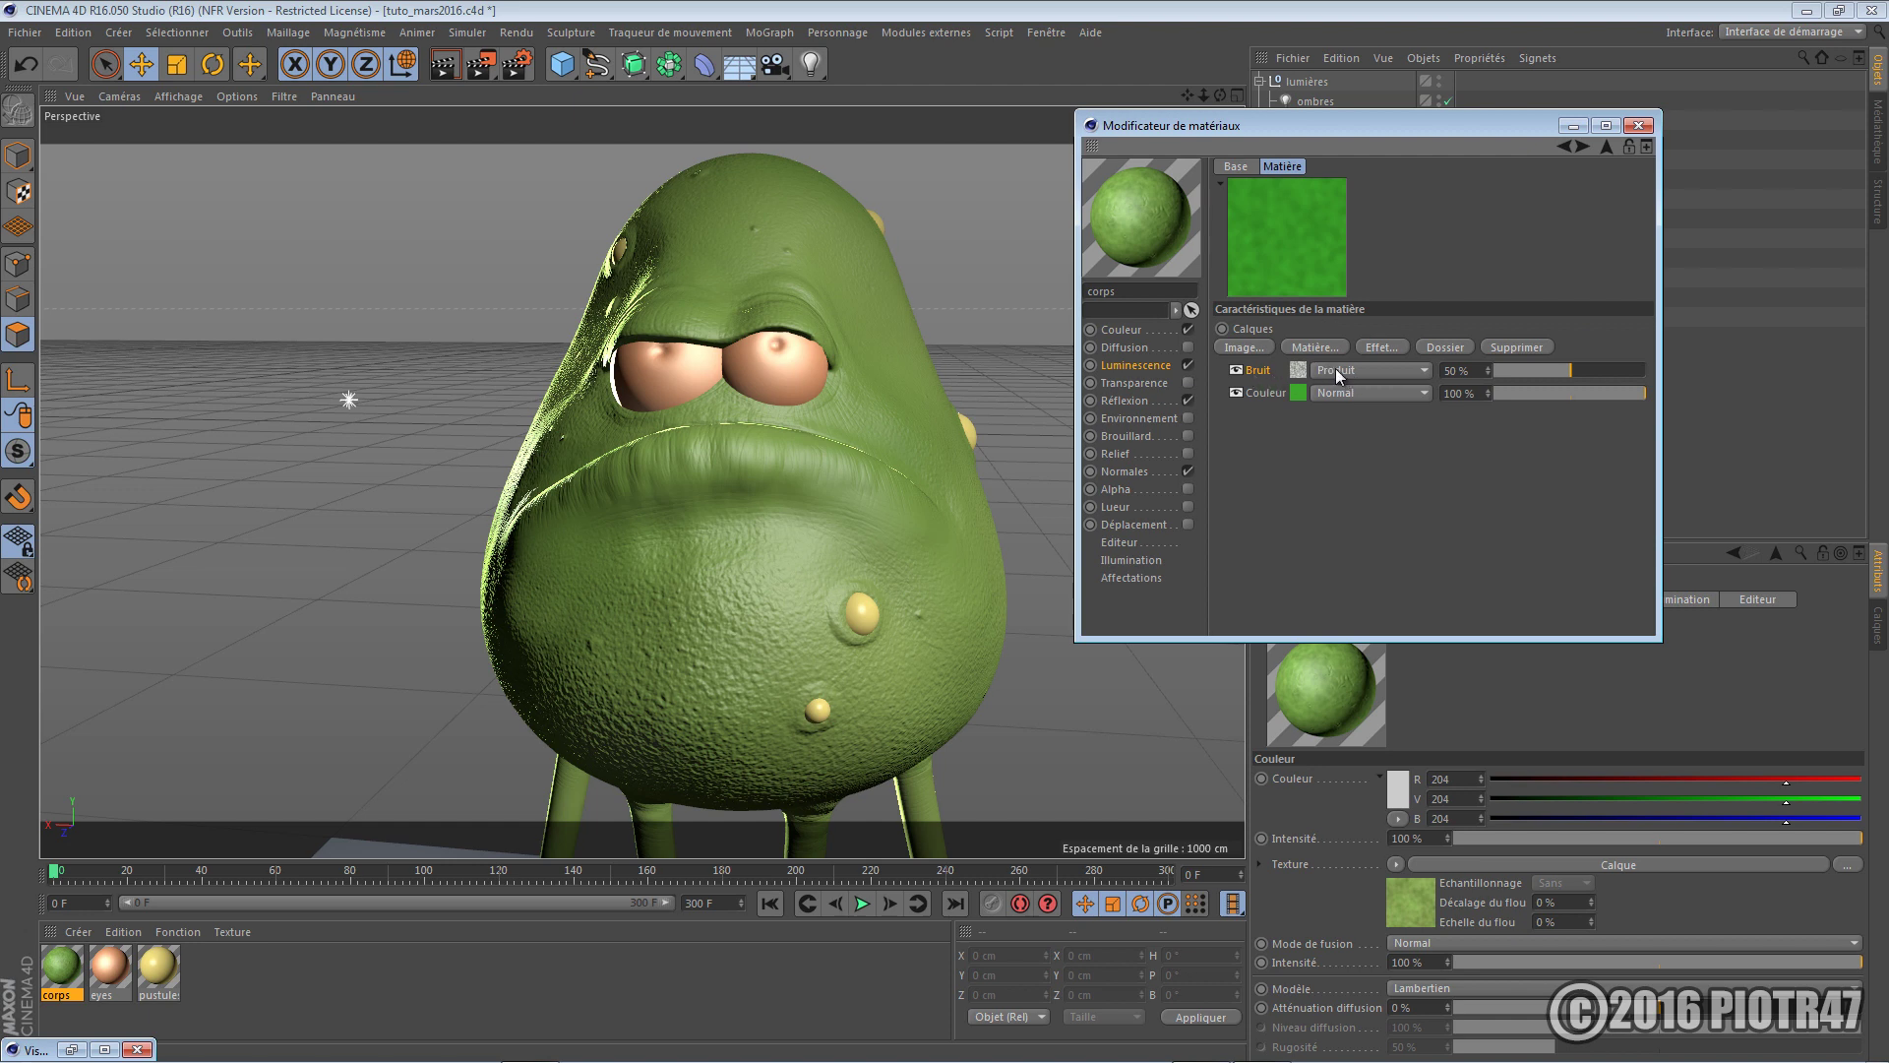
Add a second Bruit layer on top of the scattering shader's layers and open its settings
click(1315, 347)
click(1393, 423)
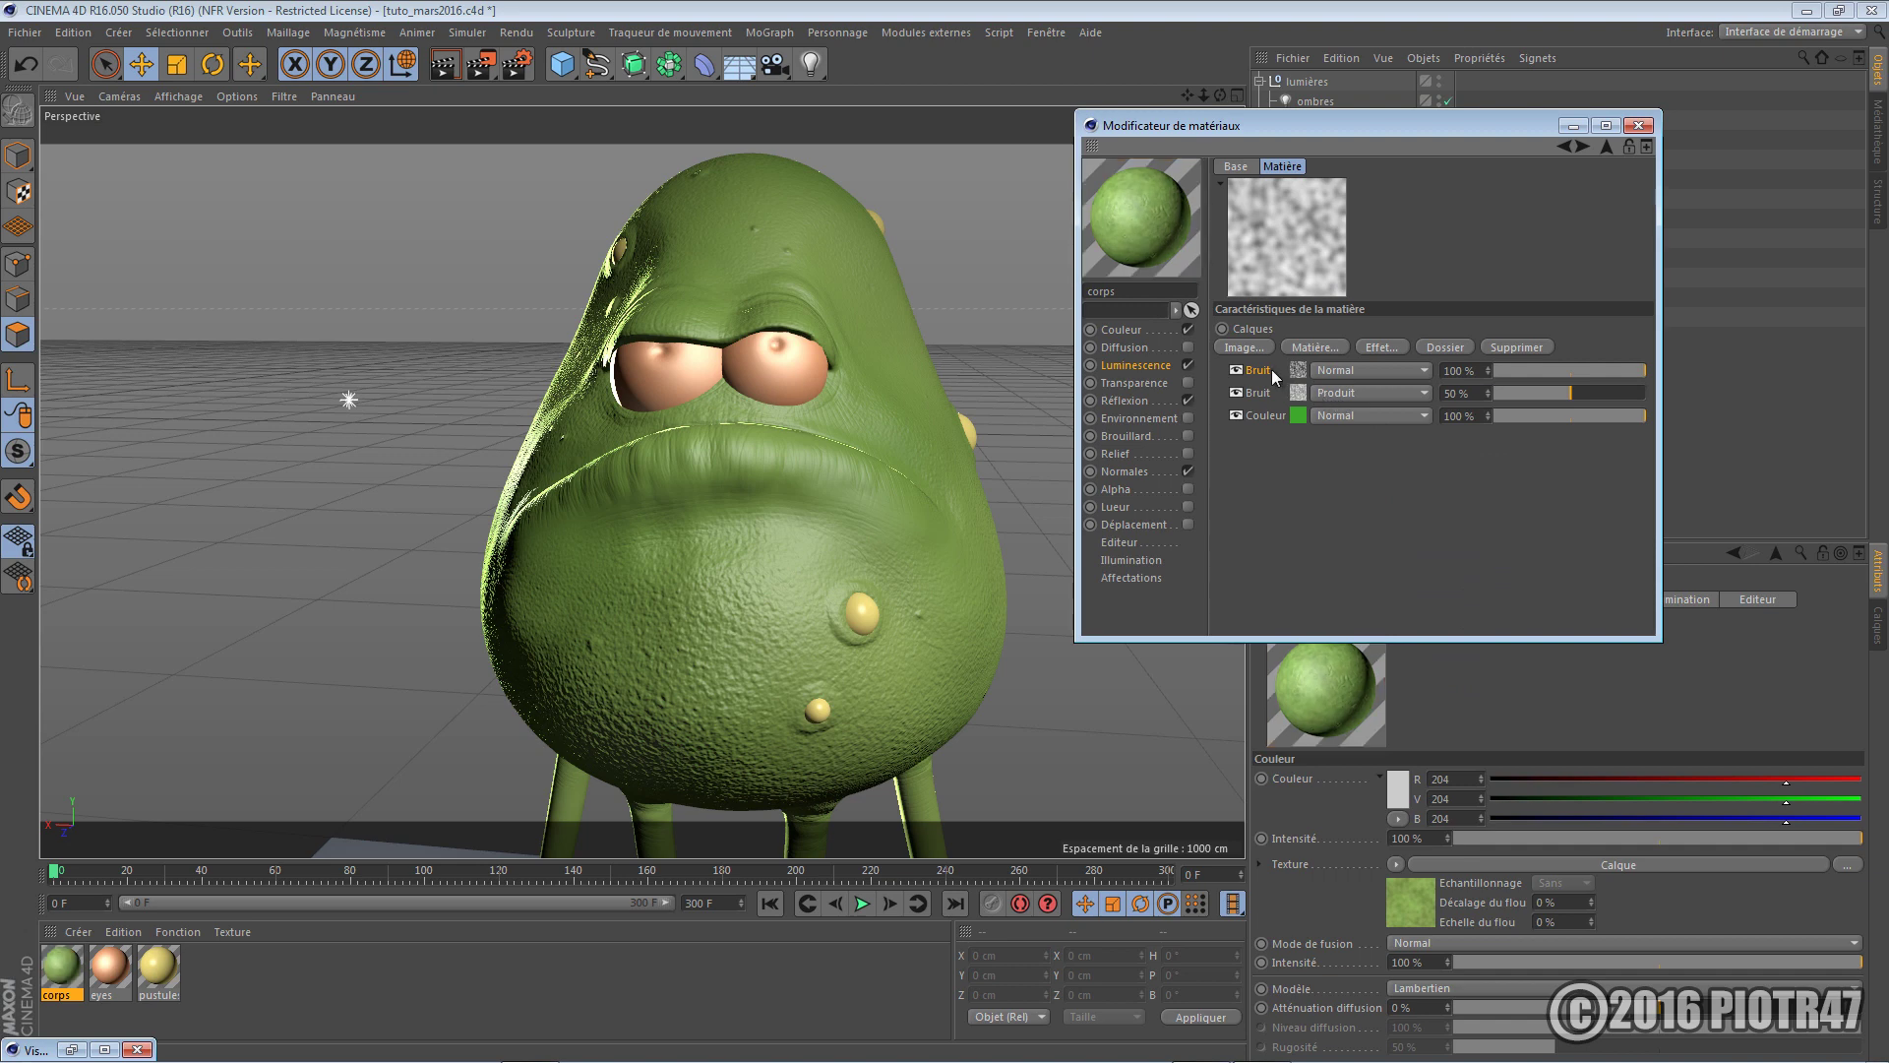
click(1299, 368)
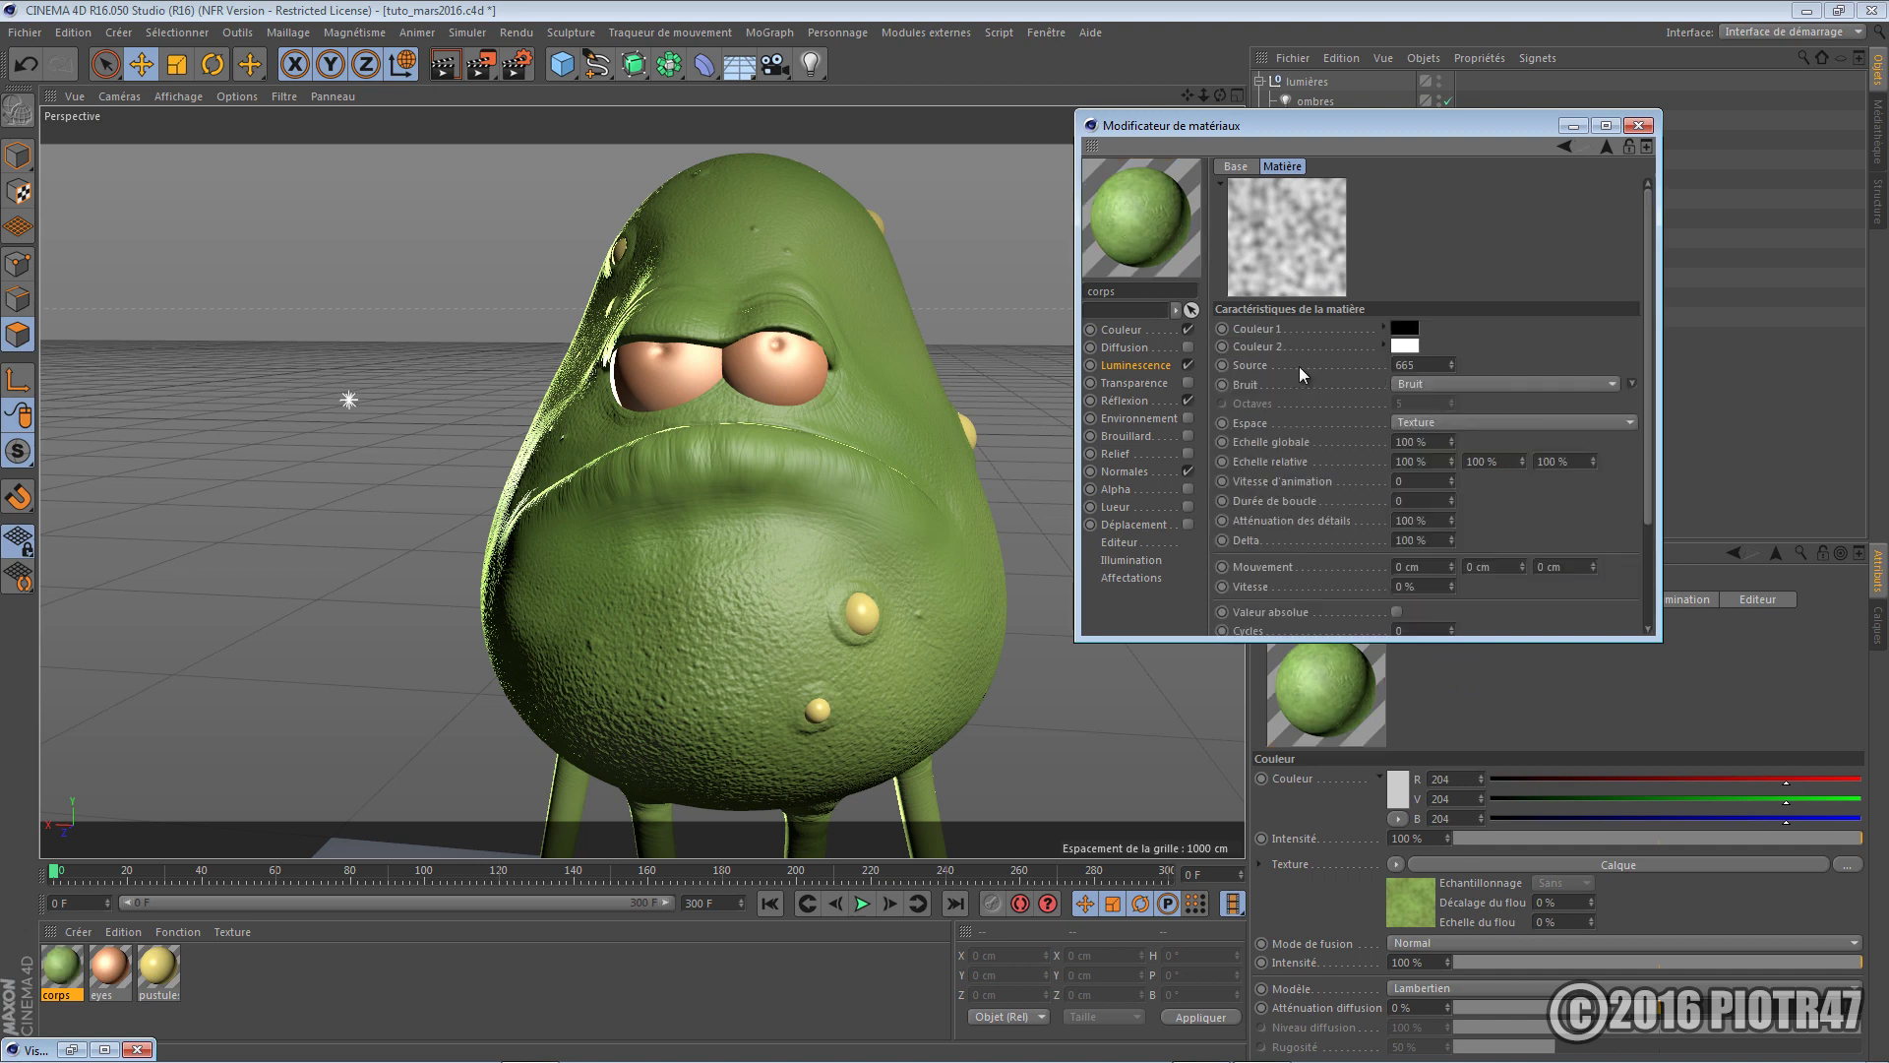
Set the new Bruit layer's Couleur 2 to yellow with a hue of 47° and its noise type to Gazeux
click(1413, 347)
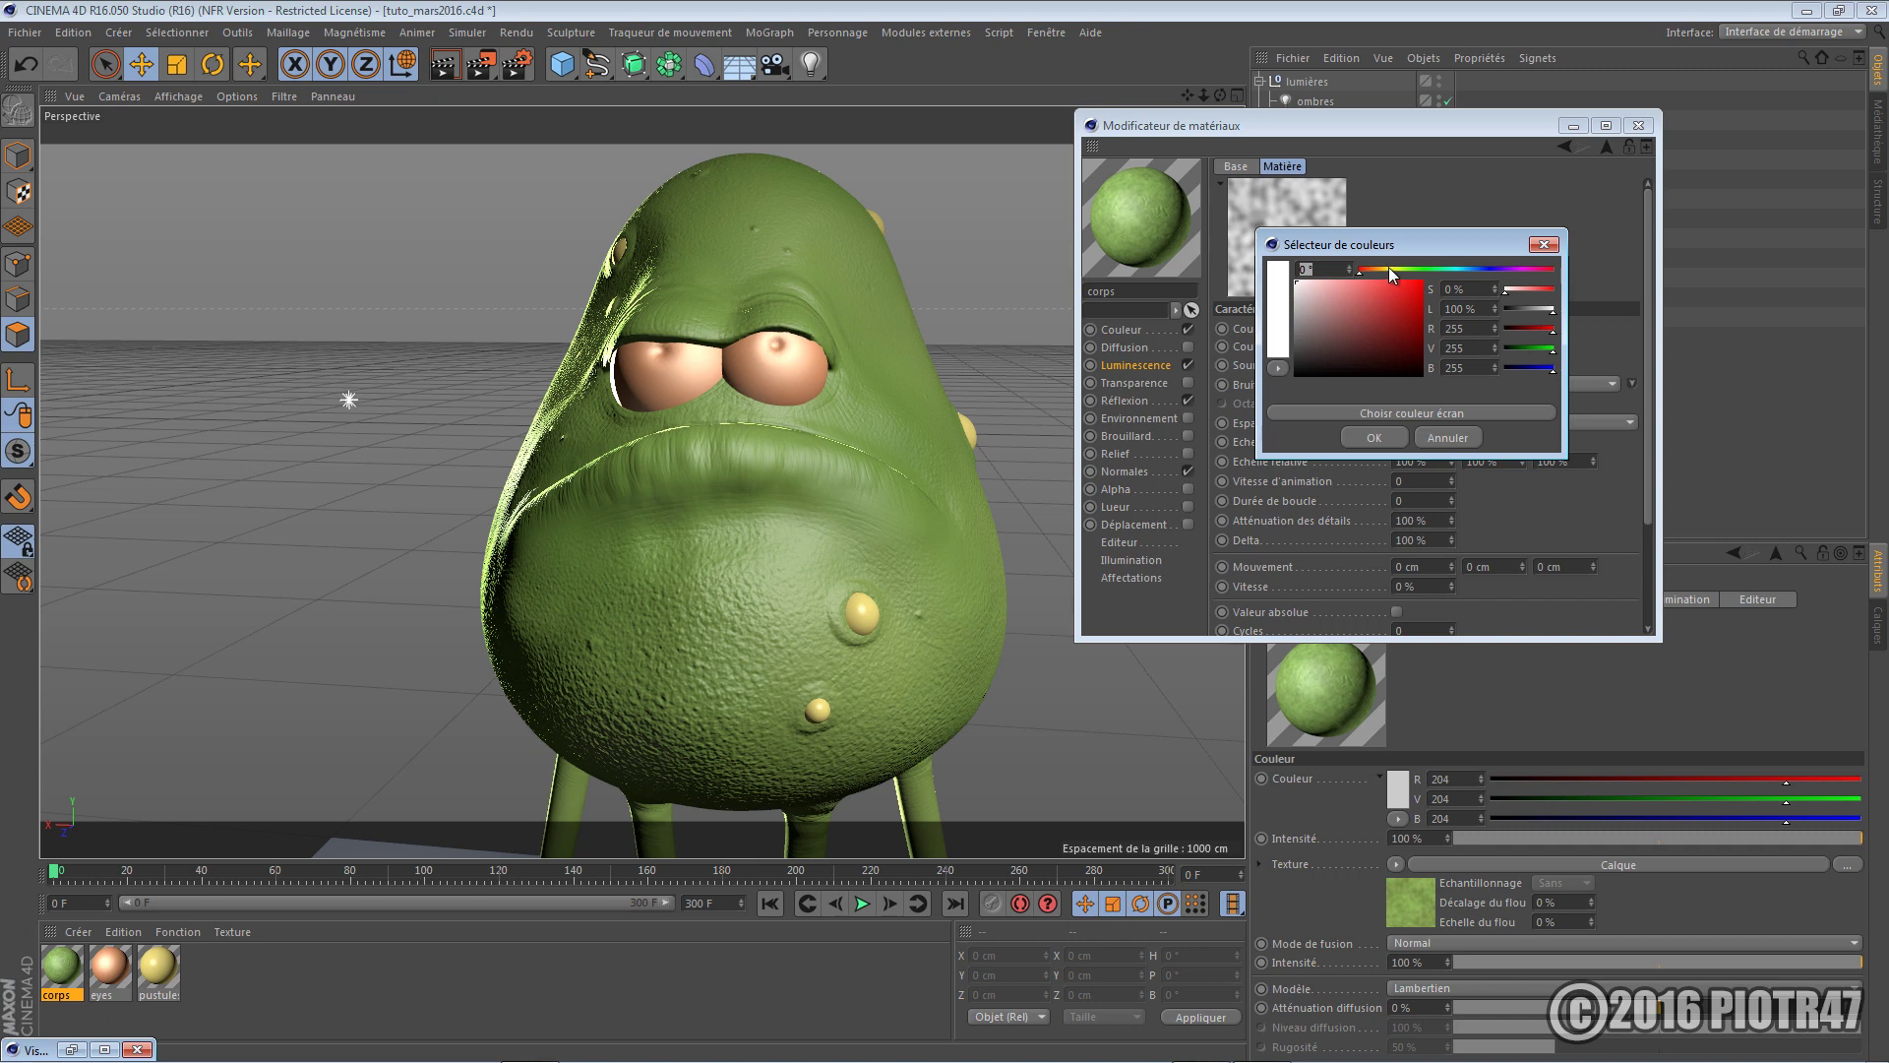
click(1389, 268)
click(1378, 439)
click(1404, 345)
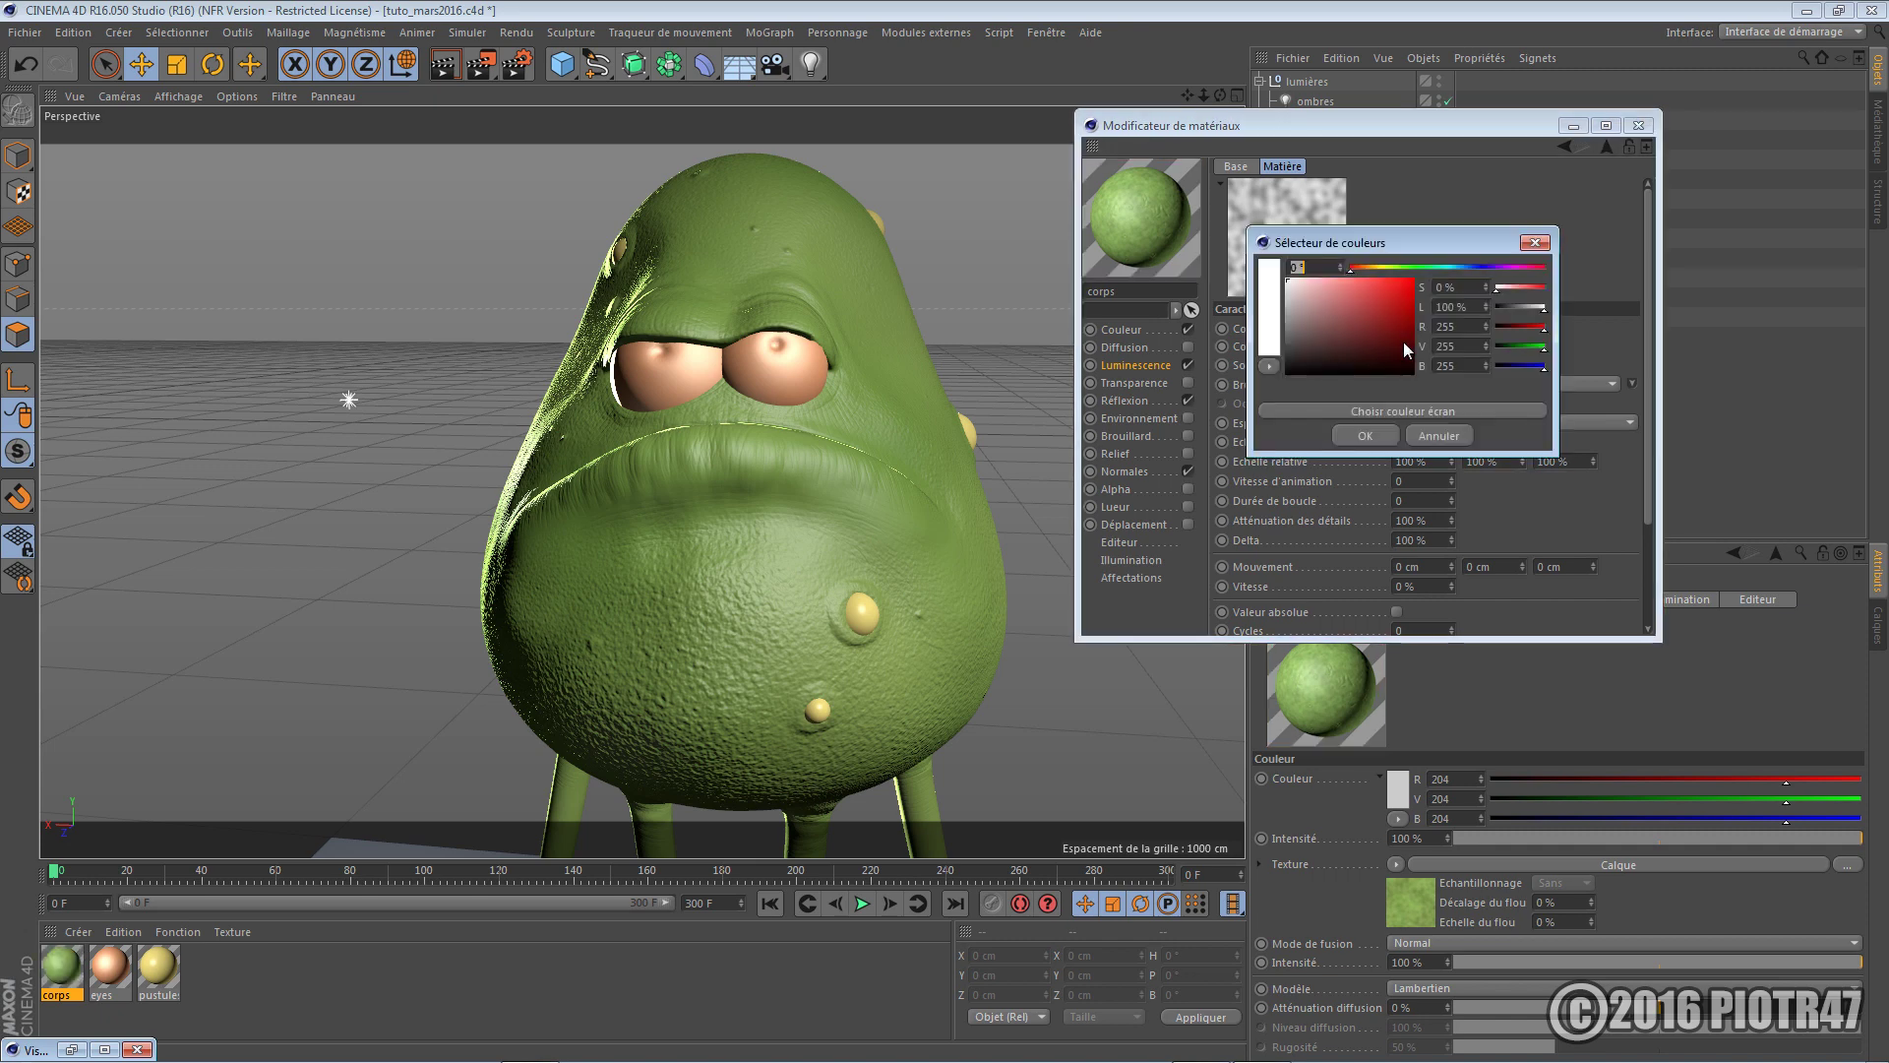
click(1376, 267)
click(1369, 284)
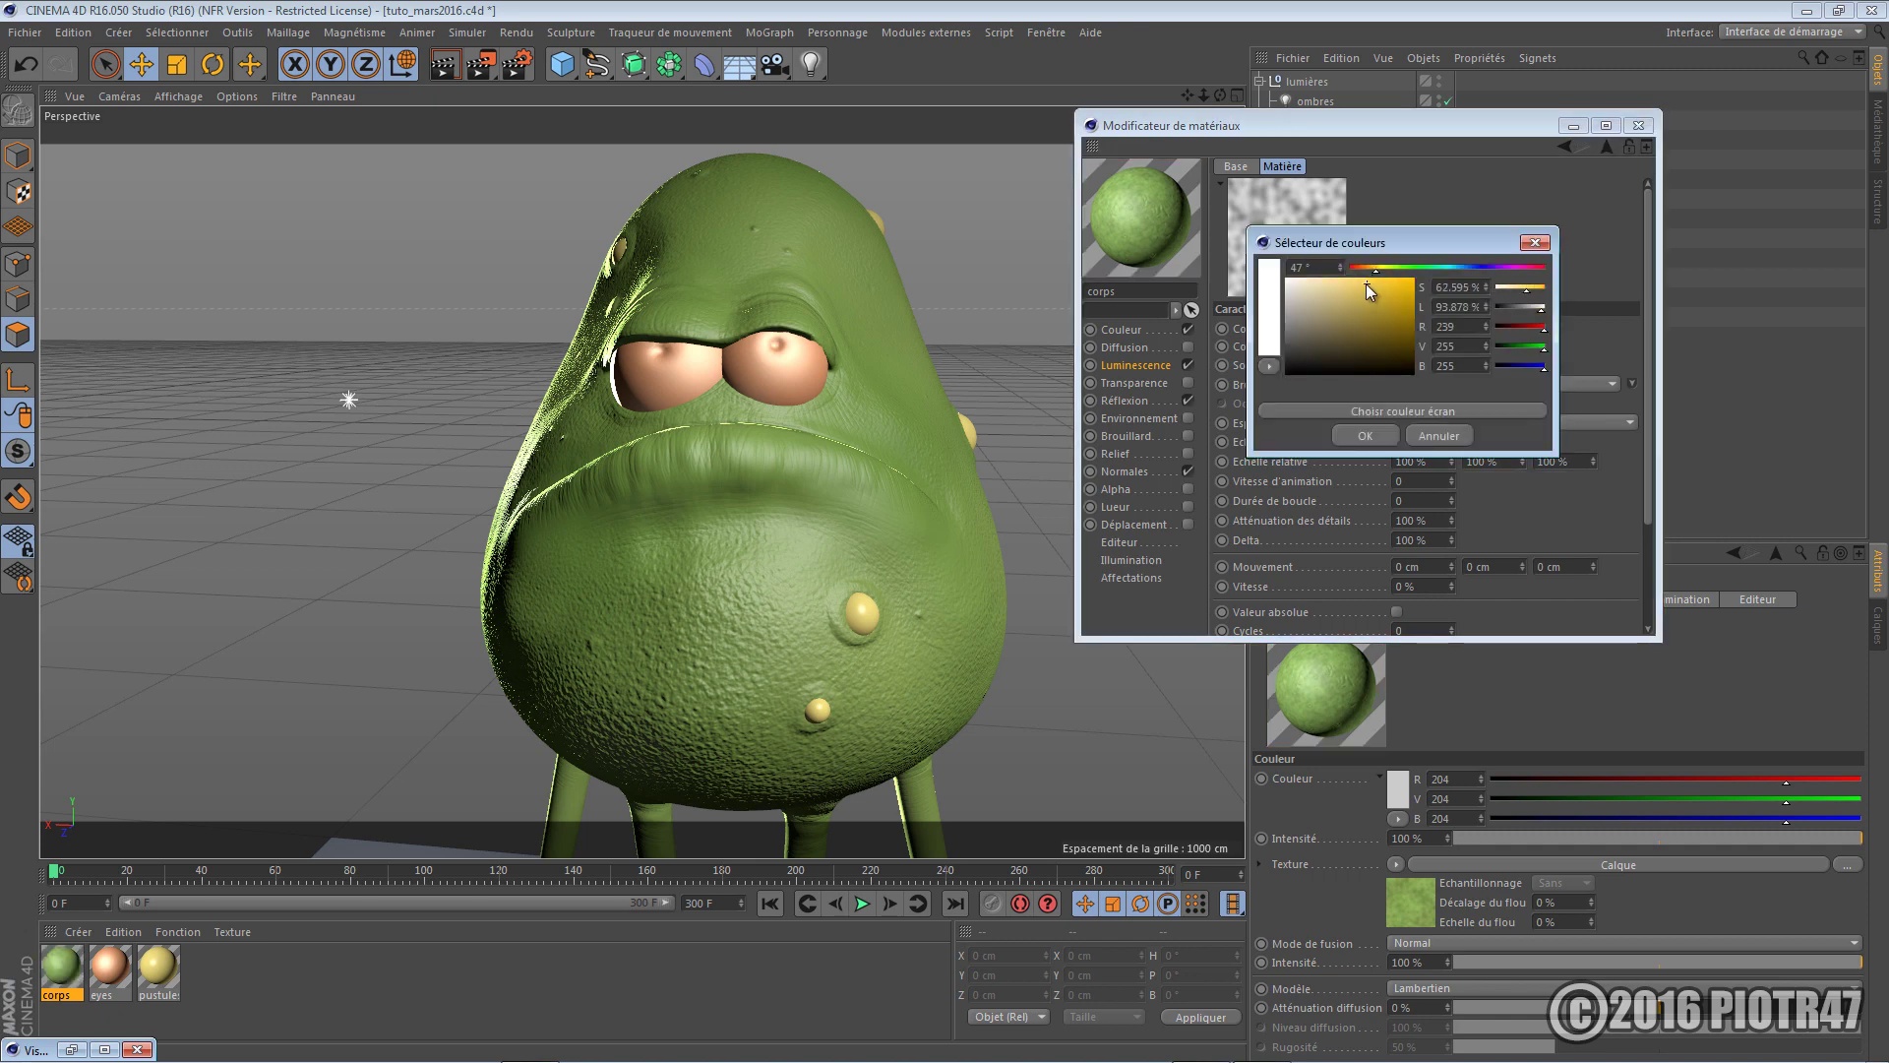
click(1371, 433)
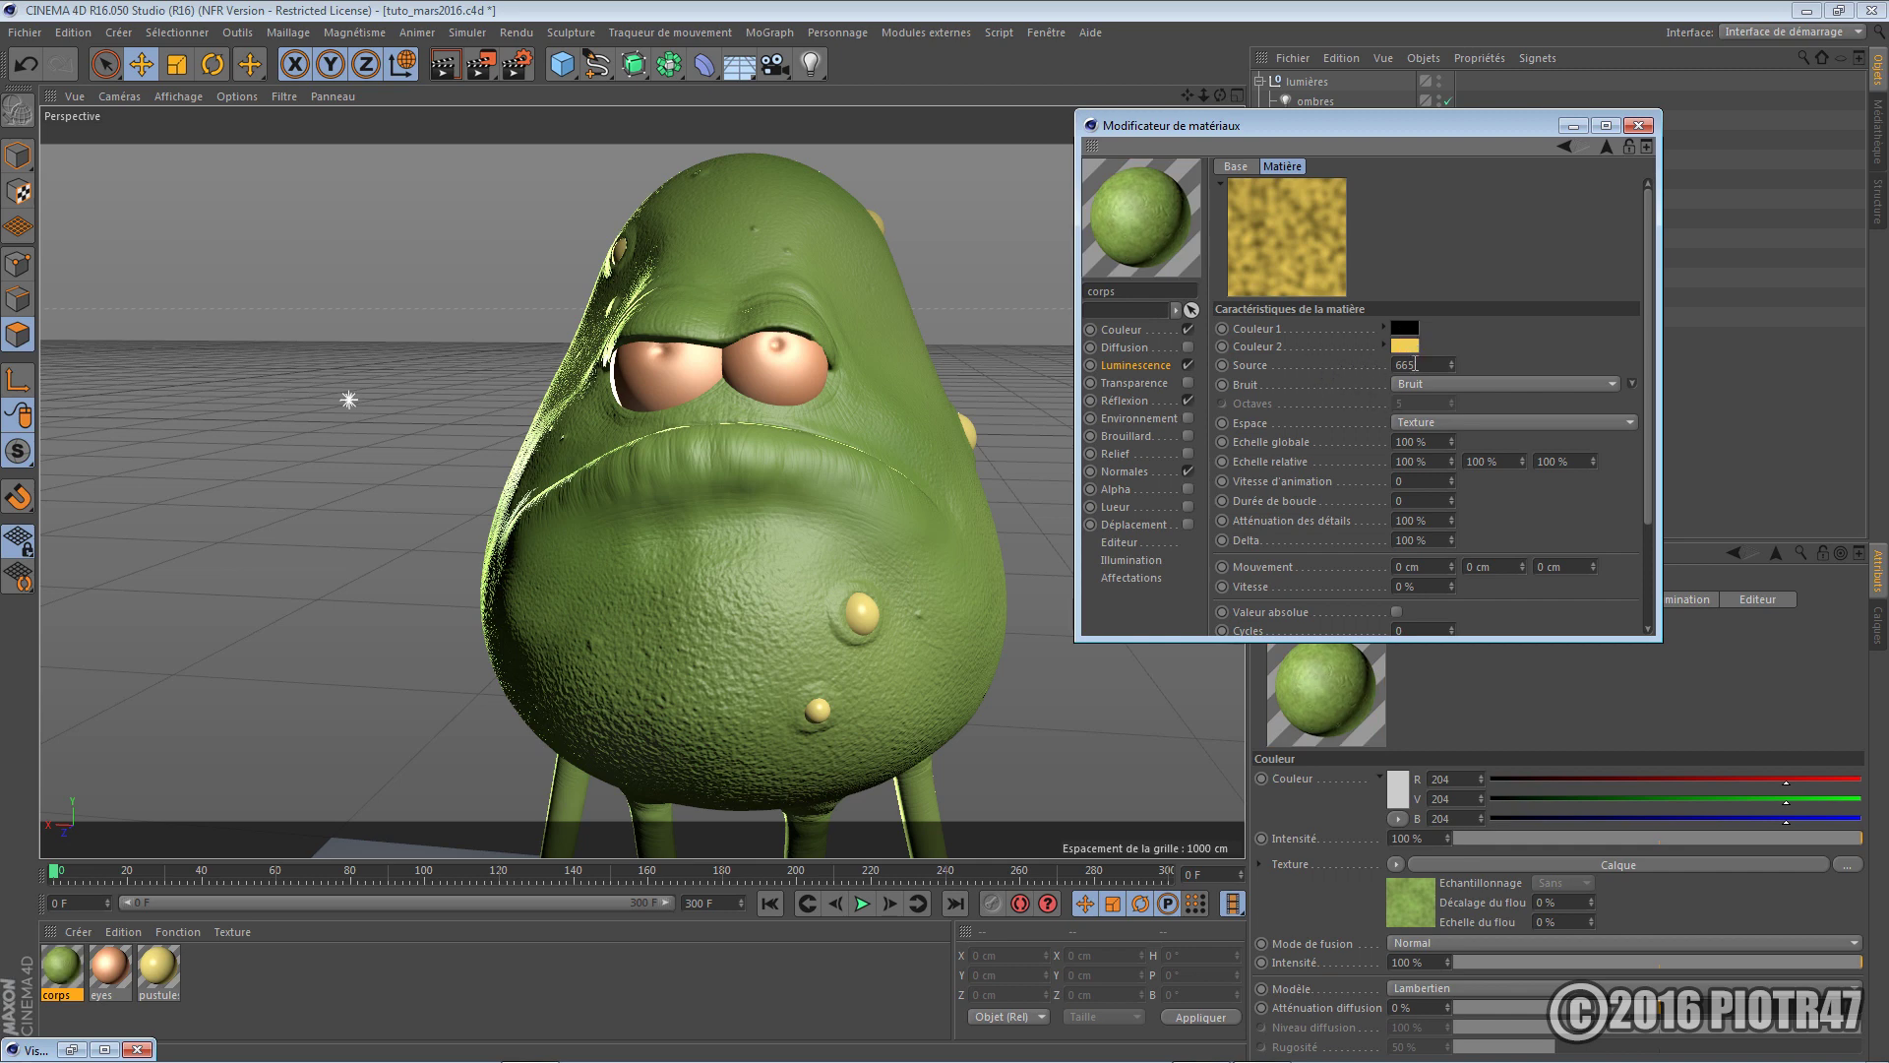
click(1420, 386)
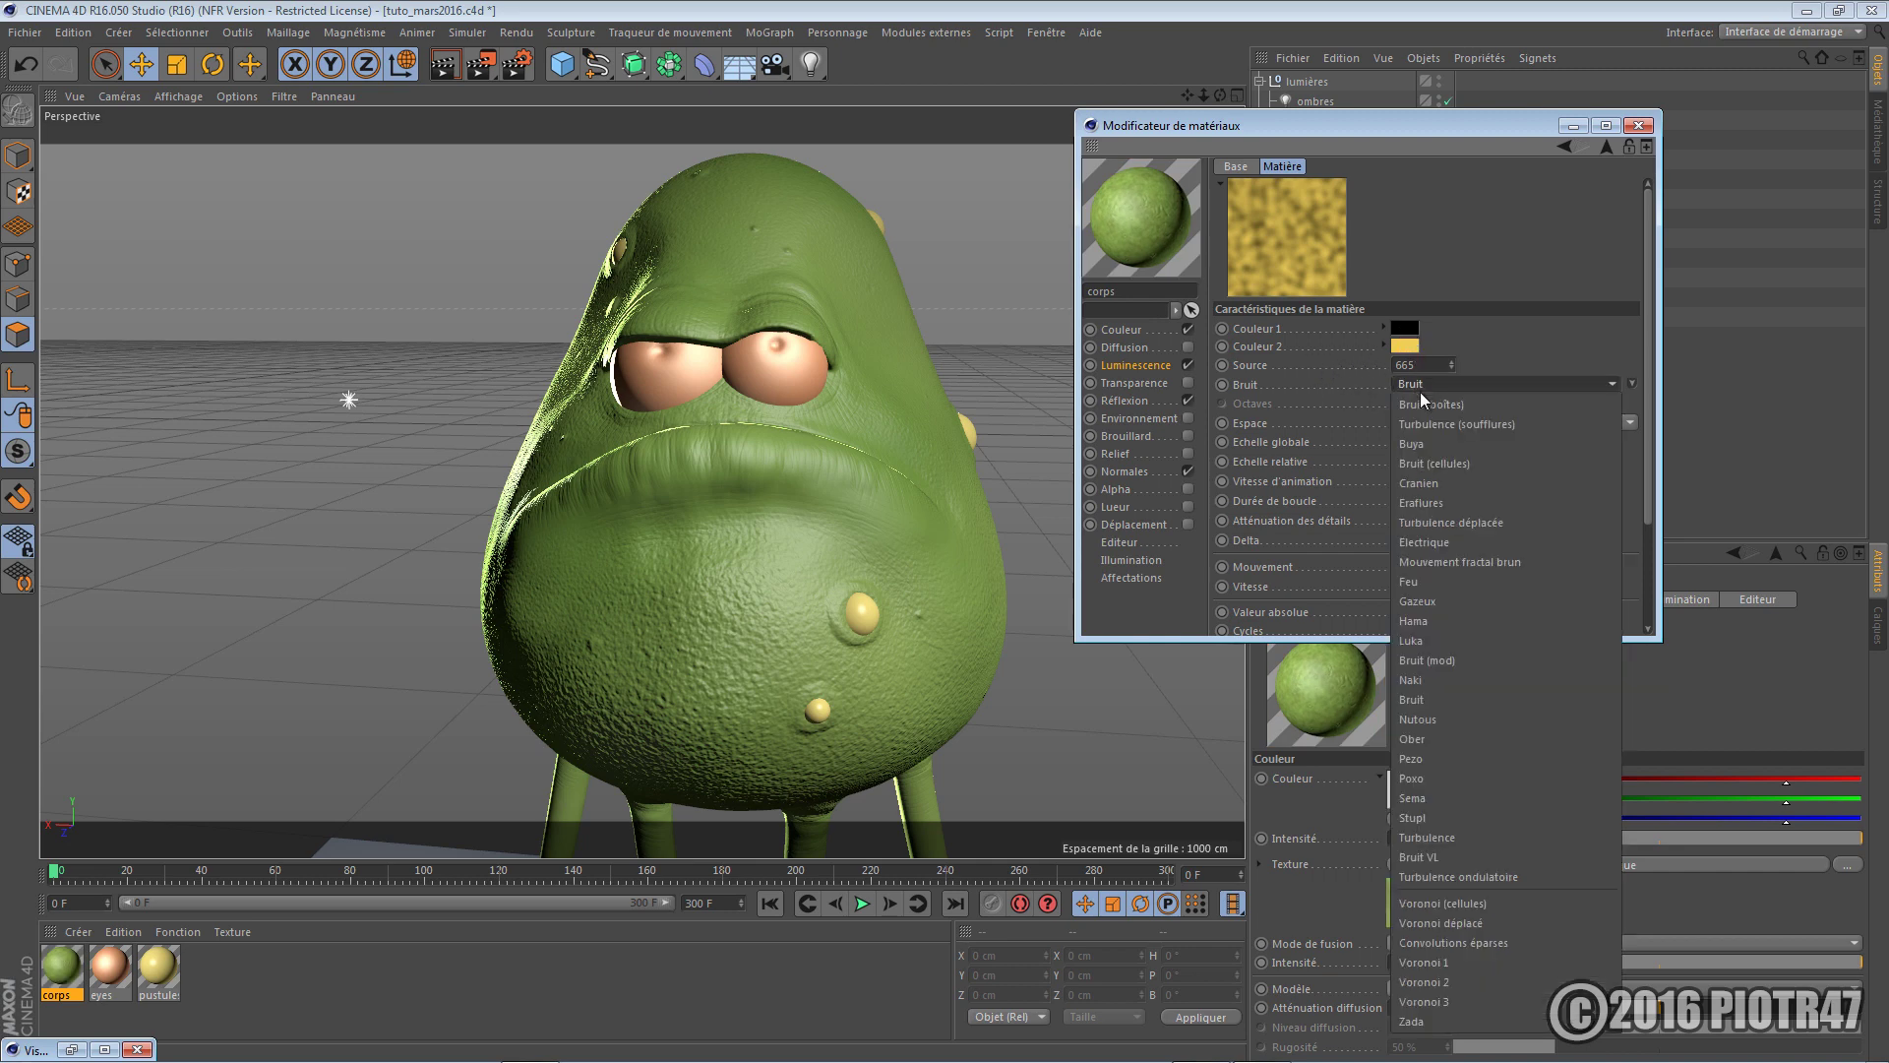
click(1440, 602)
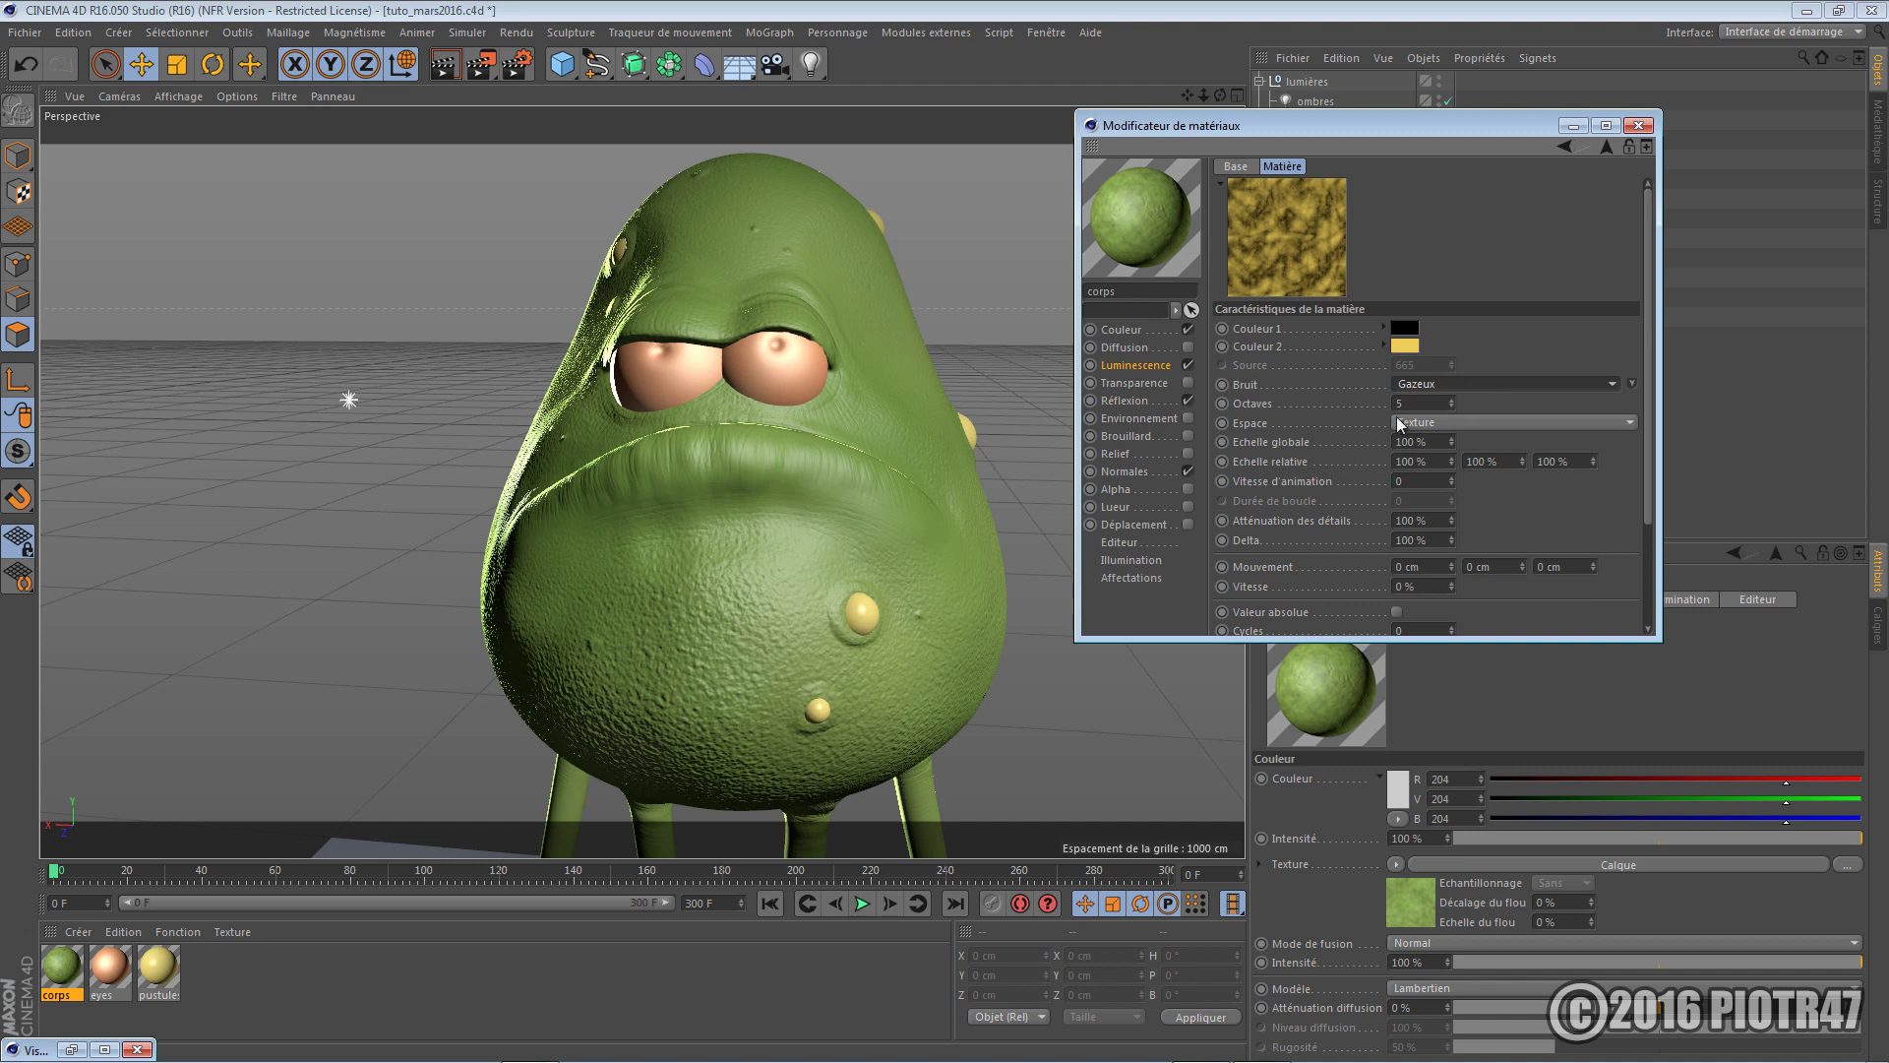
Set the yellow noise's space to Objet and its global scale to 200%, then return to the layer list
click(1422, 425)
click(1414, 483)
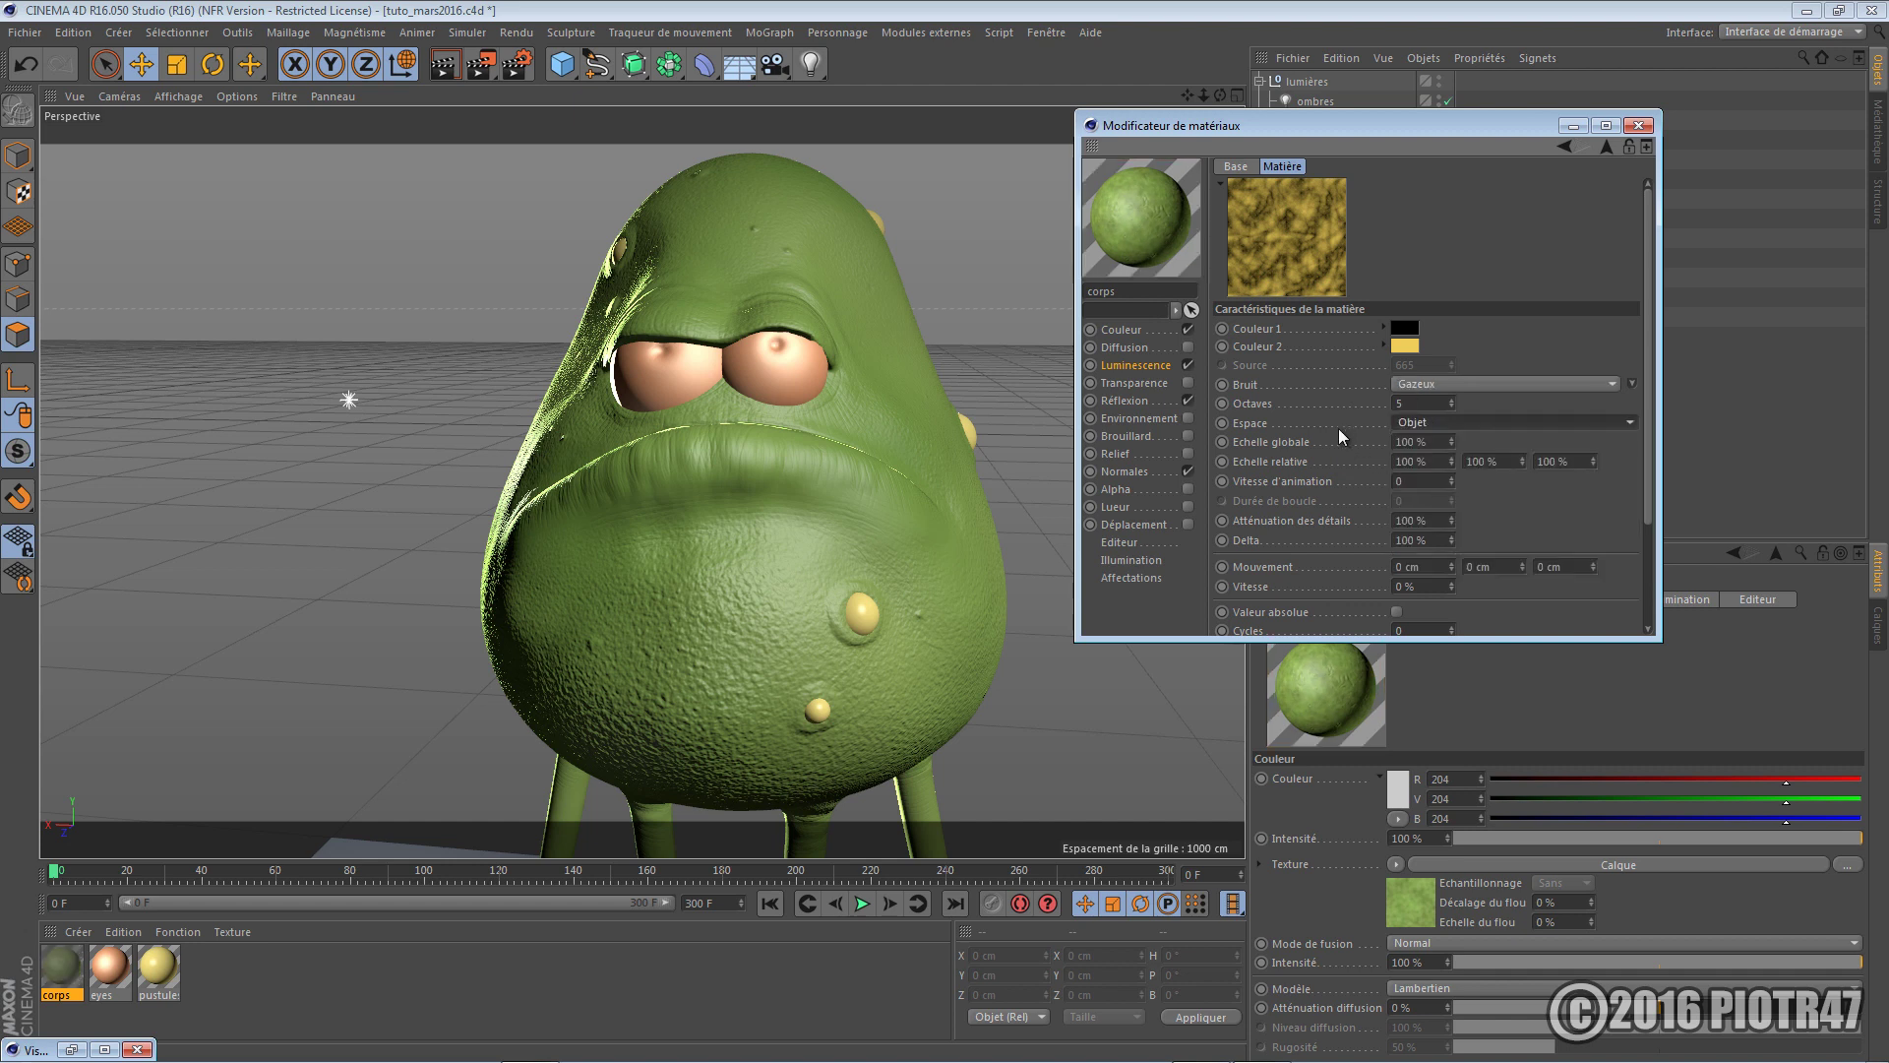
drag(1429, 440, 1219, 411)
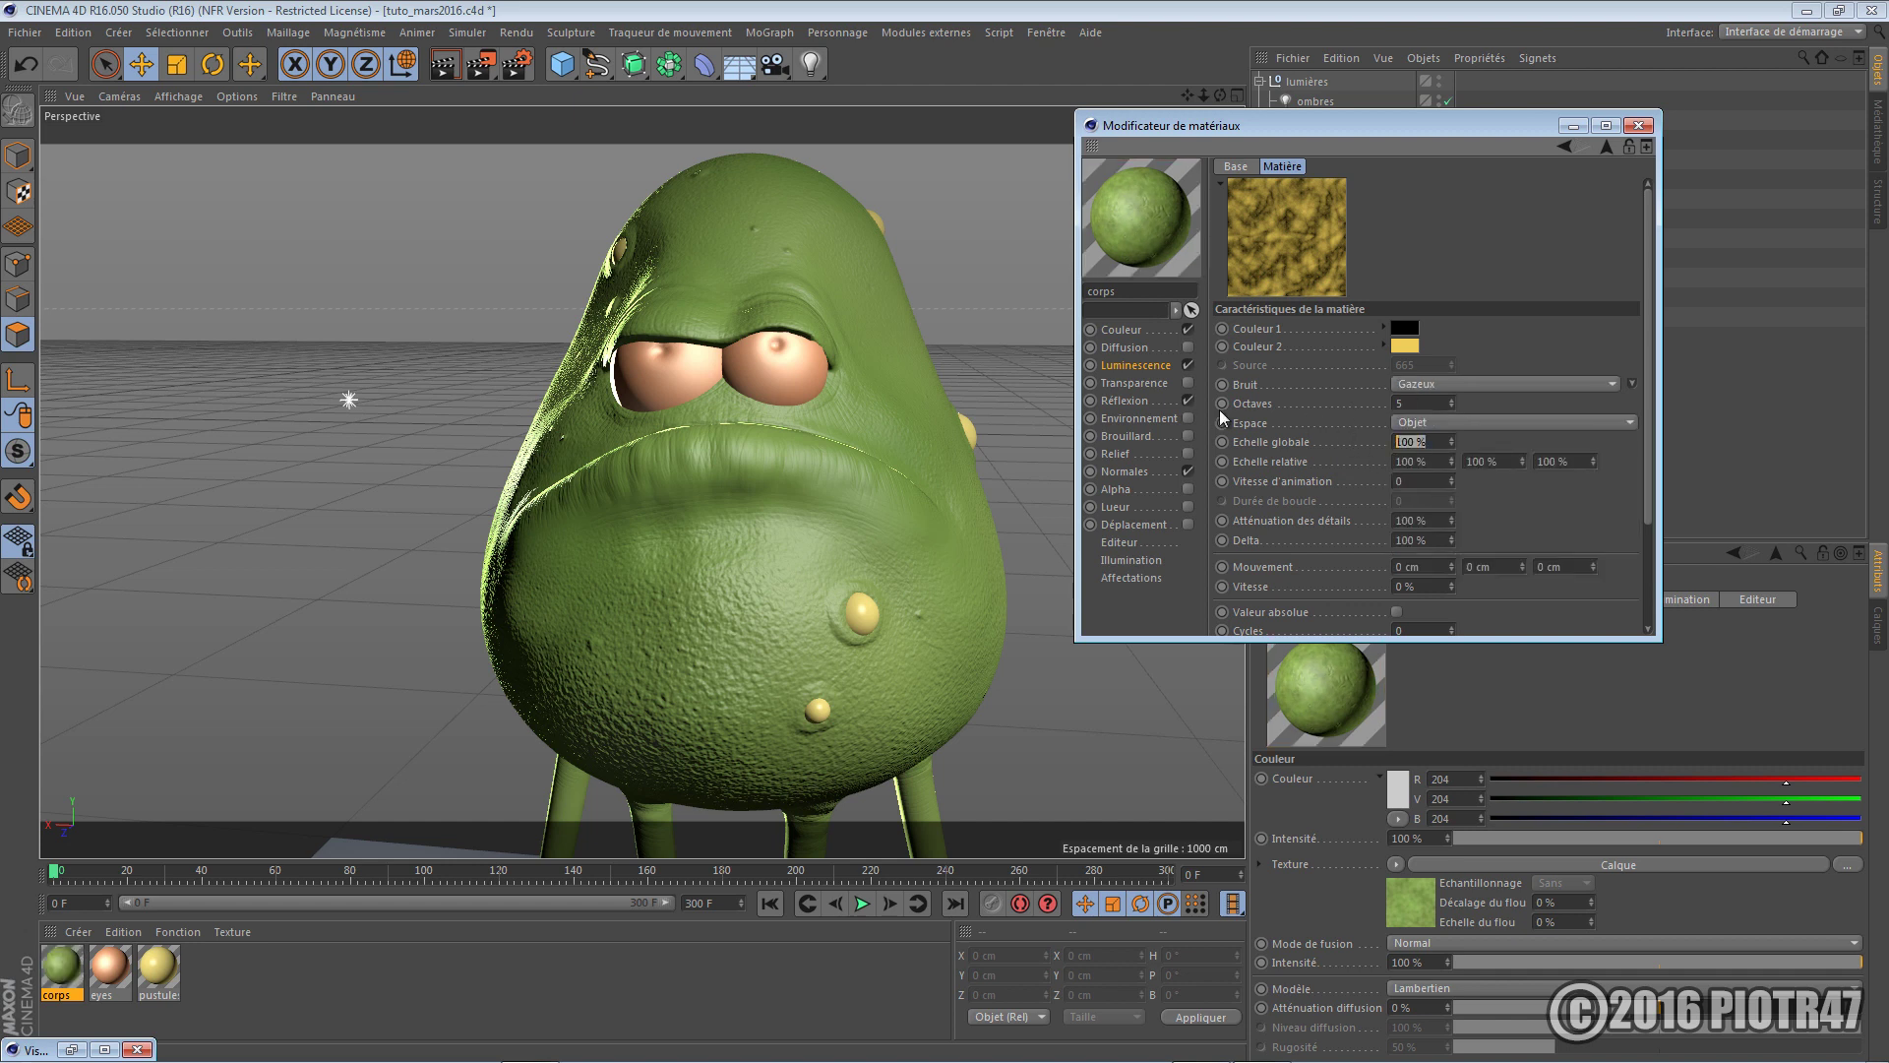
text(200)
key(Return)
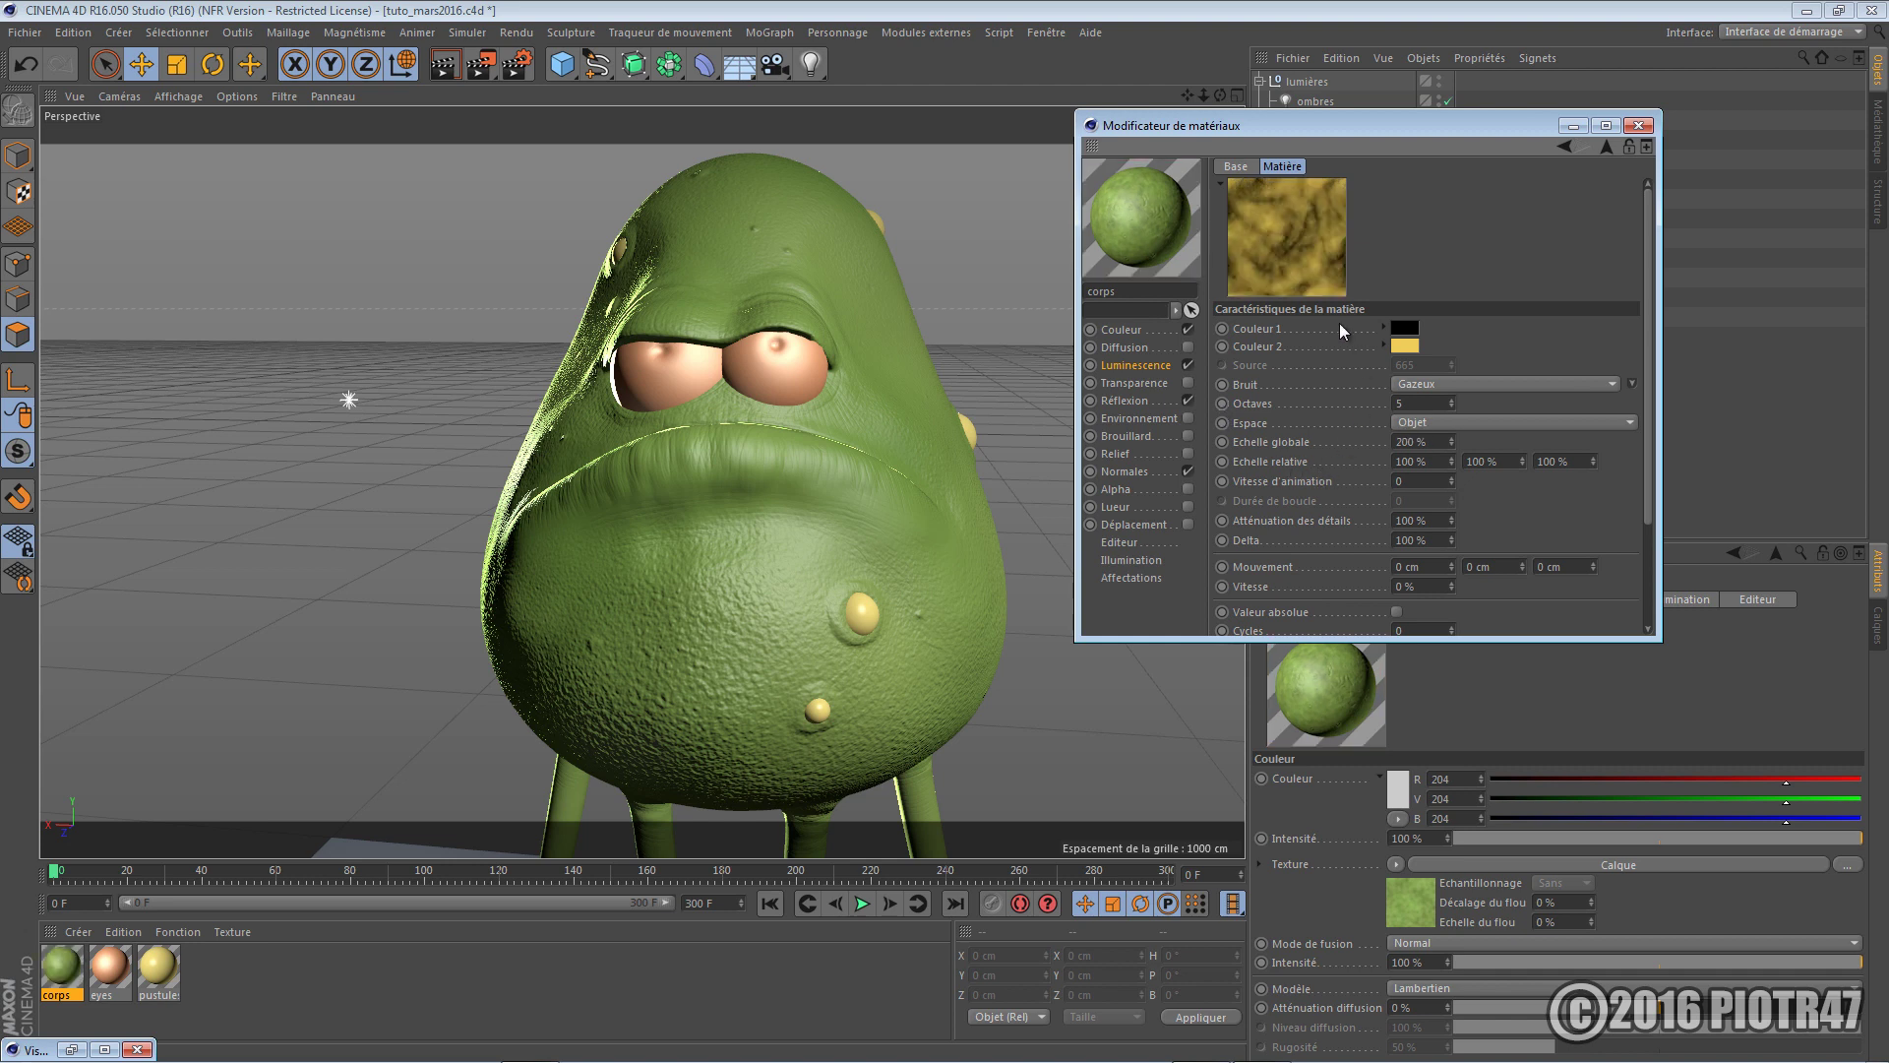
click(1564, 145)
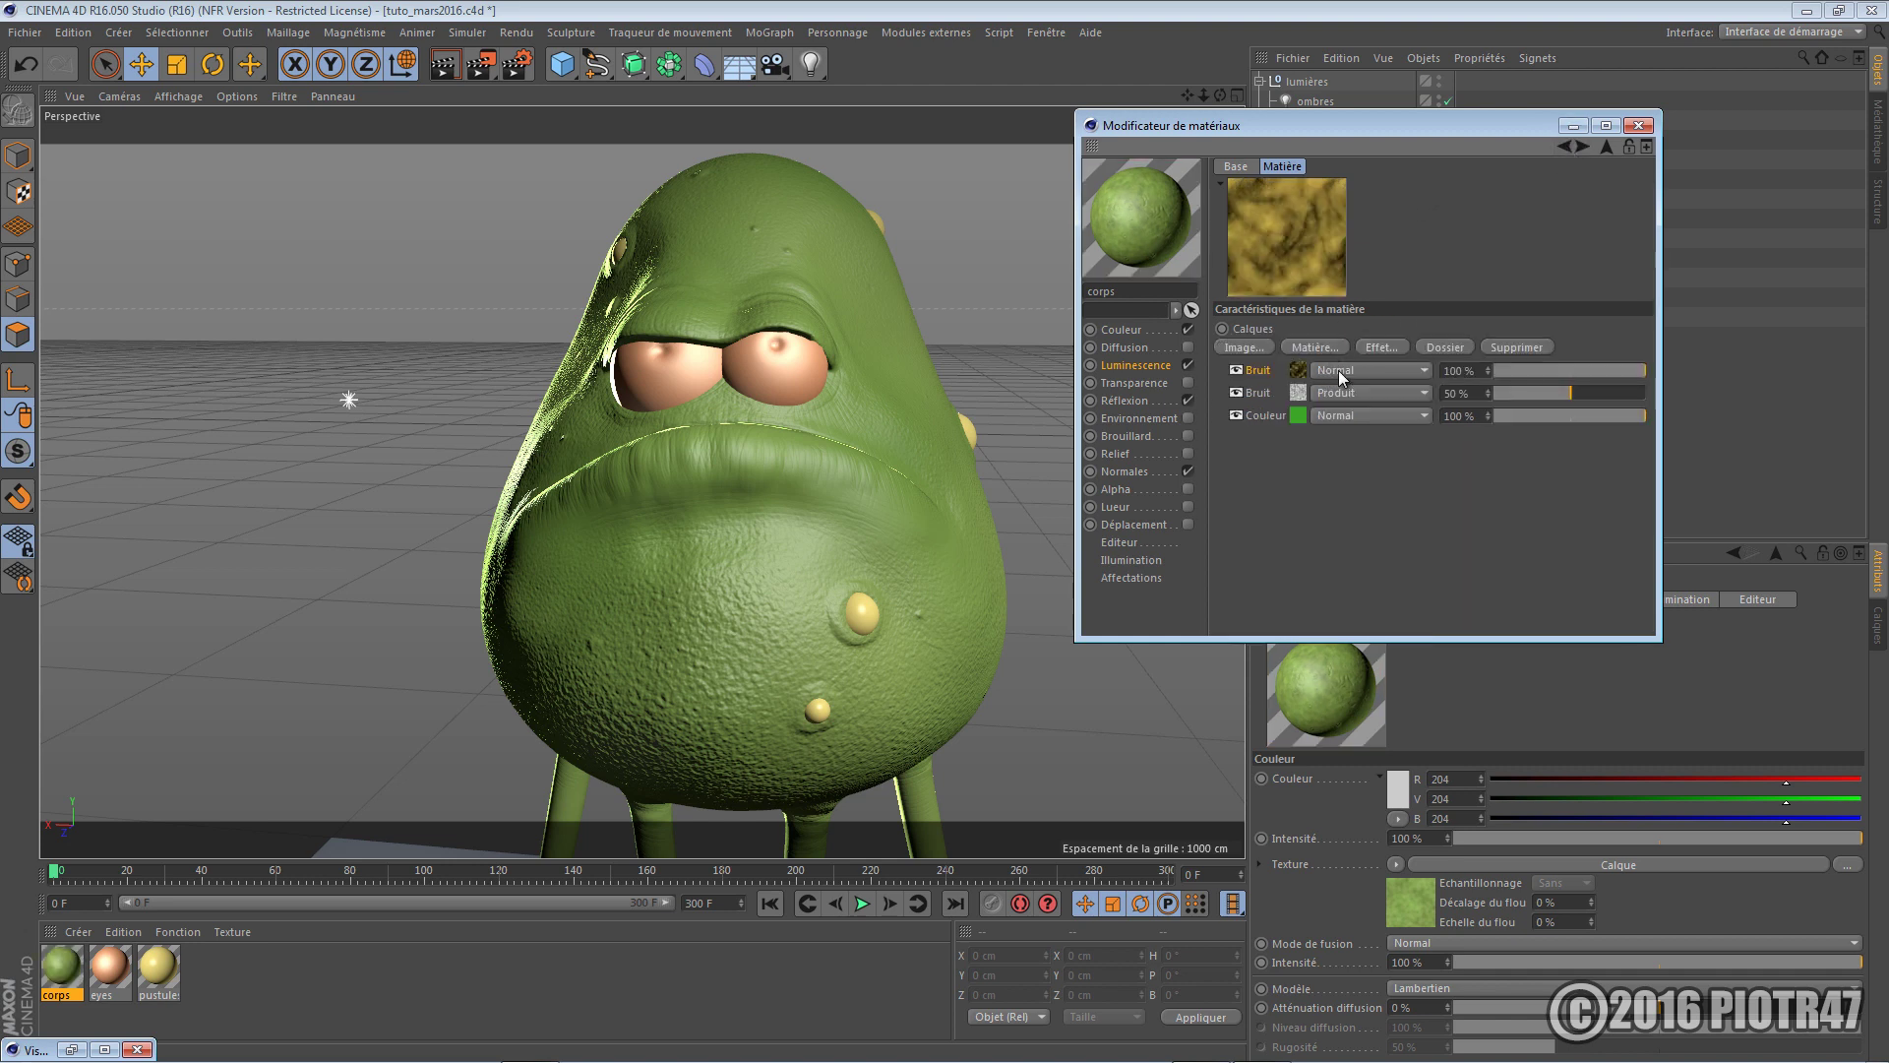
Try the Incrustation and Lumière crue blend modes on the uppermost Bruit layer, toggling its visibility to compare
click(1343, 369)
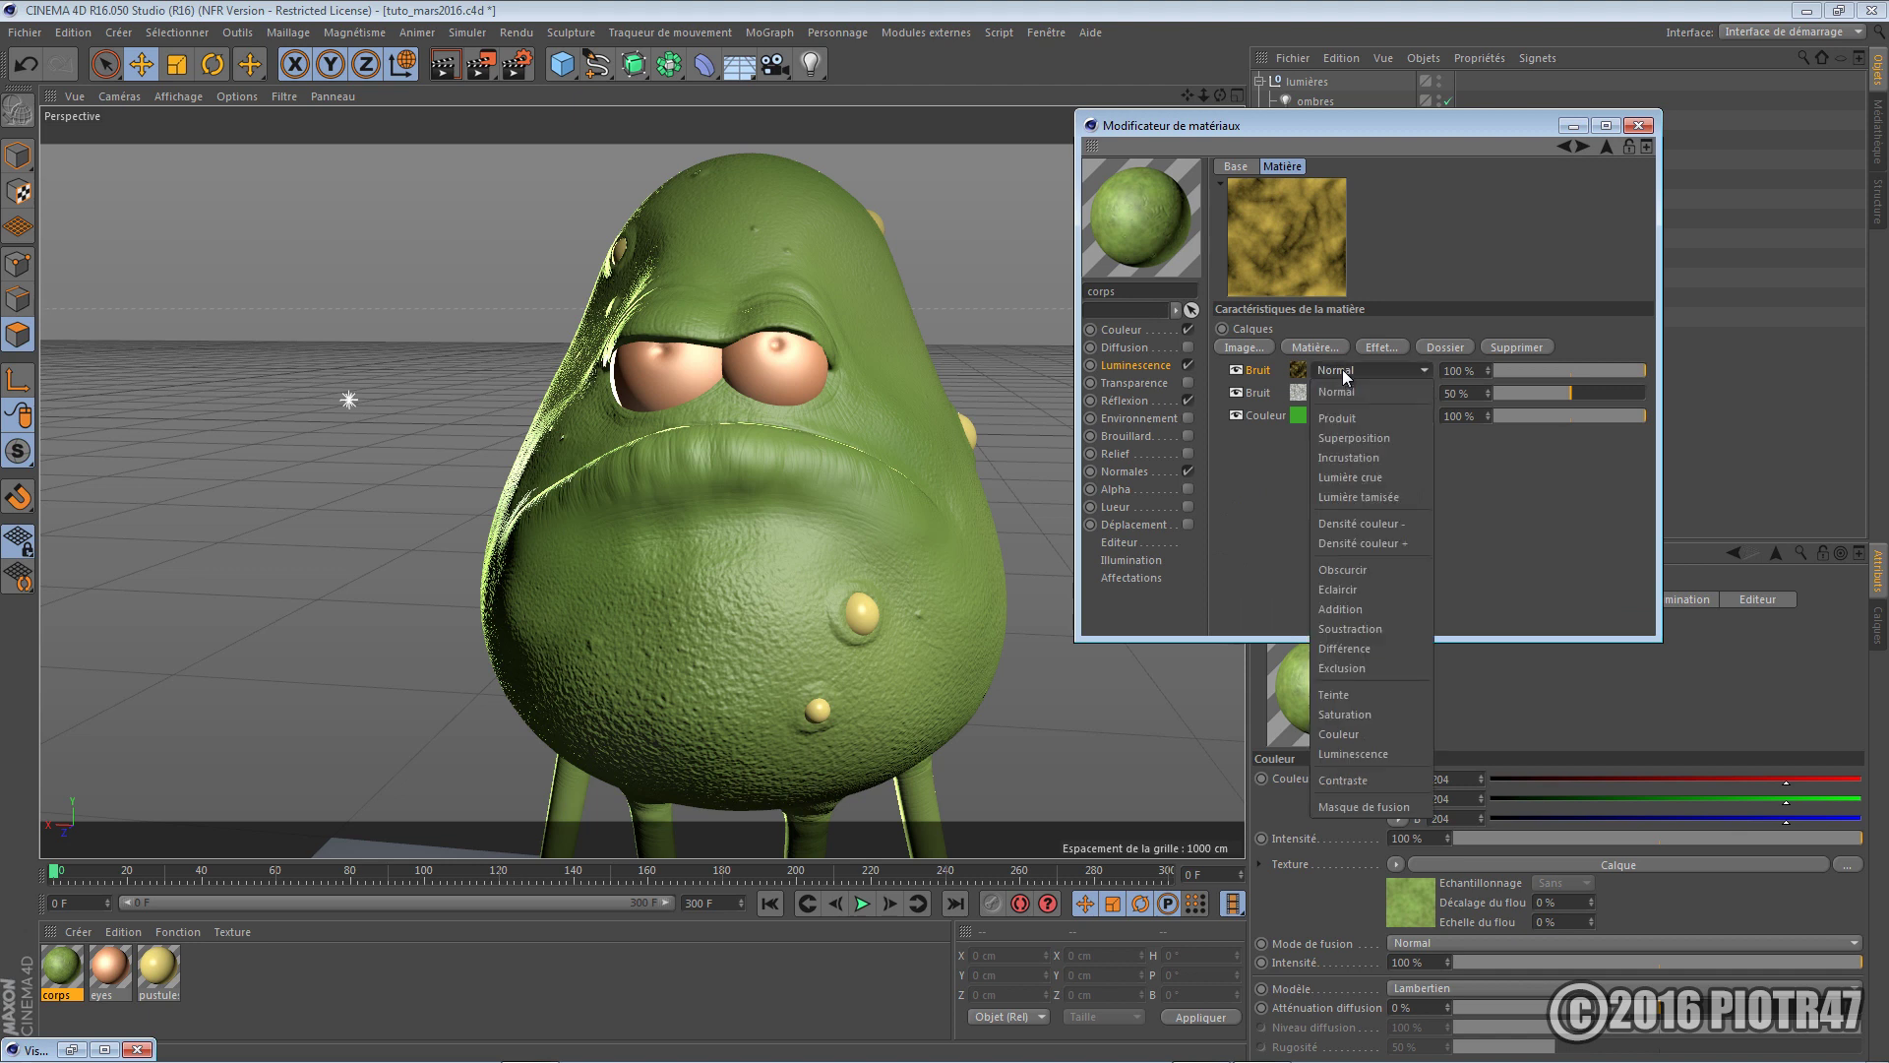
click(1362, 456)
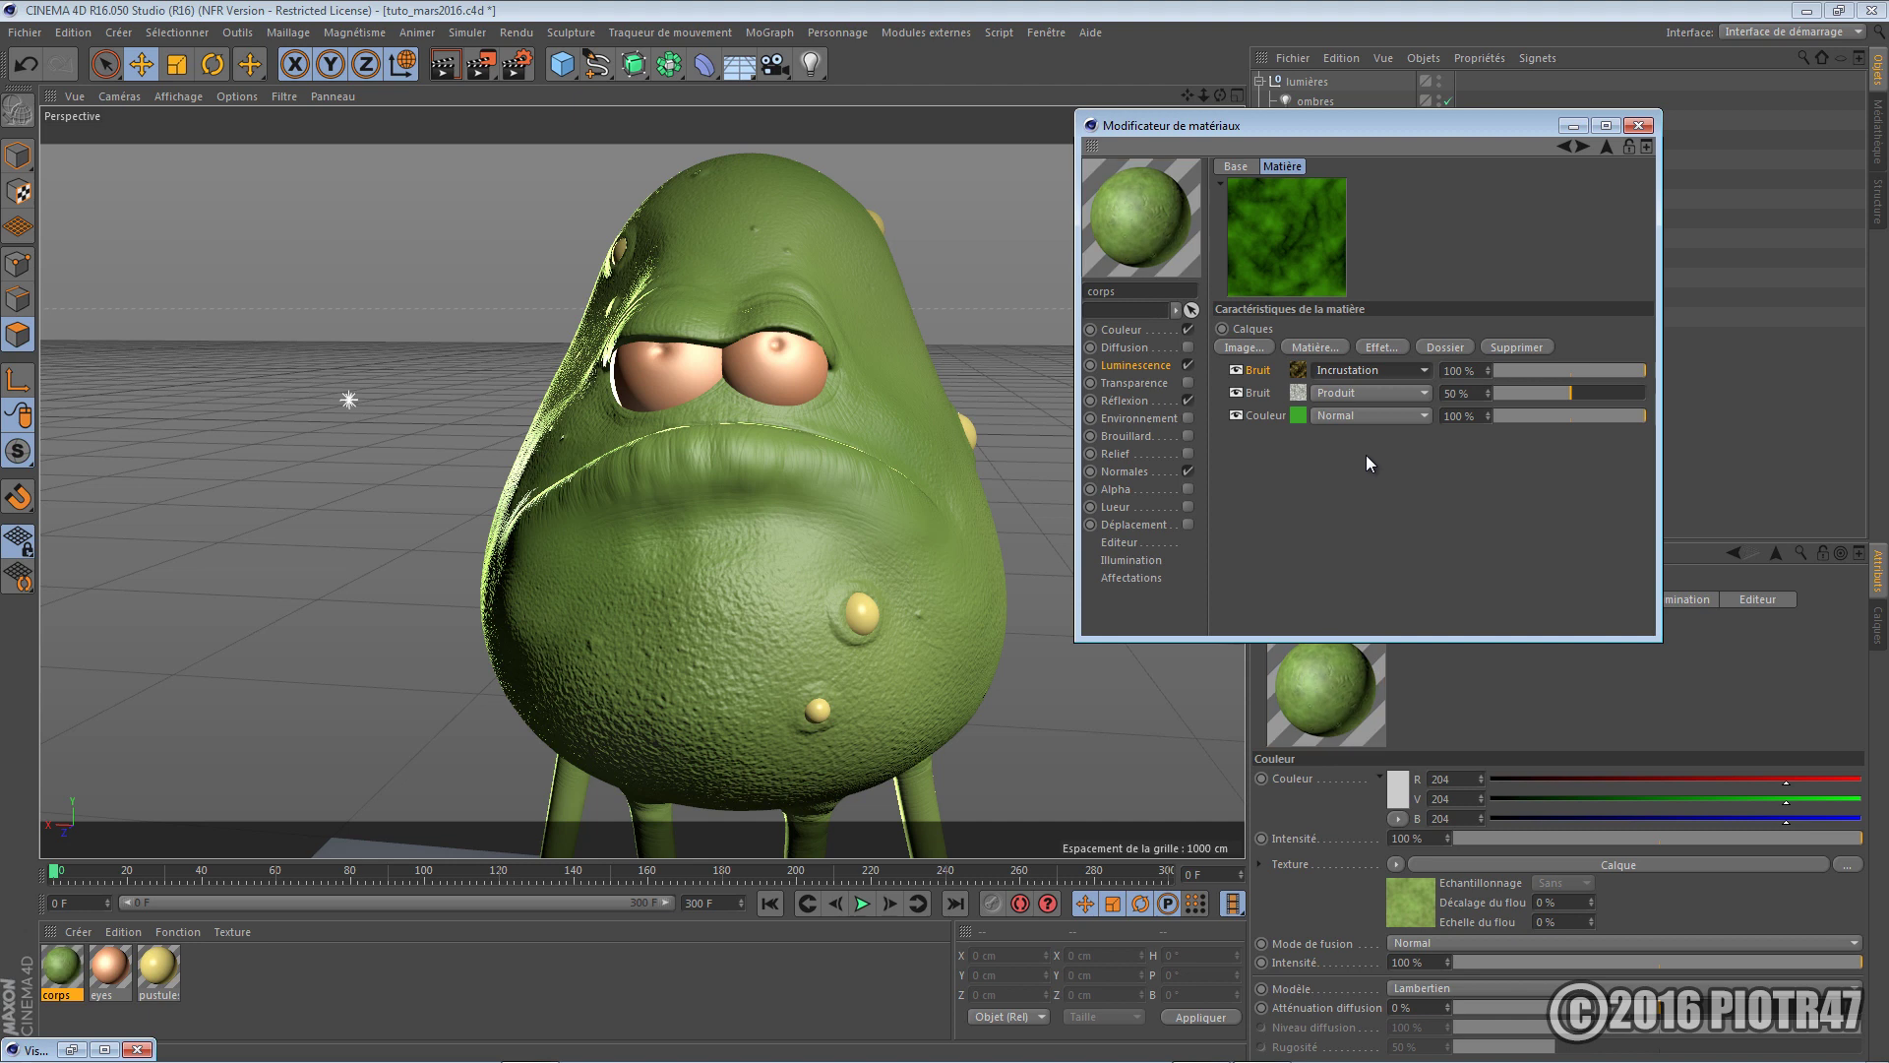
click(1236, 370)
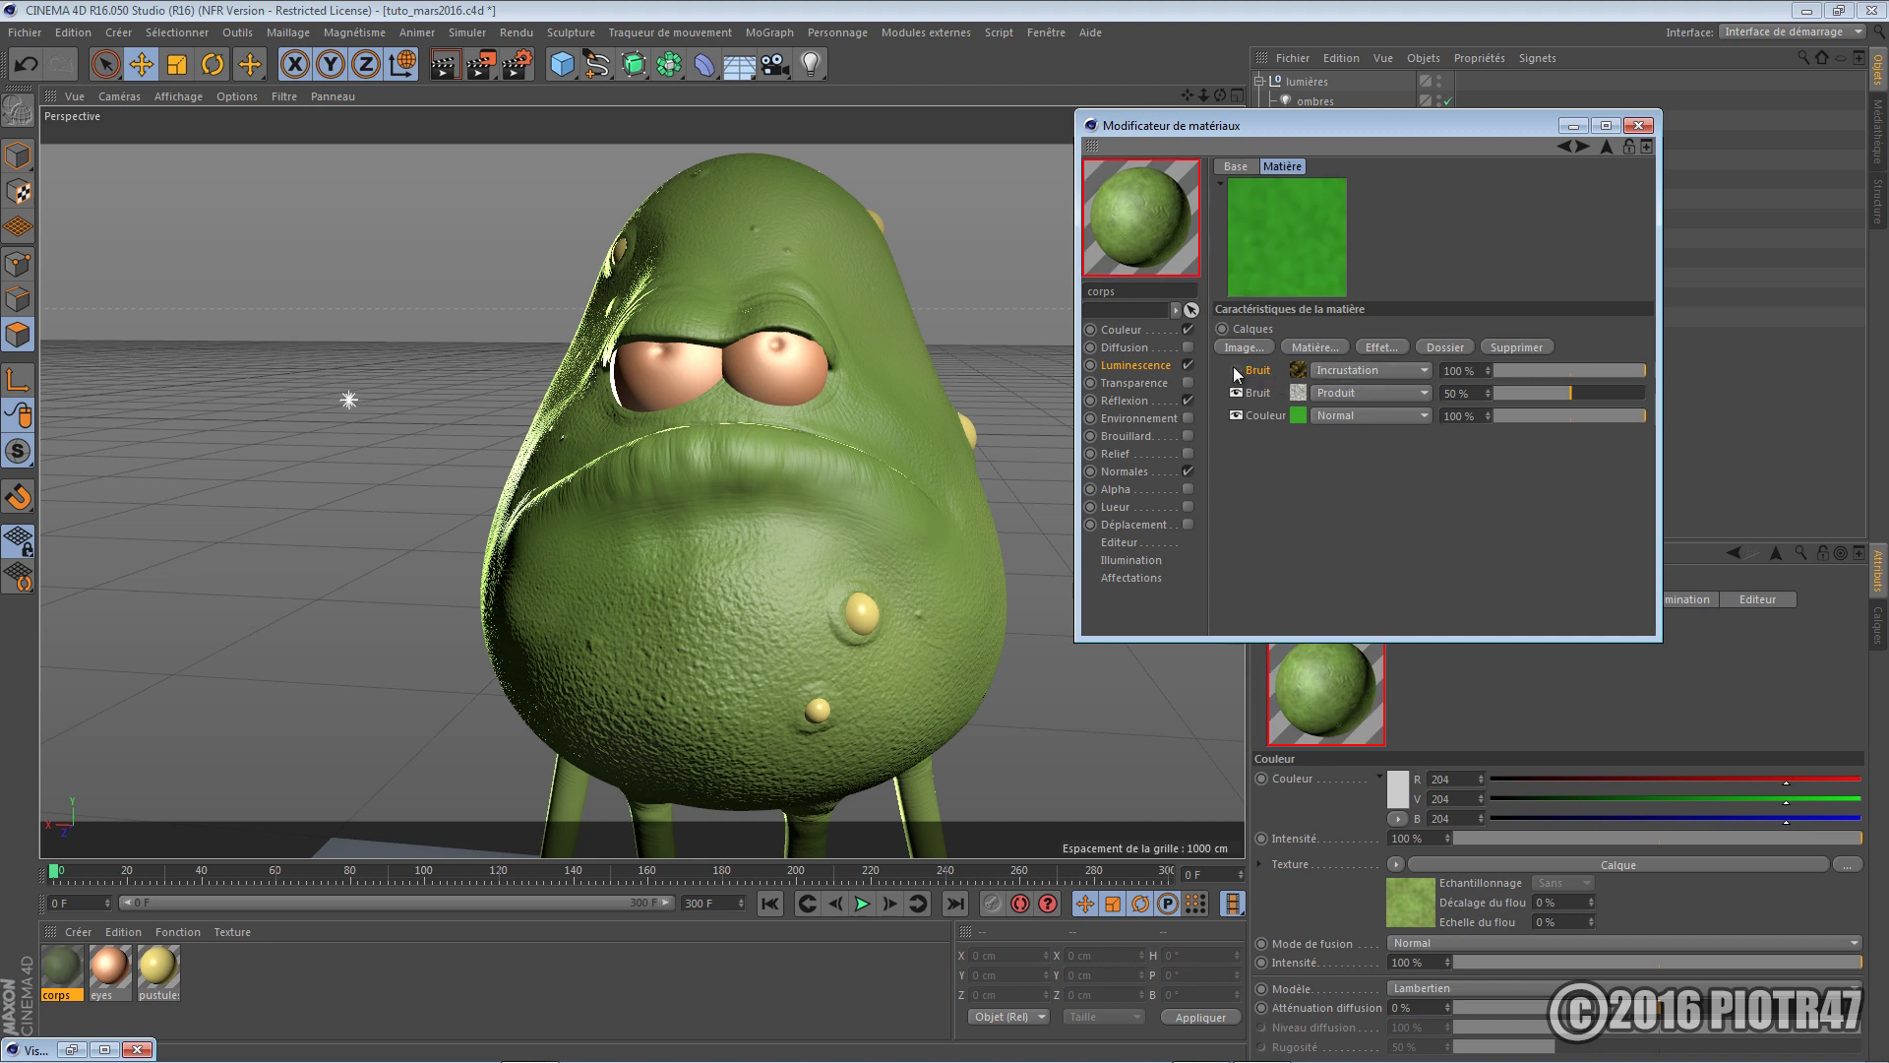
click(1235, 370)
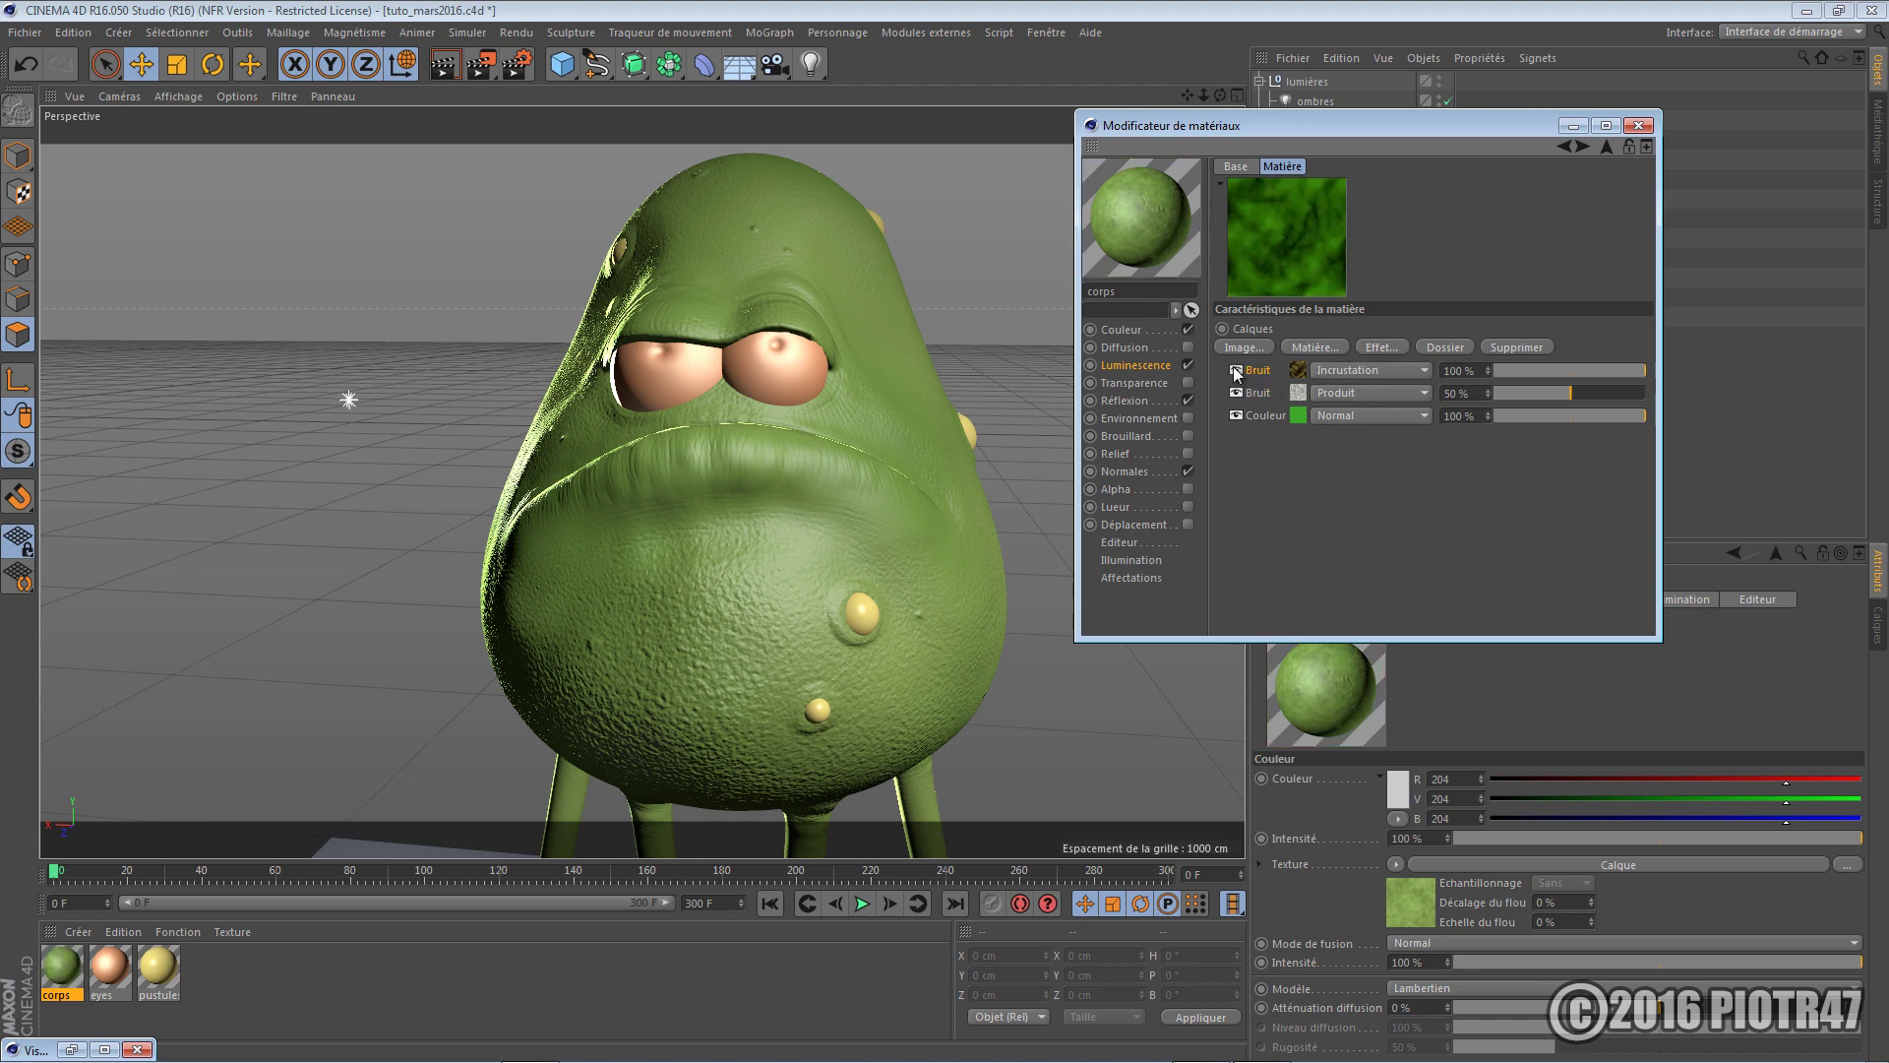
click(1235, 370)
click(1349, 370)
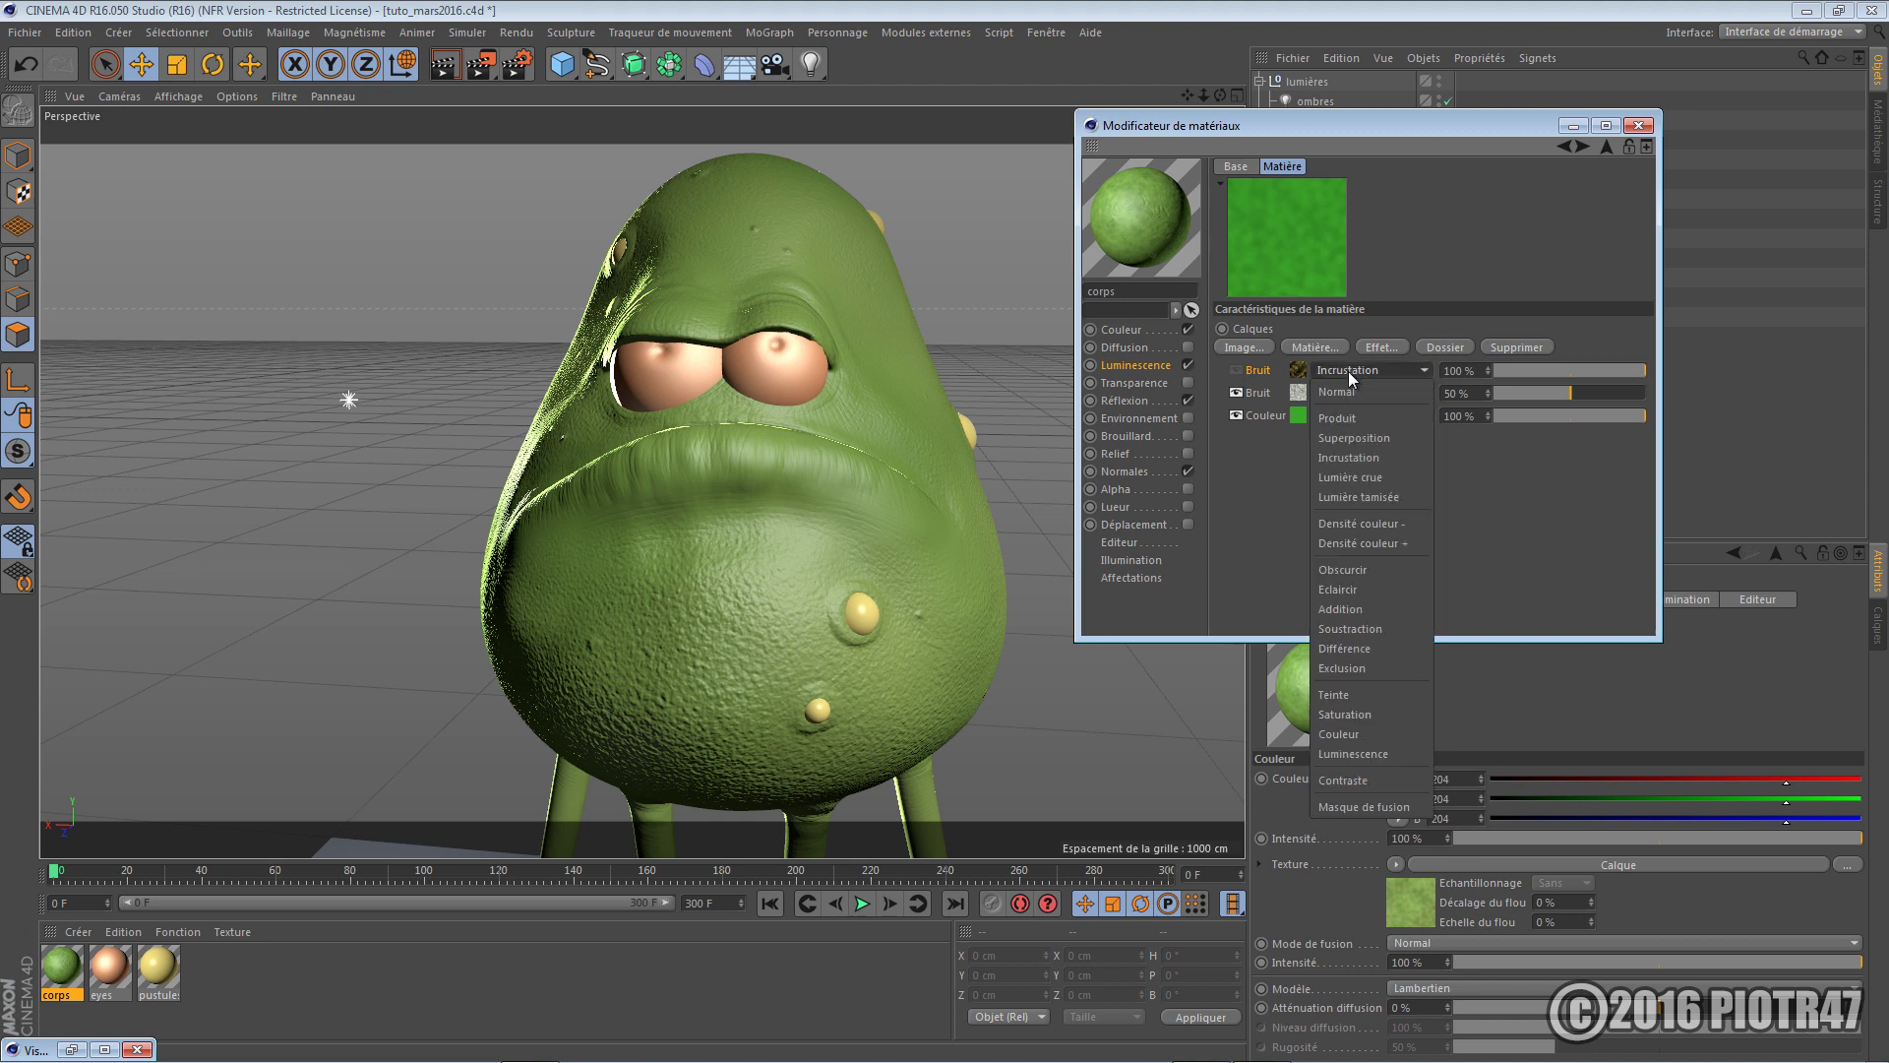
click(1360, 476)
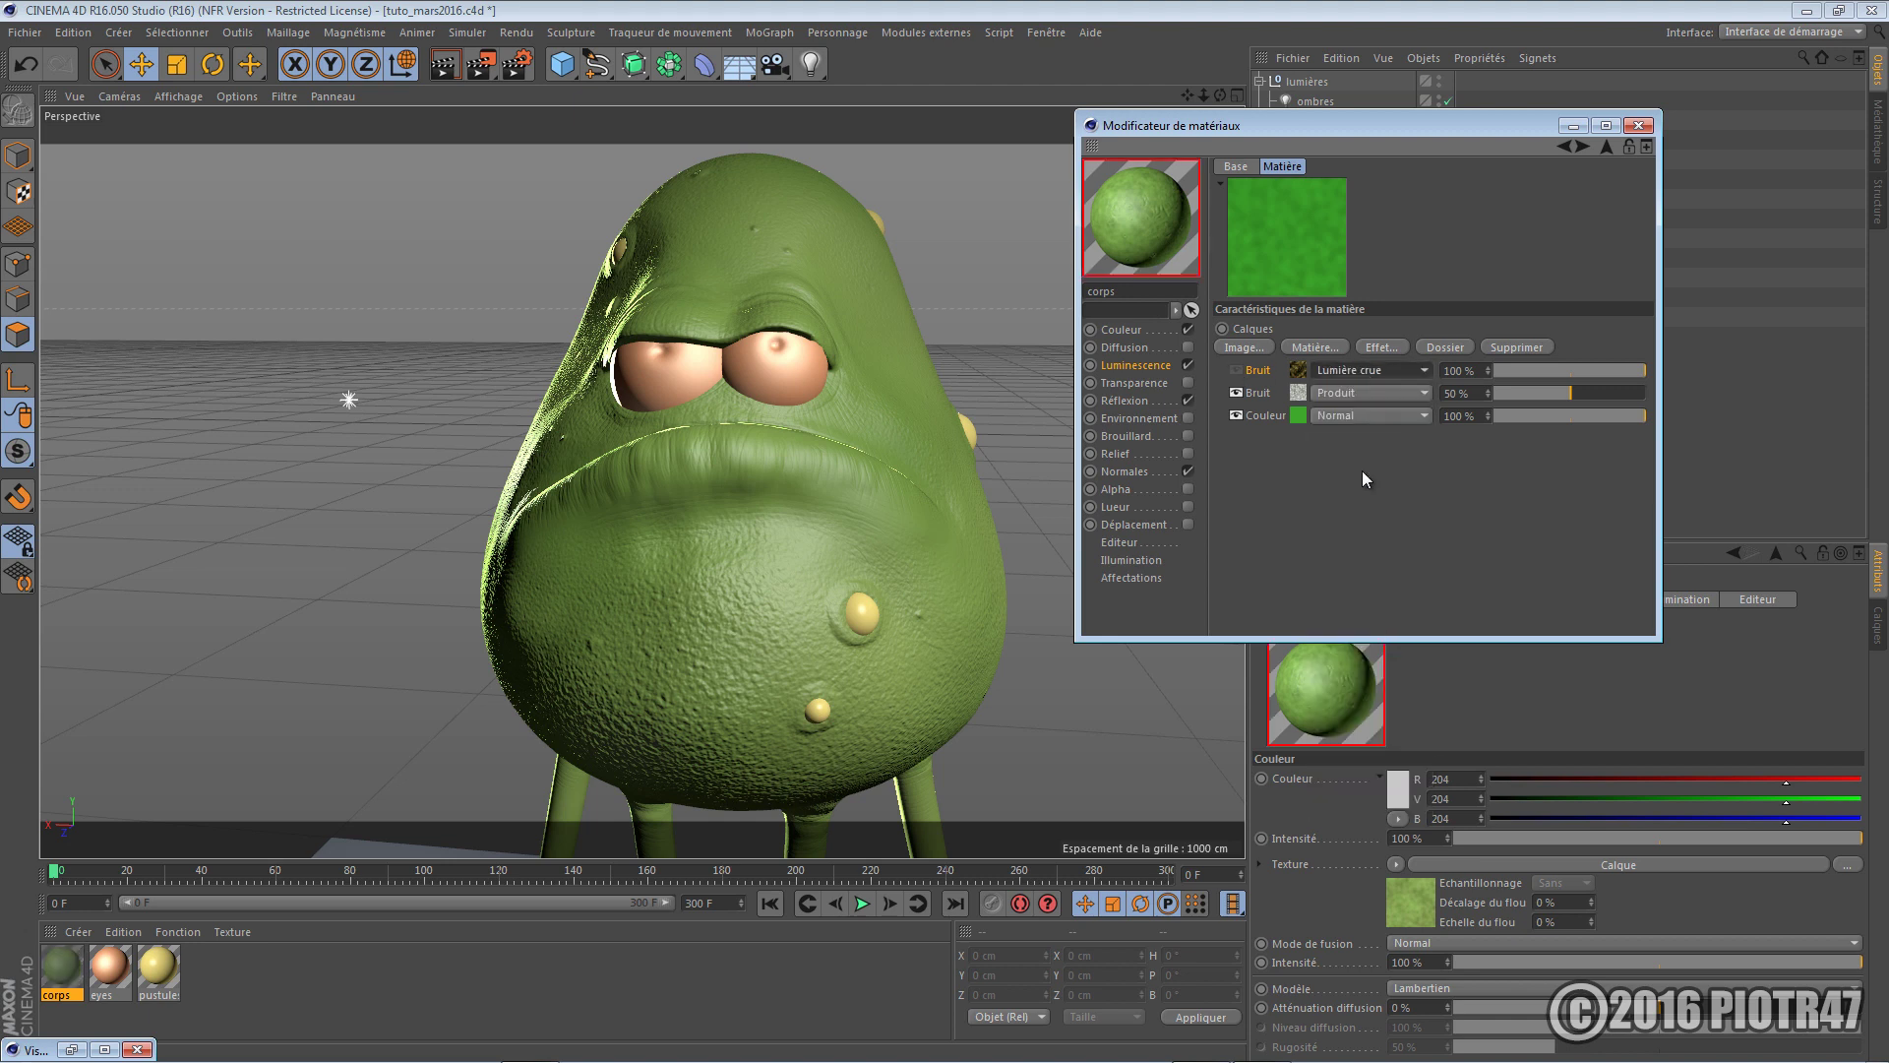
click(1236, 370)
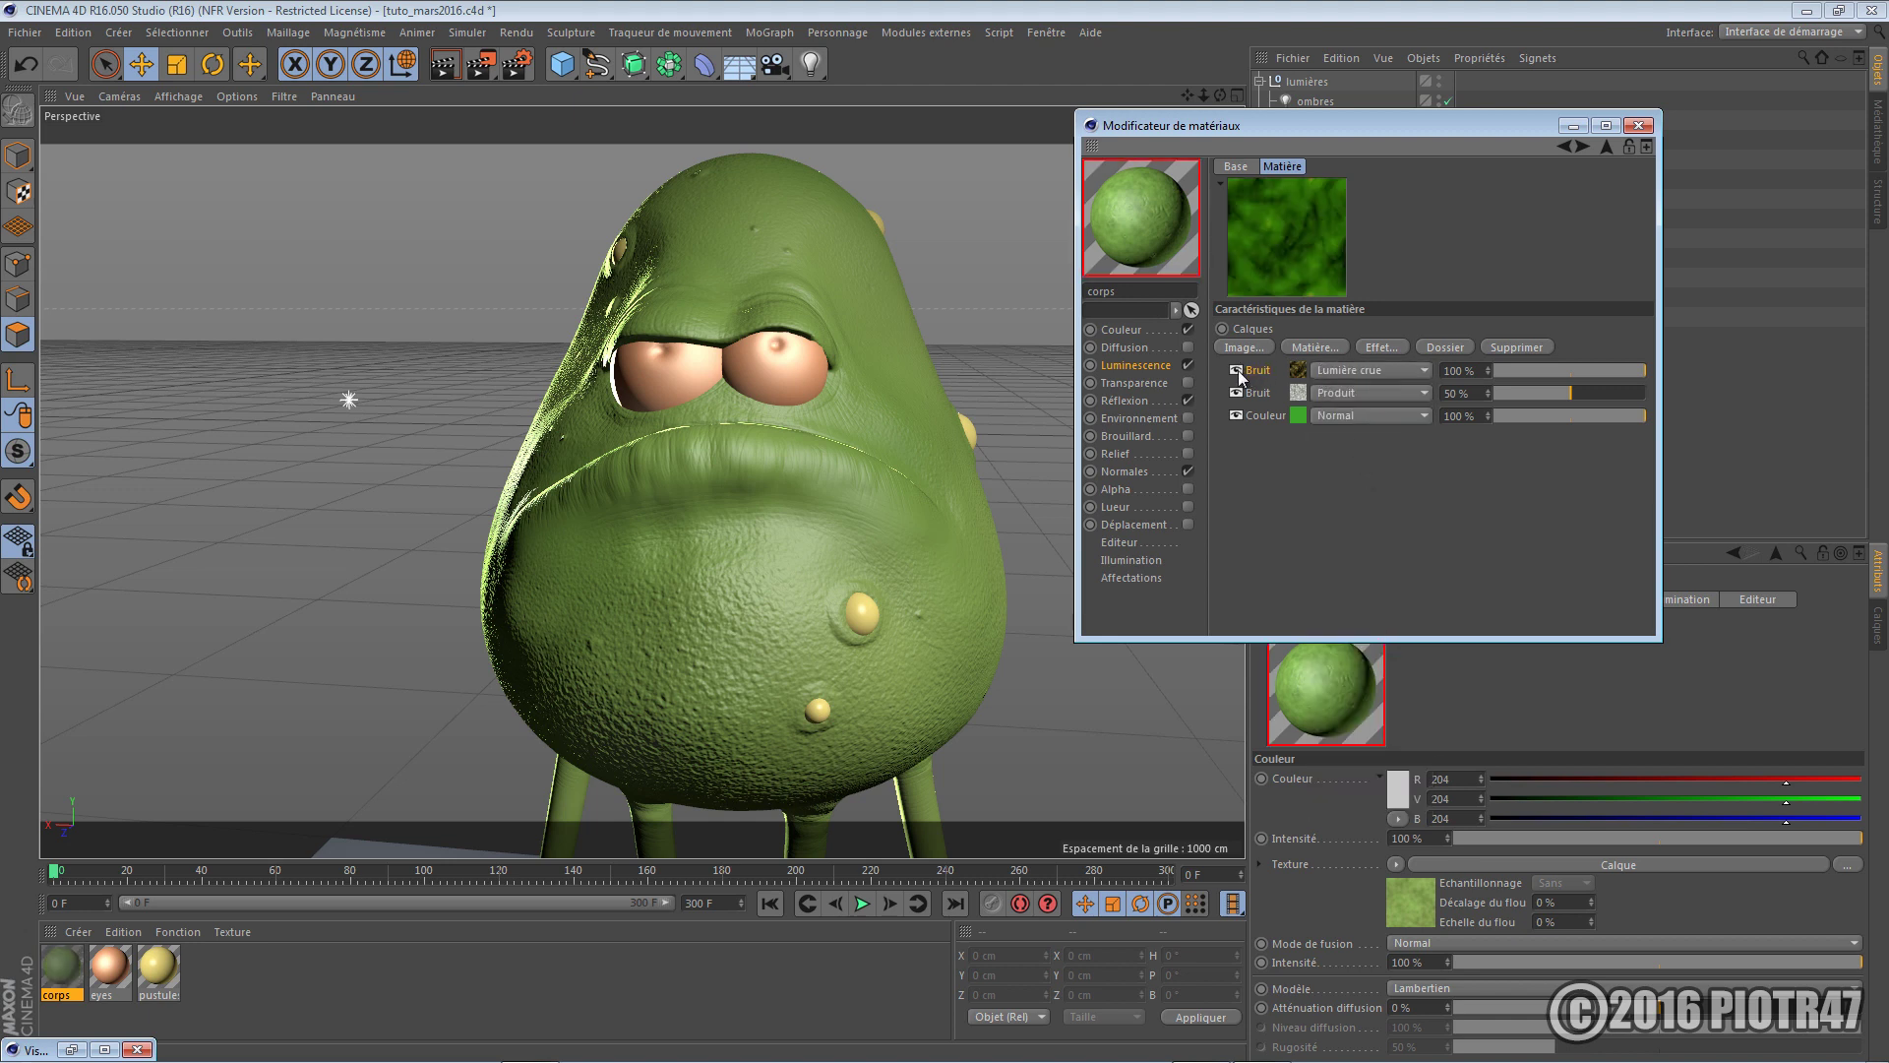
Blend the uppermost Bruit layer in Lumière tamisée mode at 30% strength
click(1344, 369)
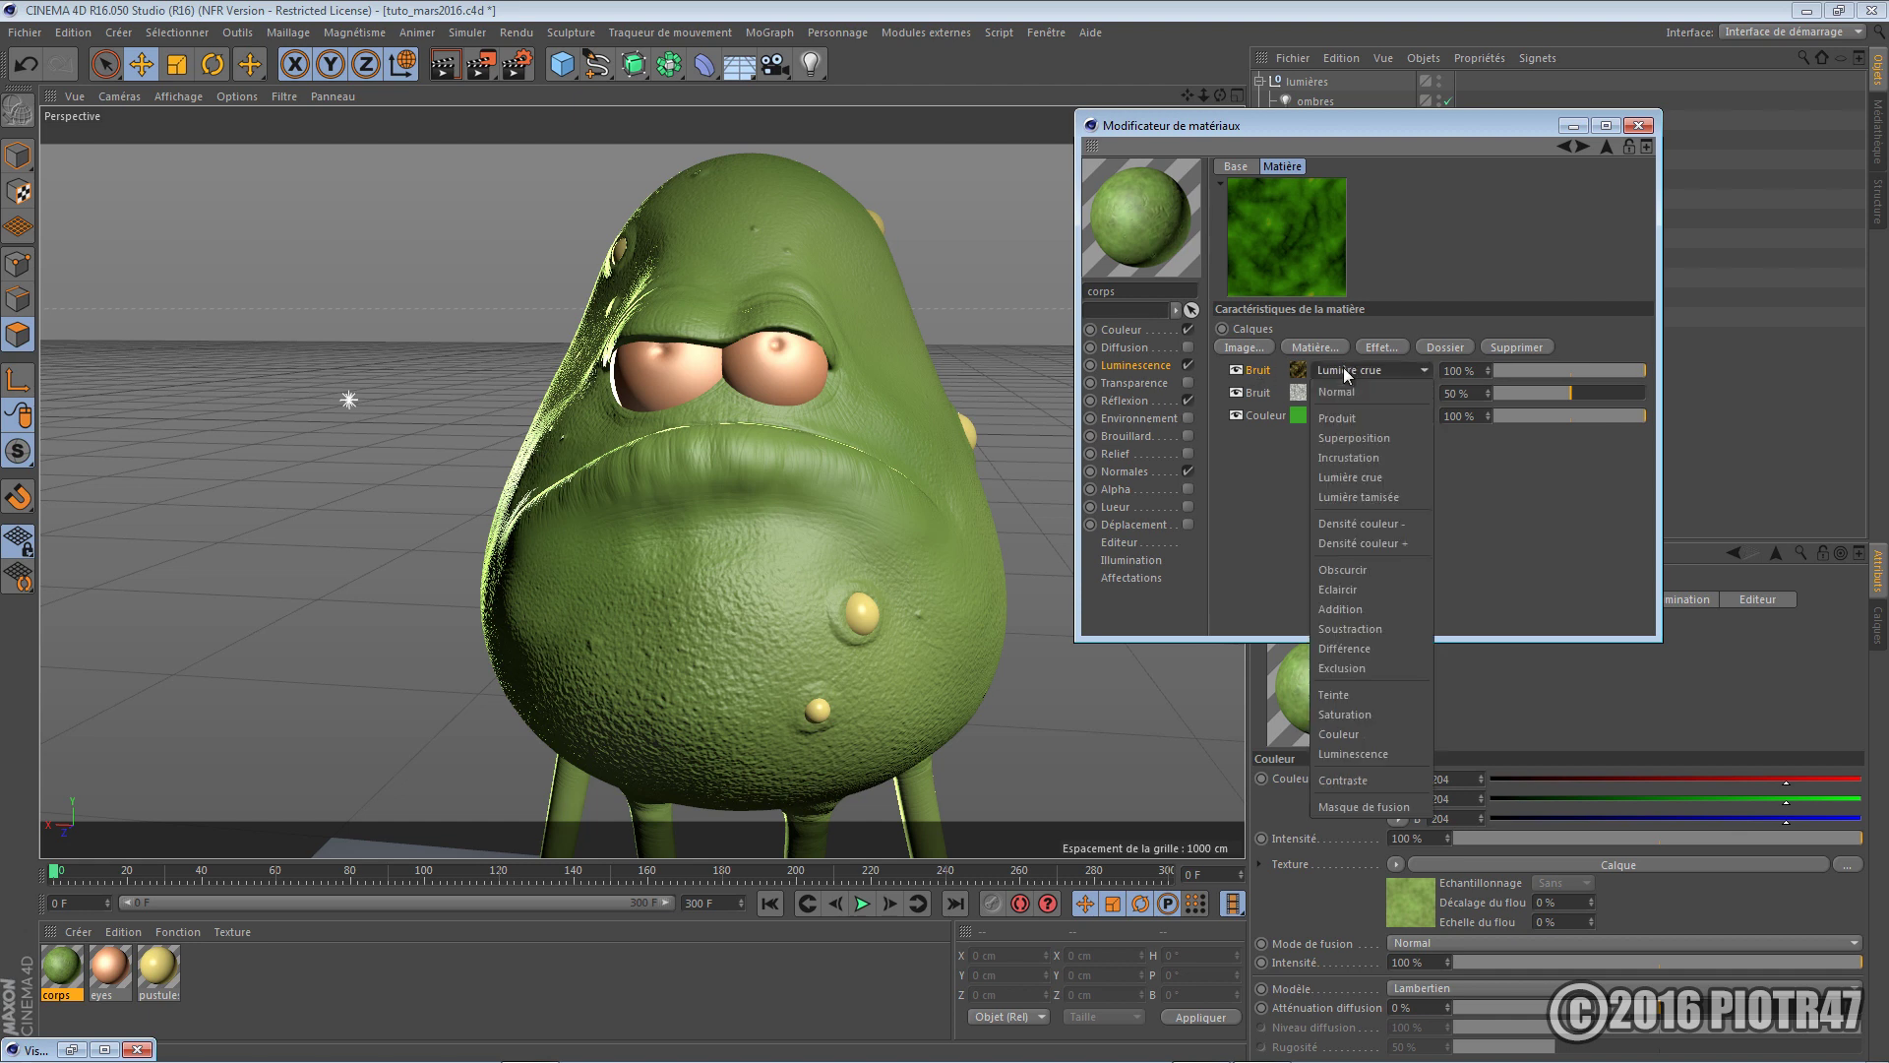
click(1366, 497)
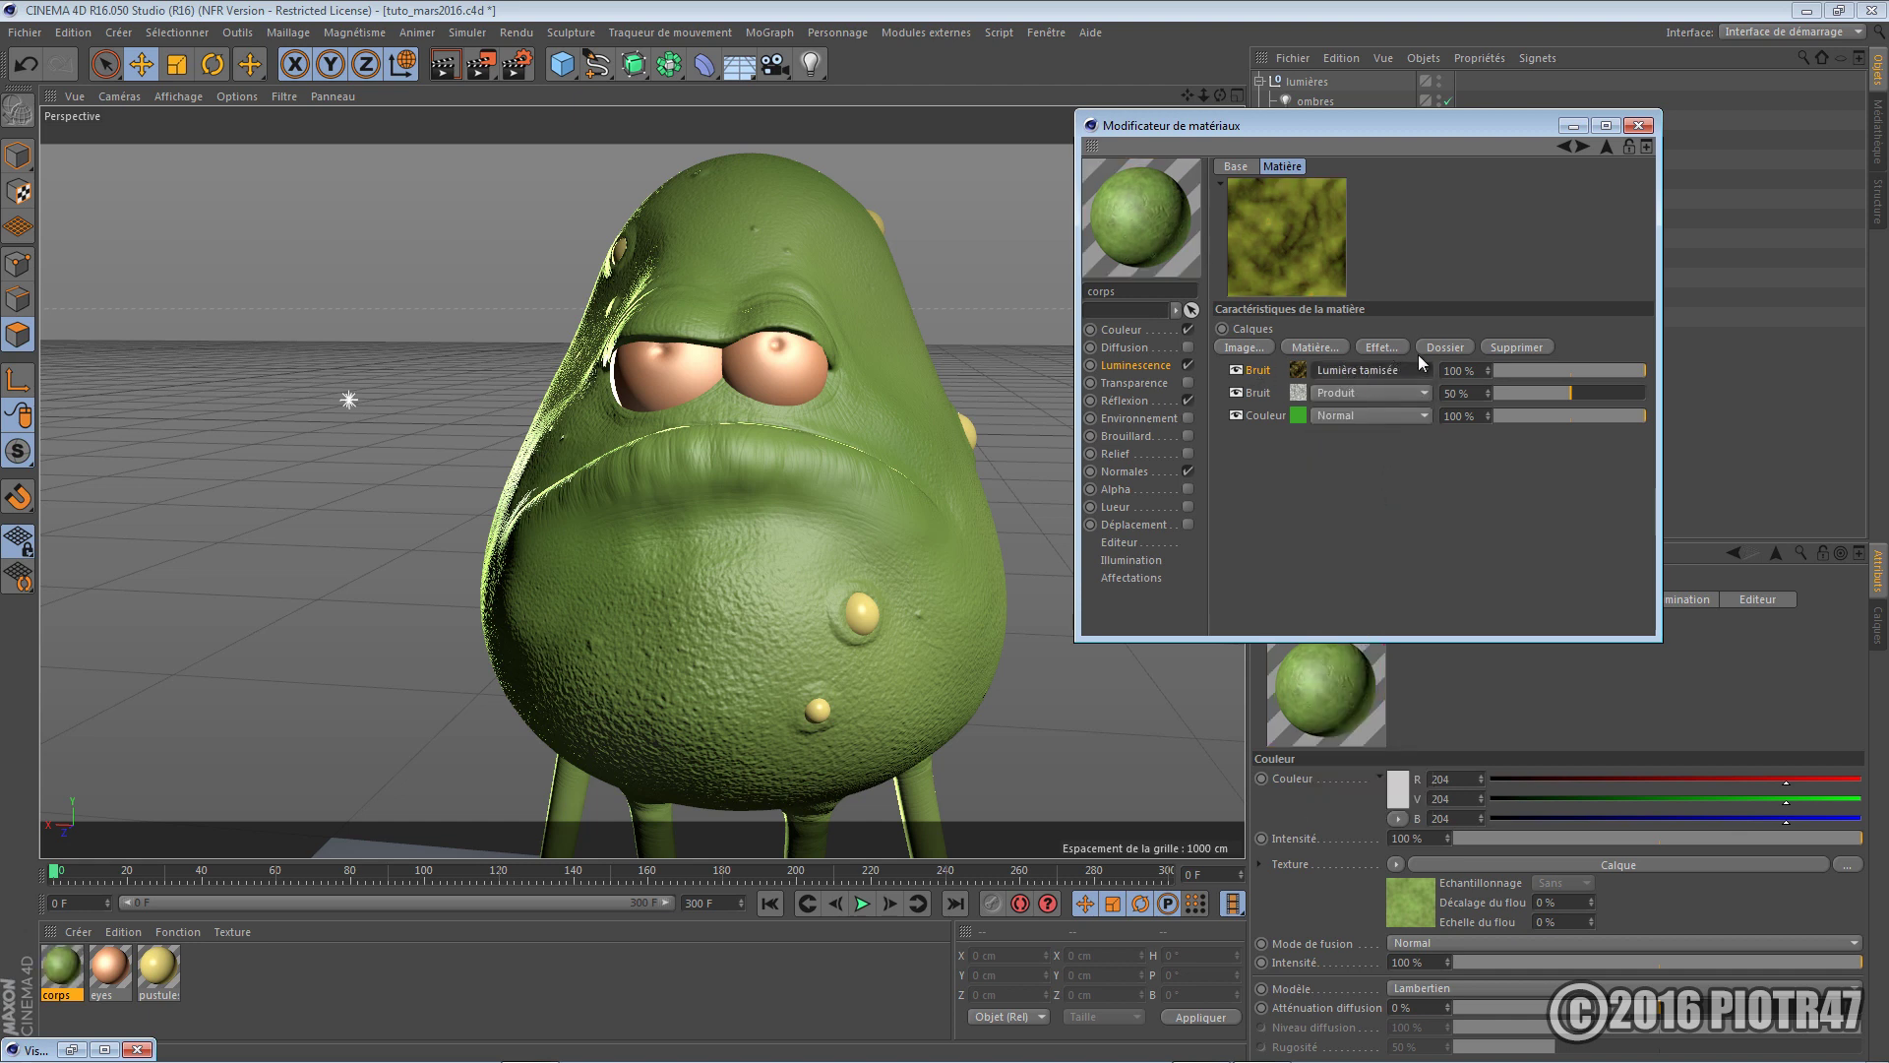
drag(1479, 370, 1307, 357)
text(30)
key(Return)
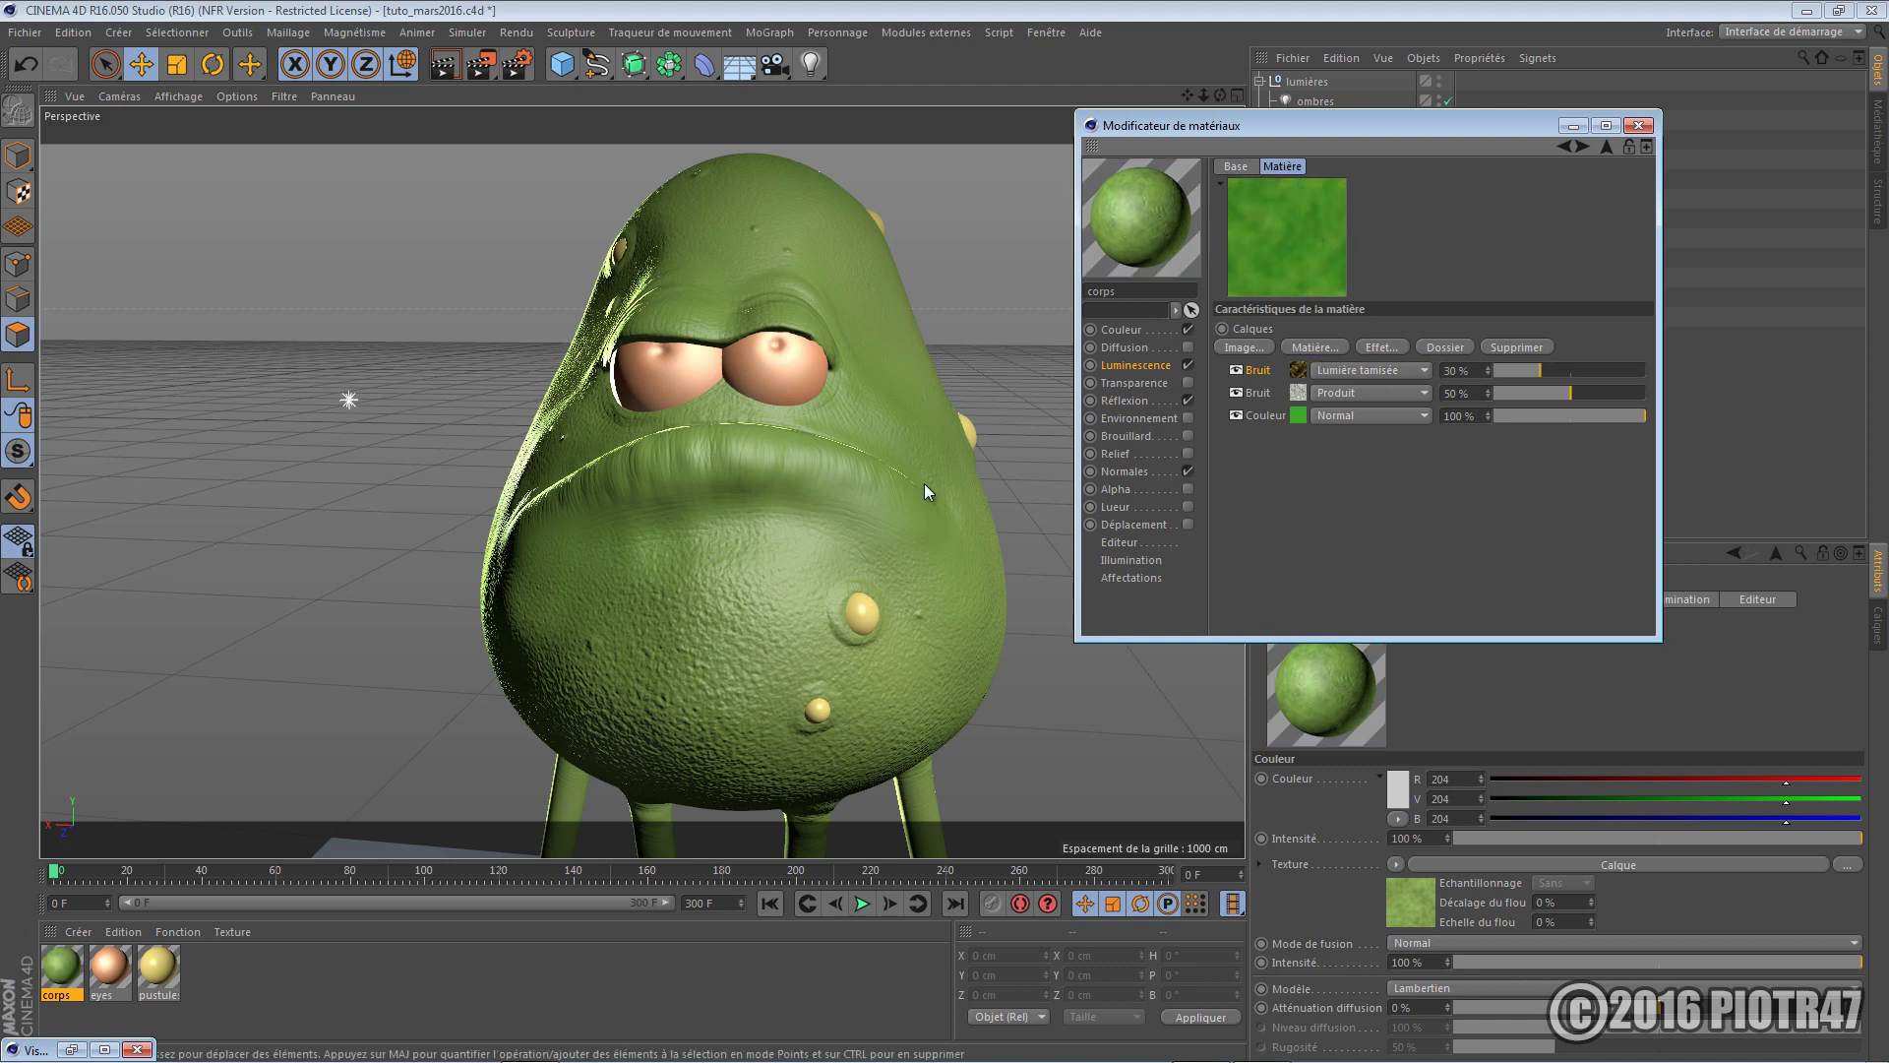
Render the monster with the yellow-tinted scattering, inspect the finished image, and return to the scene
click(1026, 424)
key(shift+r)
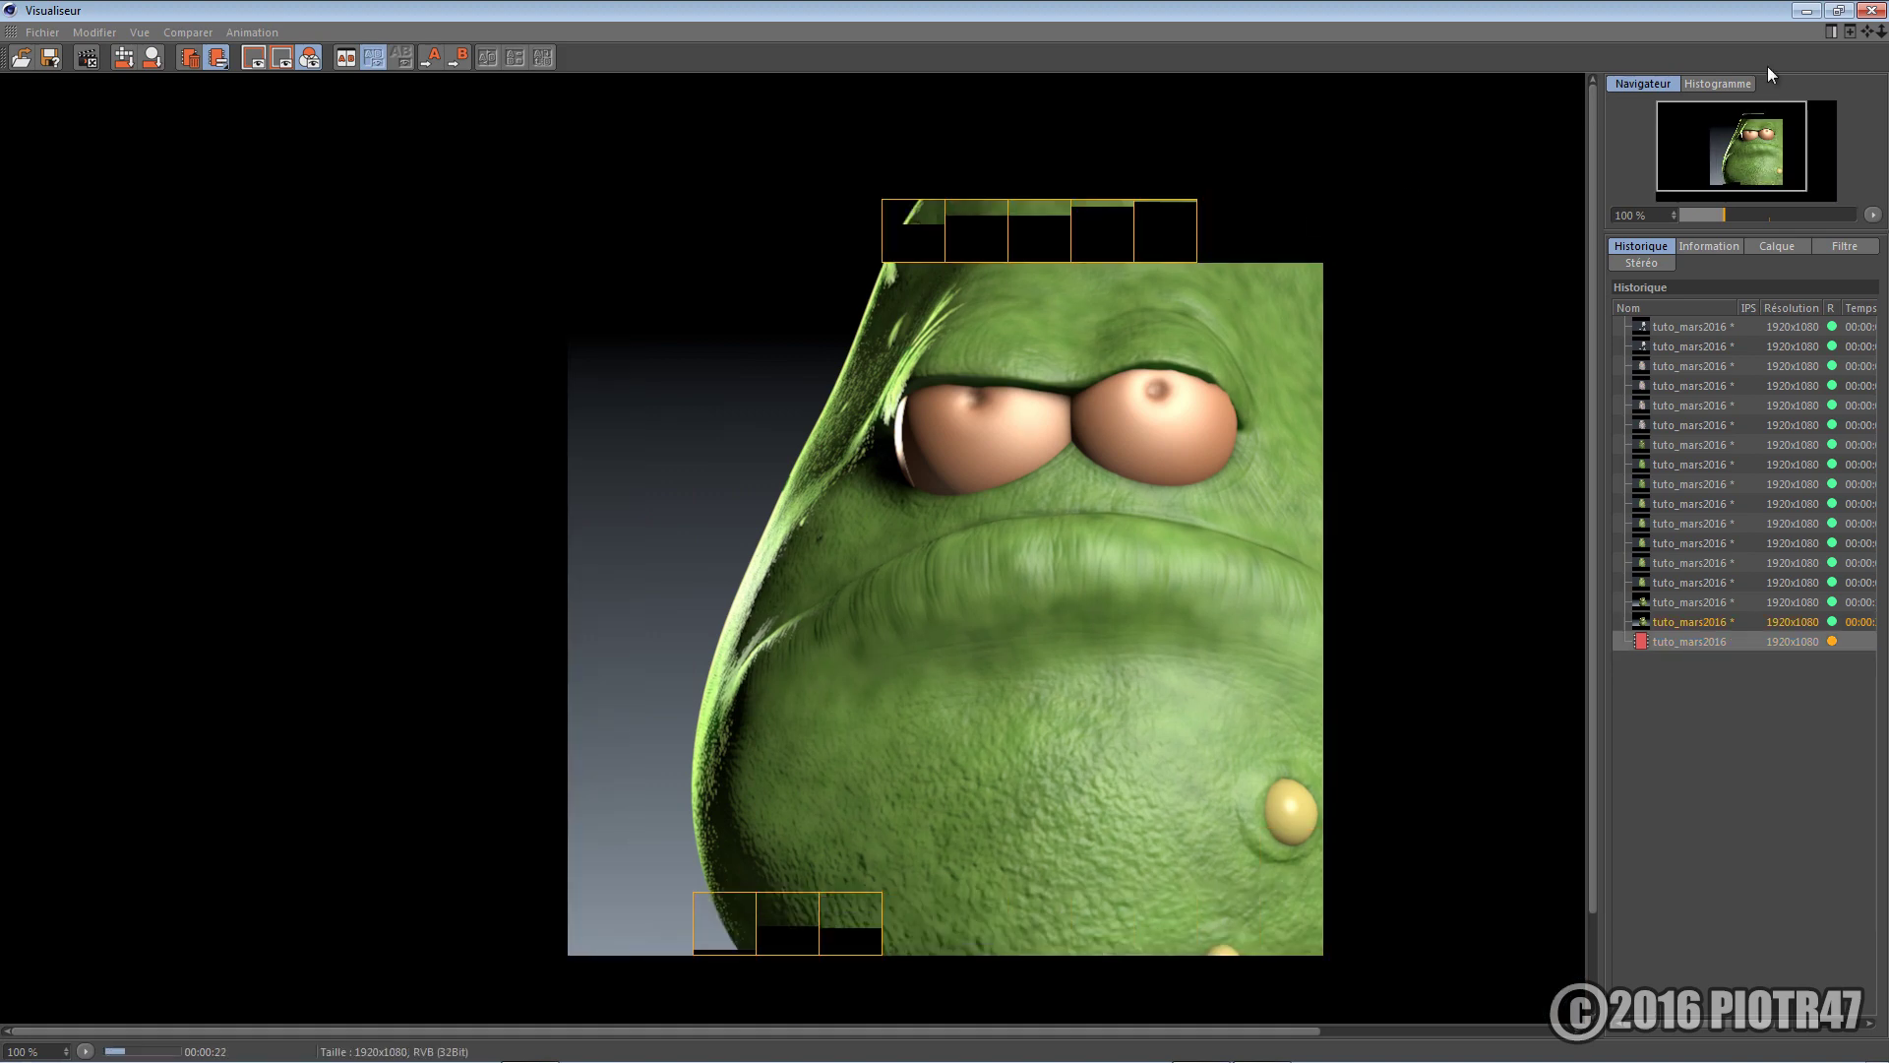
click(1805, 12)
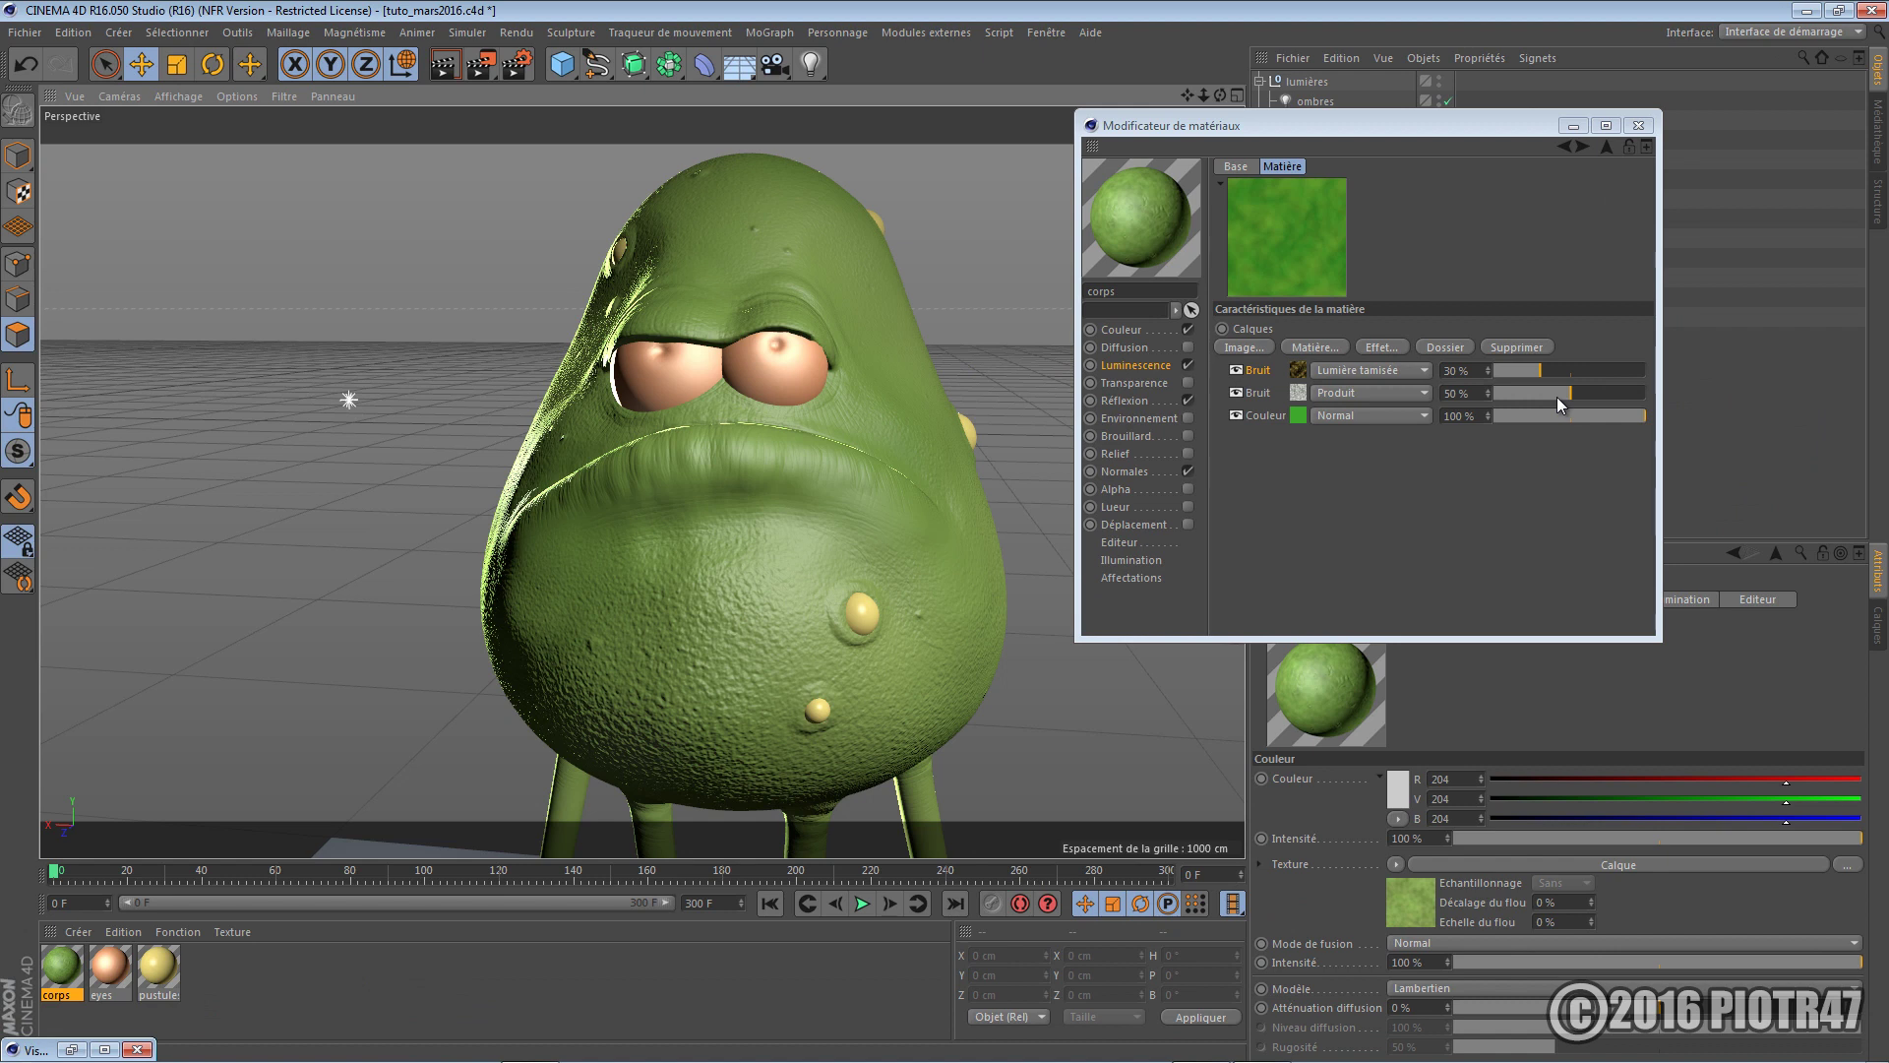
click(1565, 146)
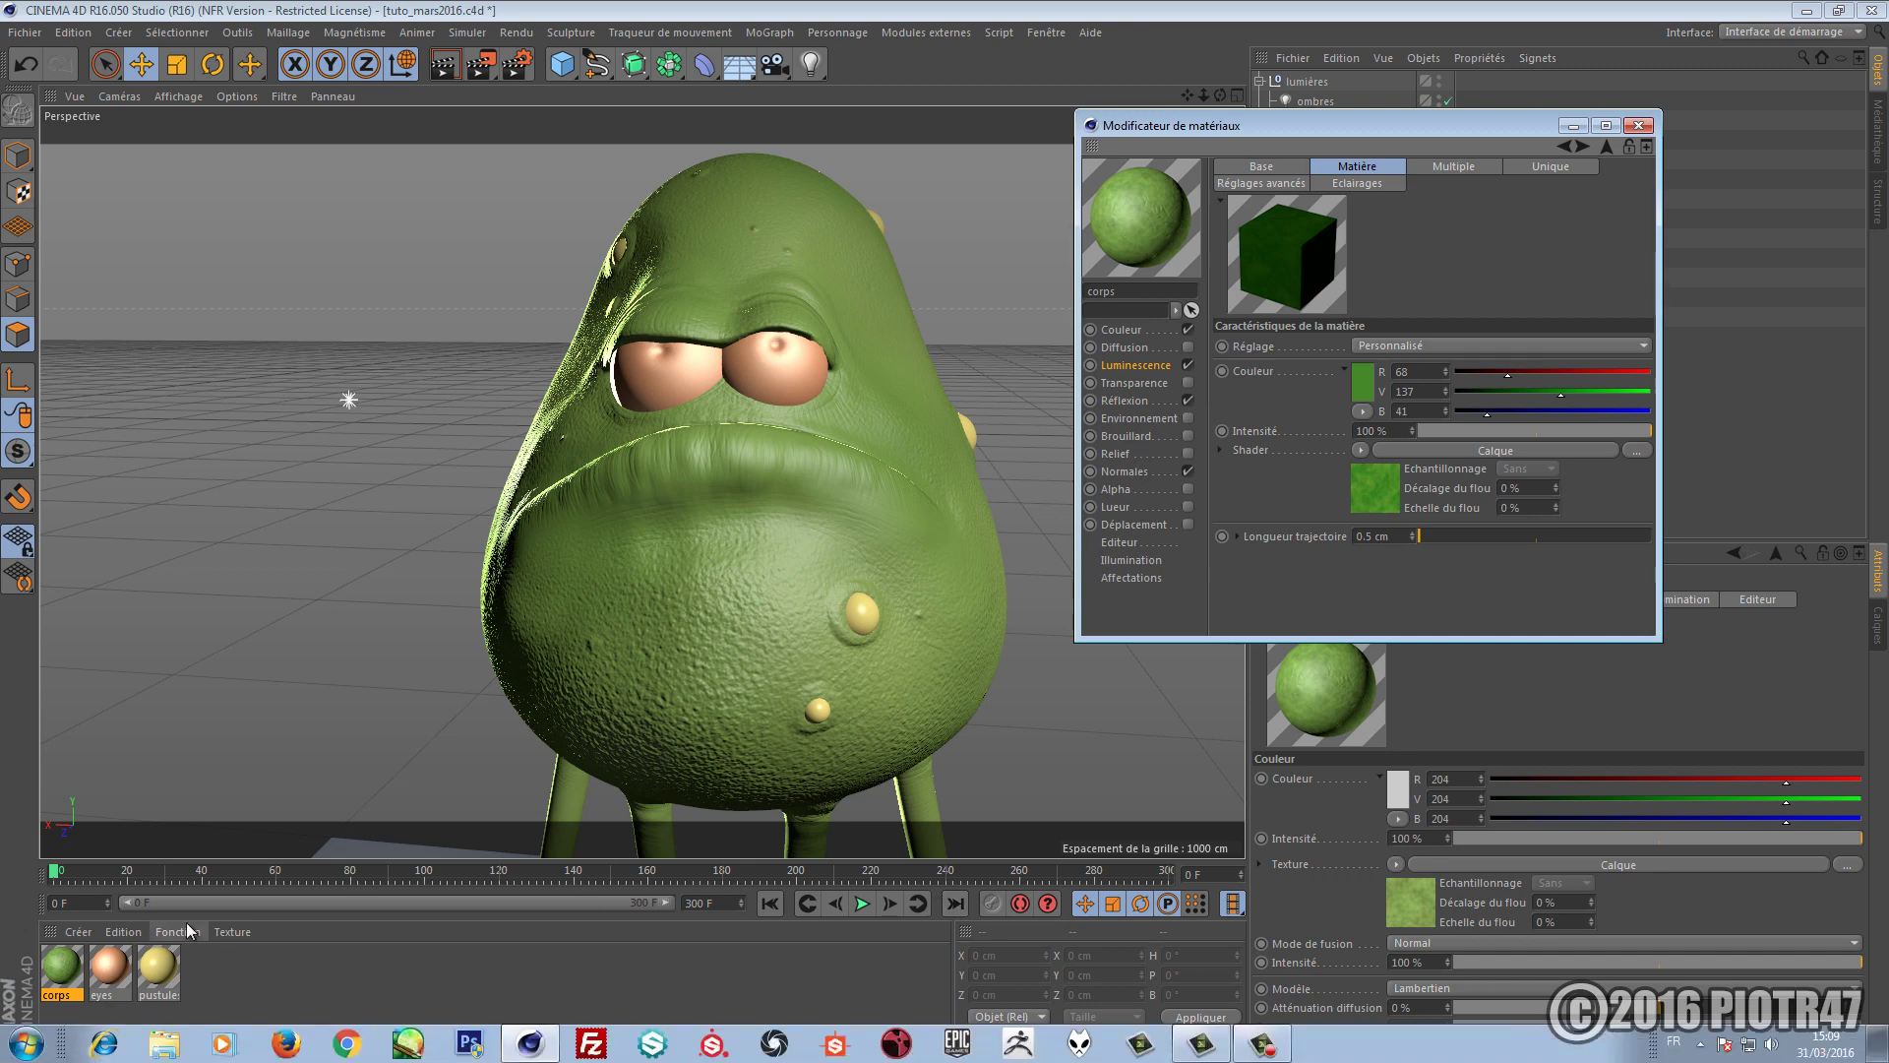
click(106, 1051)
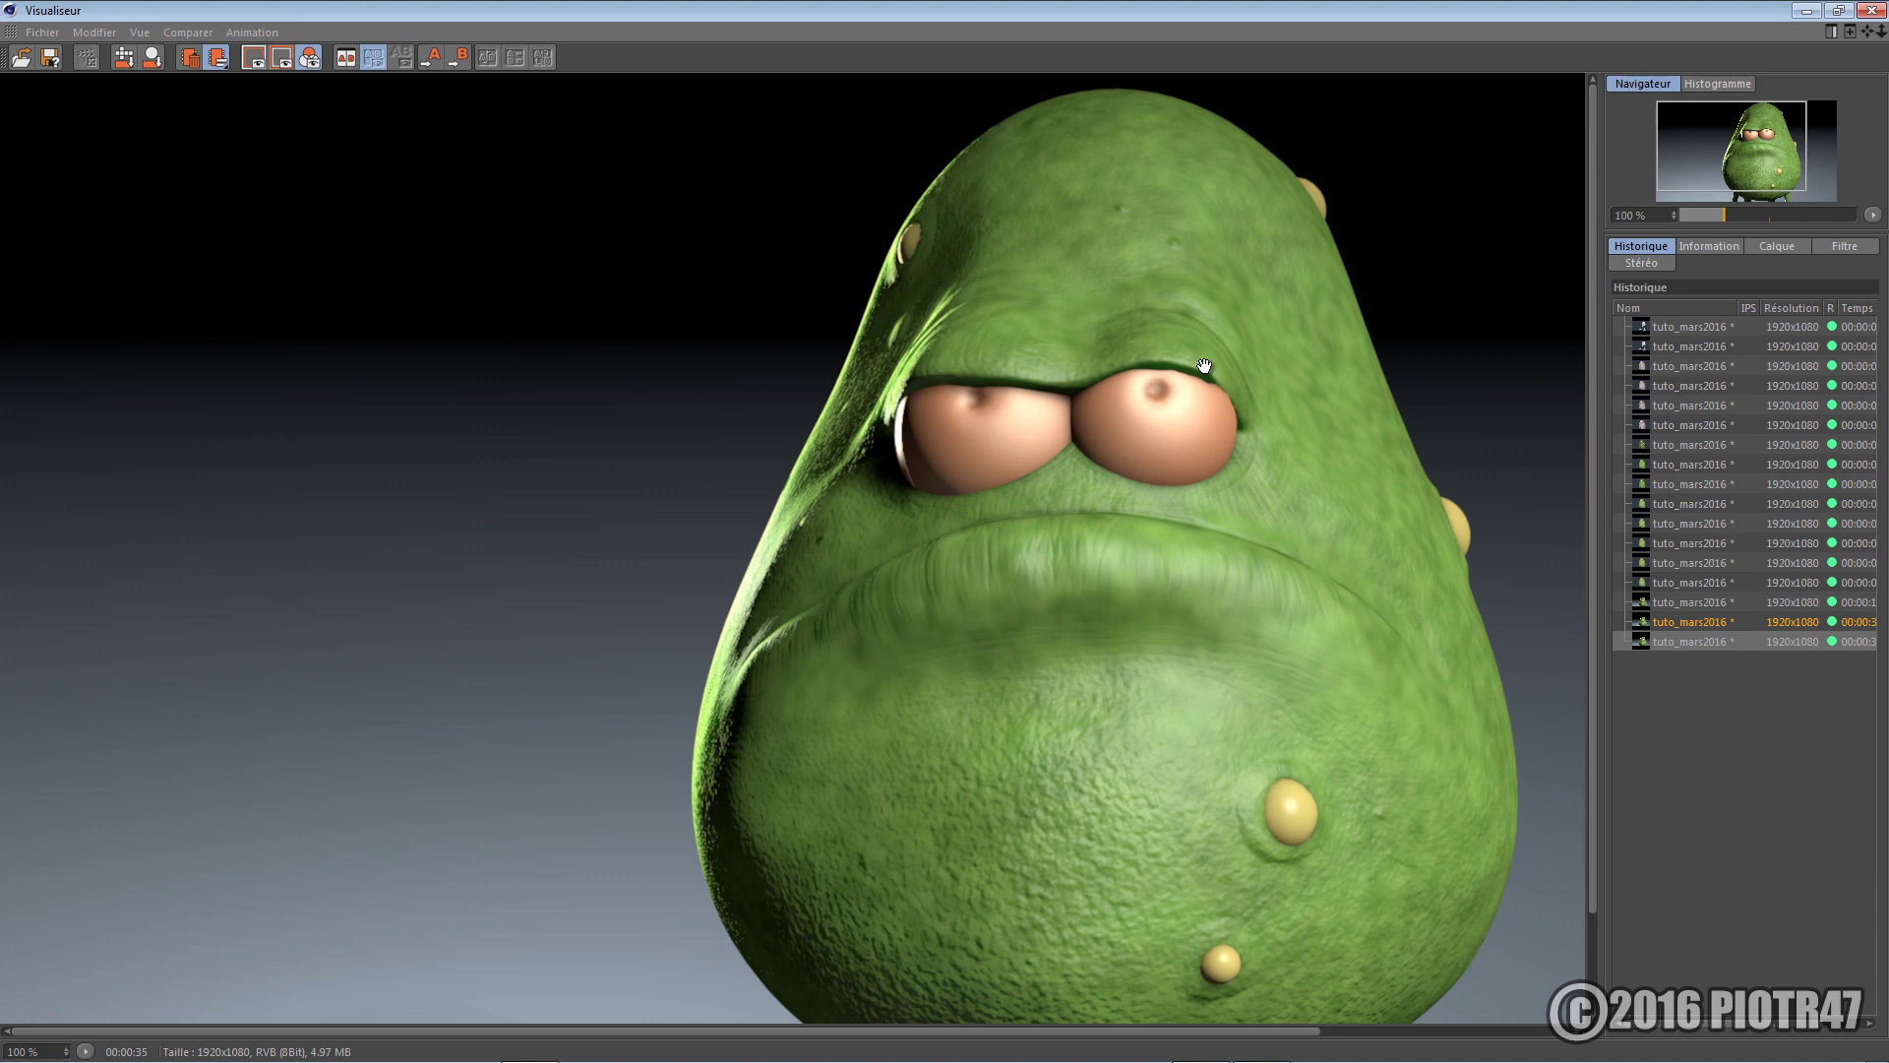
click(1806, 12)
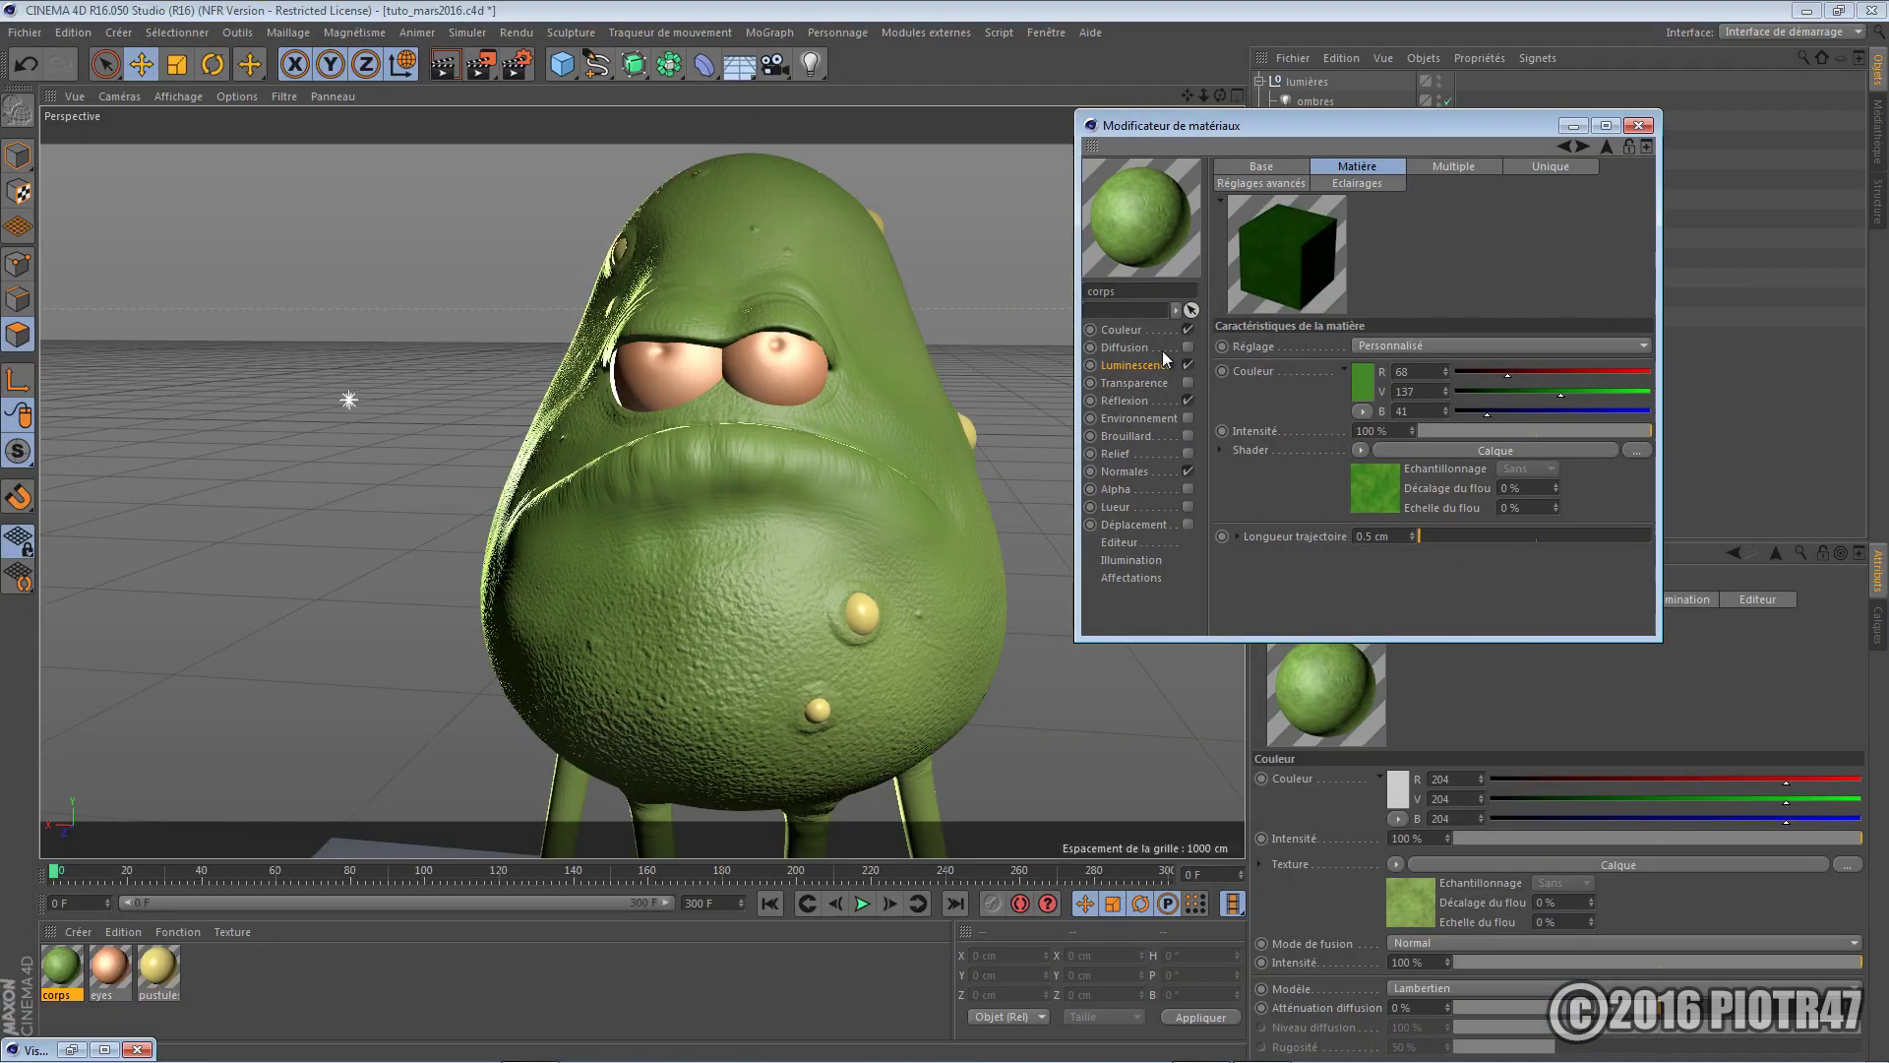
Enable the corps material's Diffusion channel with a Calque texture and add a white Couleur layer to it
click(1190, 347)
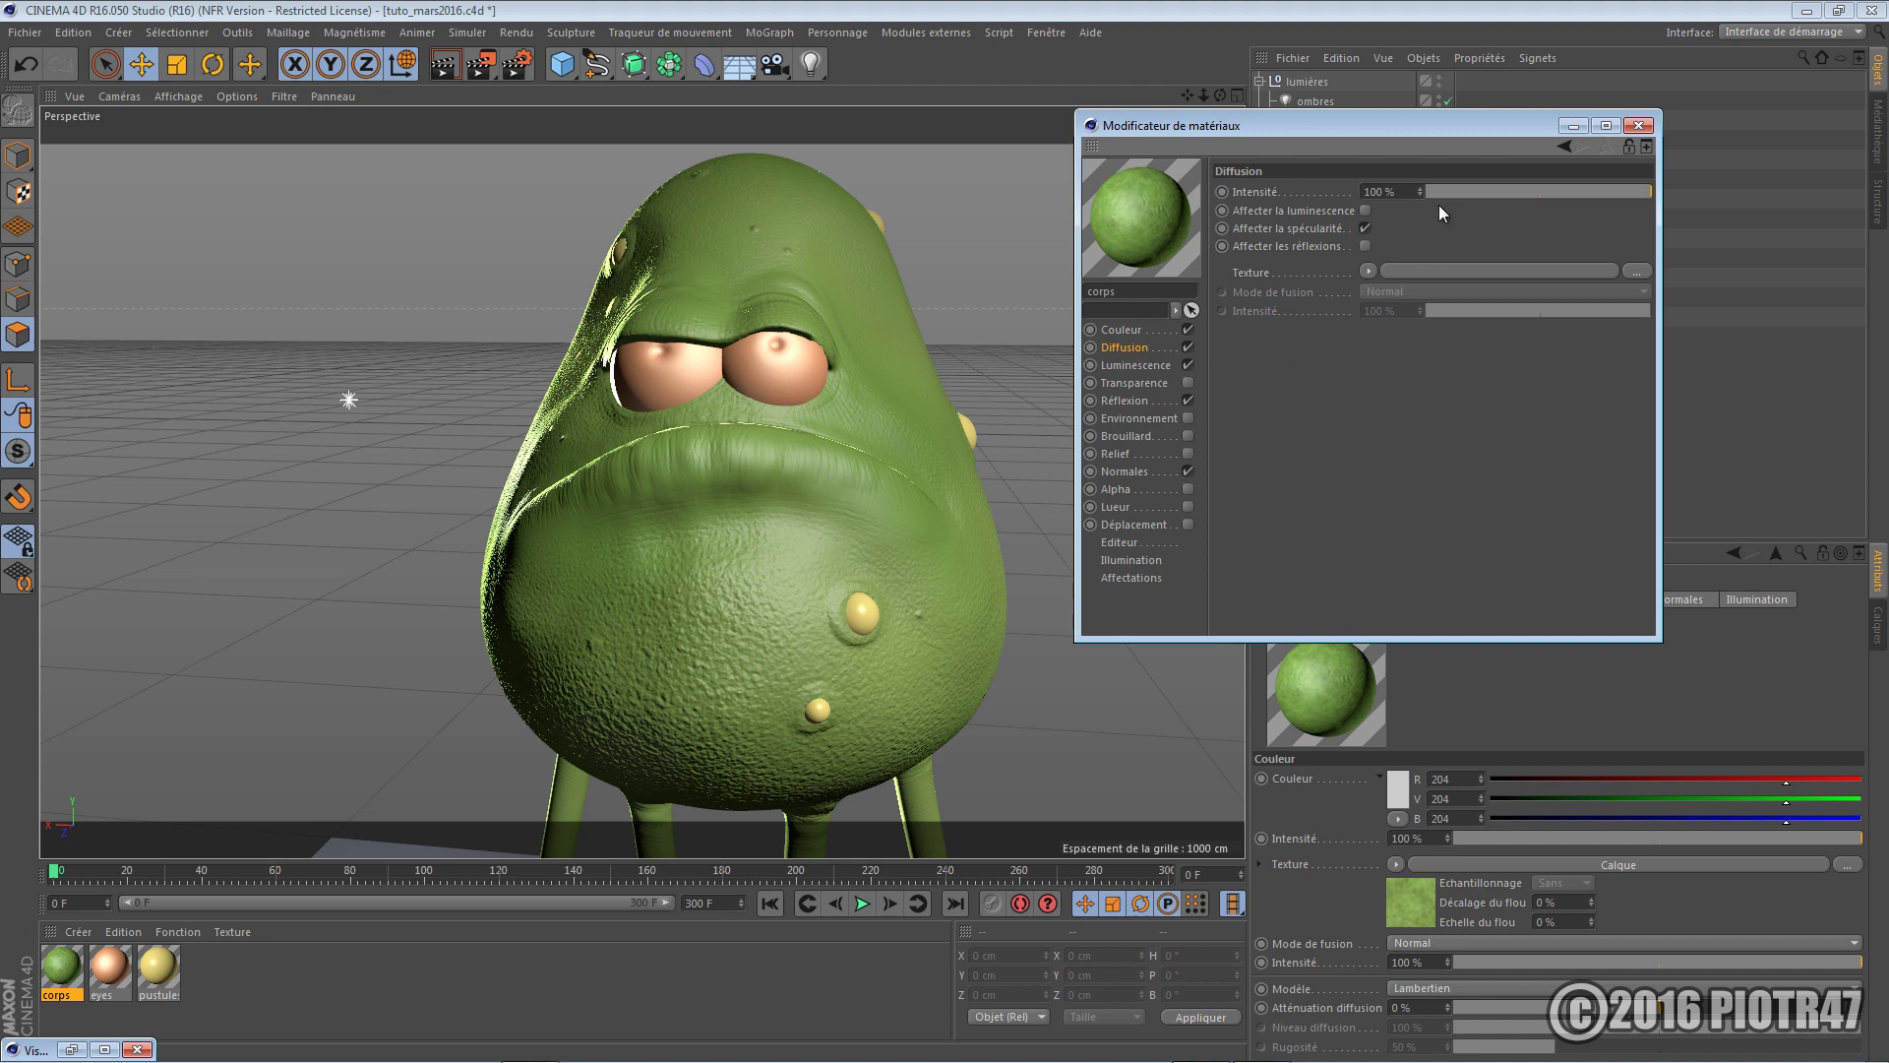
click(1369, 270)
click(1401, 559)
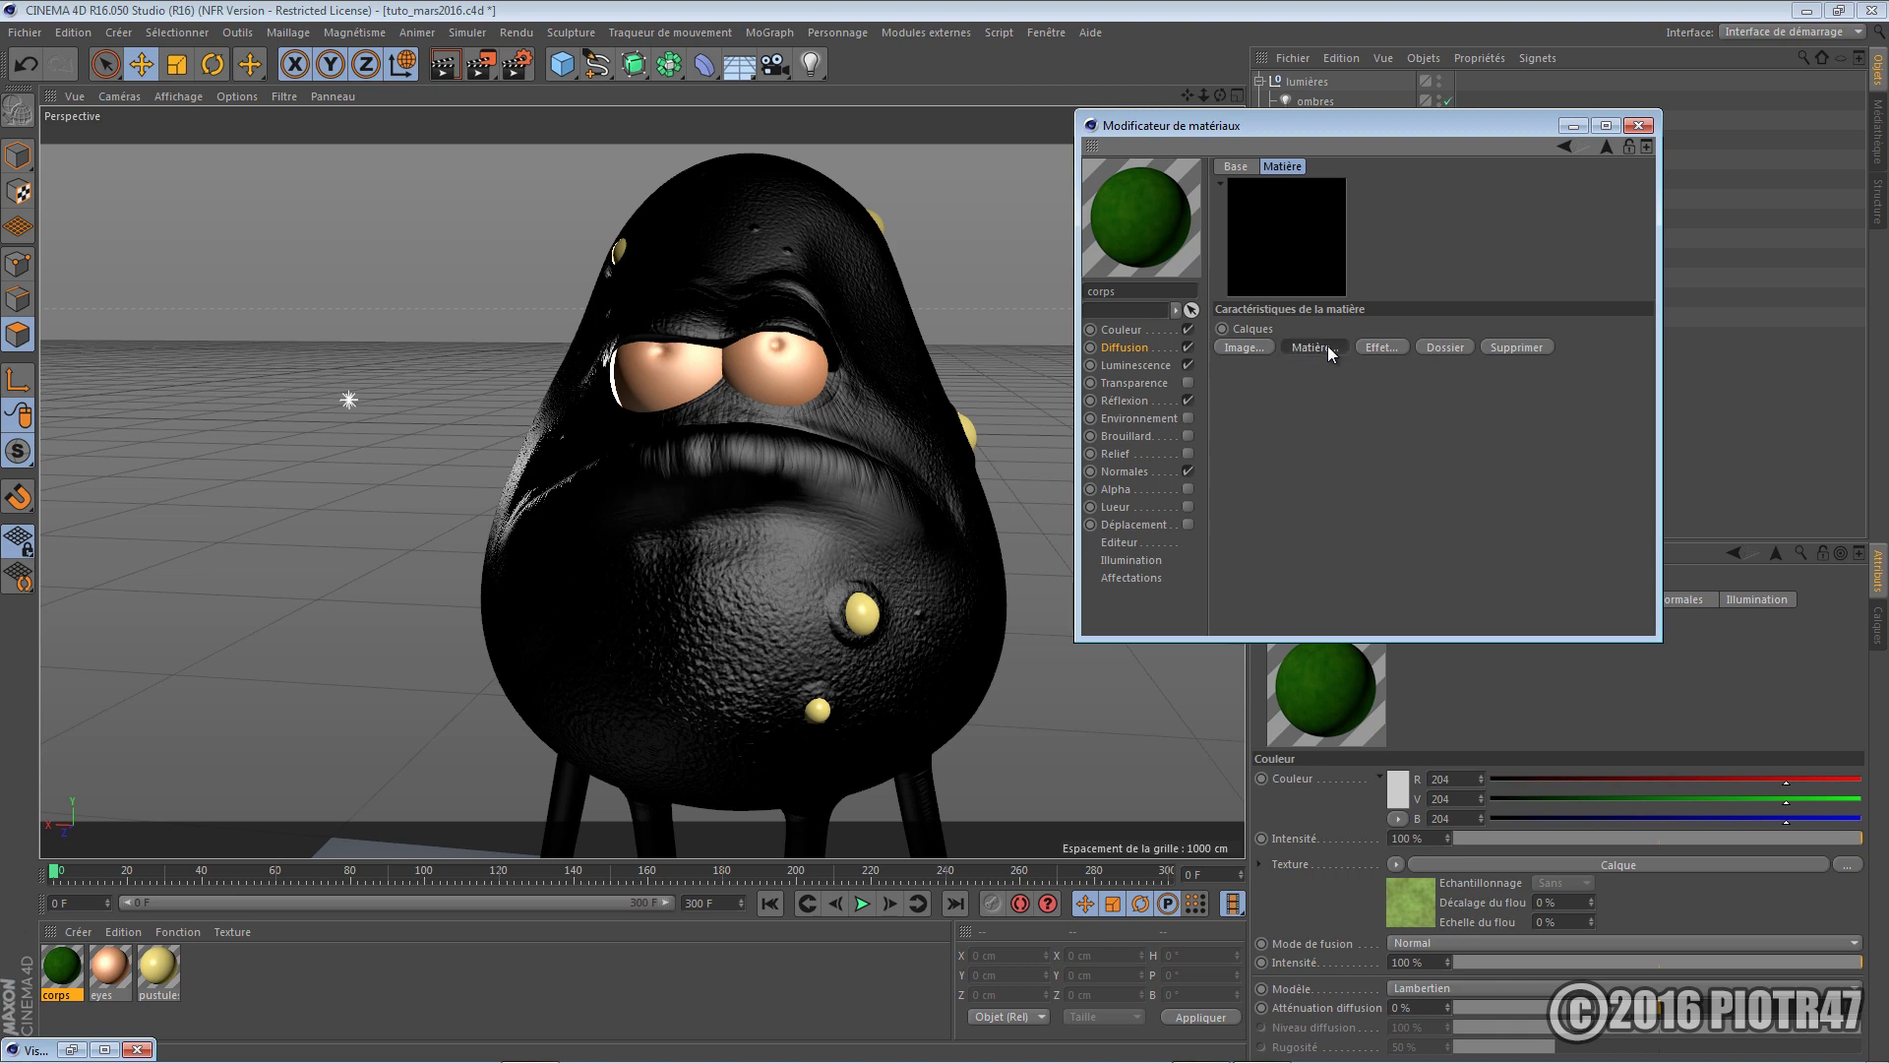
click(1326, 345)
click(1390, 443)
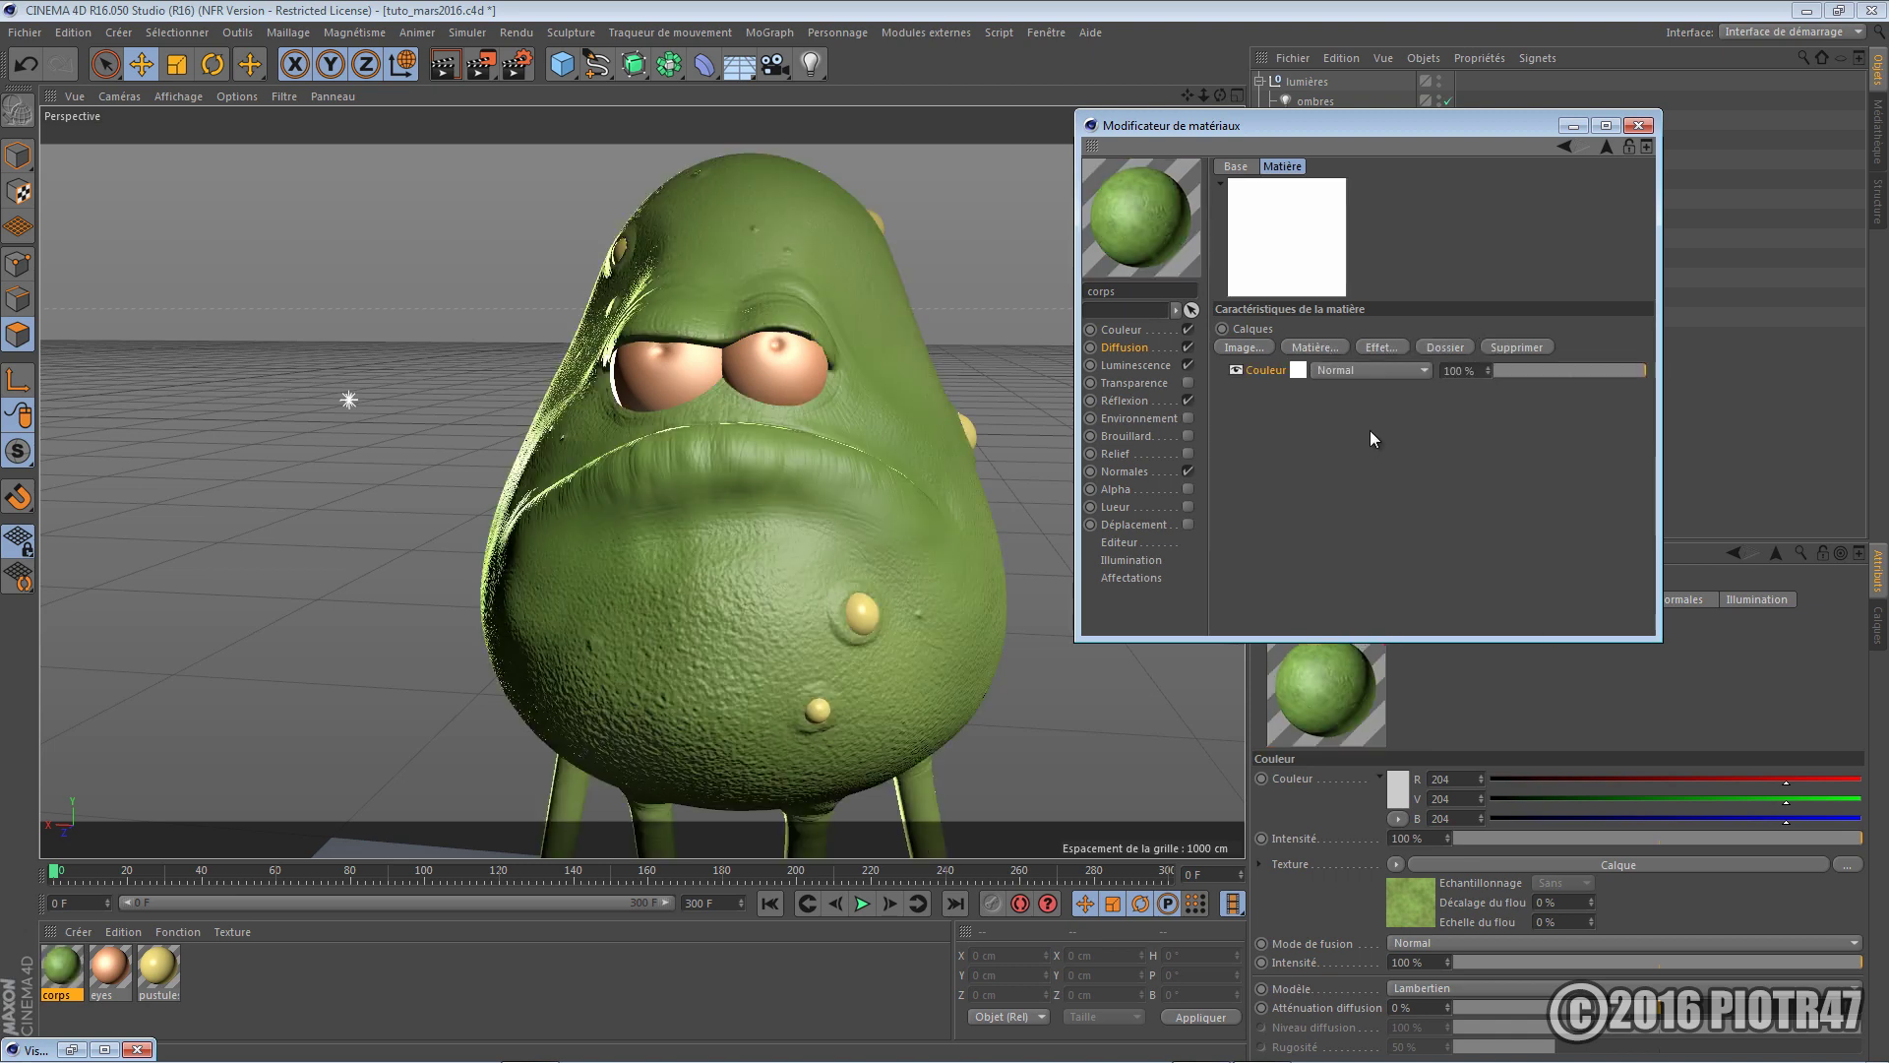
click(1298, 373)
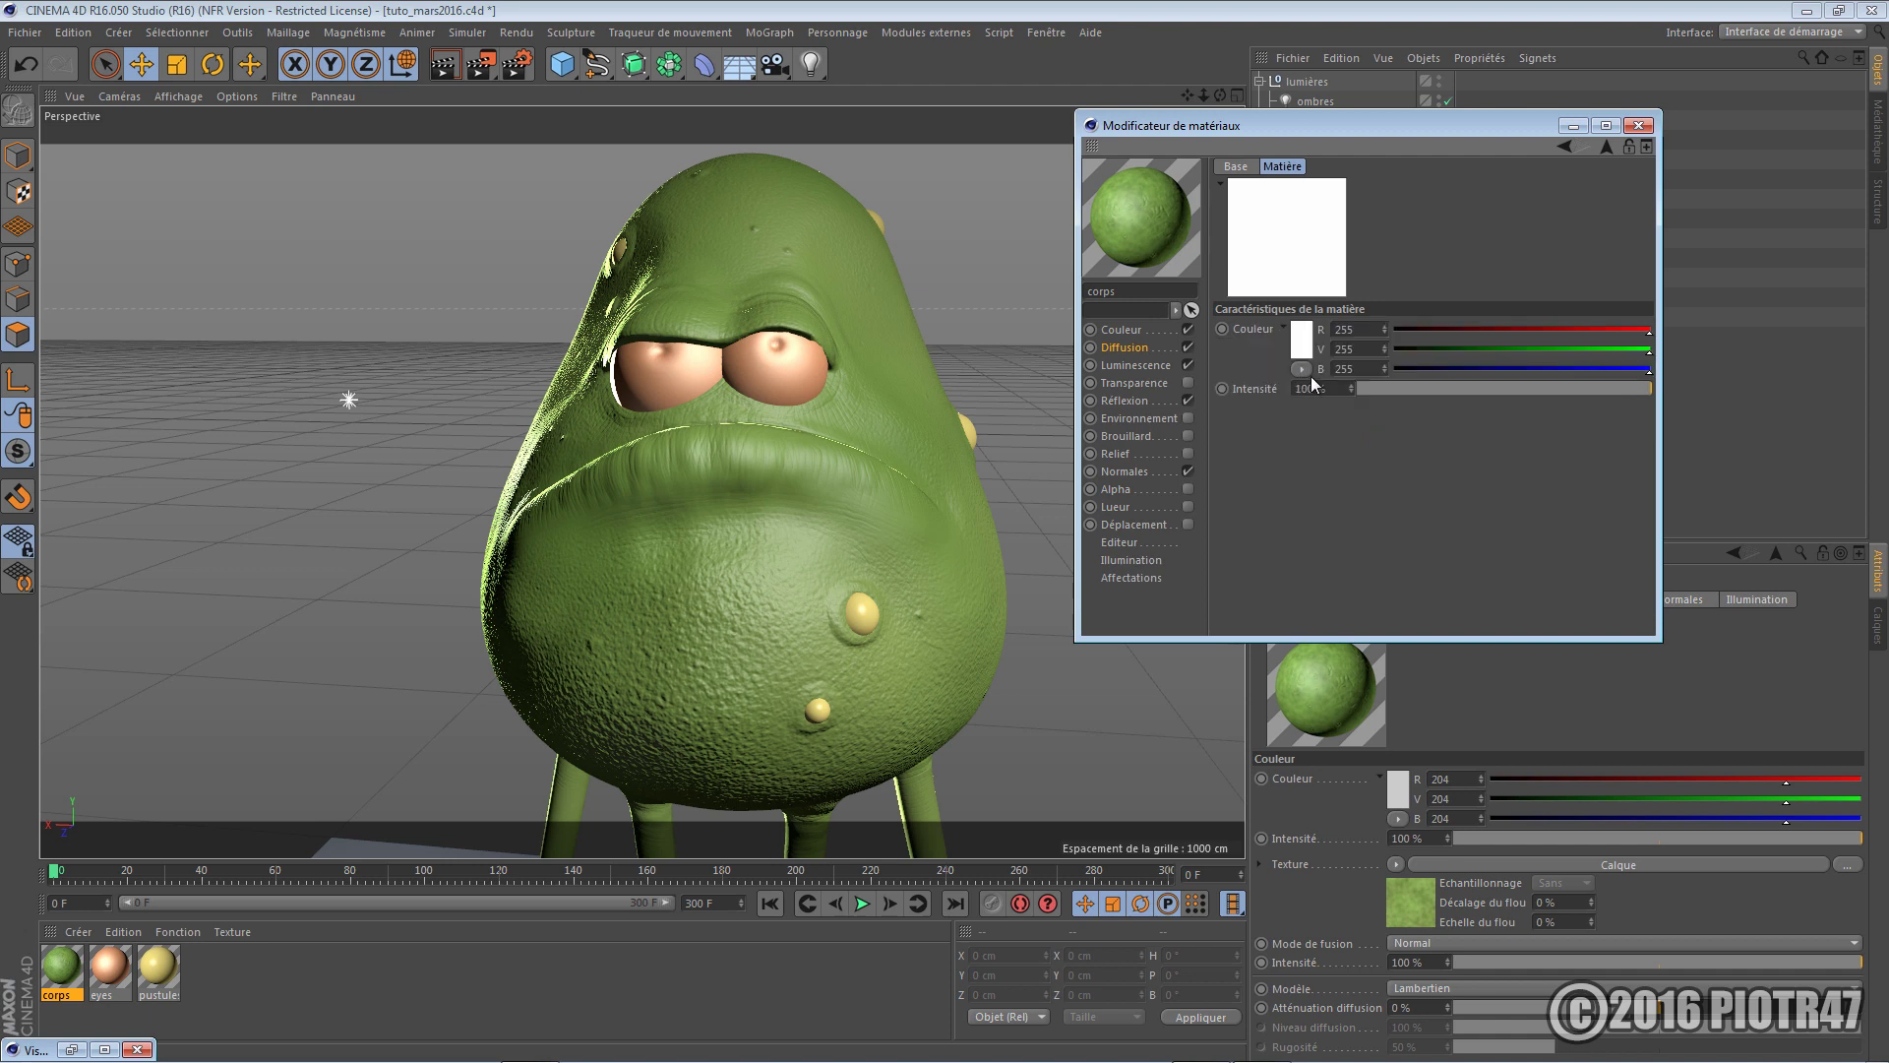
click(1560, 148)
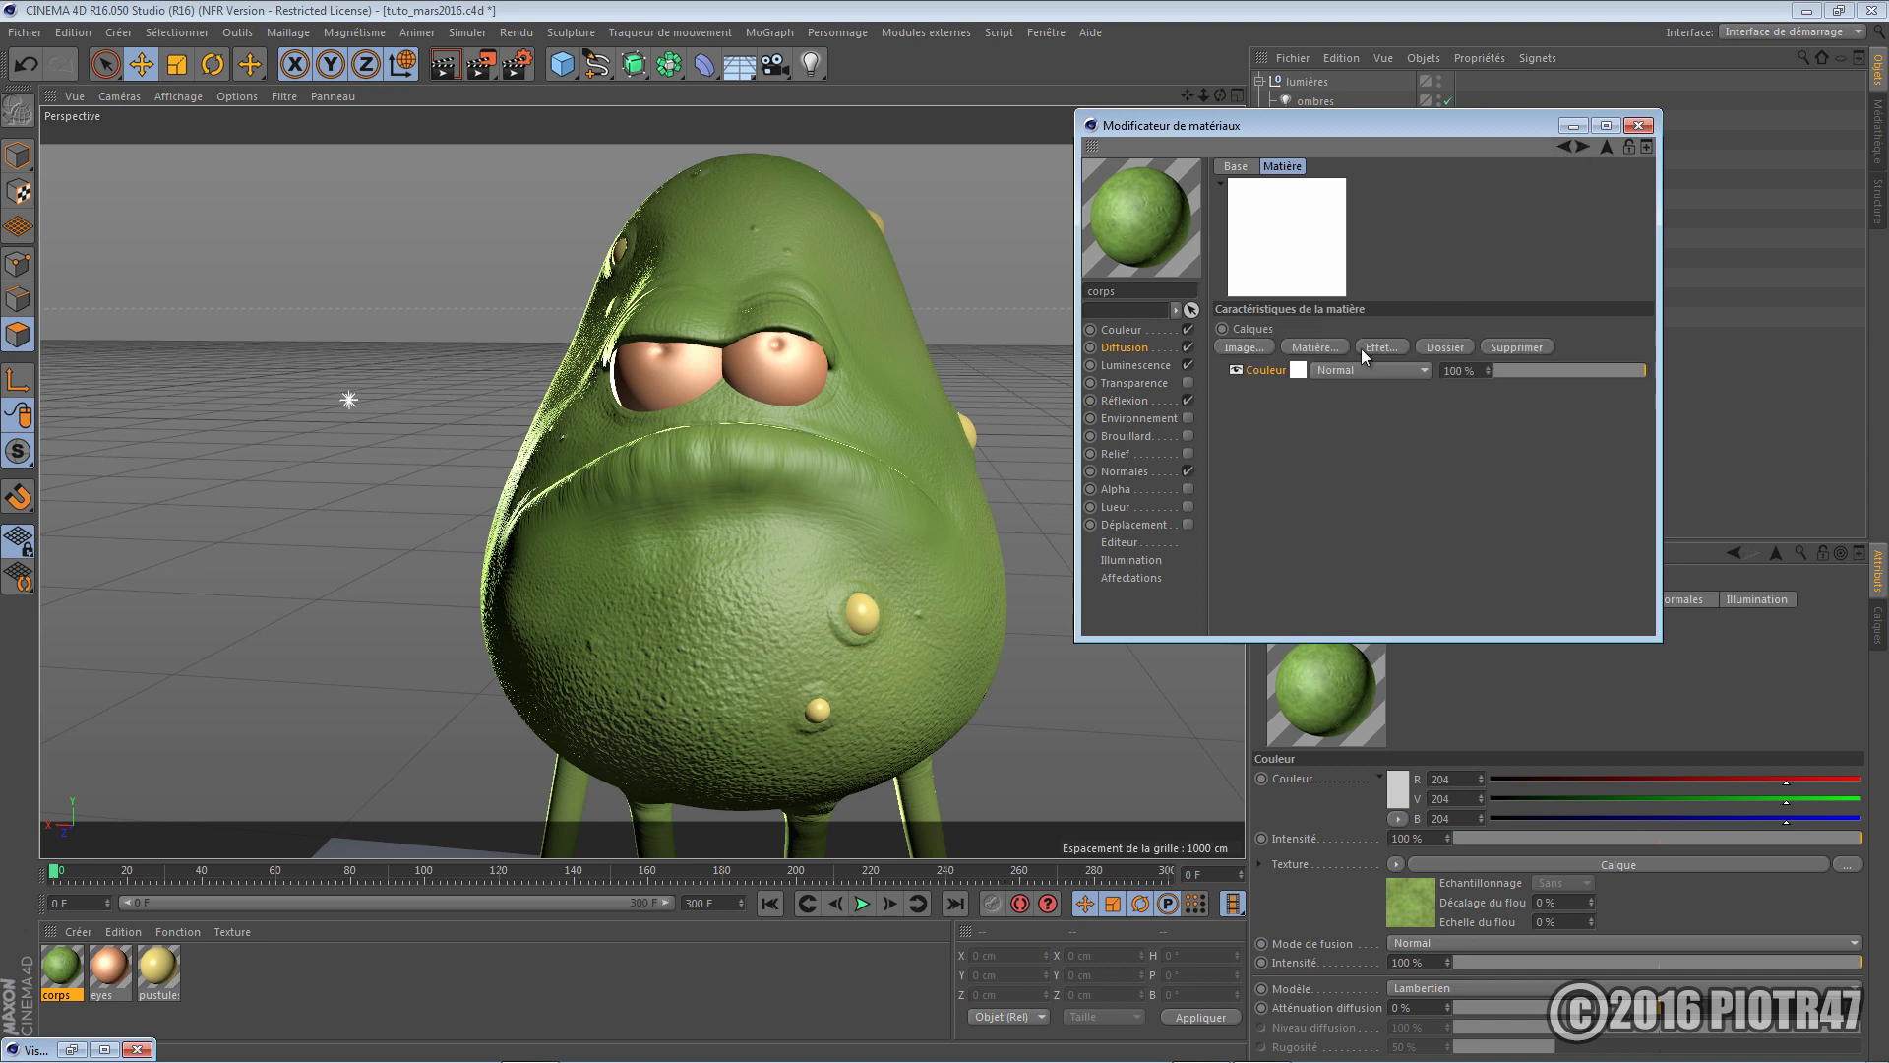
Add a Bruit layer above the diffusion's Couleur layer and set its noise type to Buya
click(1336, 350)
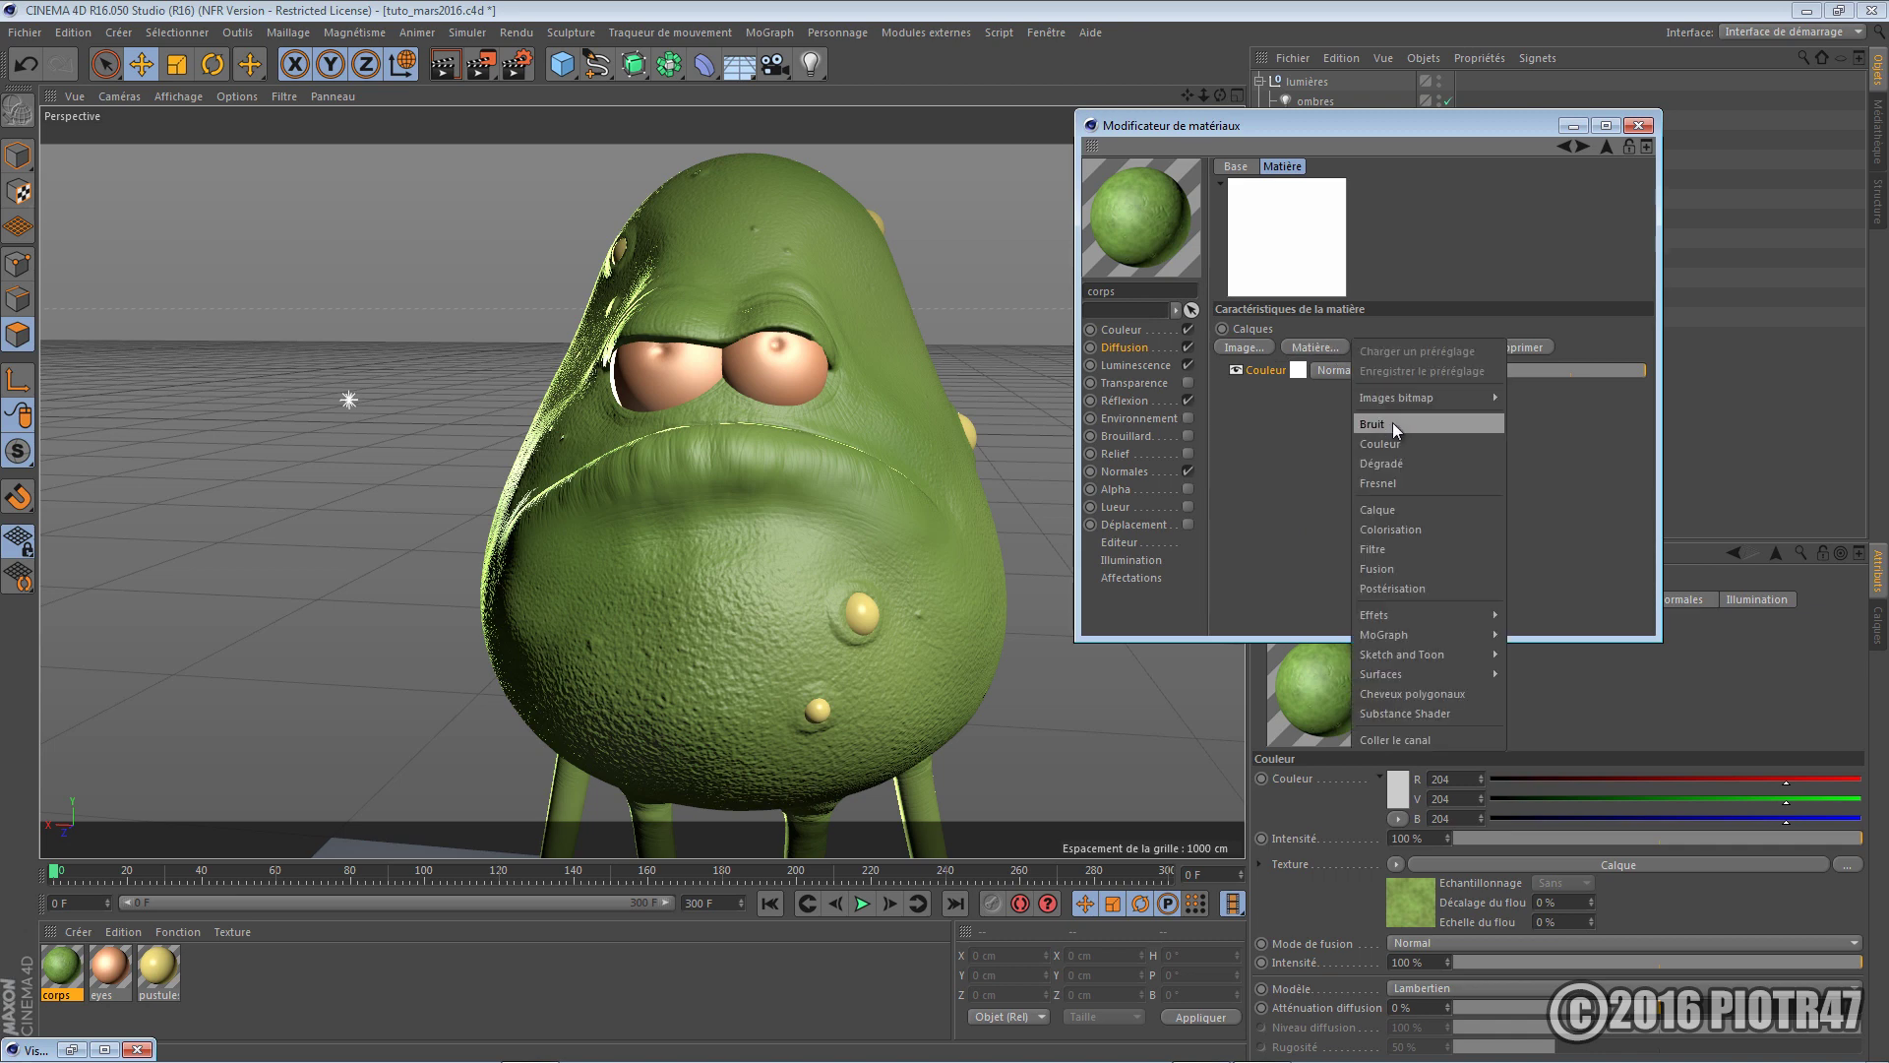
click(1392, 423)
click(1300, 372)
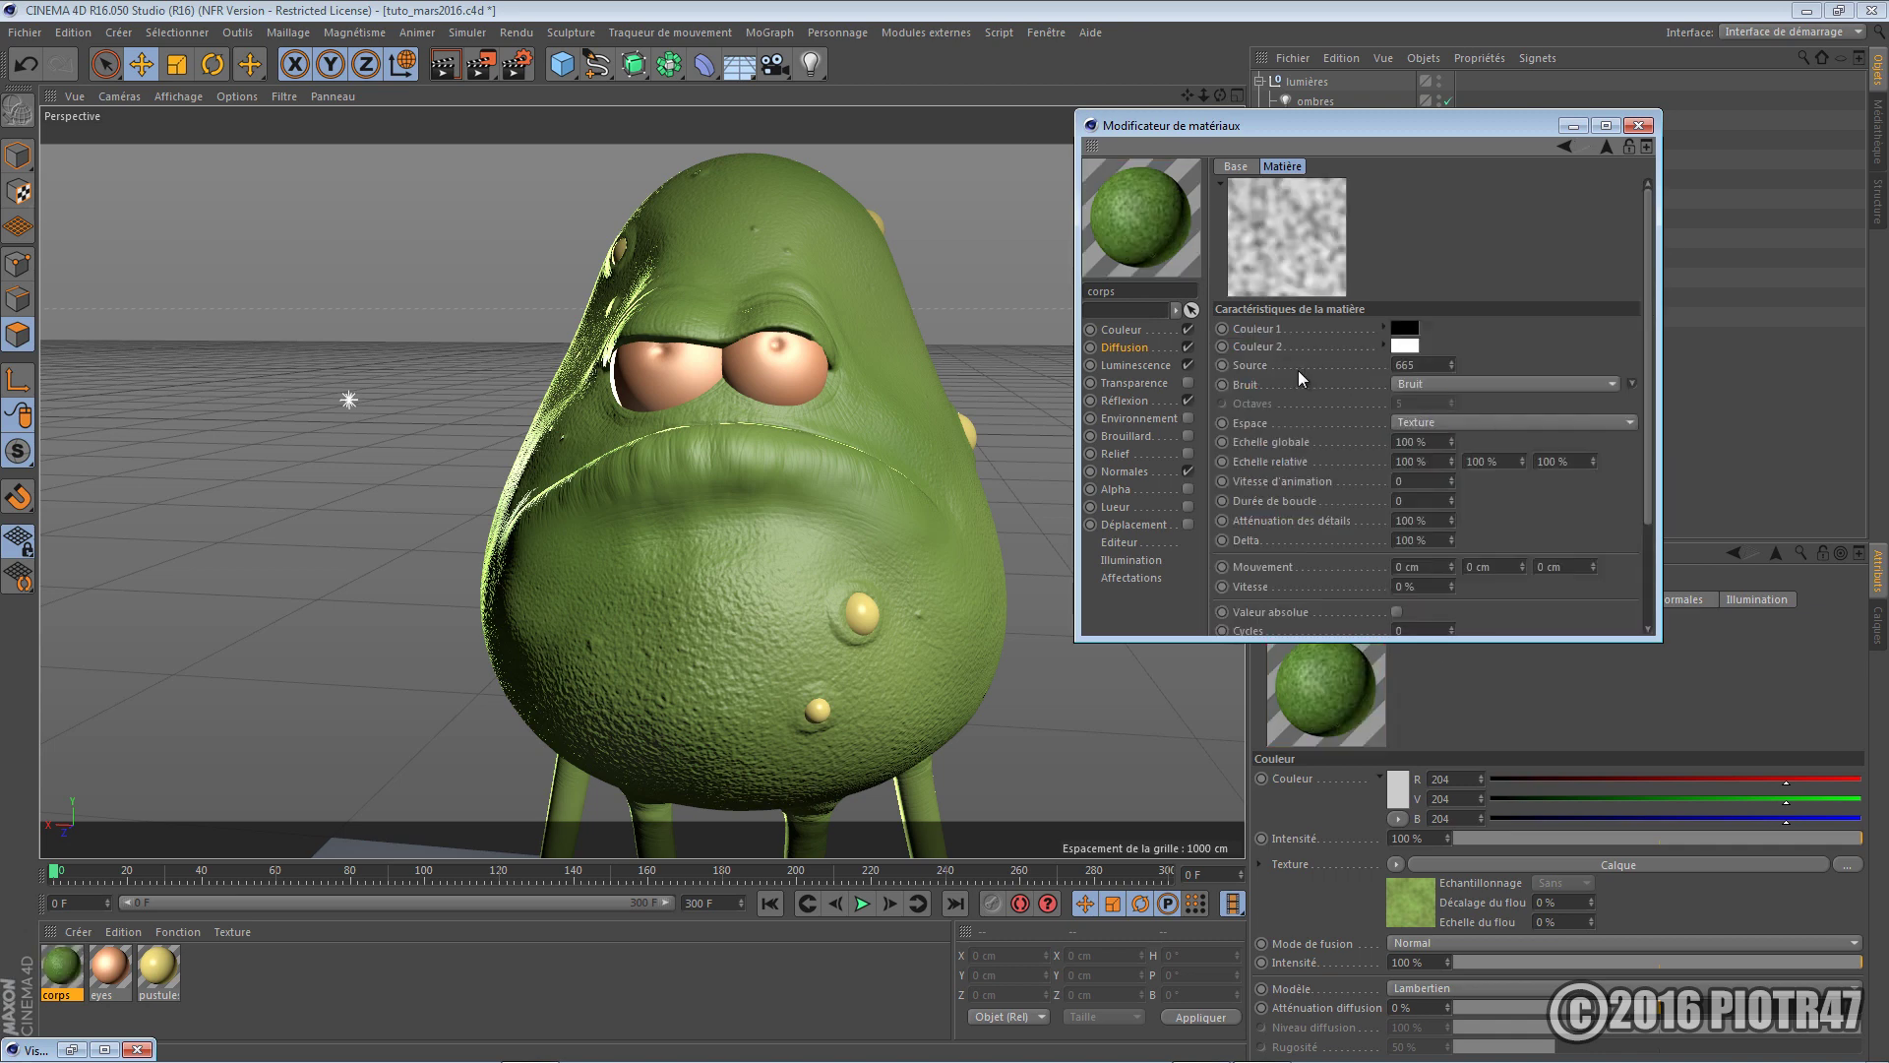
click(1414, 386)
click(1413, 444)
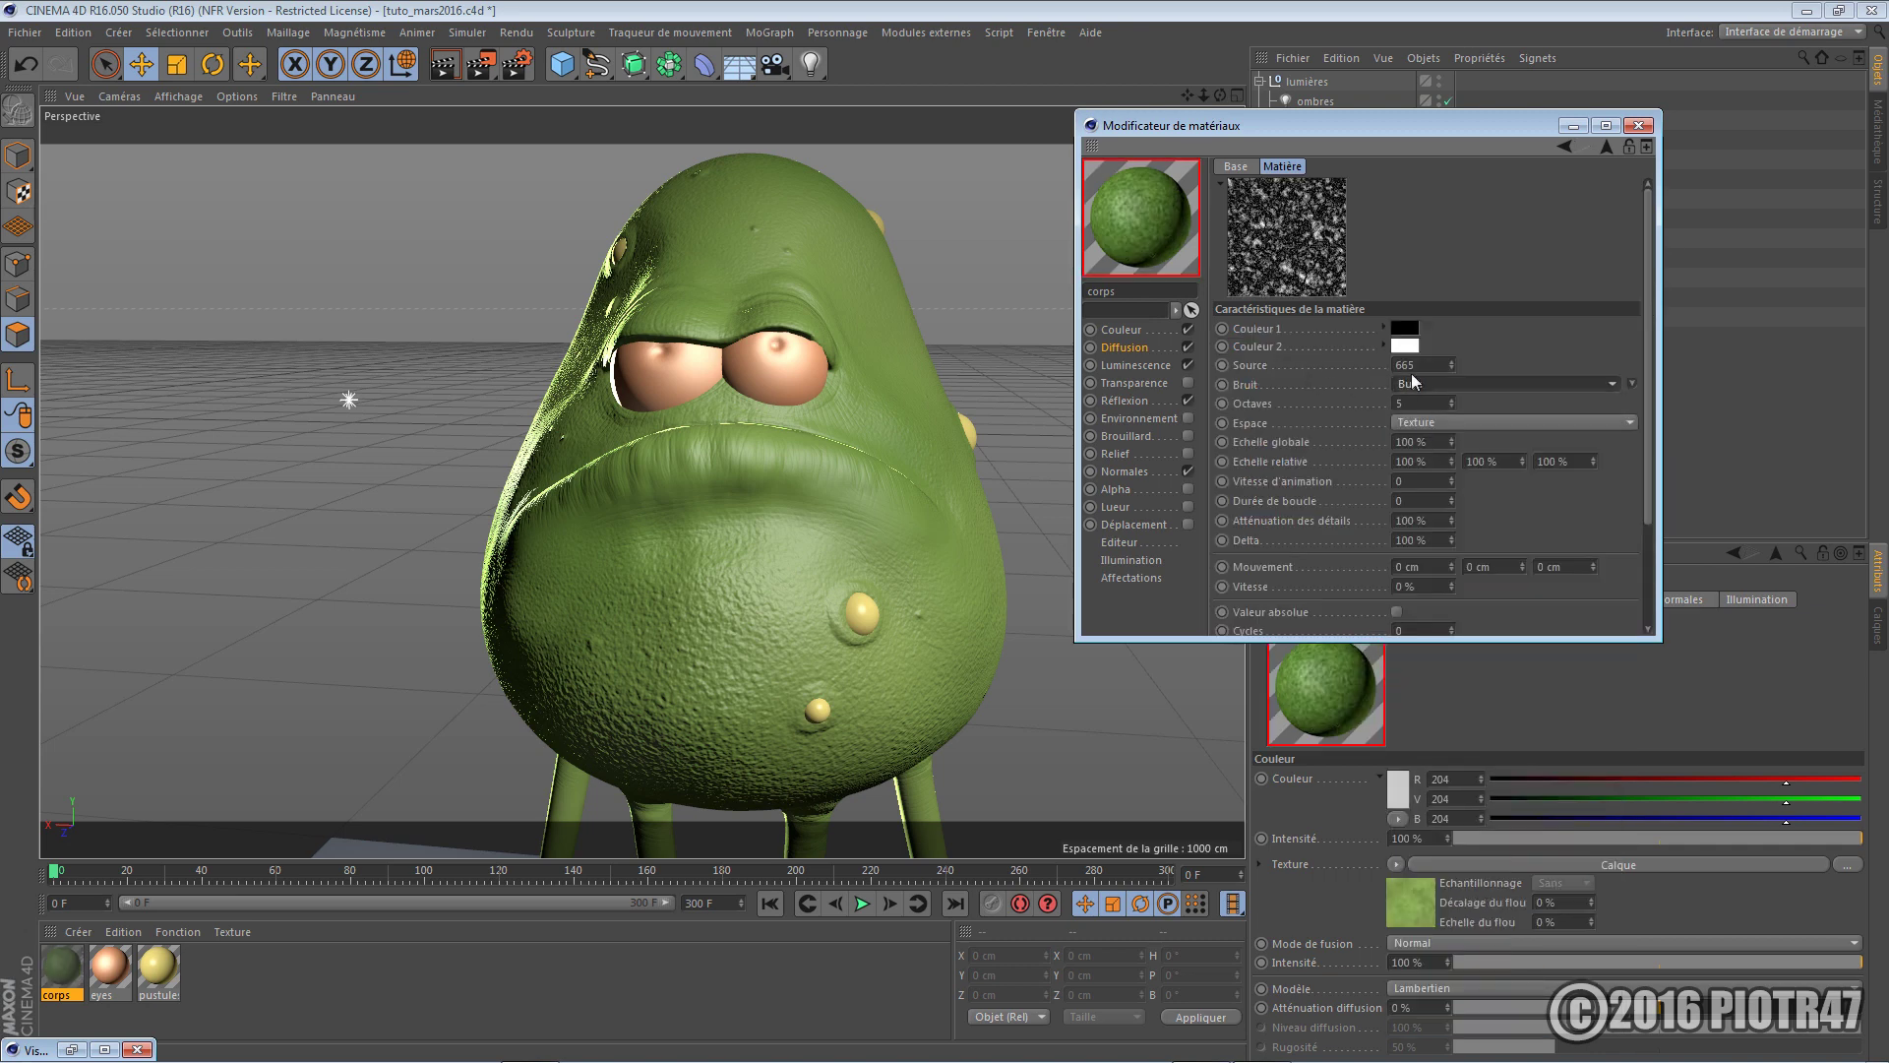
Invert the Buya noise's colours by making Couleur 2 black and Couleur 1 white
click(1405, 347)
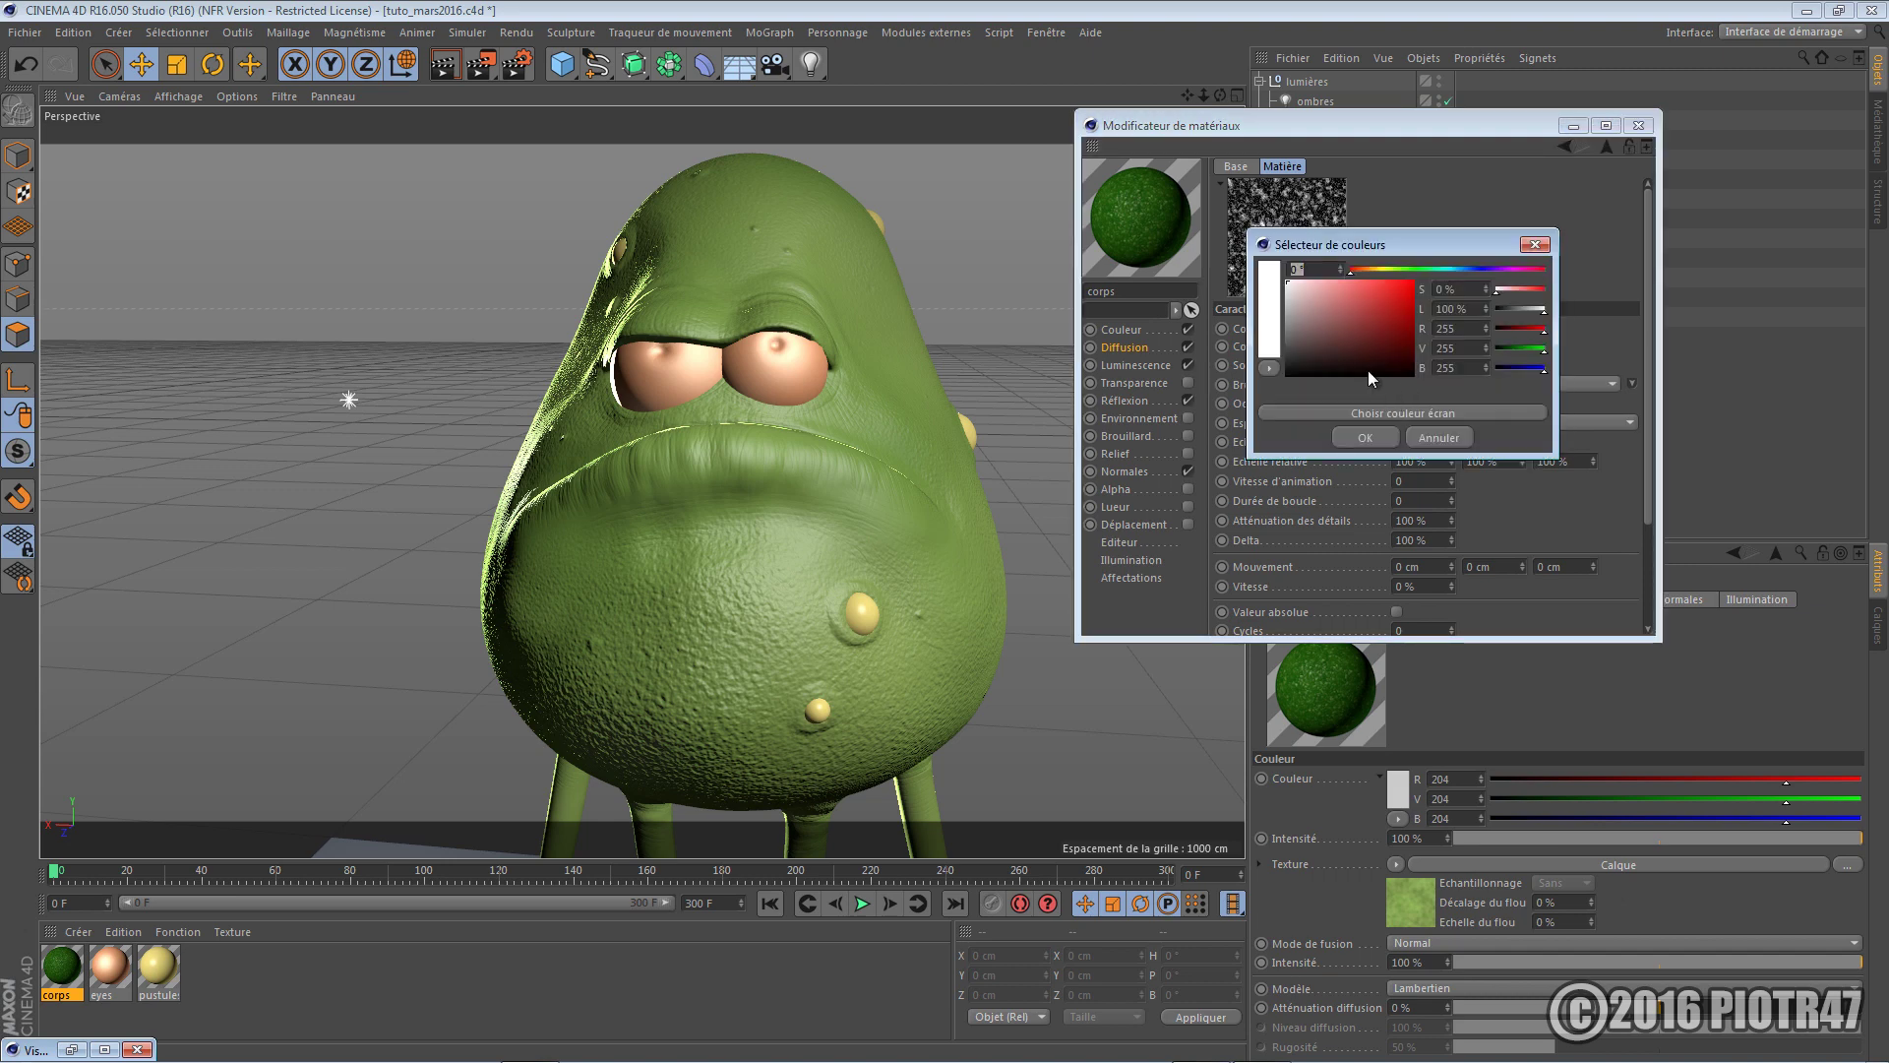
click(1367, 368)
click(1366, 438)
click(1409, 329)
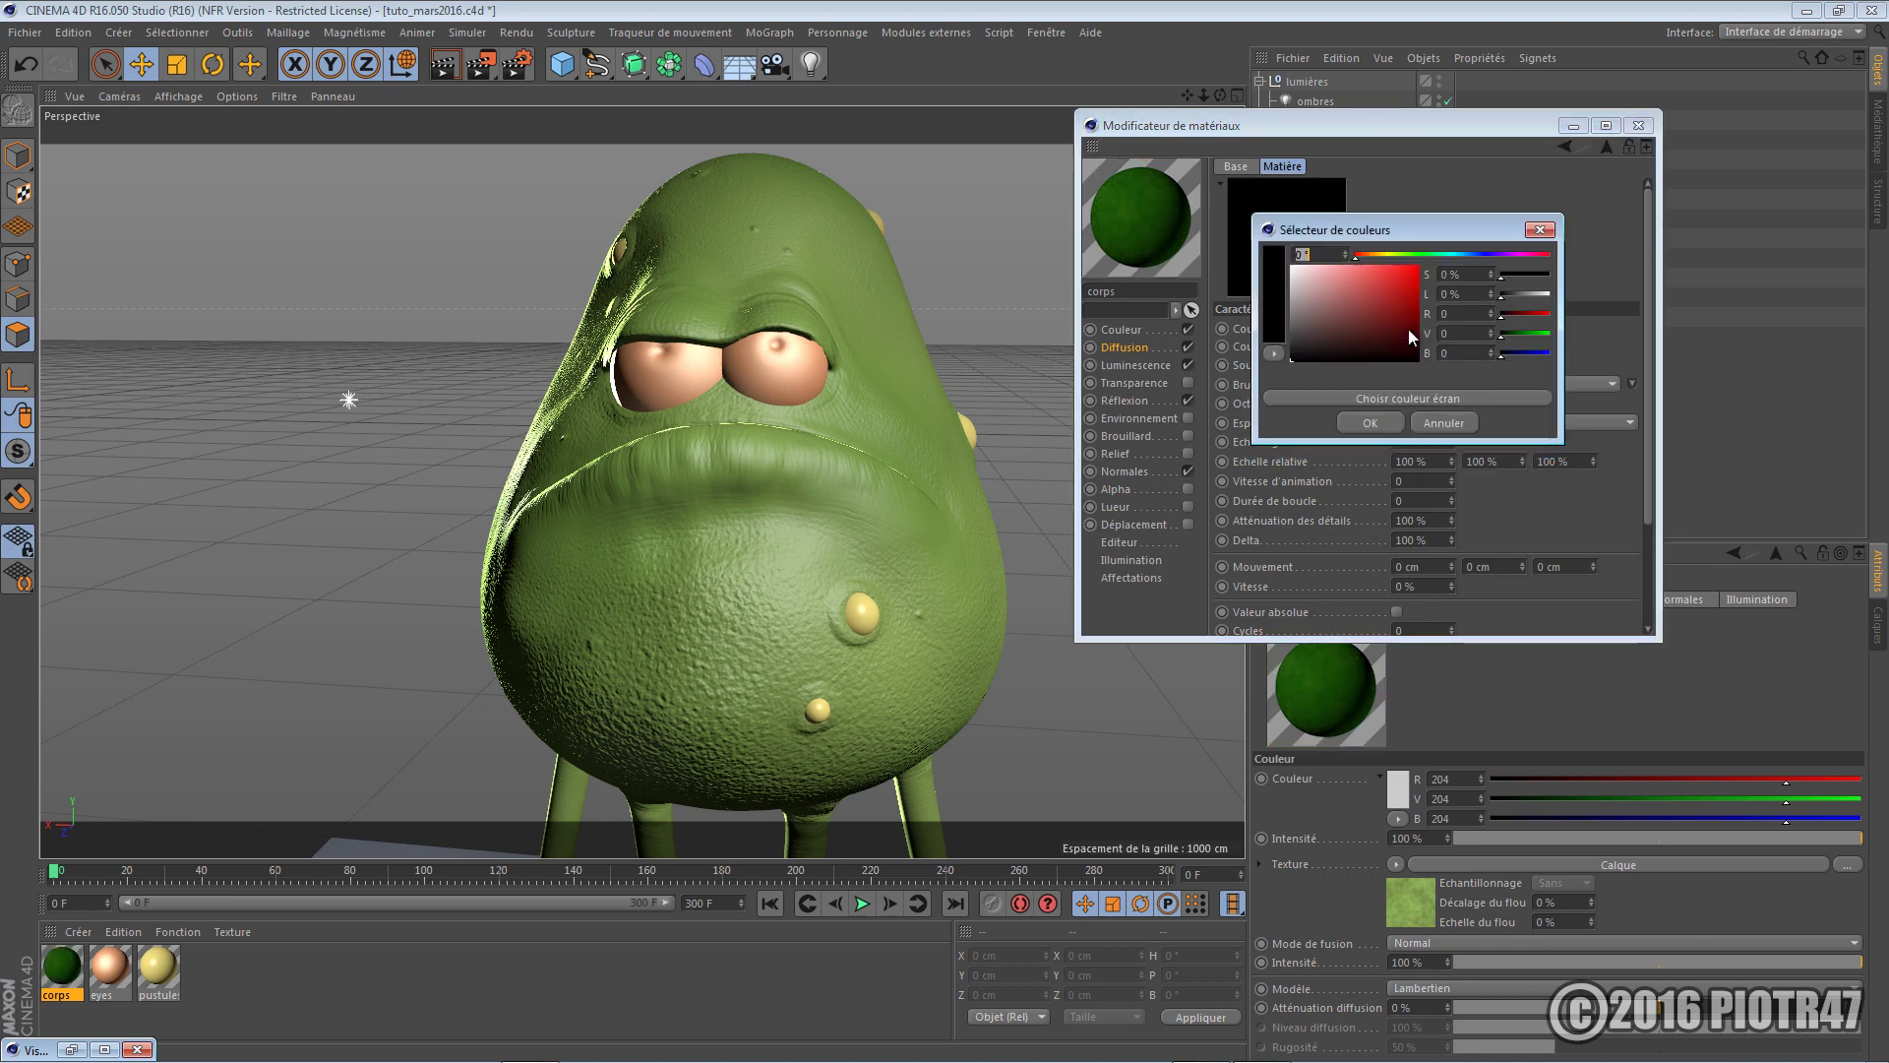
click(1372, 420)
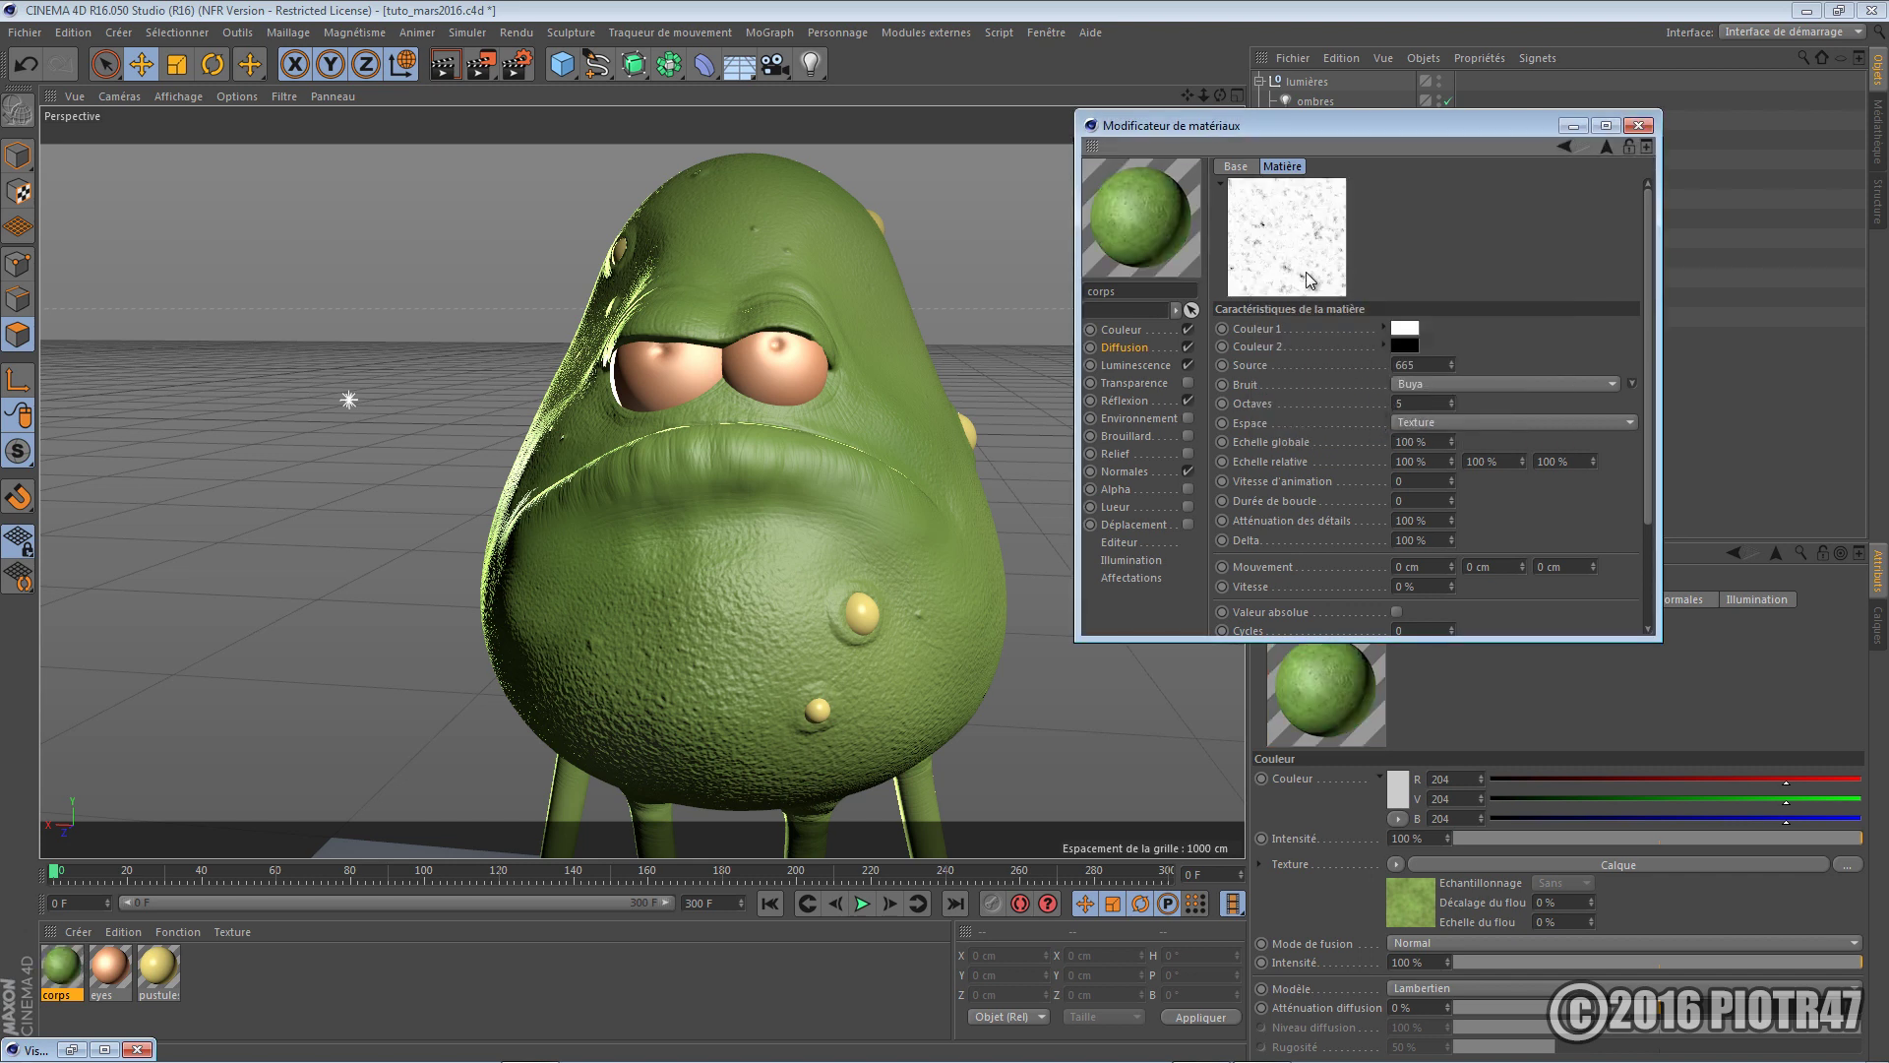
Set the Buya noise's space to Objet and its layer's blend mode to Produit
click(1443, 422)
click(1427, 473)
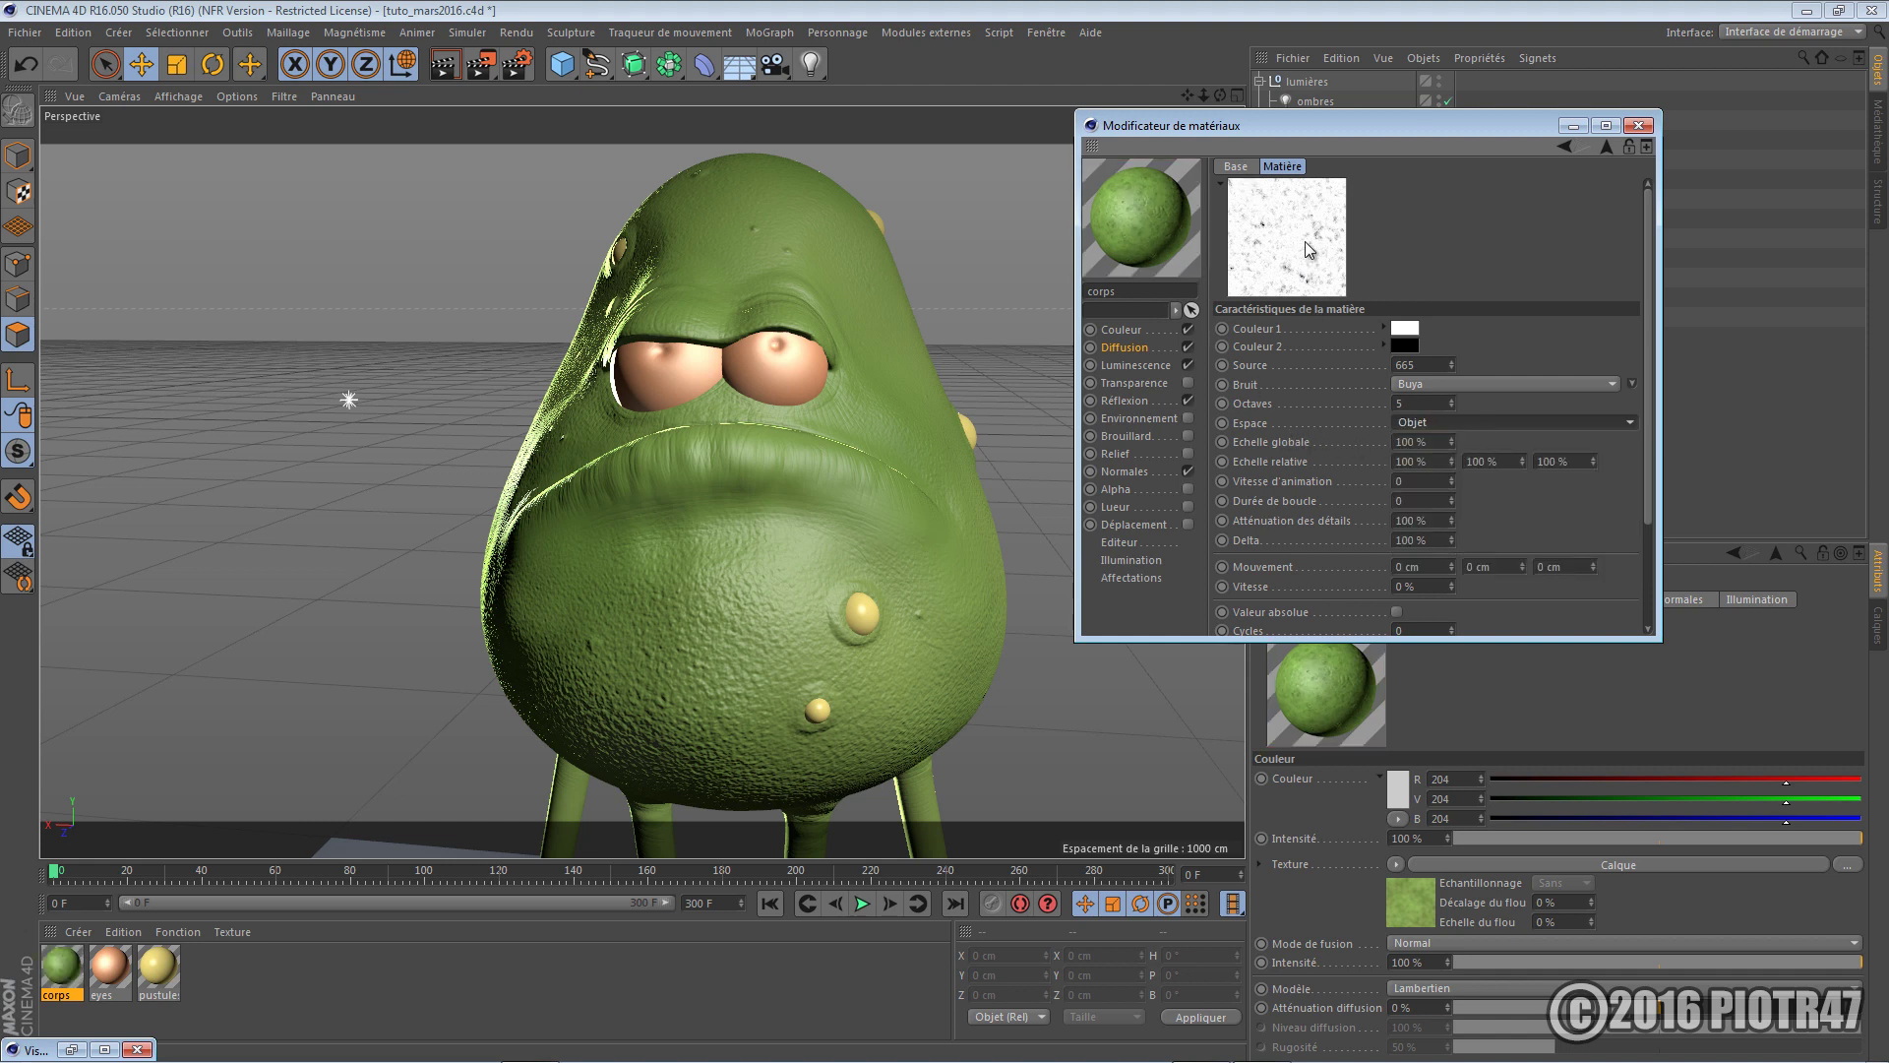
click(1561, 150)
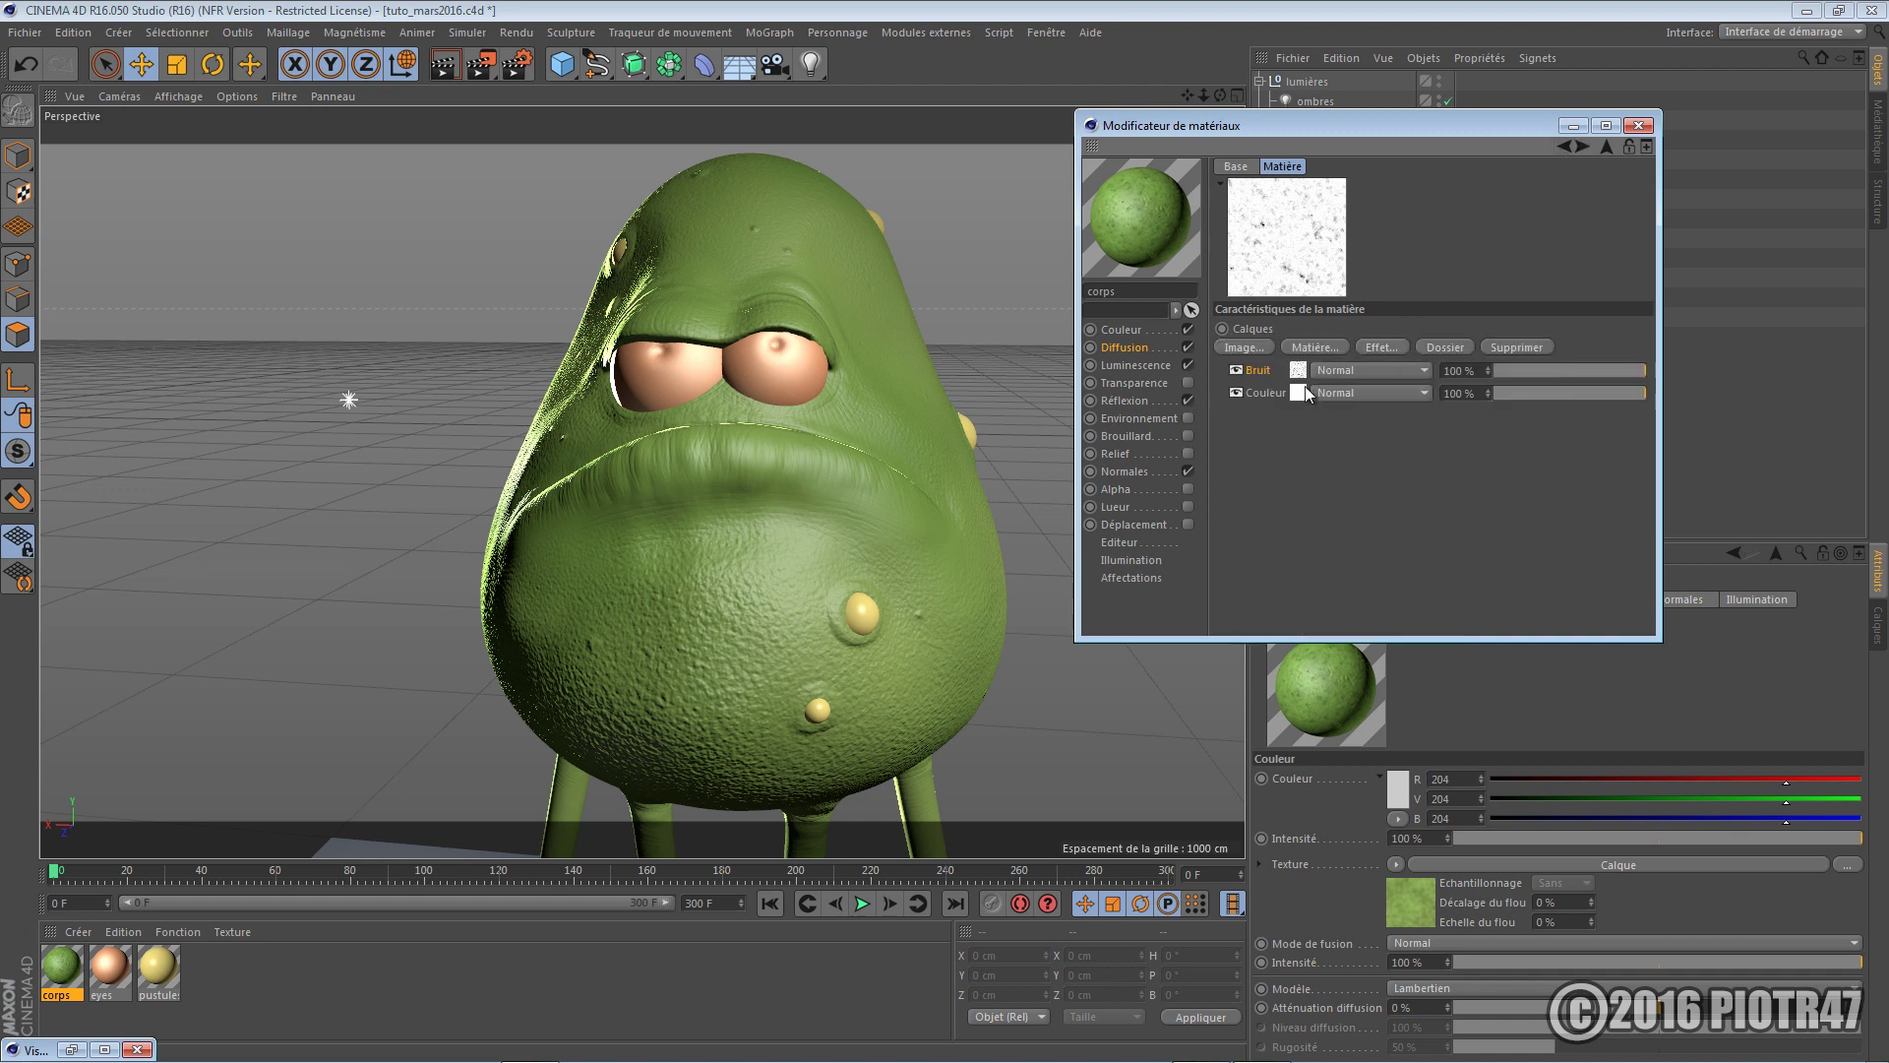
click(1339, 370)
click(1360, 416)
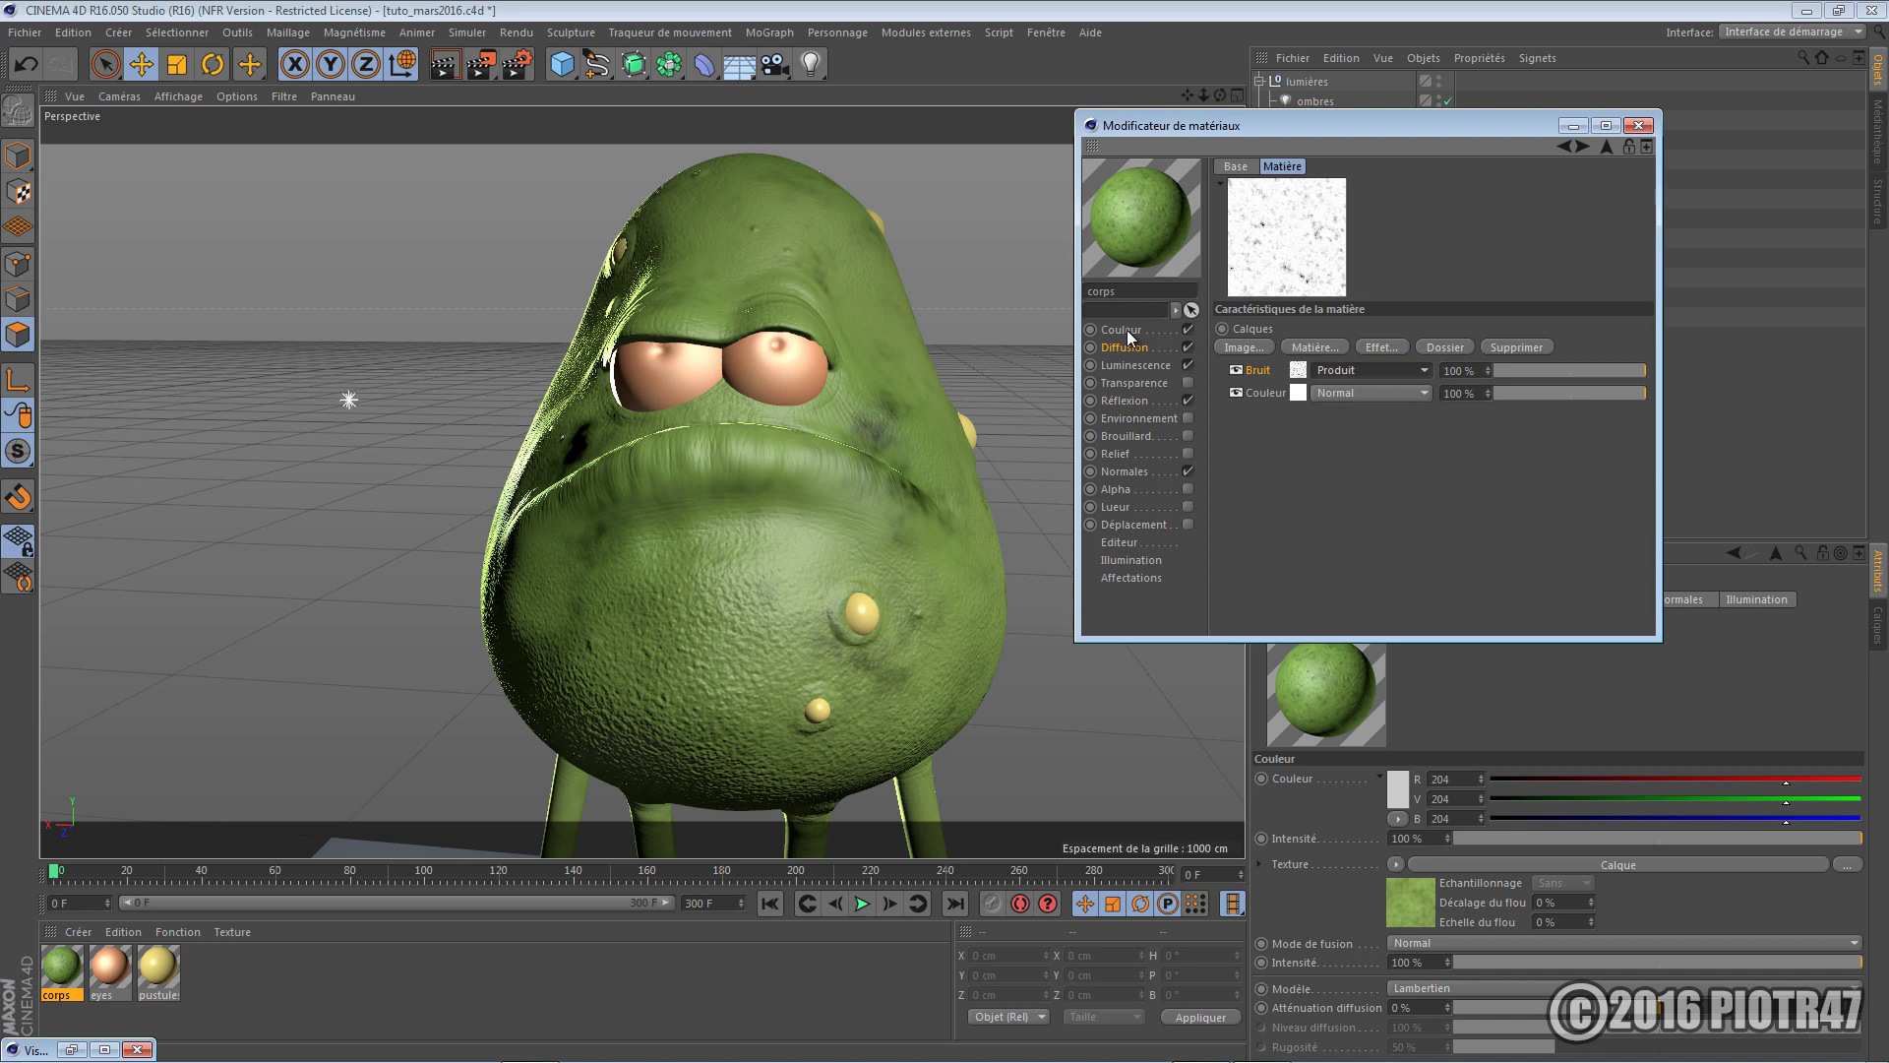
Render the monster with the new diffusion noise and compare the skin with the previous render in the history
key(shift+r)
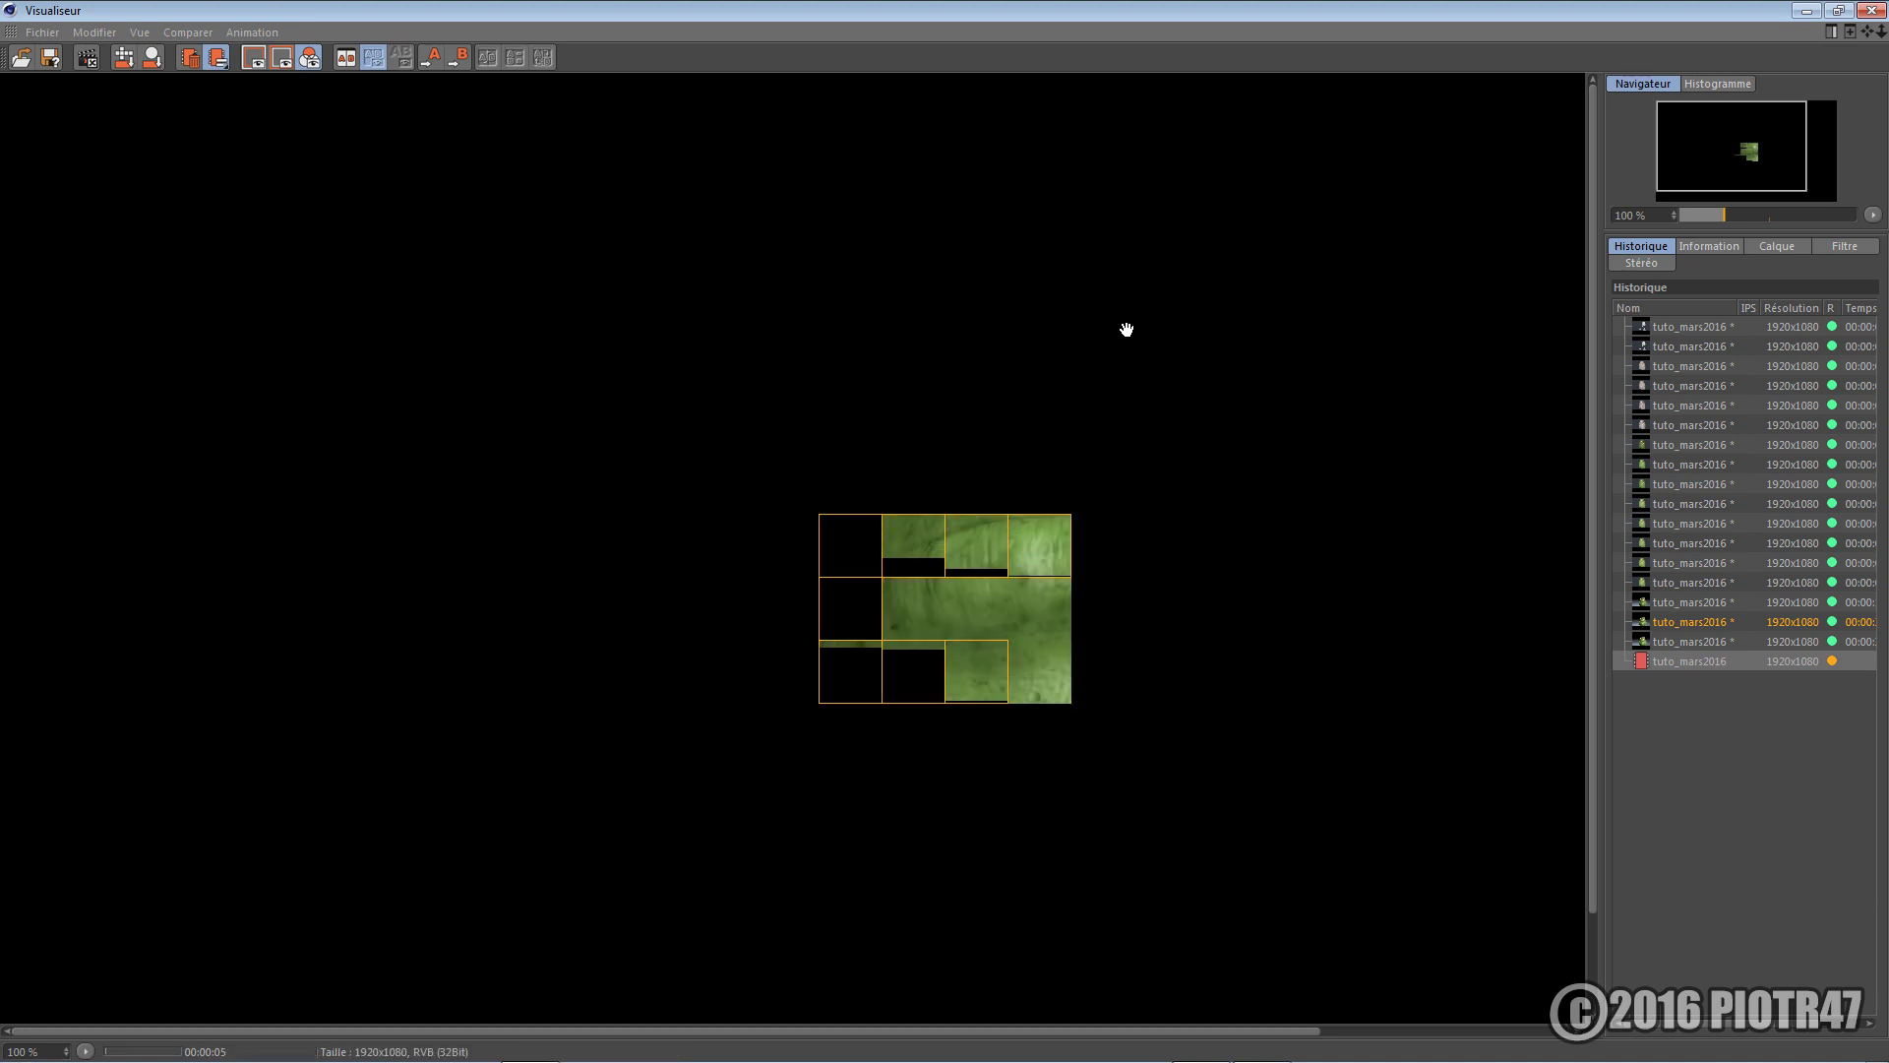
click(1681, 641)
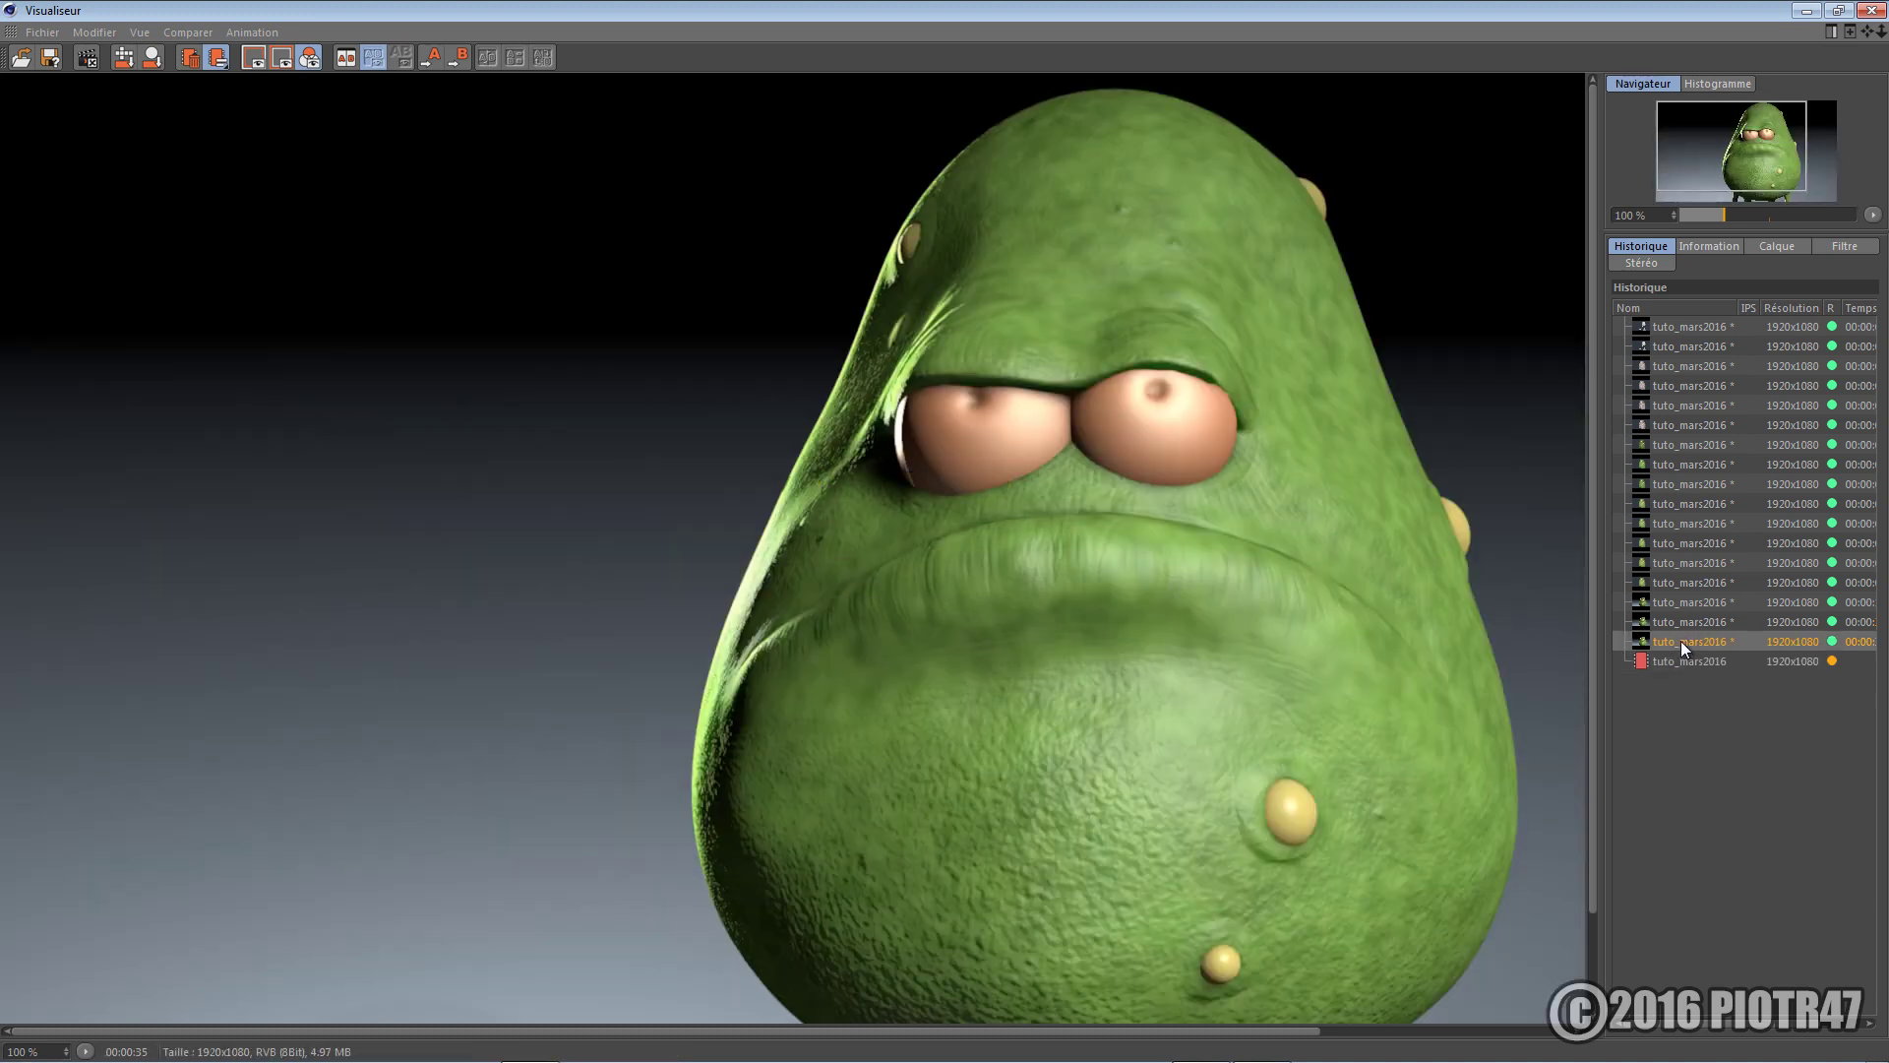
click(1685, 661)
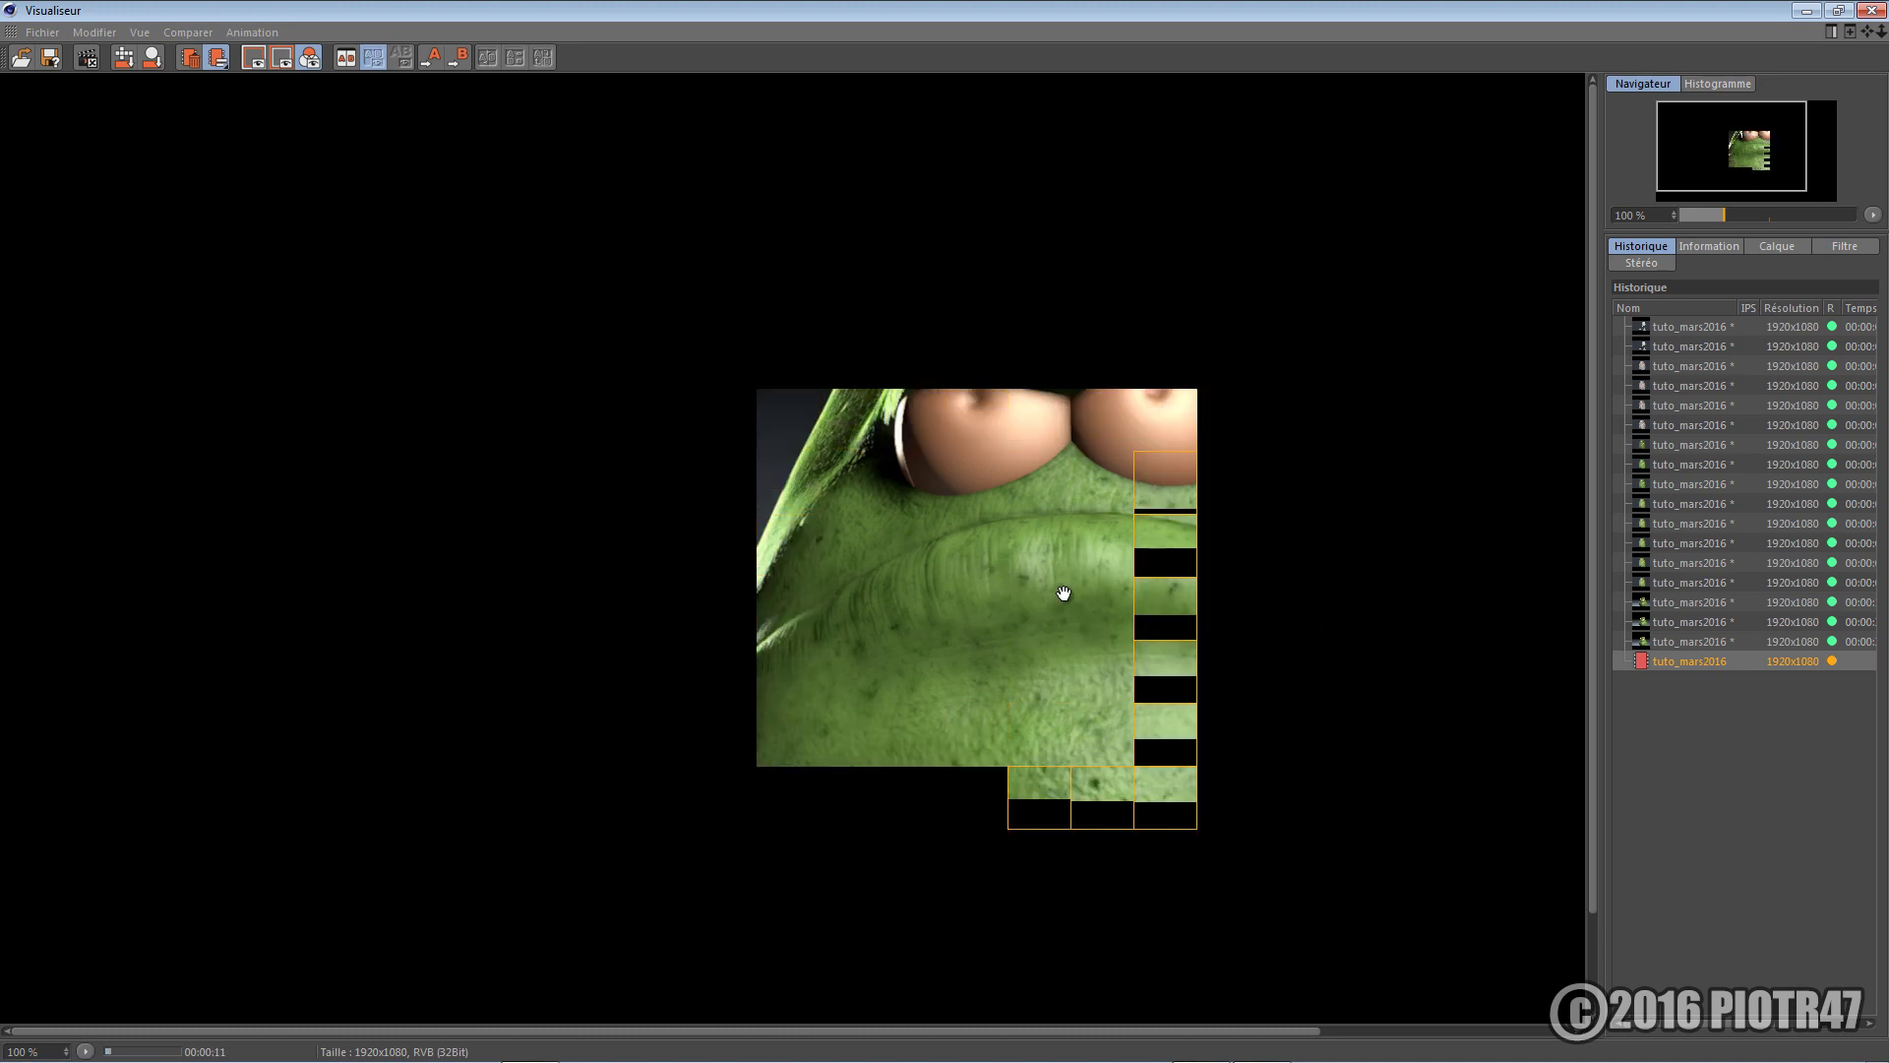
key(Up)
key(Down)
key(Up)
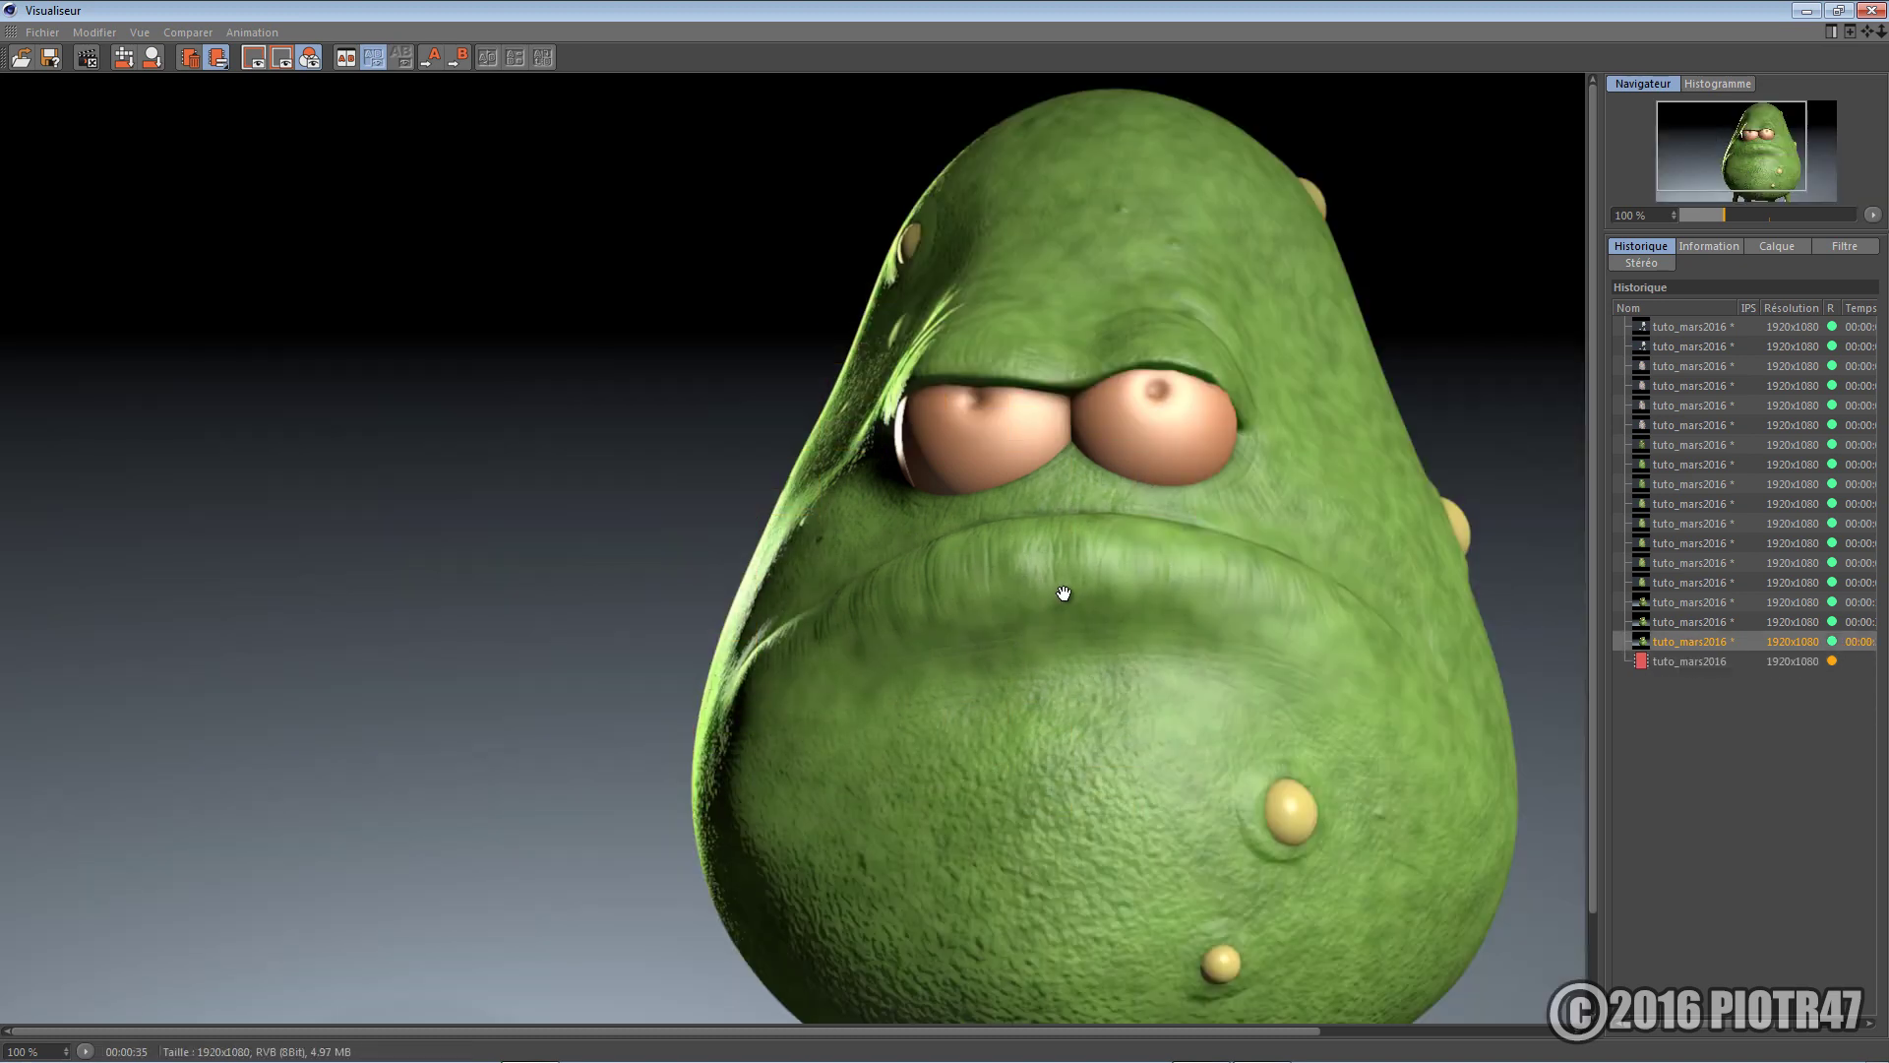
key(Down)
key(Up)
key(Down)
key(Up)
key(Down)
key(Up)
key(Down)
key(Up)
key(Down)
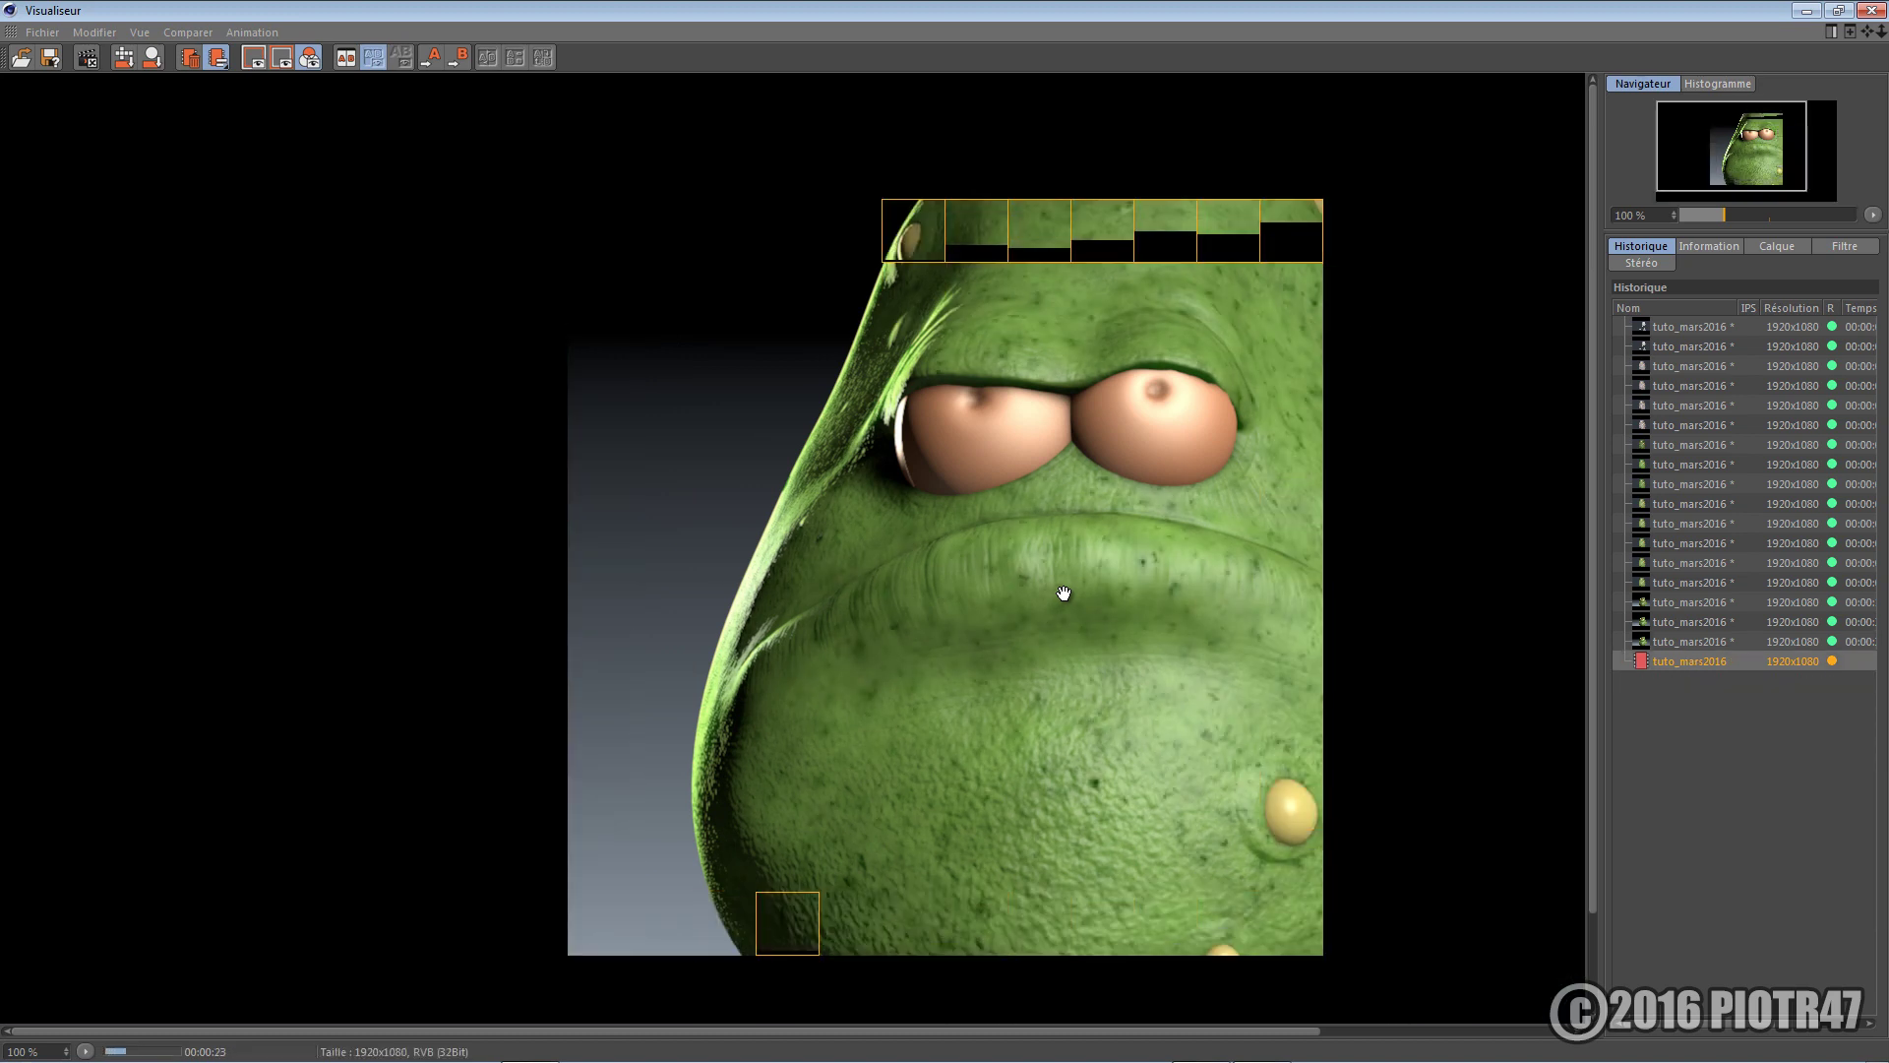
click(1807, 11)
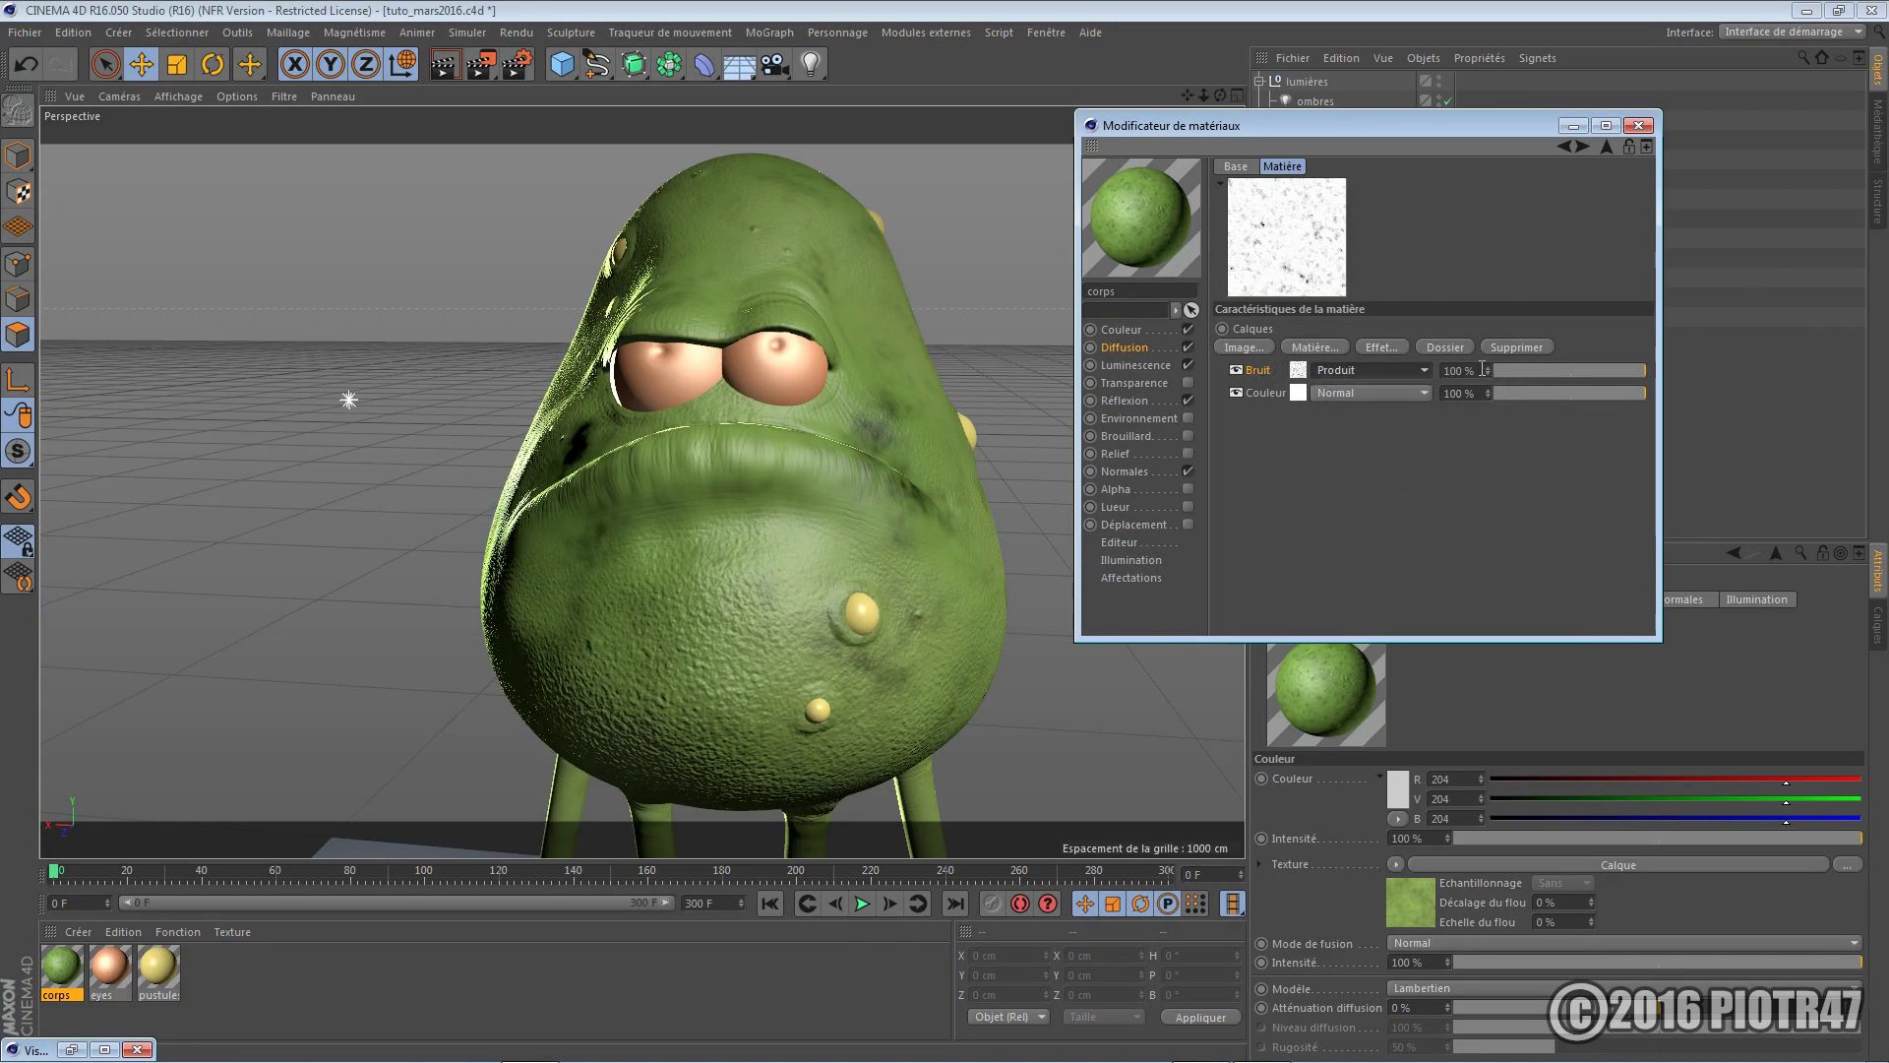
Reduce the diffusion's Bruit layer opacity to 50% and check the skin in a new render
drag(1481, 371, 1347, 373)
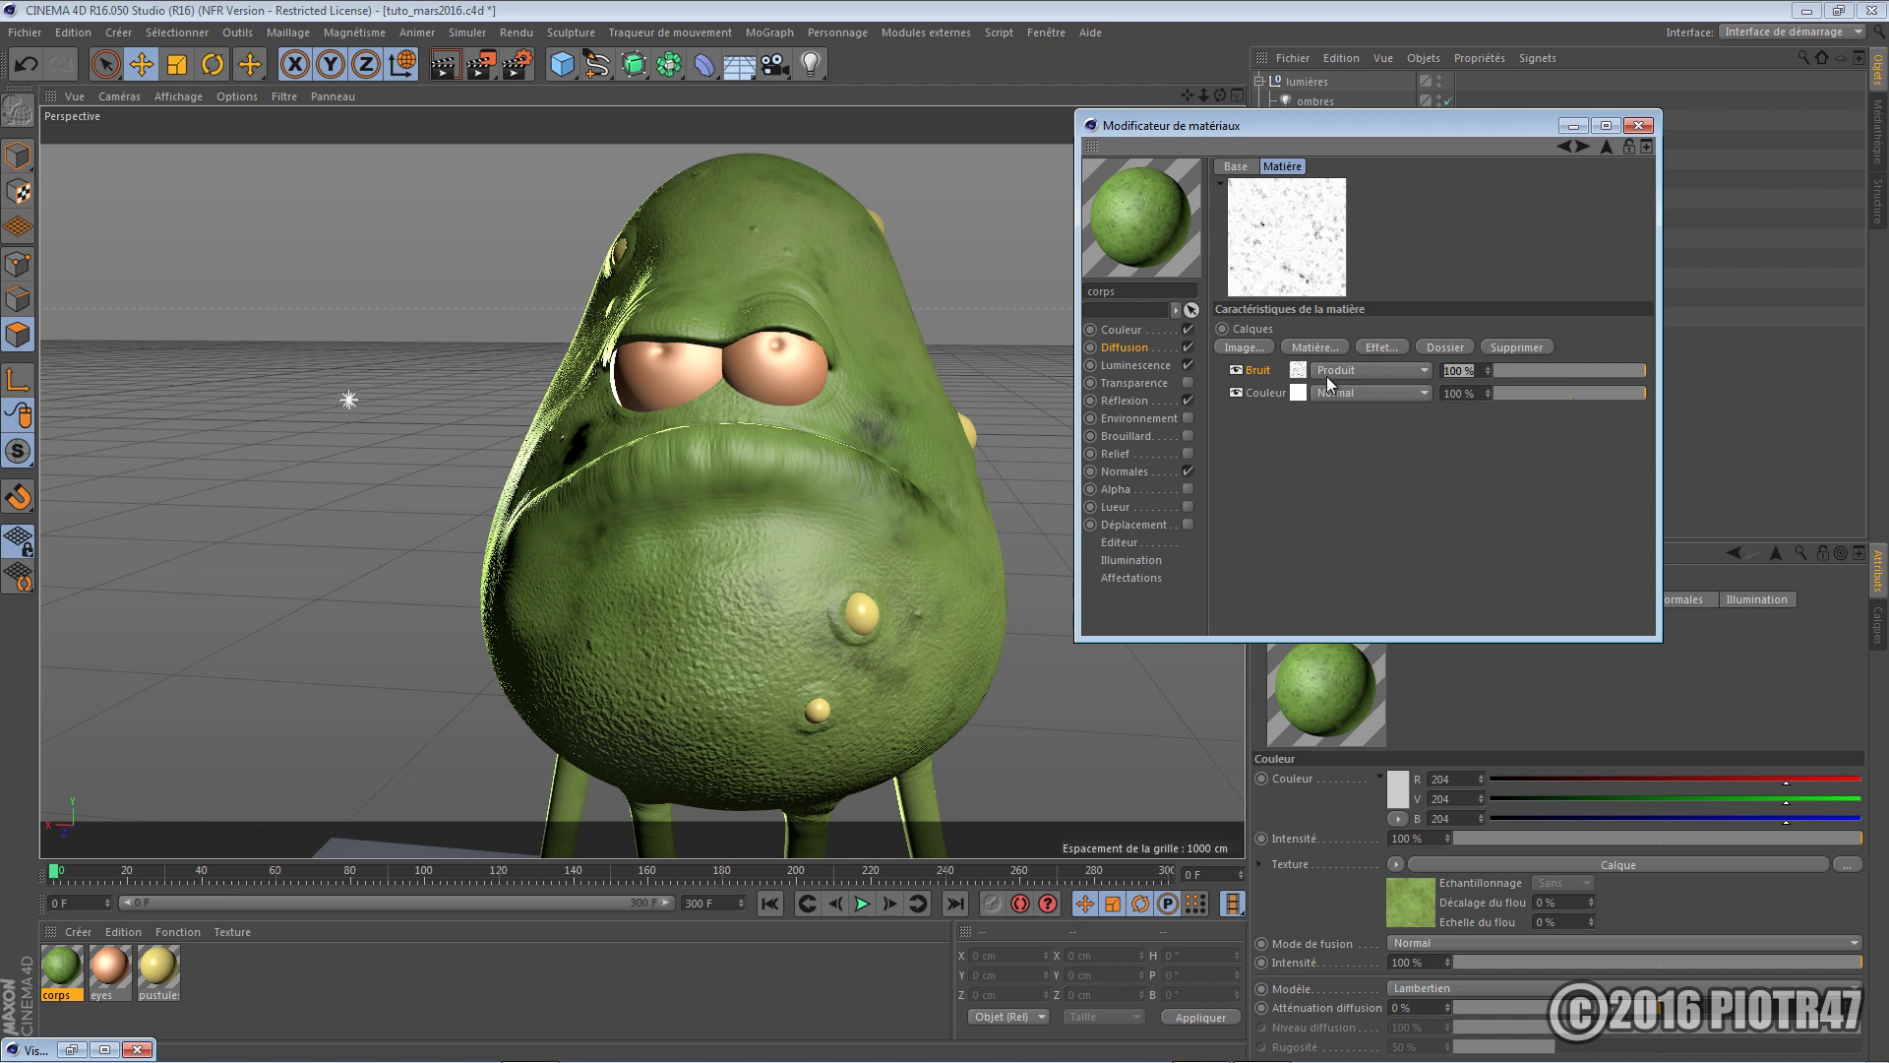
text(50)
key(Return)
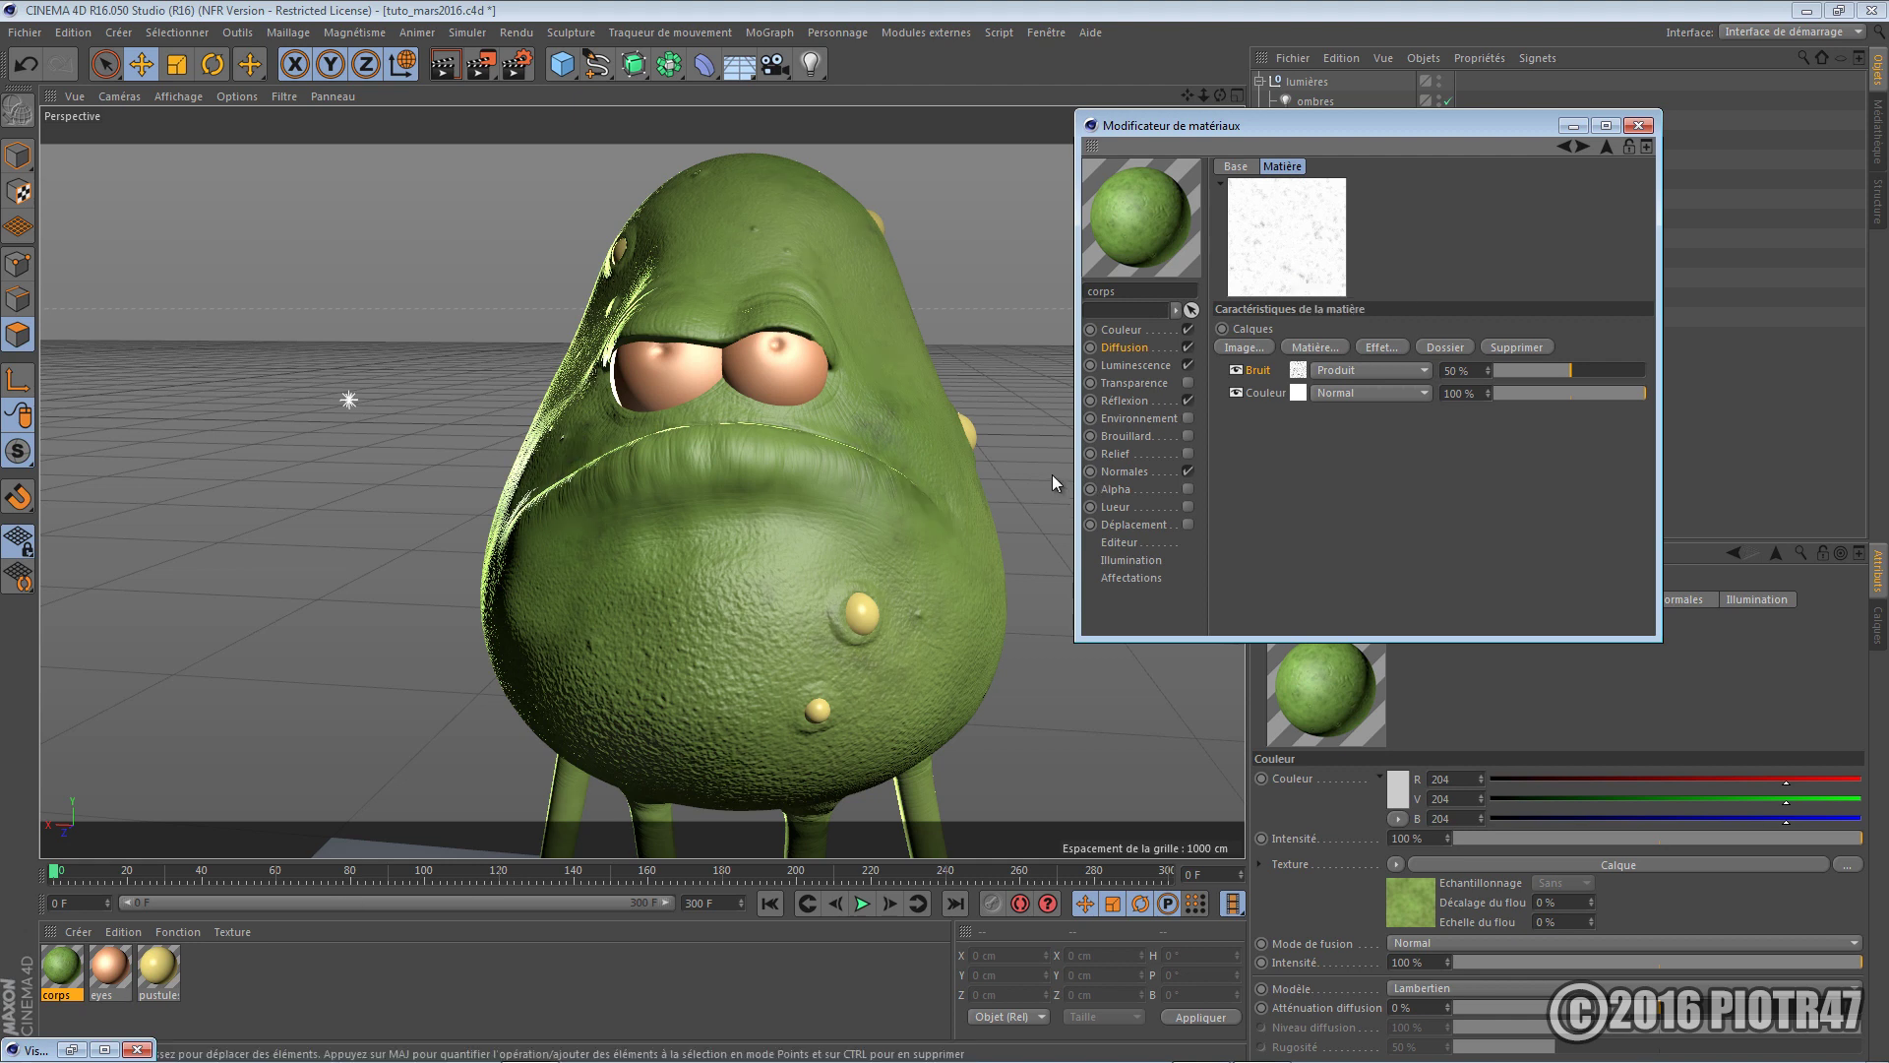
key(shift+r)
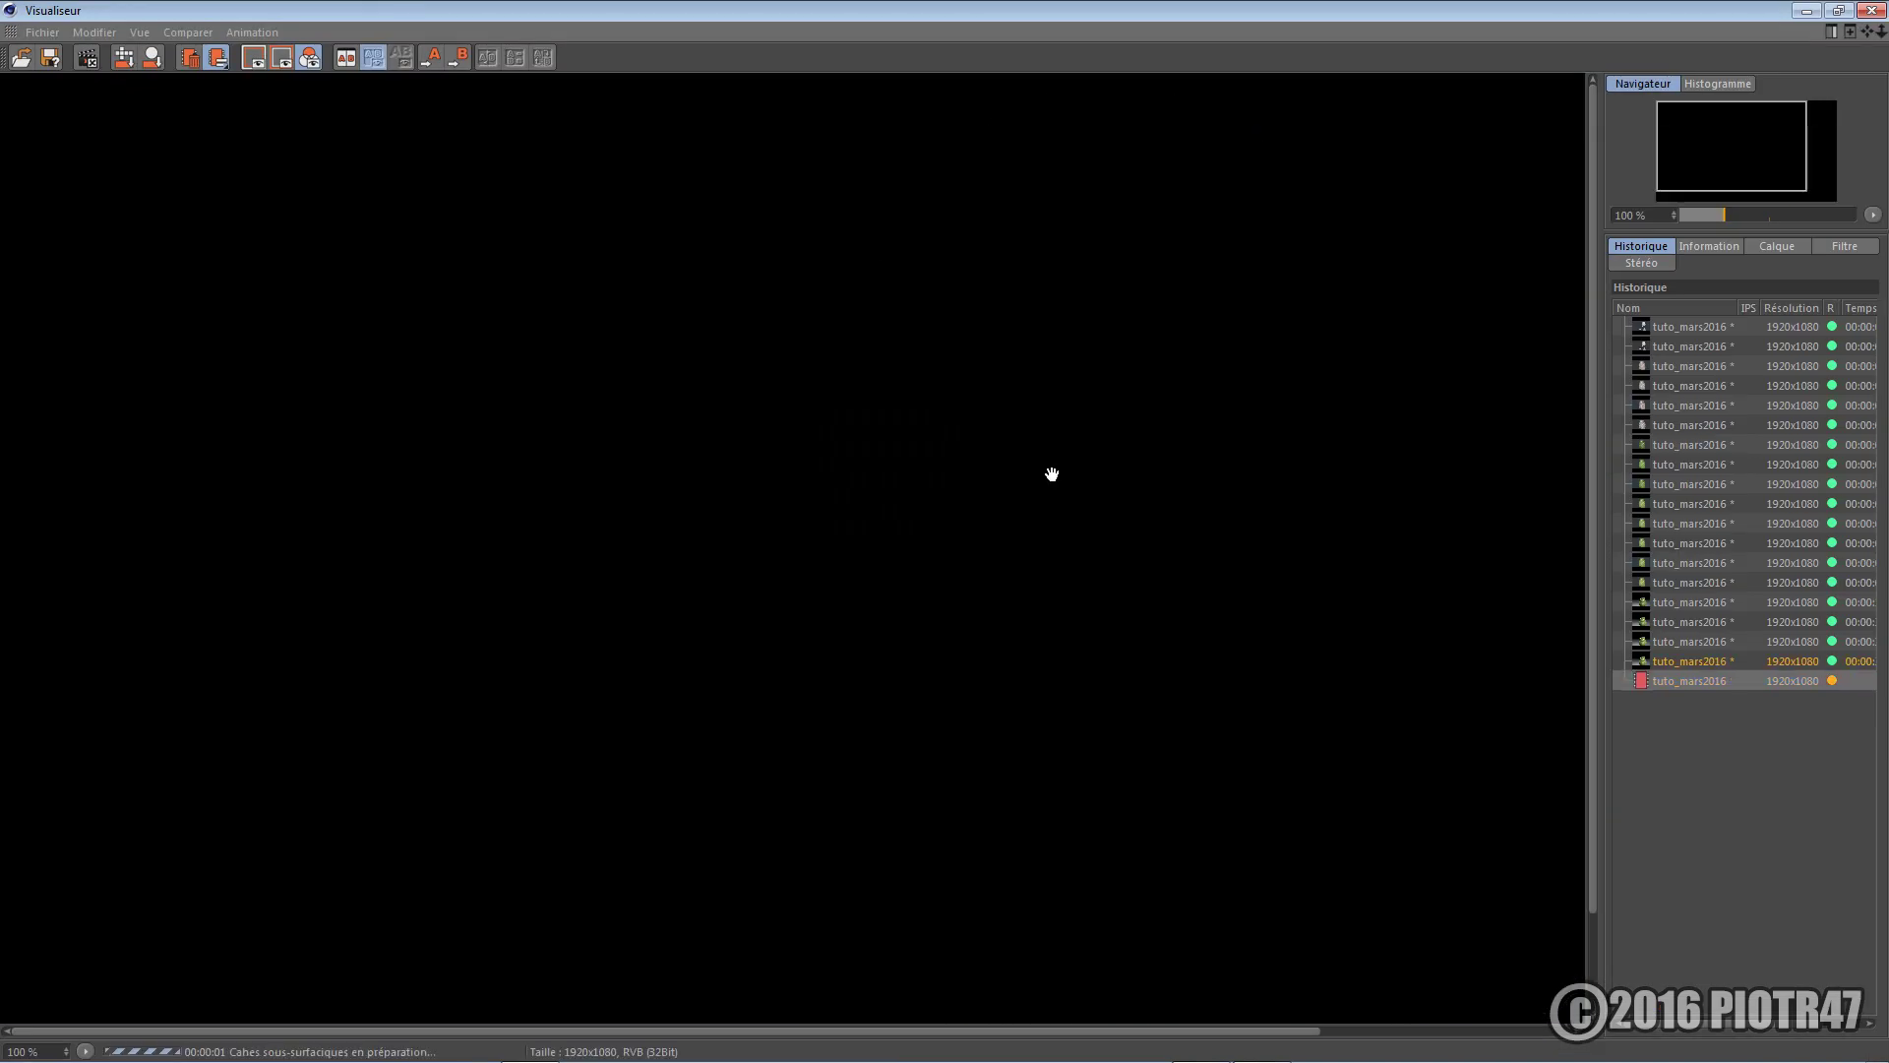
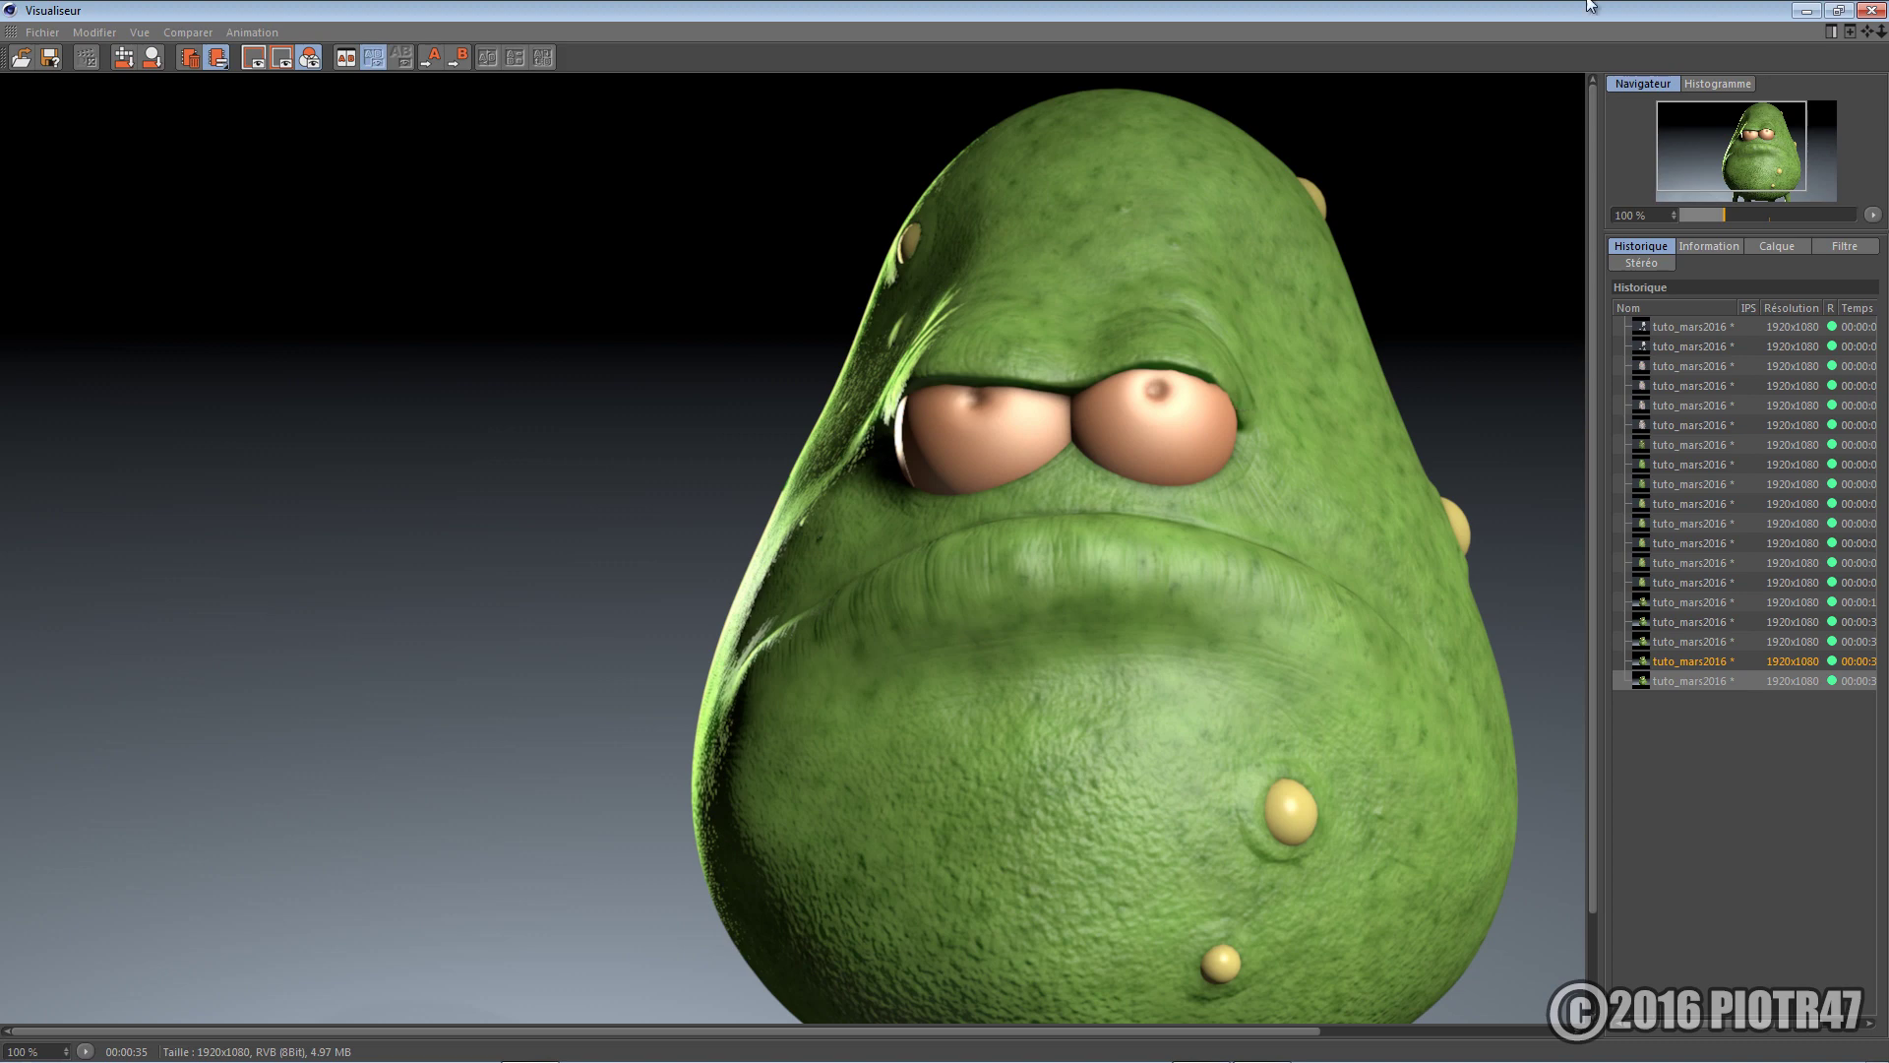
click(1807, 10)
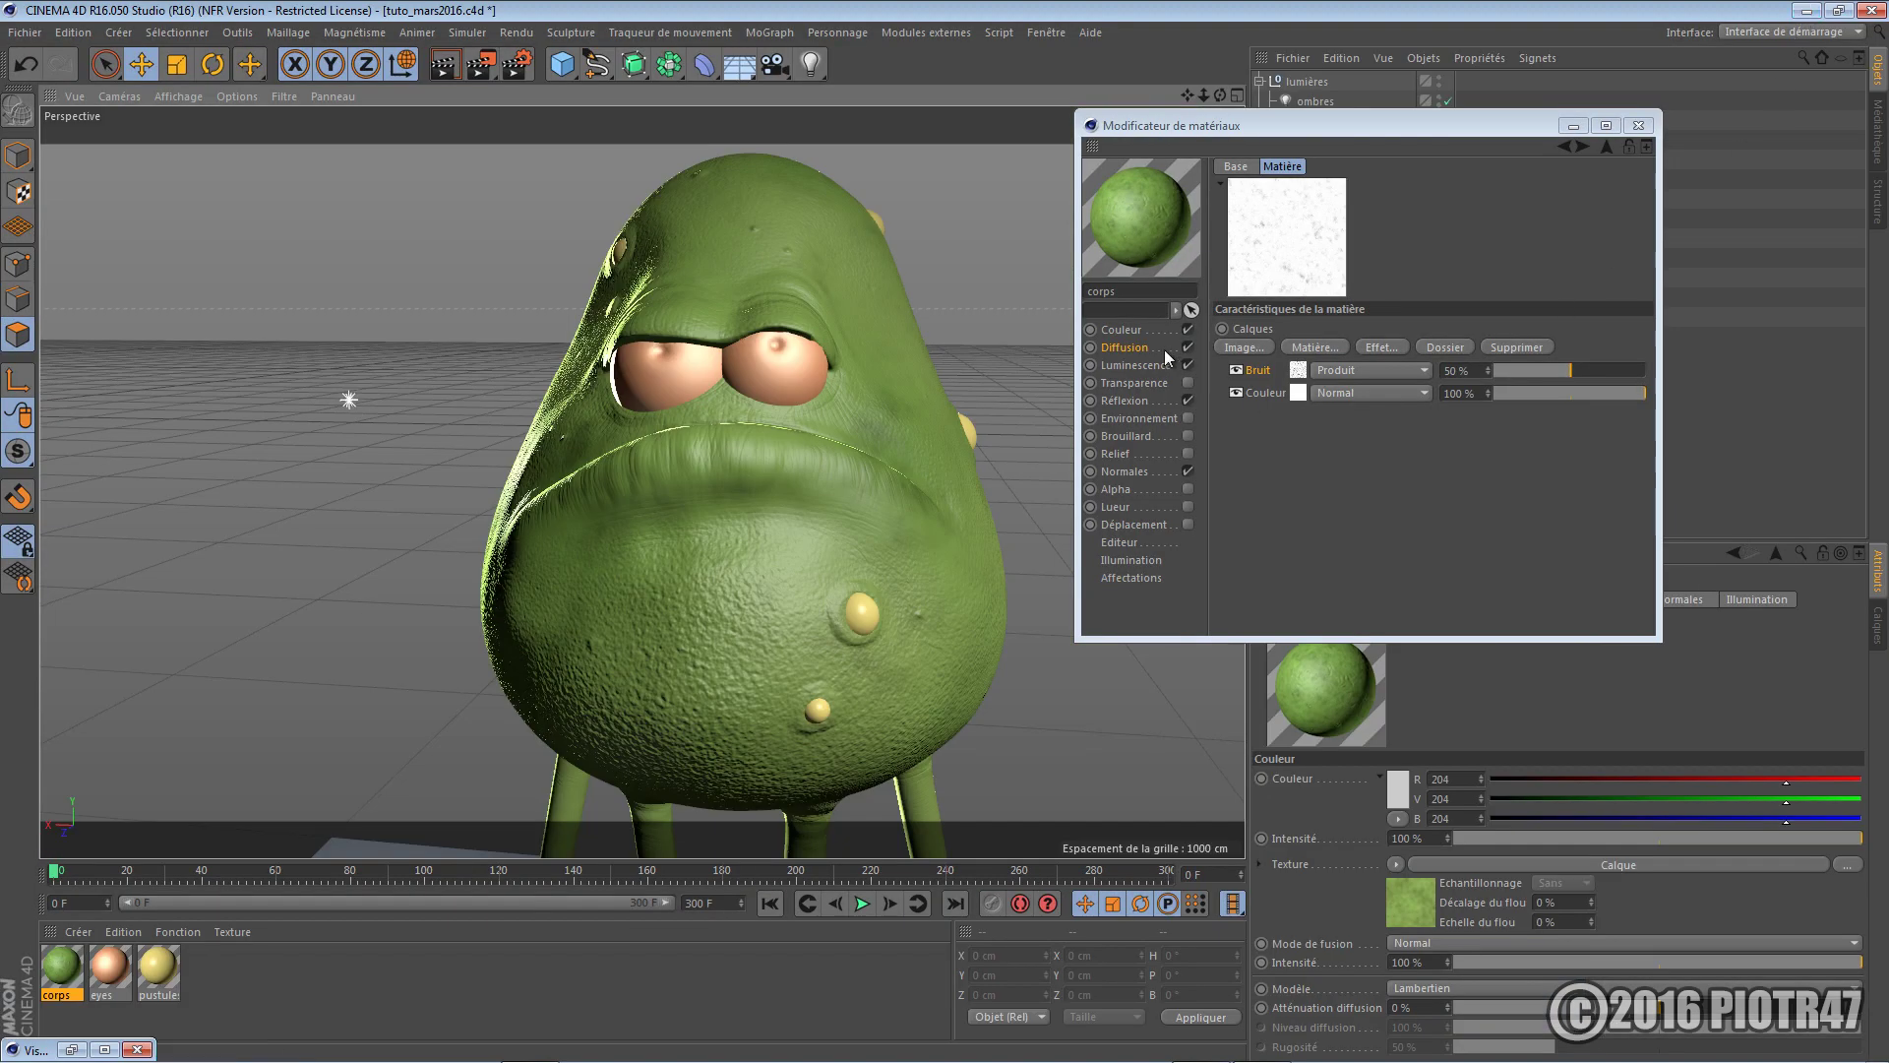
Add another Bruit layer on top of the corps material's Couleur channel layers and open its settings
click(1122, 330)
click(1370, 313)
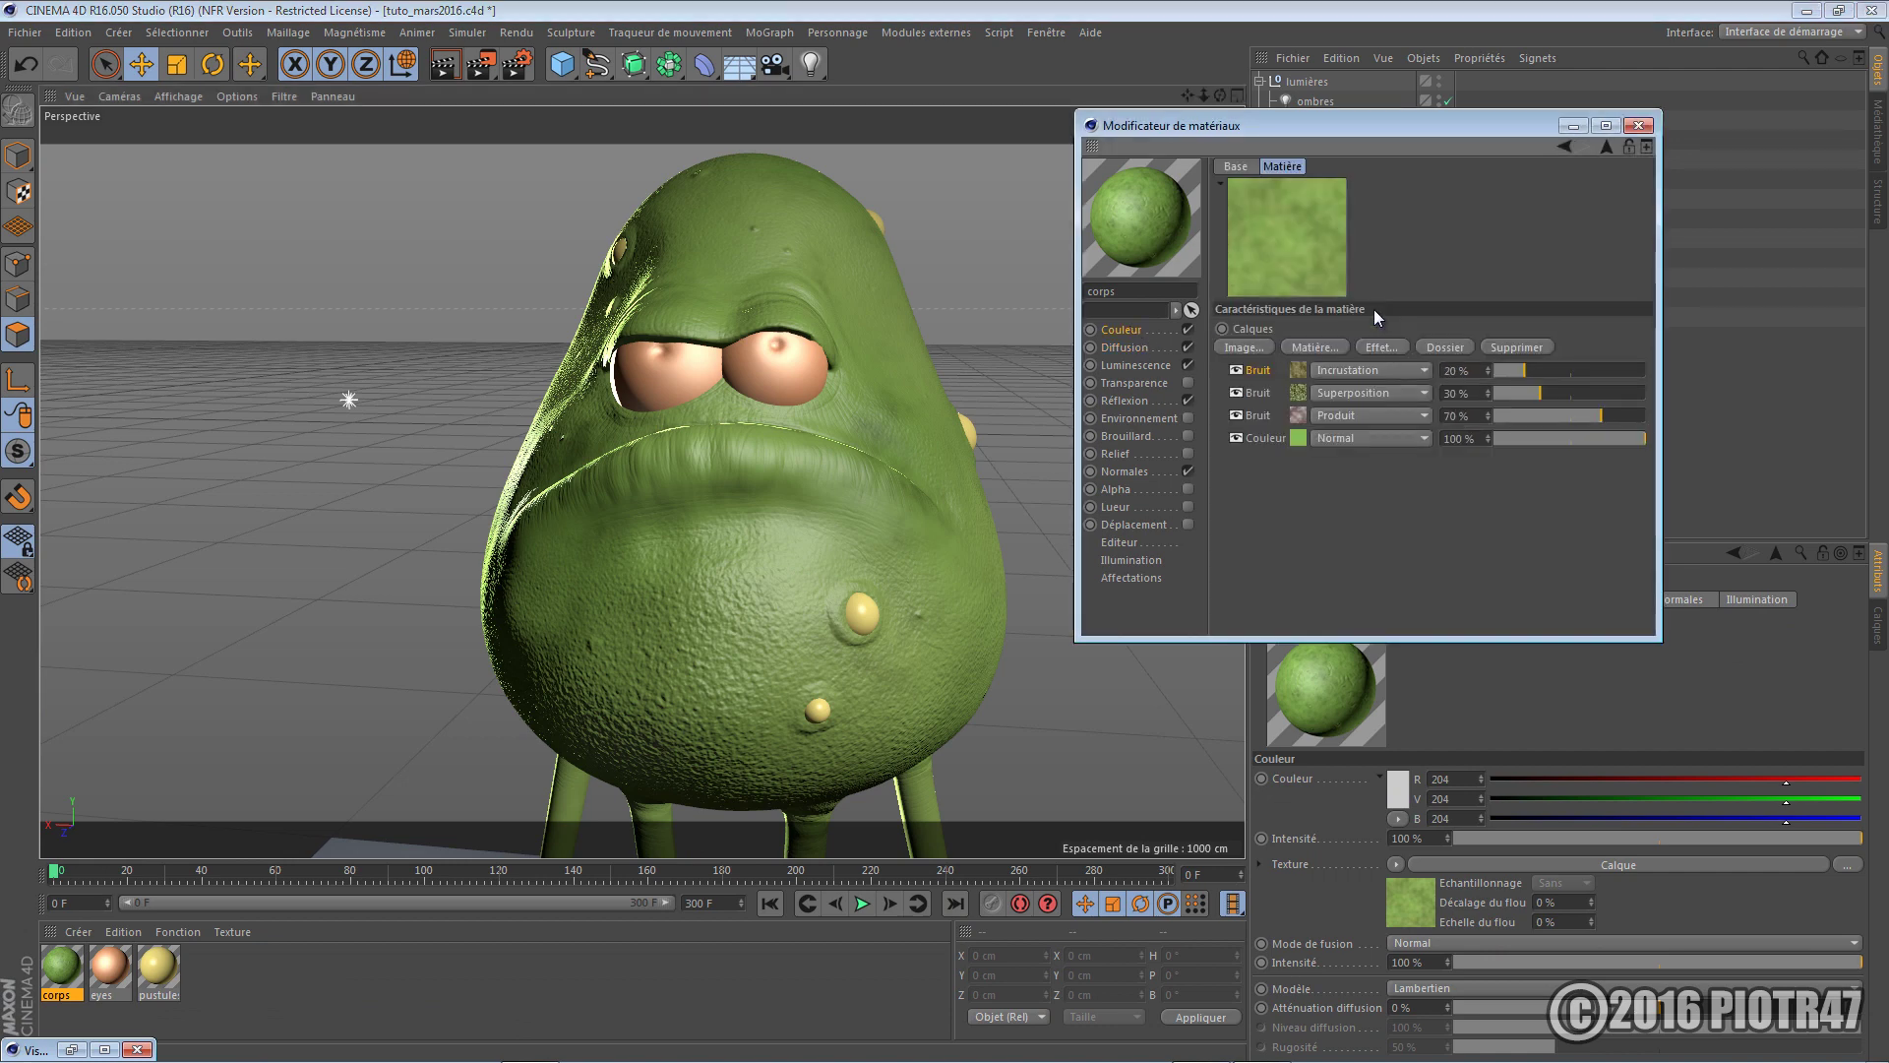
click(1307, 346)
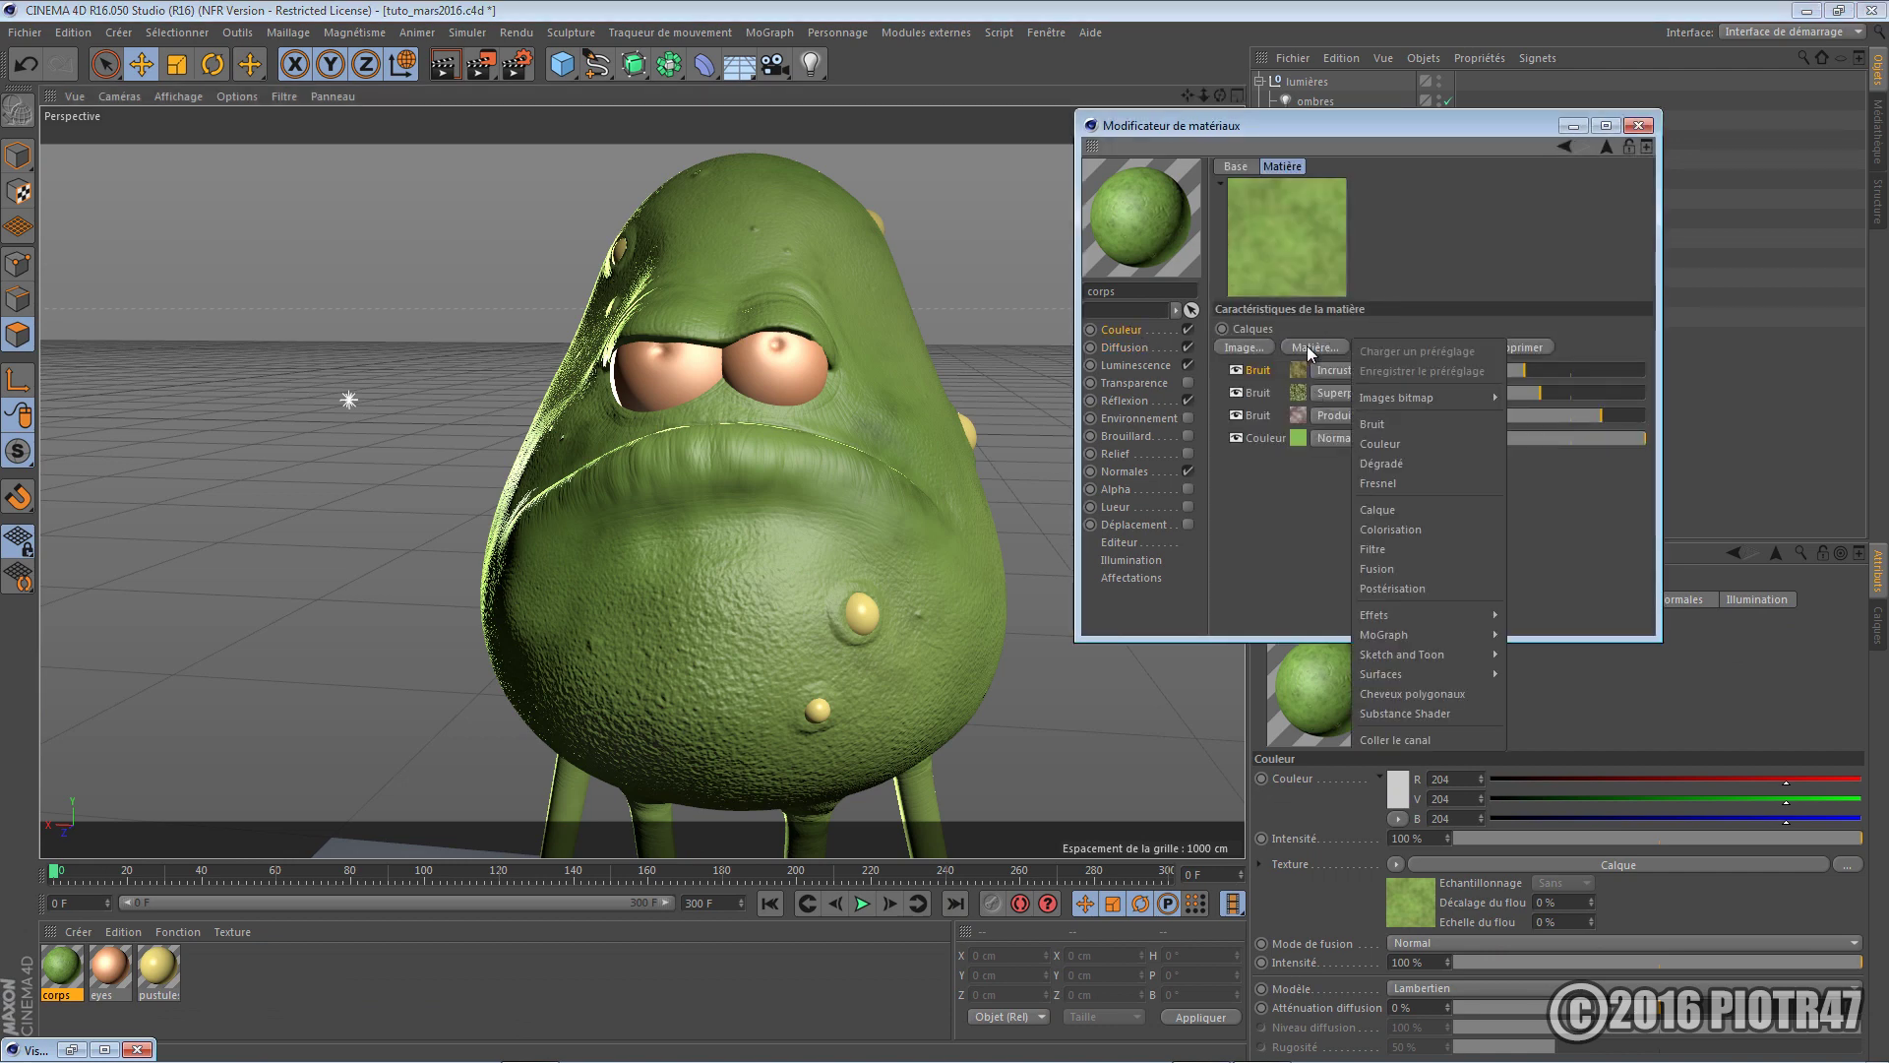
click(1399, 423)
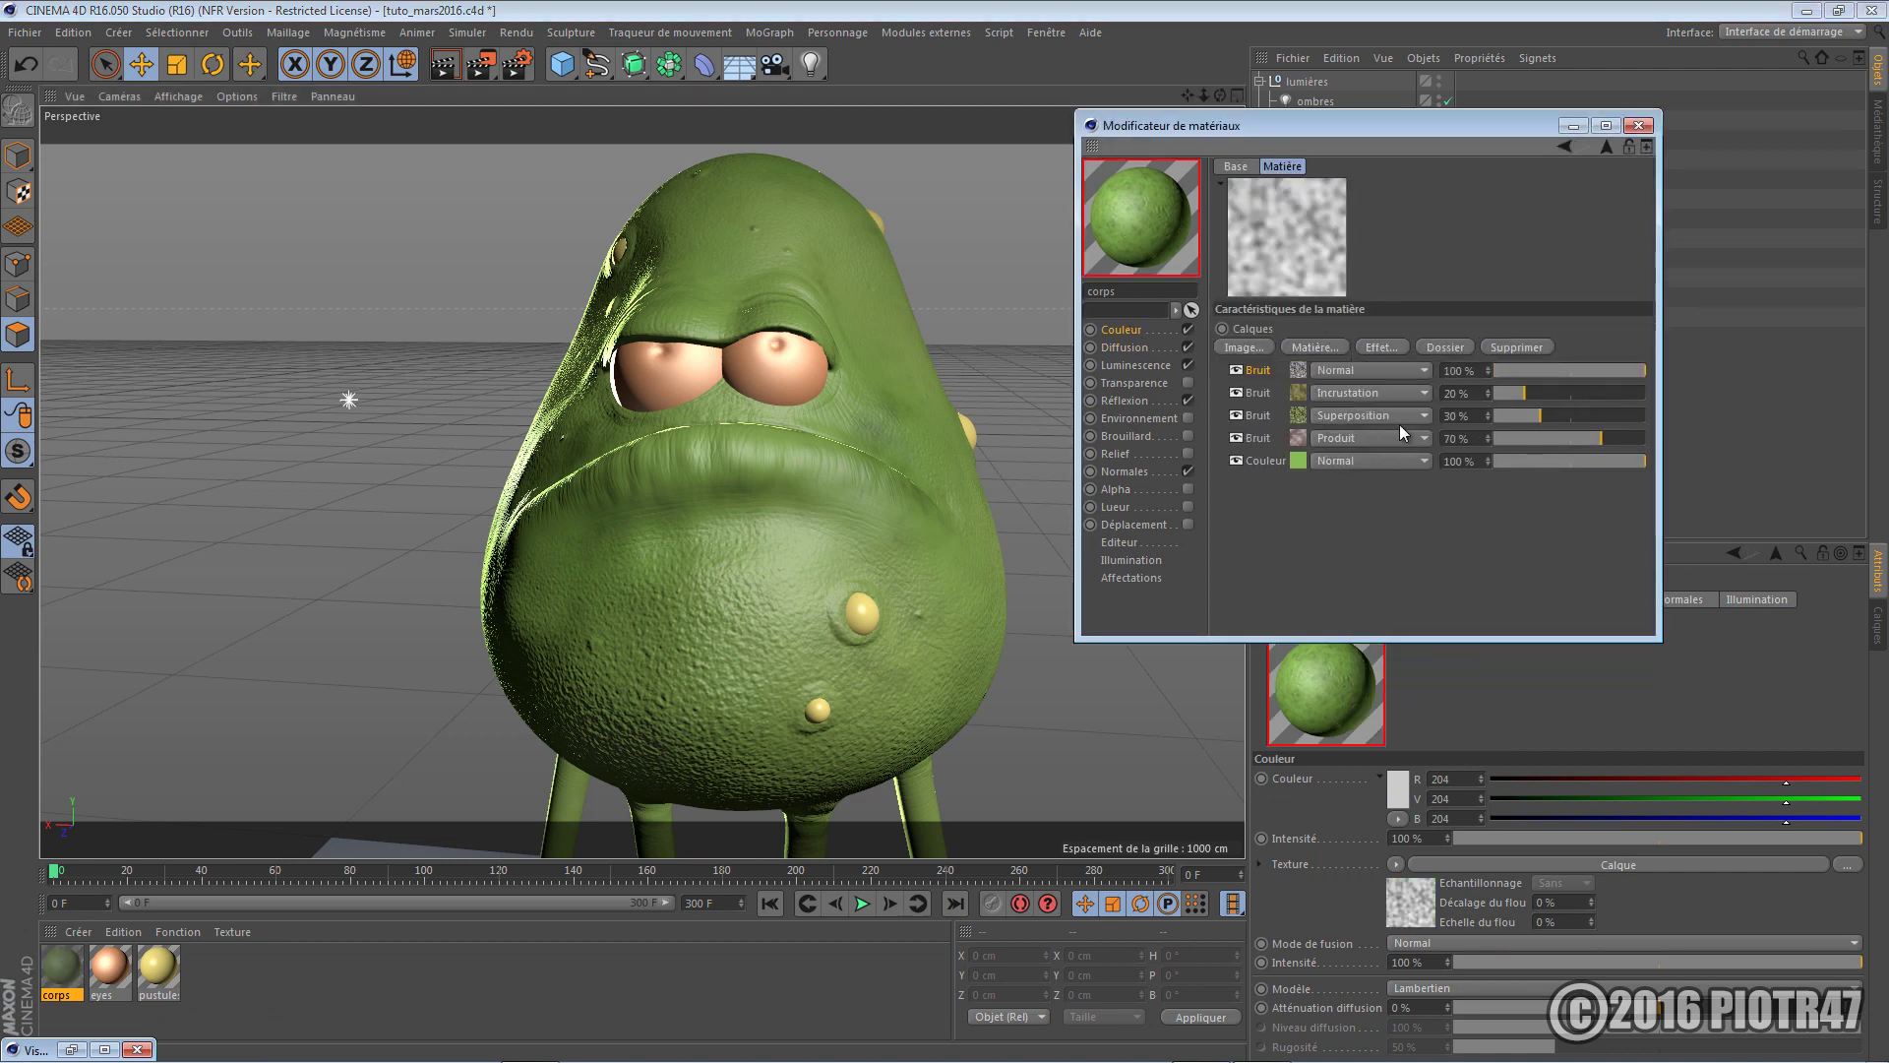
click(1299, 370)
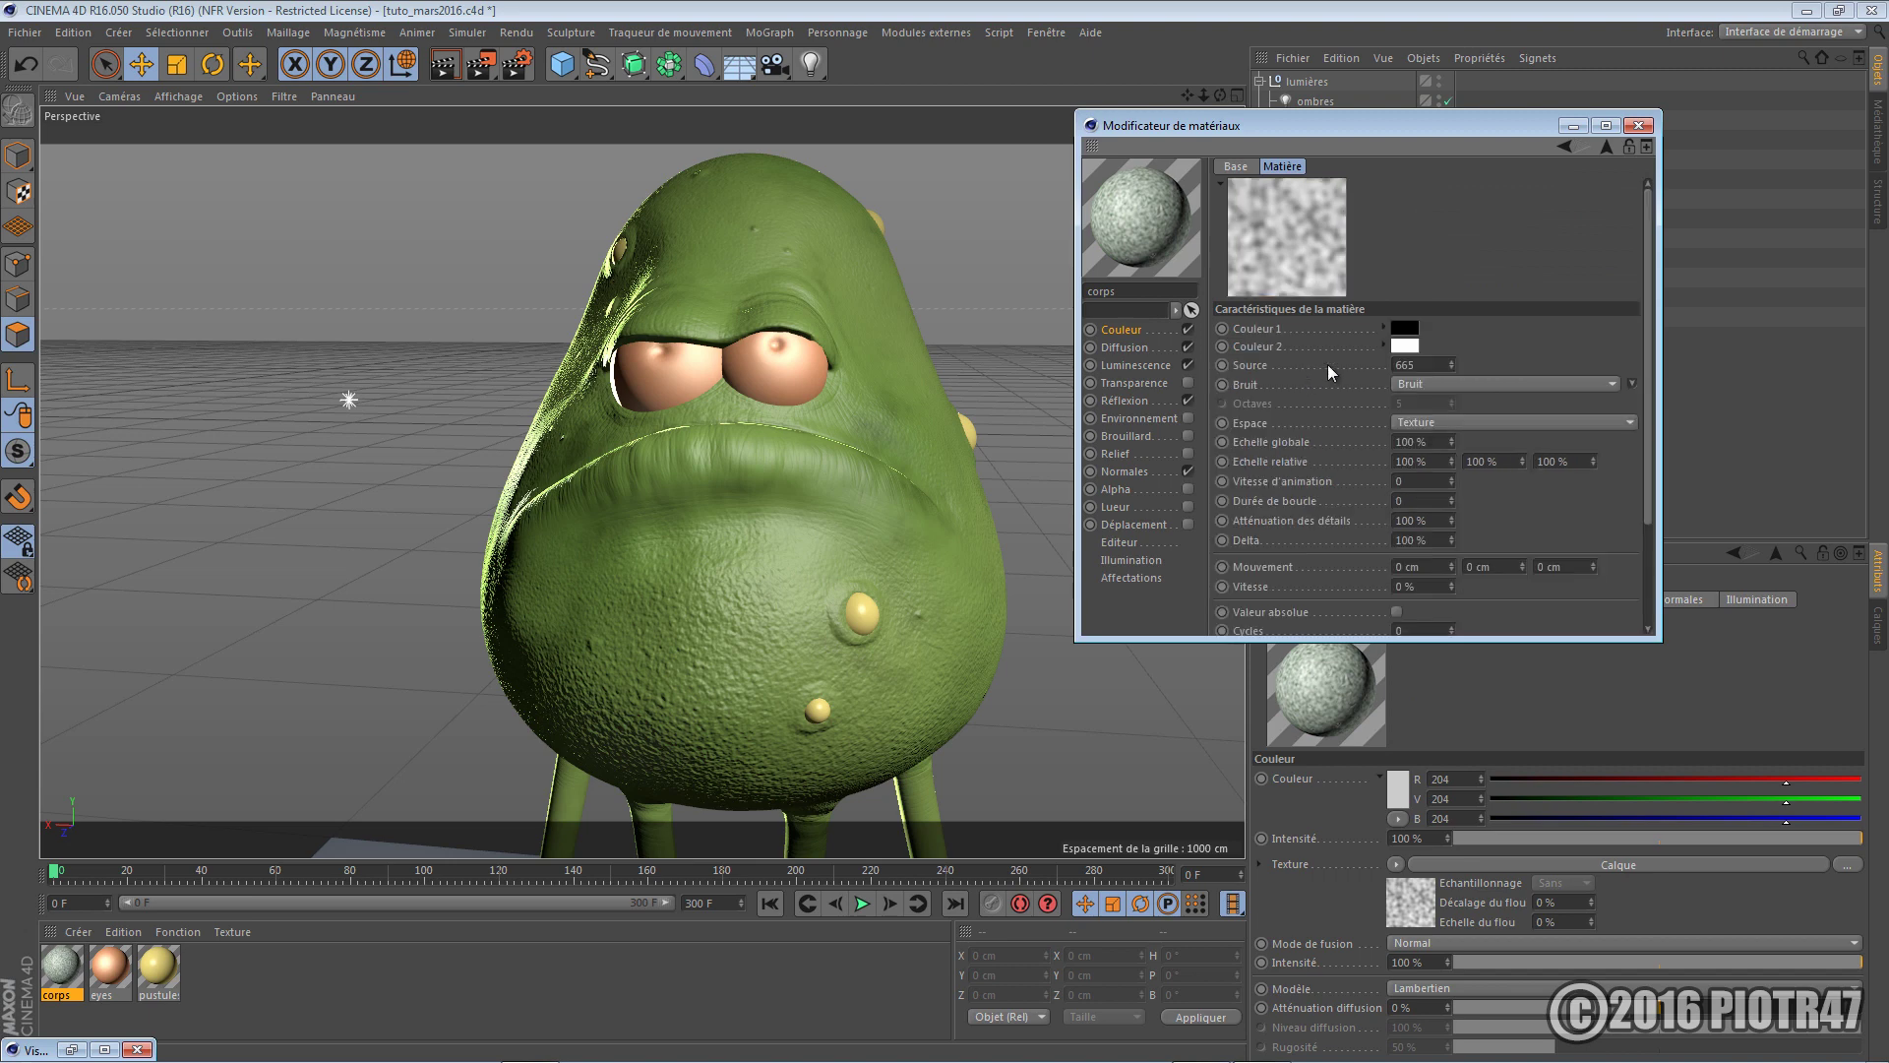
Invert the new colour noise by making Couleur 2 black and Couleur 1 white
click(1407, 345)
drag(1373, 357, 1337, 417)
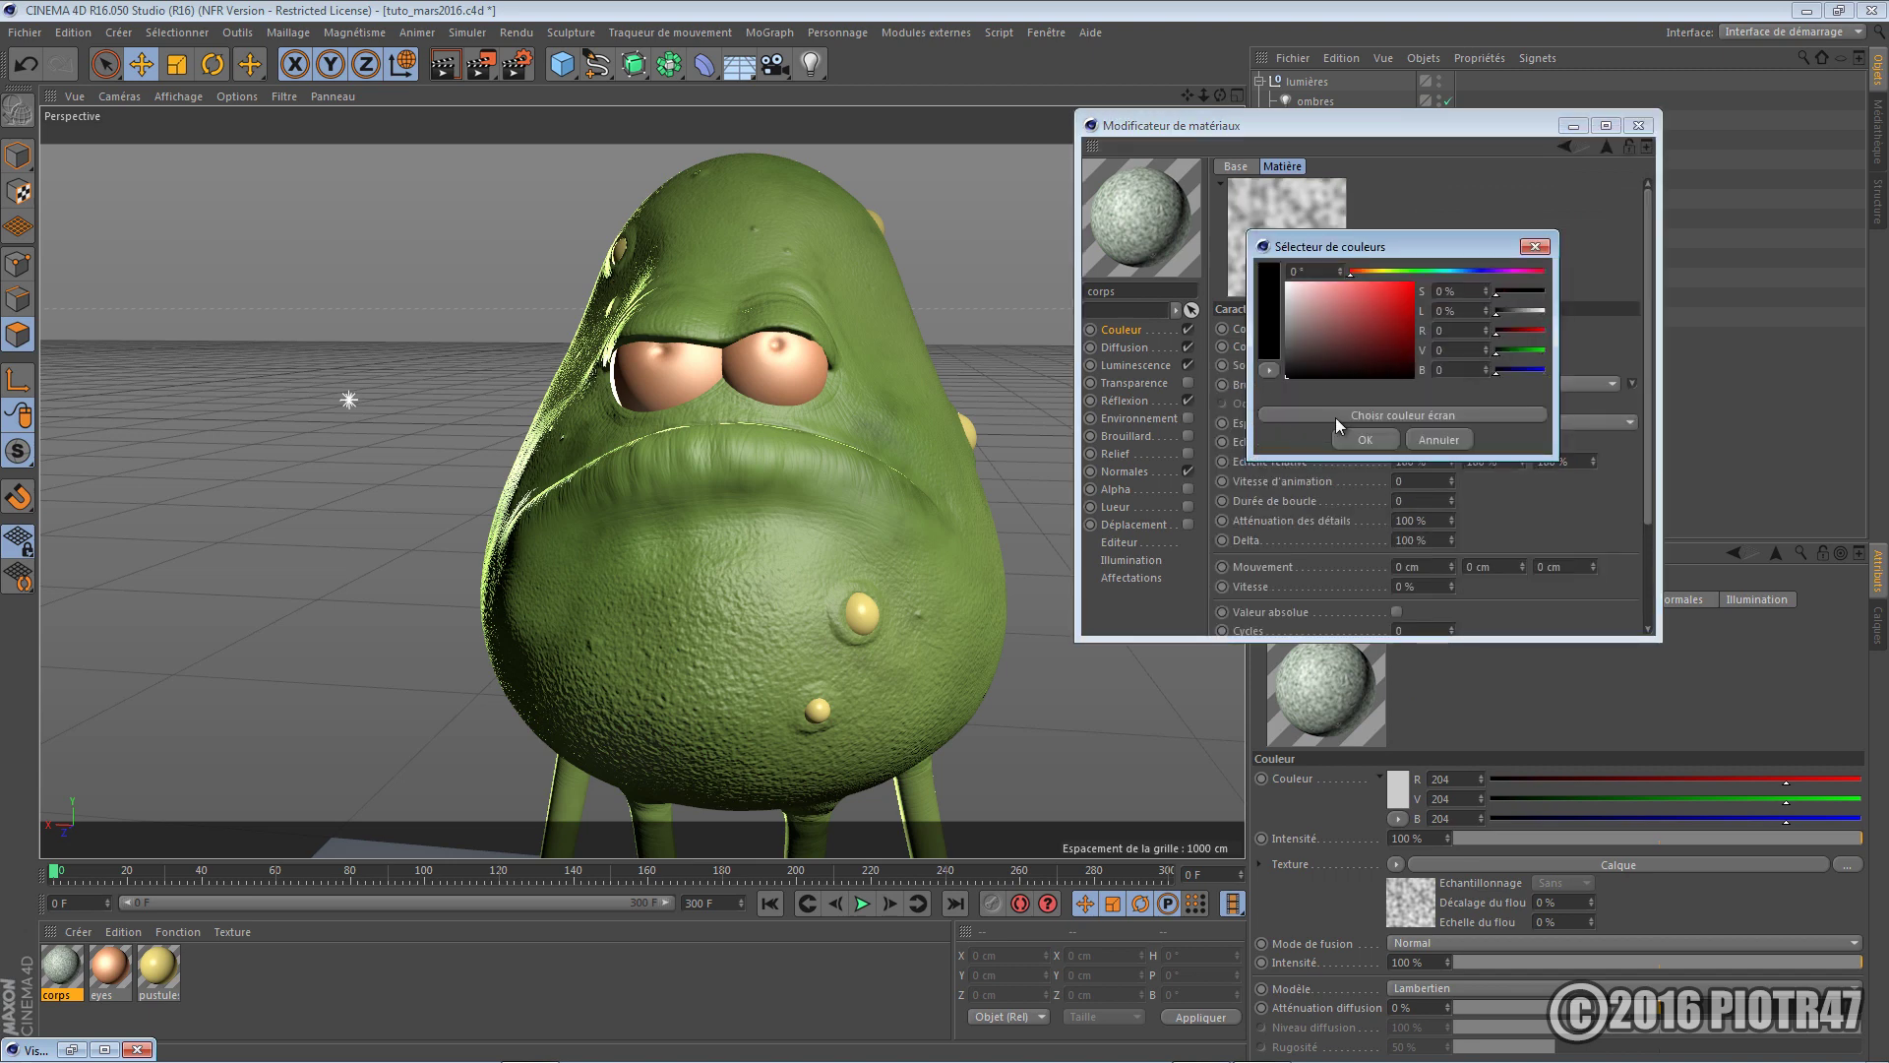
click(1370, 439)
click(1402, 331)
drag(1324, 289, 1288, 268)
click(1382, 423)
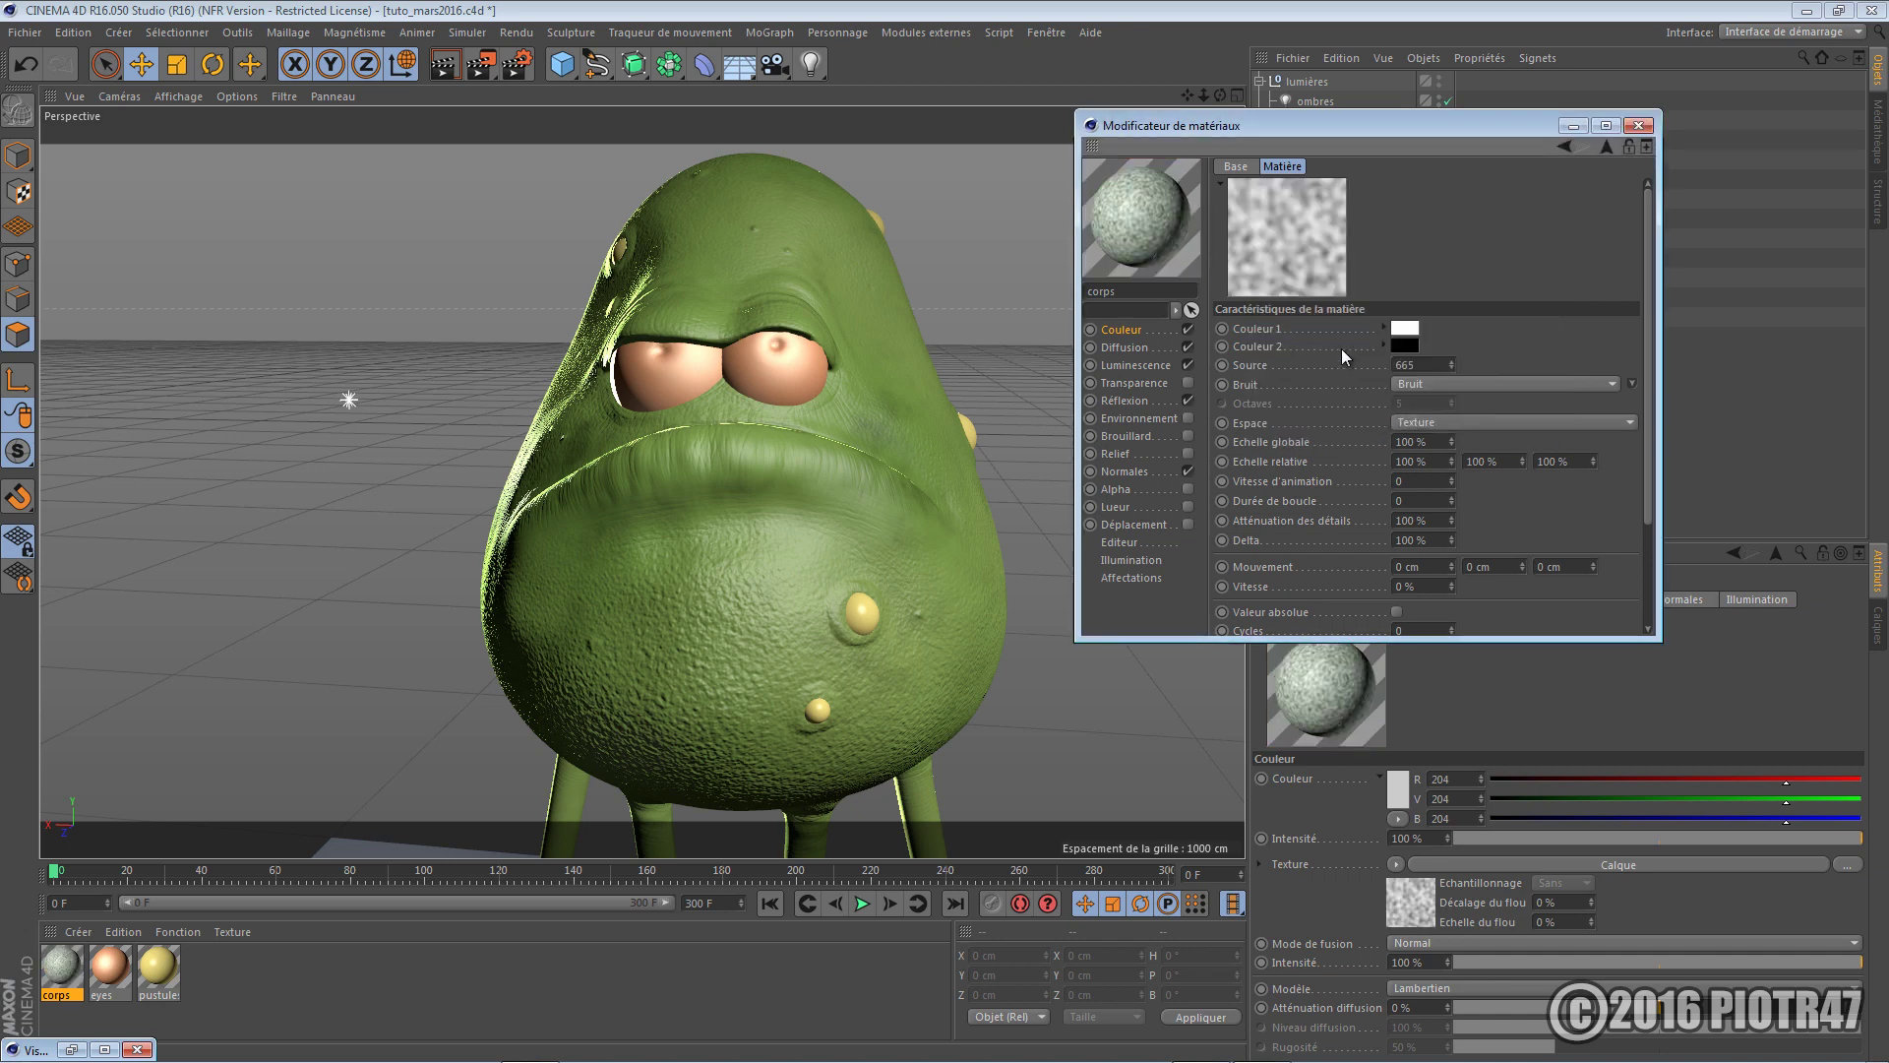
Set the colour noise's type to Buya and its Couleur 2 to a green of R 134, V 208, B 77
click(1425, 382)
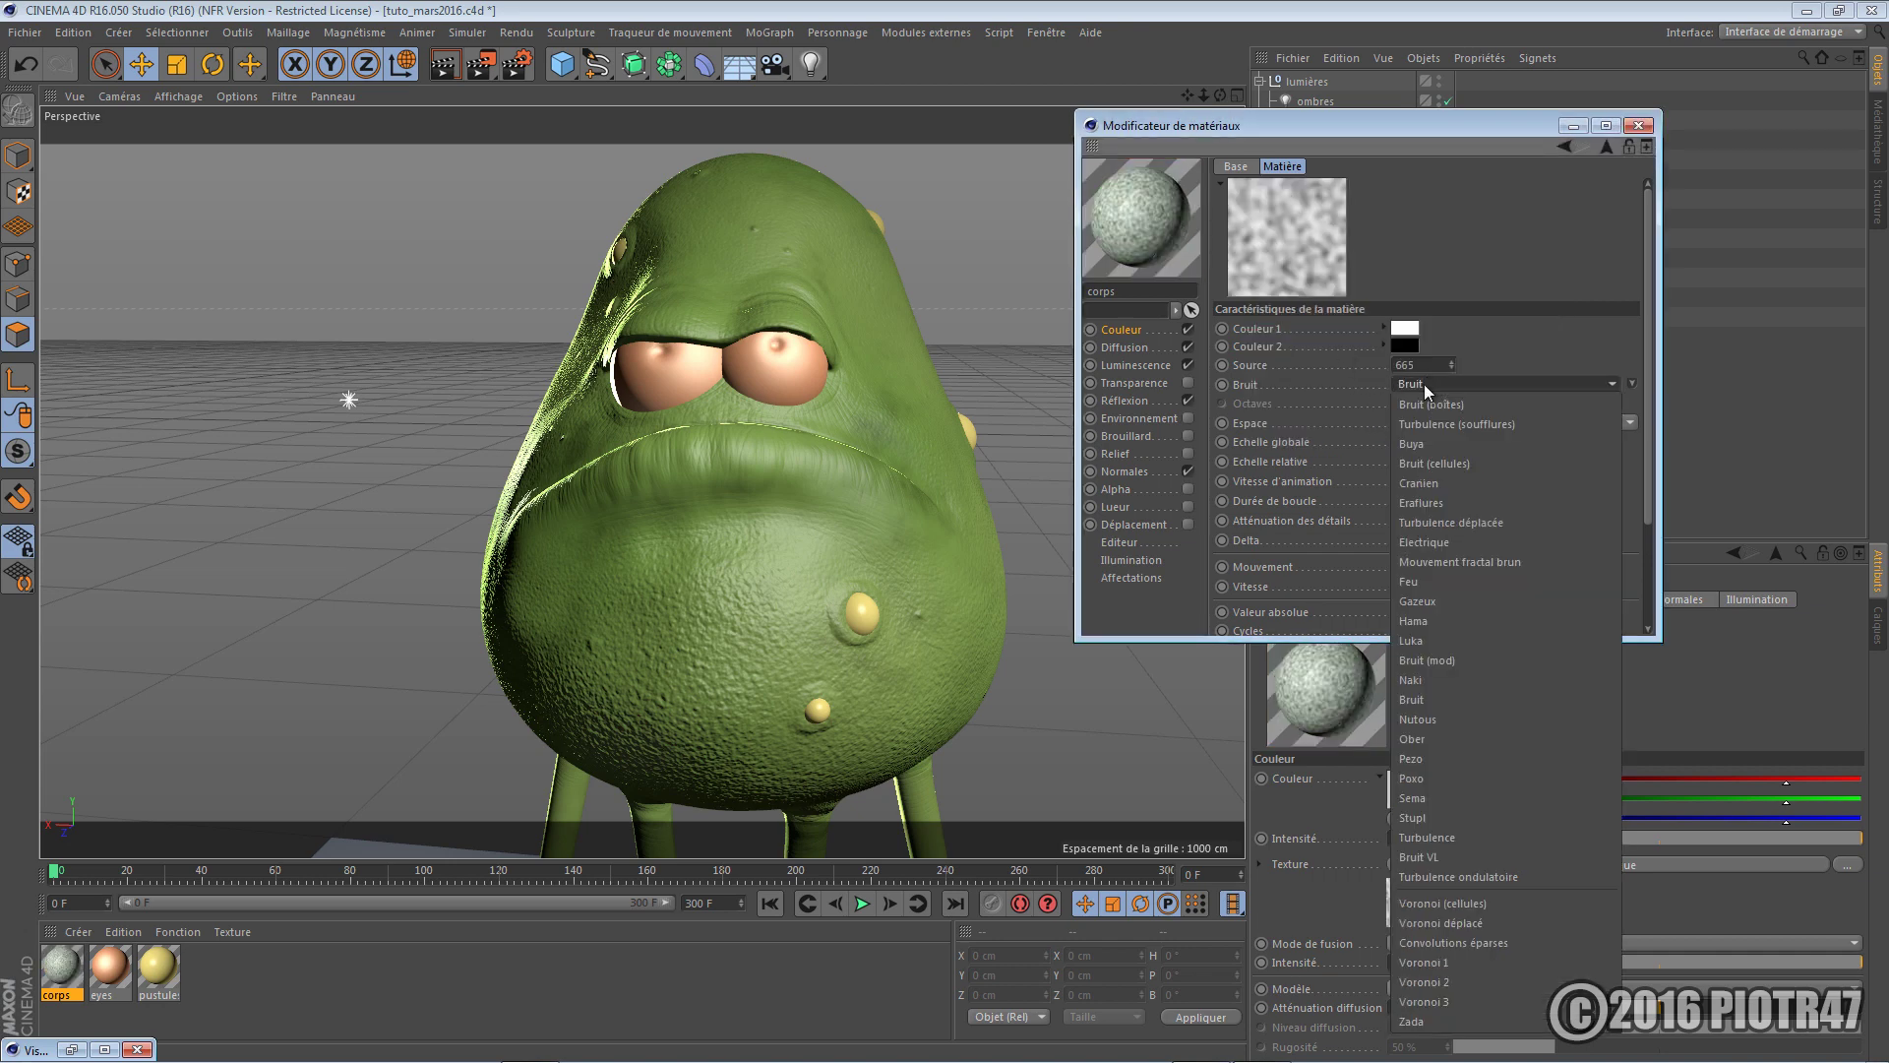
click(1432, 447)
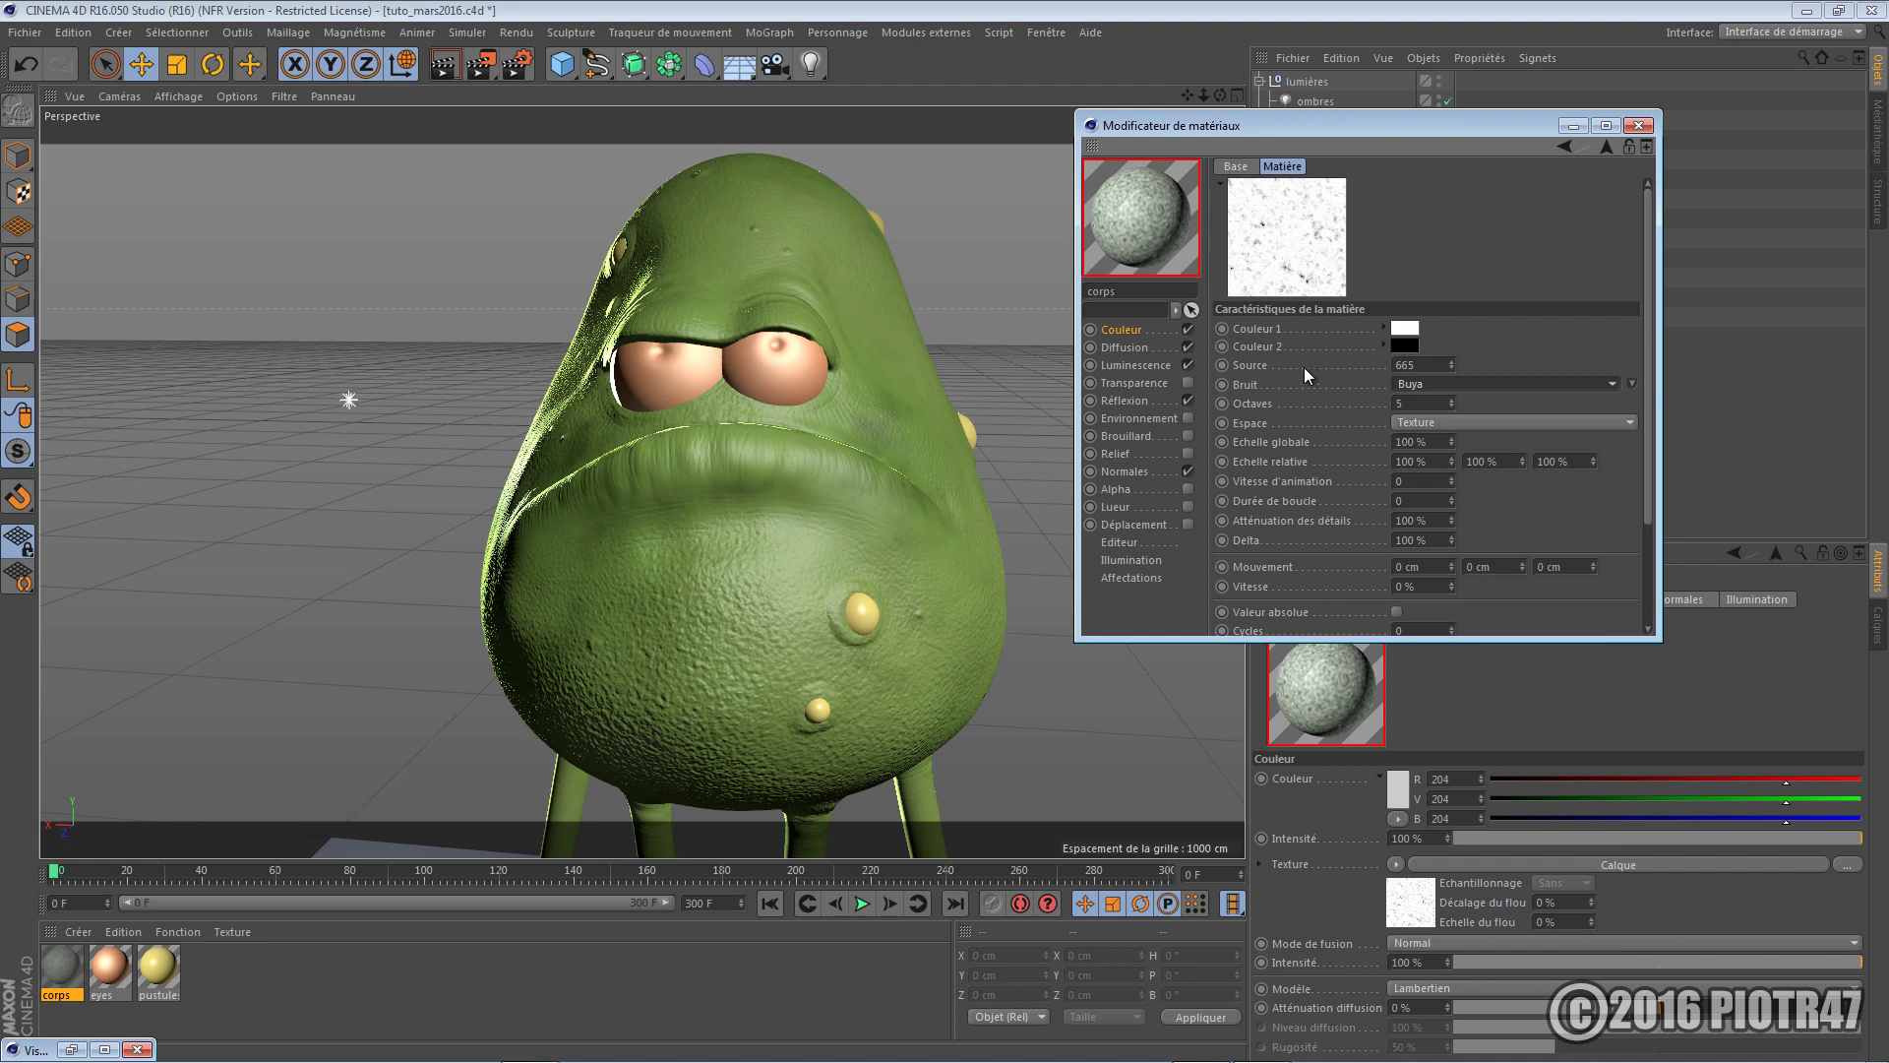
click(1405, 347)
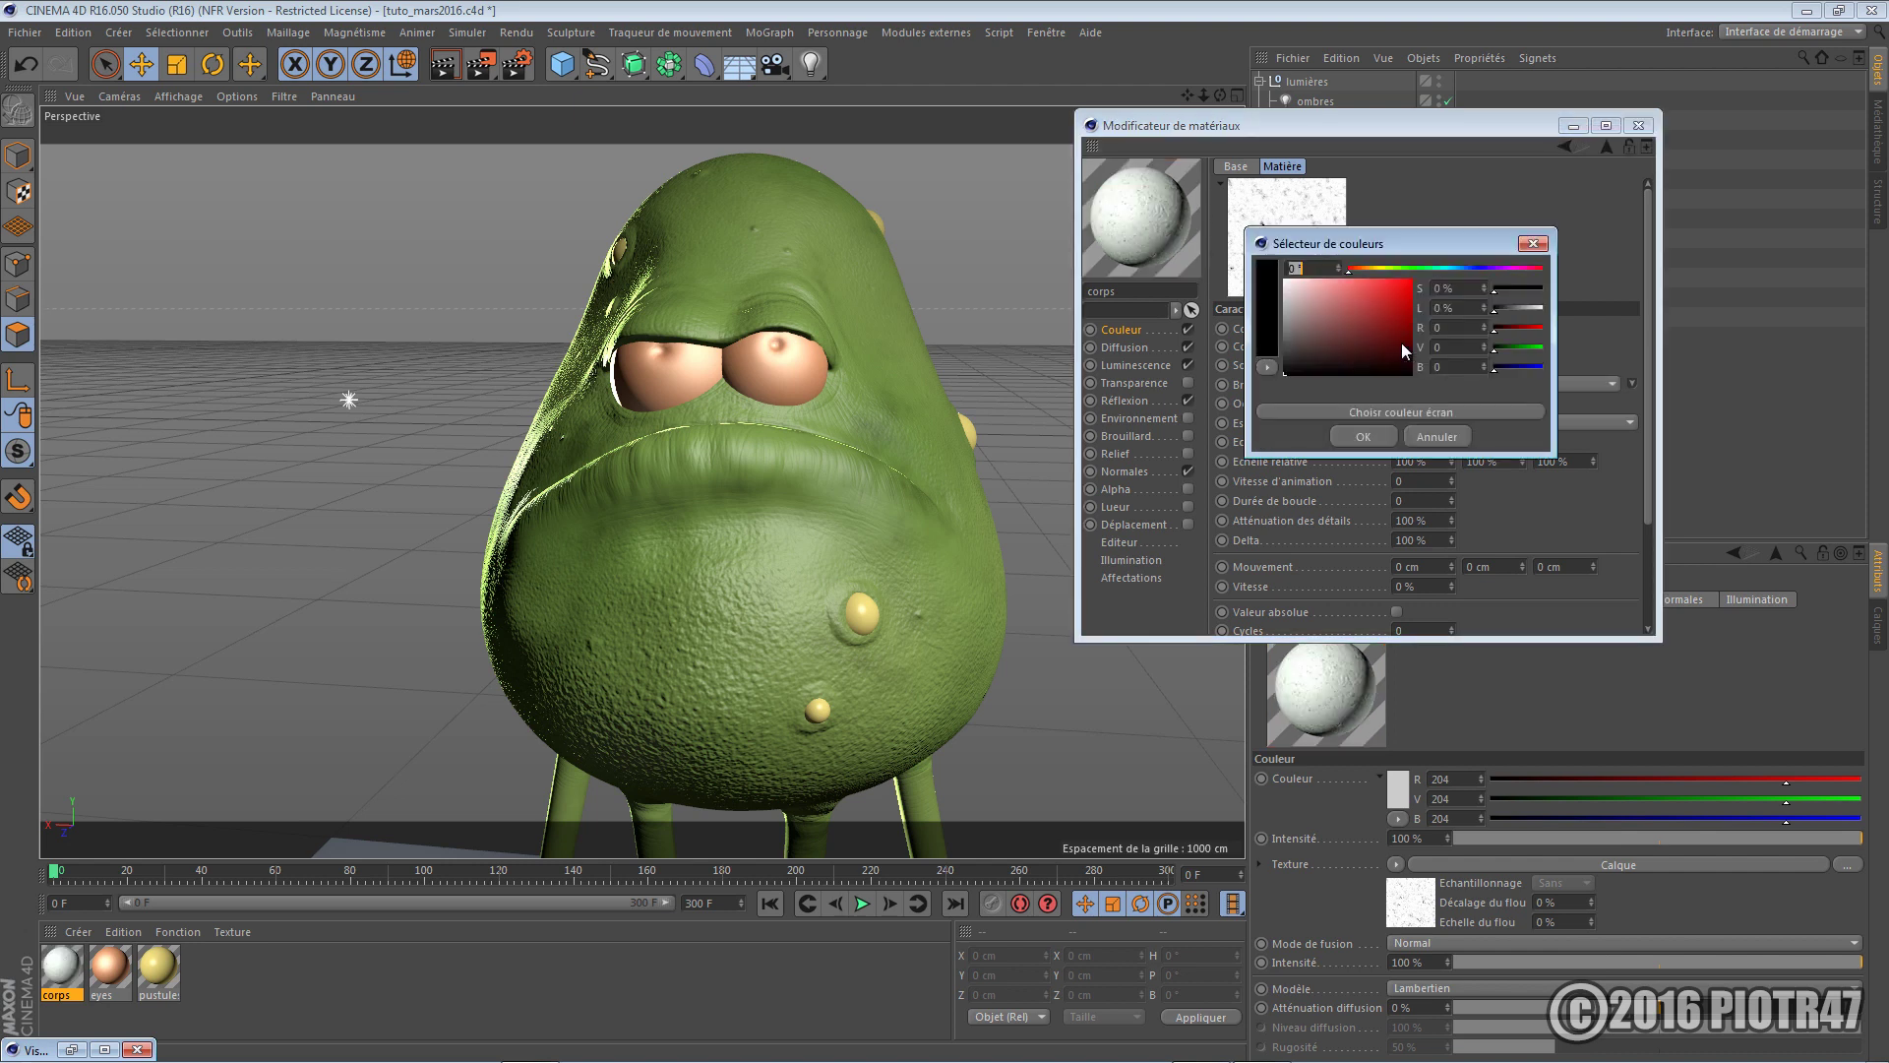
click(1400, 269)
click(1356, 283)
click(1365, 298)
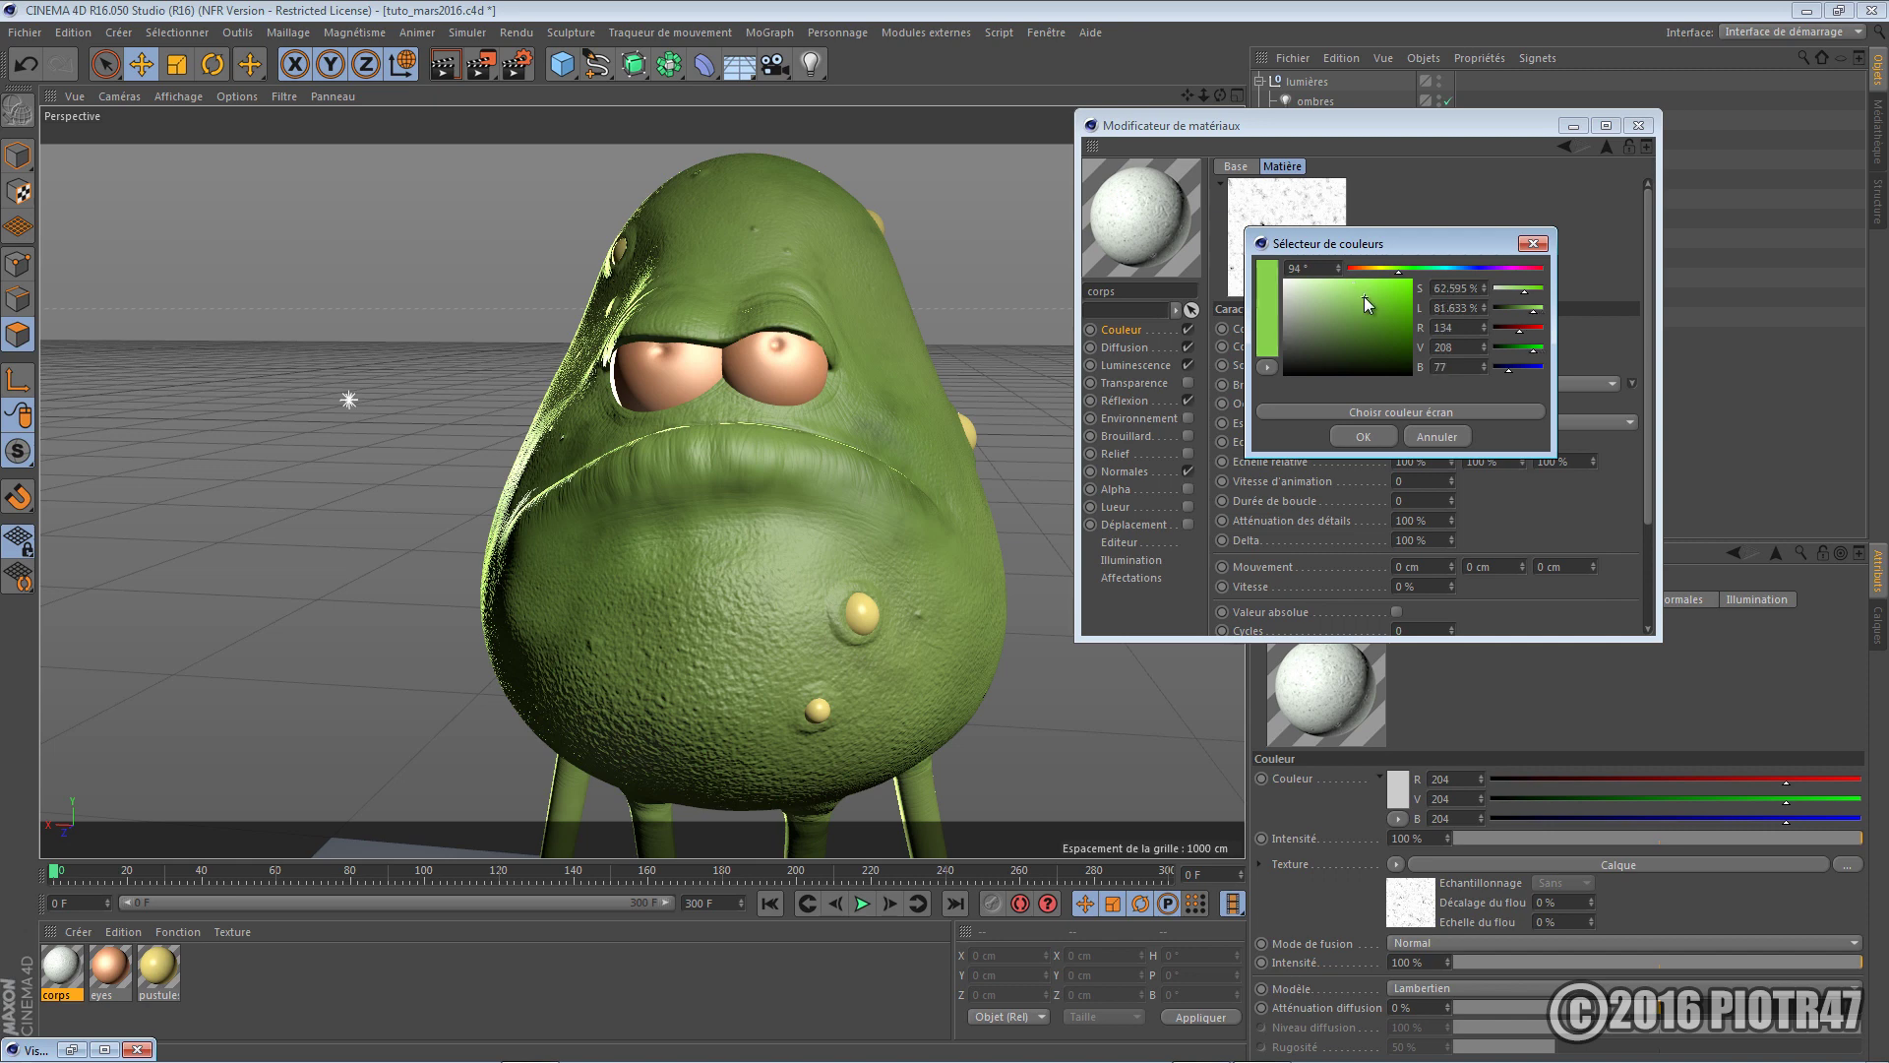
click(1362, 437)
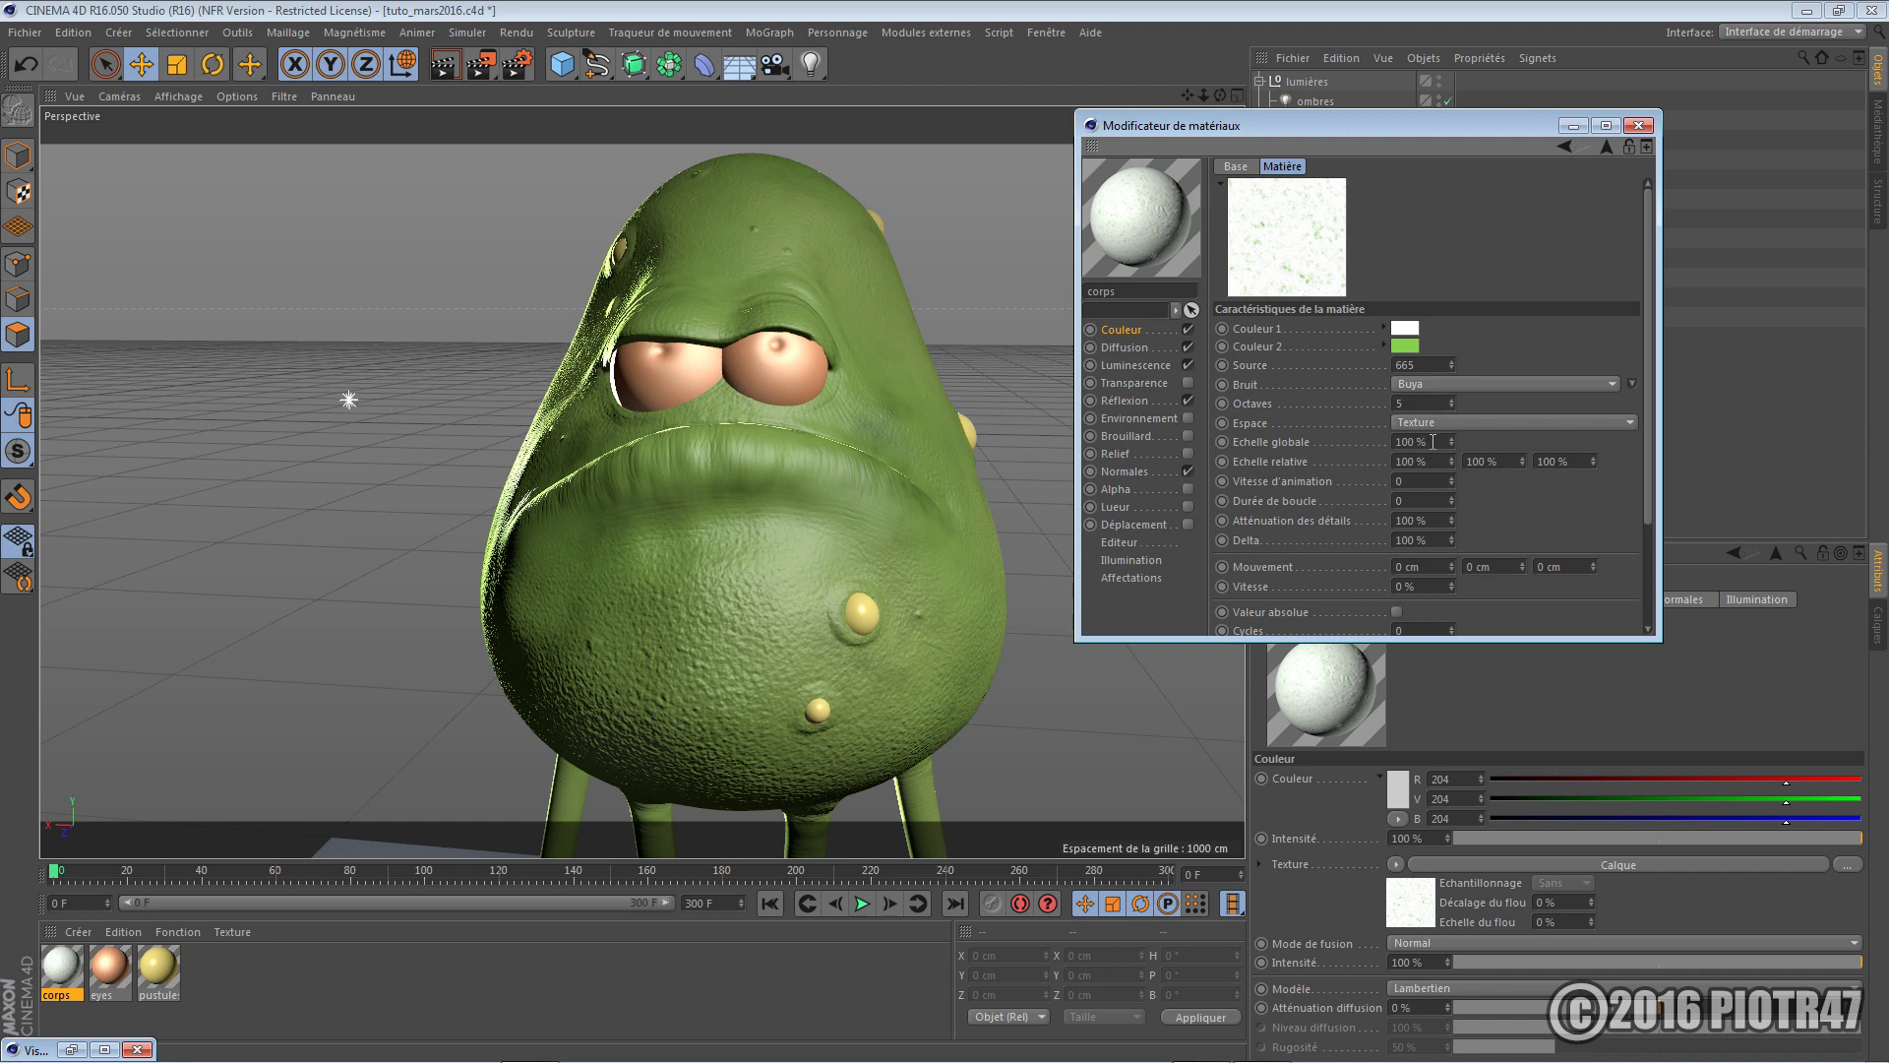
Set the colour channel's Buya noise Echelle globale to 150% and return to the layer list
double_click(1433, 442)
text(150)
key(Return)
click(1563, 146)
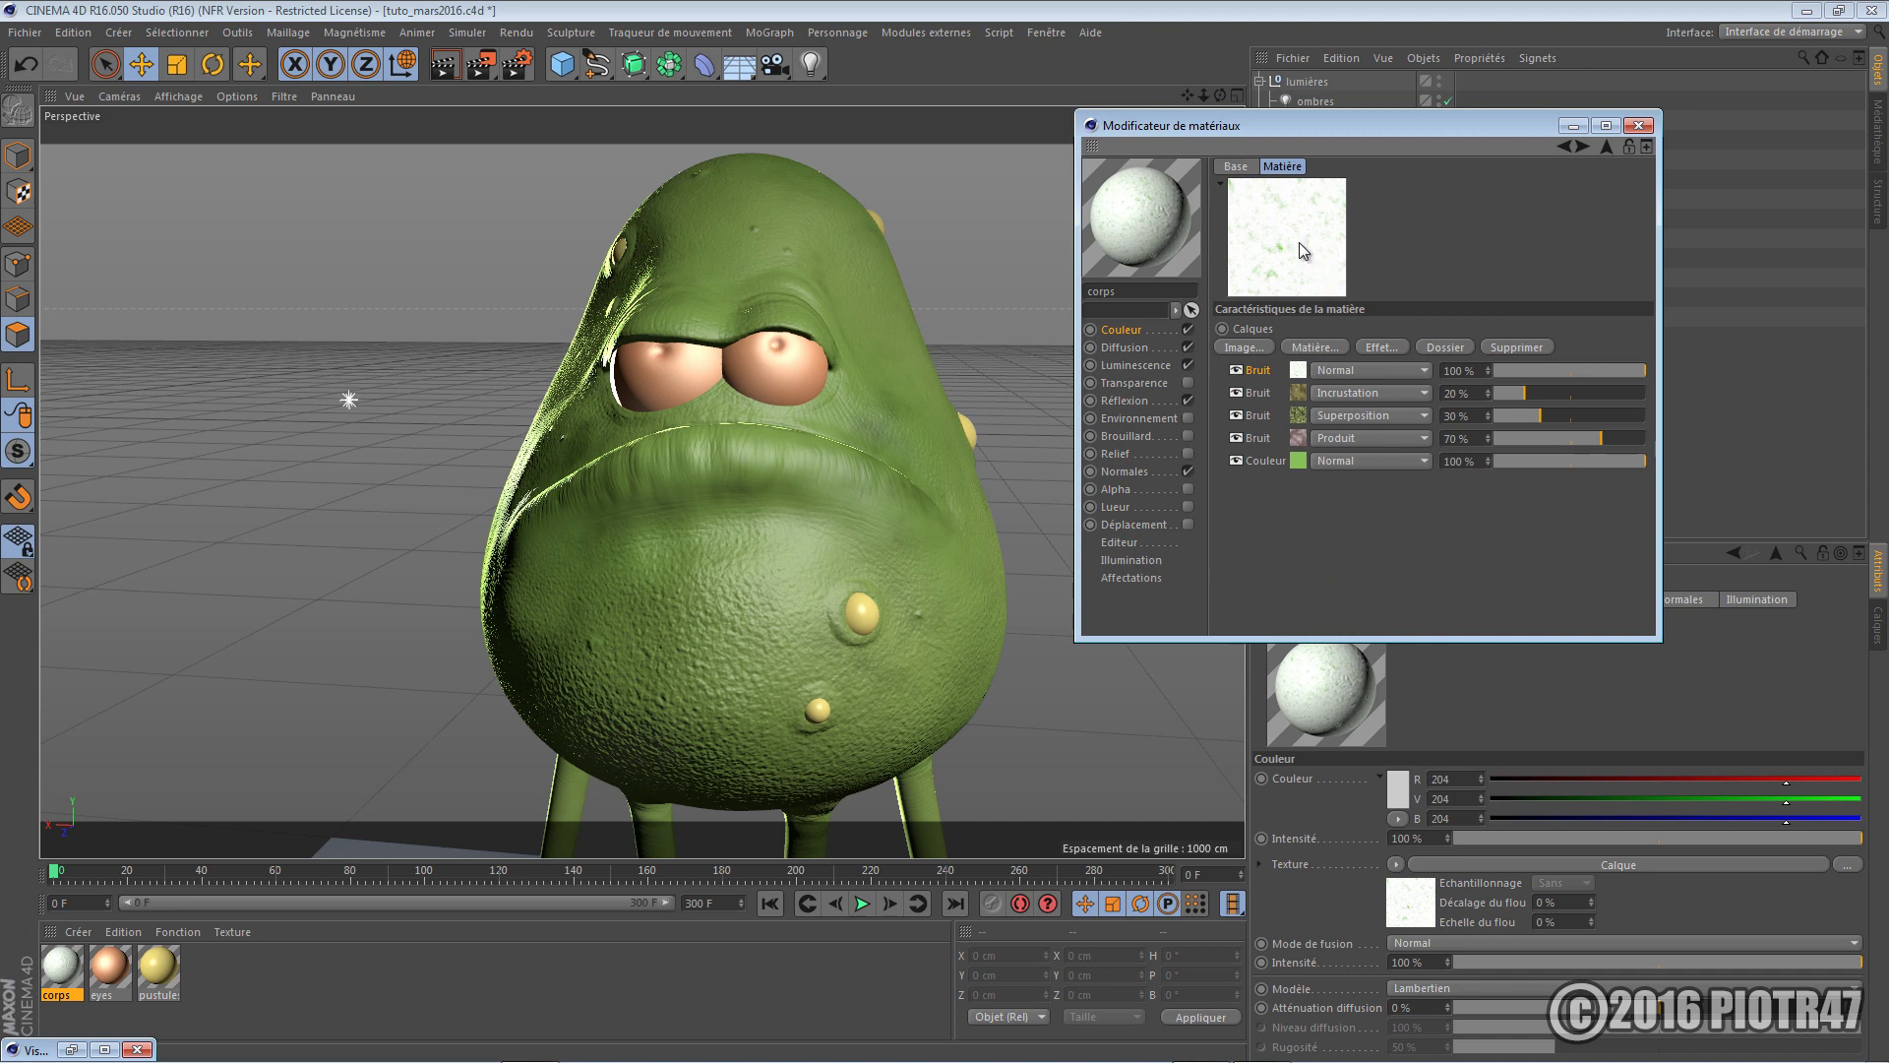
Try the Eclaircir and Superposition blend modes on the colour channel's new Bruit layer
click(1344, 372)
click(1360, 586)
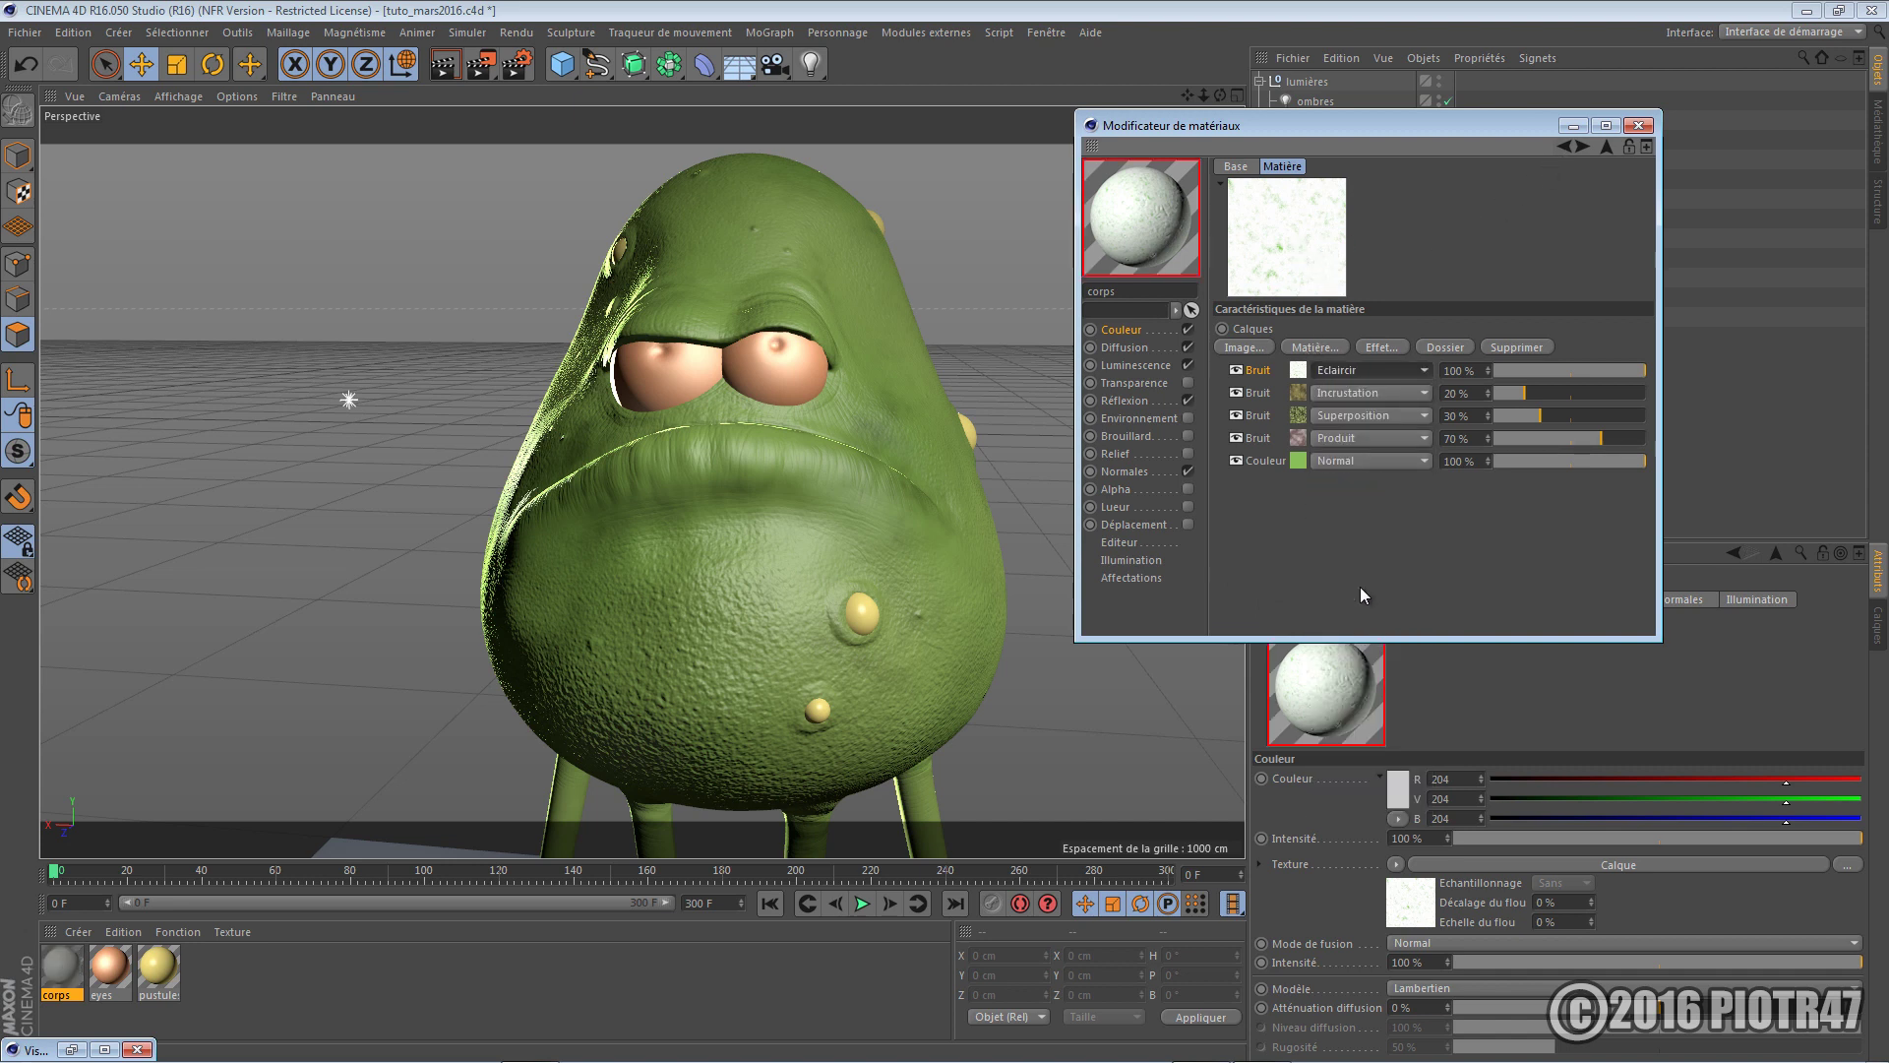
click(1348, 369)
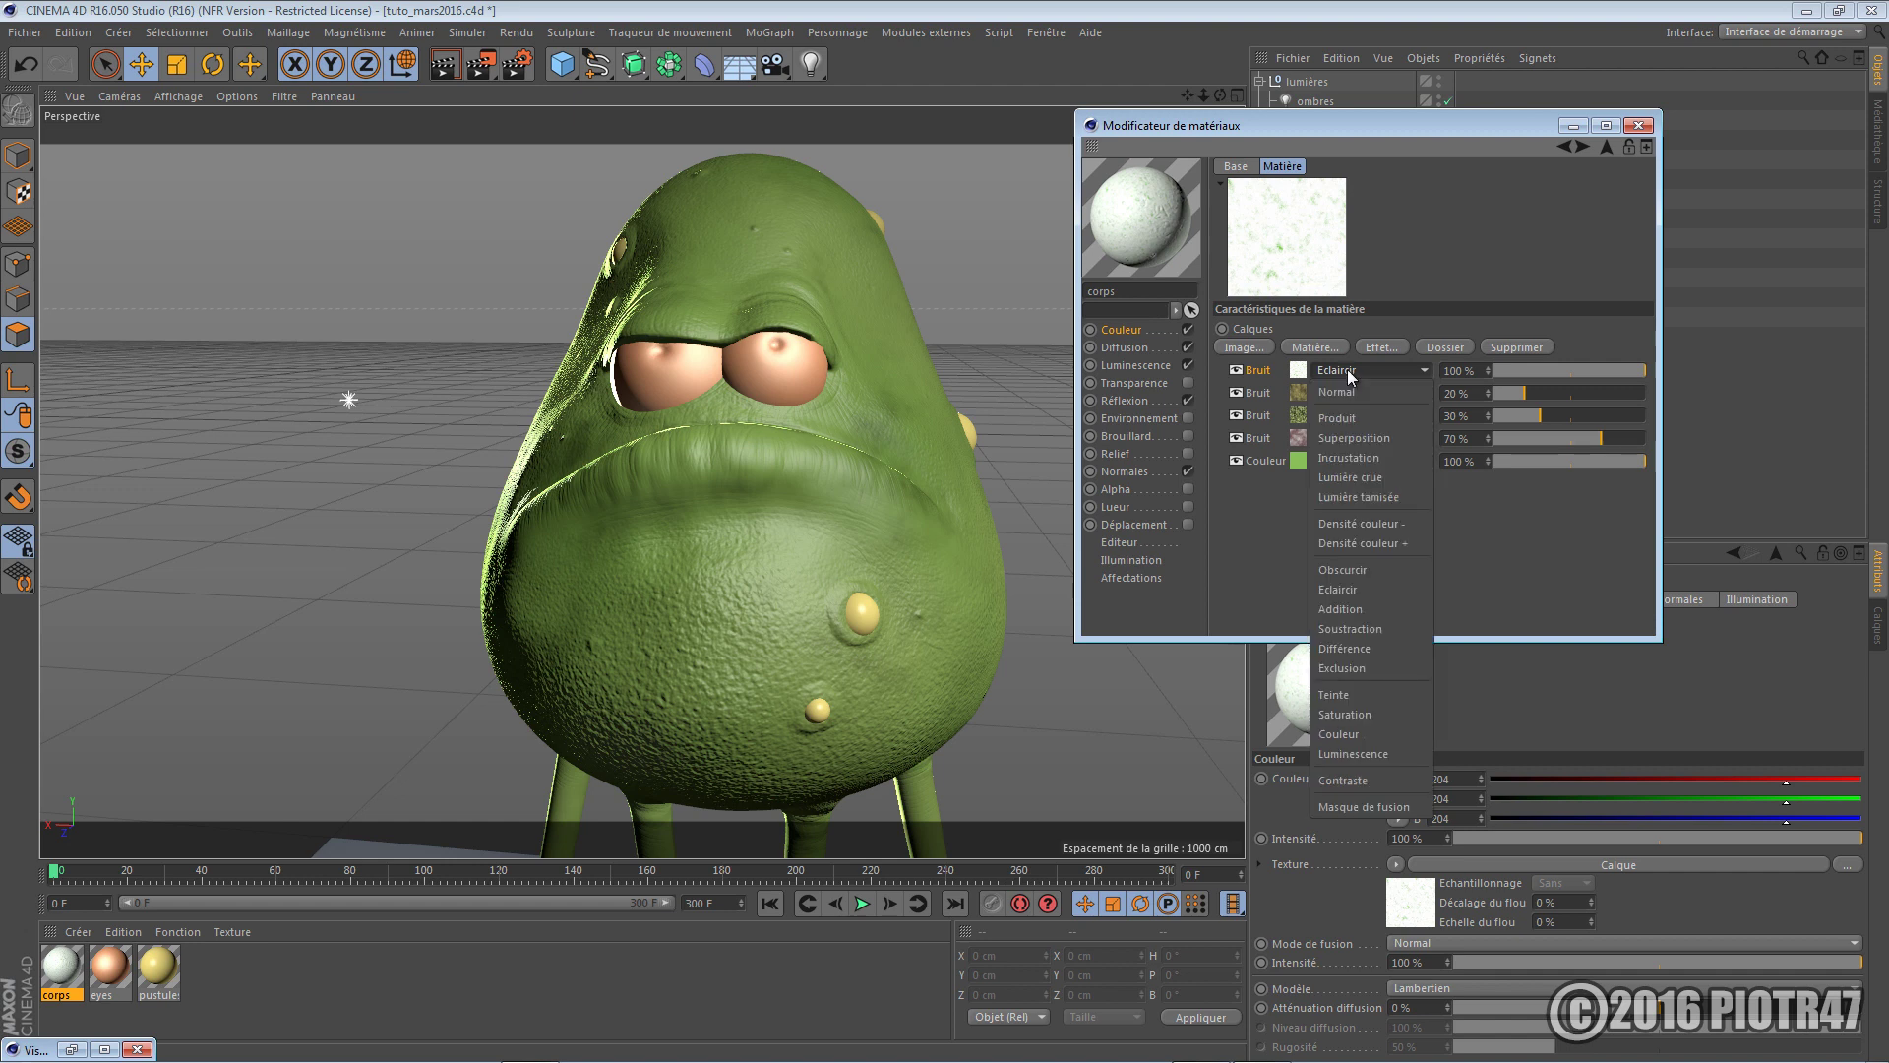
click(1366, 439)
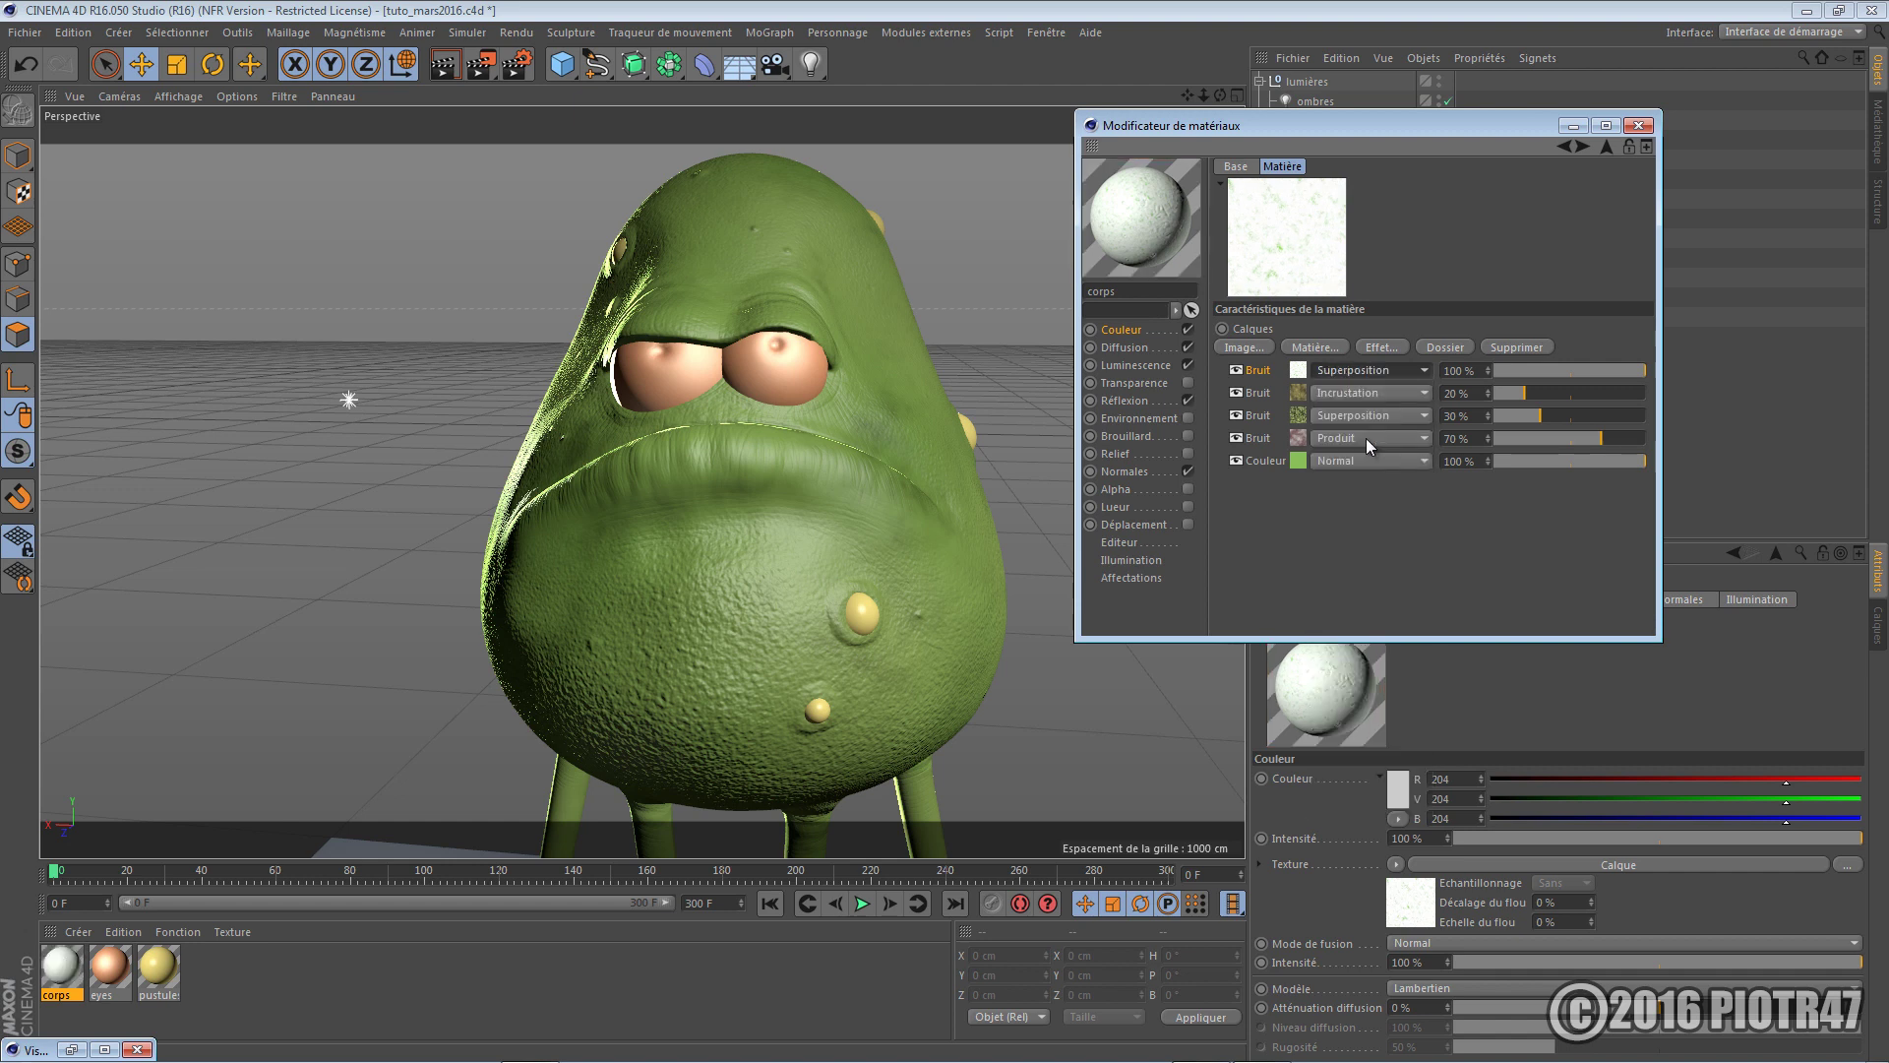
Set the new Bruit layer's blend mode to Incrustation and compare the colour with the layer hidden and shown
click(1362, 370)
click(1366, 456)
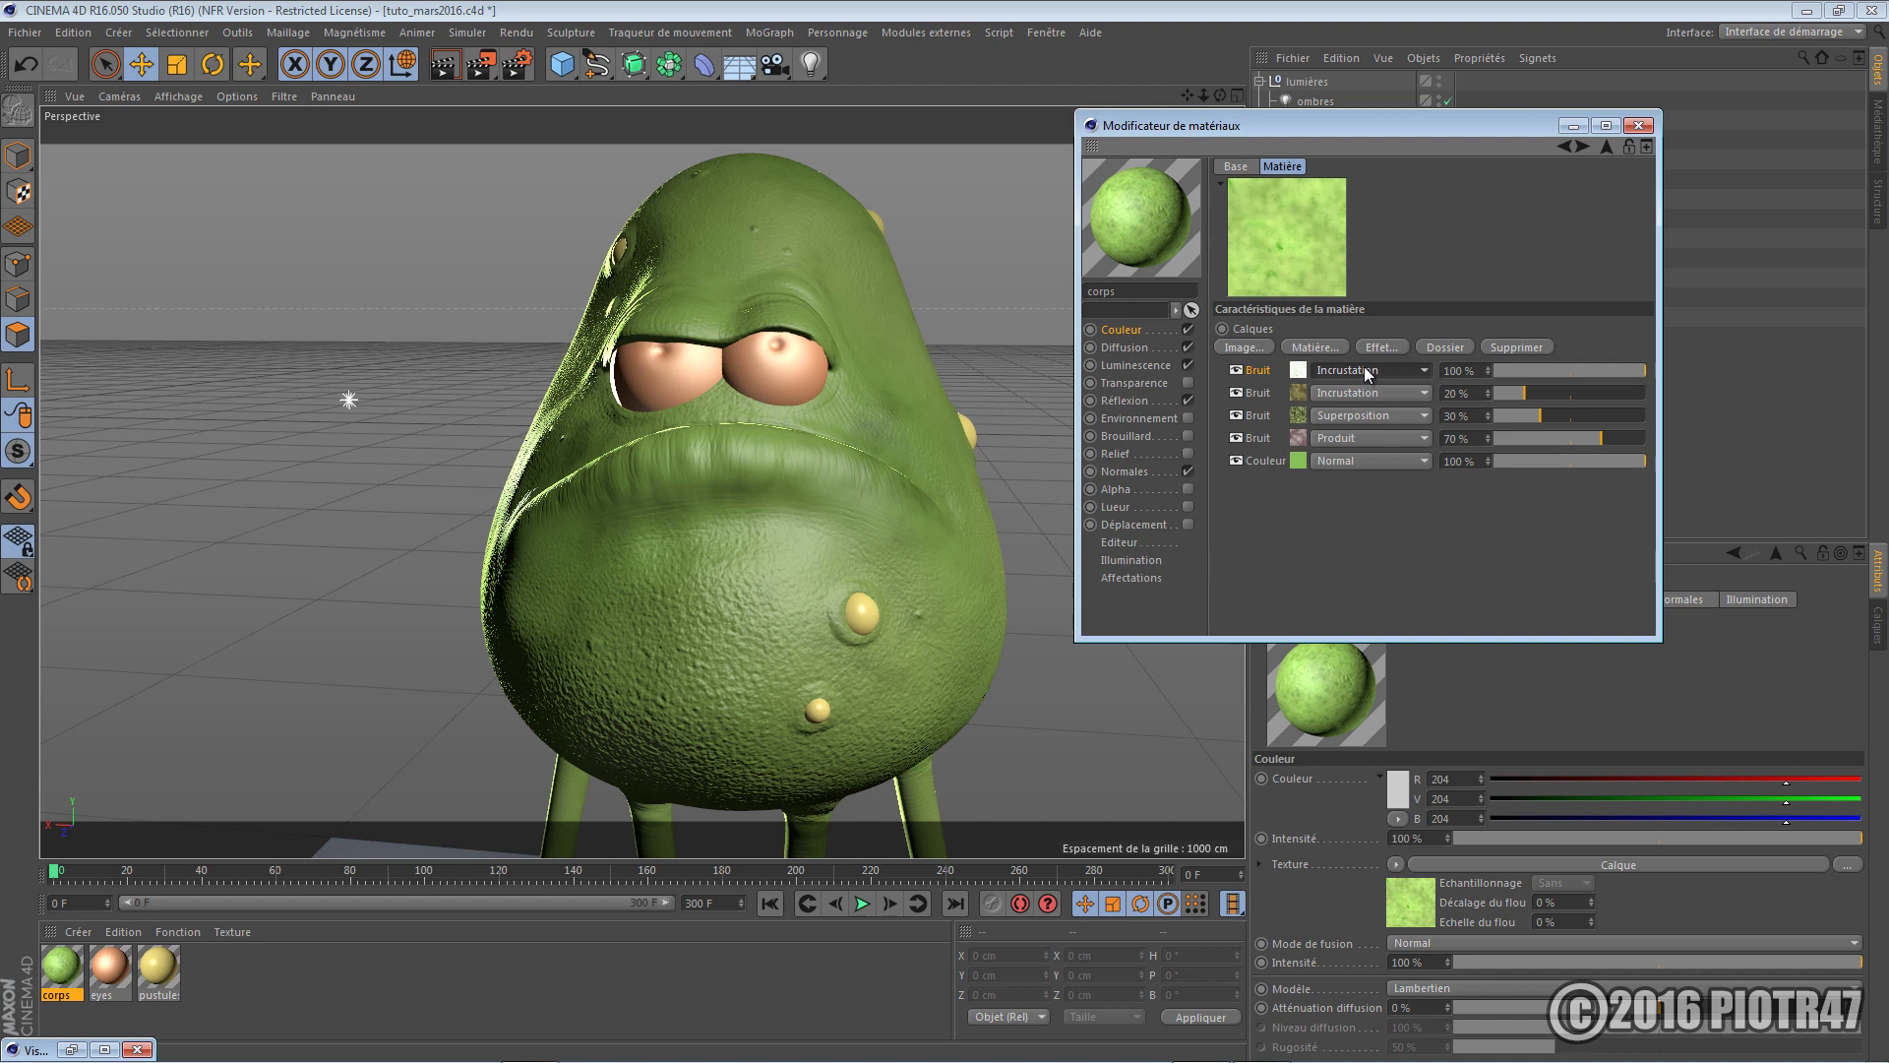
click(1238, 370)
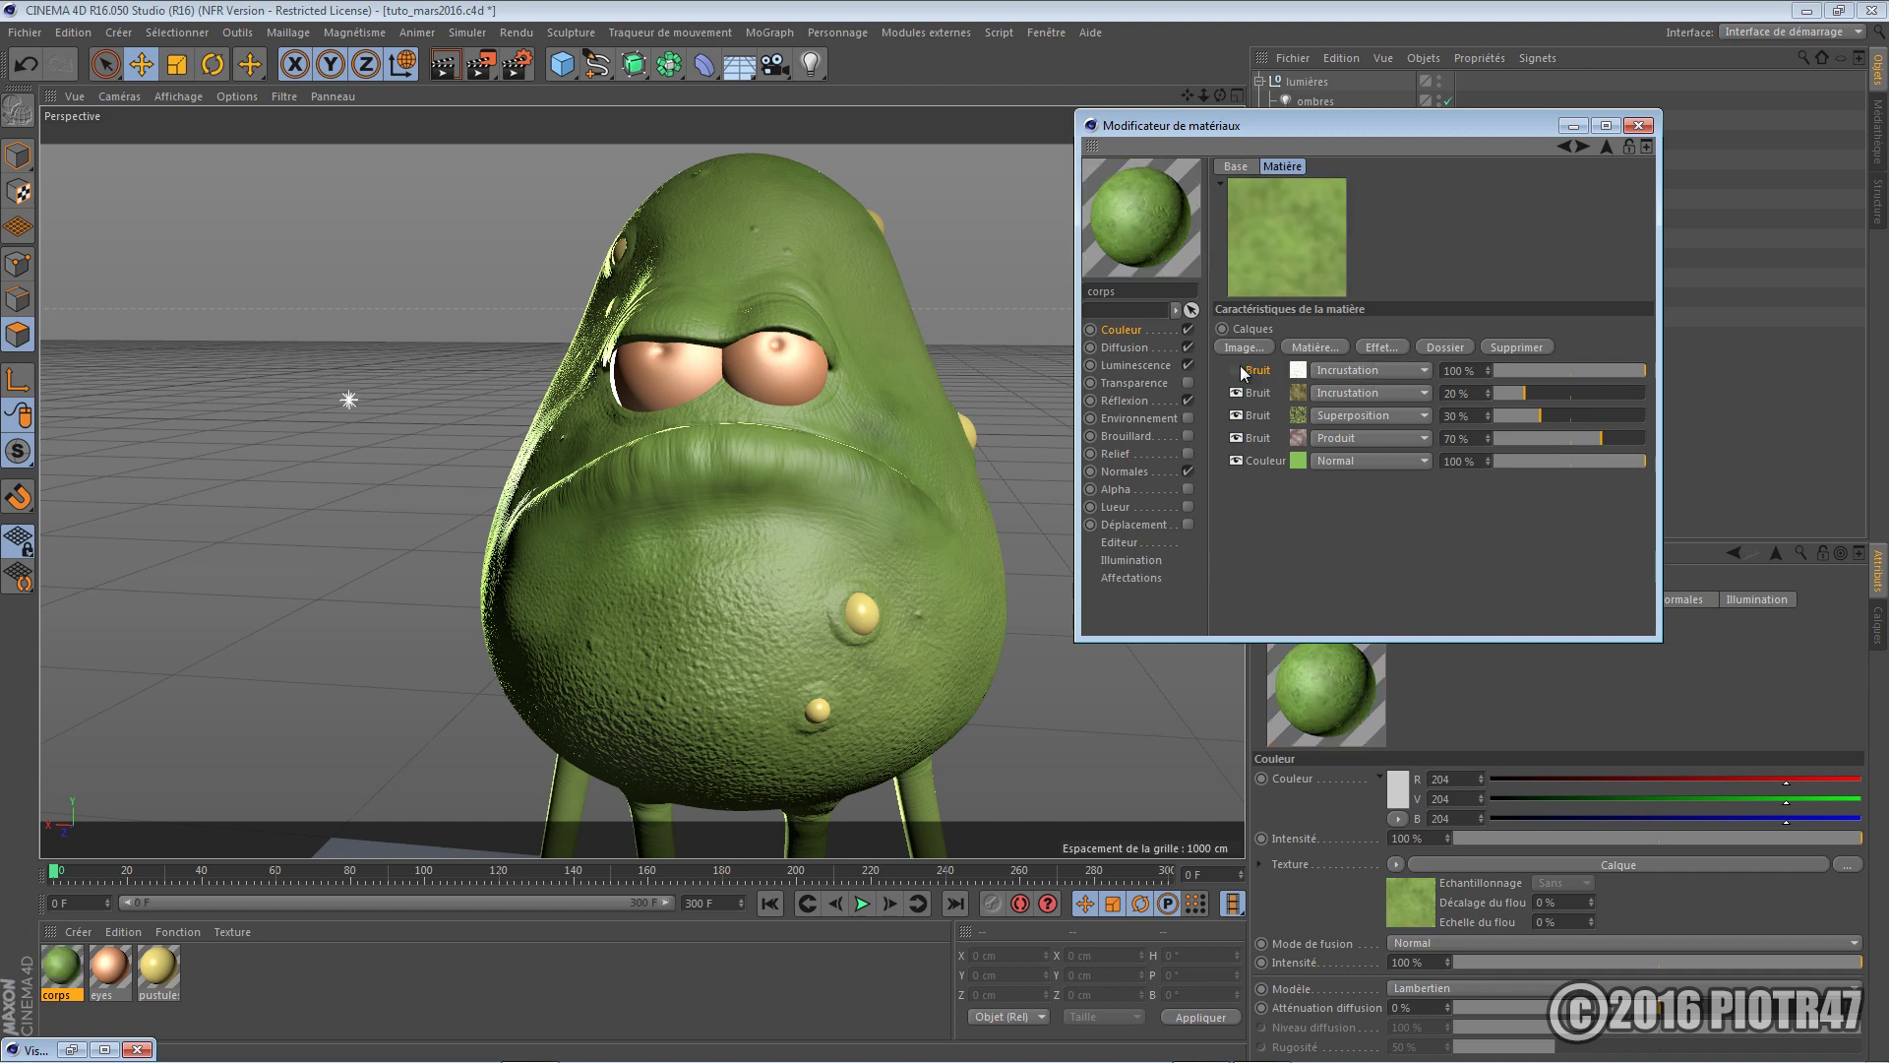
click(1237, 369)
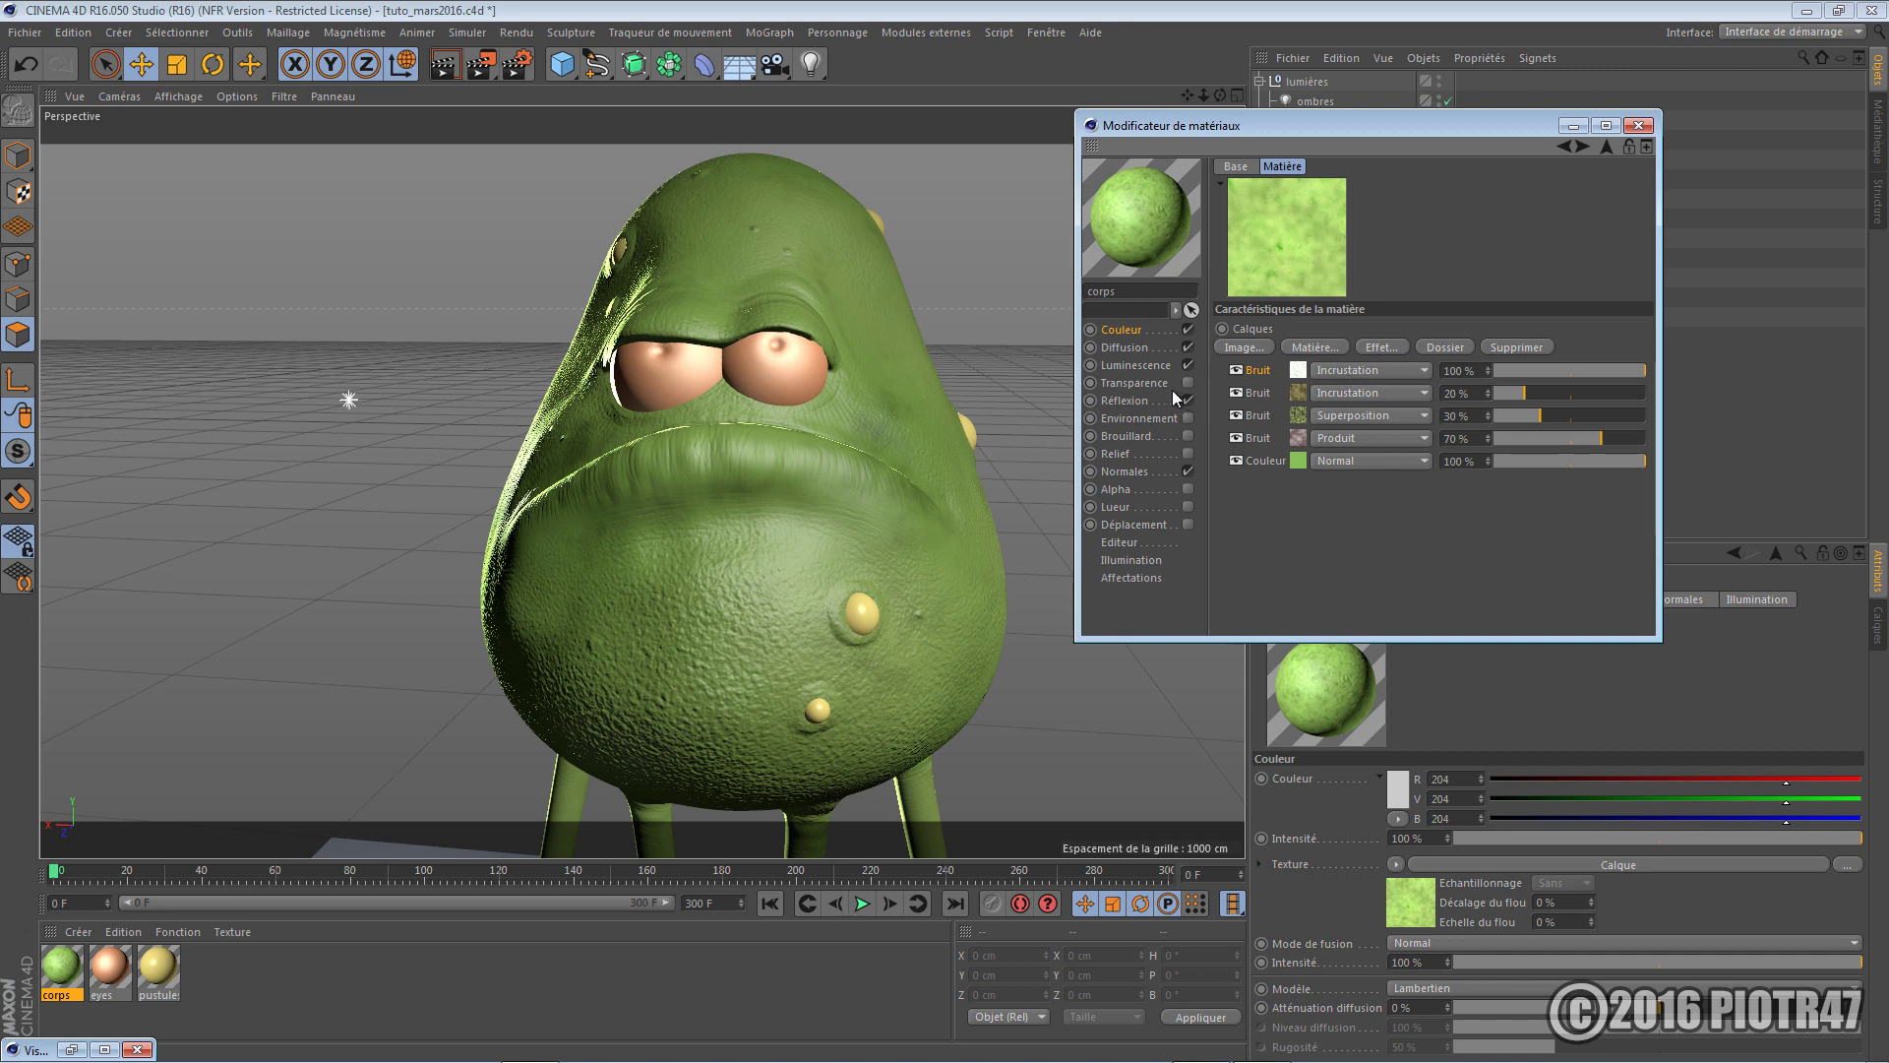
Render the monster with the new Incrustation noise layer and compare it repeatedly with the previous render in the history
click(1002, 399)
key(shift+r)
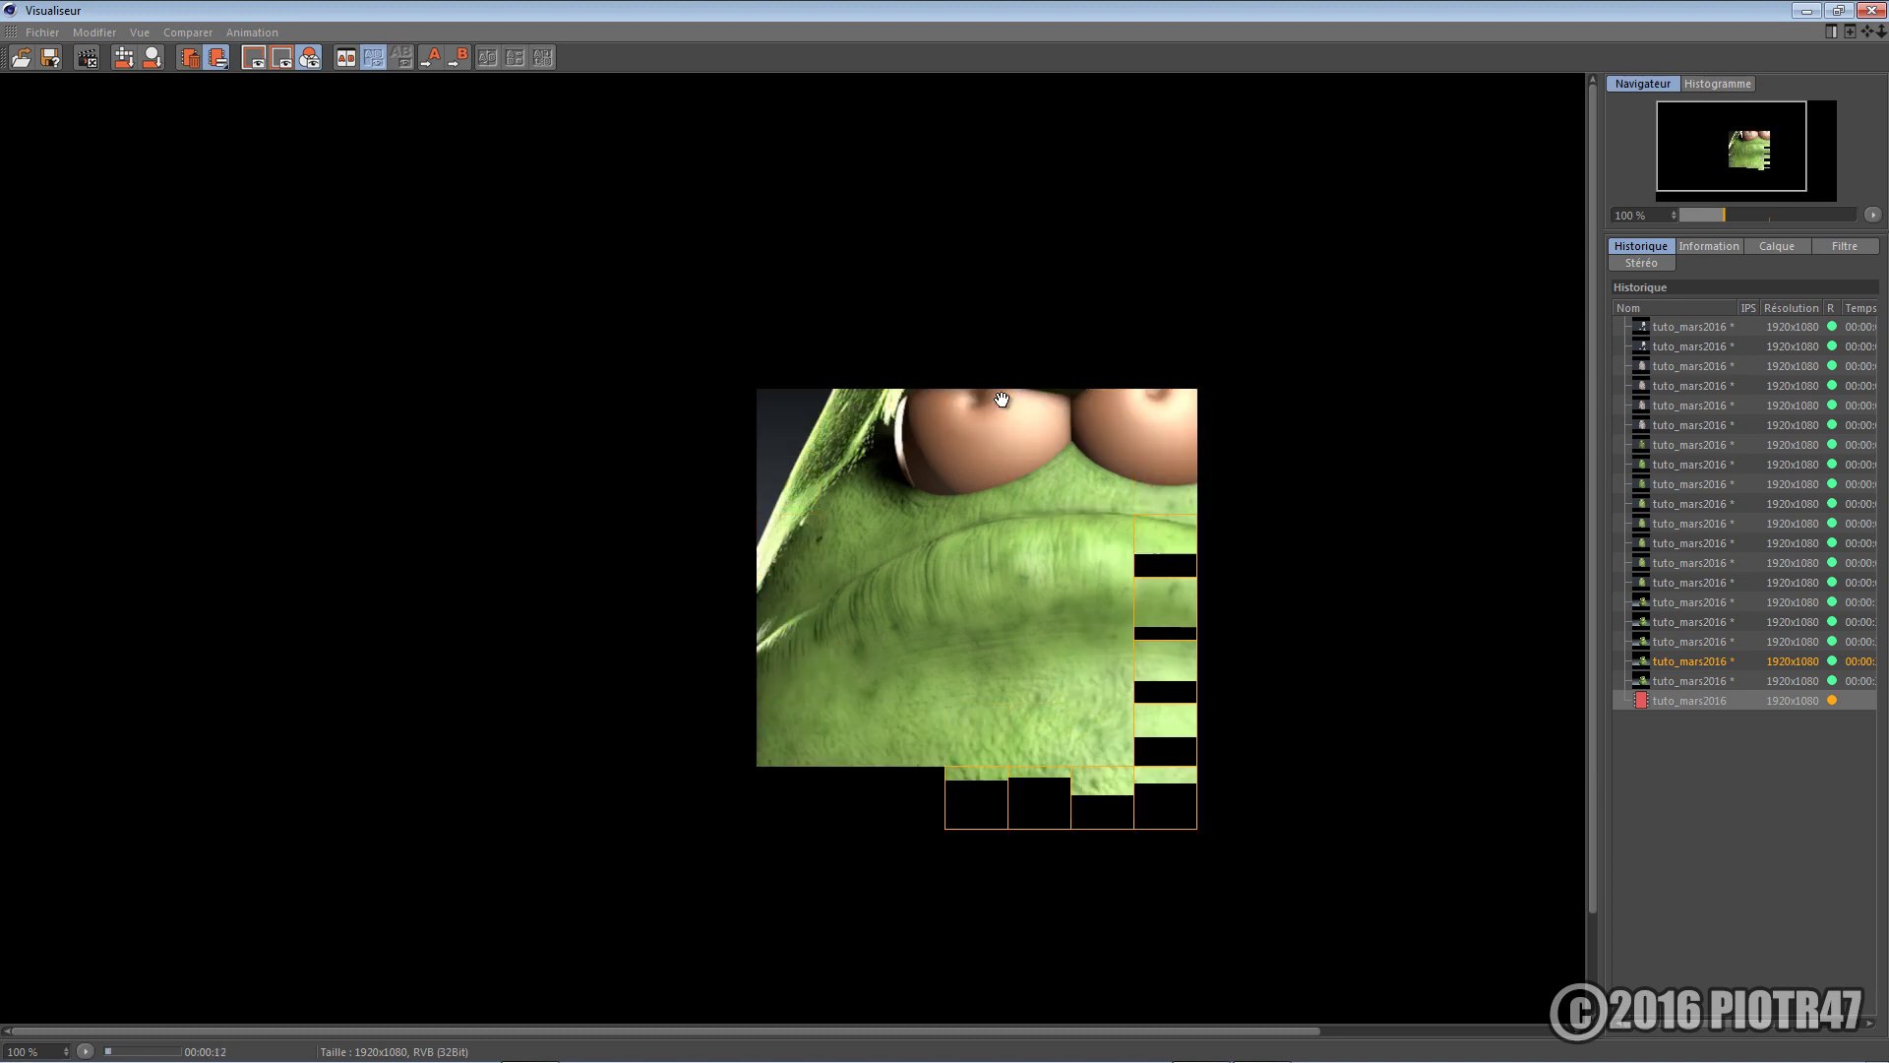
click(1681, 685)
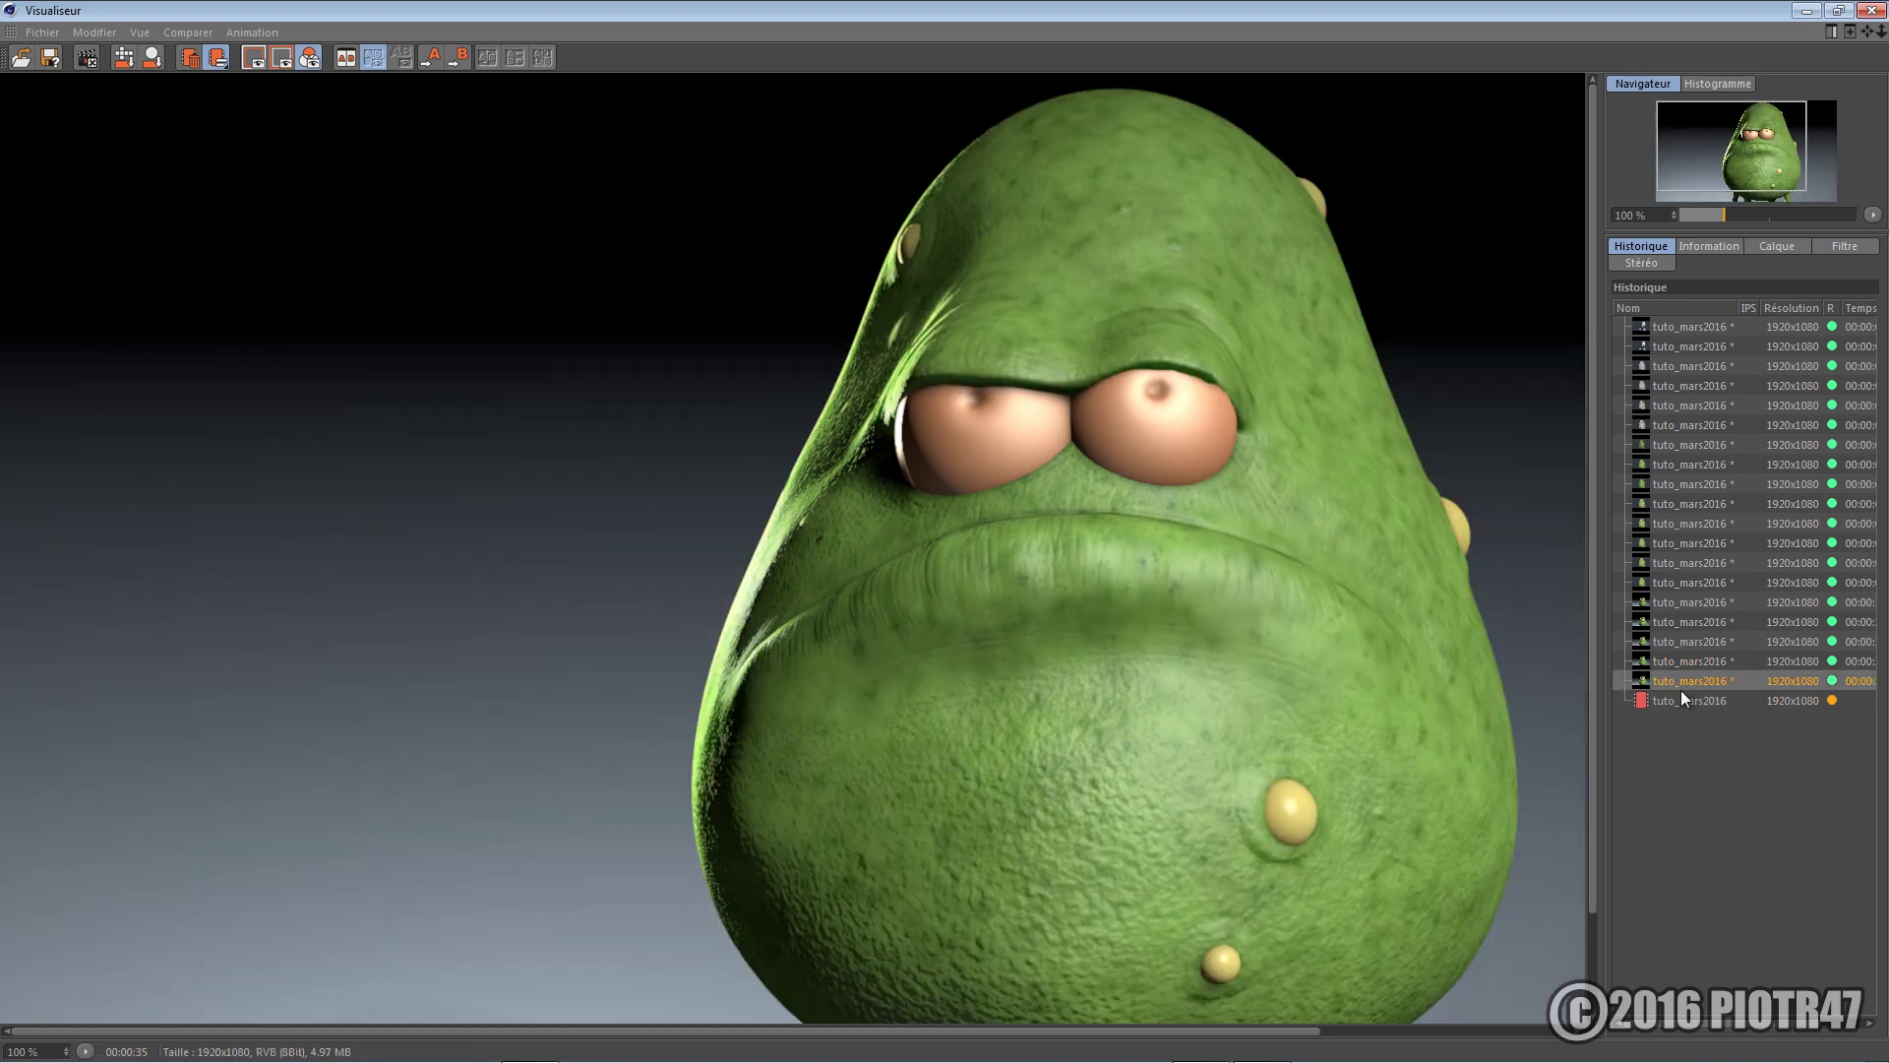
click(1680, 697)
click(1685, 683)
click(1684, 700)
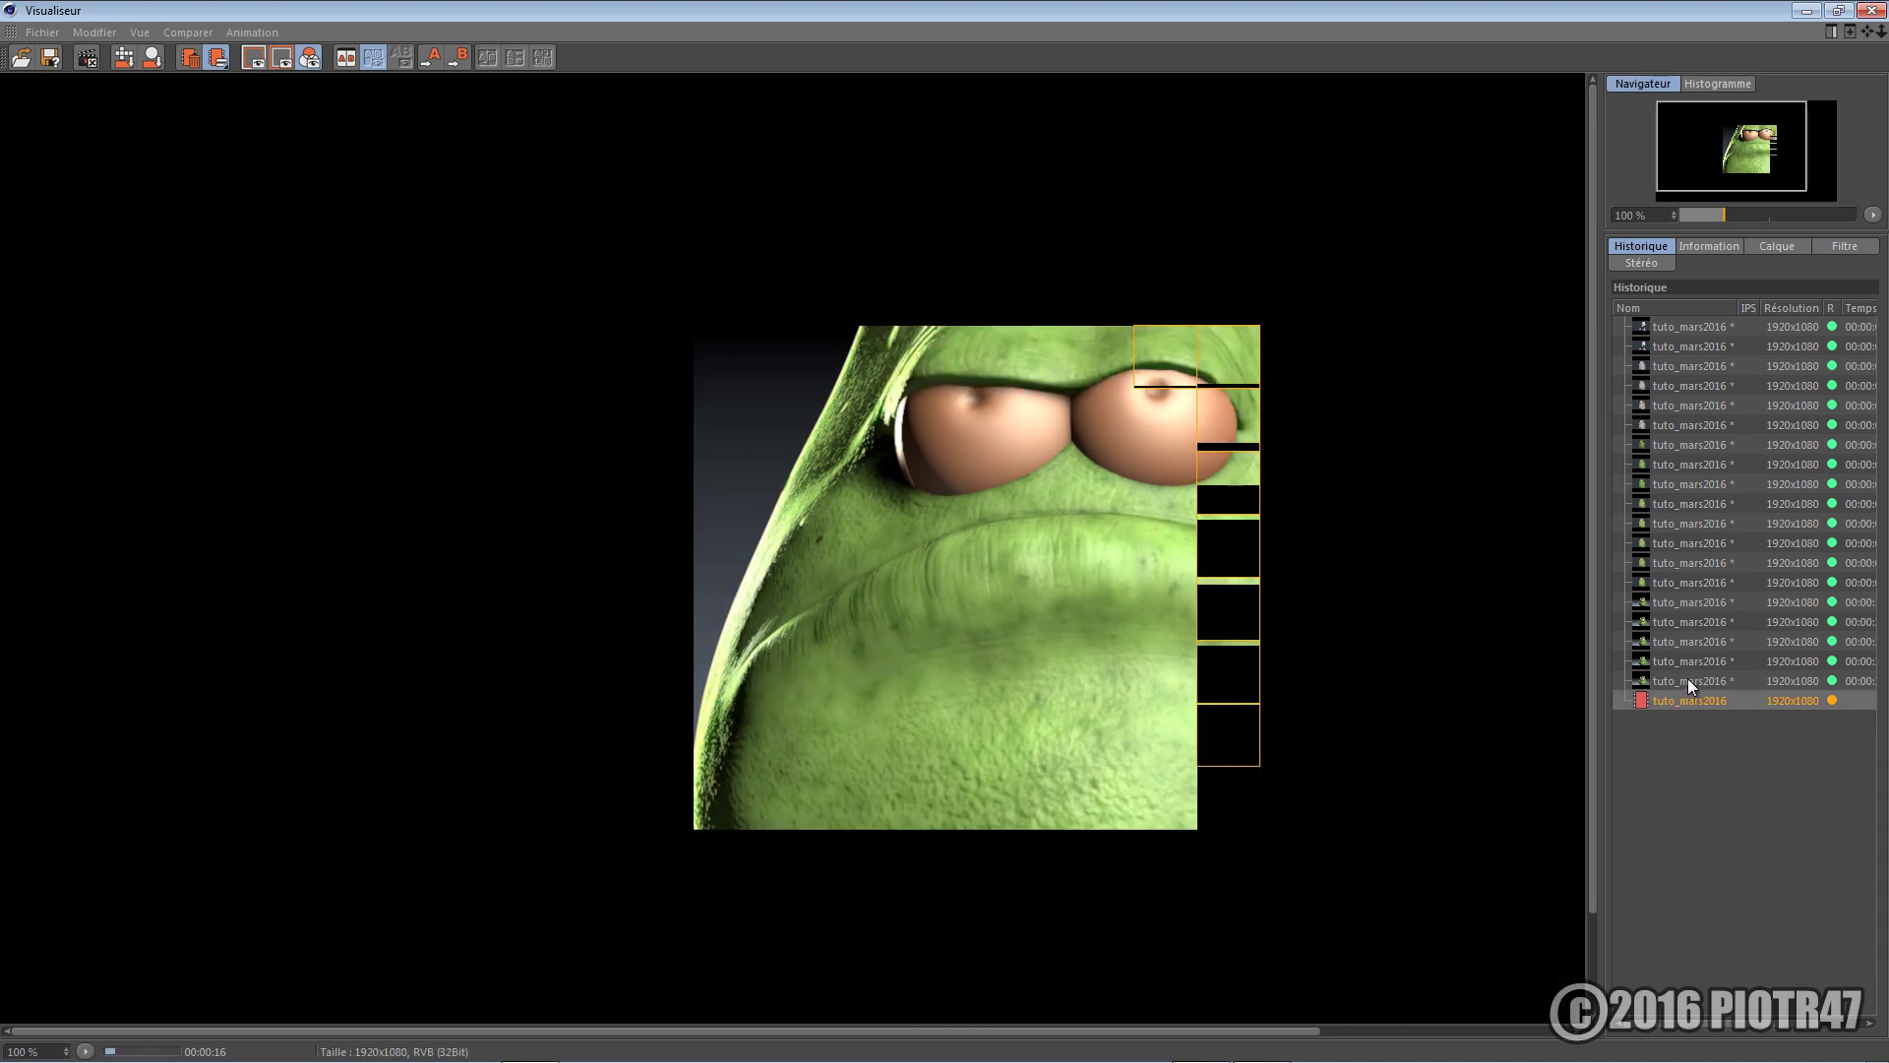
click(1687, 679)
click(1686, 697)
click(1688, 683)
click(1686, 695)
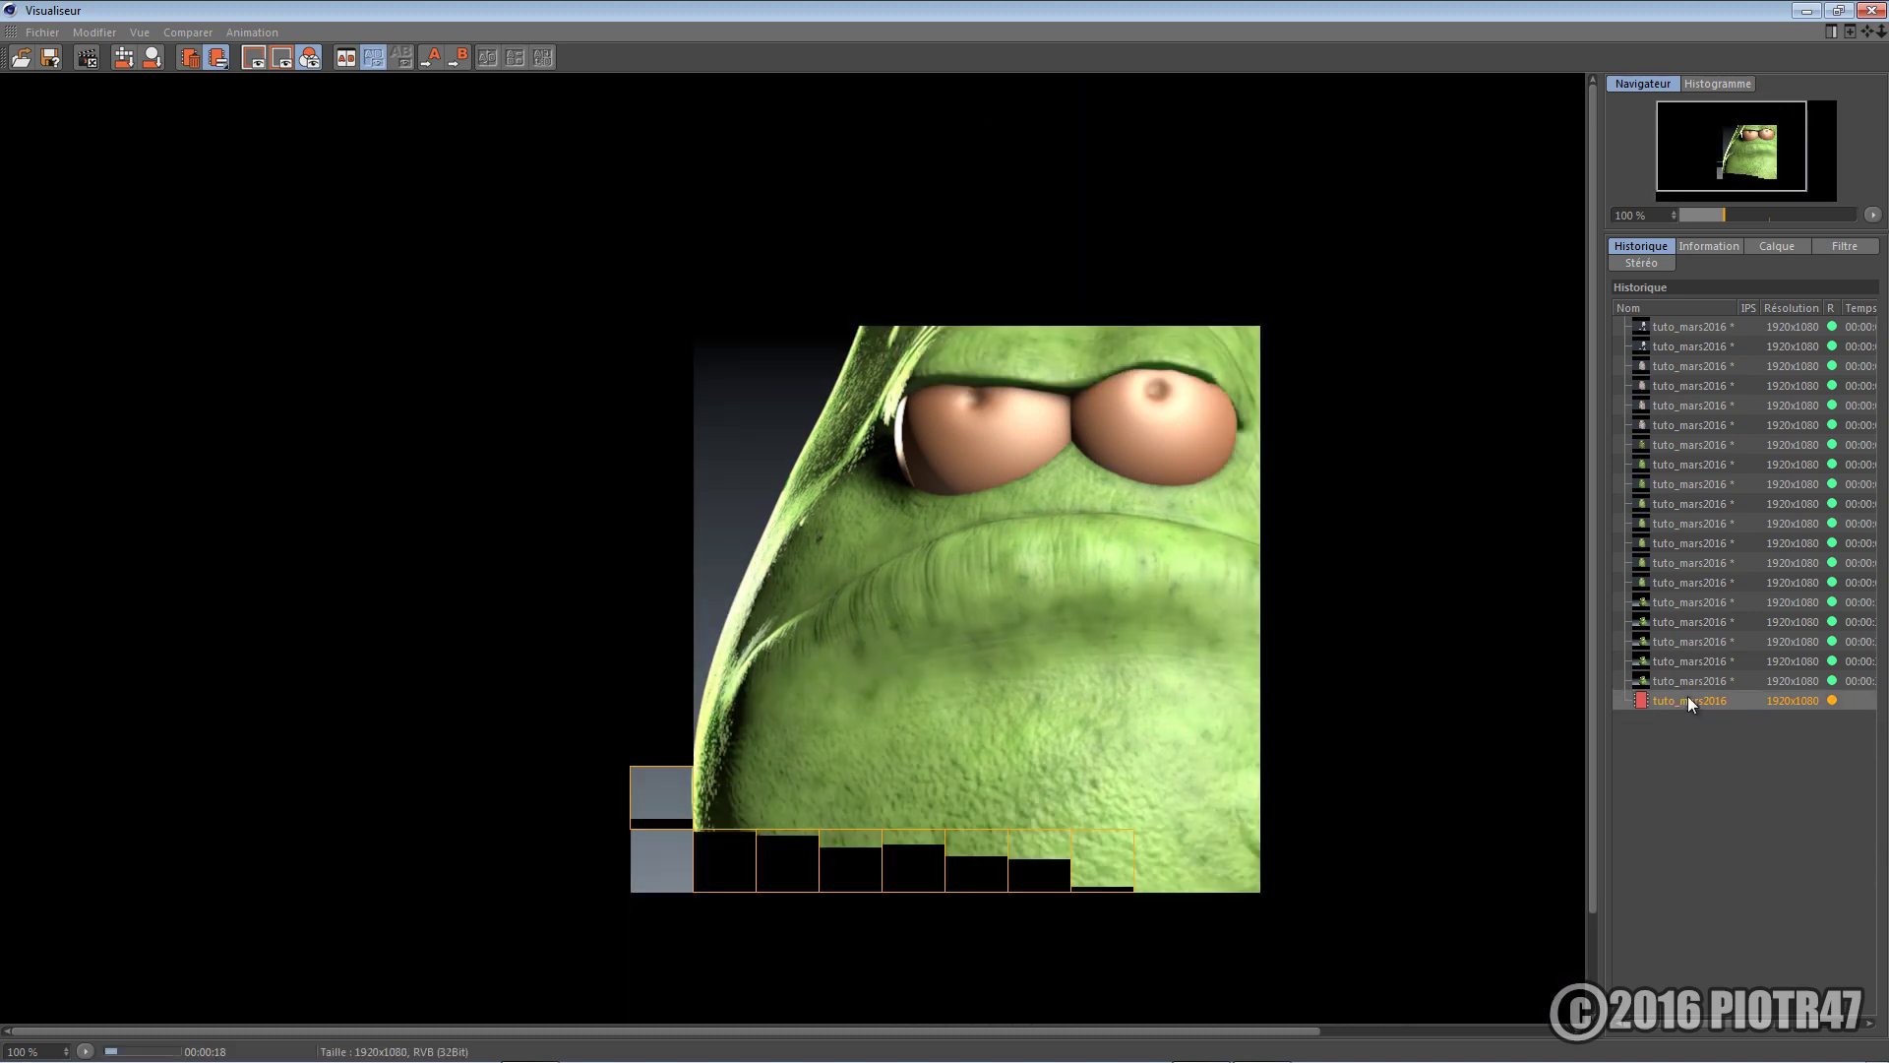
click(1687, 681)
click(1686, 699)
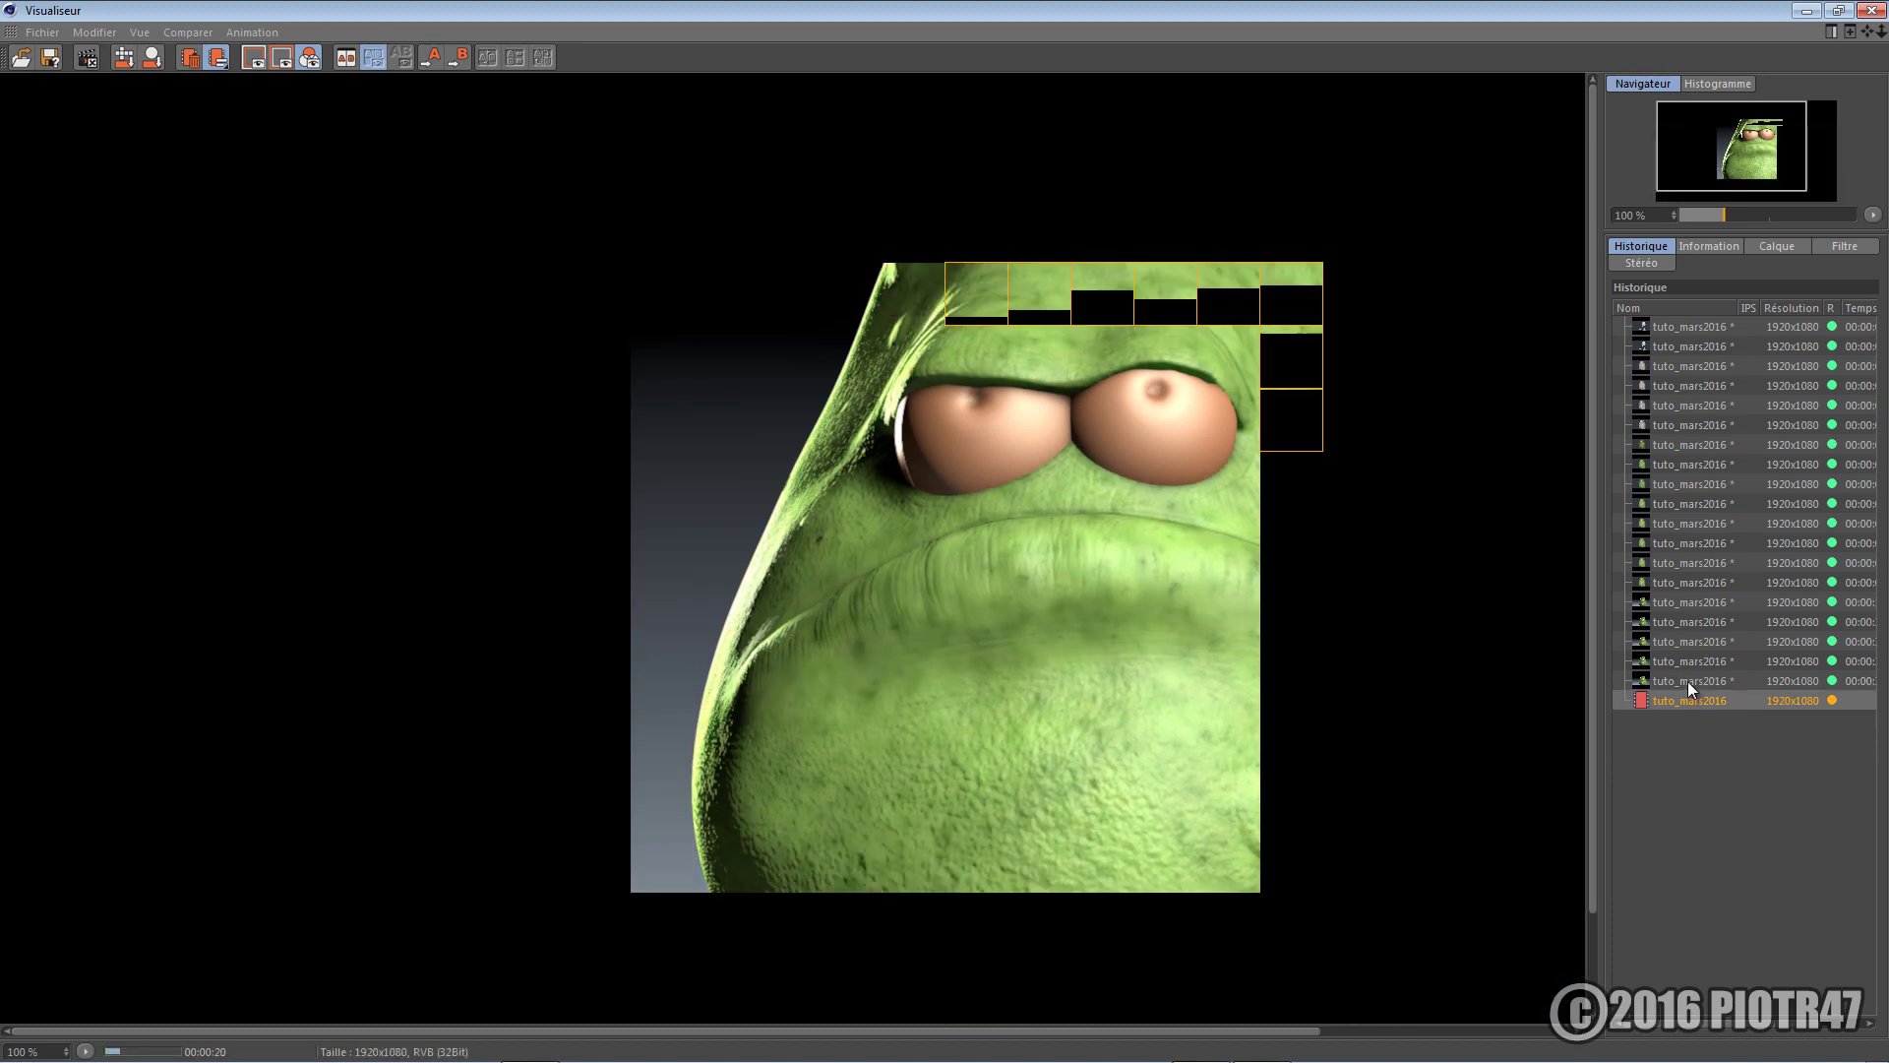
click(1687, 681)
click(1687, 699)
click(1691, 683)
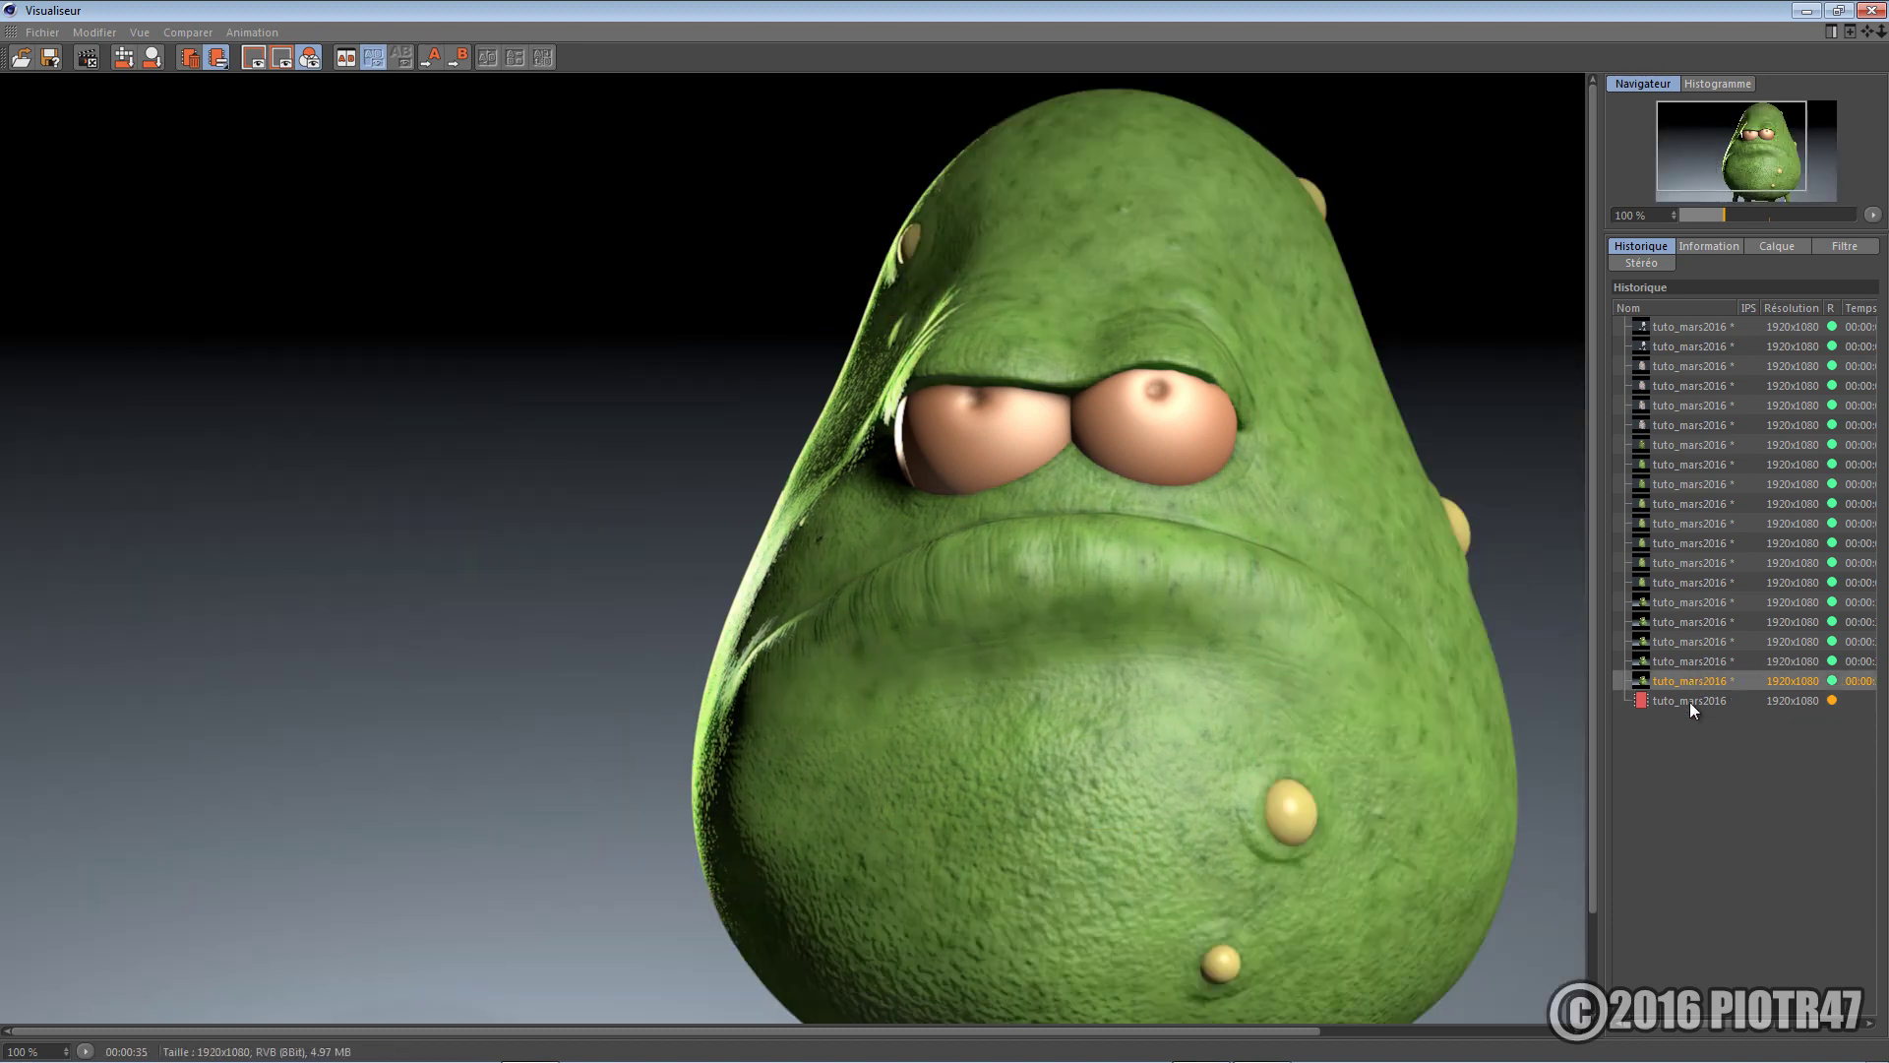
click(1691, 700)
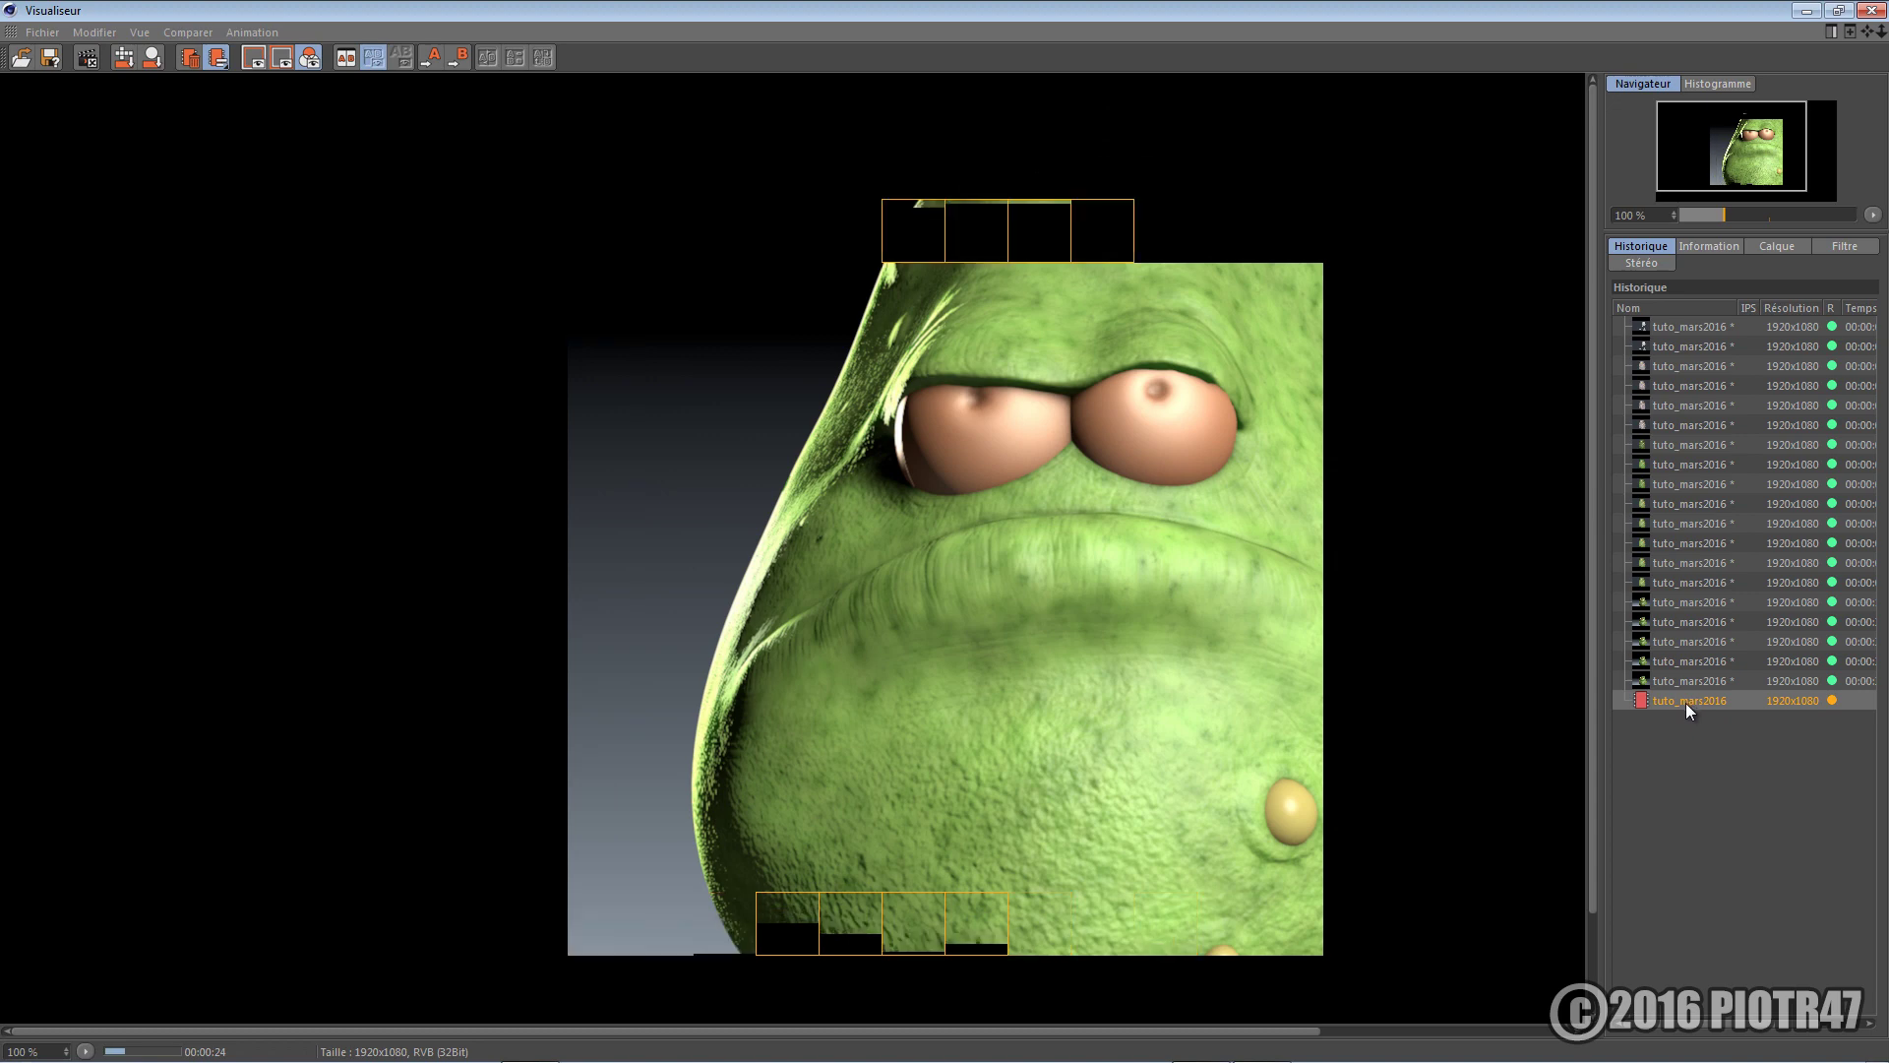
click(1690, 680)
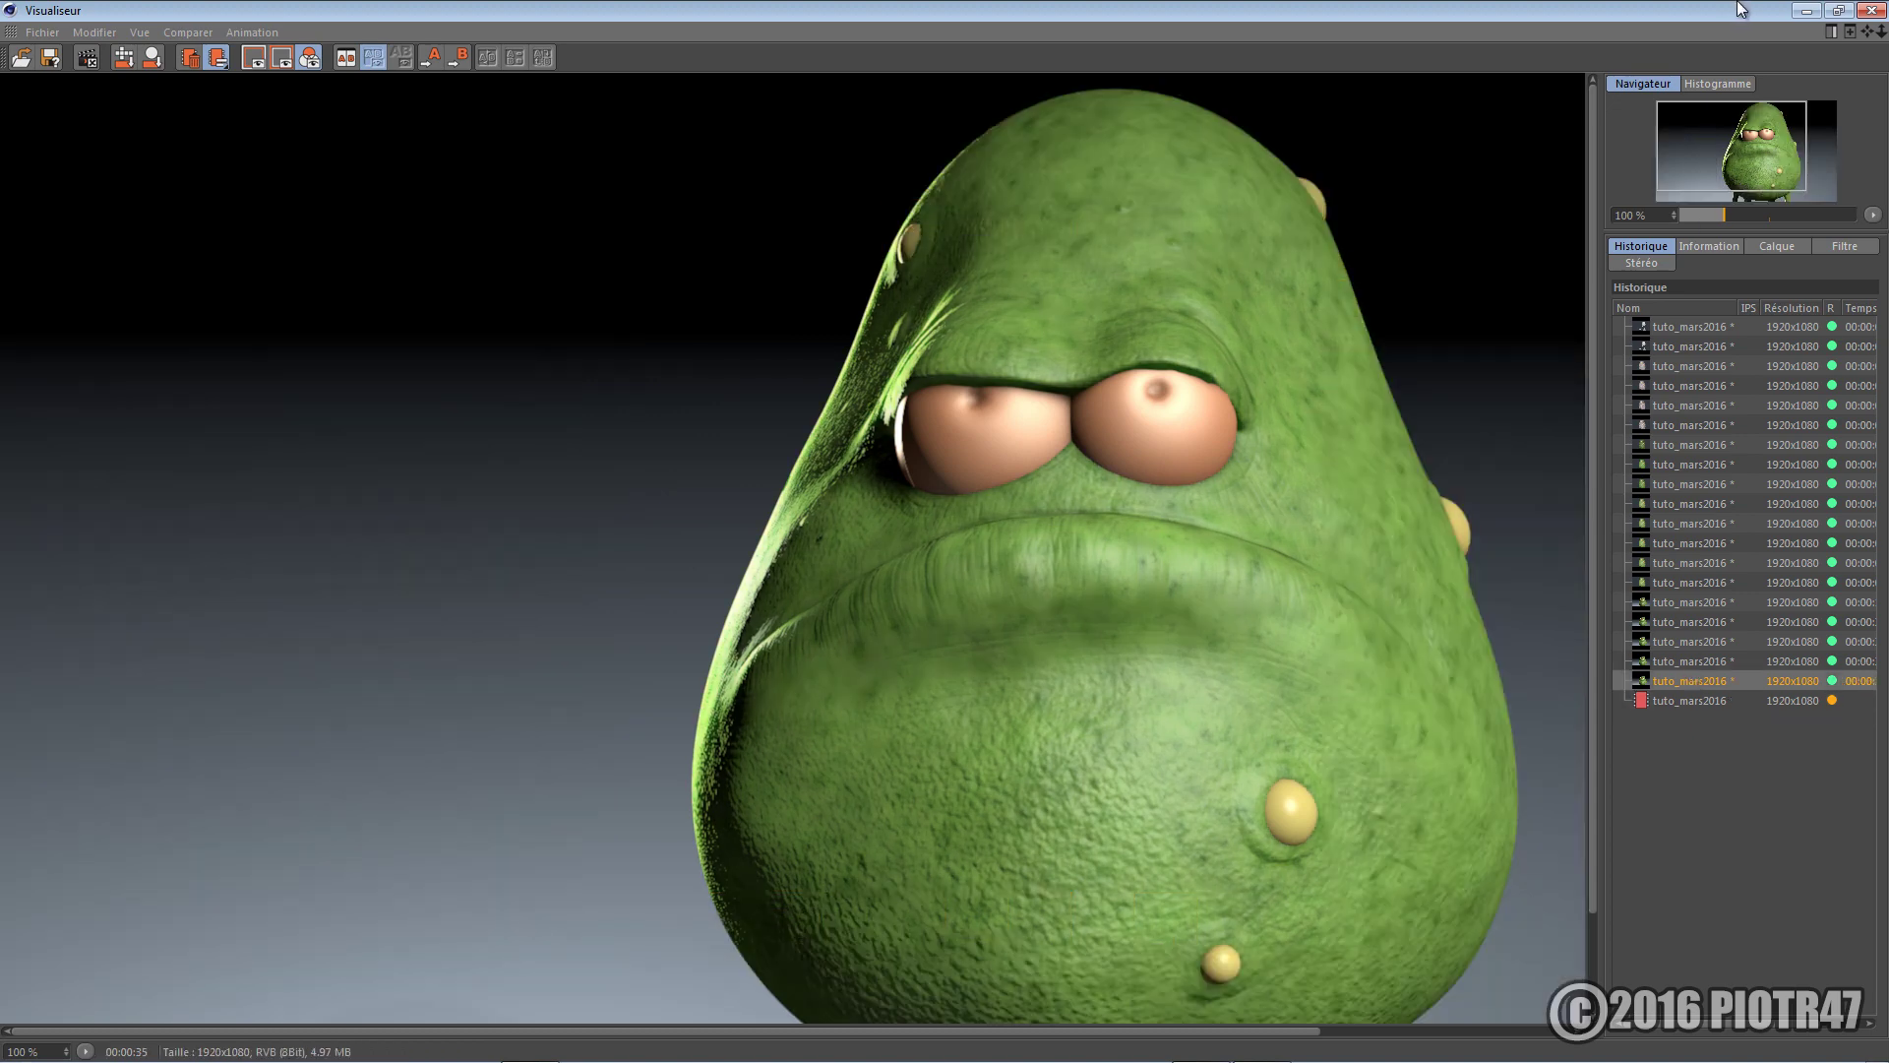
click(1702, 702)
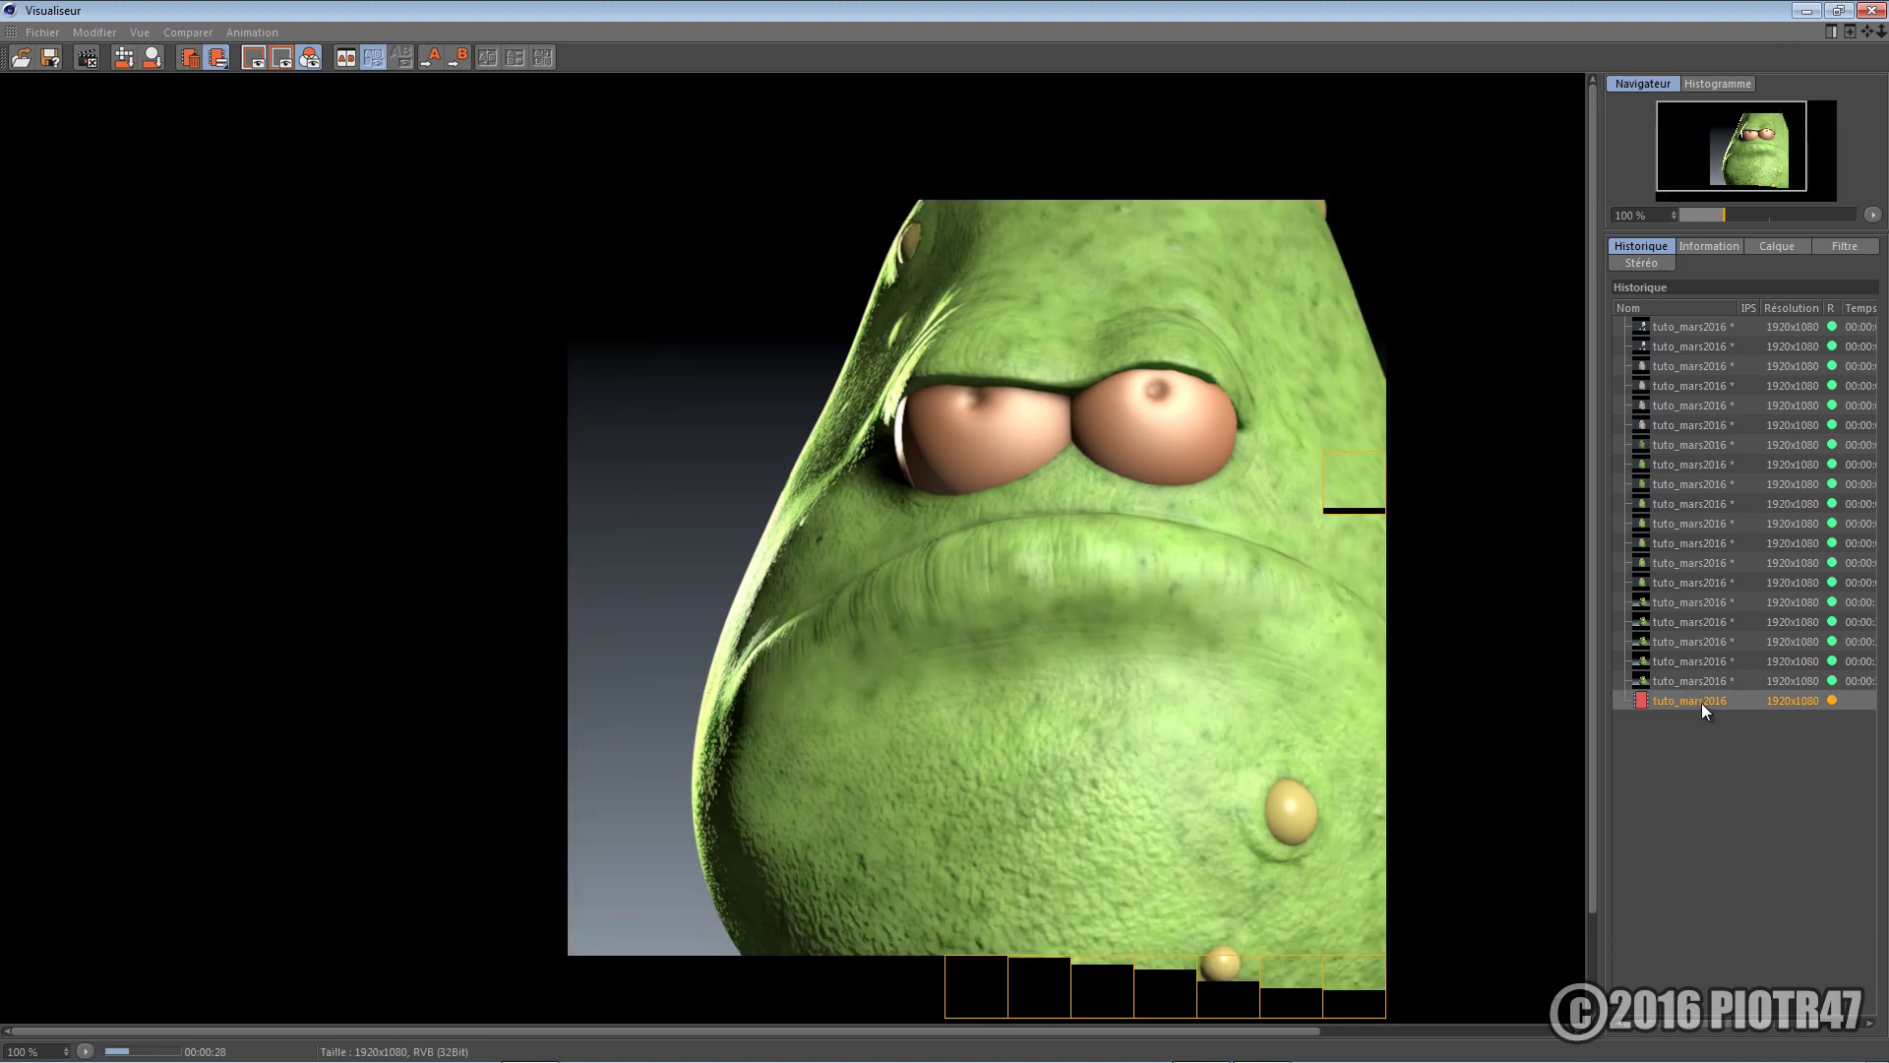
click(1708, 687)
click(1709, 700)
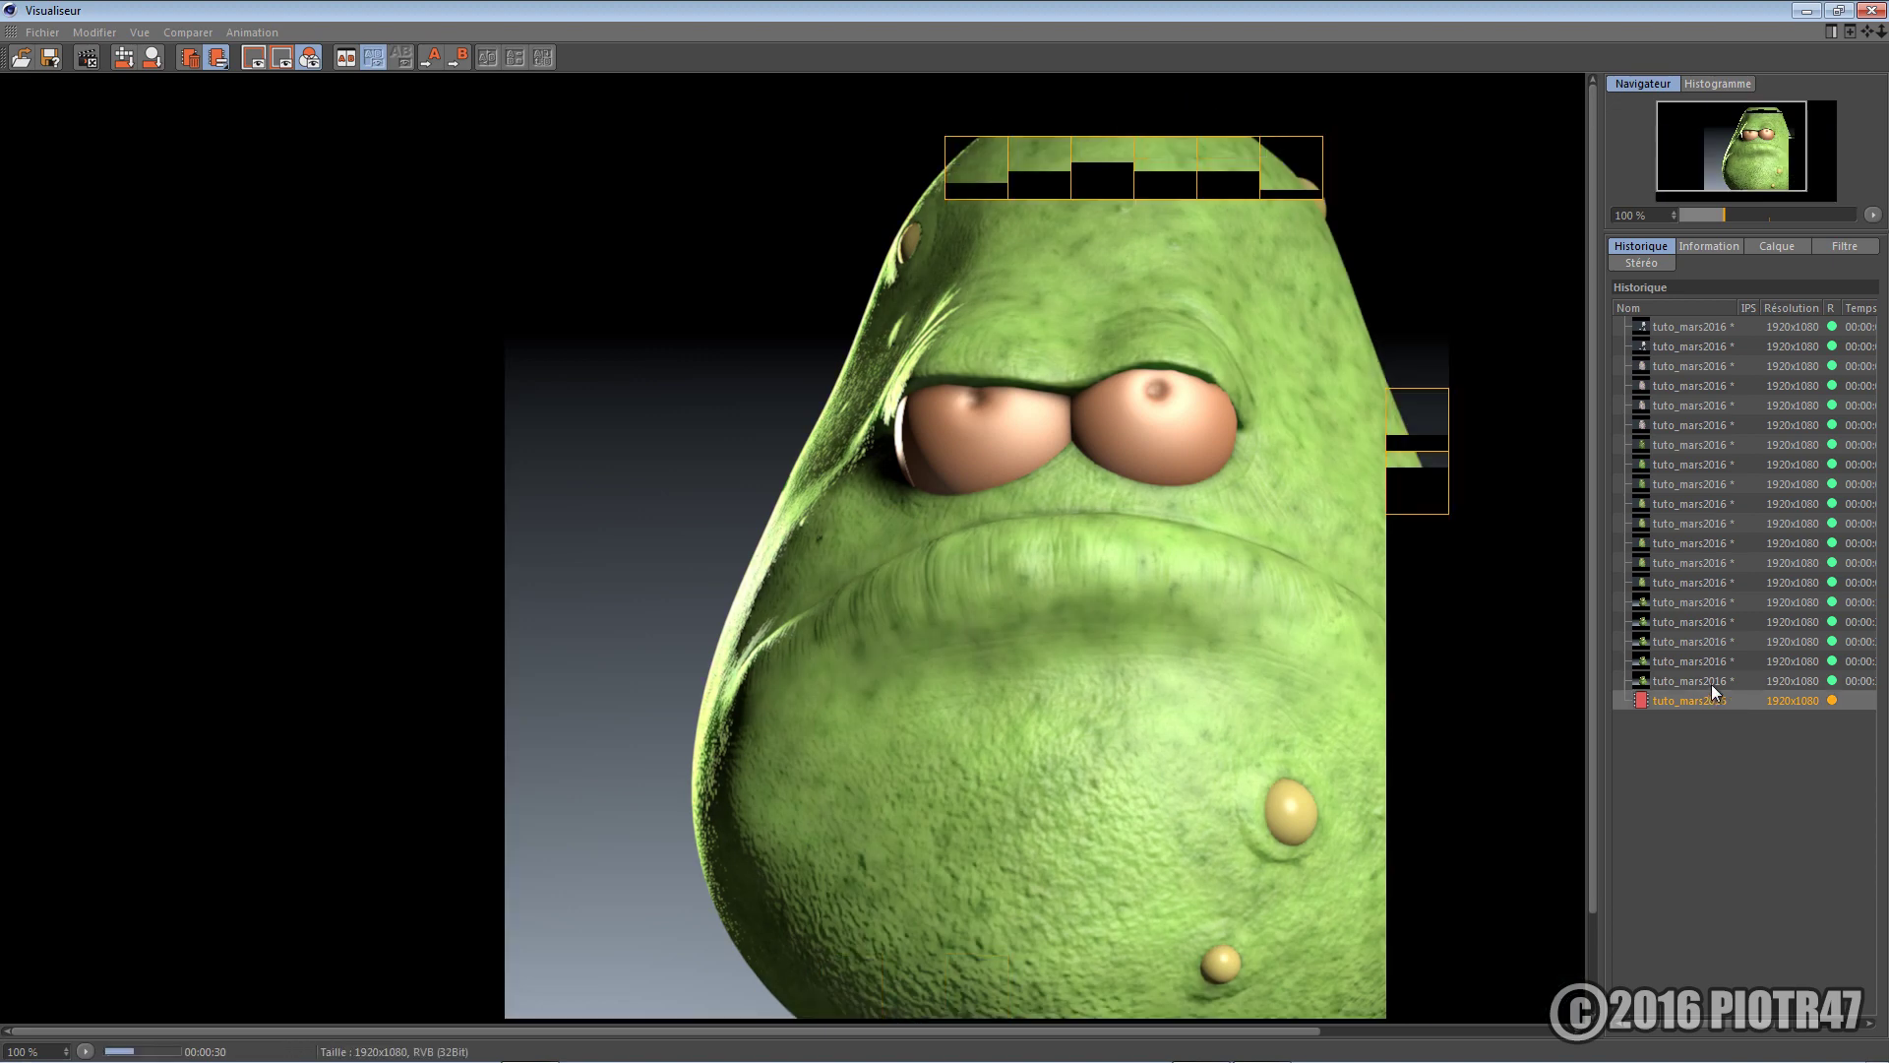
click(1711, 683)
click(1710, 701)
click(1807, 10)
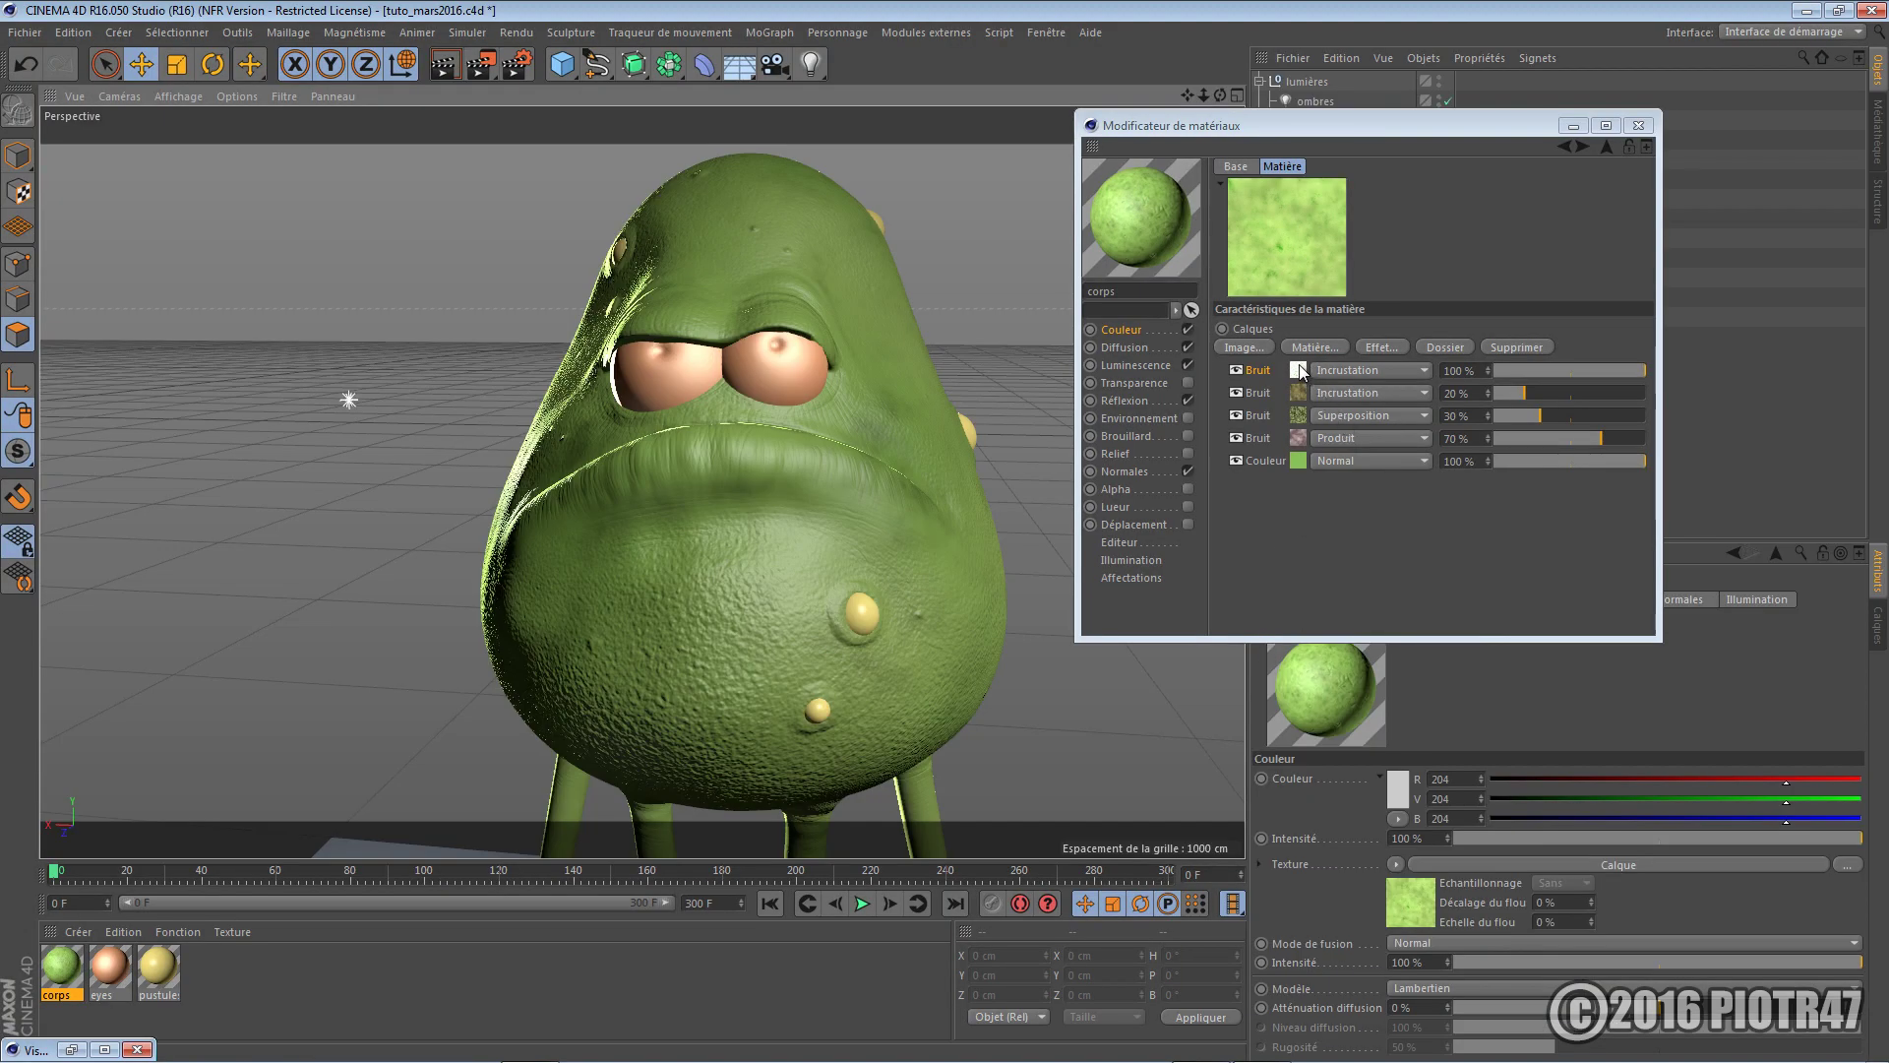
Set the colour channel's top Bruit layer to 60% opacity and render the monster to the picture viewer
click(1478, 369)
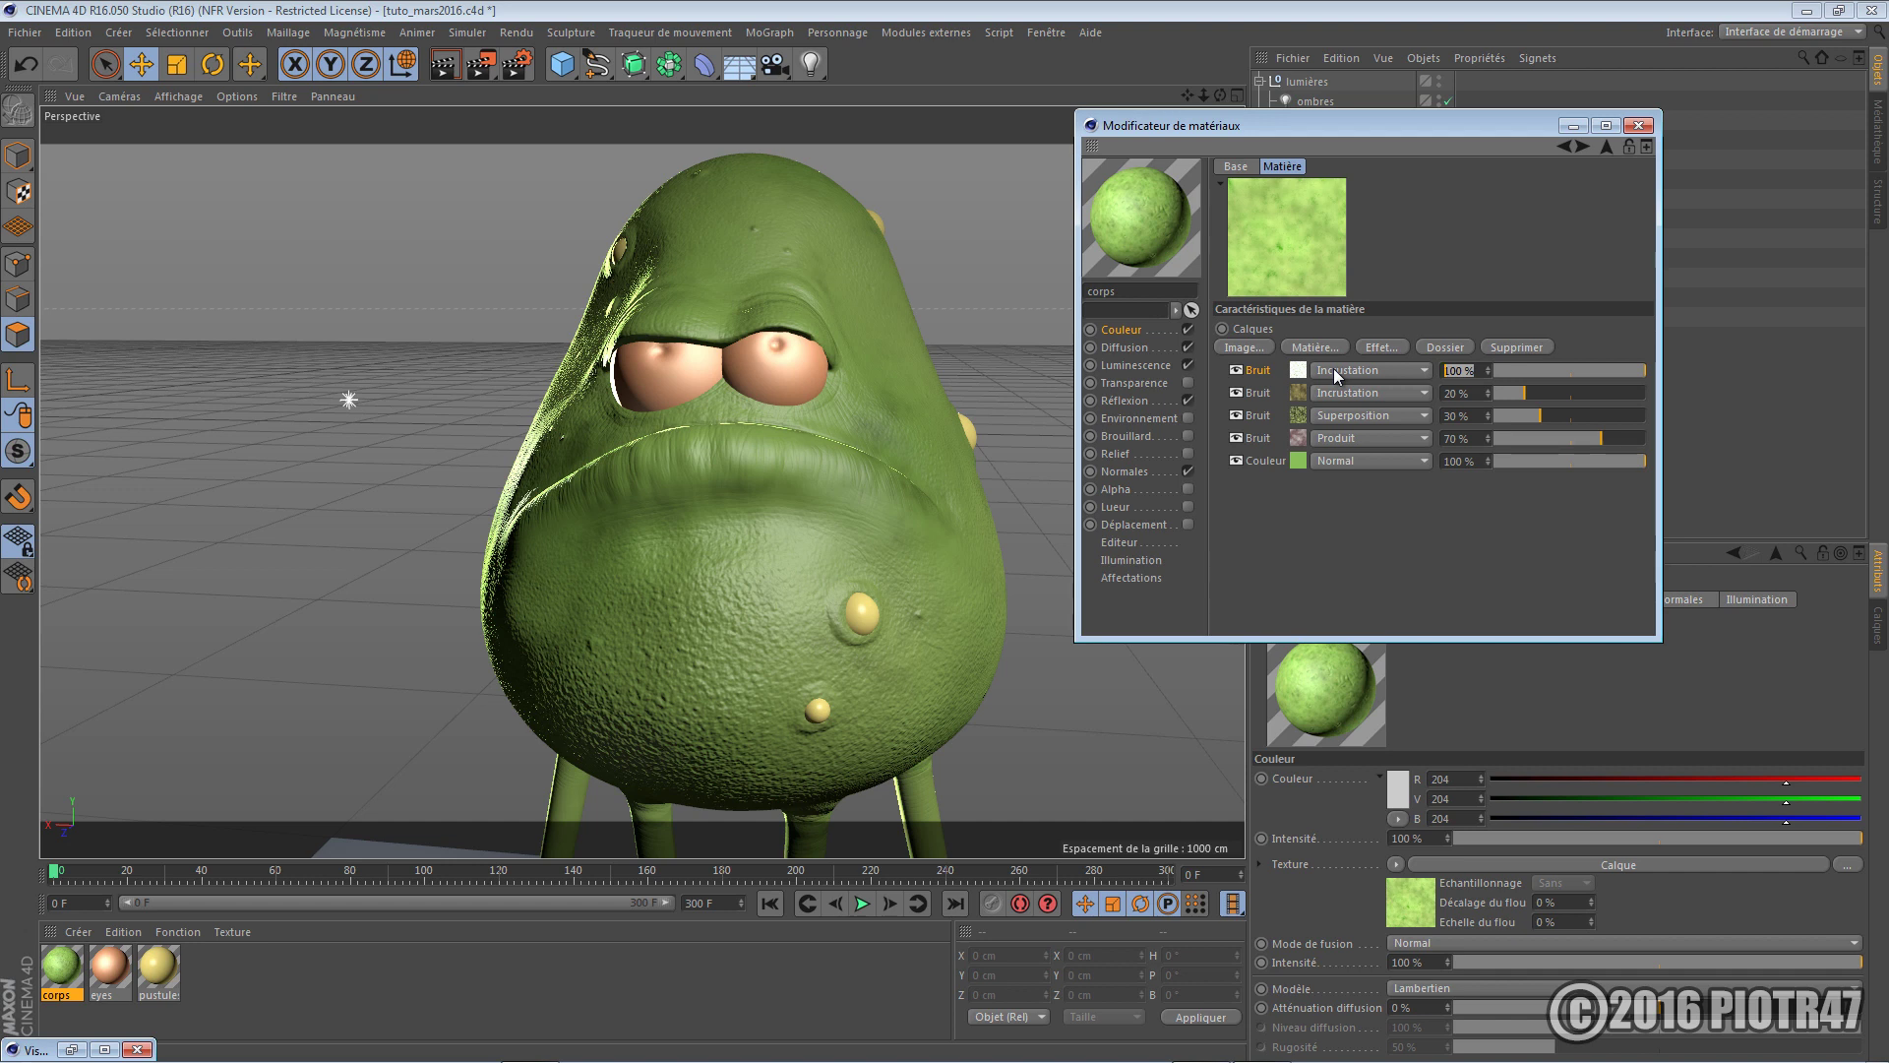
text(60)
key(Return)
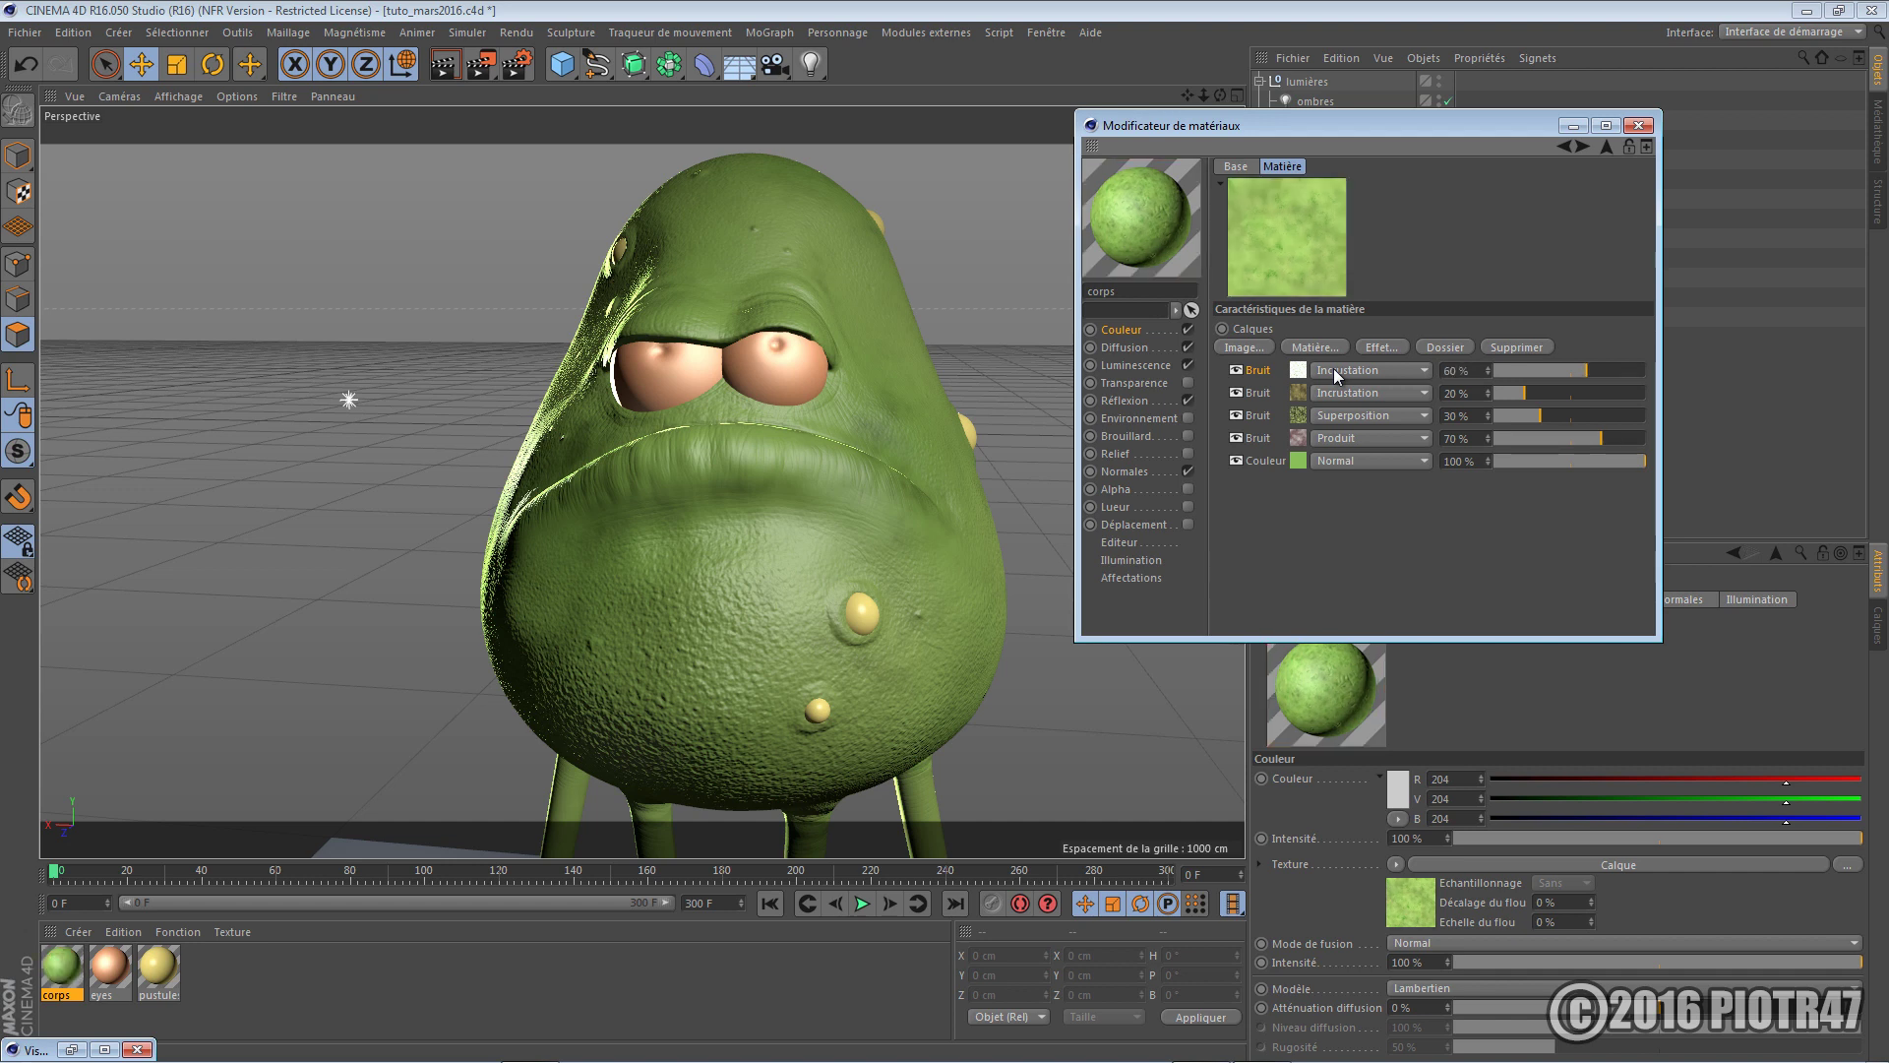
key(shift+r)
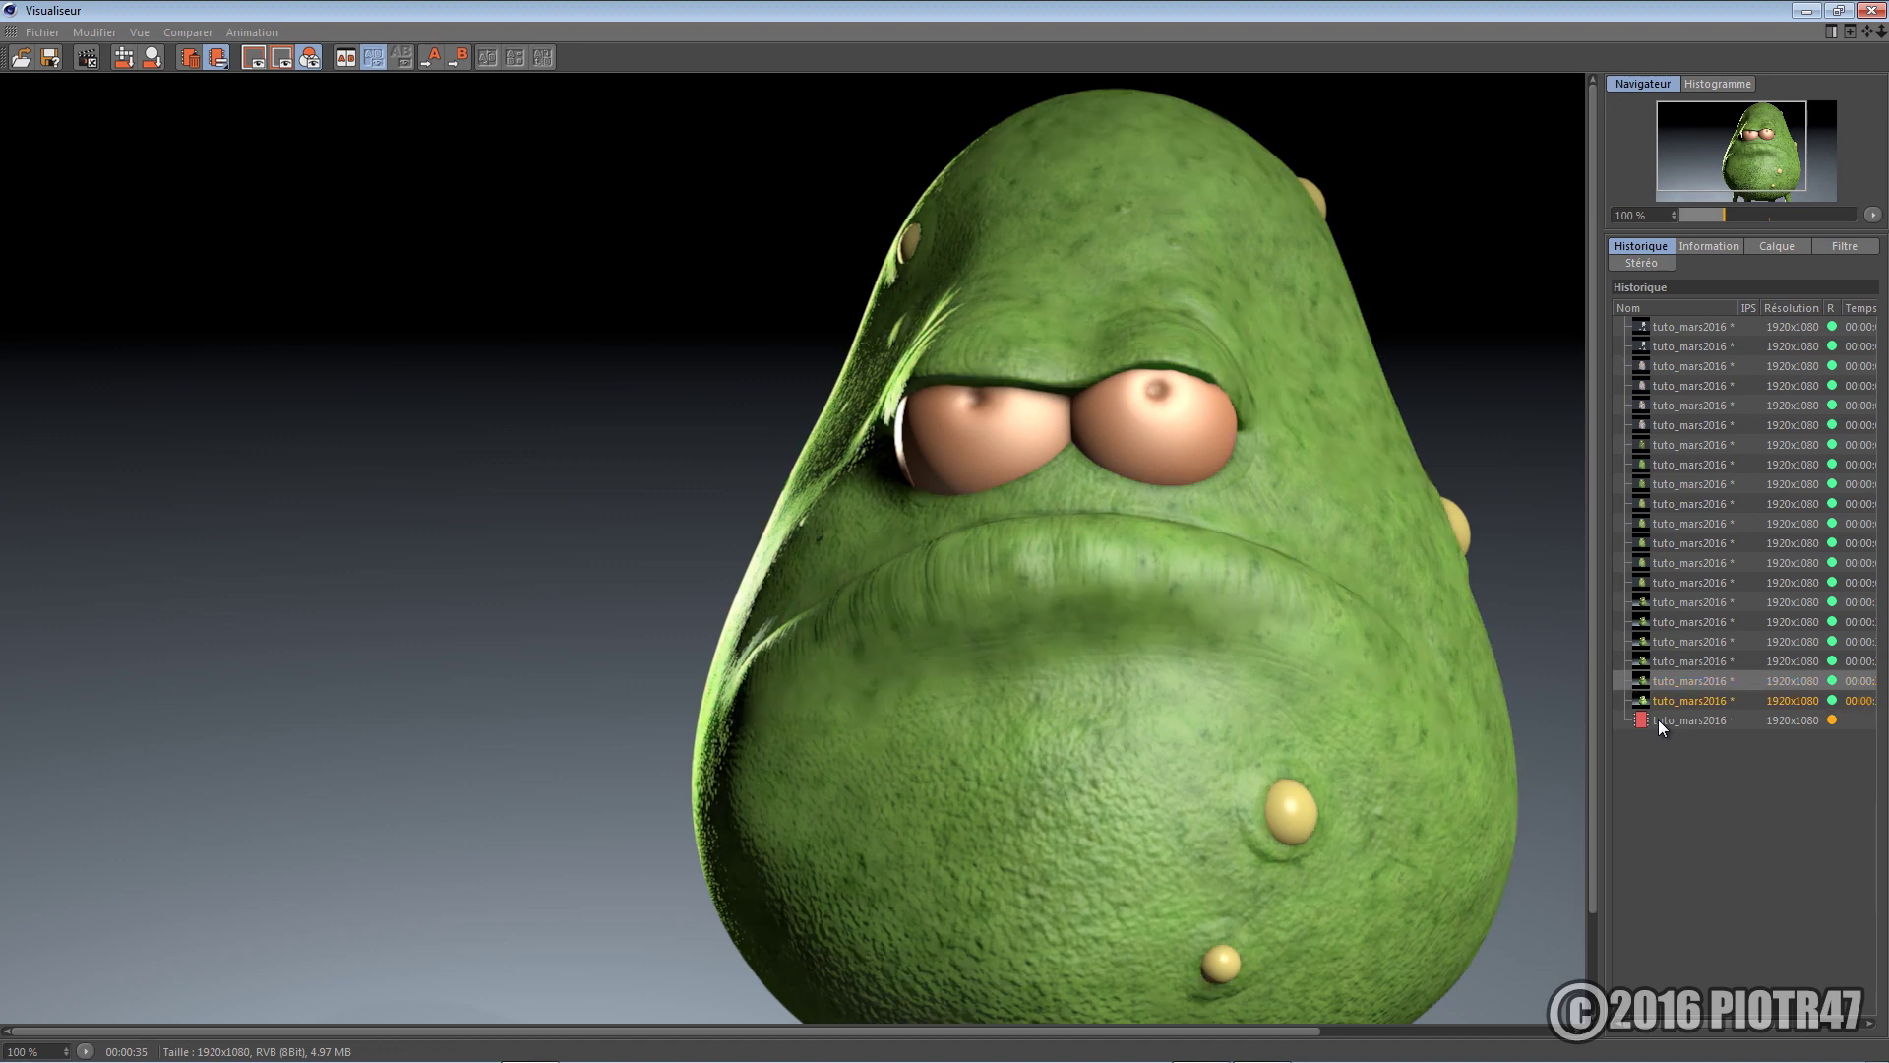
Step back through the earlier renders in the history to compare the successive skin colour variations
key(Up)
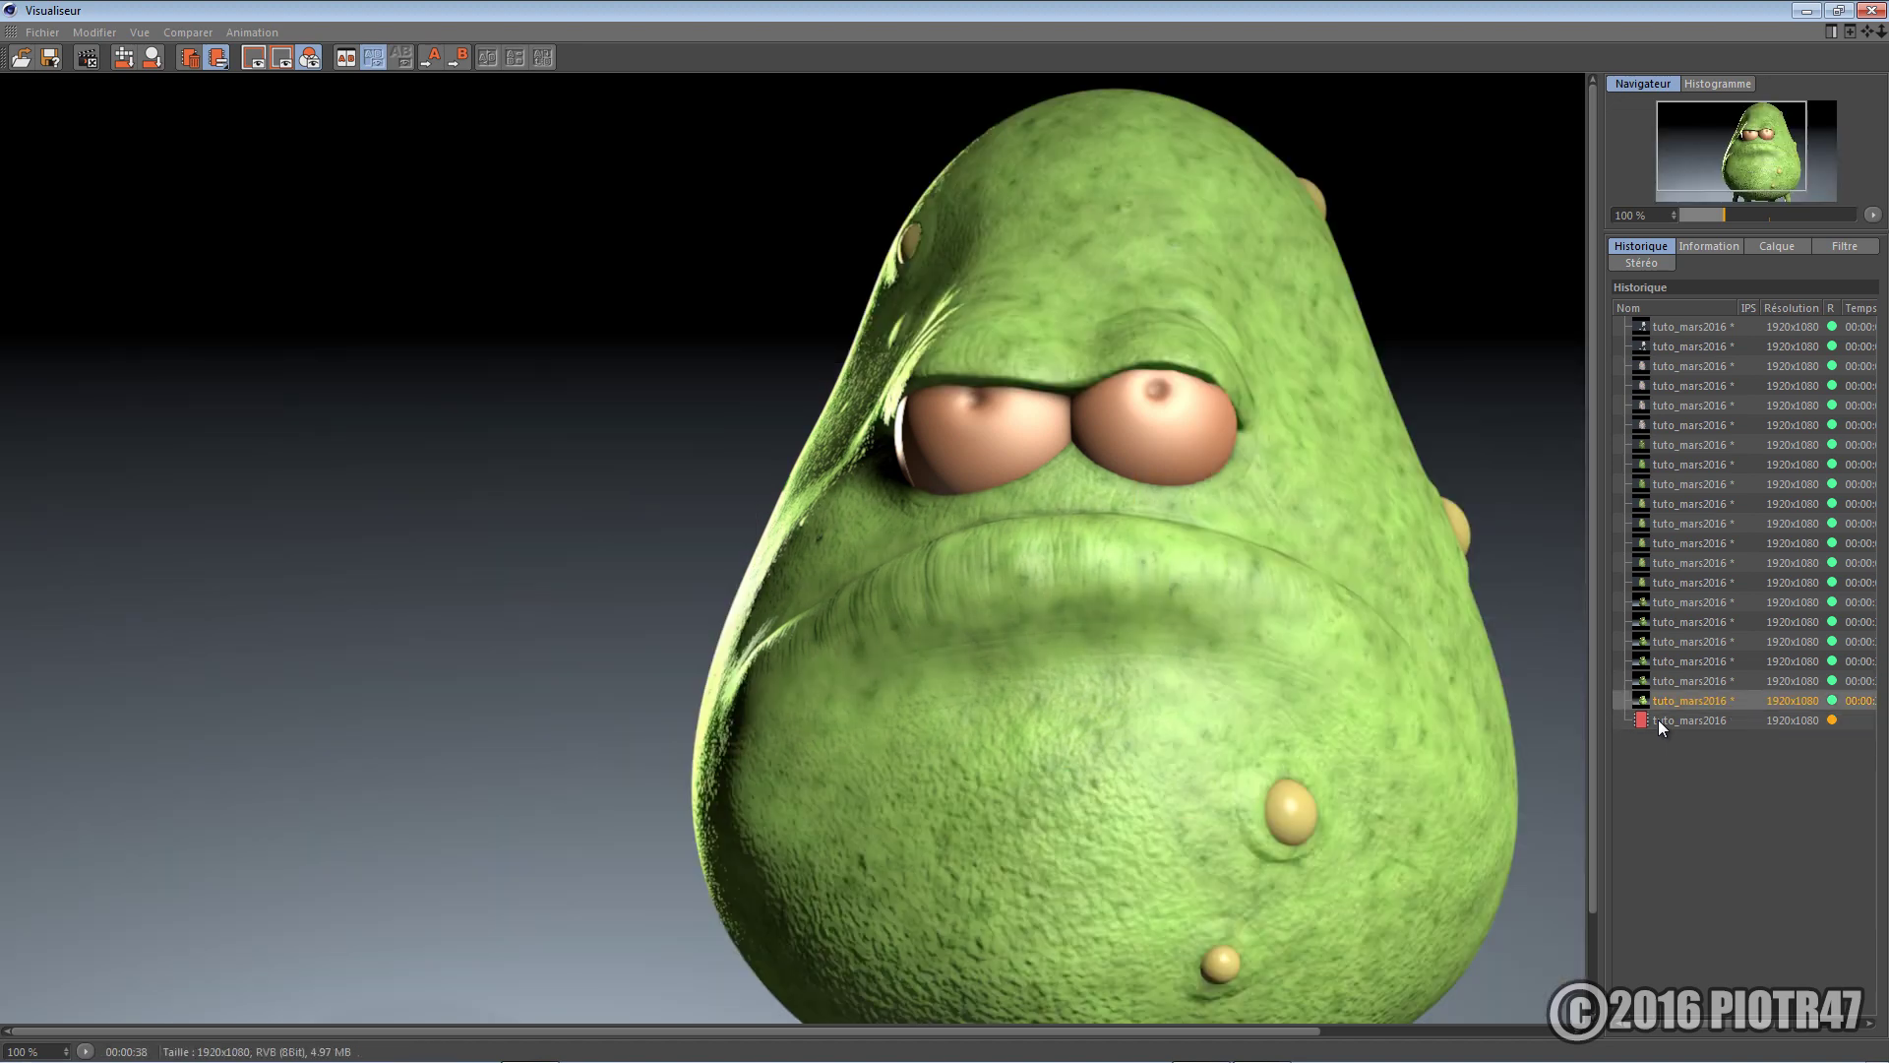
key(Up)
key(Up)
key(Up)
key(Up)
key(Up)
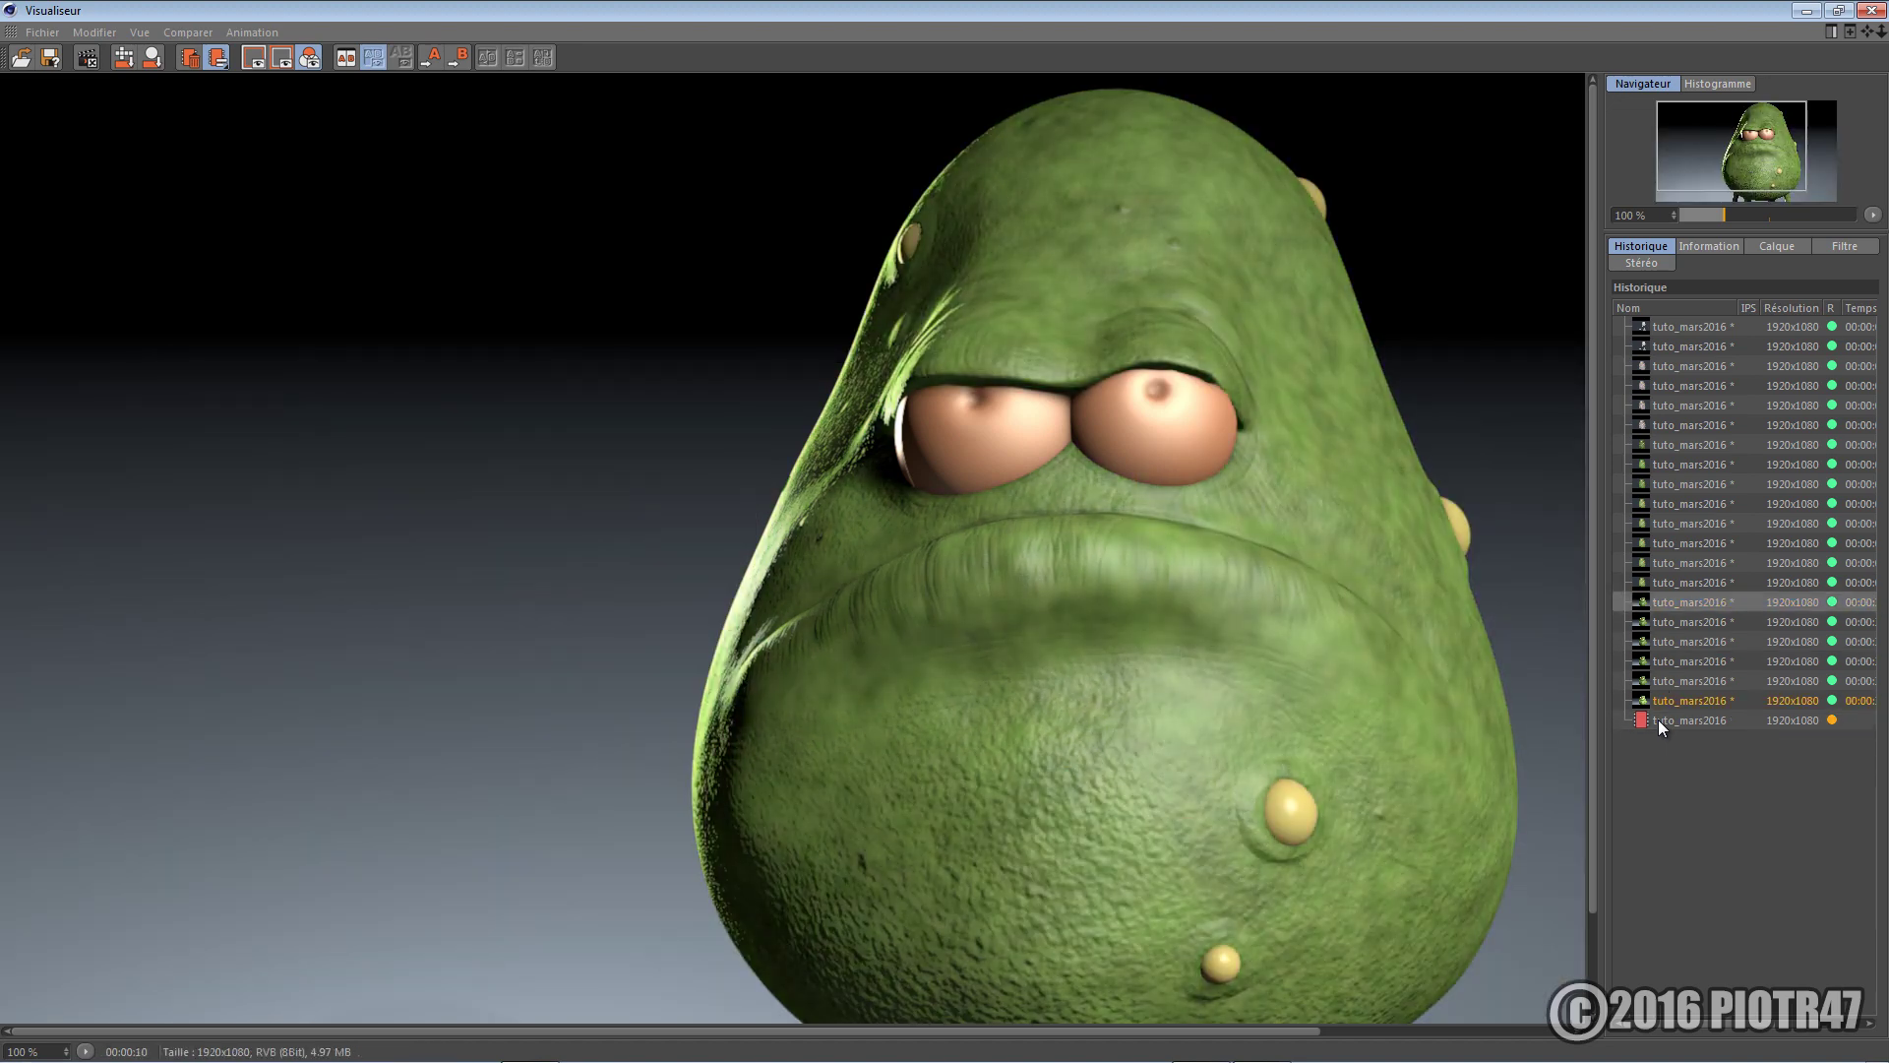
key(Up)
Delete the five intermediate skin renders from the history, view the latest render and return to the scene
key(Down)
key(Down)
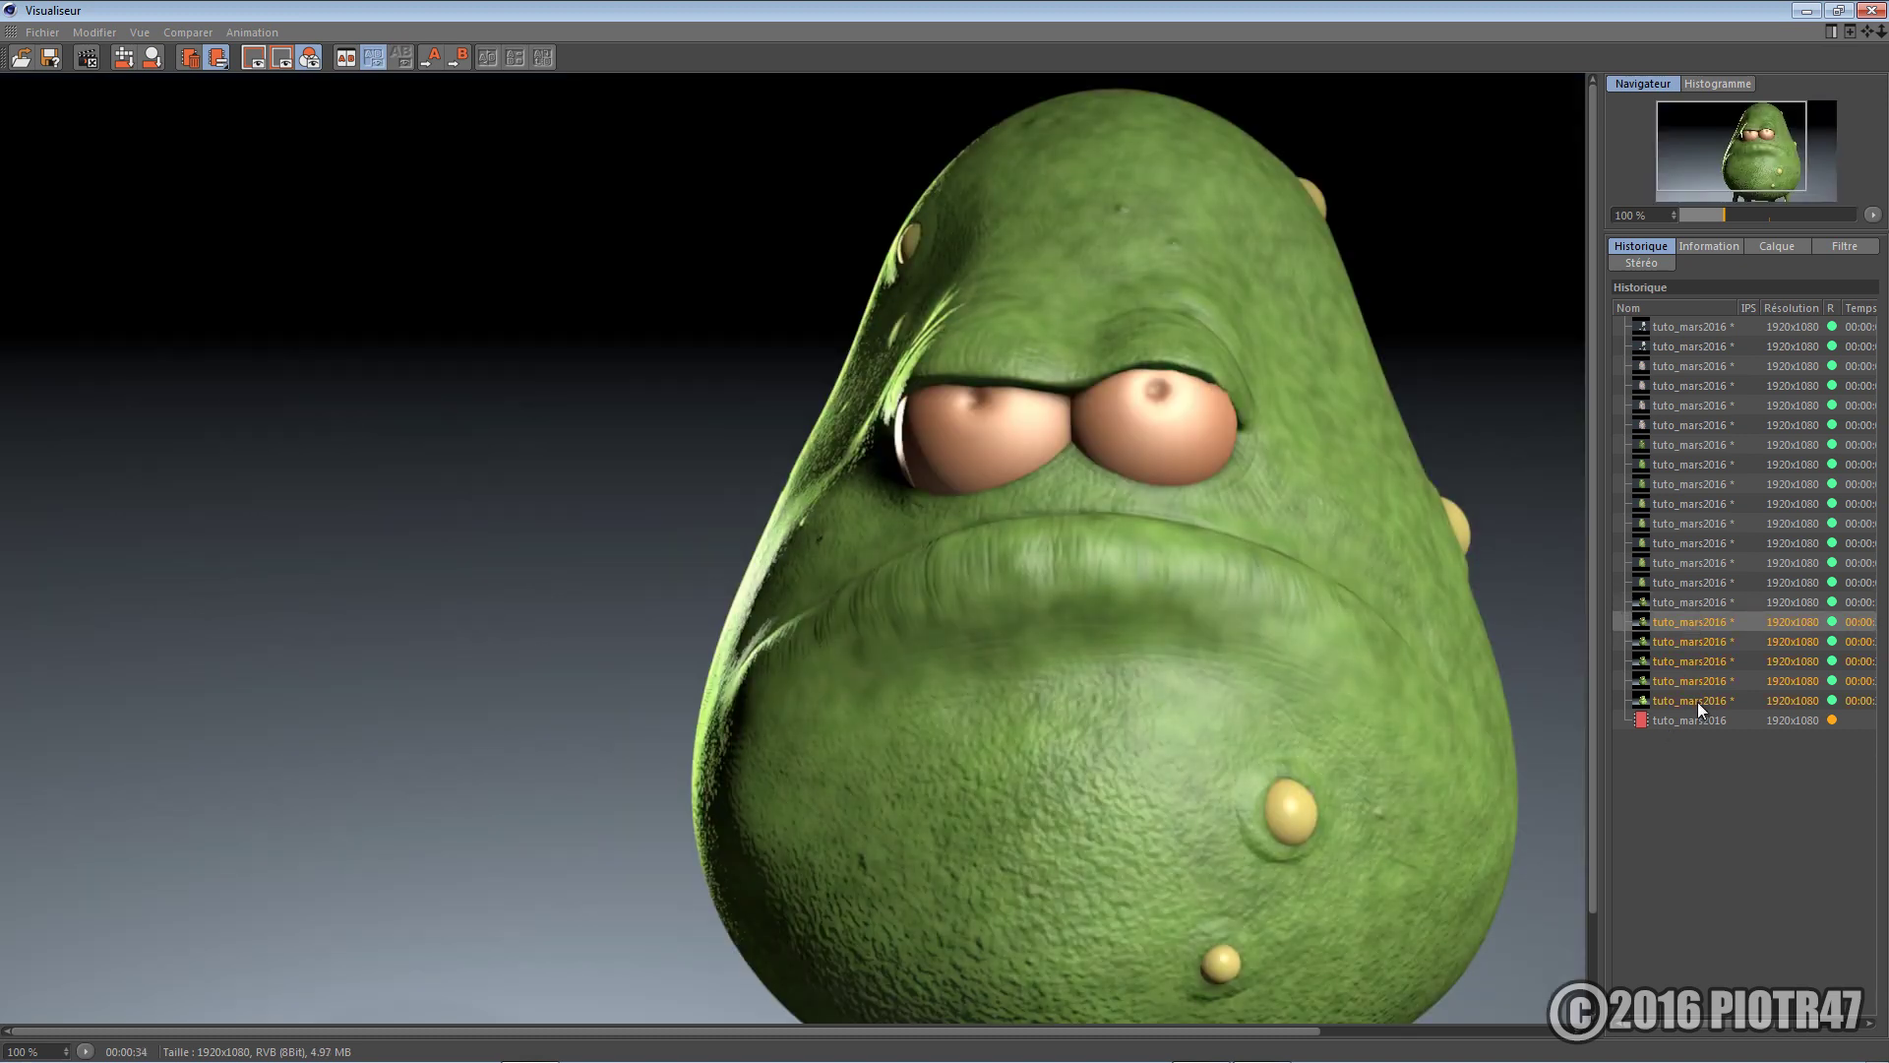
key(Delete)
click(945, 609)
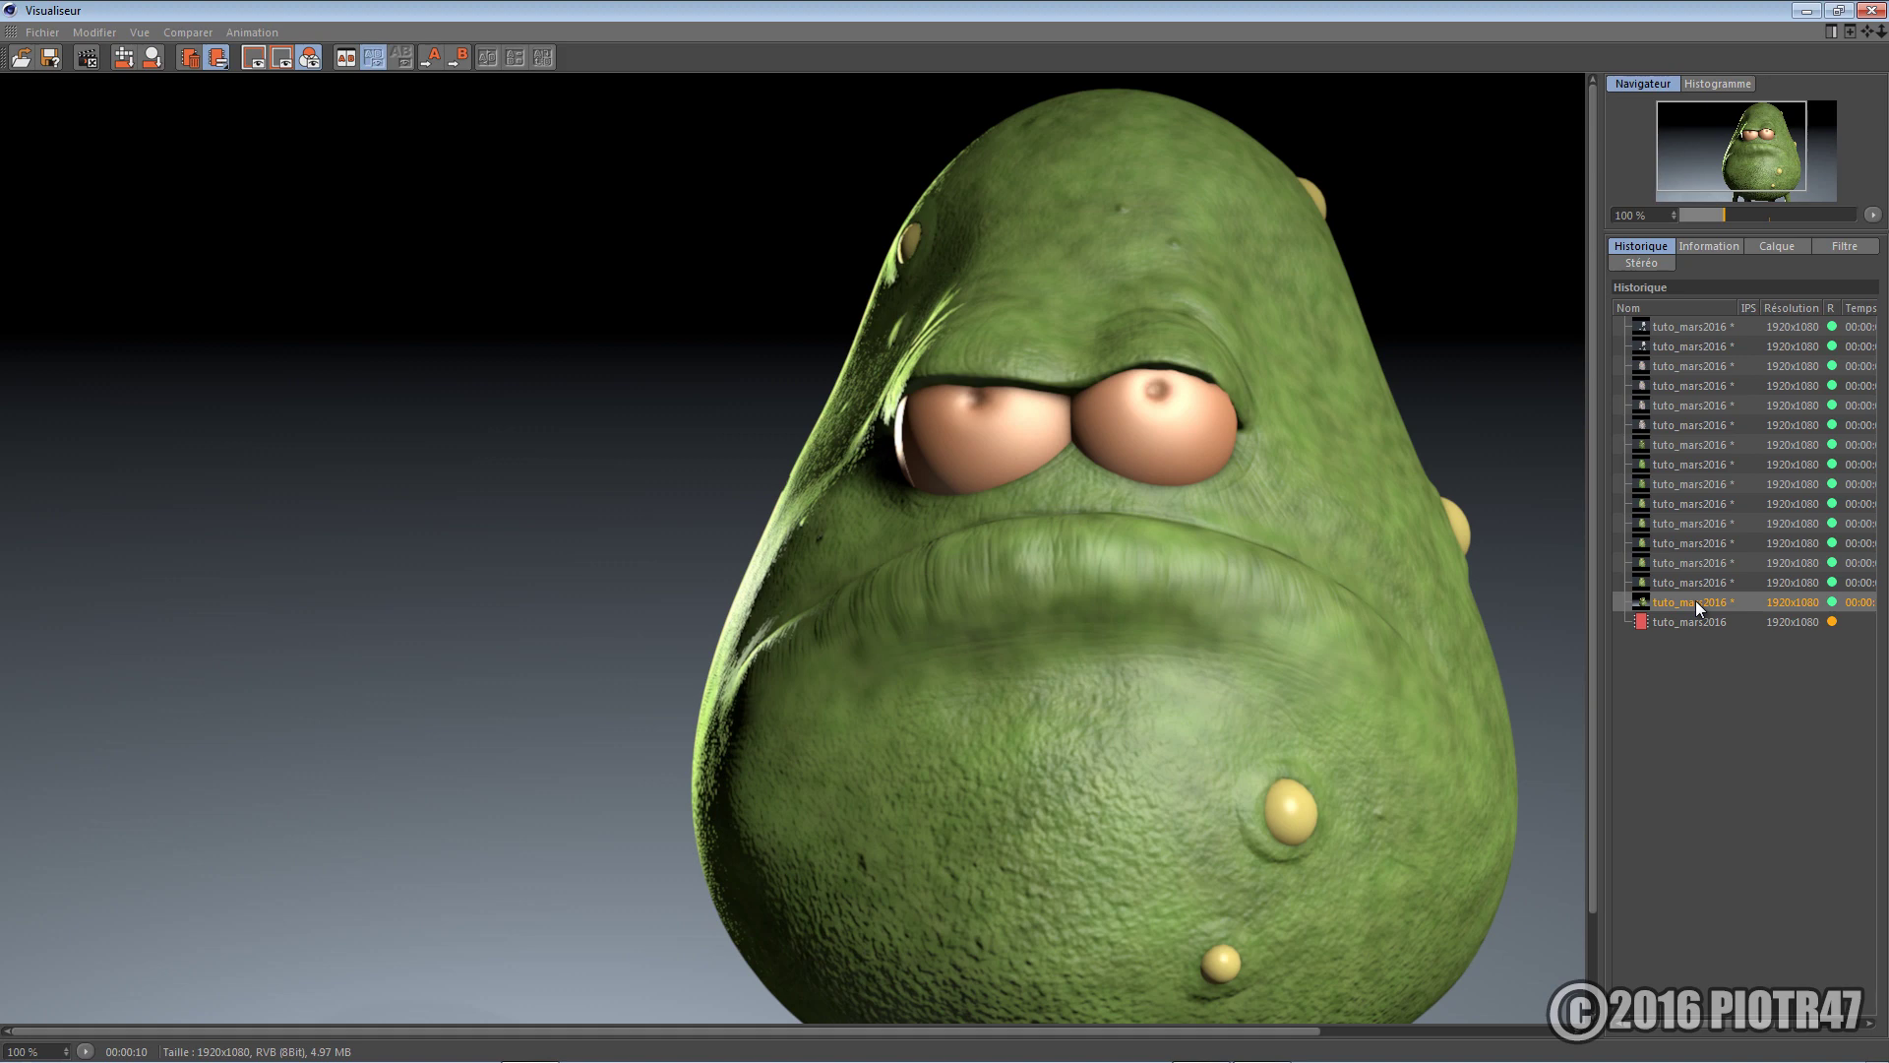
key(Down)
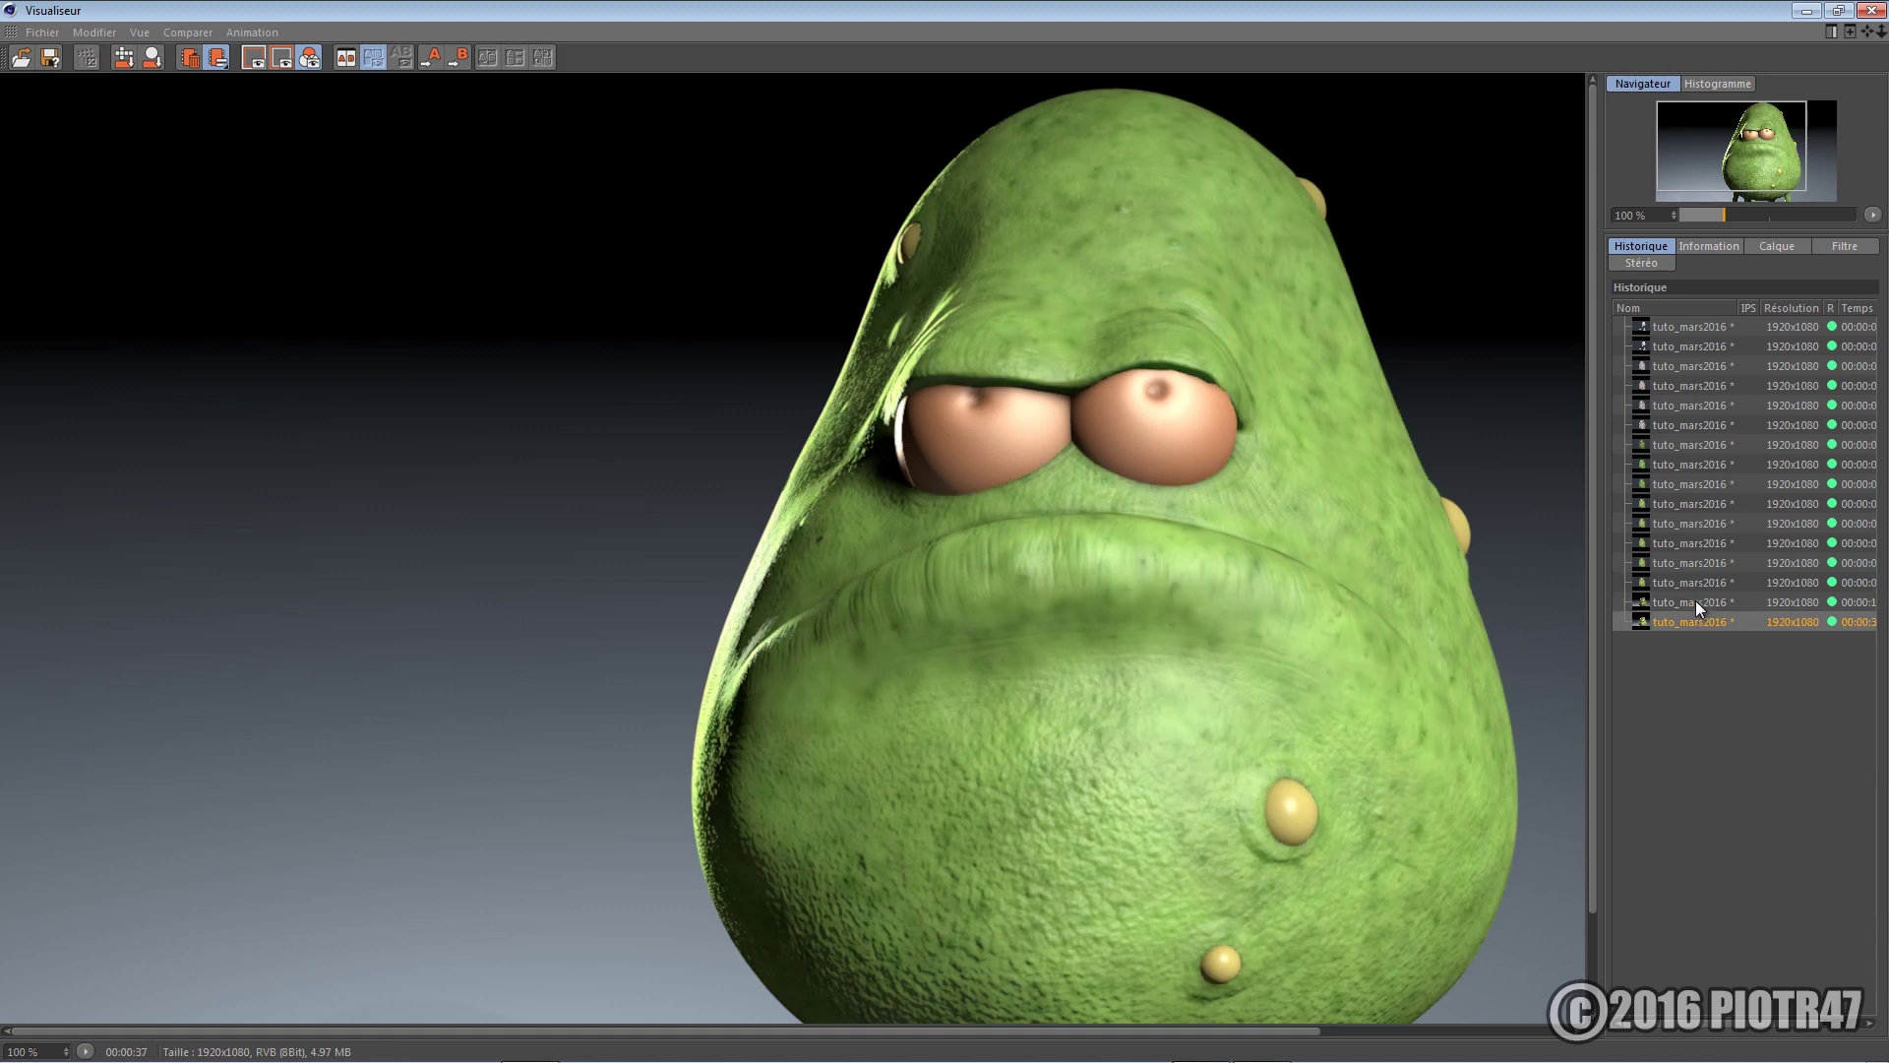
click(1806, 13)
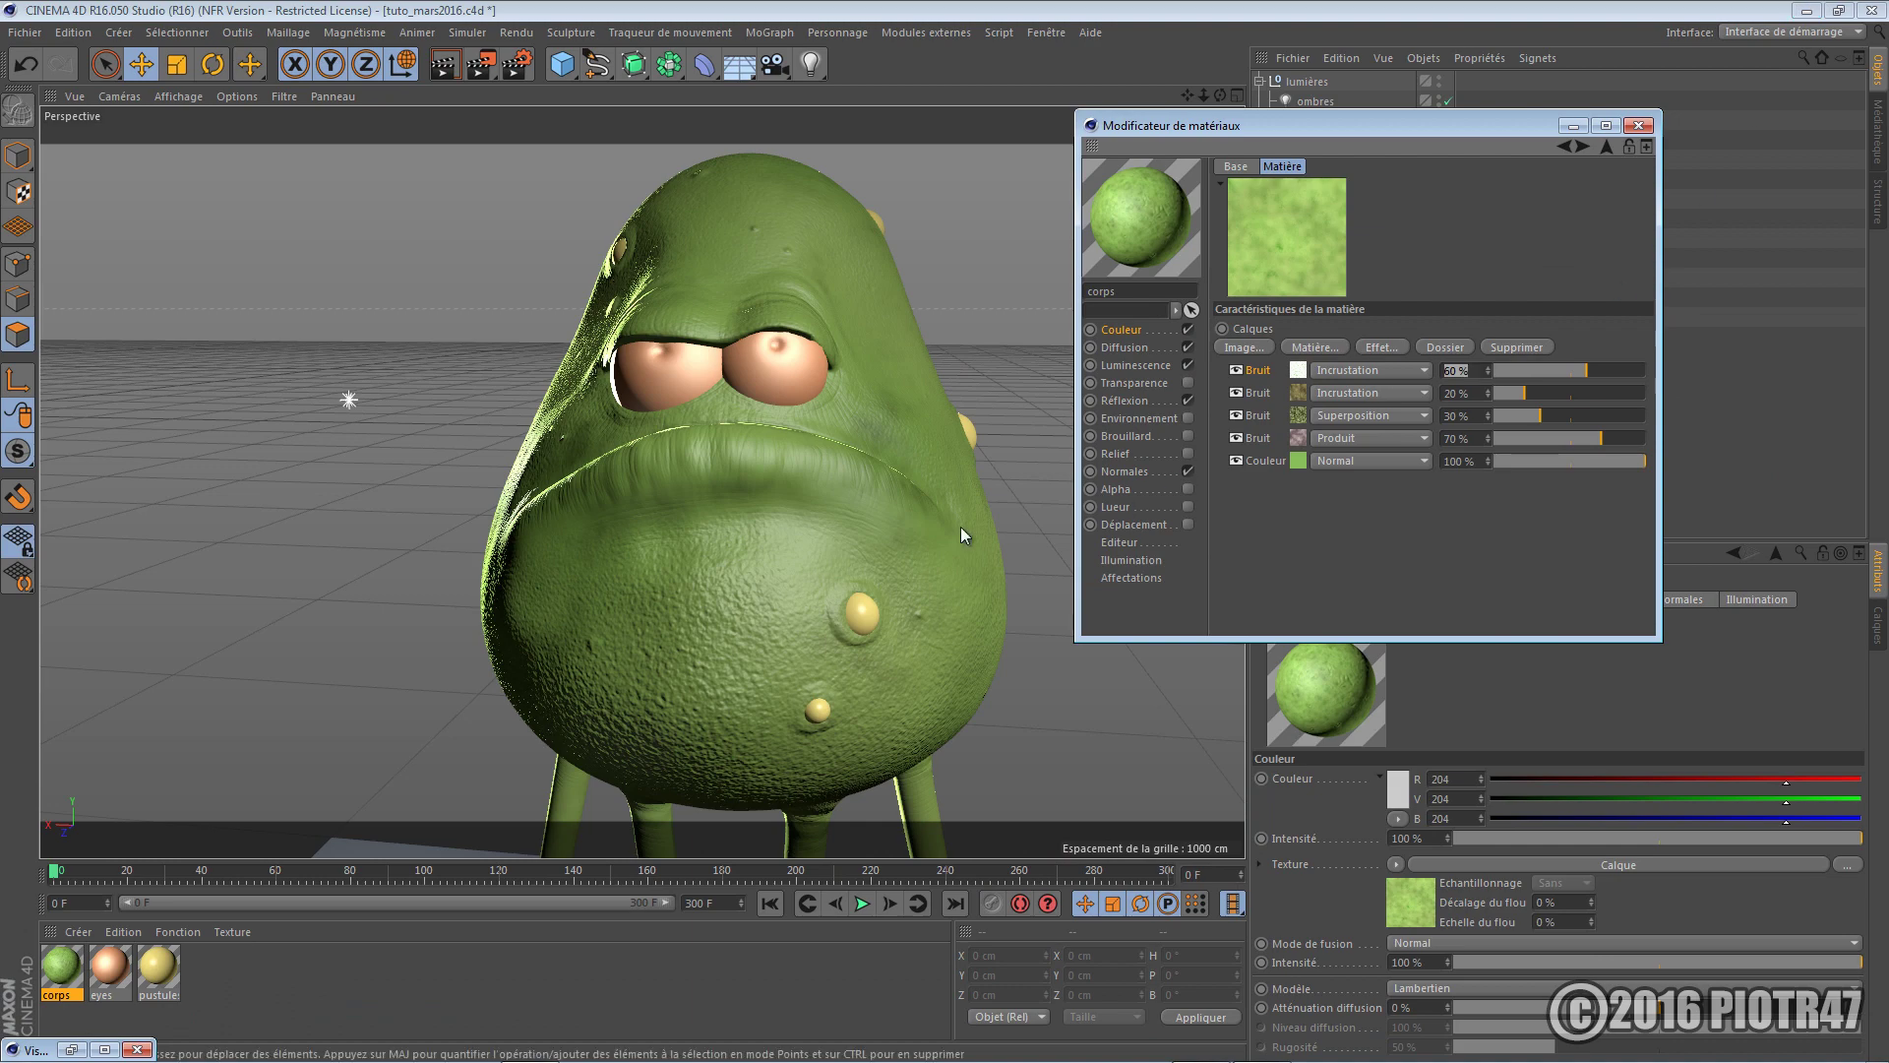
Turn the view to the monster's side with its legs in frame and render it to check the skin
click(1571, 128)
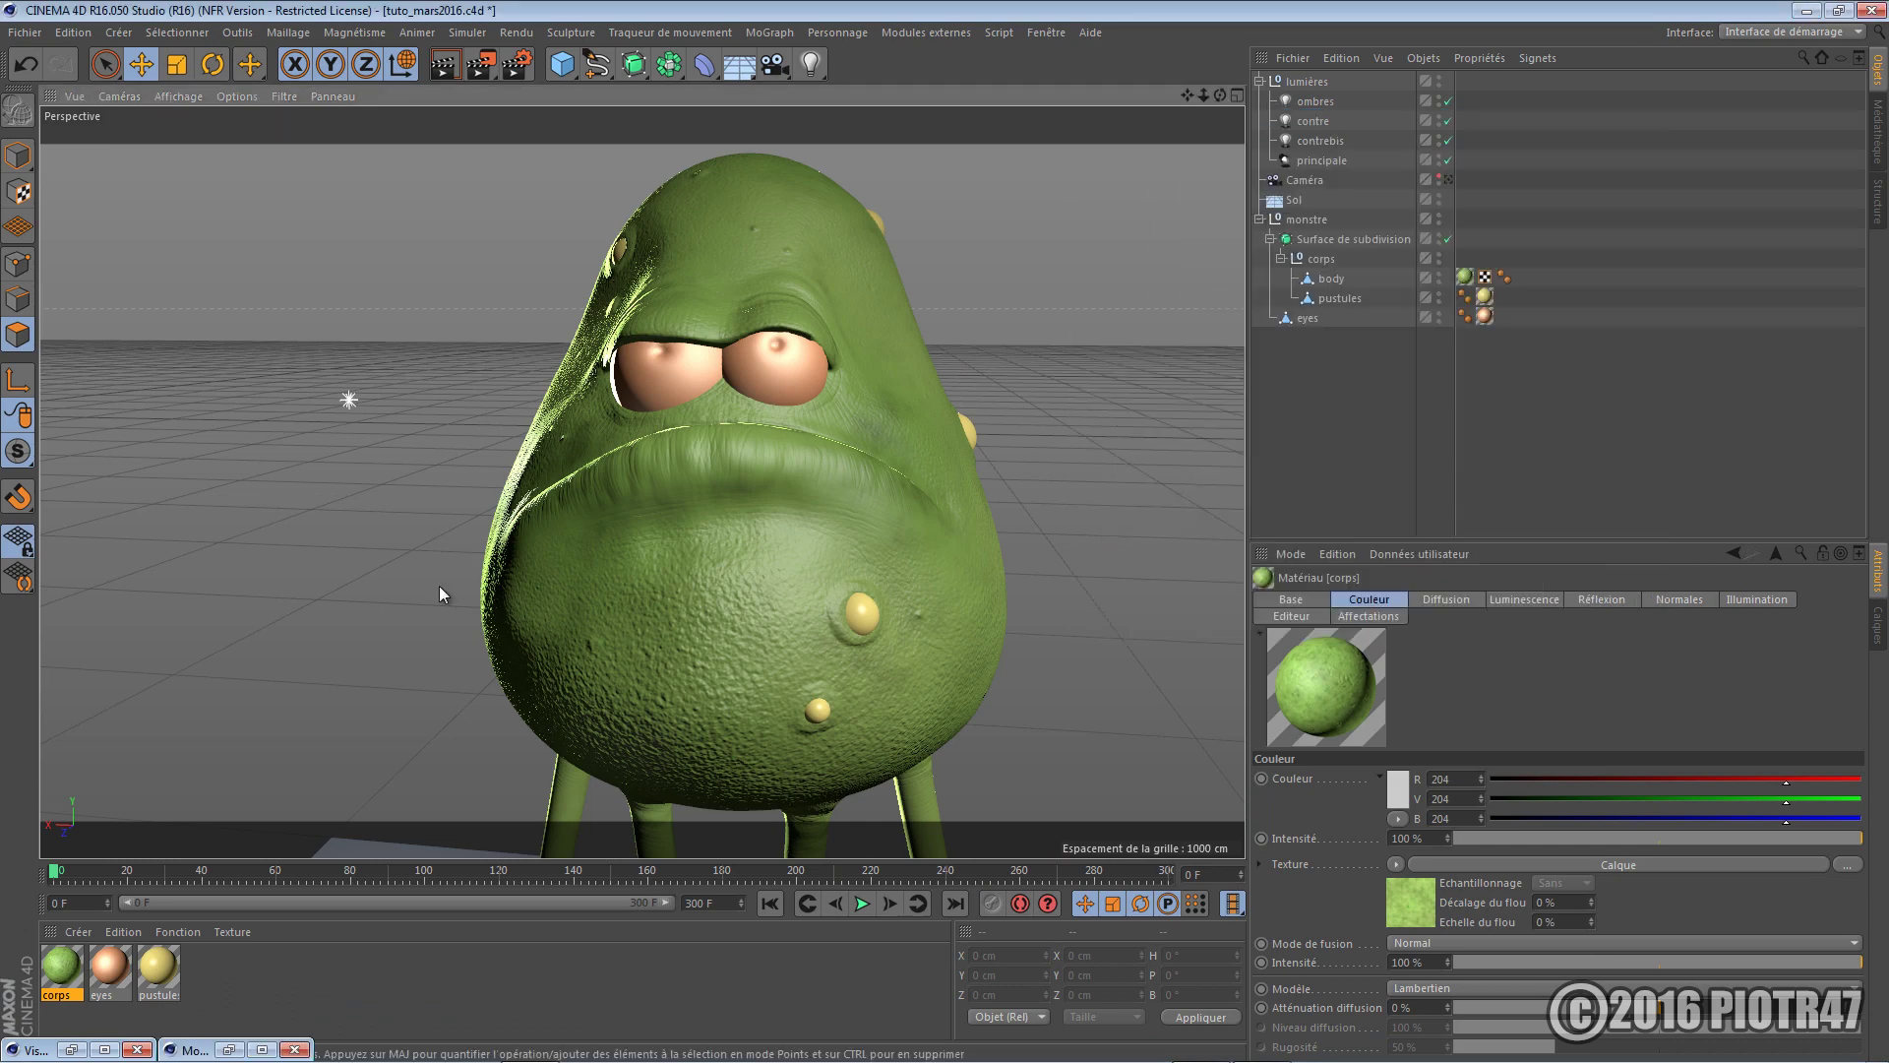
alt+drag(427, 551, 604, 551)
alt+right_drag(604, 551, 599, 596)
alt+middle_drag(599, 596, 645, 500)
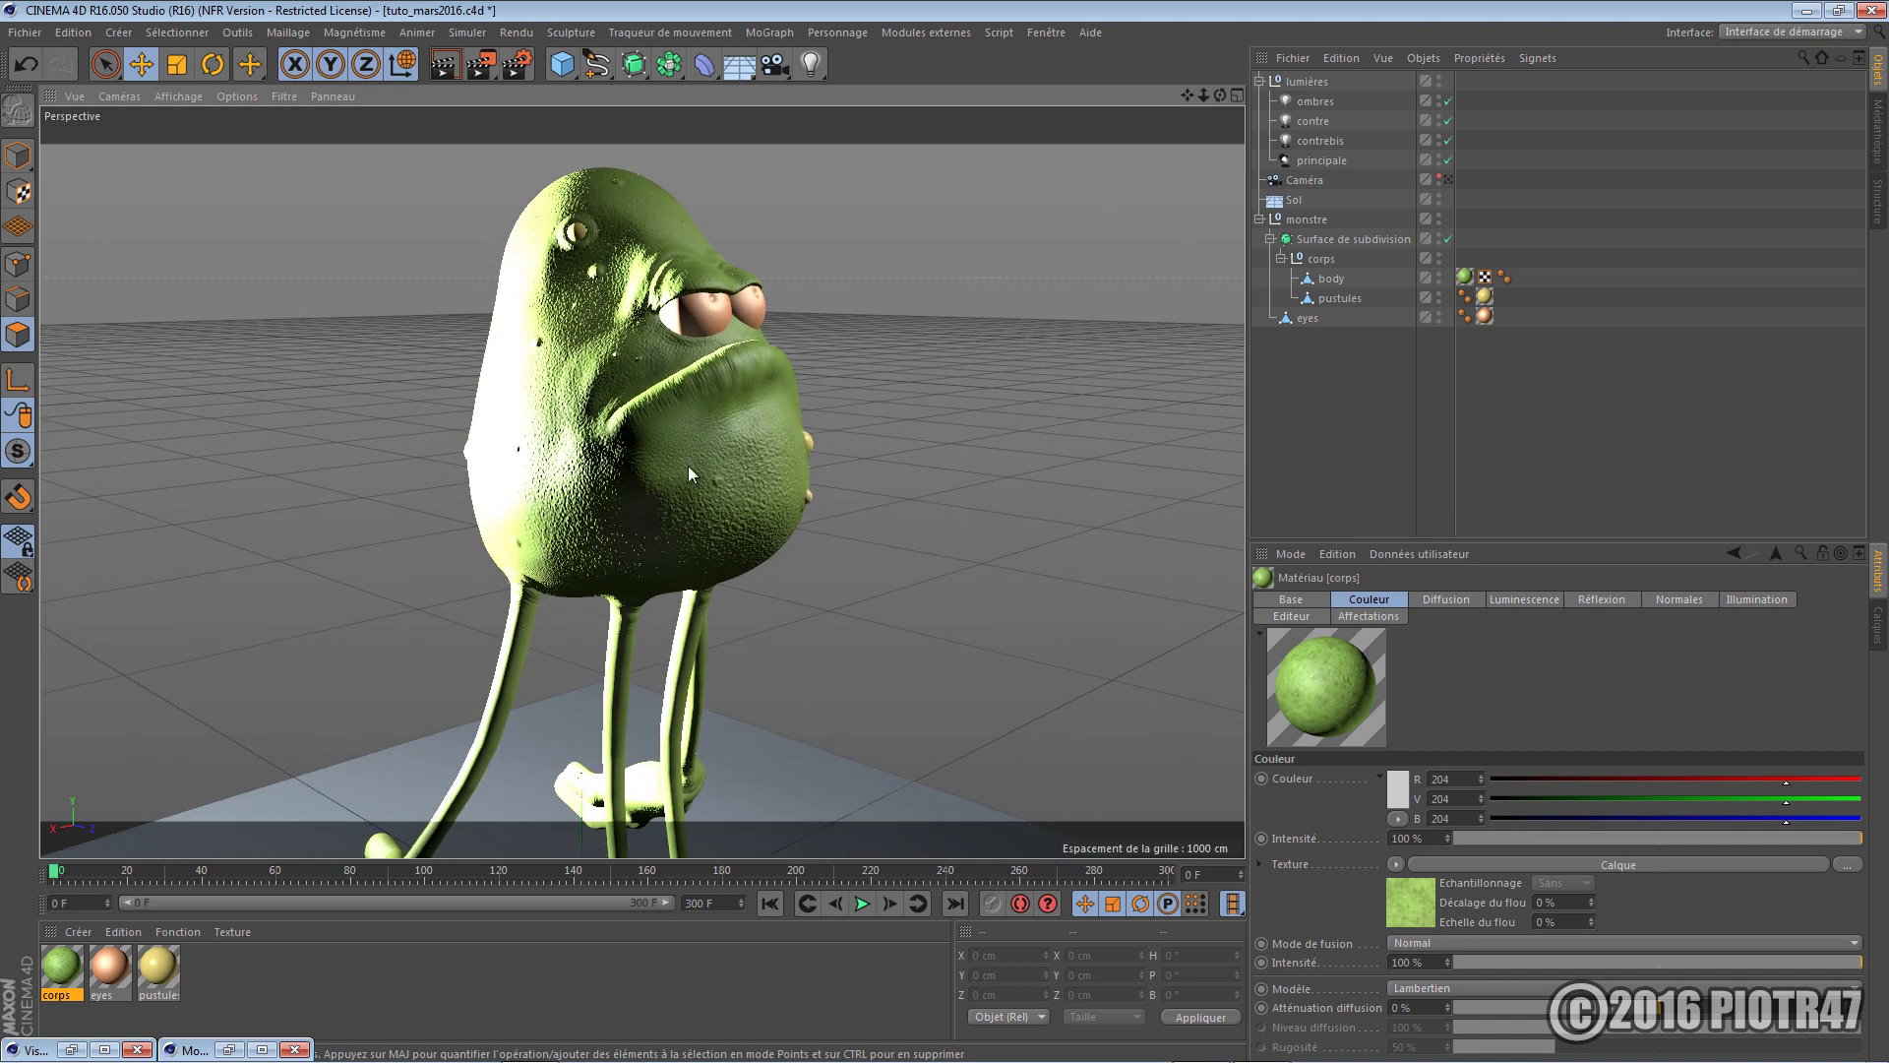
key(shift+r)
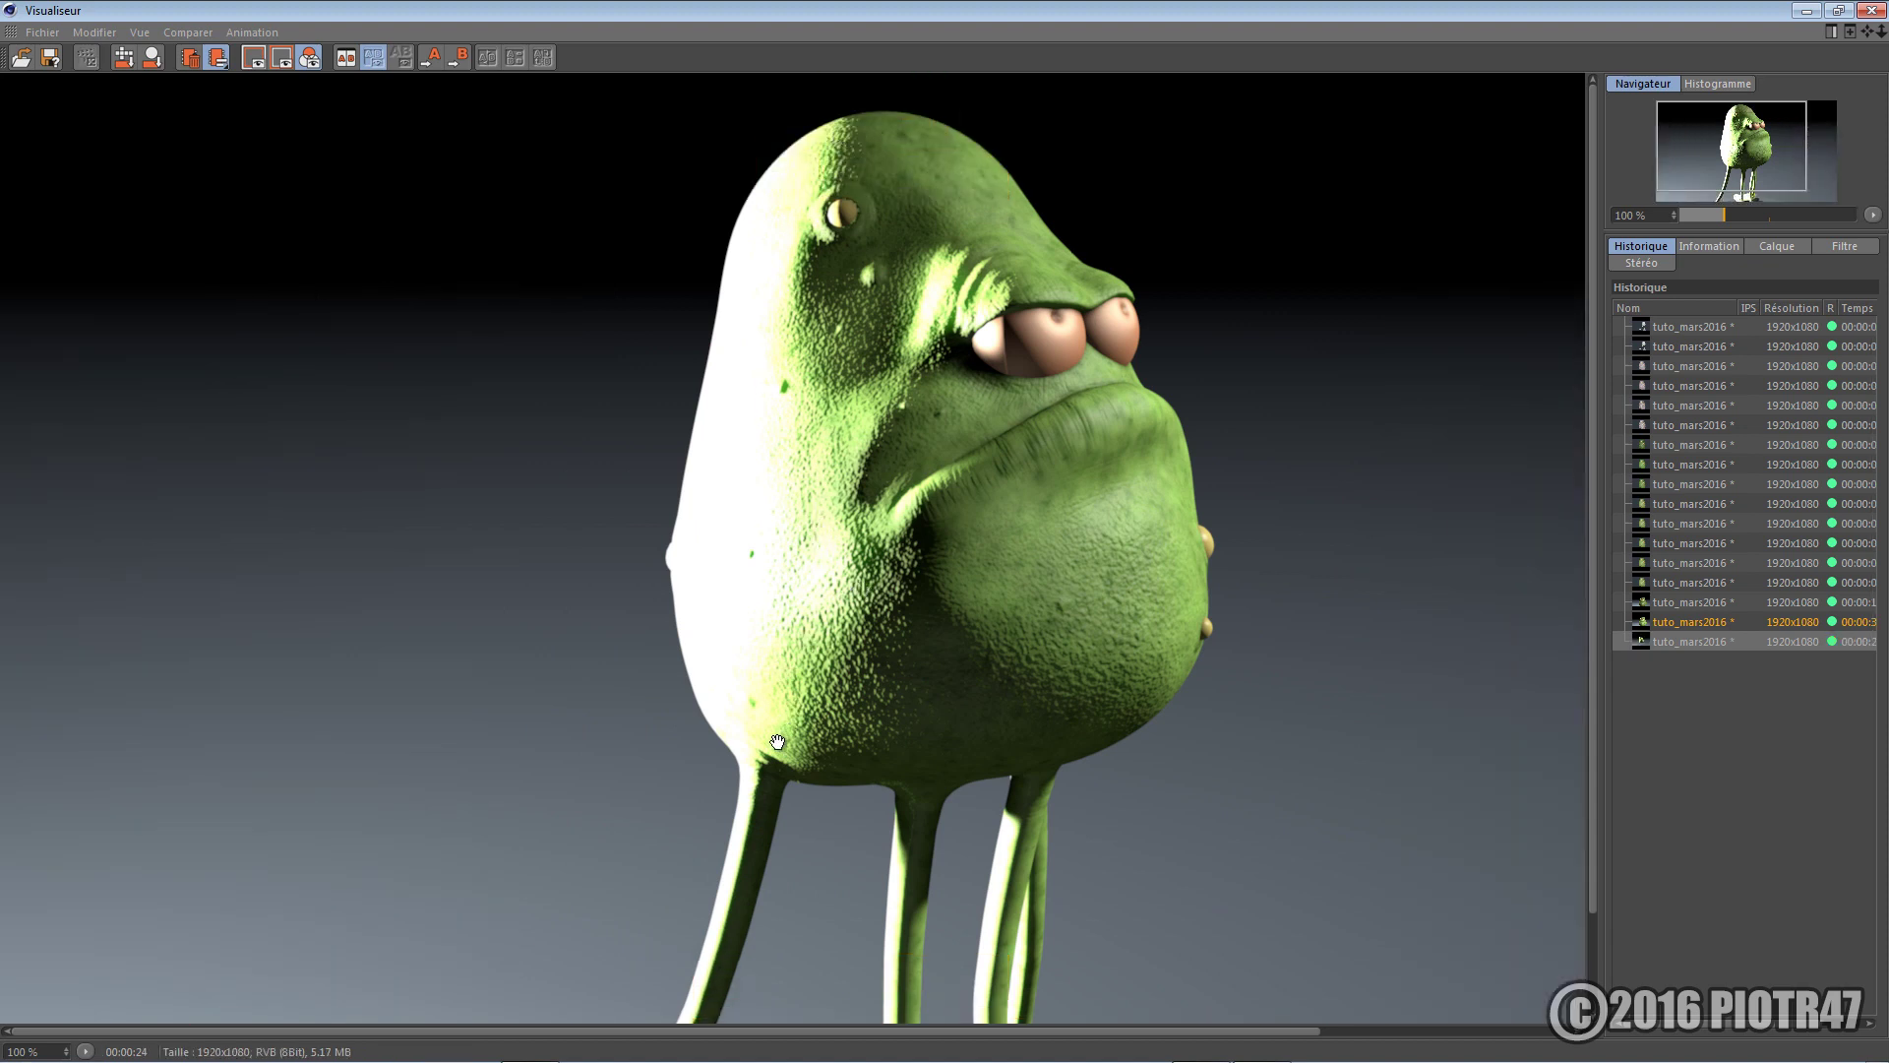
click(1805, 12)
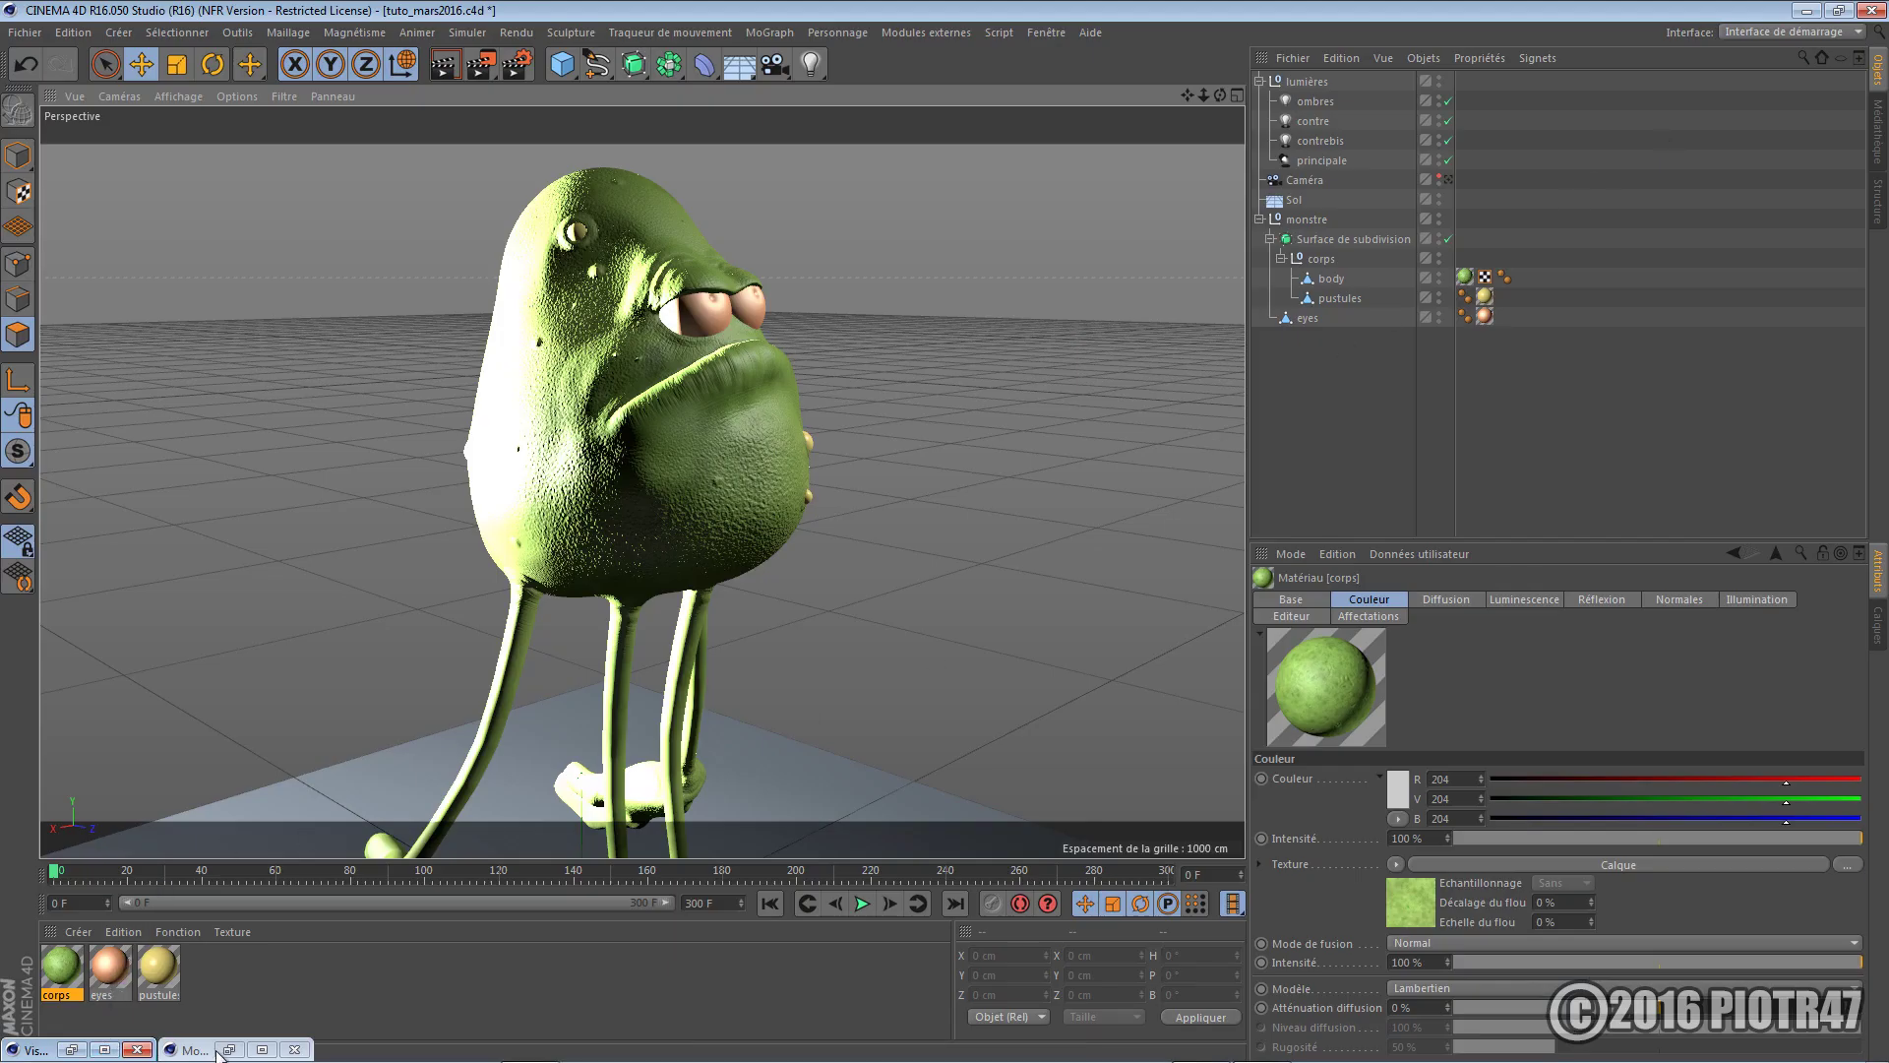
Disable the corps material's Luminescence channel and render the same side view
click(263, 1049)
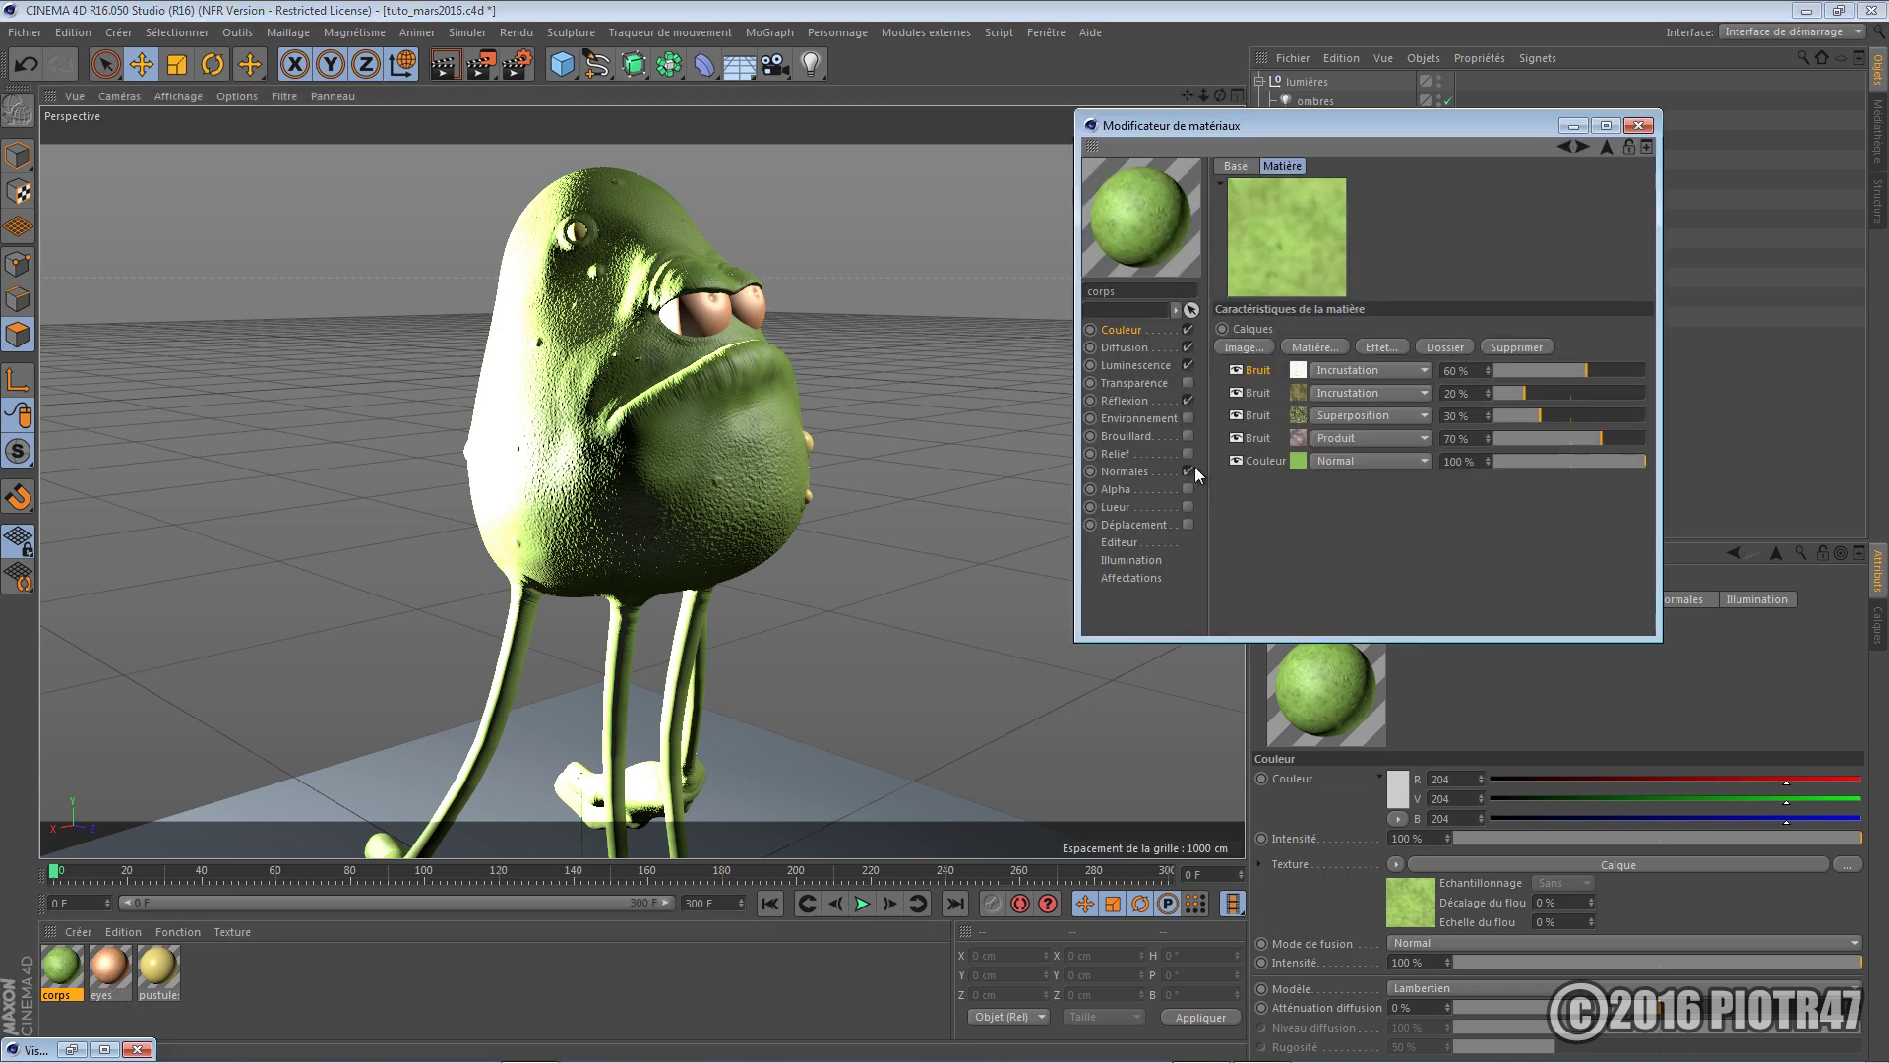
click(1188, 365)
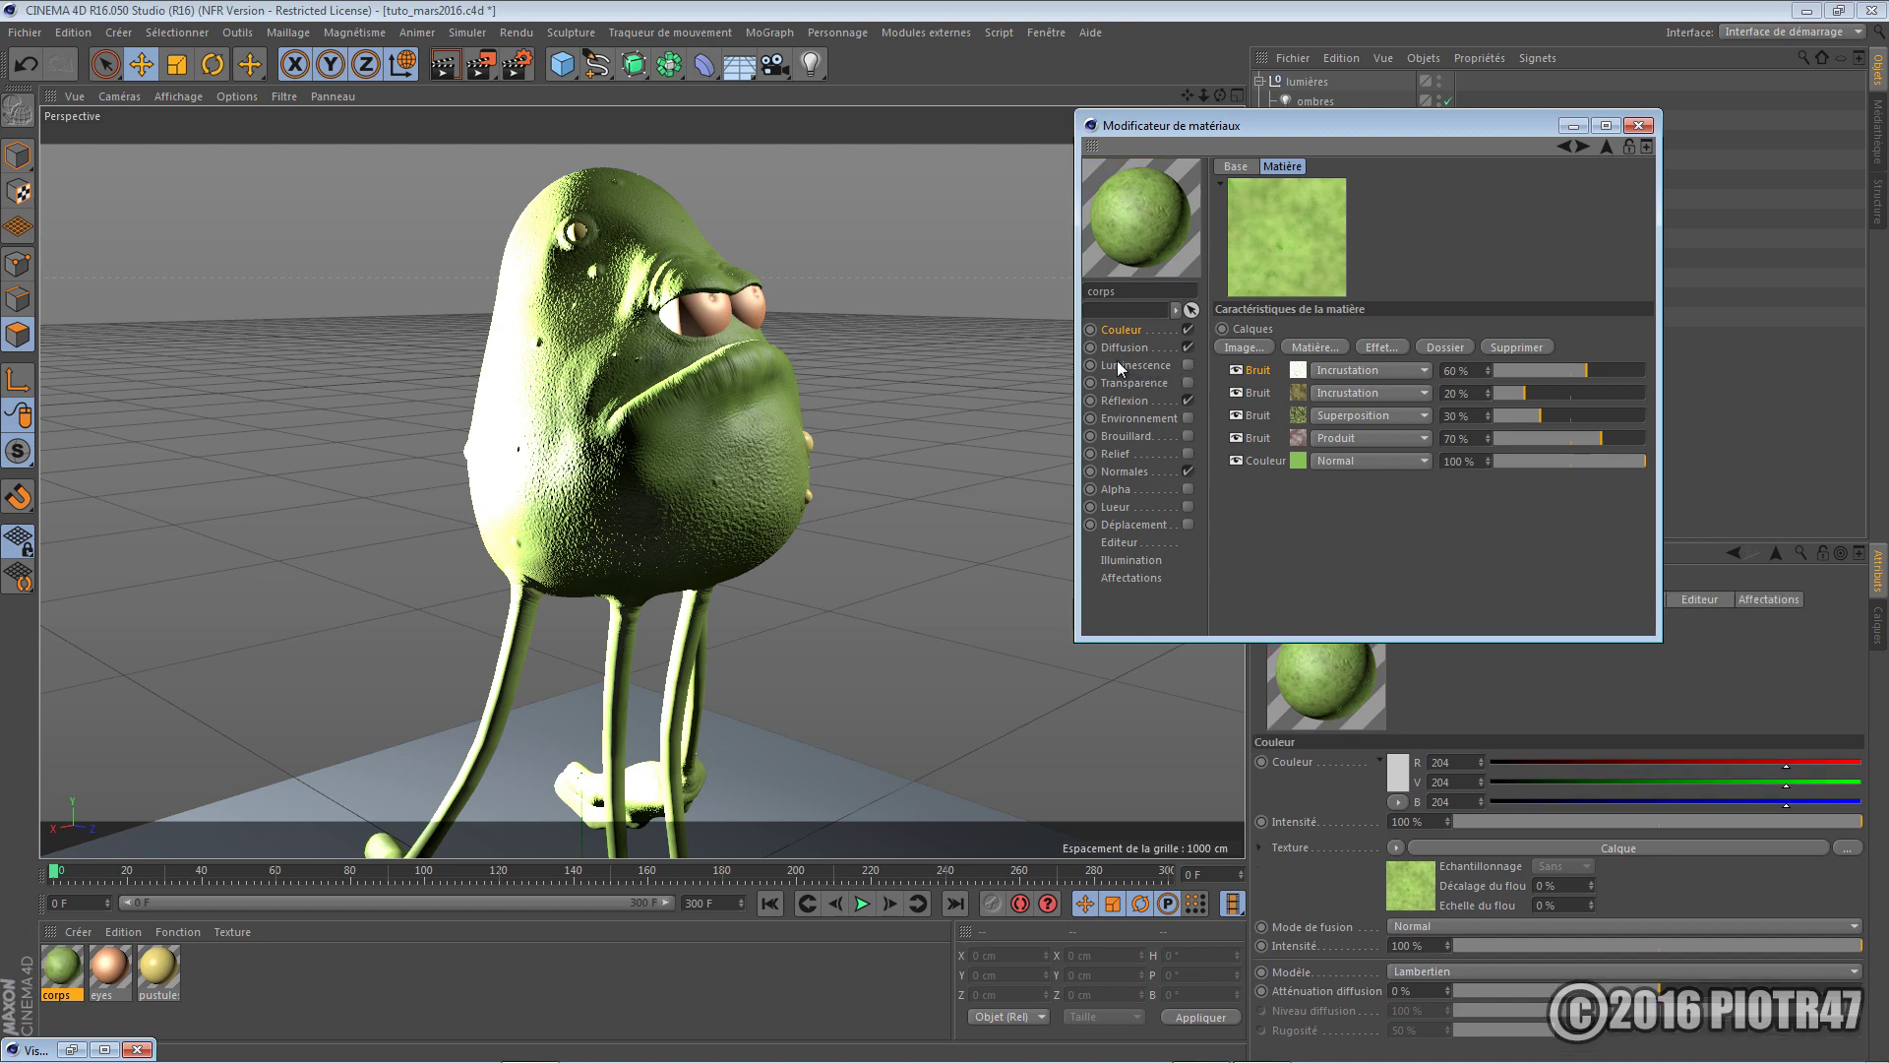
key(shift+r)
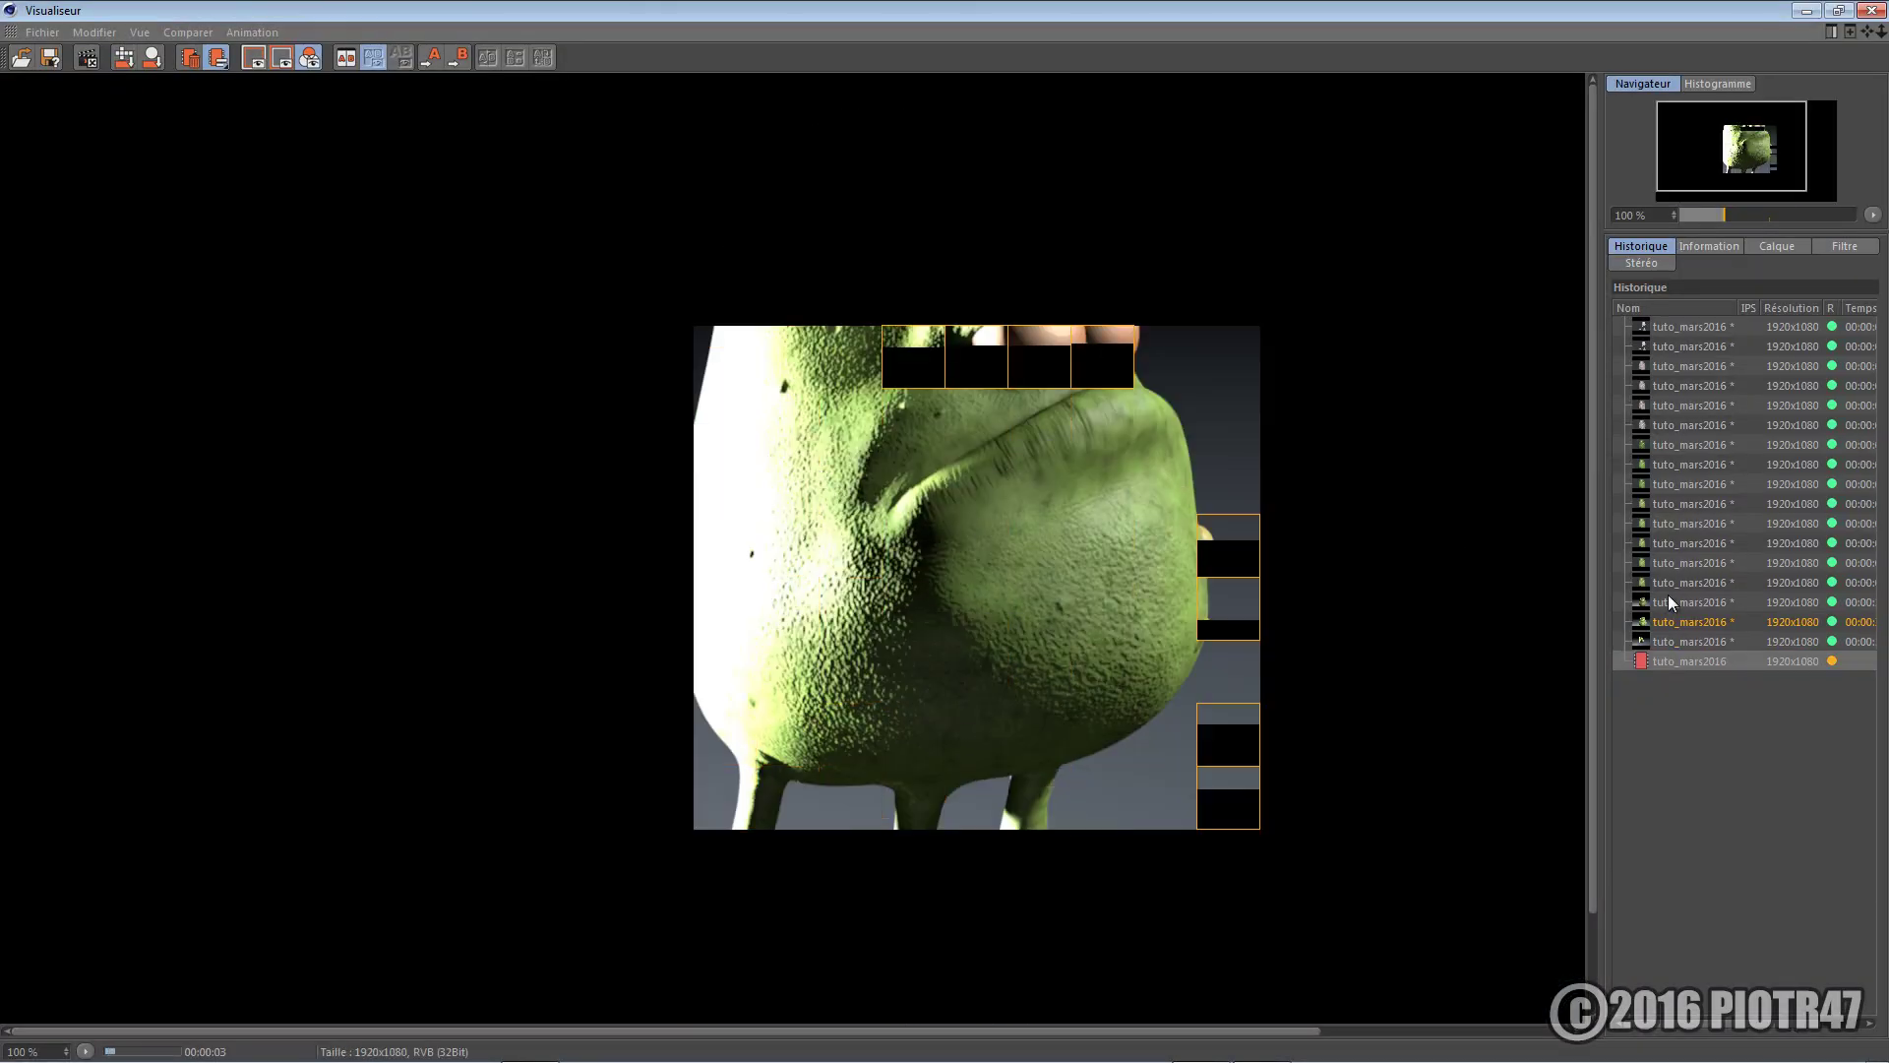
Compare the side renders with and without the Luminescence channel in the render history
click(1680, 642)
click(1683, 662)
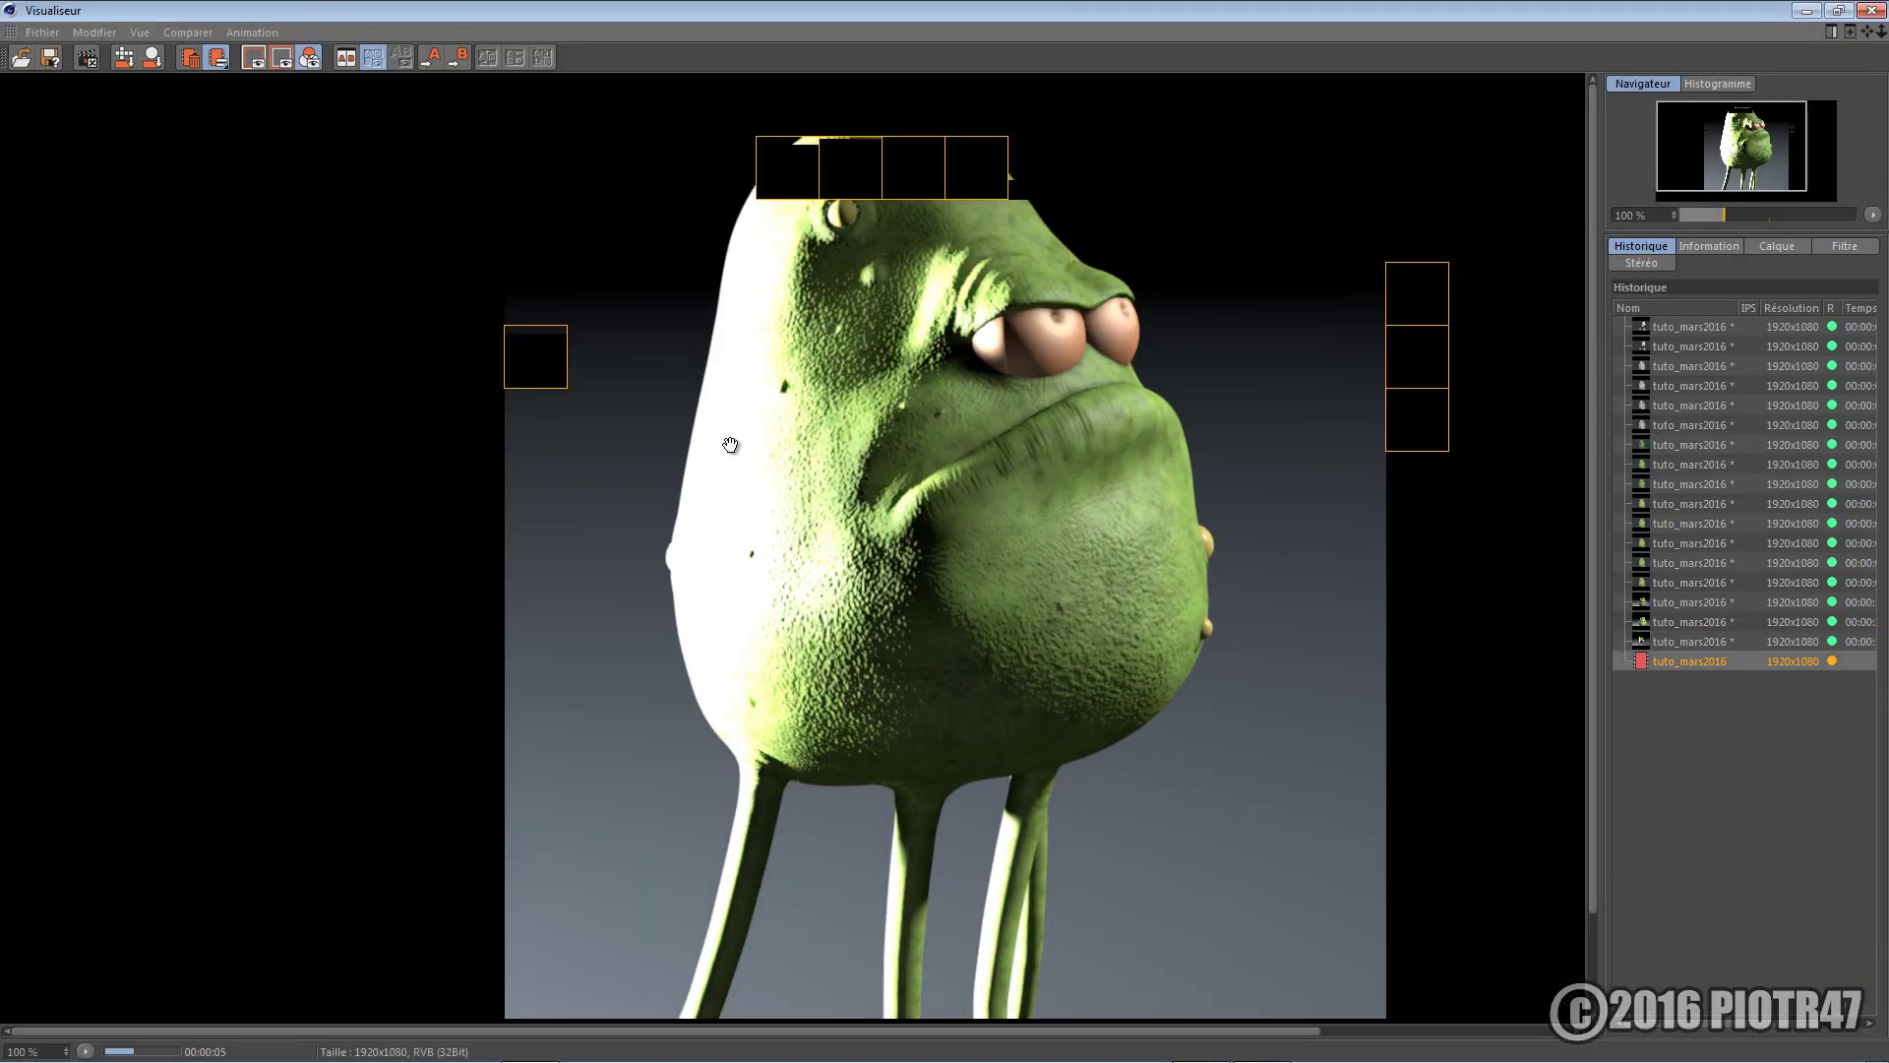
click(1675, 643)
click(1676, 659)
click(1675, 641)
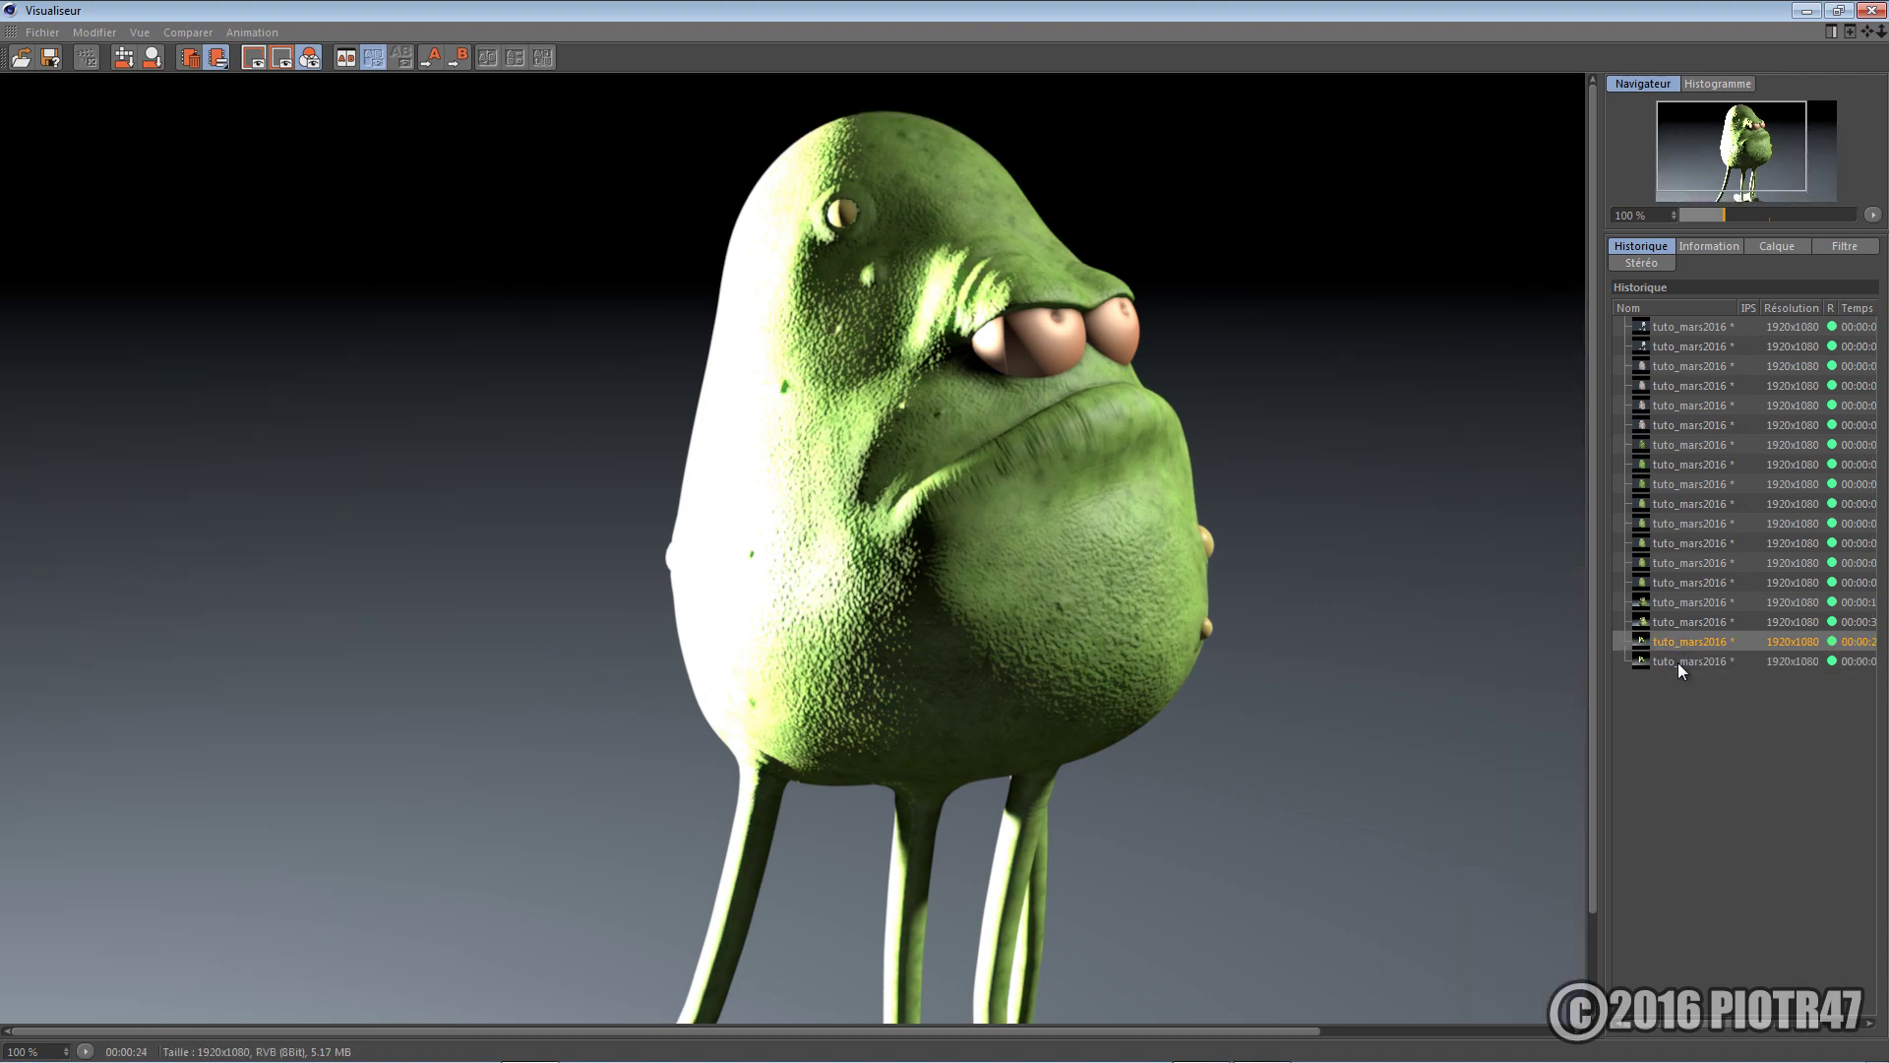
click(1680, 662)
click(1686, 641)
click(1690, 661)
click(1682, 645)
click(1668, 661)
click(1680, 643)
click(1679, 658)
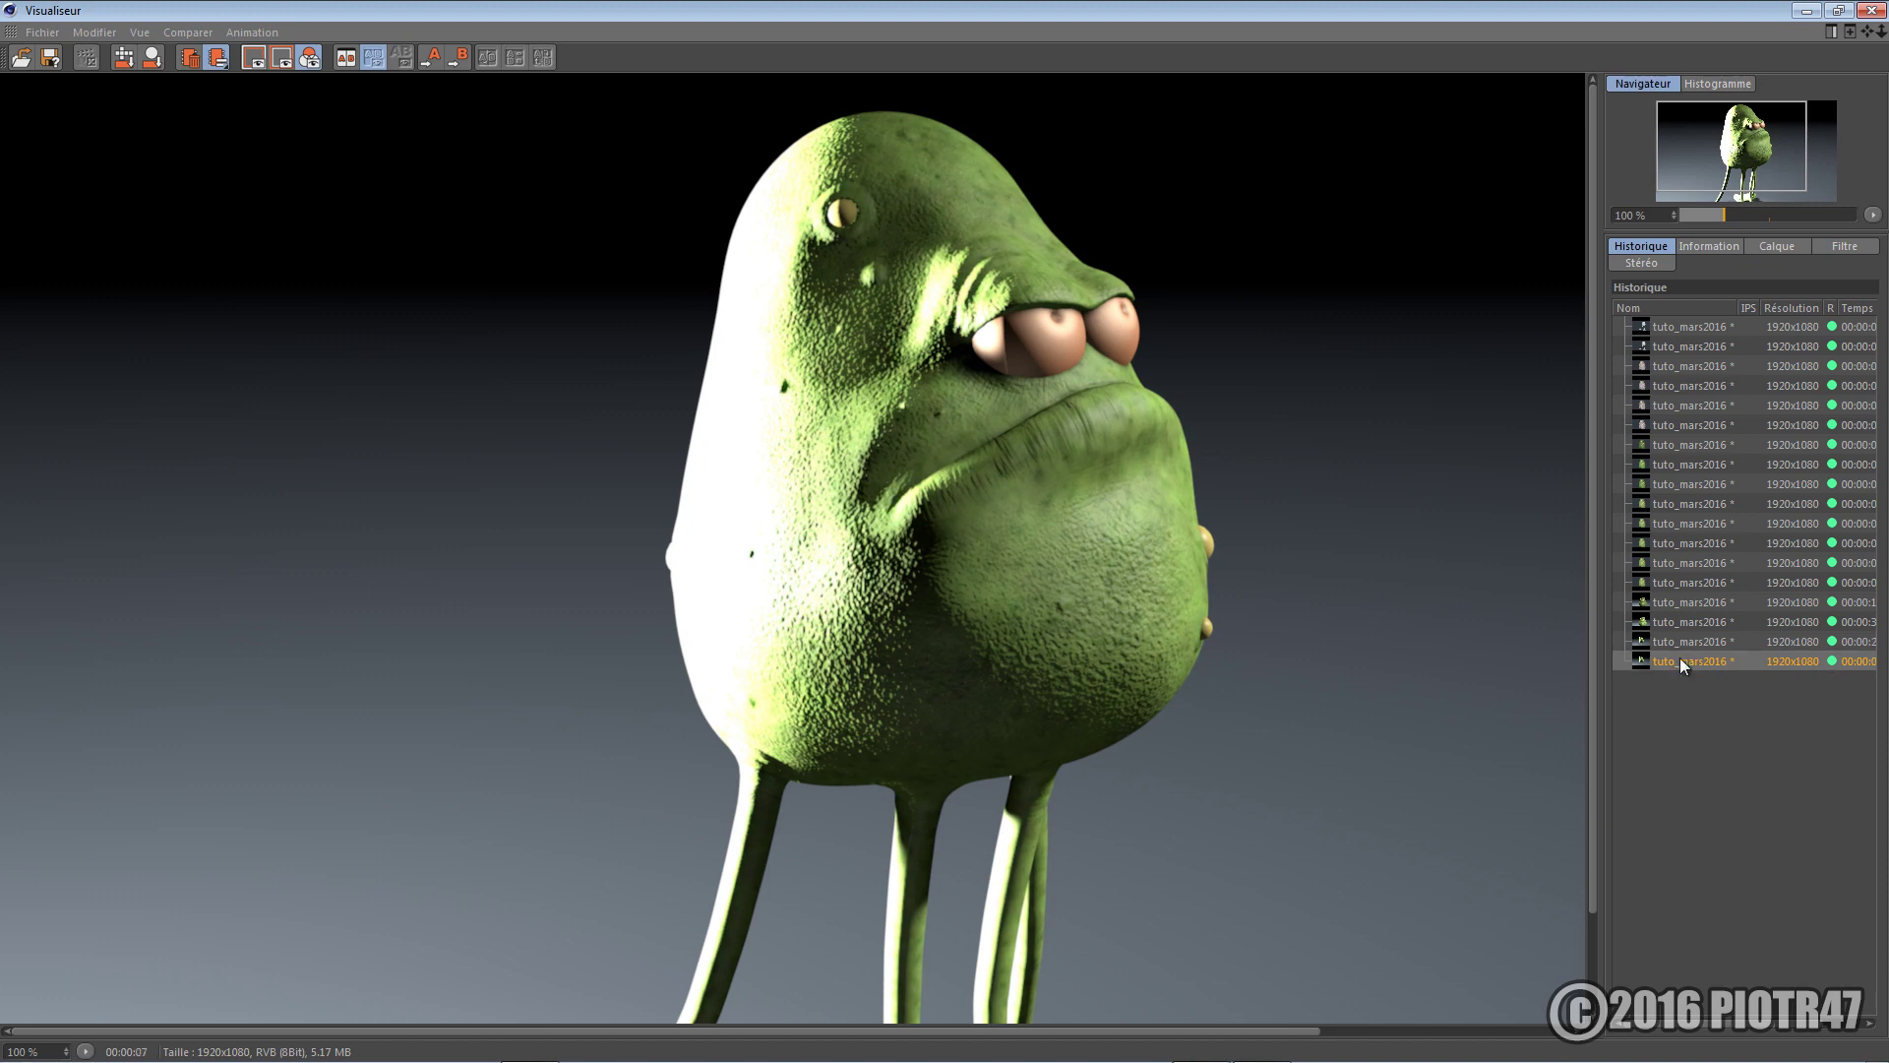
click(1683, 641)
click(1680, 661)
click(1807, 14)
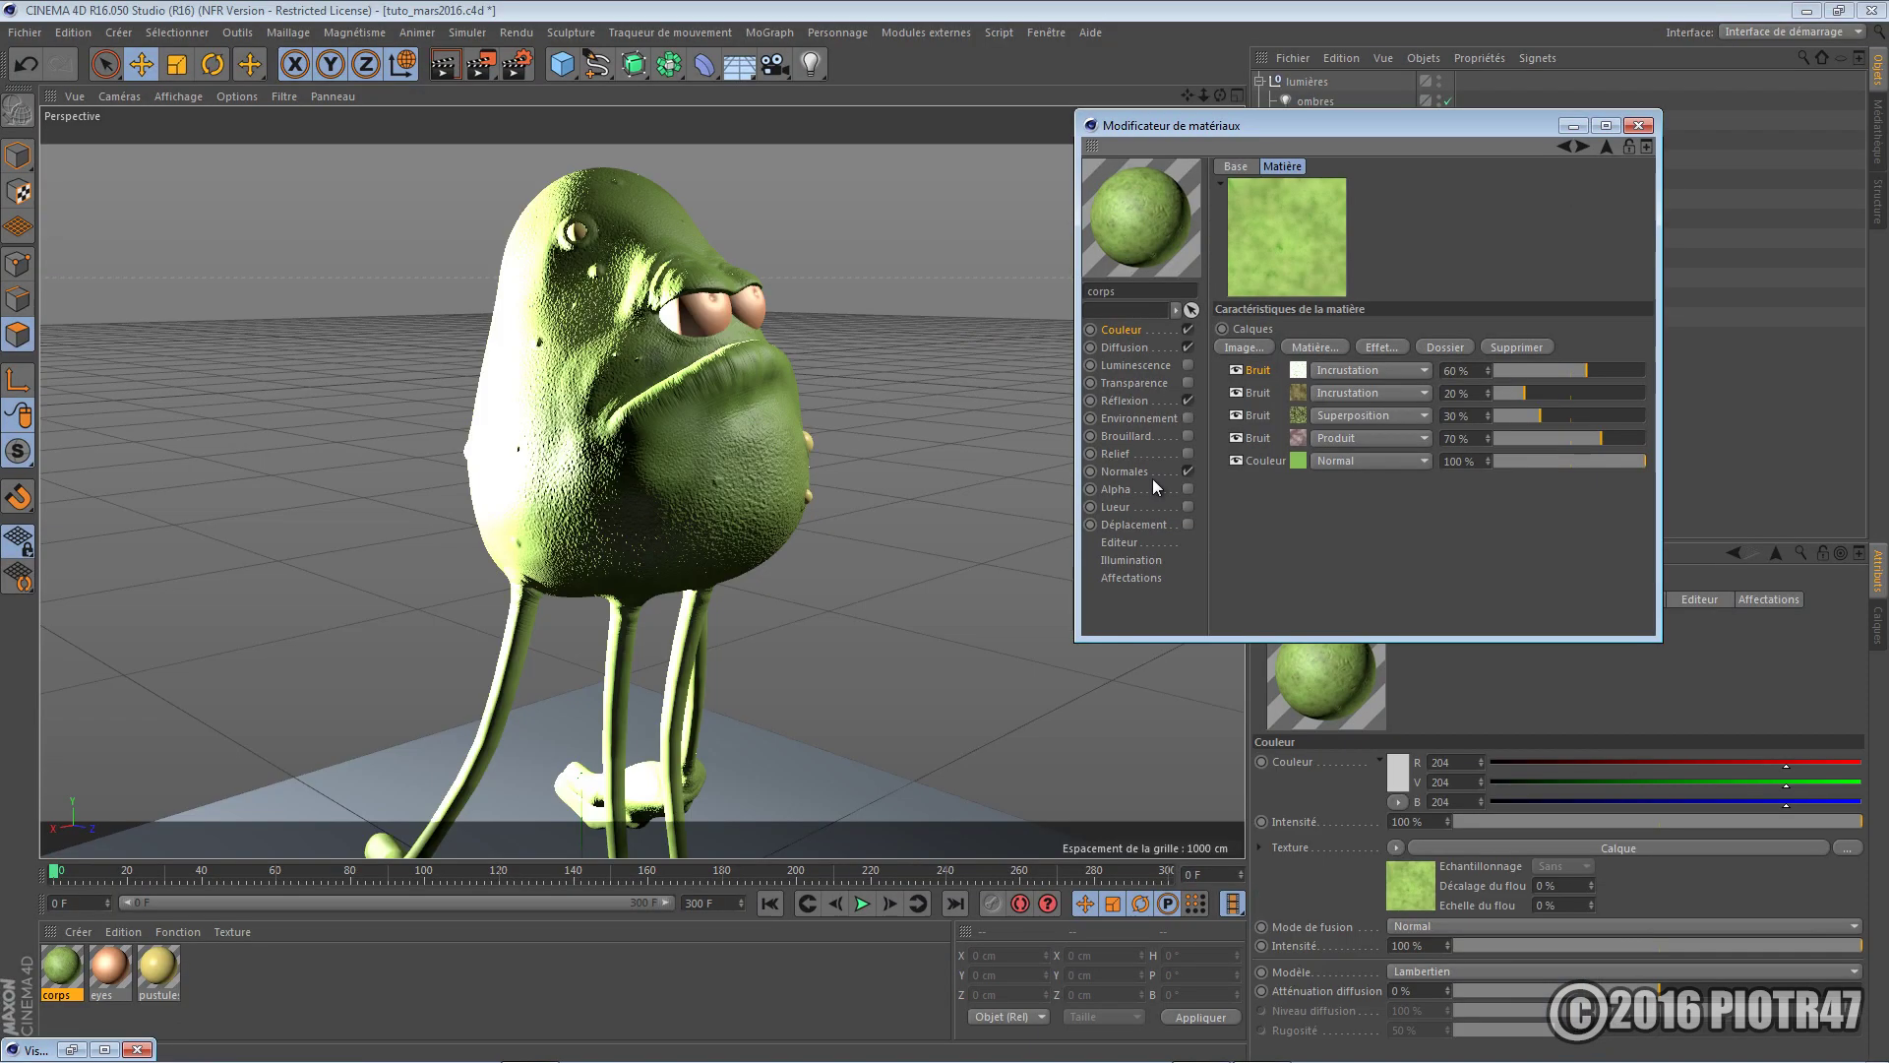
Re-enable the corps material's Luminescence channel and review the layer list of the Couleur channel's Calque texture
click(1188, 365)
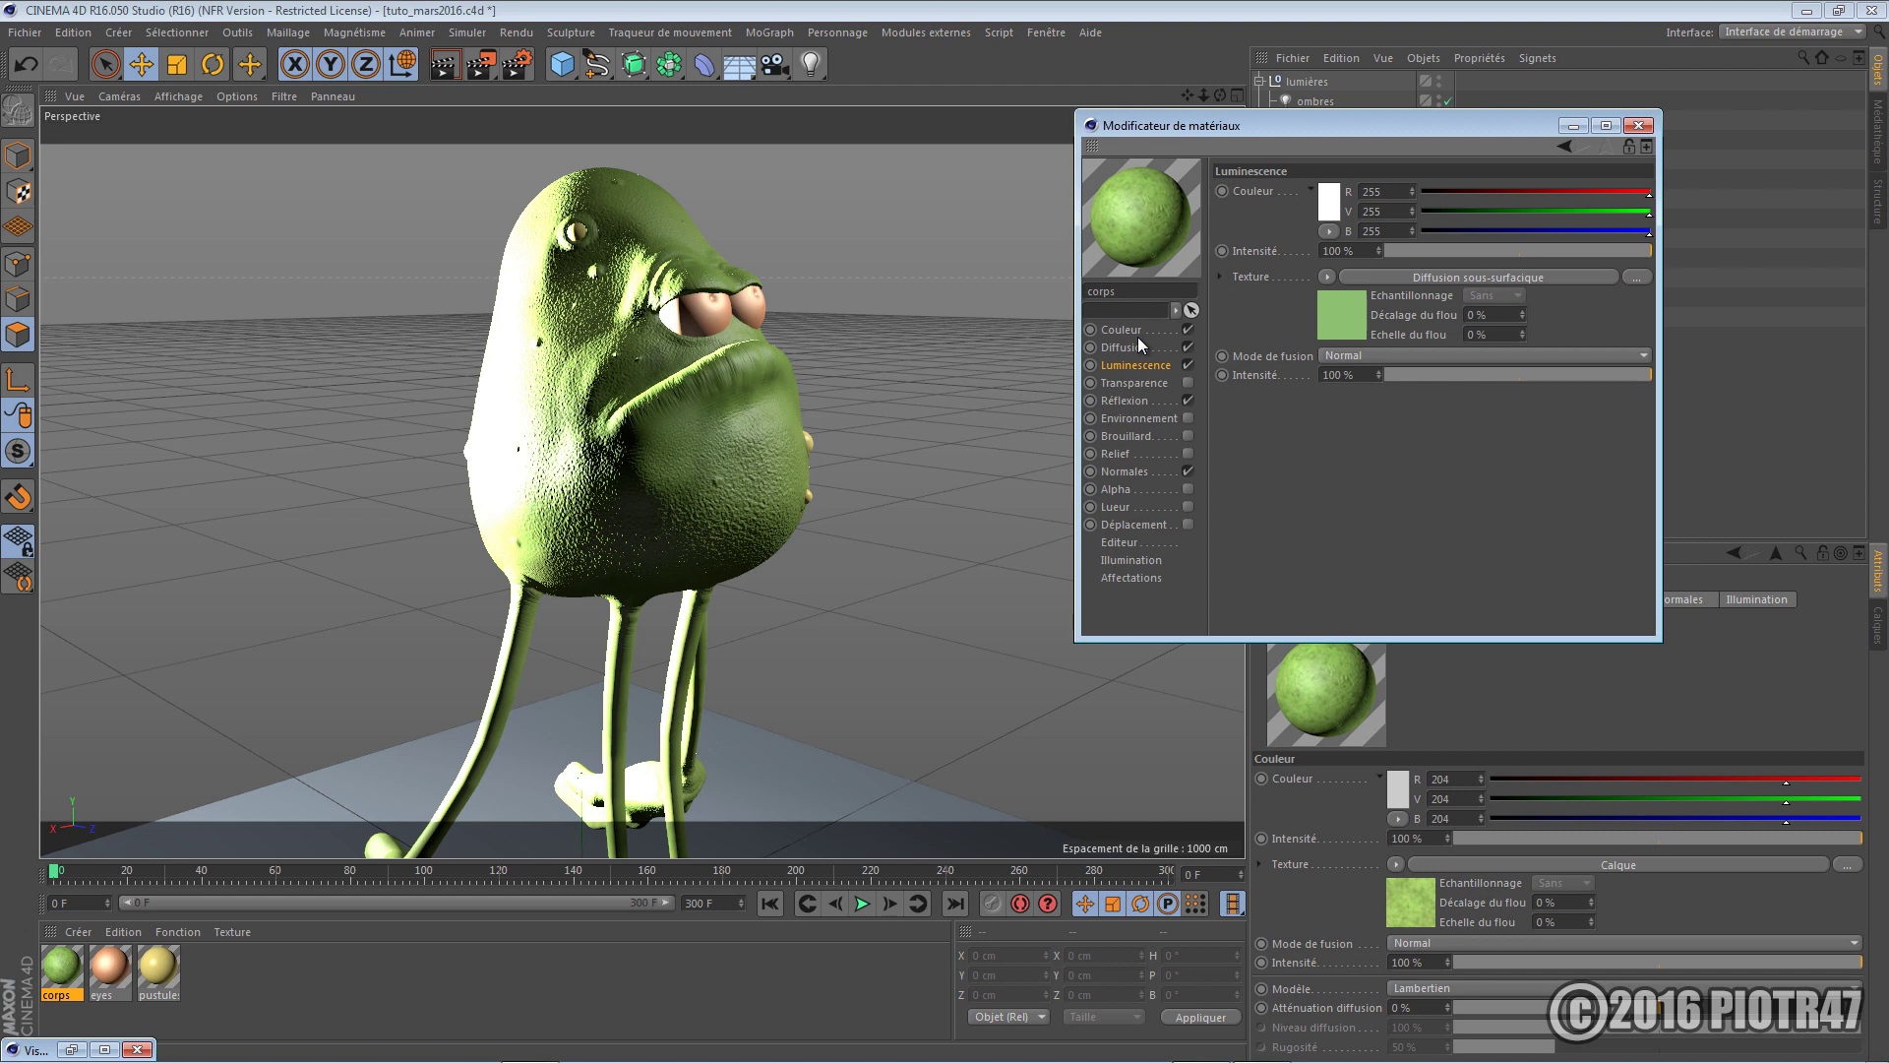
click(1138, 334)
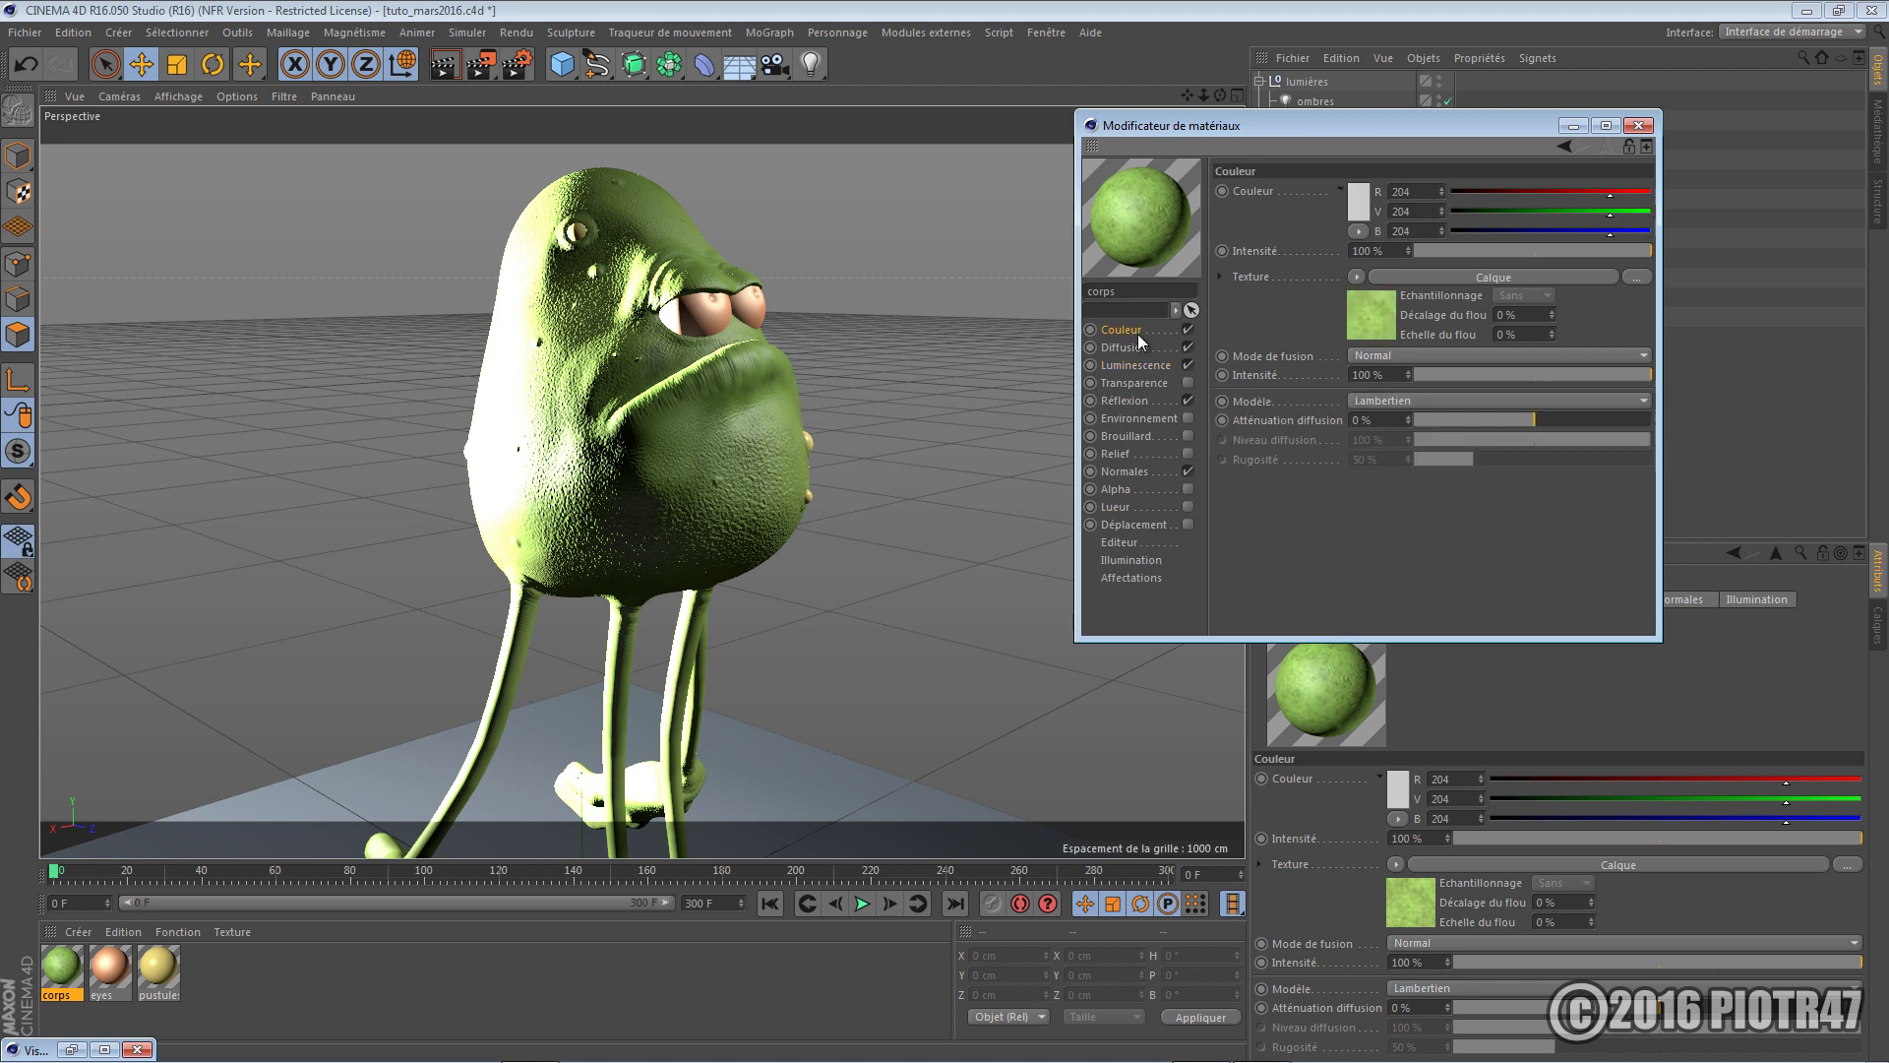
click(1376, 311)
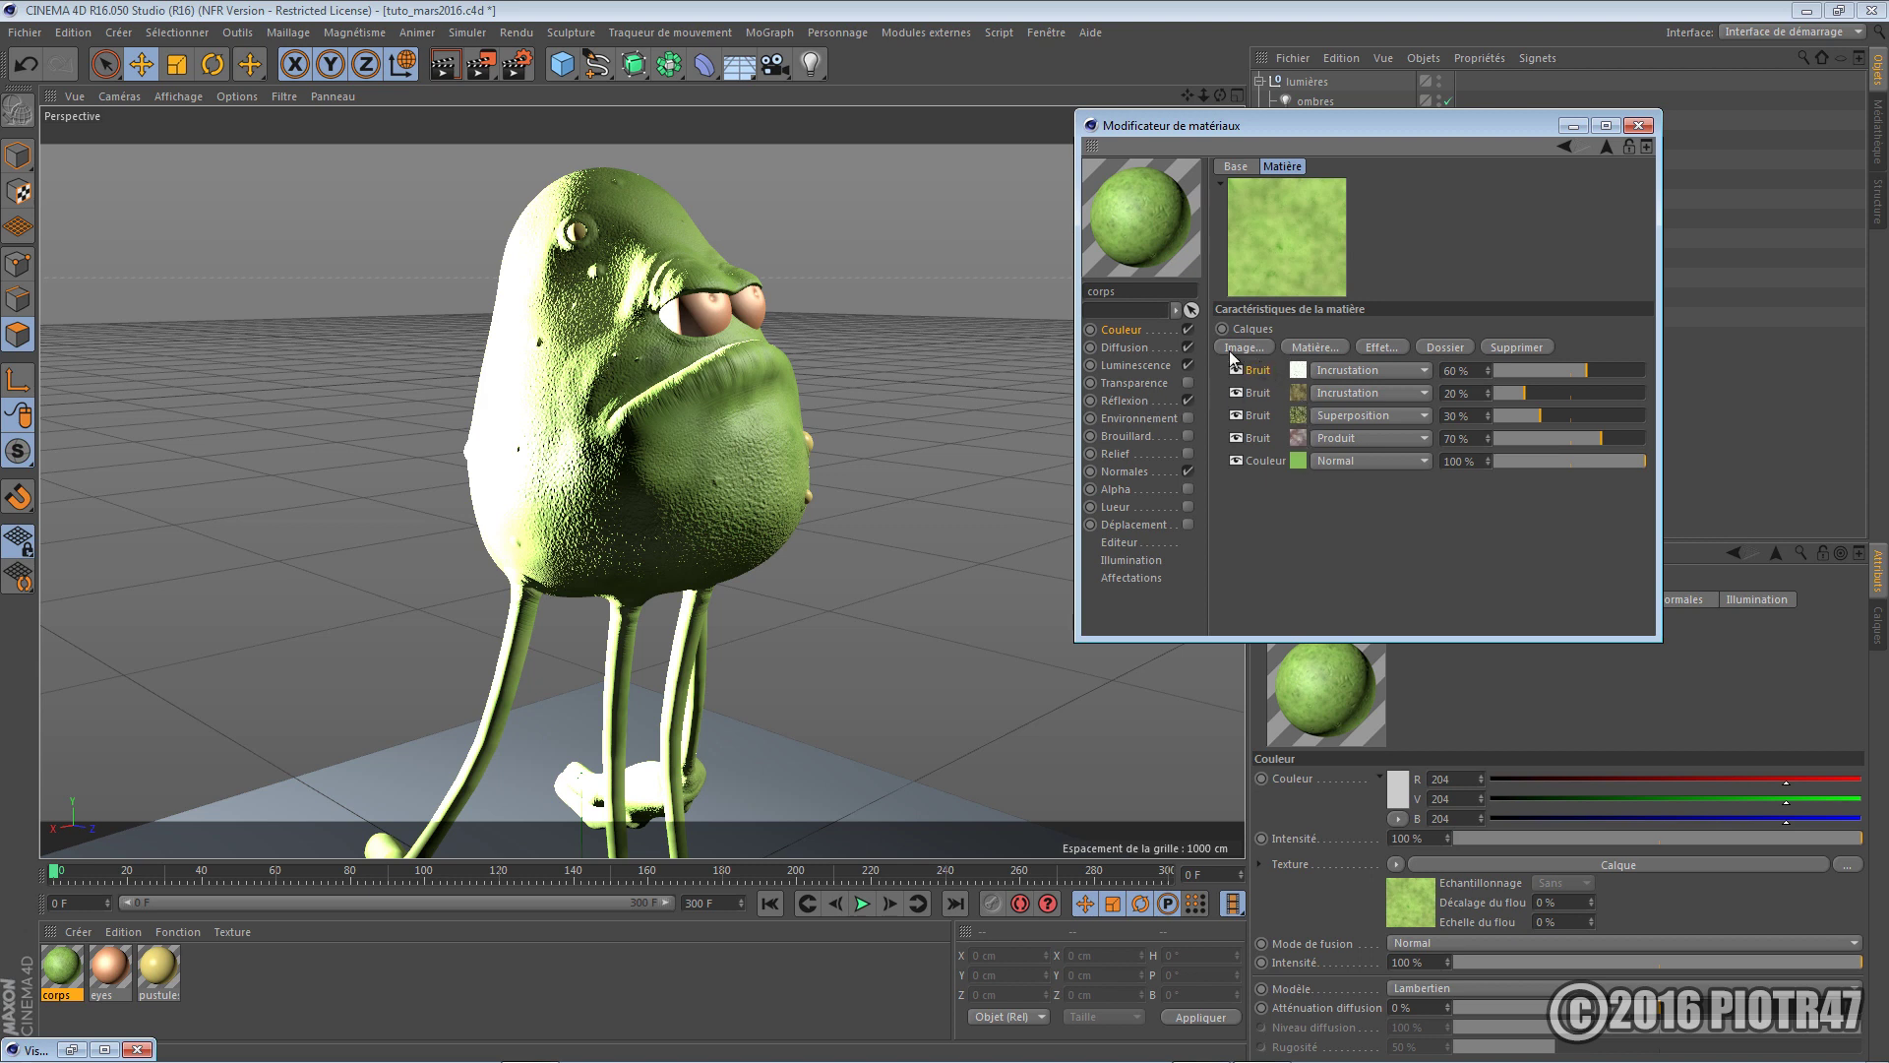
click(1569, 148)
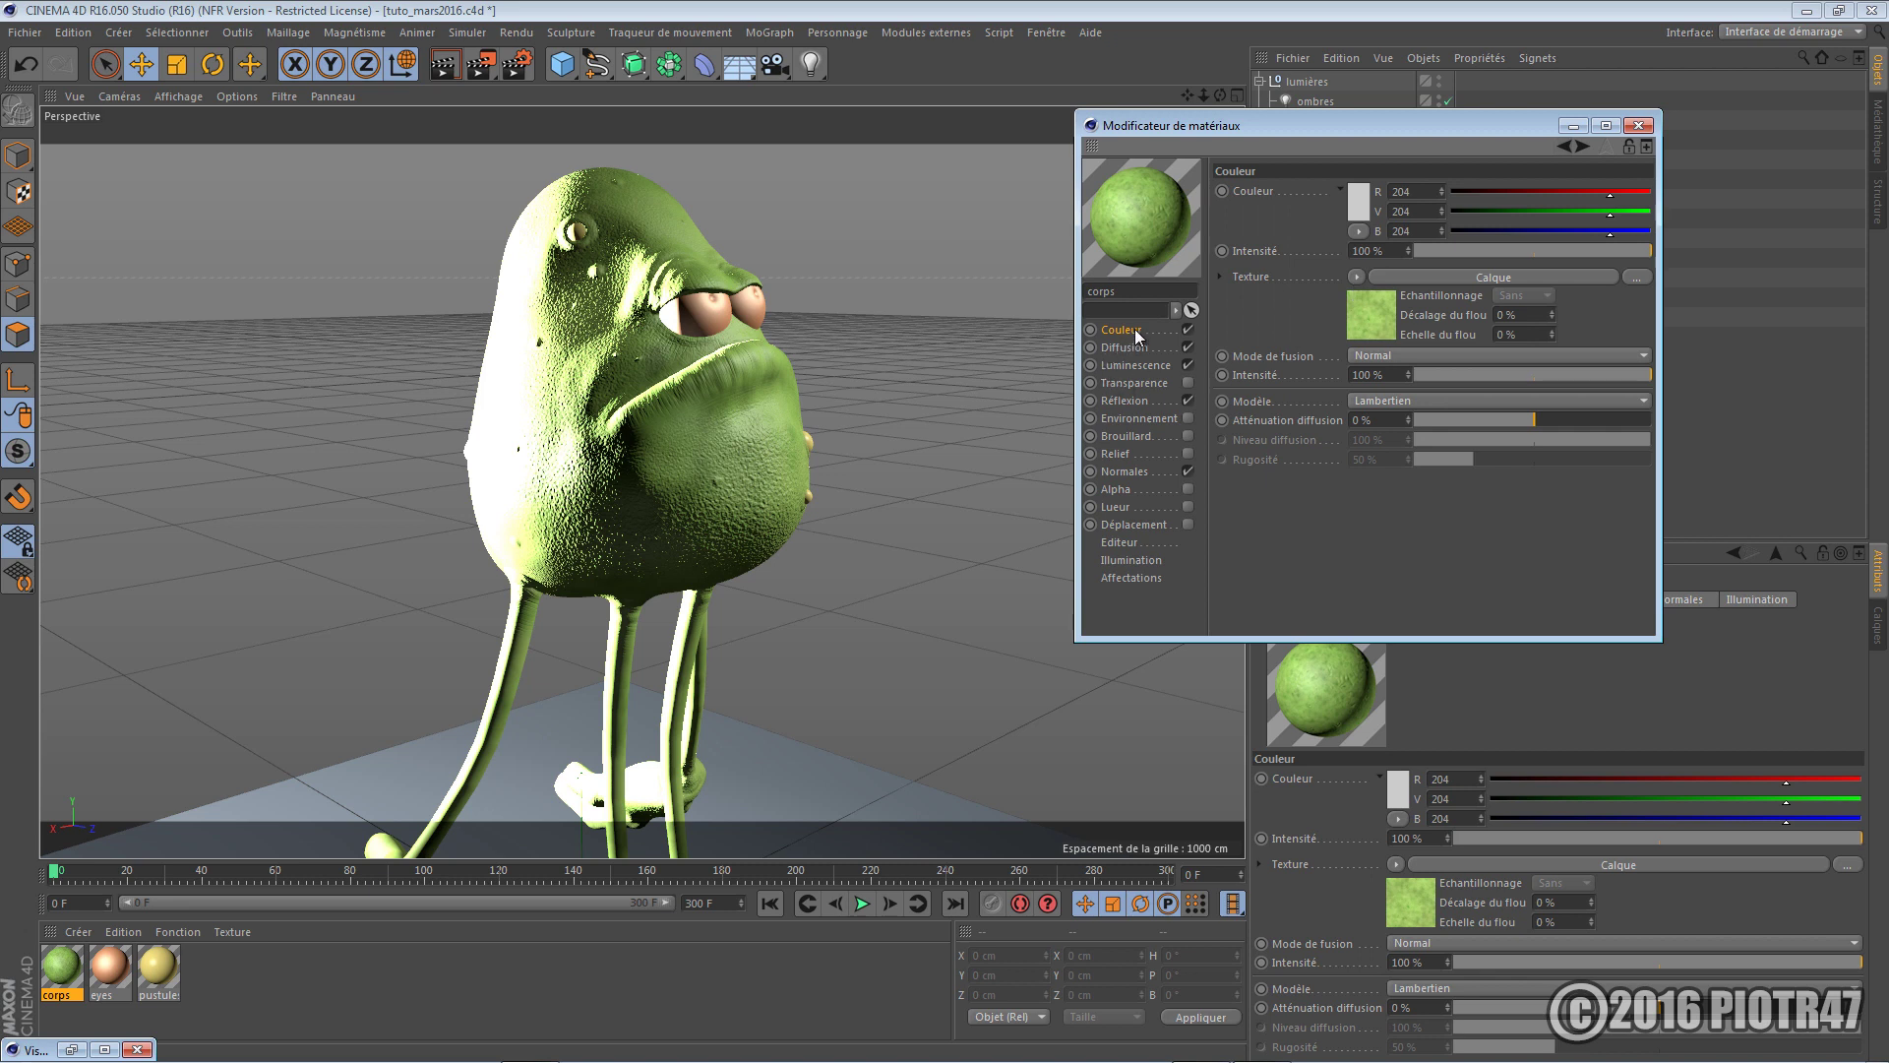
Close the corps material editor and set the render output size to 3840 x 2160 pixels
click(1640, 125)
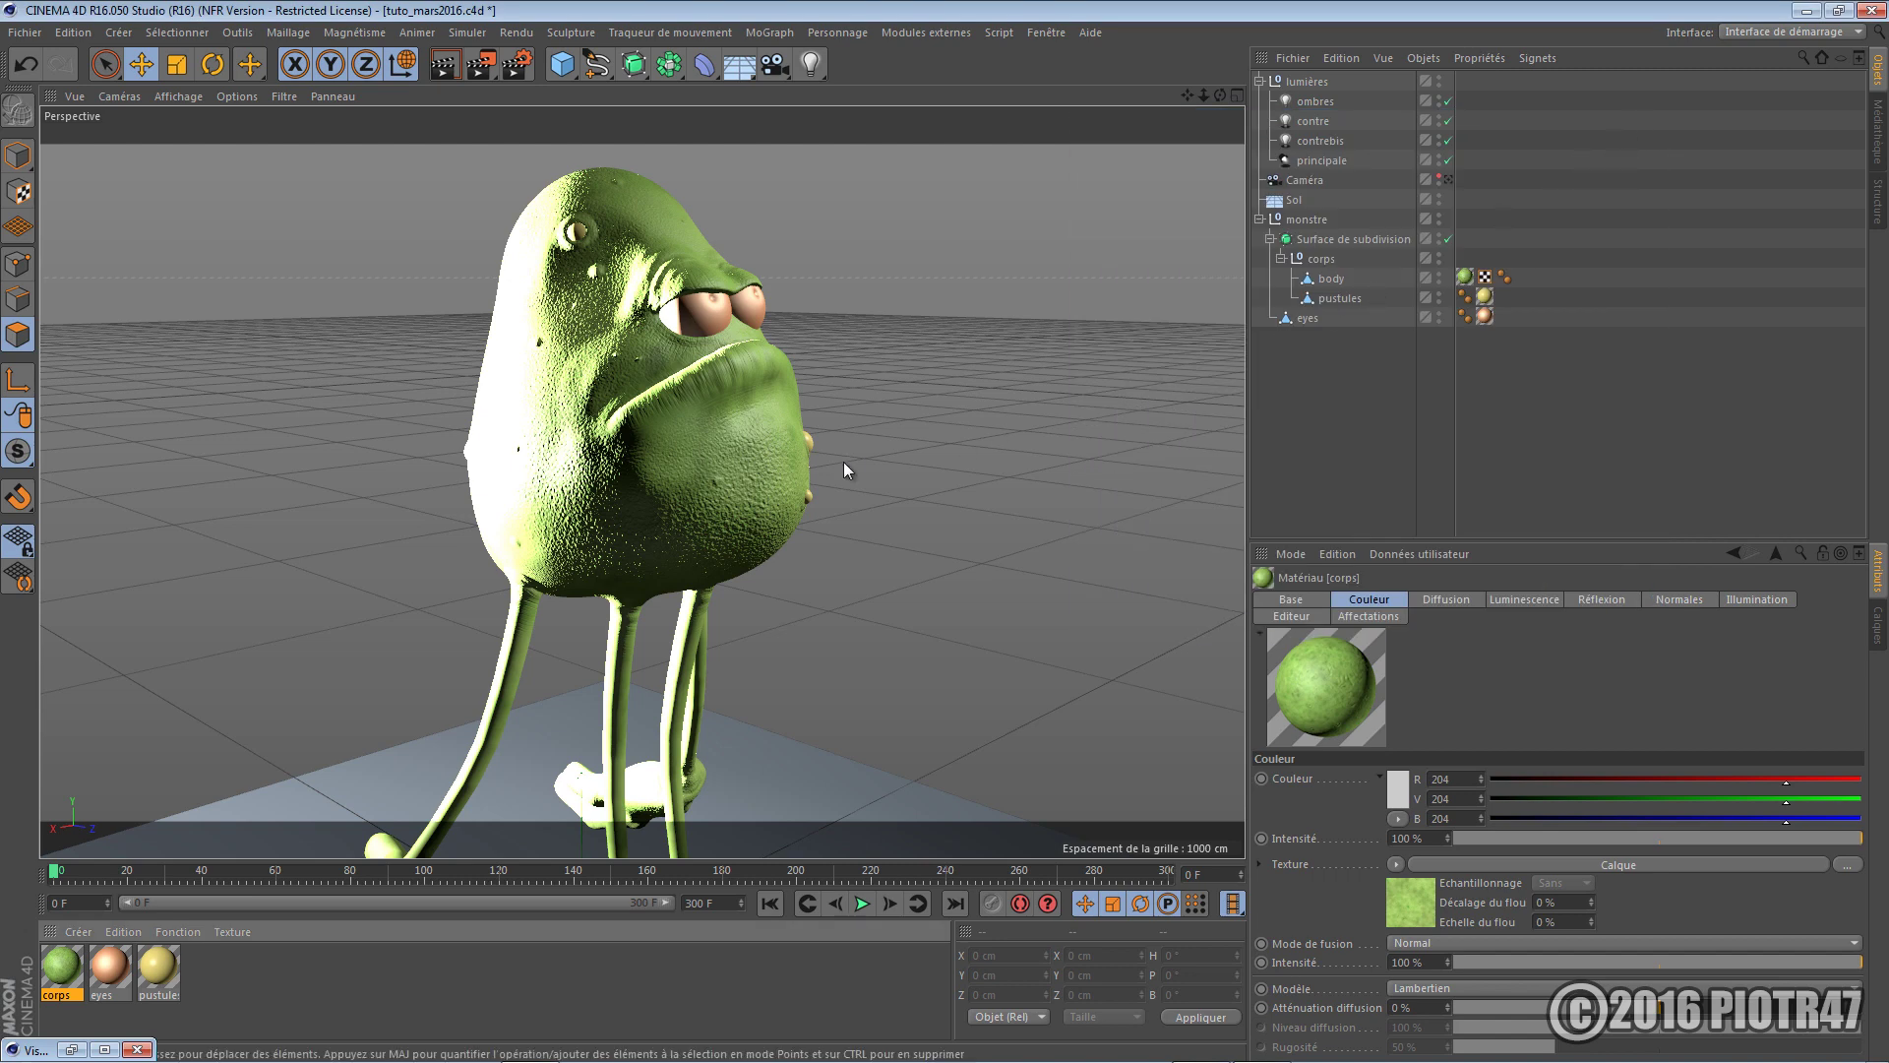
click(526, 67)
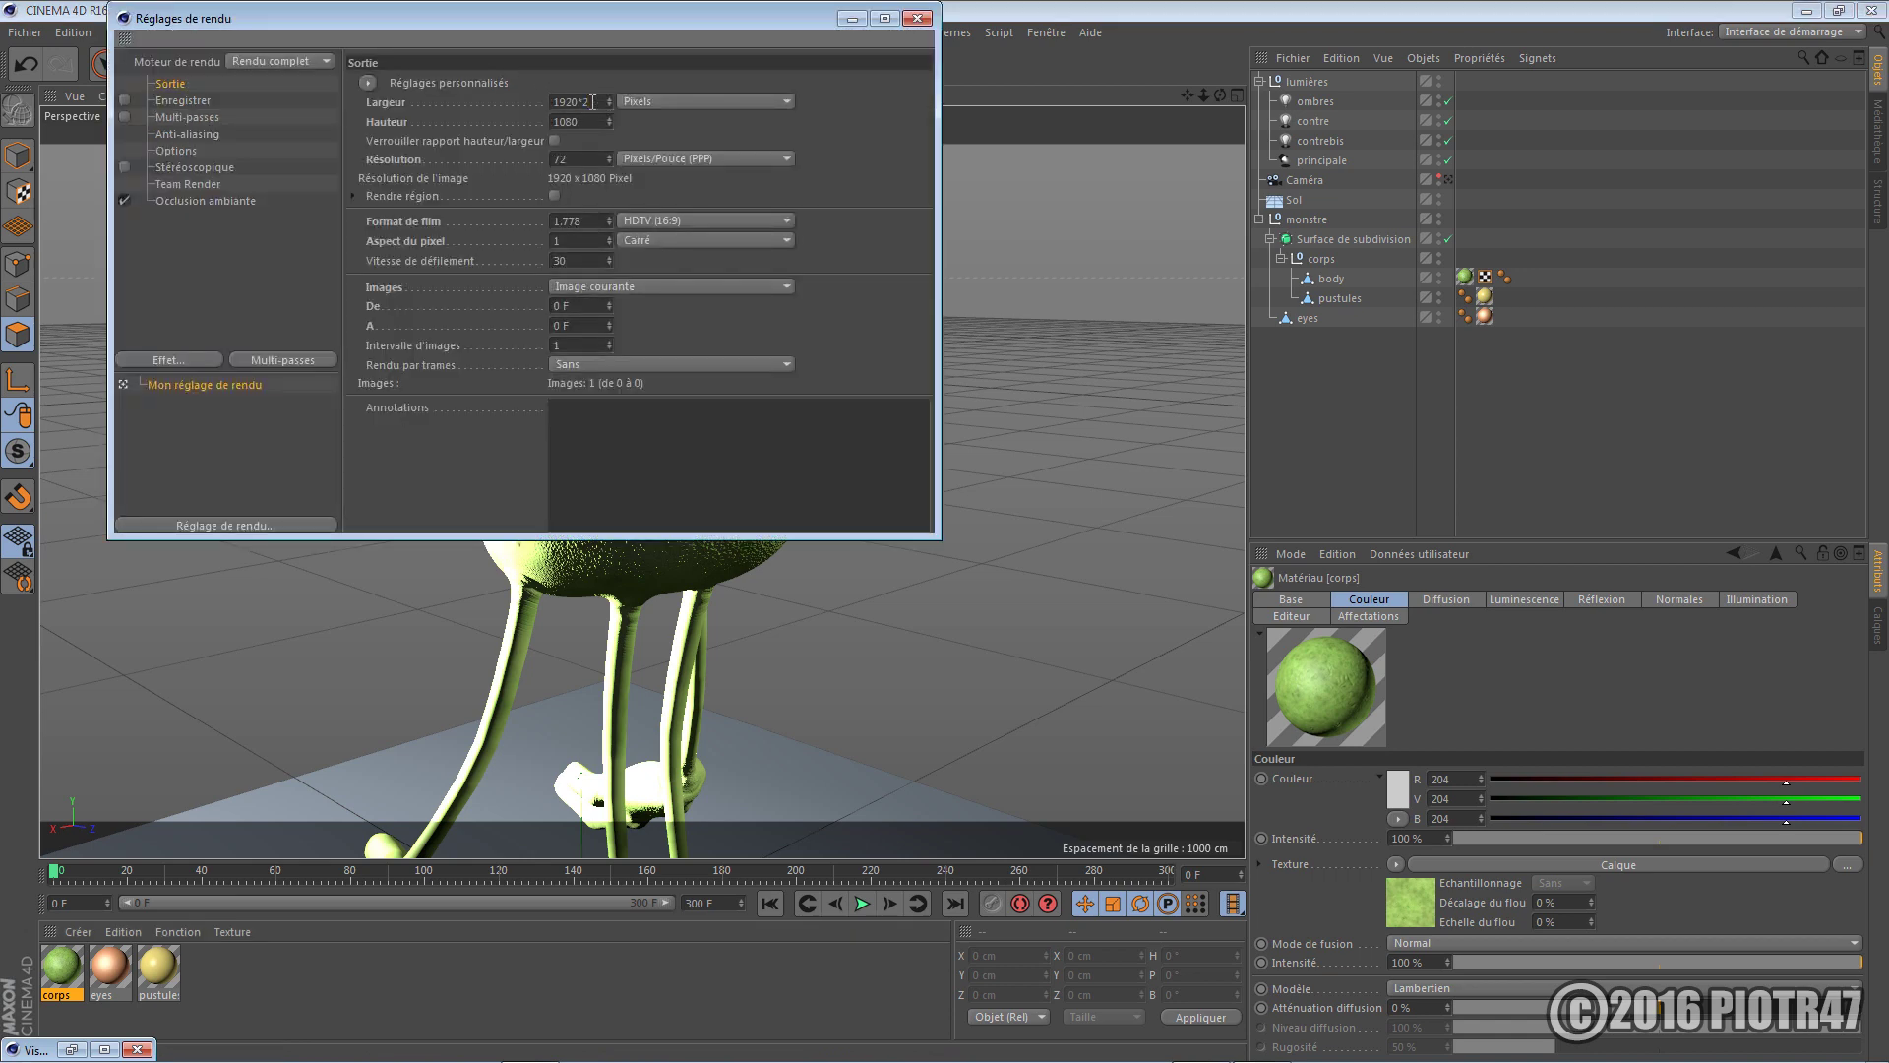
key(Return)
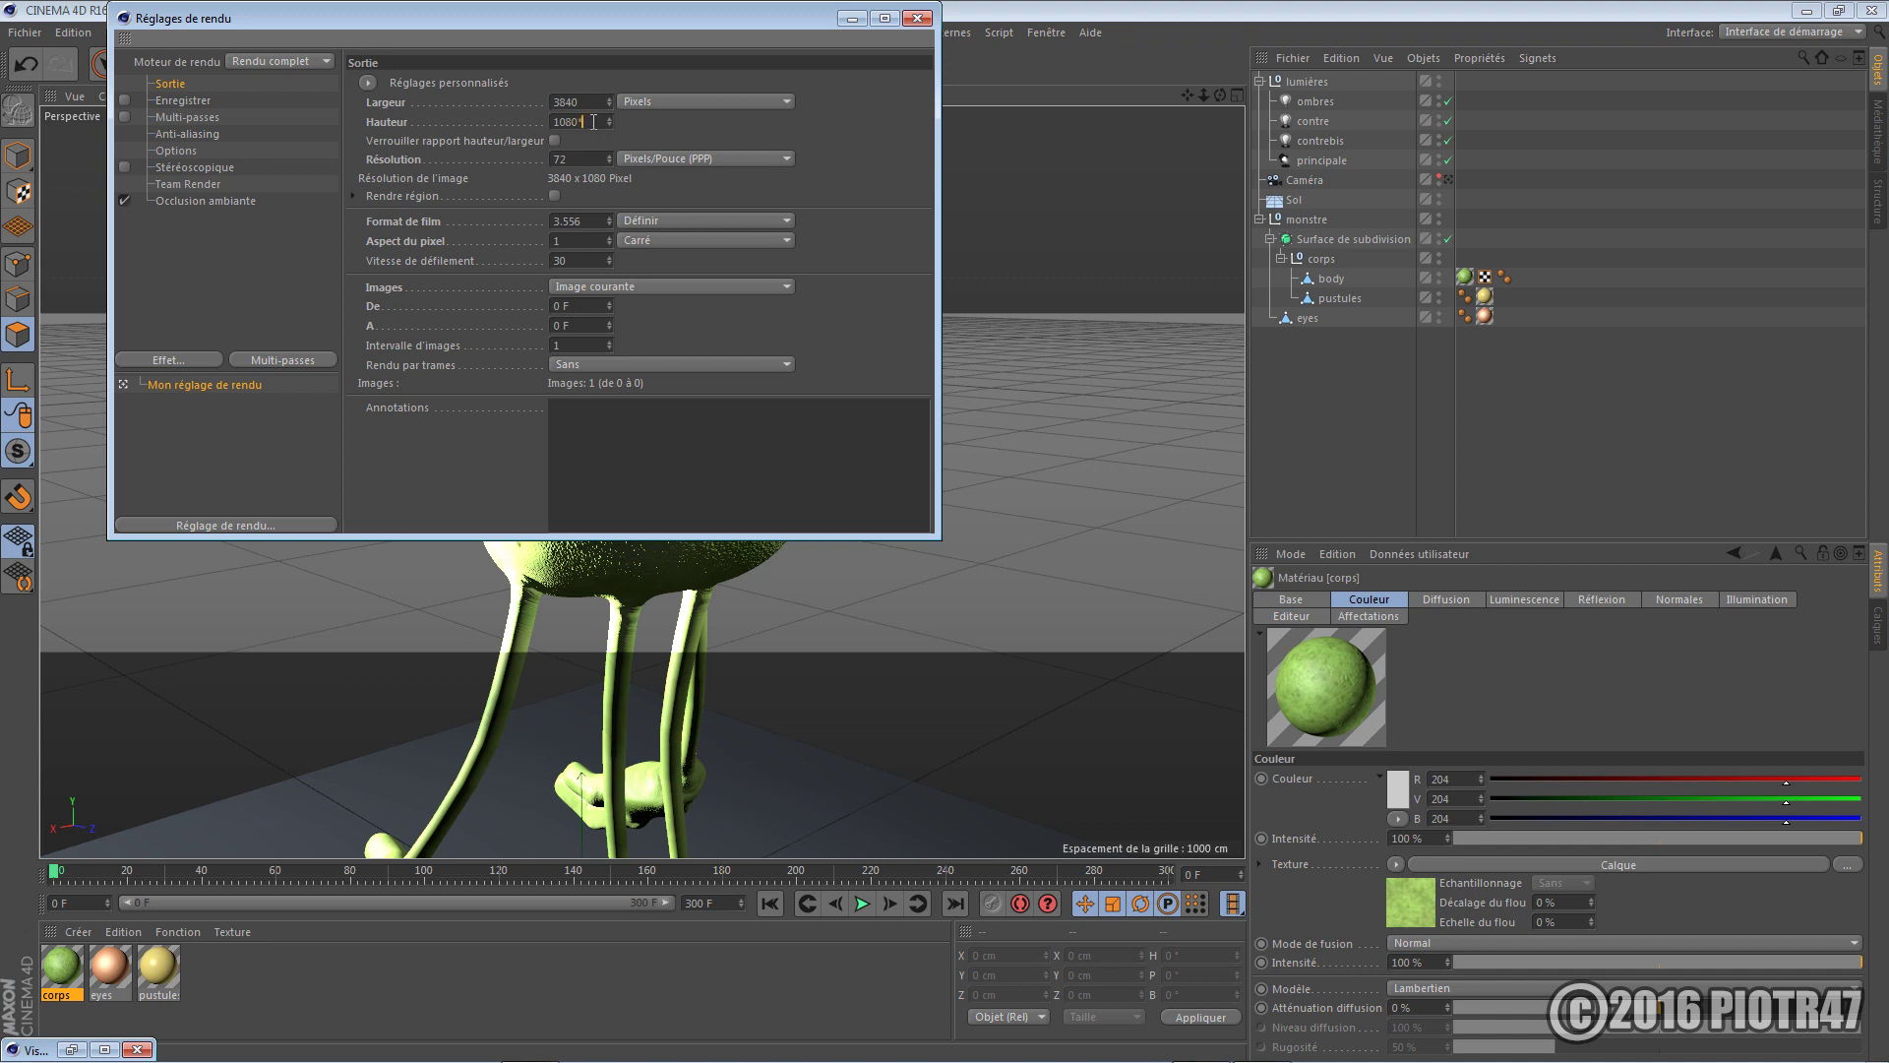
key(Return)
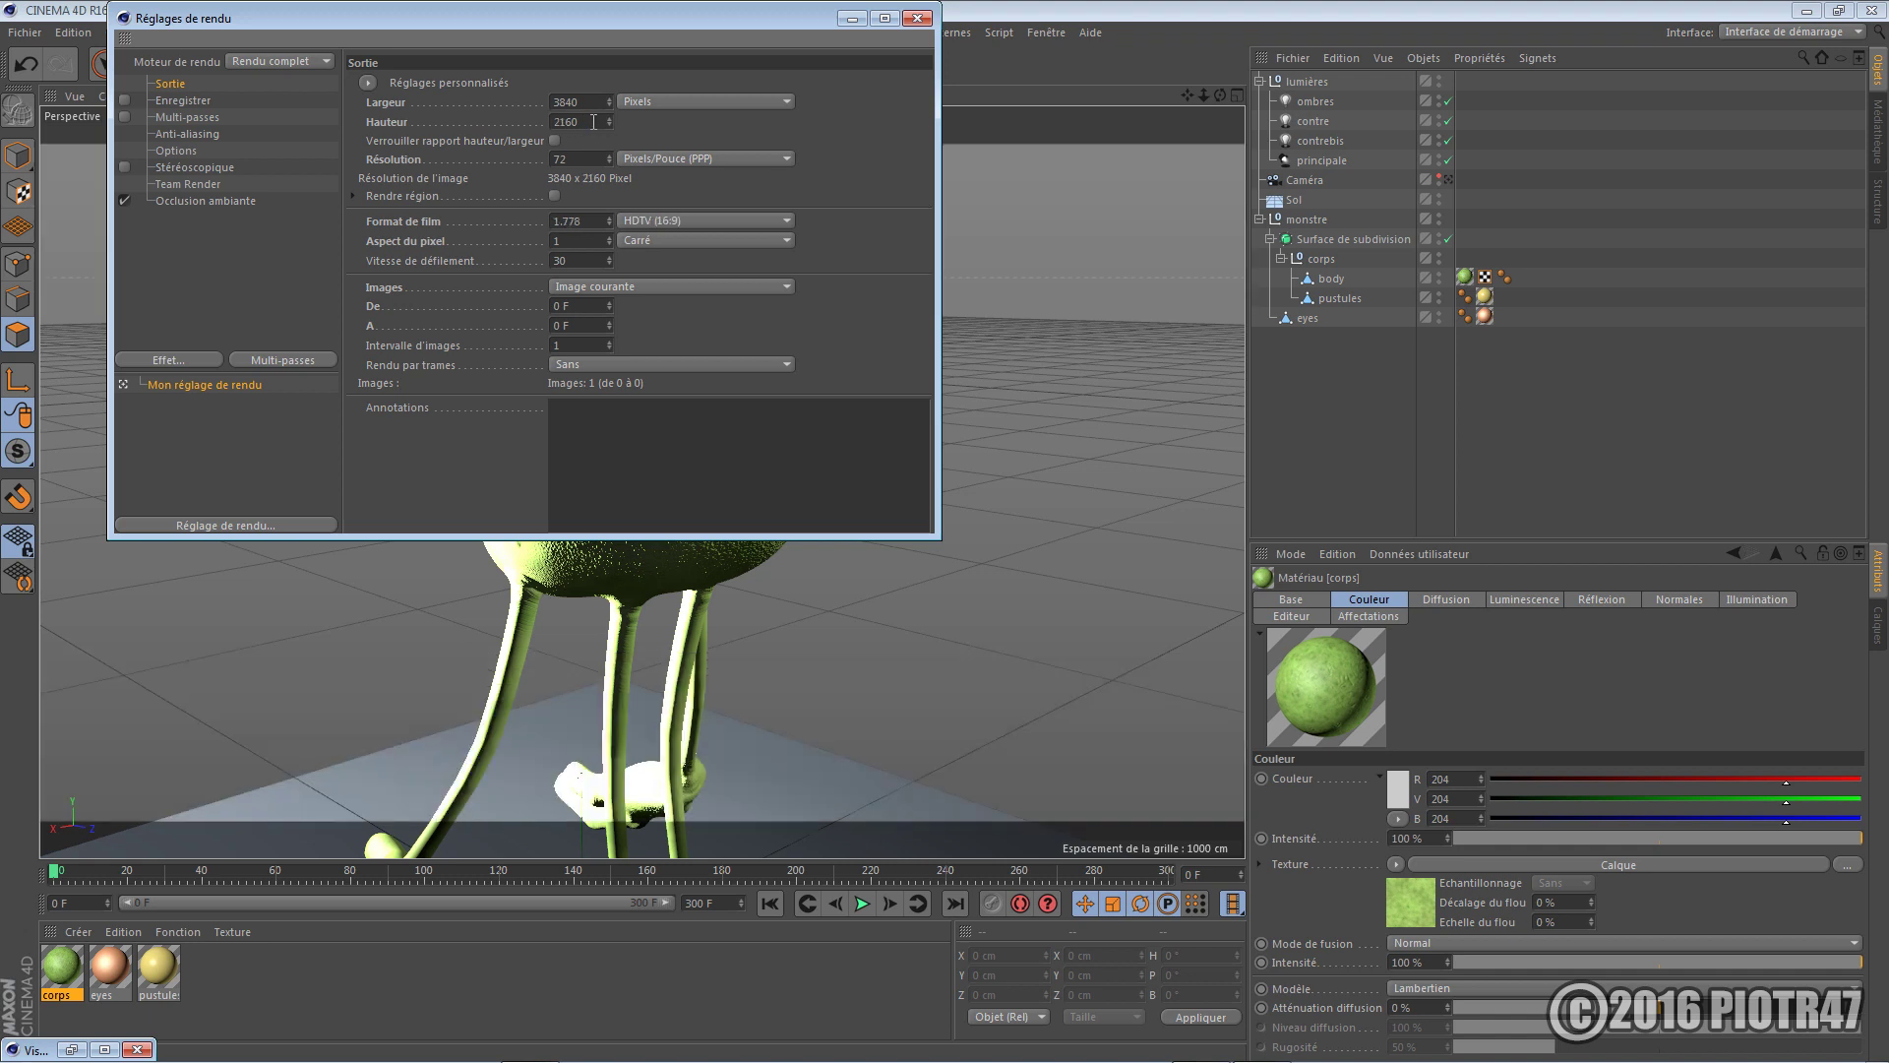
click(917, 18)
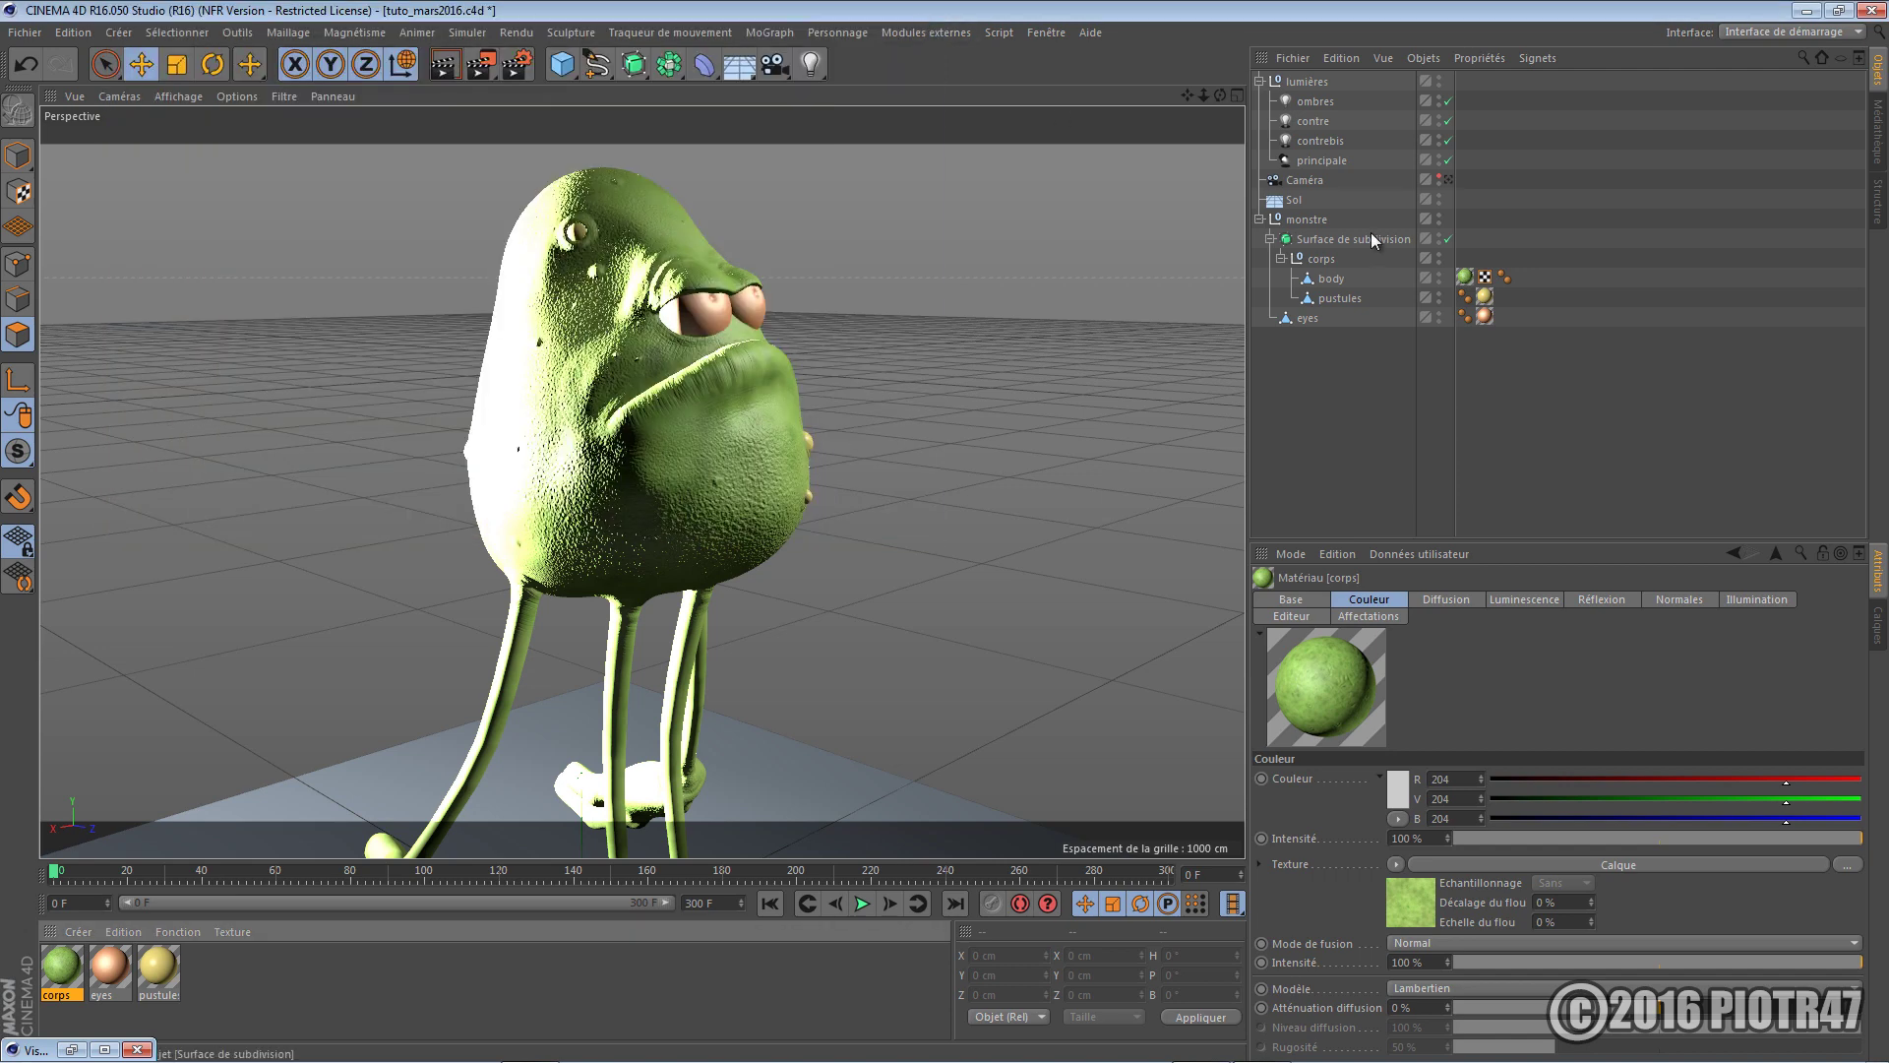
Look through the scene's Caméra object and render the full monster at the new output size
click(1449, 179)
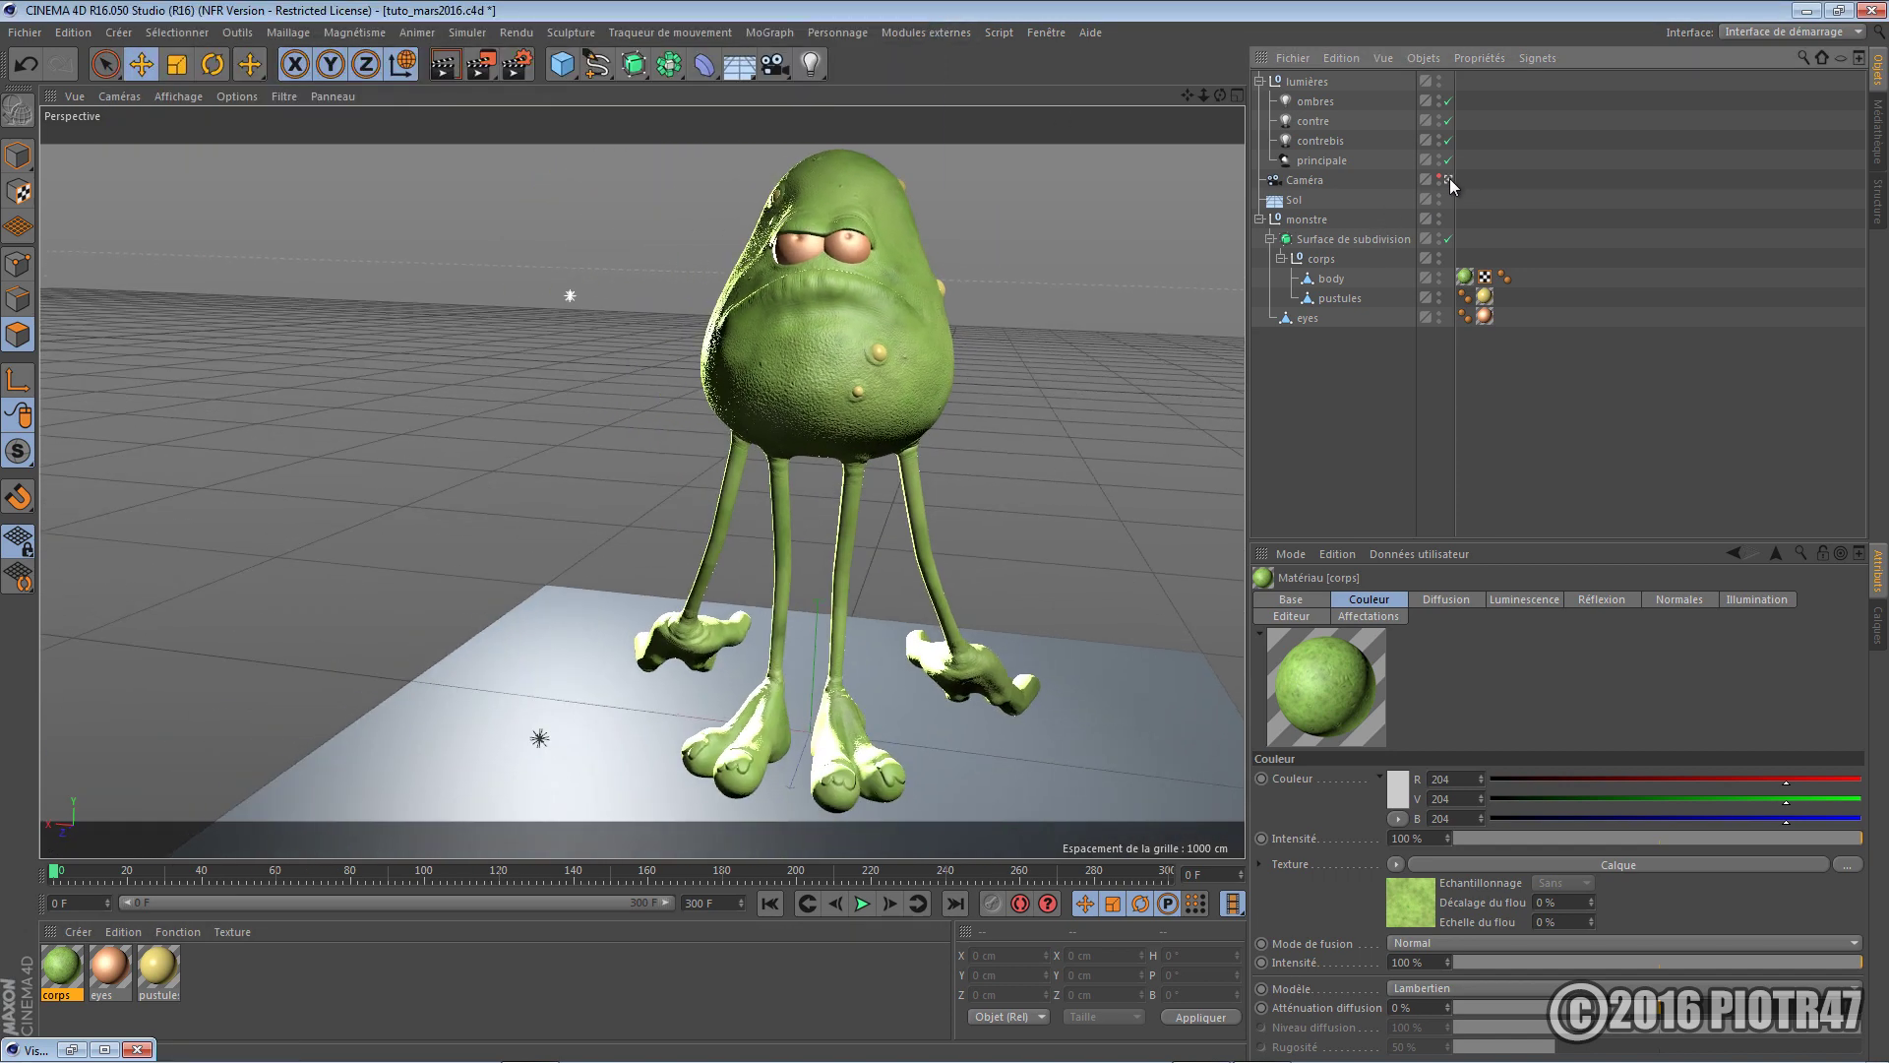
click(527, 68)
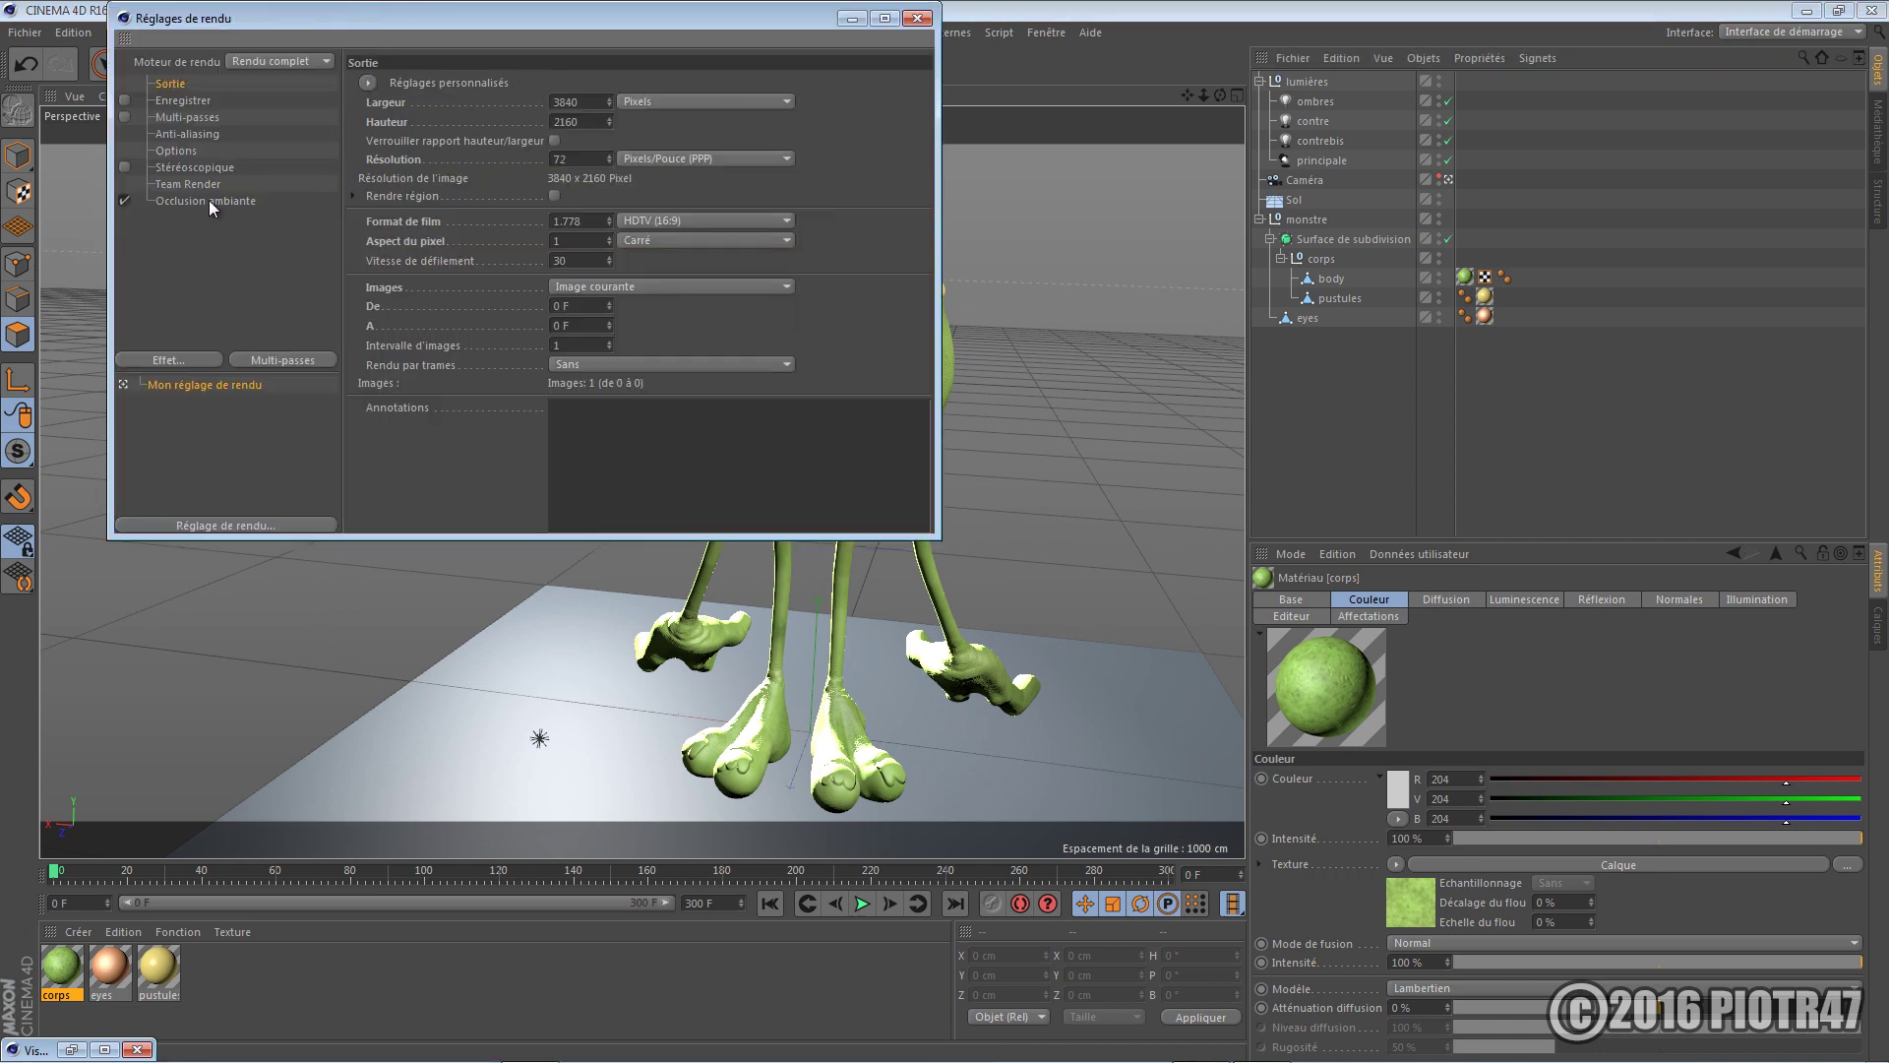
click(917, 18)
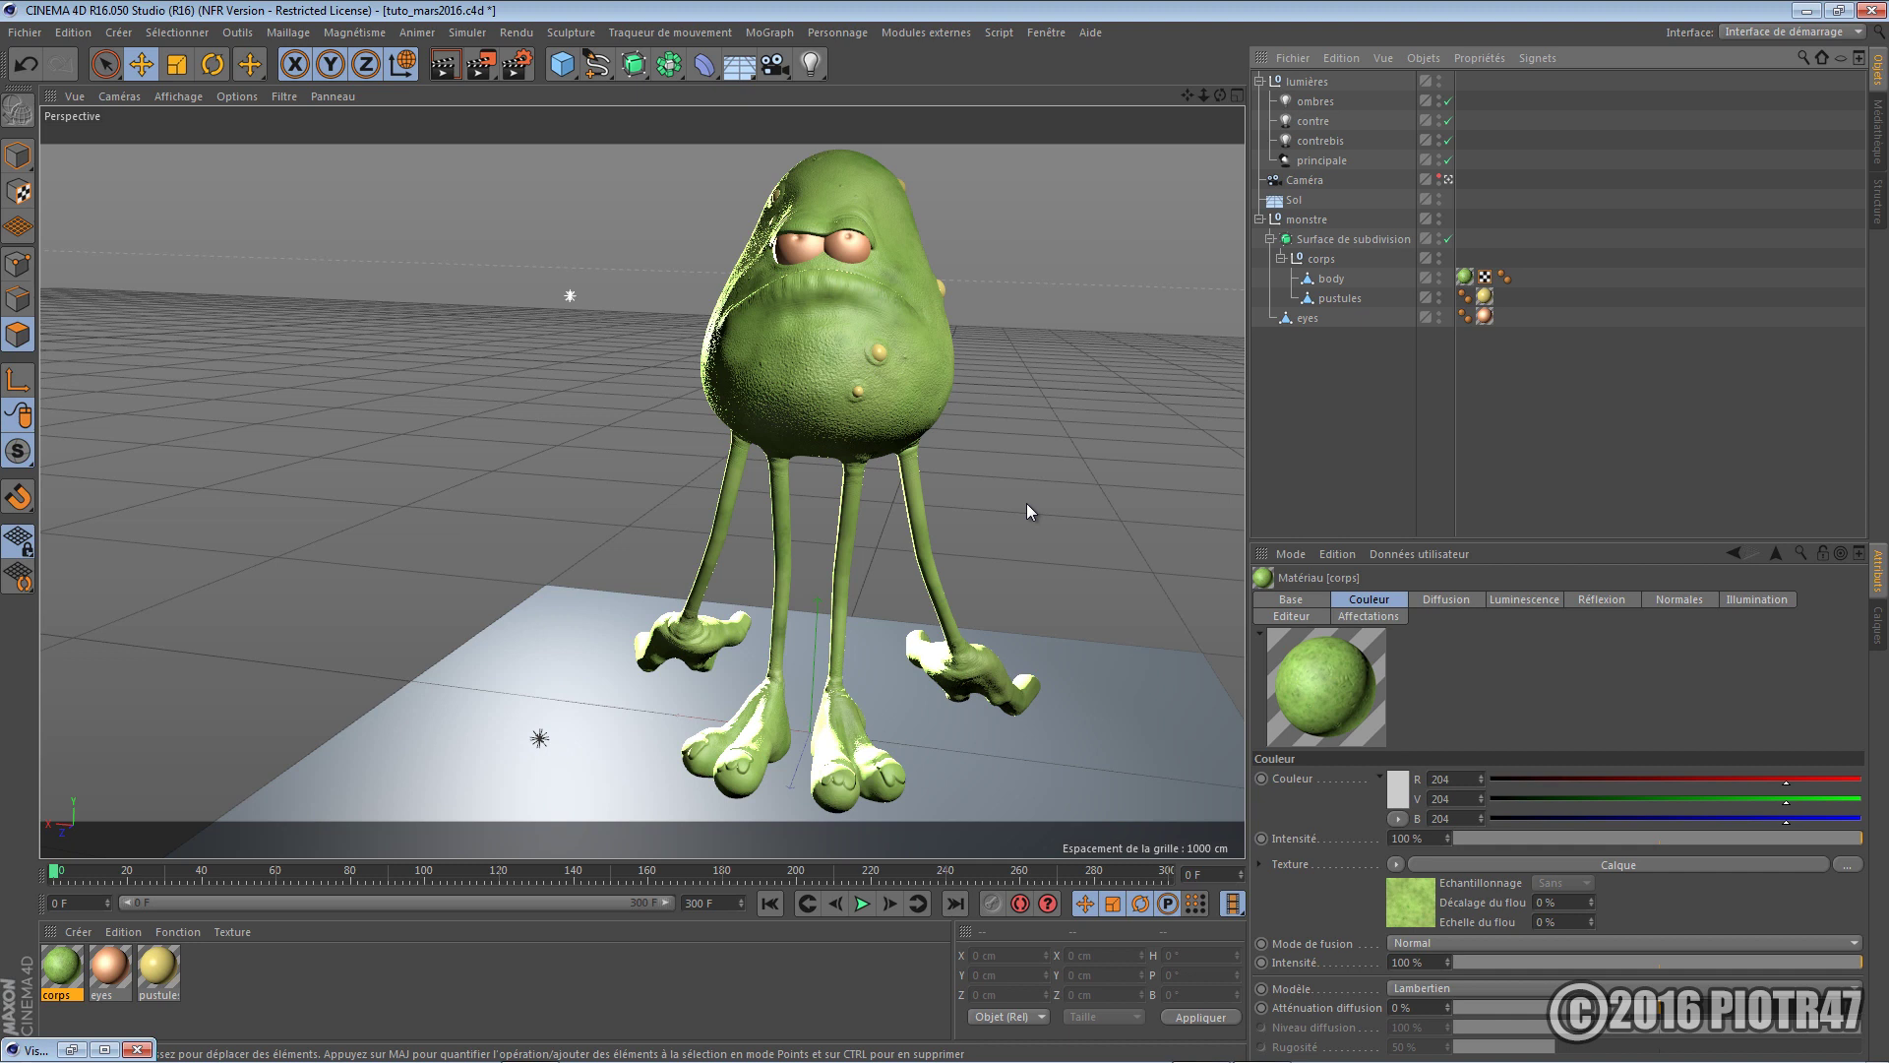
key(shift+r)
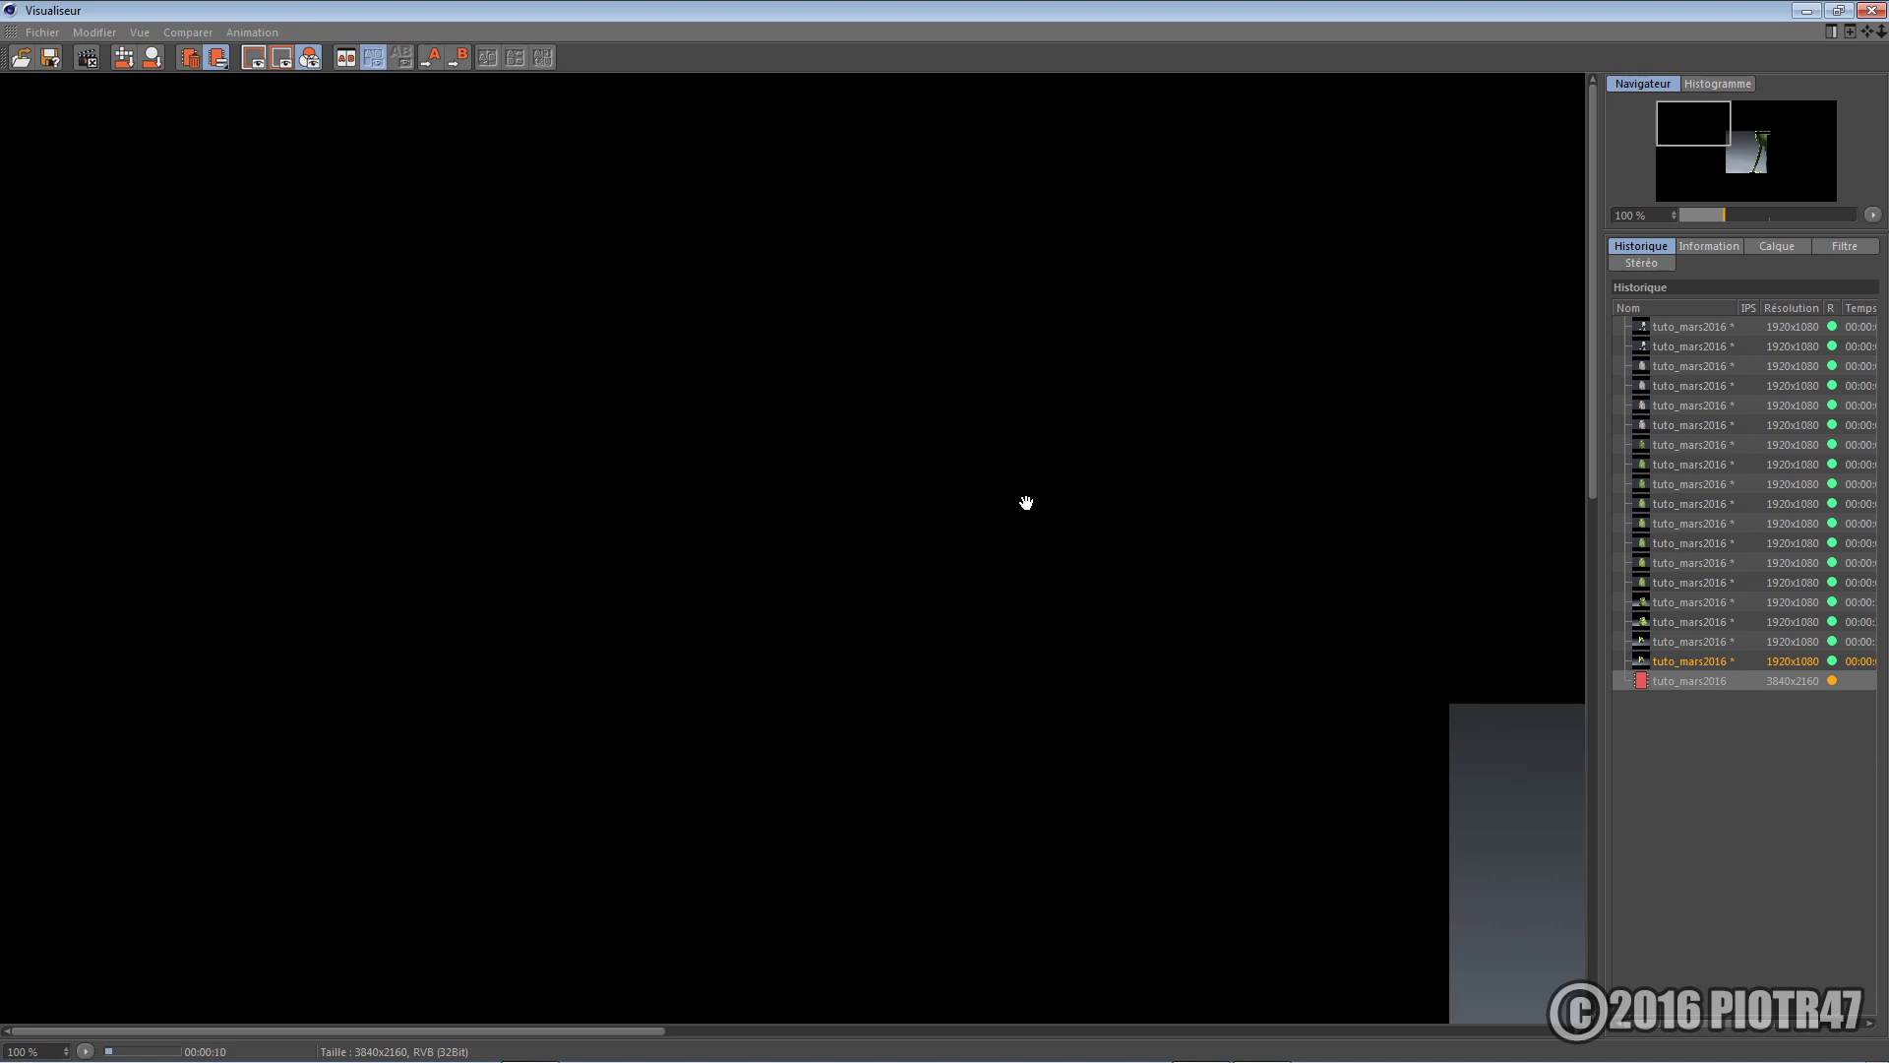
Examine the bumpy skin on the monster's belly and face up close while the large render progresses
drag(1102, 873, 609, 558)
drag(1227, 725, 671, 657)
drag(1053, 664, 958, 711)
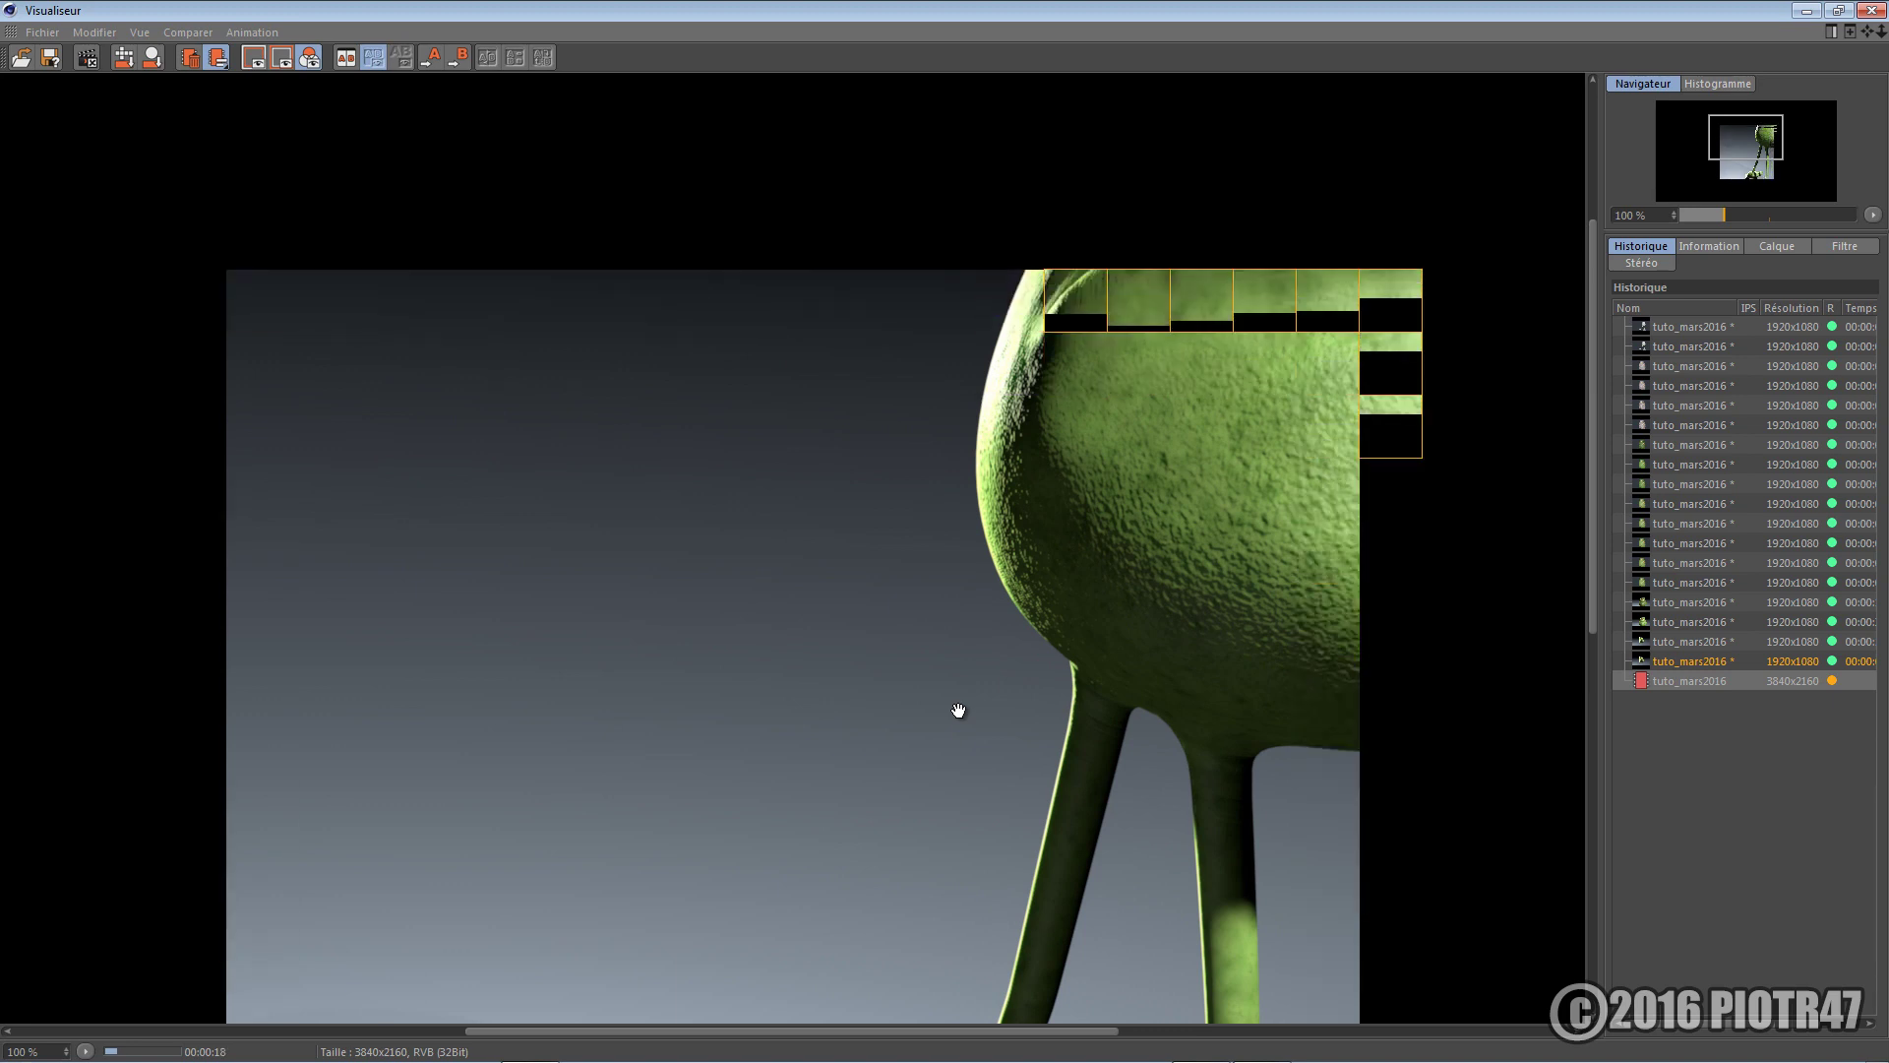
scroll(959, 711, down, 3)
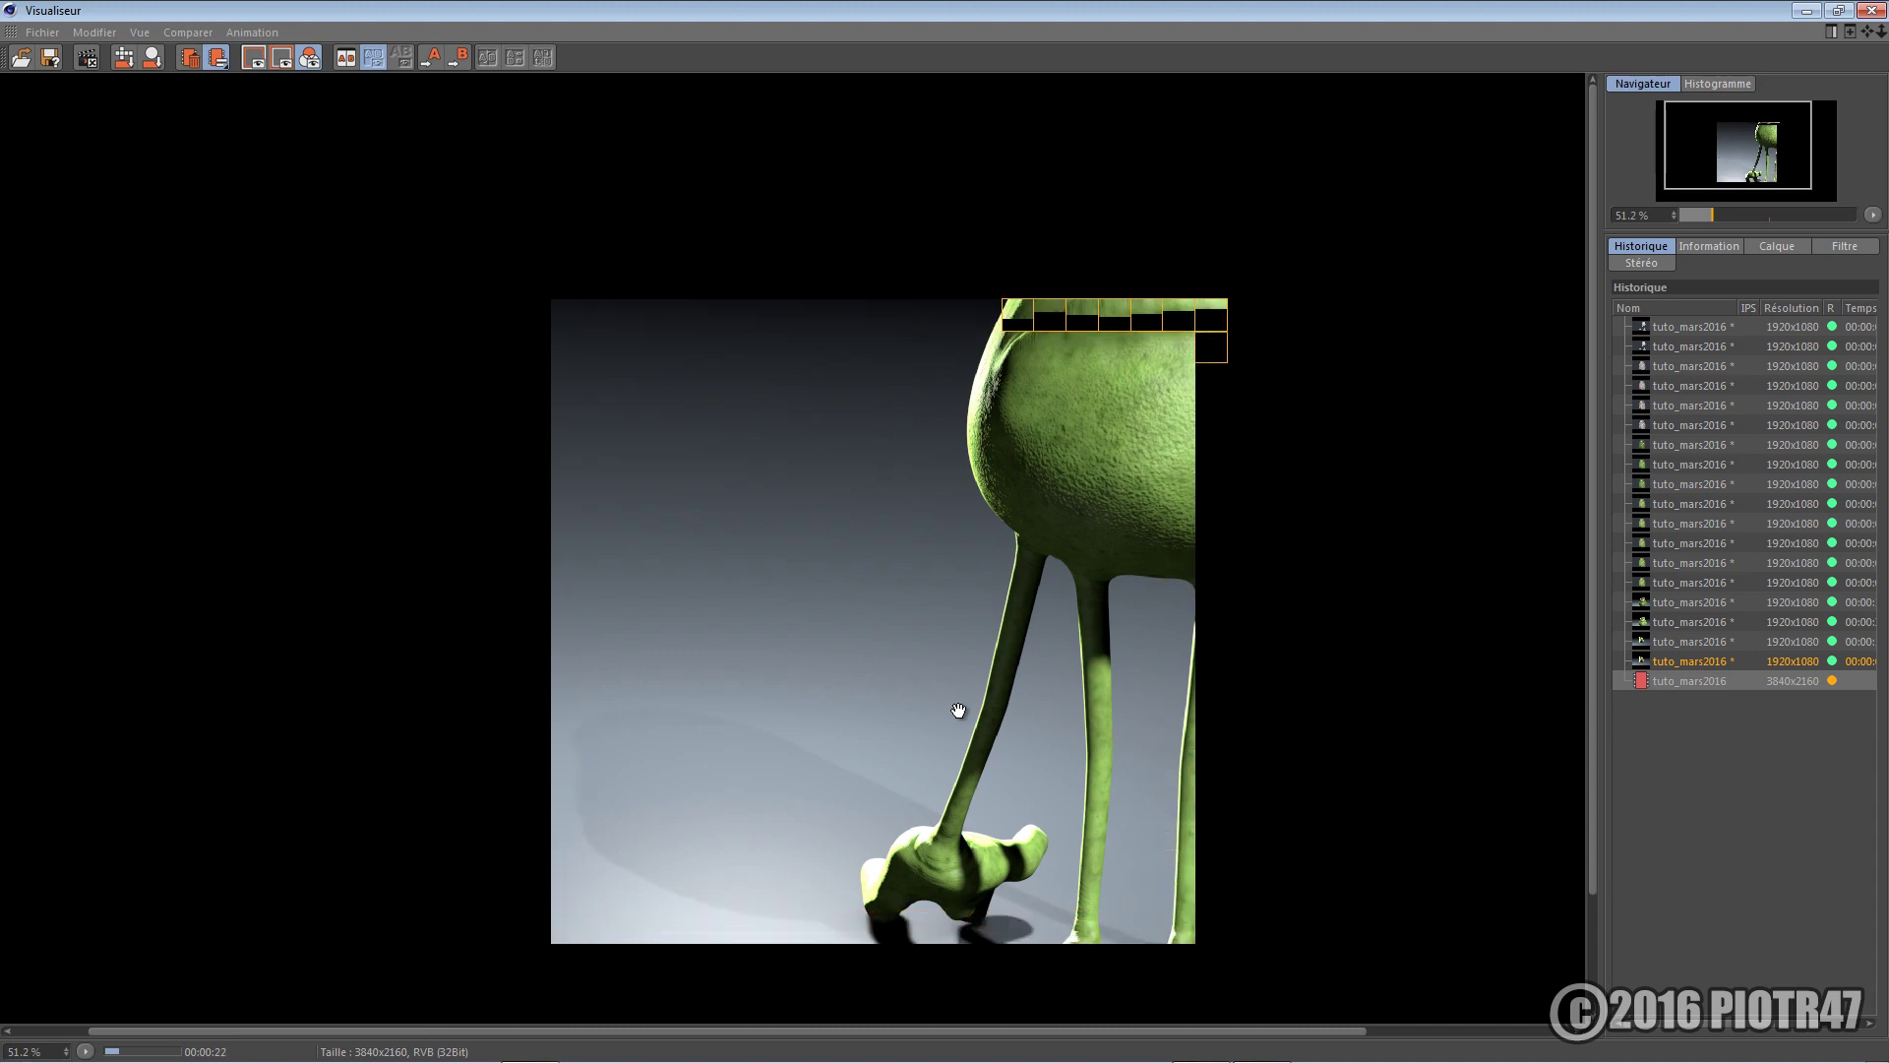
scroll(1075, 611, up, 1)
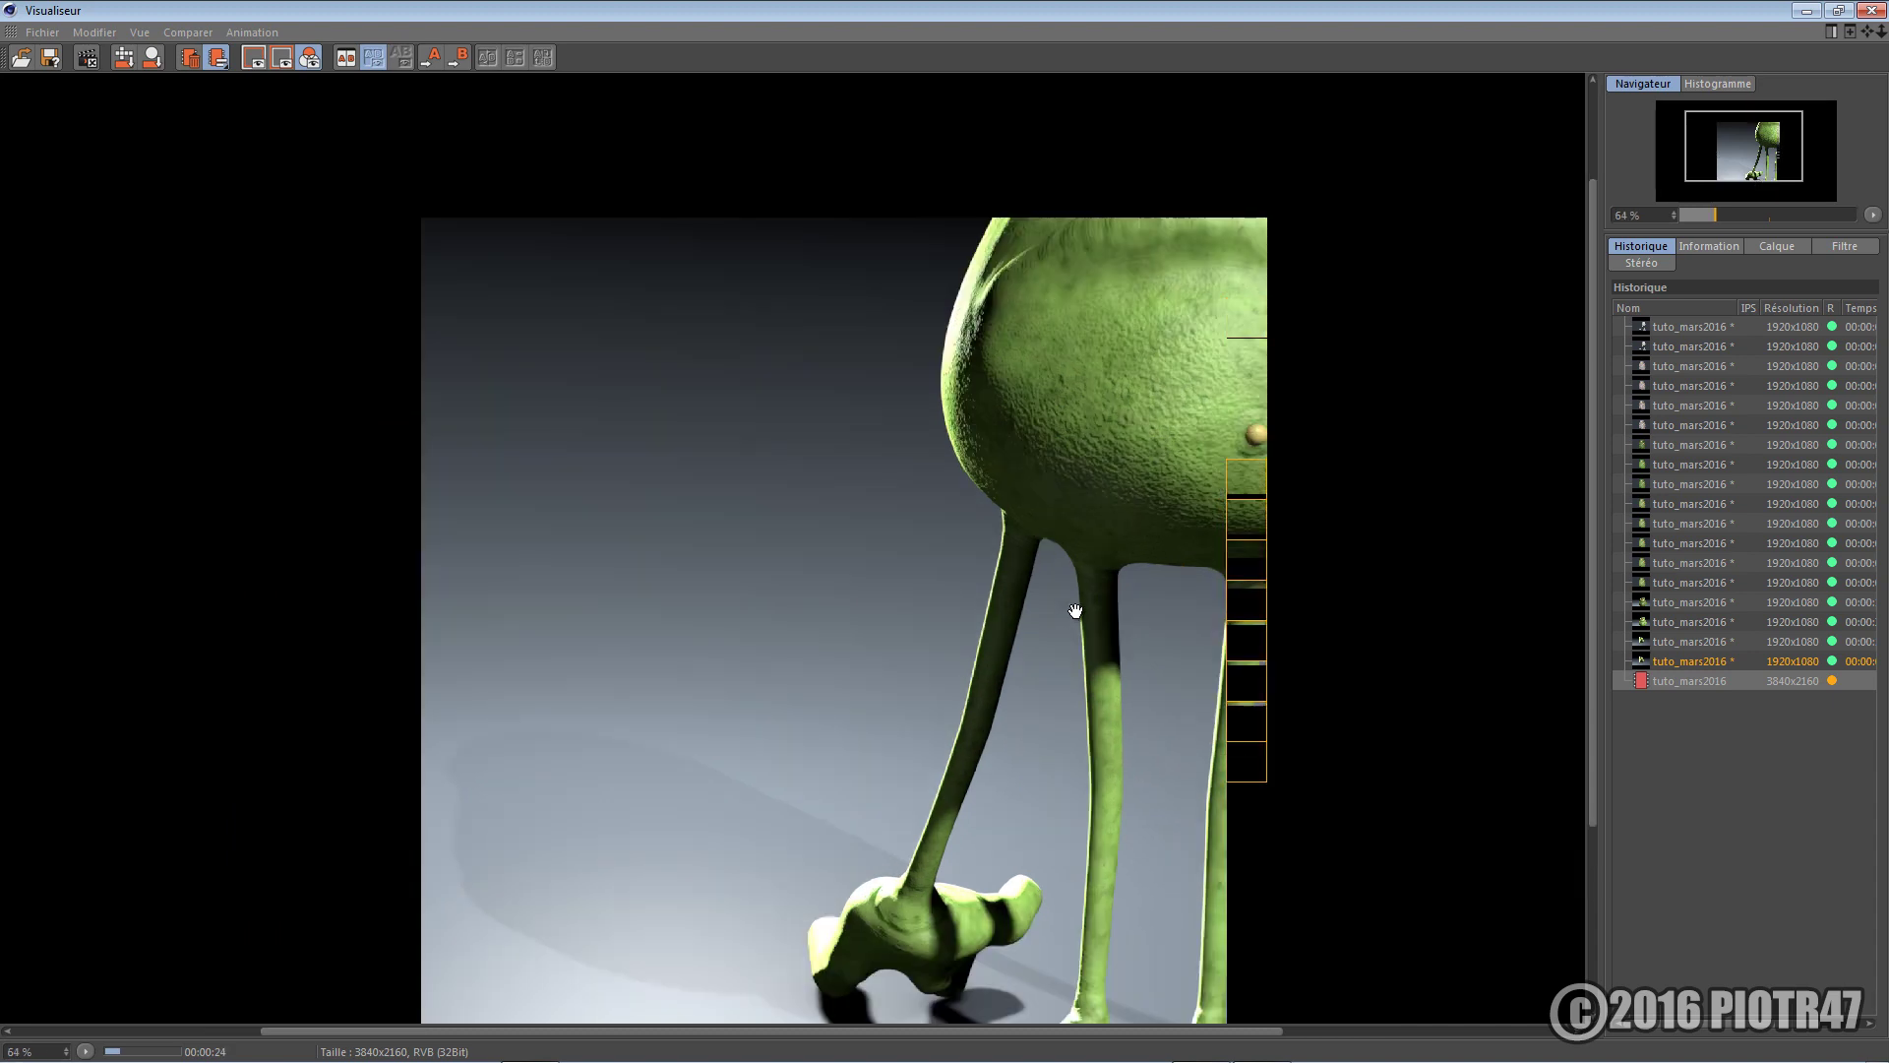
scroll(1076, 612, up, 2)
drag(1145, 366, 995, 630)
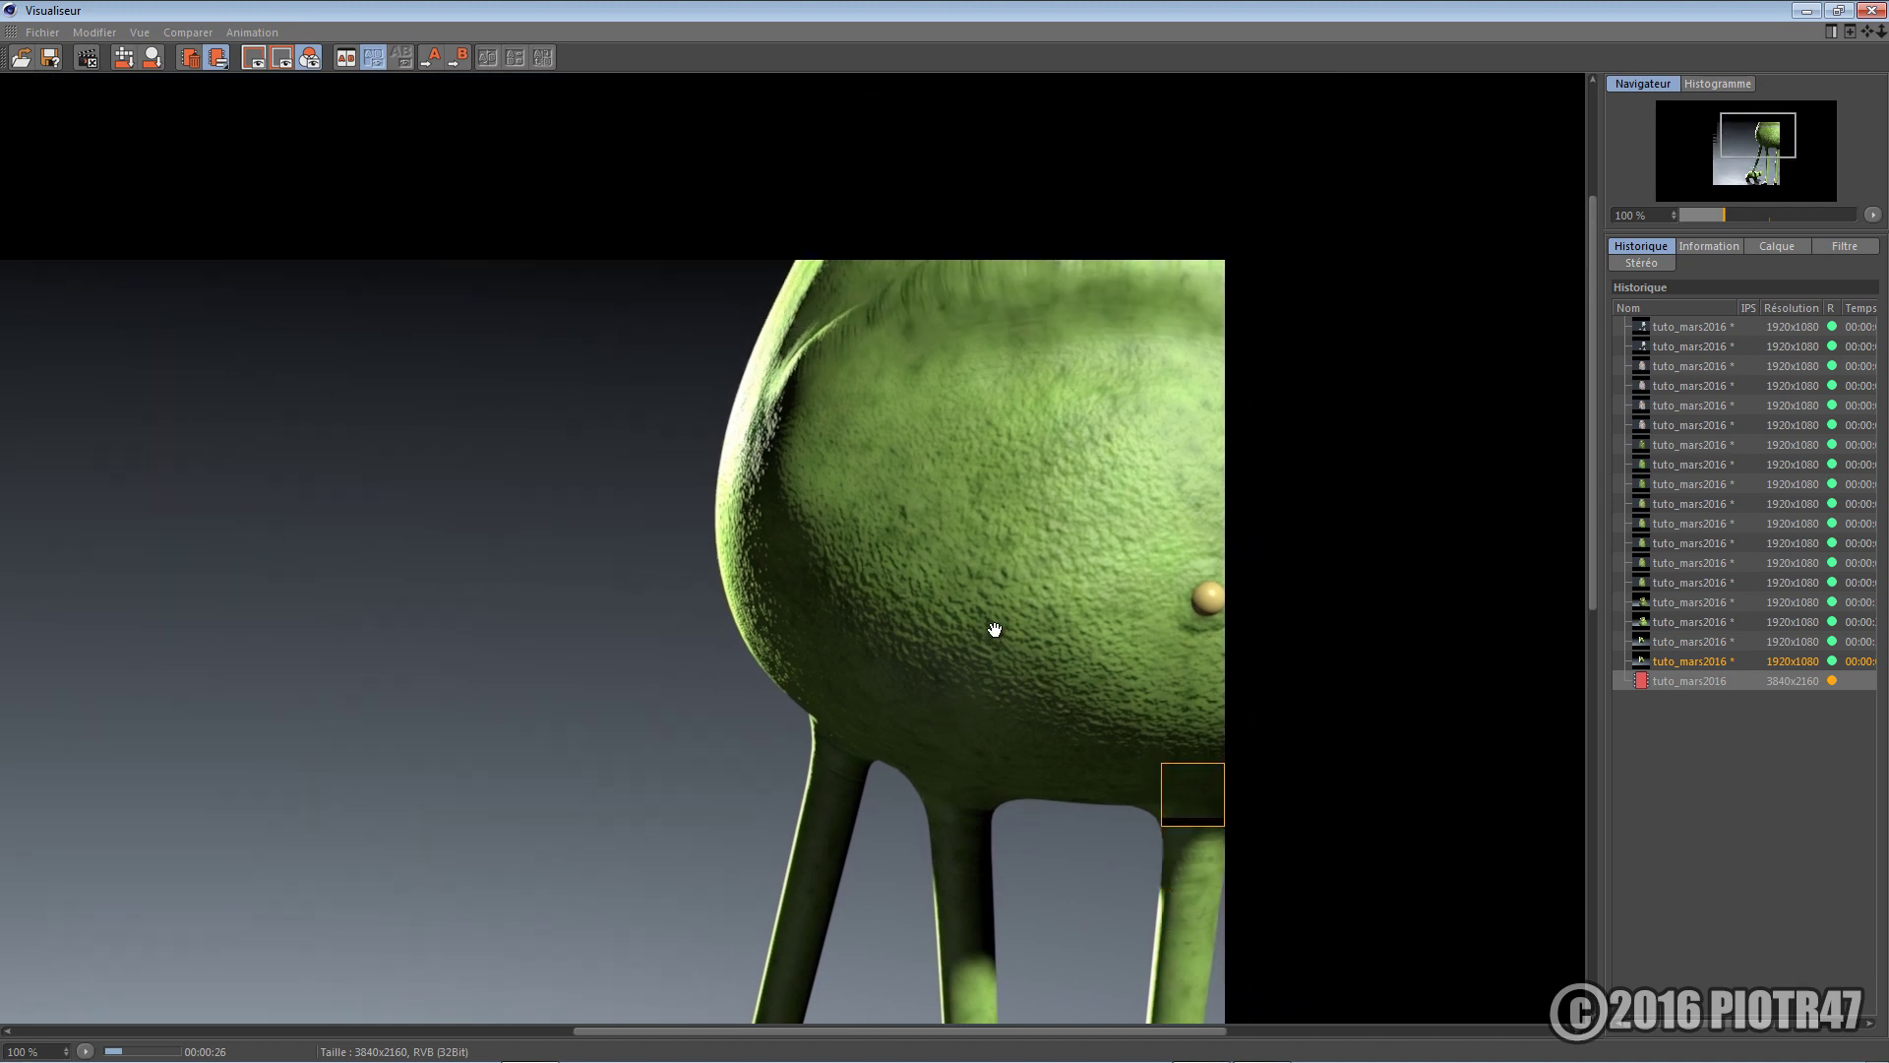
drag(1080, 532, 795, 722)
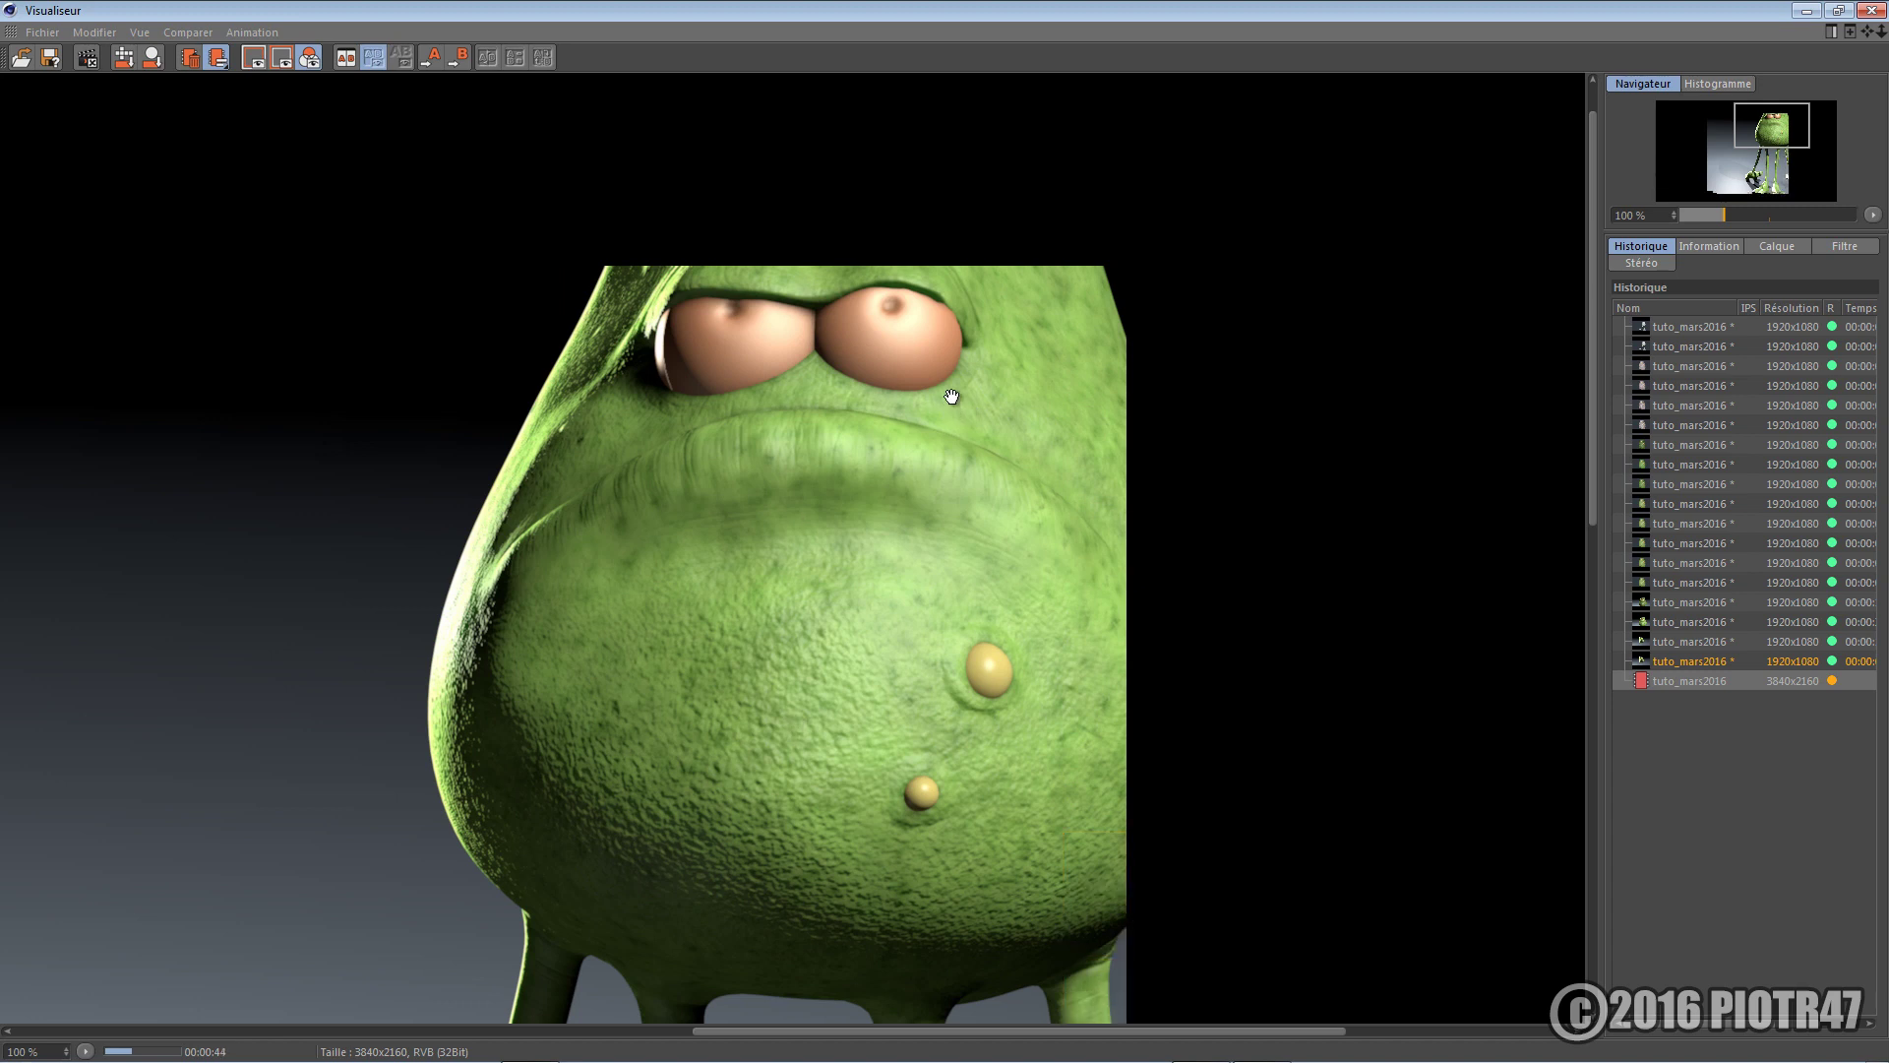
Examine the monster's legs, feet and hands in the large render, and return to its whole body
drag(961, 429, 1128, 306)
scroll(1048, 623, down, 1)
scroll(1047, 623, down, 3)
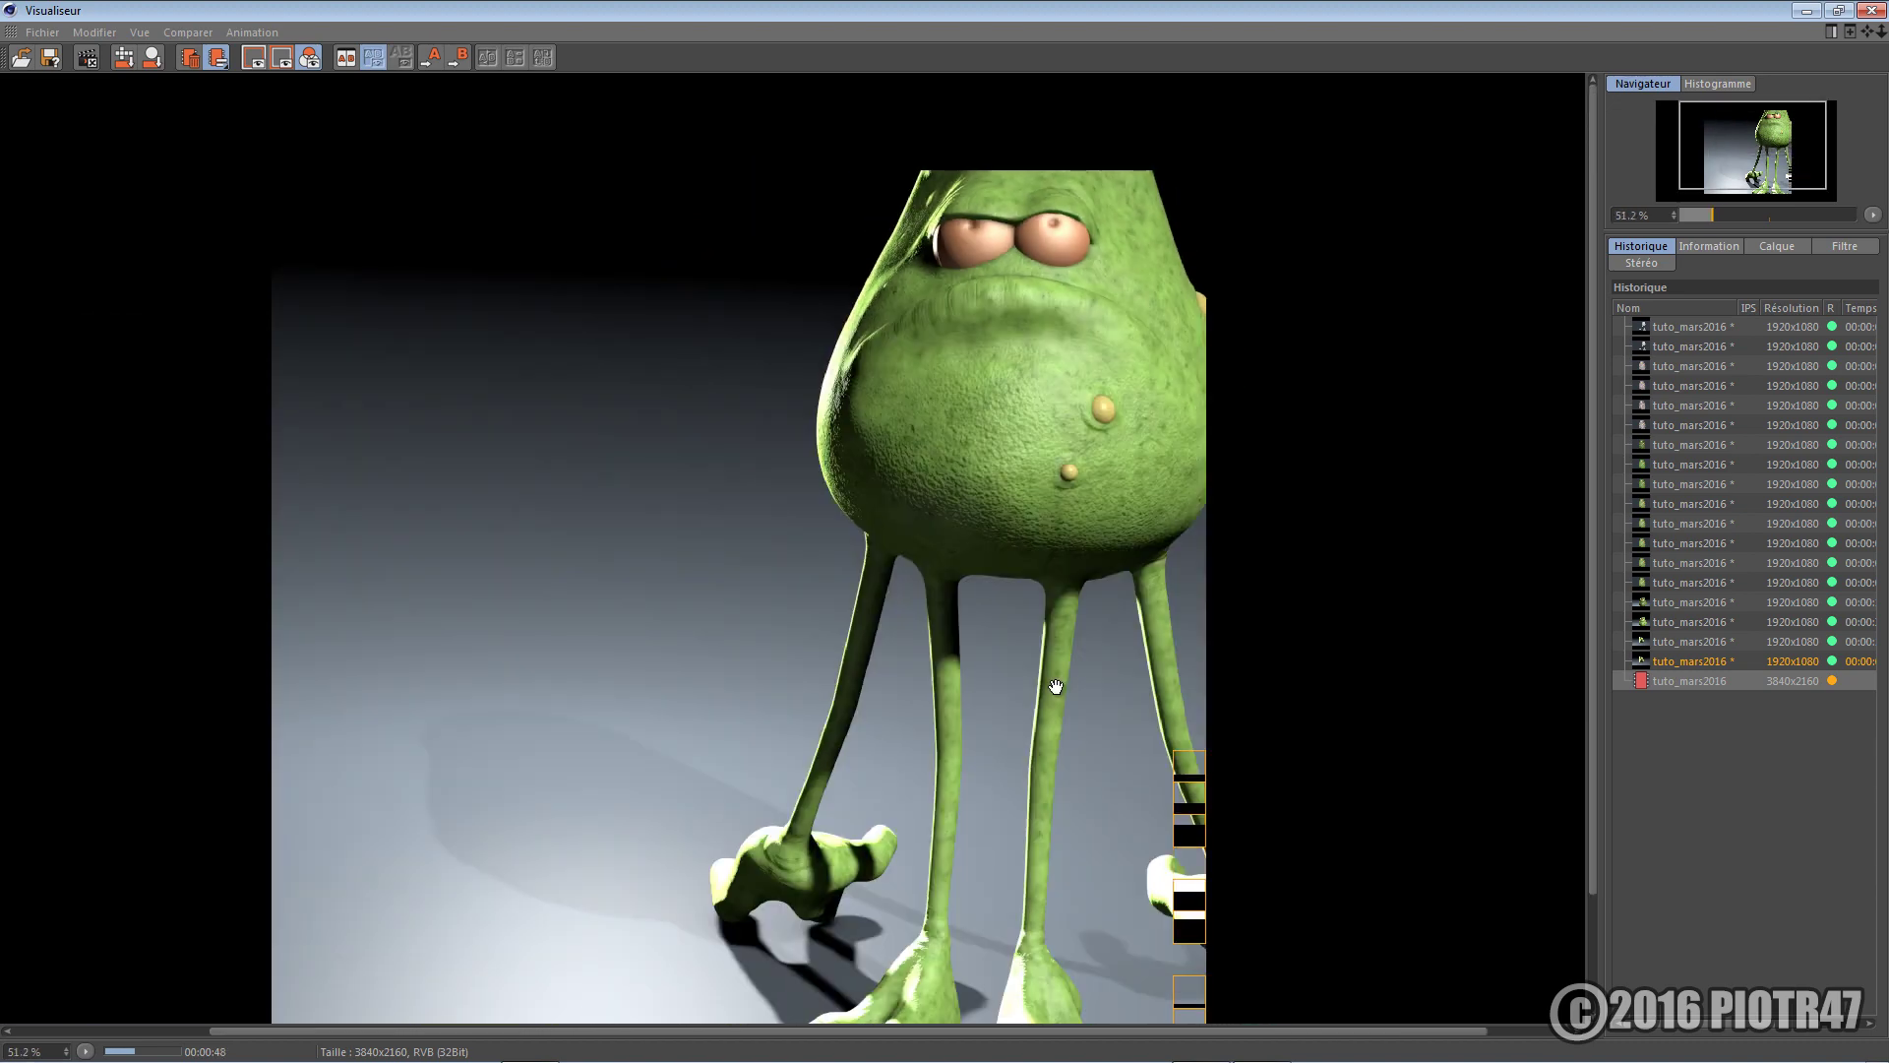
drag(1017, 773, 1018, 632)
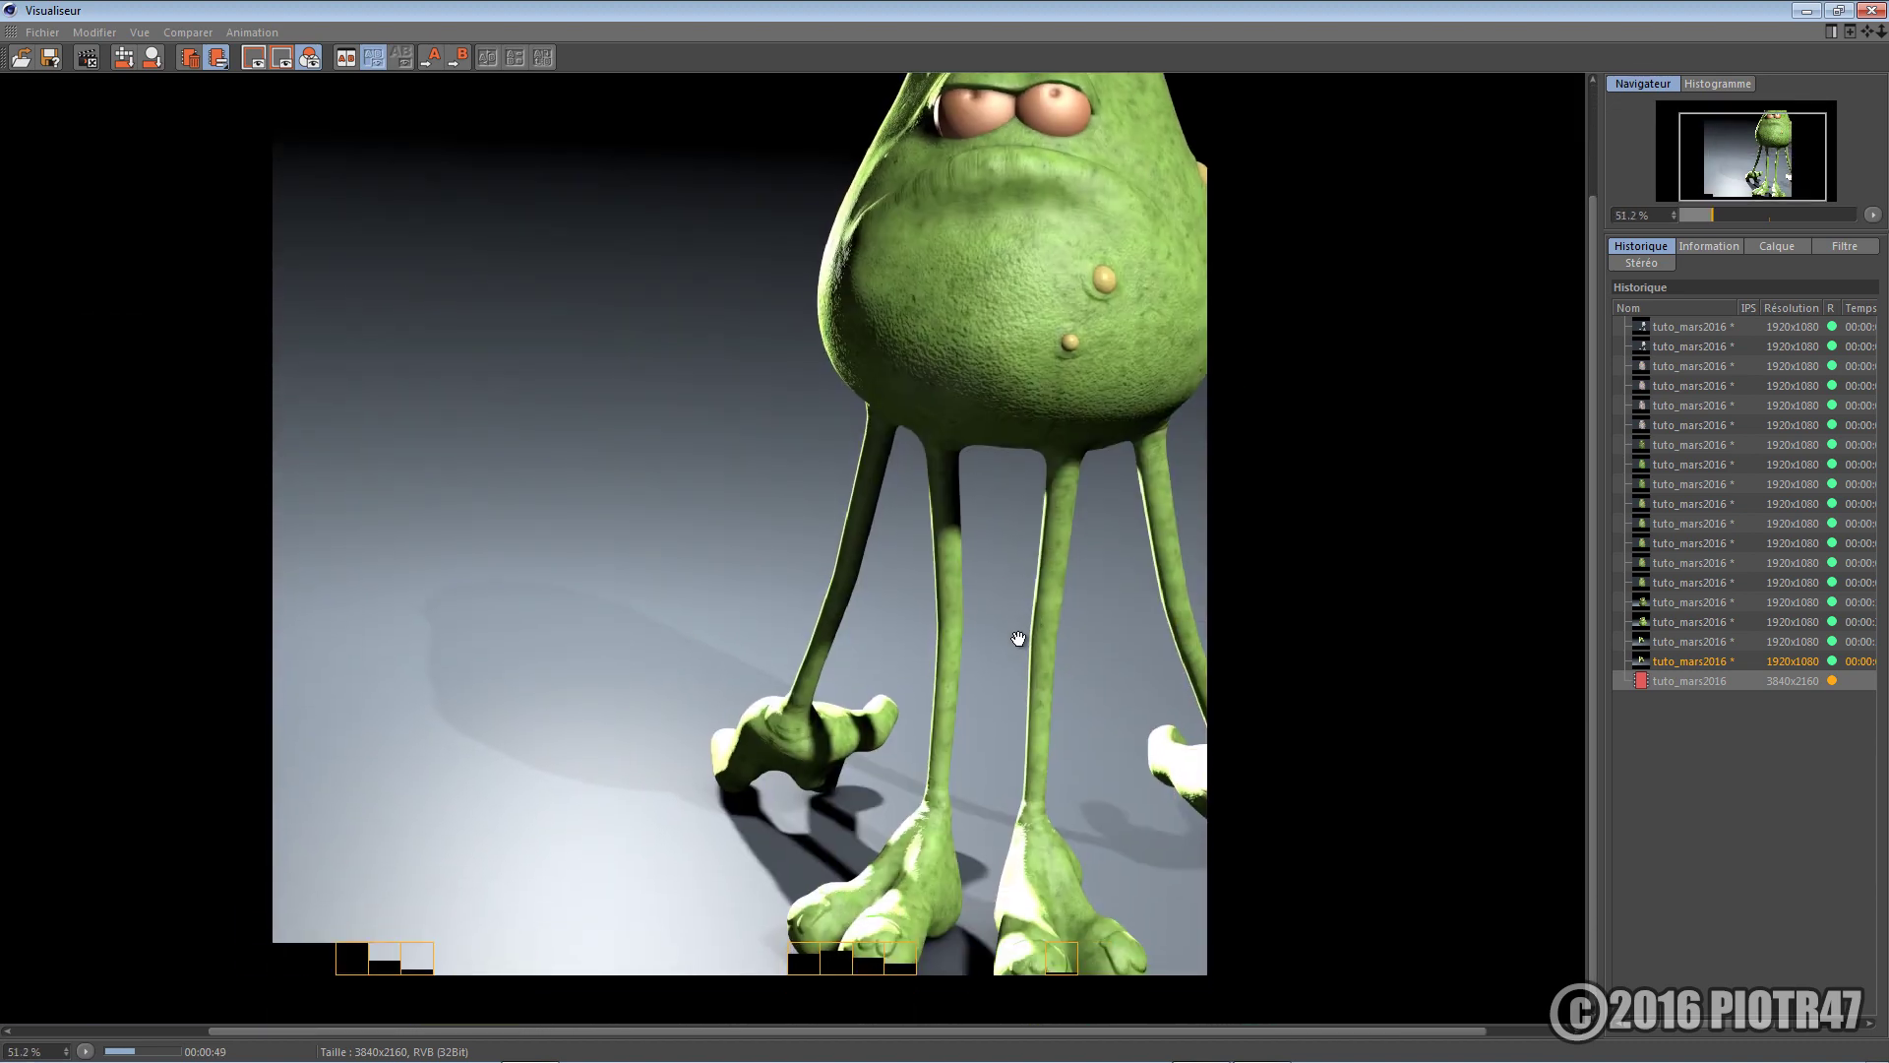
scroll(1030, 860, up, 5)
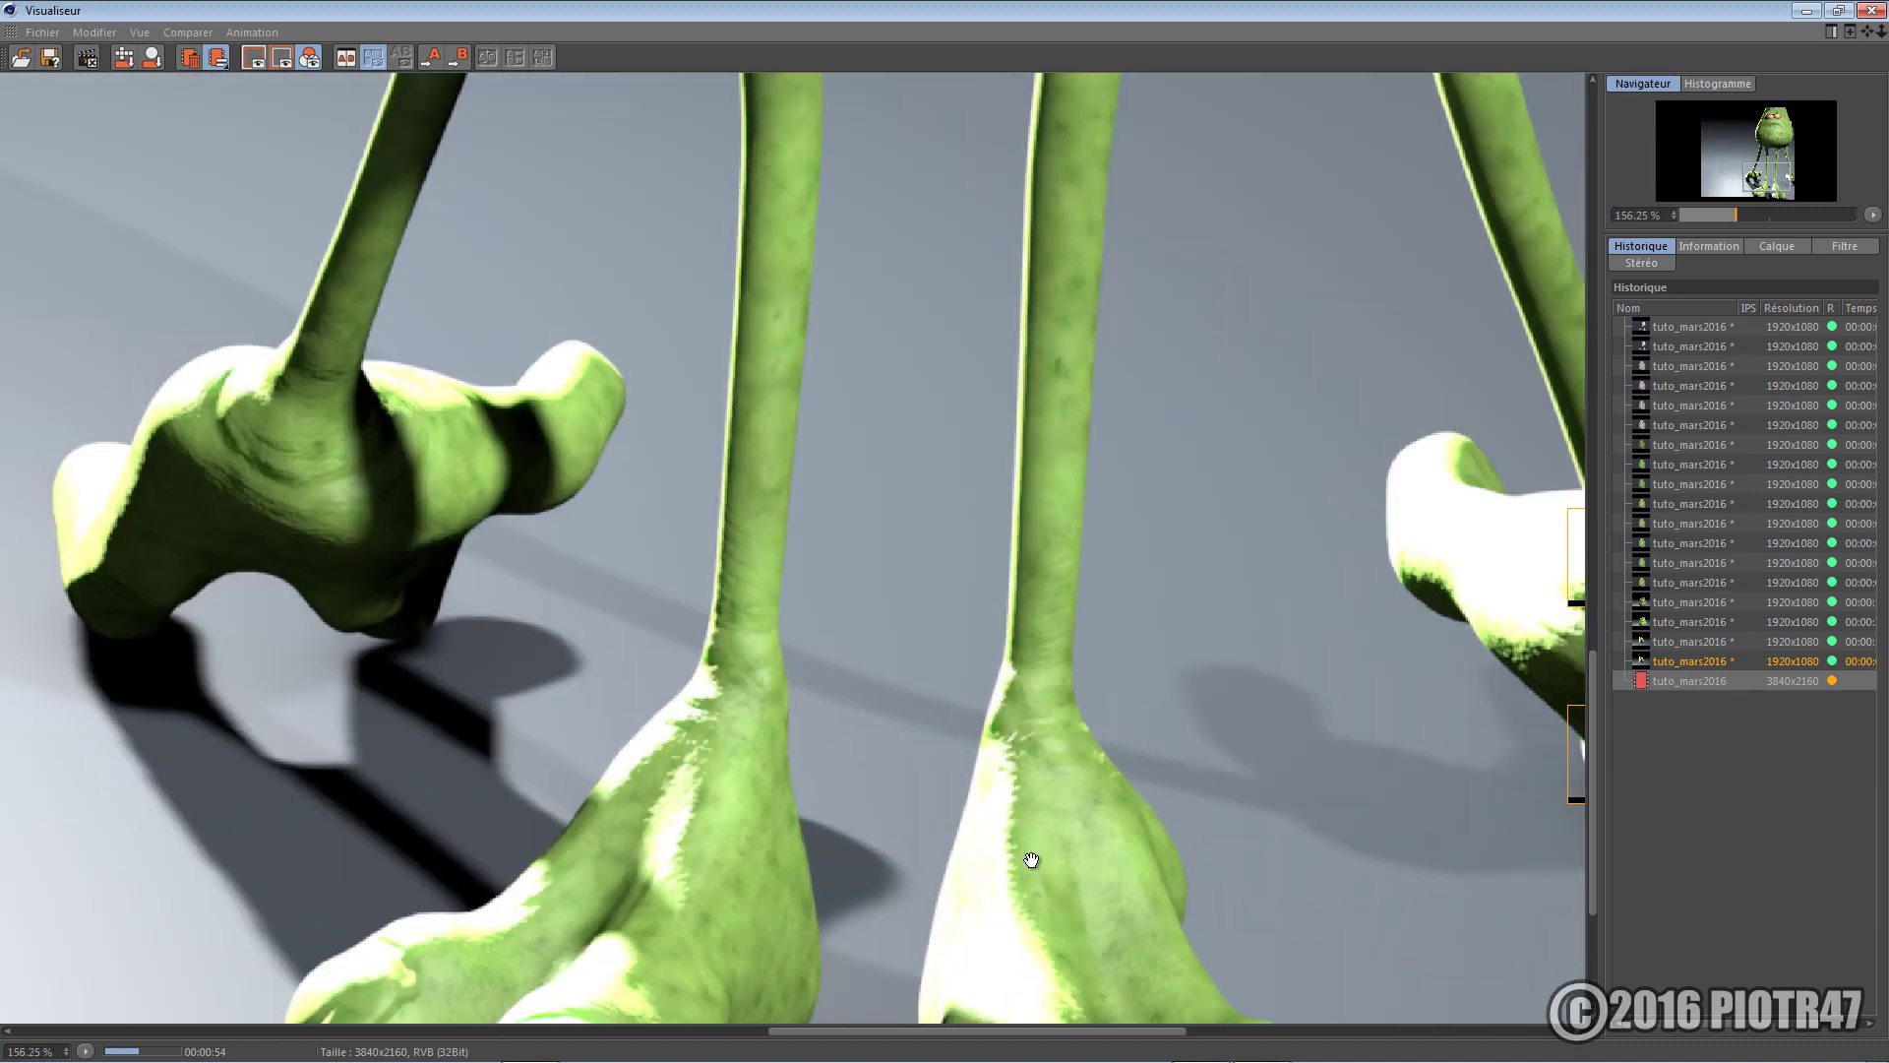
scroll(1030, 860, down, 1)
scroll(1031, 860, down, 1)
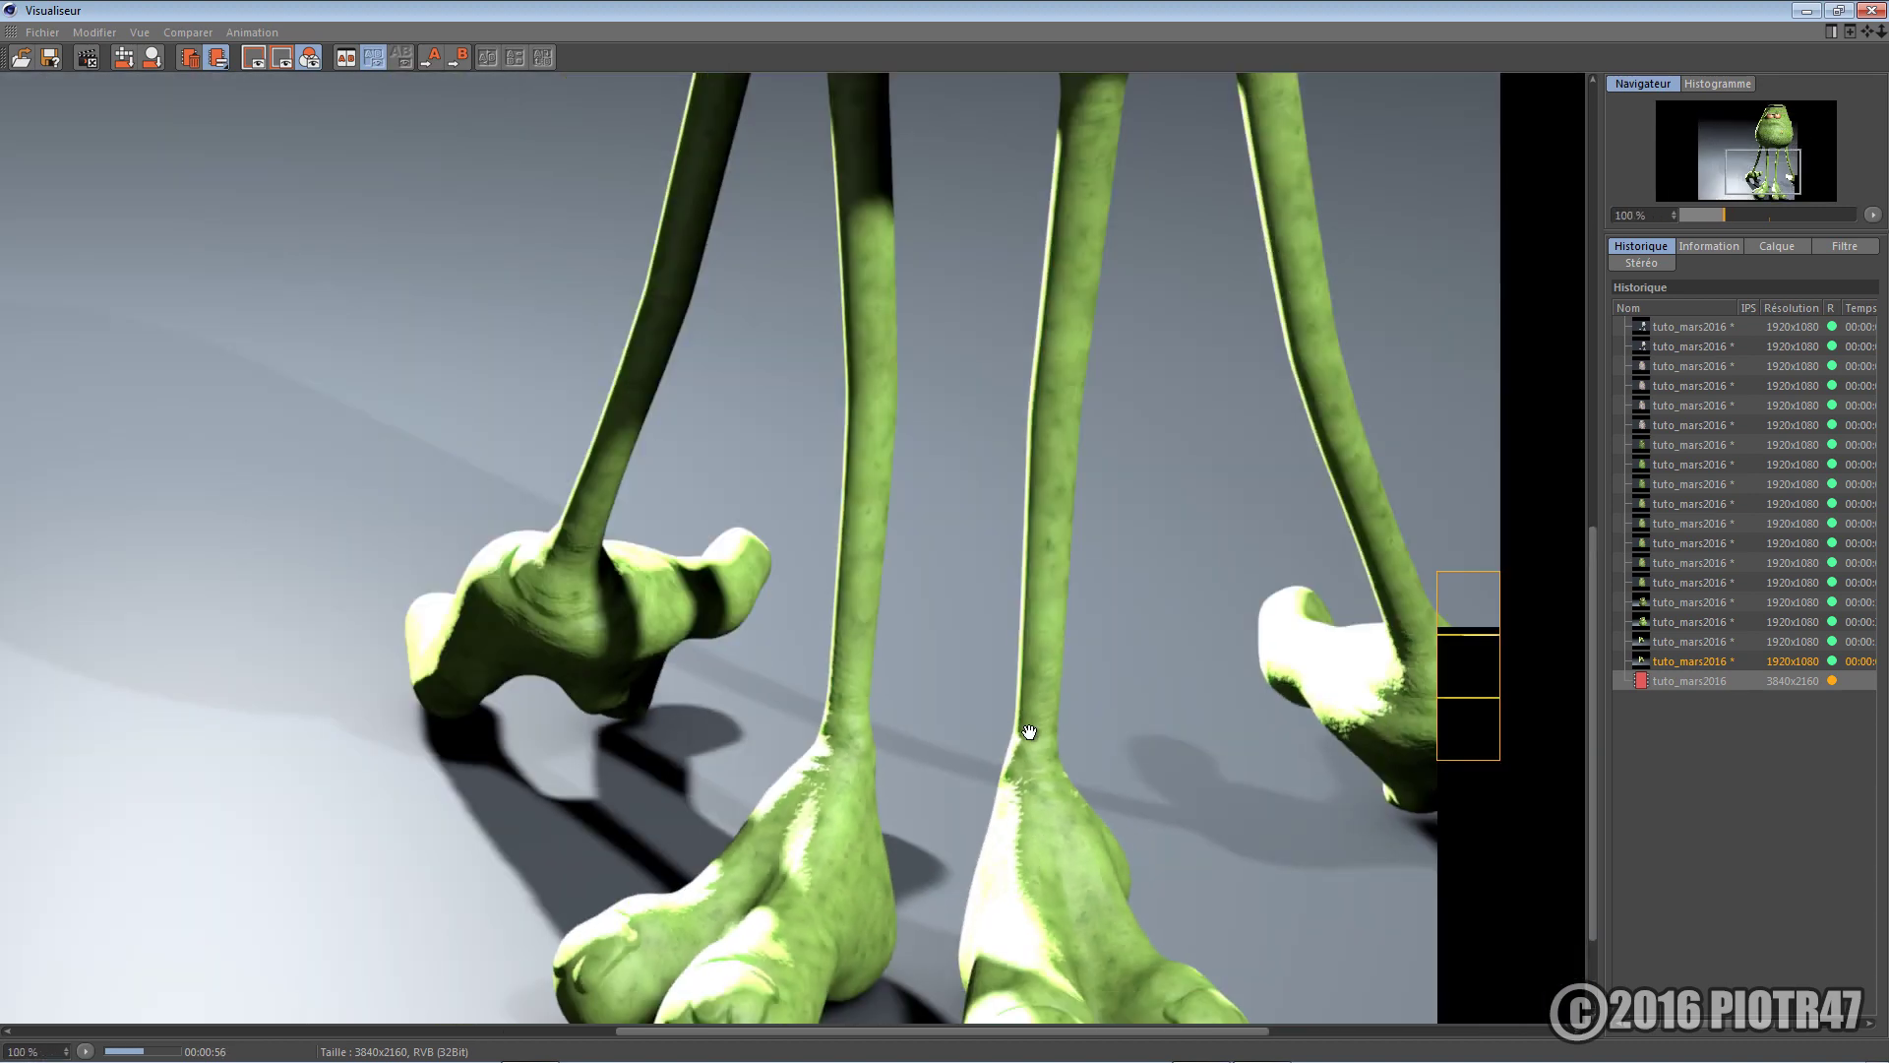
drag(1031, 734, 1001, 914)
drag(953, 745, 715, 704)
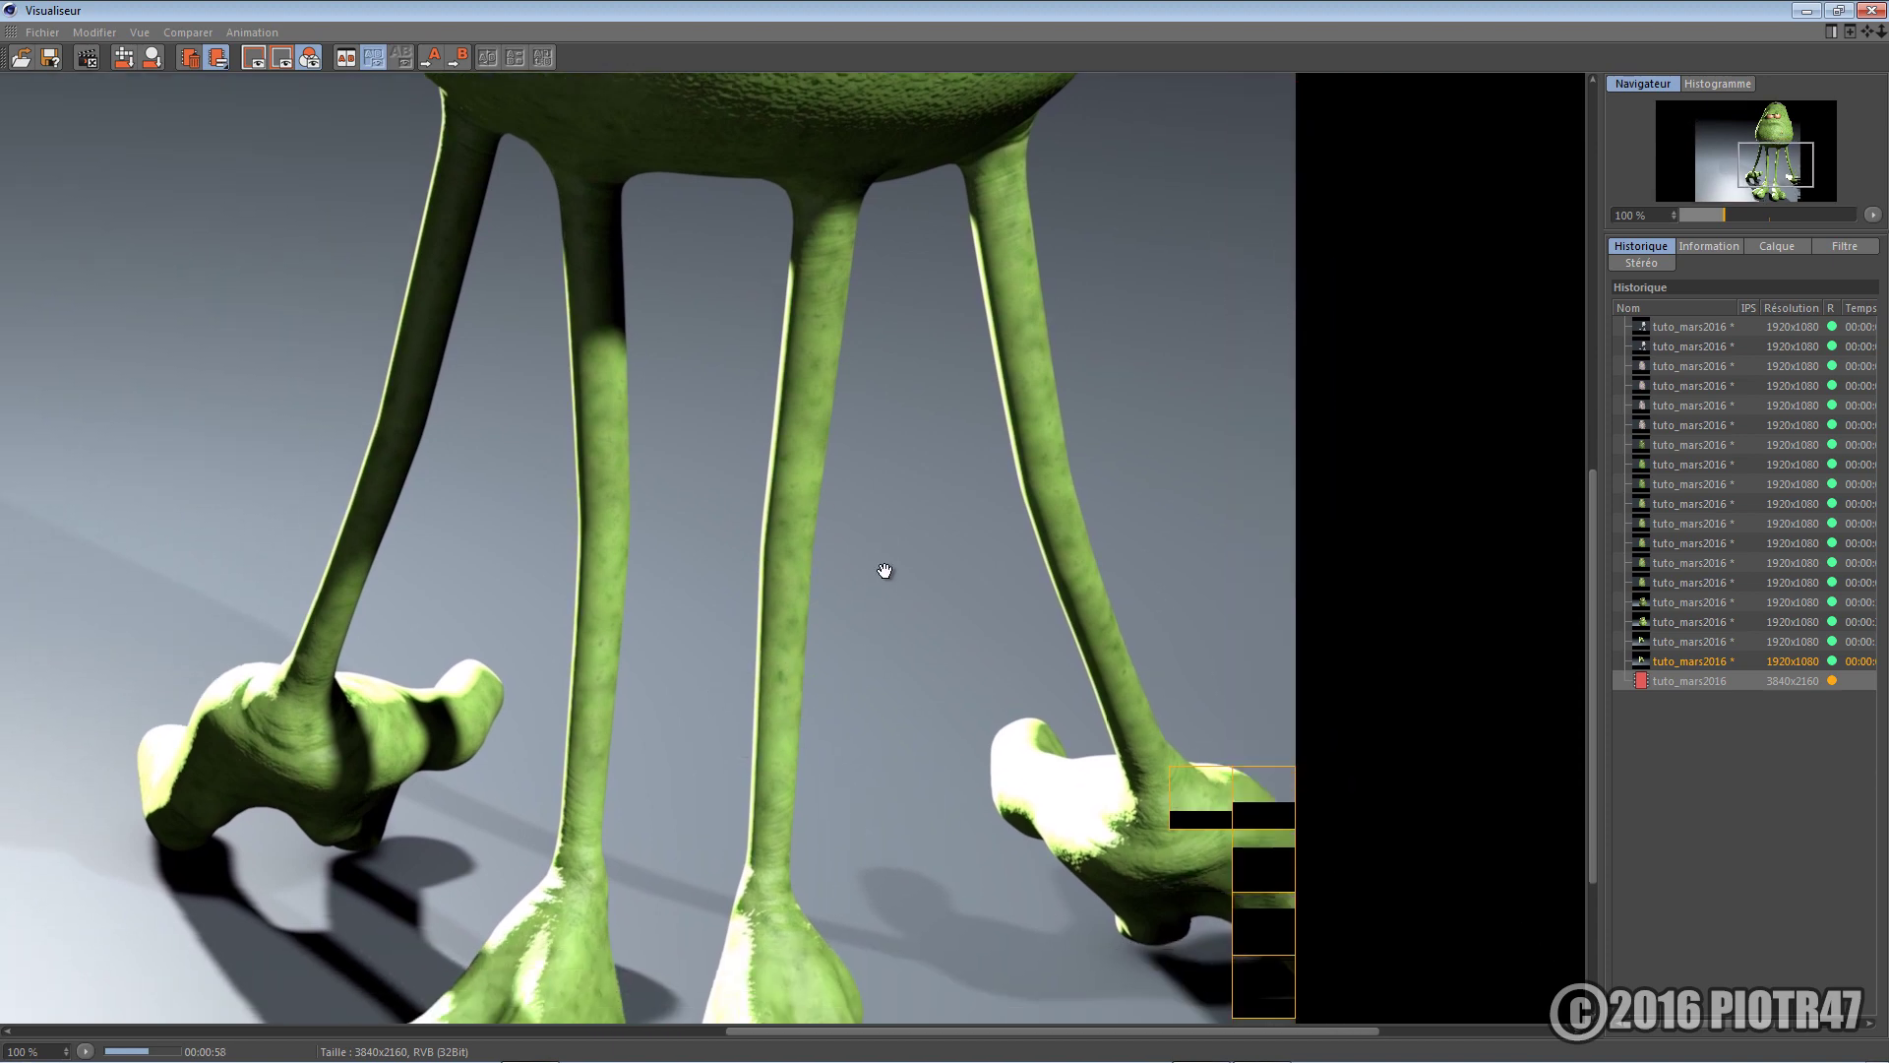
drag(886, 573, 916, 870)
drag(923, 480, 993, 862)
scroll(989, 746, down, 4)
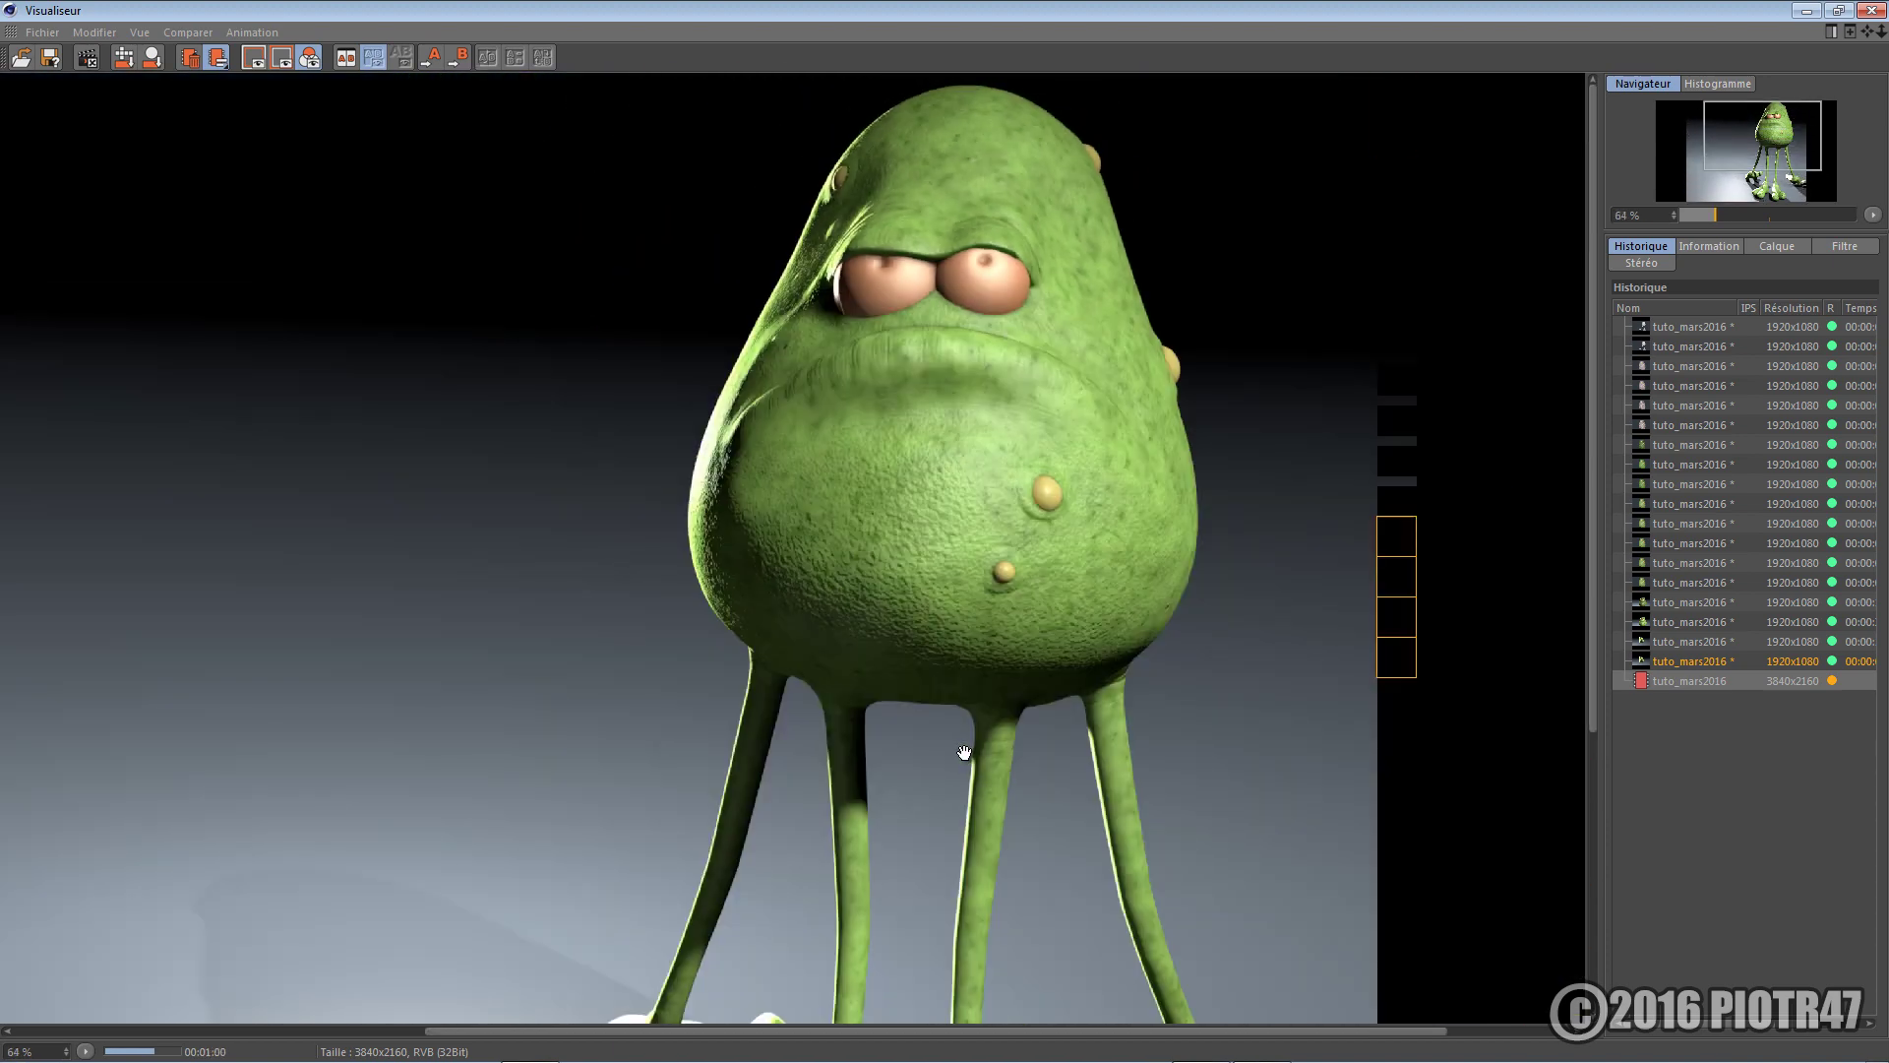